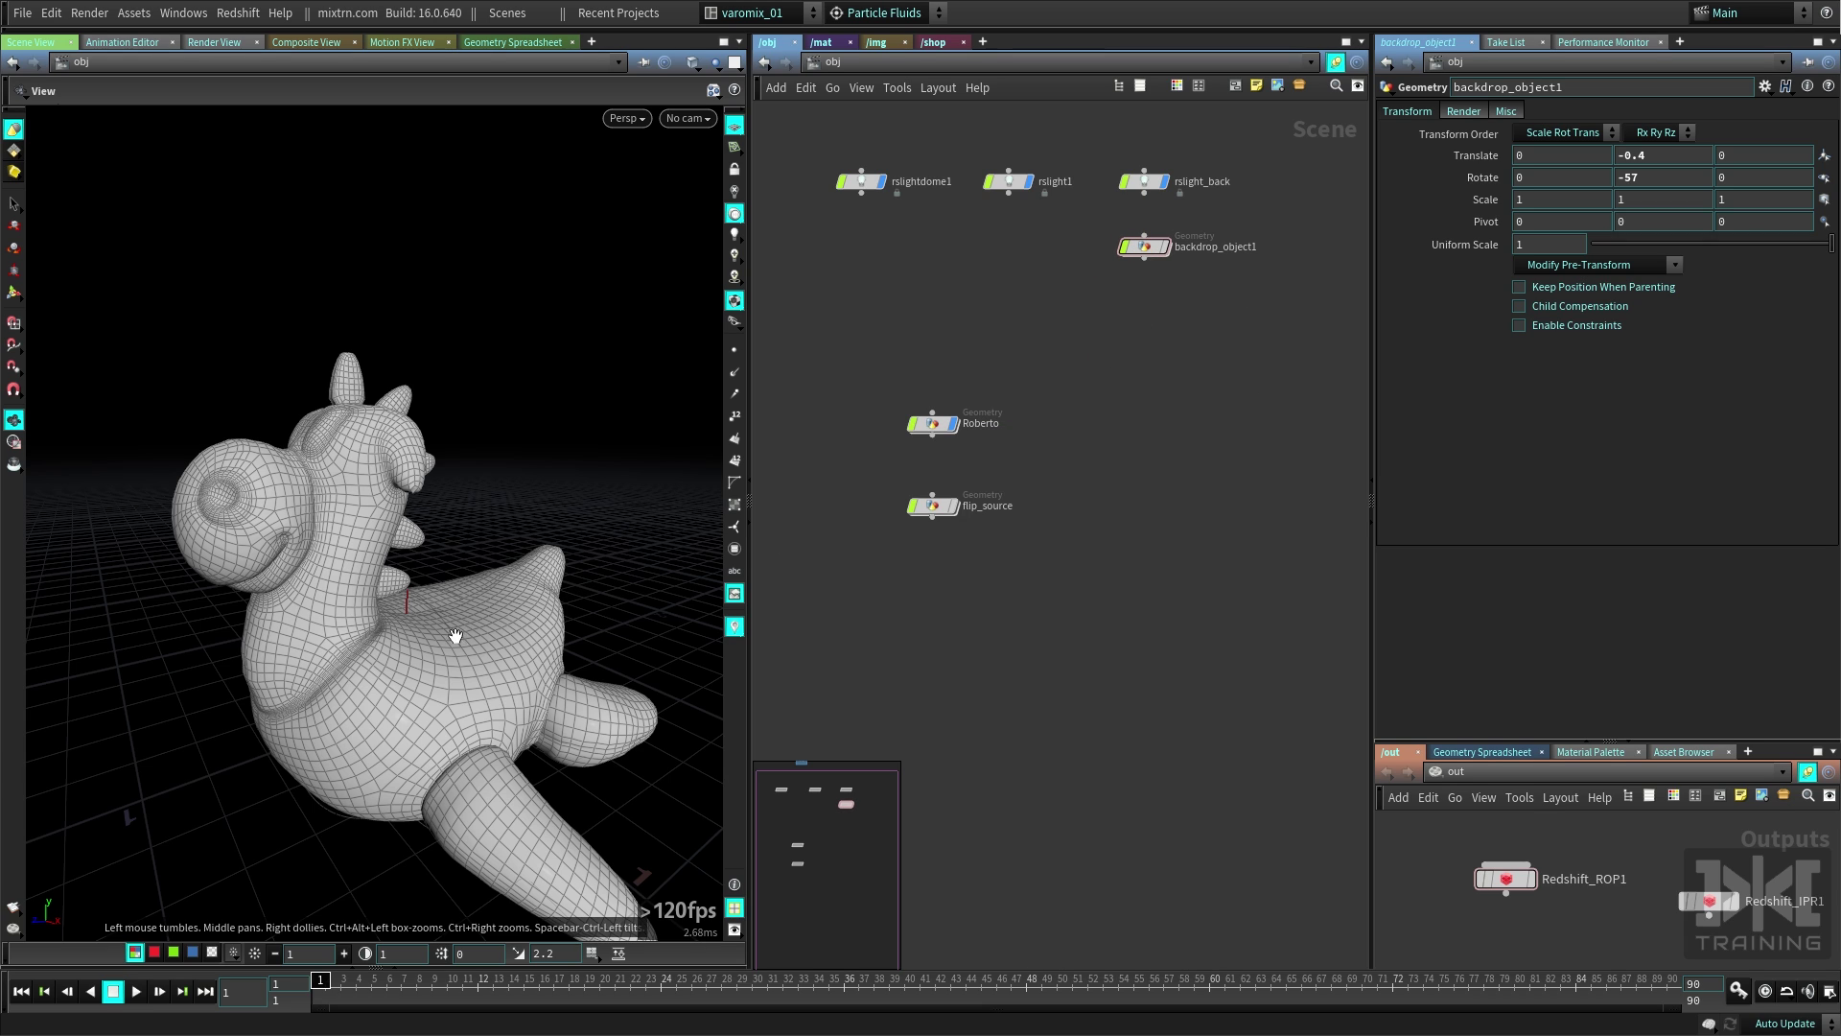
Open the Roberto object's geometry network.
{"action": "middle_click_drag", "start_coordinate": [420, 599], "coordinate": [414, 559]}
{"action": "right_click_drag", "start_coordinate": [414, 559], "coordinate": [487, 567]}
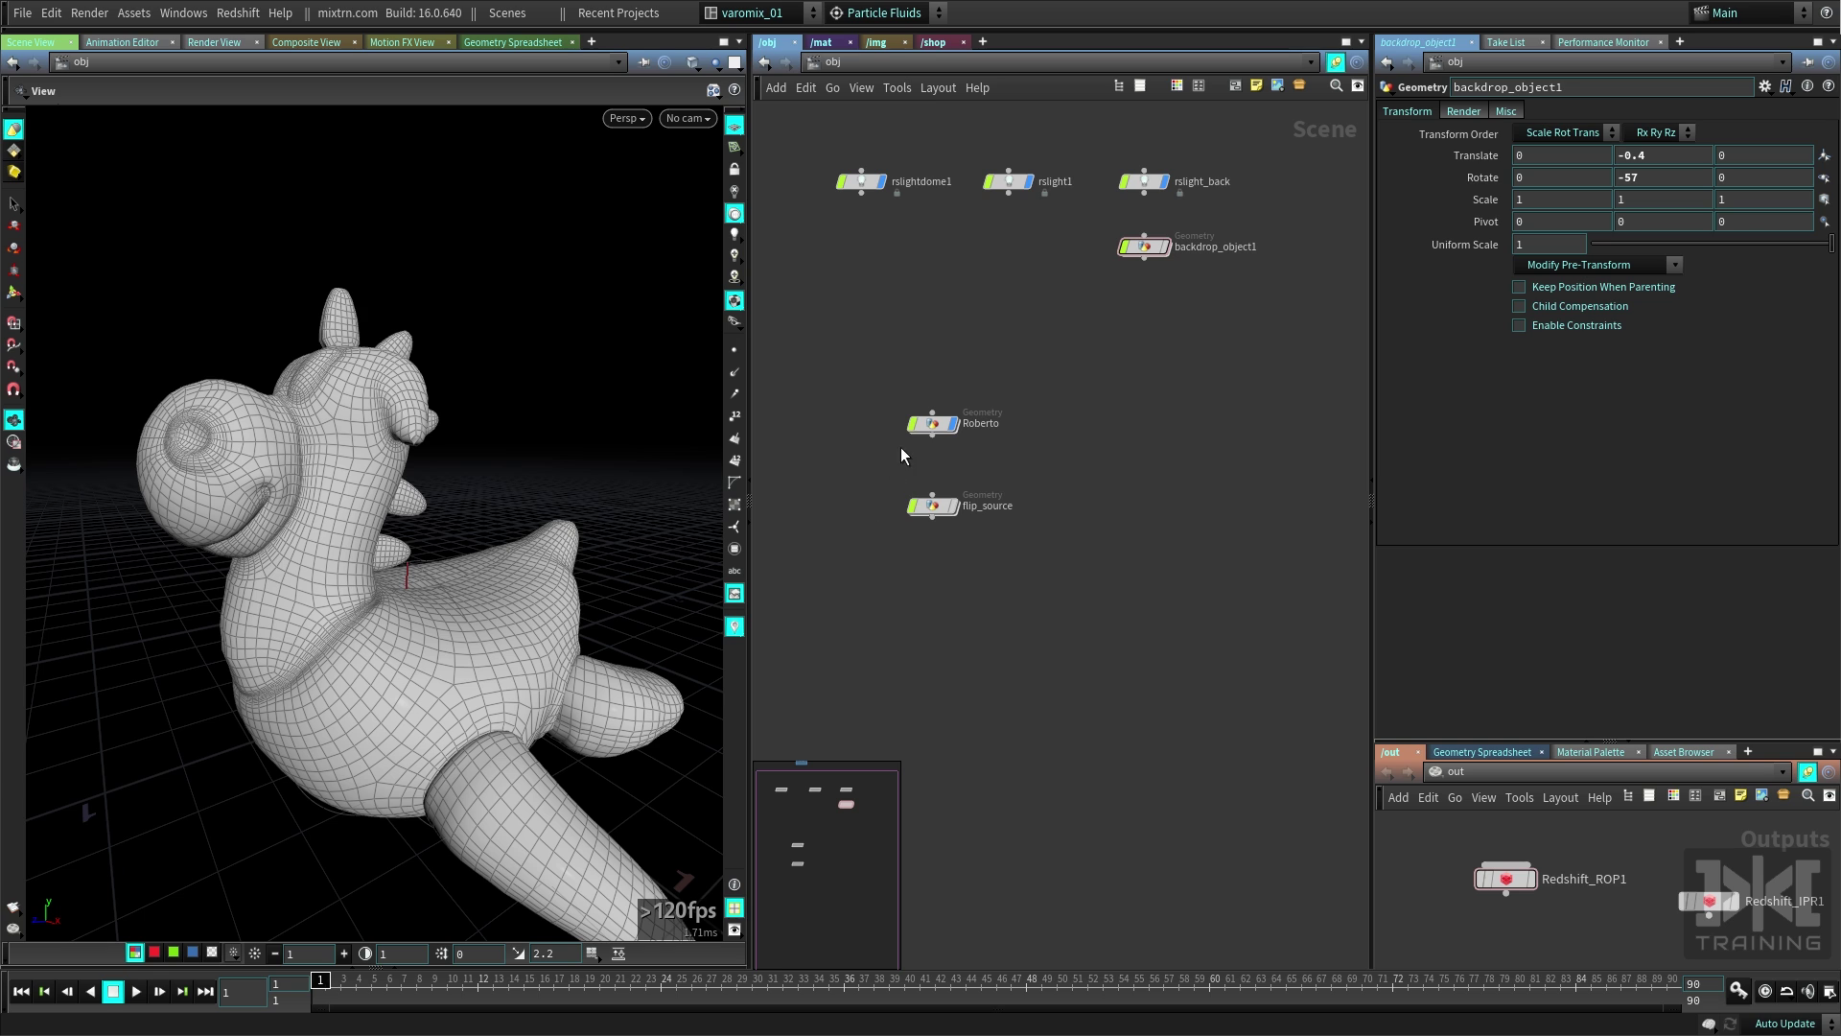
{"action": "double_click", "coordinate": [935, 422]}
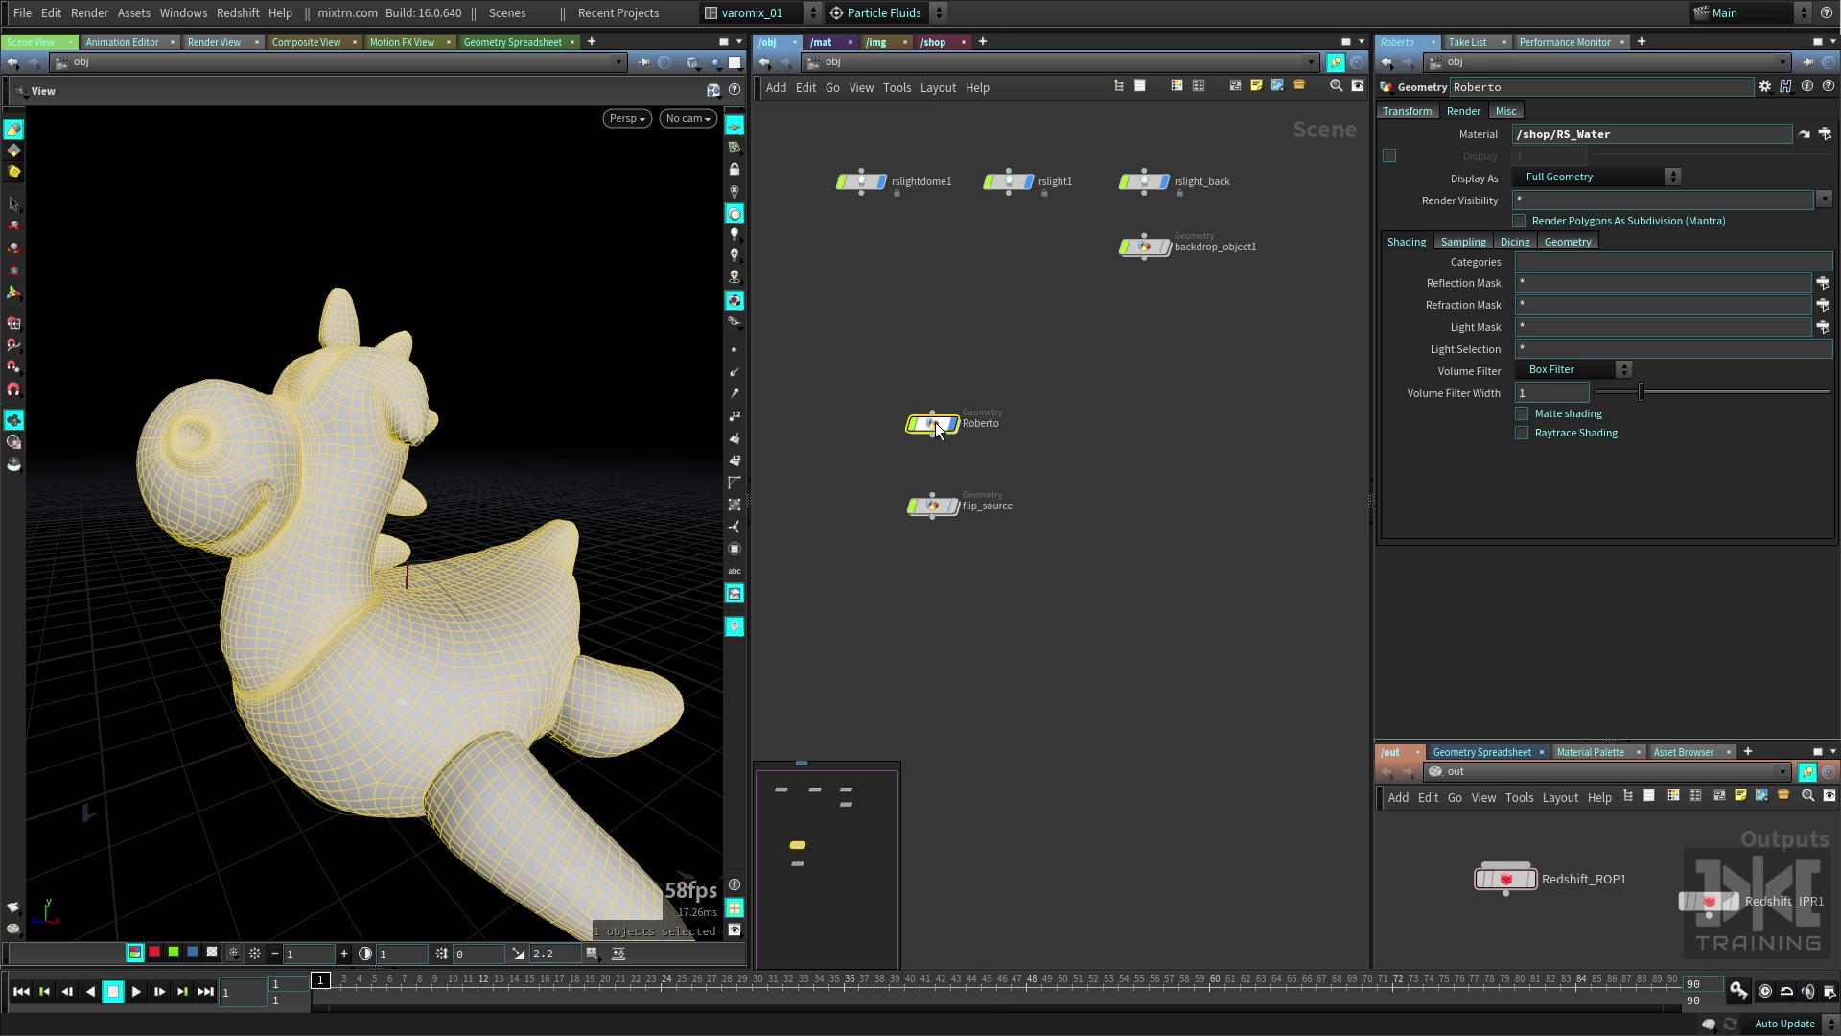
{"action": "right_click_drag", "start_coordinate": [463, 694], "coordinate": [381, 703]}
{"action": "left_click_drag", "start_coordinate": [382, 702], "coordinate": [355, 708]}
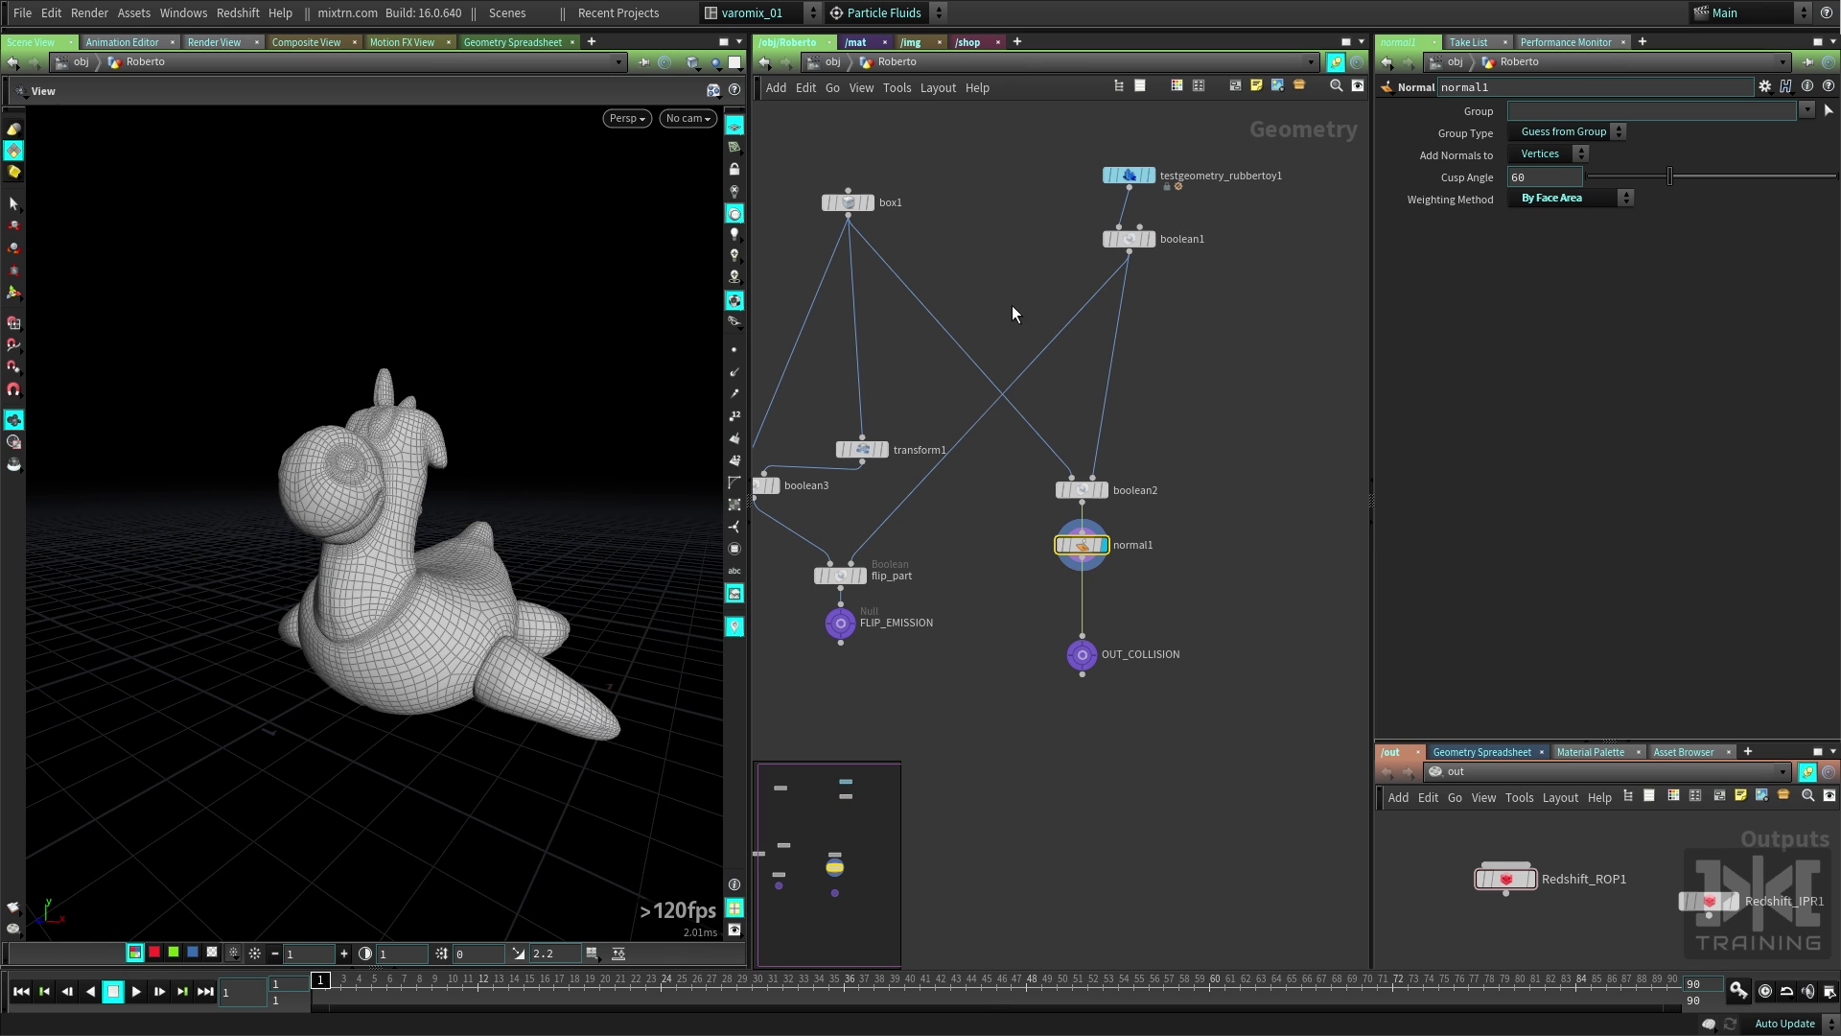
Display the boolean1 result and examine the rubber toy's mesh from outside and inside.
{"action": "key", "text": "h"}
{"action": "left_click", "coordinate": [1183, 340]}
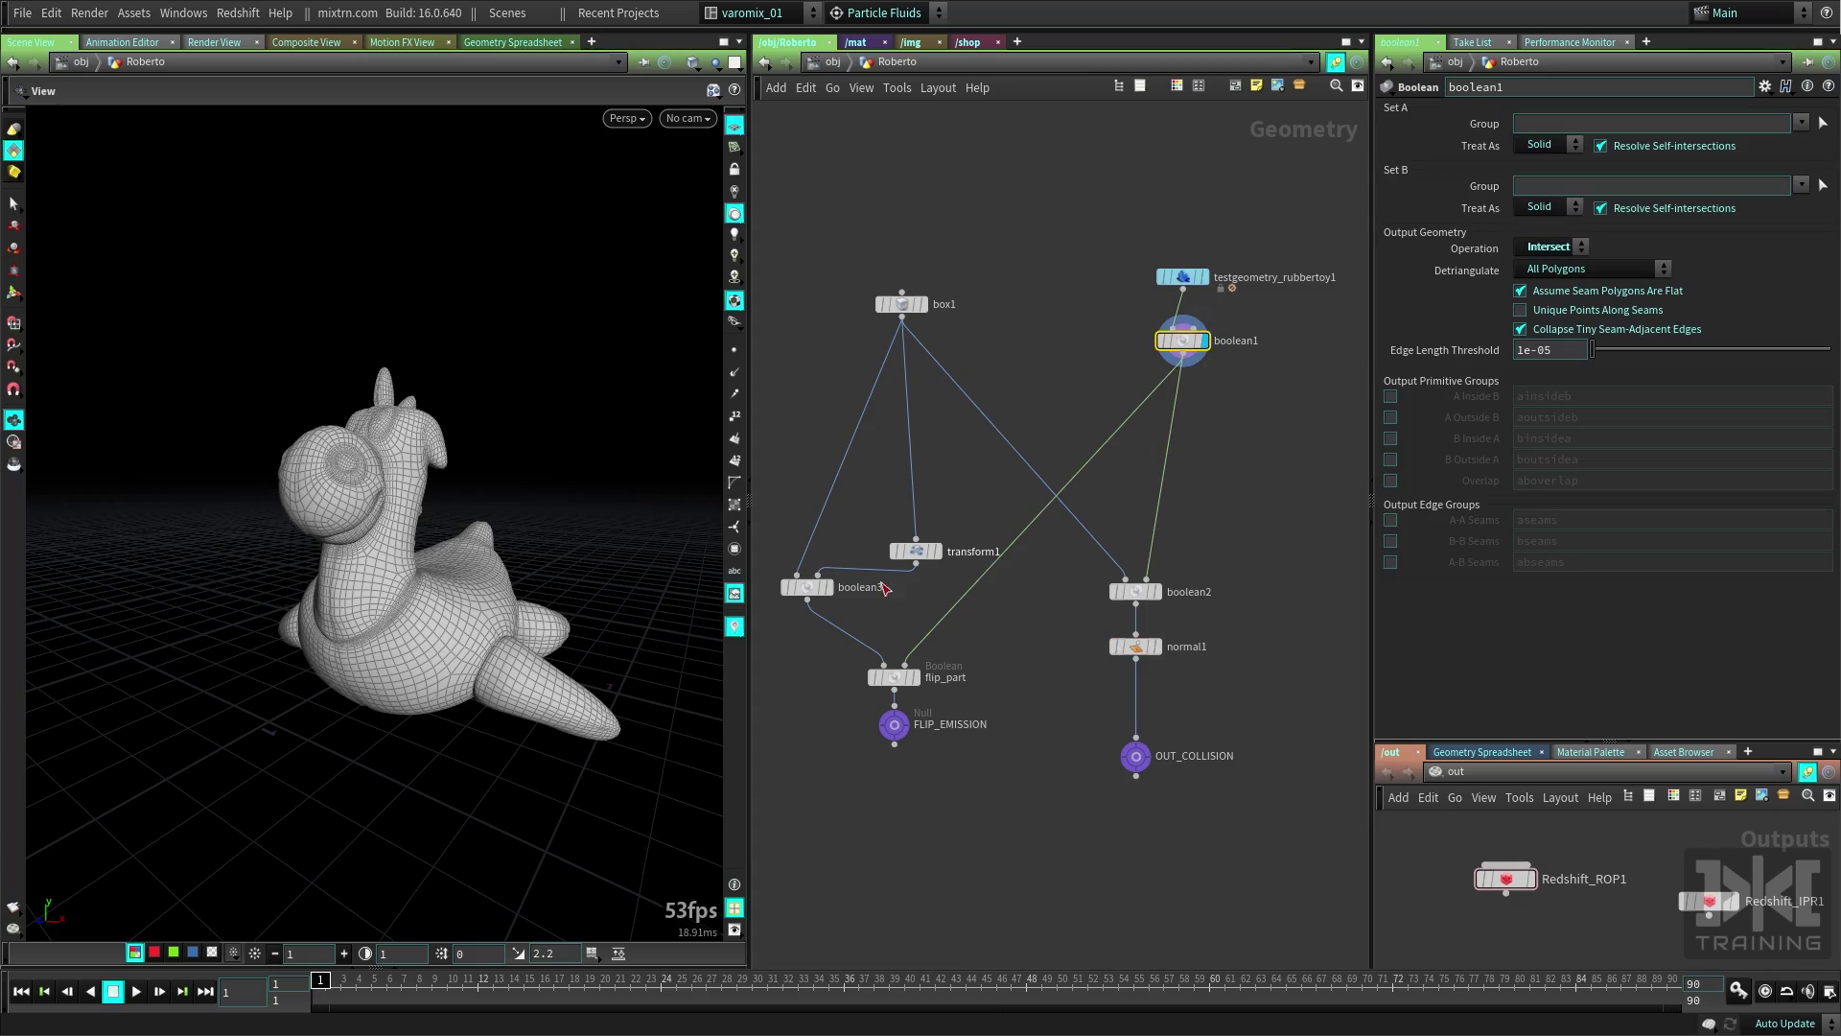
{"action": "left_click_drag", "start_coordinate": [493, 531], "coordinate": [275, 538]}
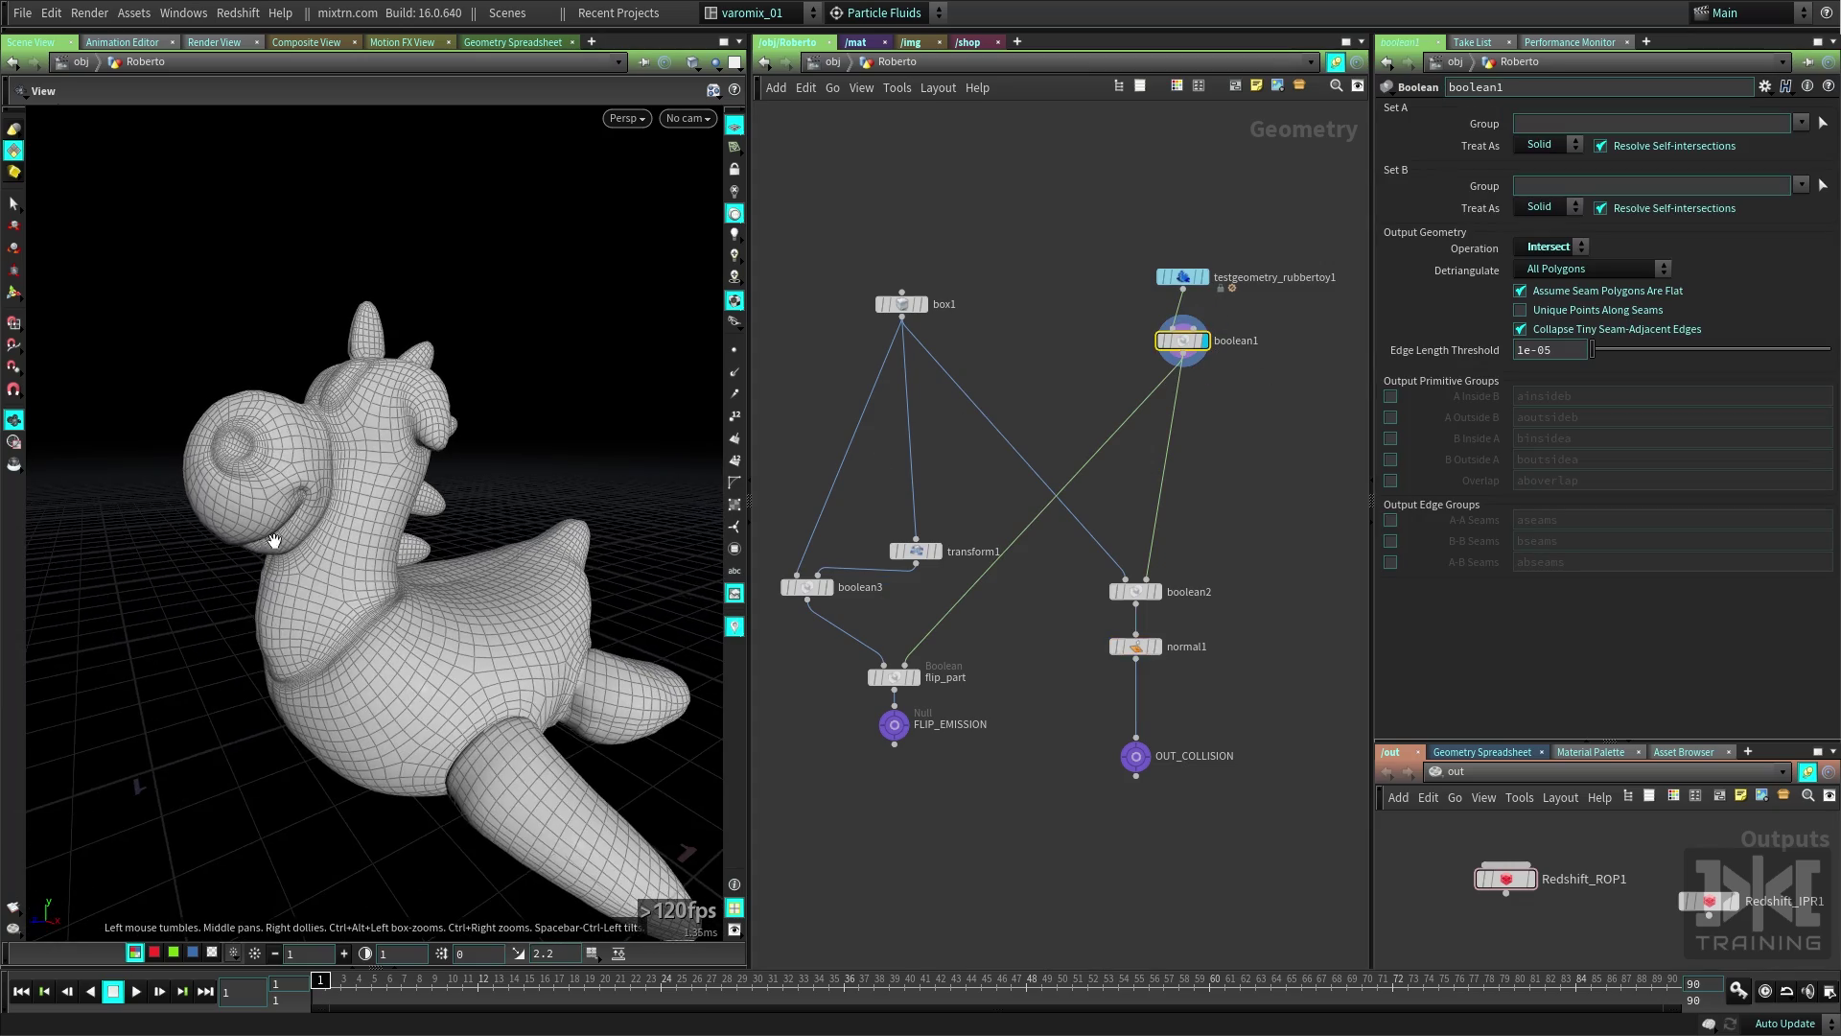
{"action": "right_click_drag", "start_coordinate": [275, 538], "coordinate": [518, 576]}
{"action": "left_click_drag", "start_coordinate": [517, 575], "coordinate": [476, 595]}
{"action": "right_click_drag", "start_coordinate": [477, 595], "coordinate": [545, 633]}
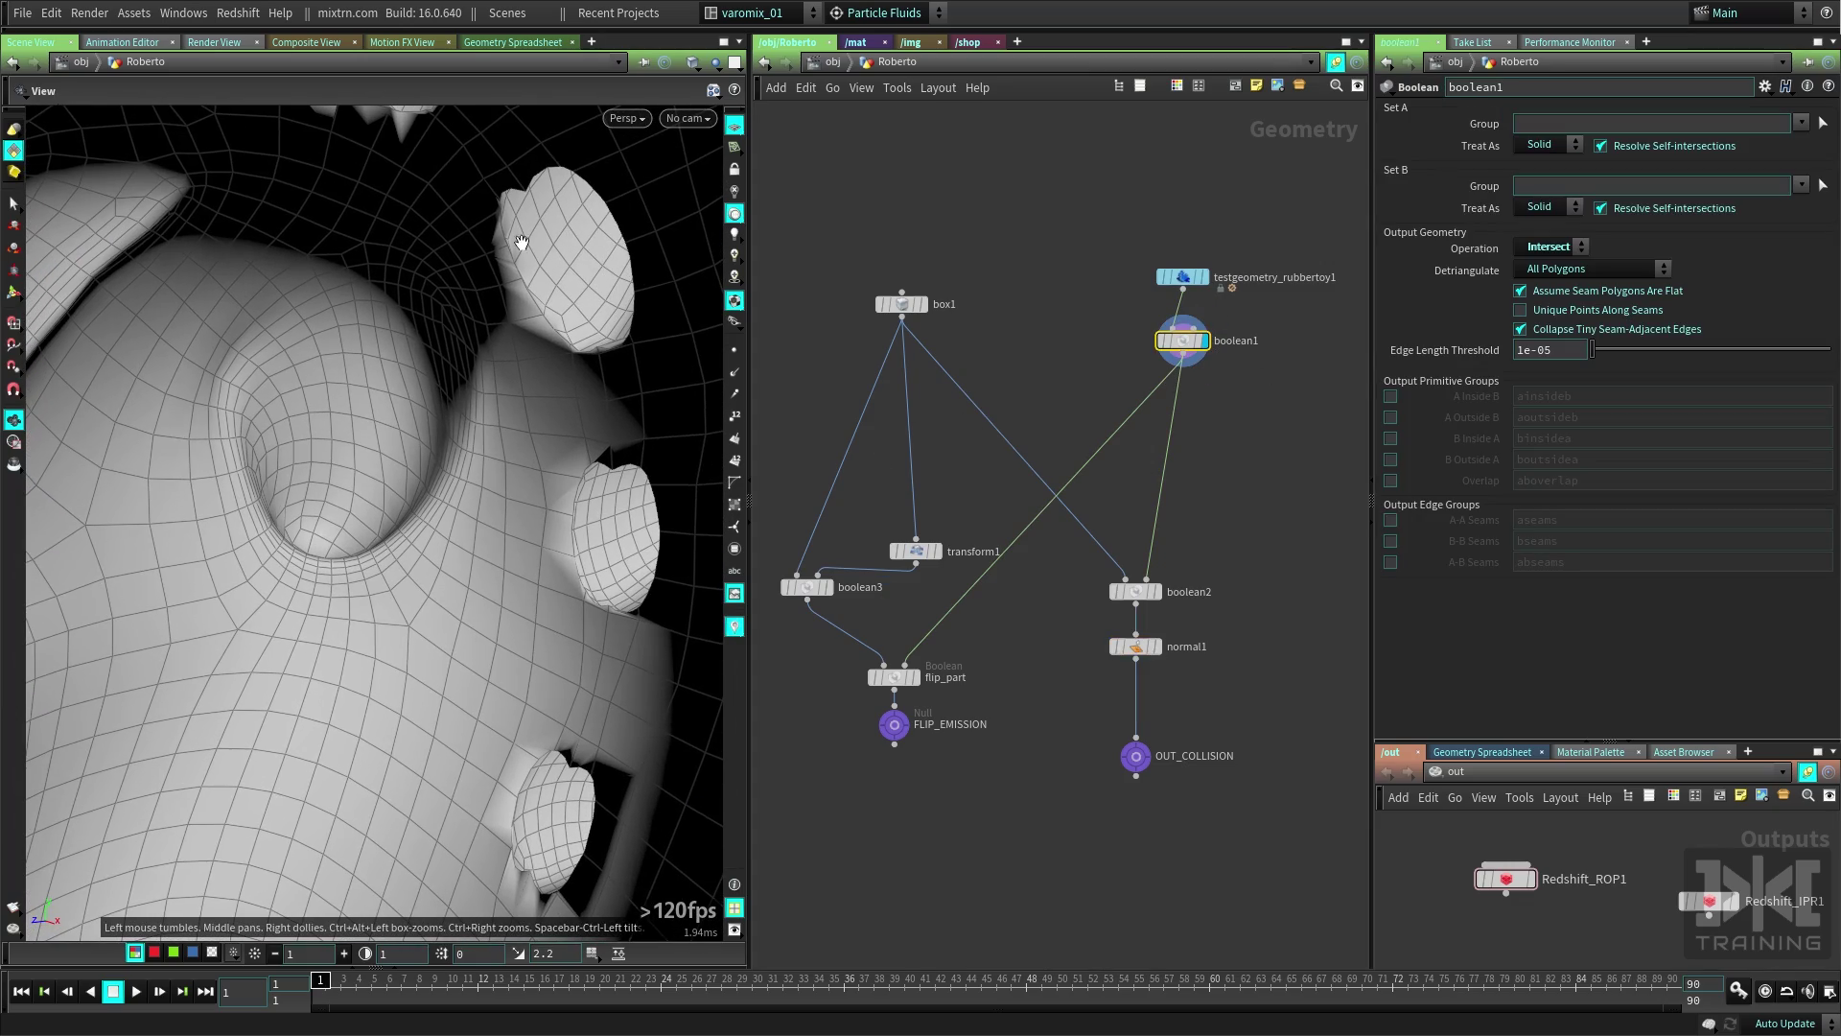
{"action": "right_click_drag", "start_coordinate": [486, 471], "coordinate": [183, 675]}
Rearrange the box1 and transform1 nodes so they line up above boolean3.
{"action": "middle_click_drag", "start_coordinate": [1039, 581], "coordinate": [1126, 603]}
{"action": "left_click_drag", "start_coordinate": [952, 273], "coordinate": [857, 274]}
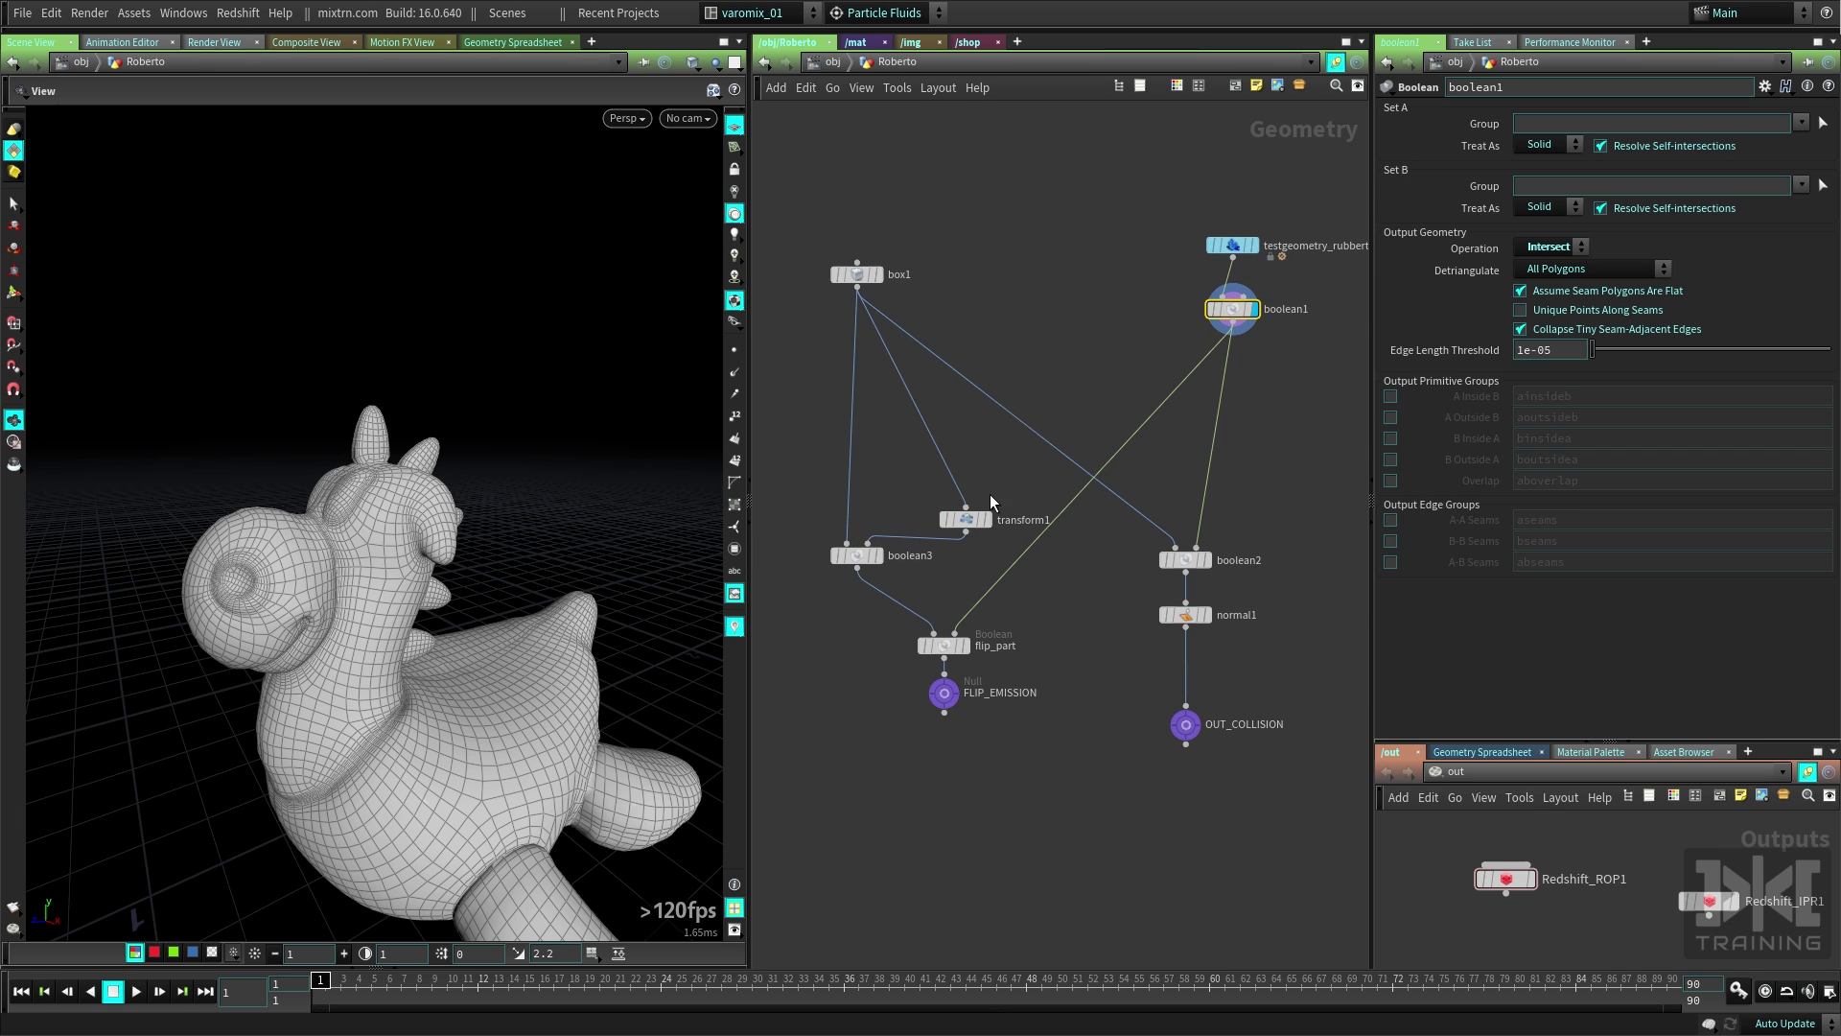
{"action": "left_click_drag", "start_coordinate": [966, 518], "coordinate": [923, 458]}
Display boolean3, box1 and transform1 in turn, and advance the timeline to frame 15.
{"action": "left_click", "coordinate": [876, 555]}
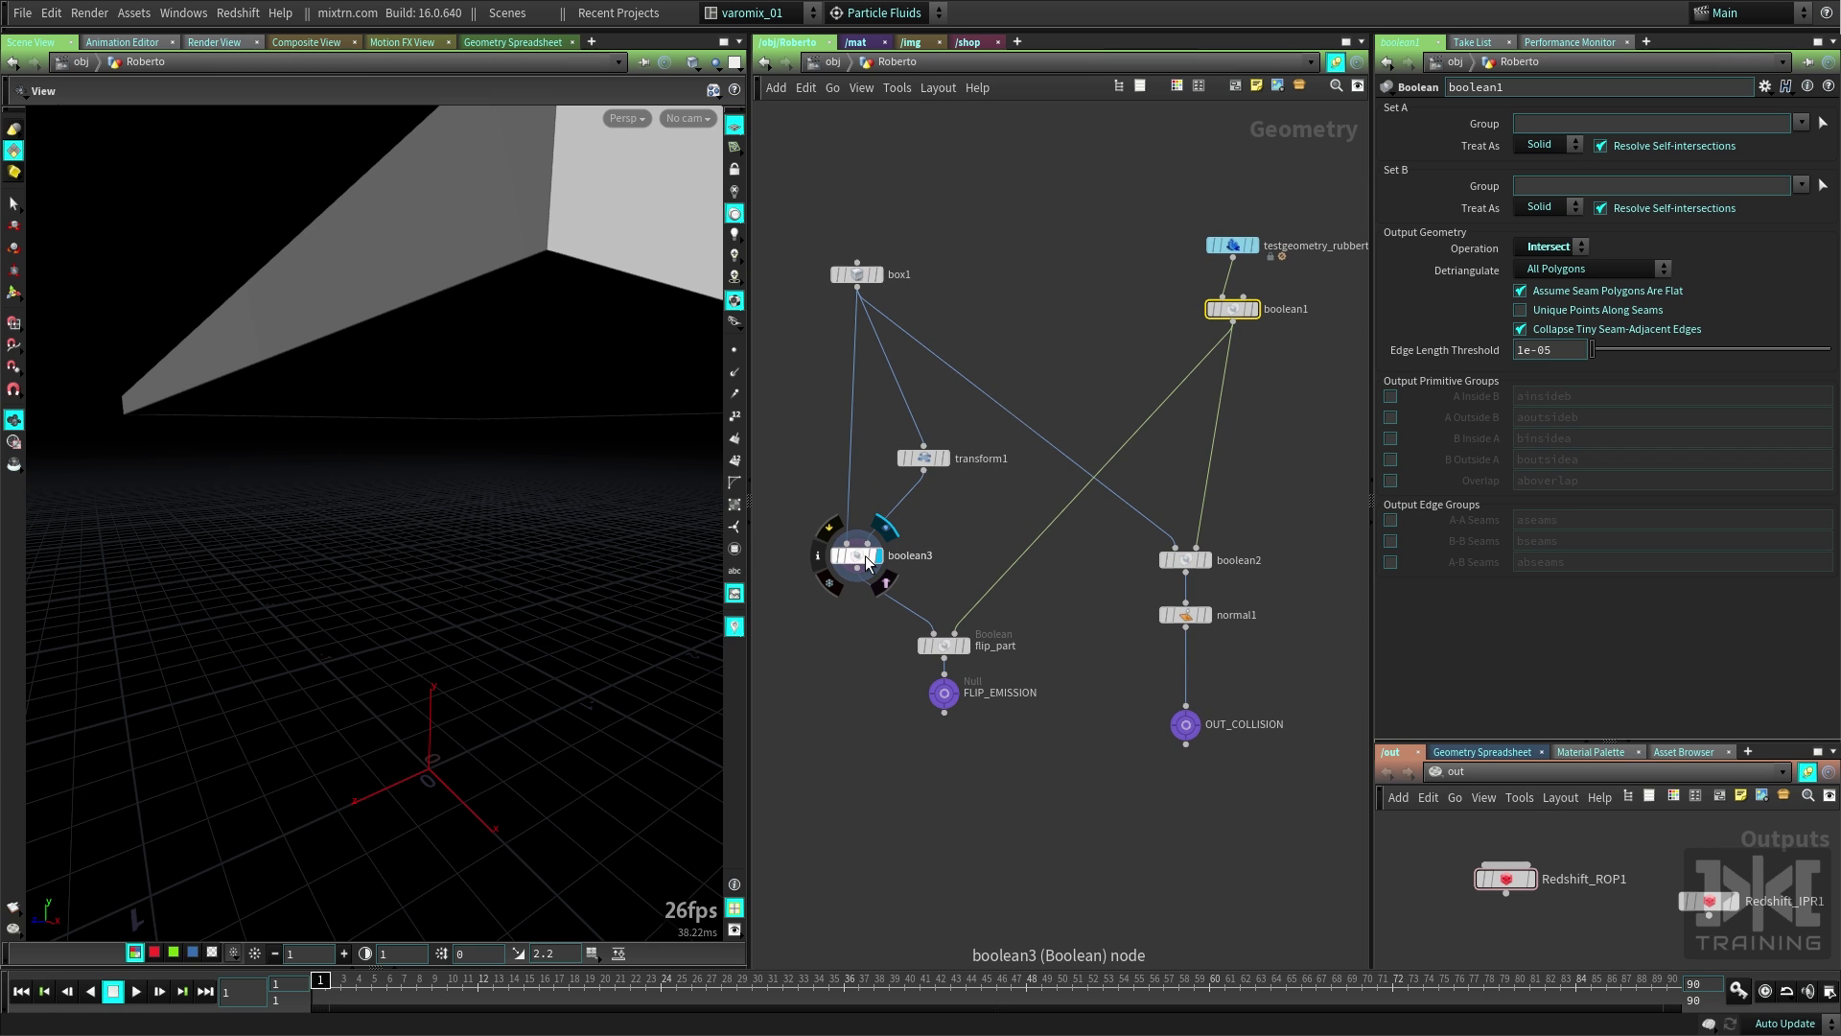
{"action": "left_click", "coordinate": [856, 556]}
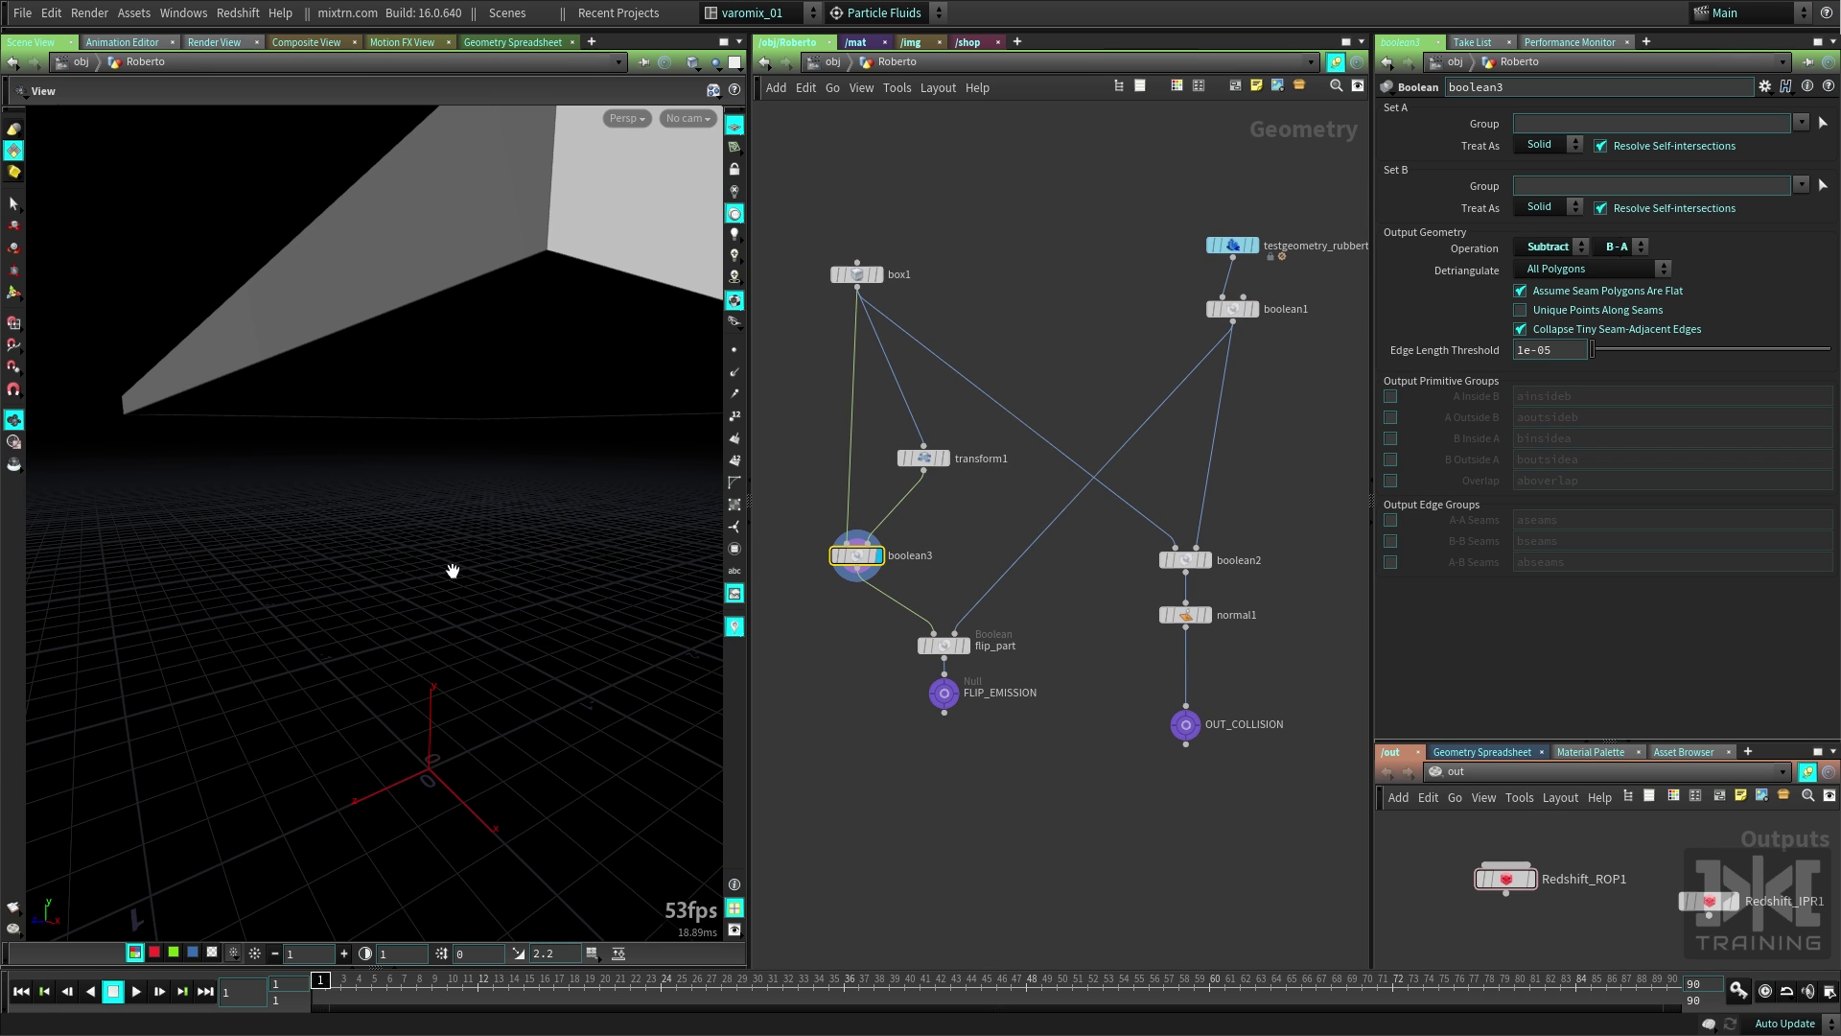
{"action": "left_click", "coordinate": [875, 274]}
{"action": "left_click", "coordinate": [946, 458]}
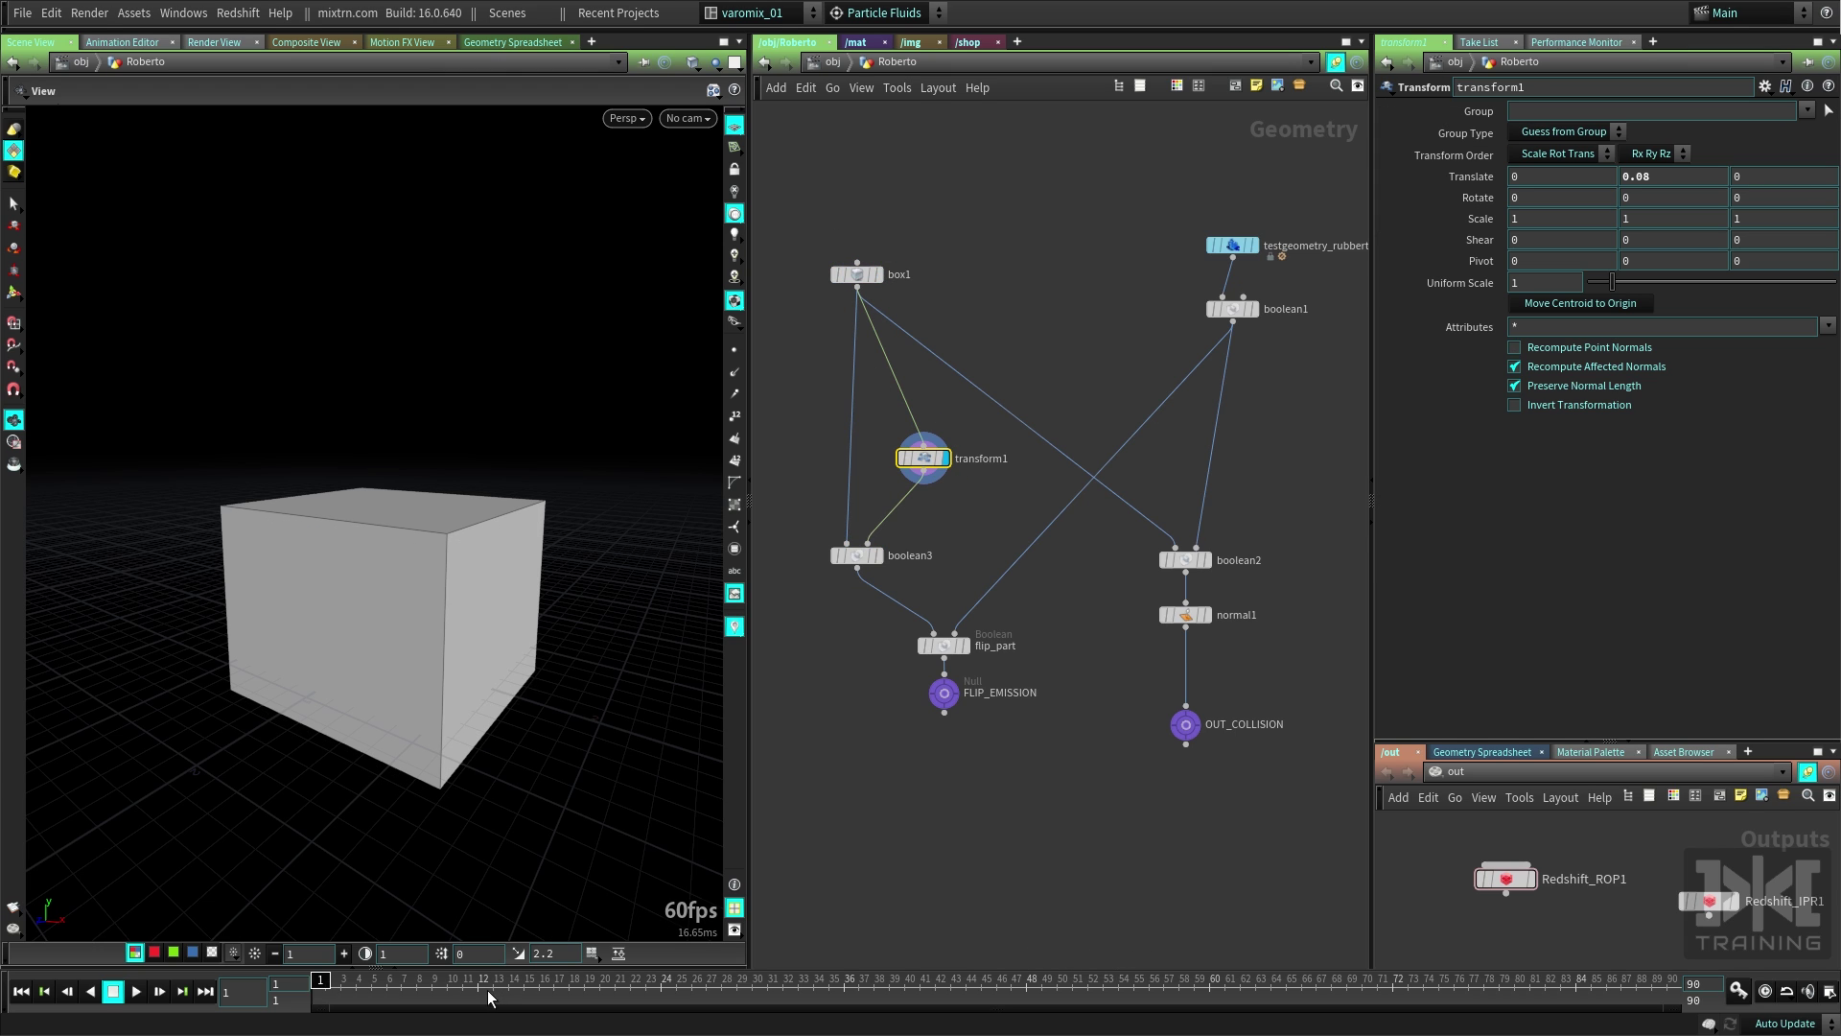
{"action": "left_click_drag", "start_coordinate": [309, 972], "coordinate": [524, 902]}
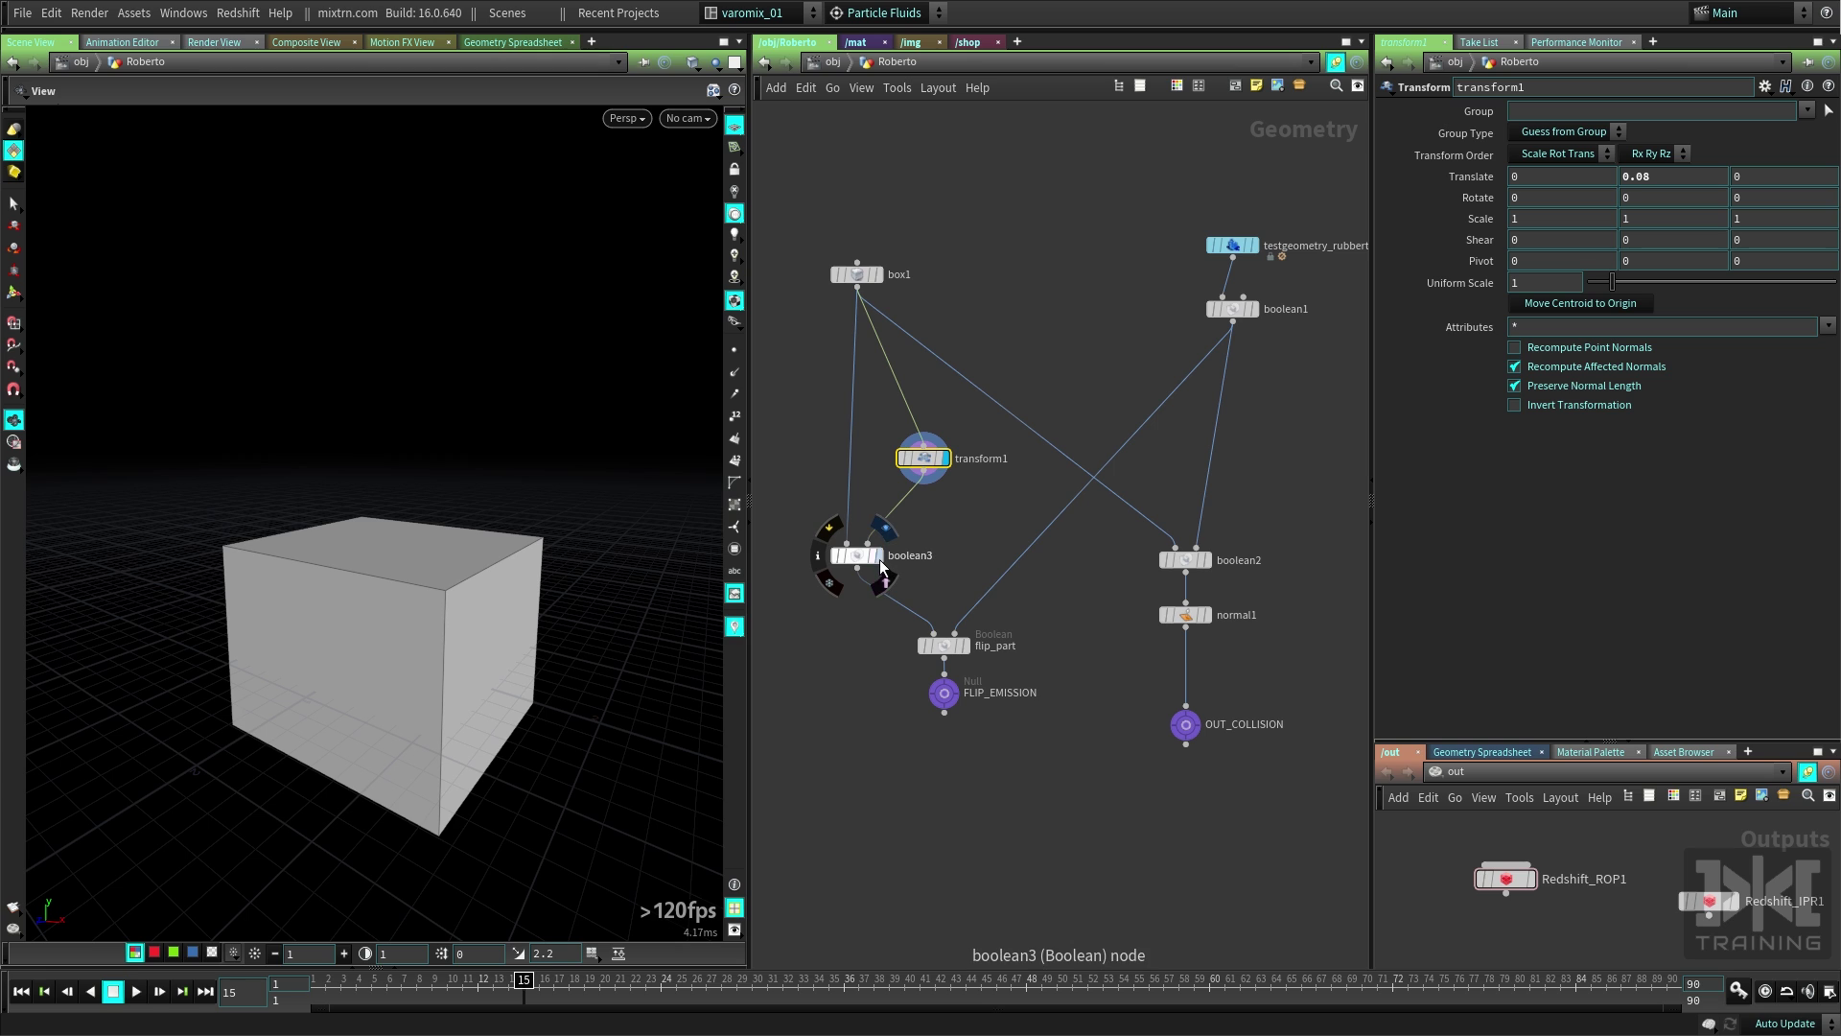
Compare the box1 and transform1 outputs by overlaying one as a template on the other and examining the offset at their upper edges.
{"action": "left_click_drag", "start_coordinate": [927, 468], "coordinate": [947, 461]}
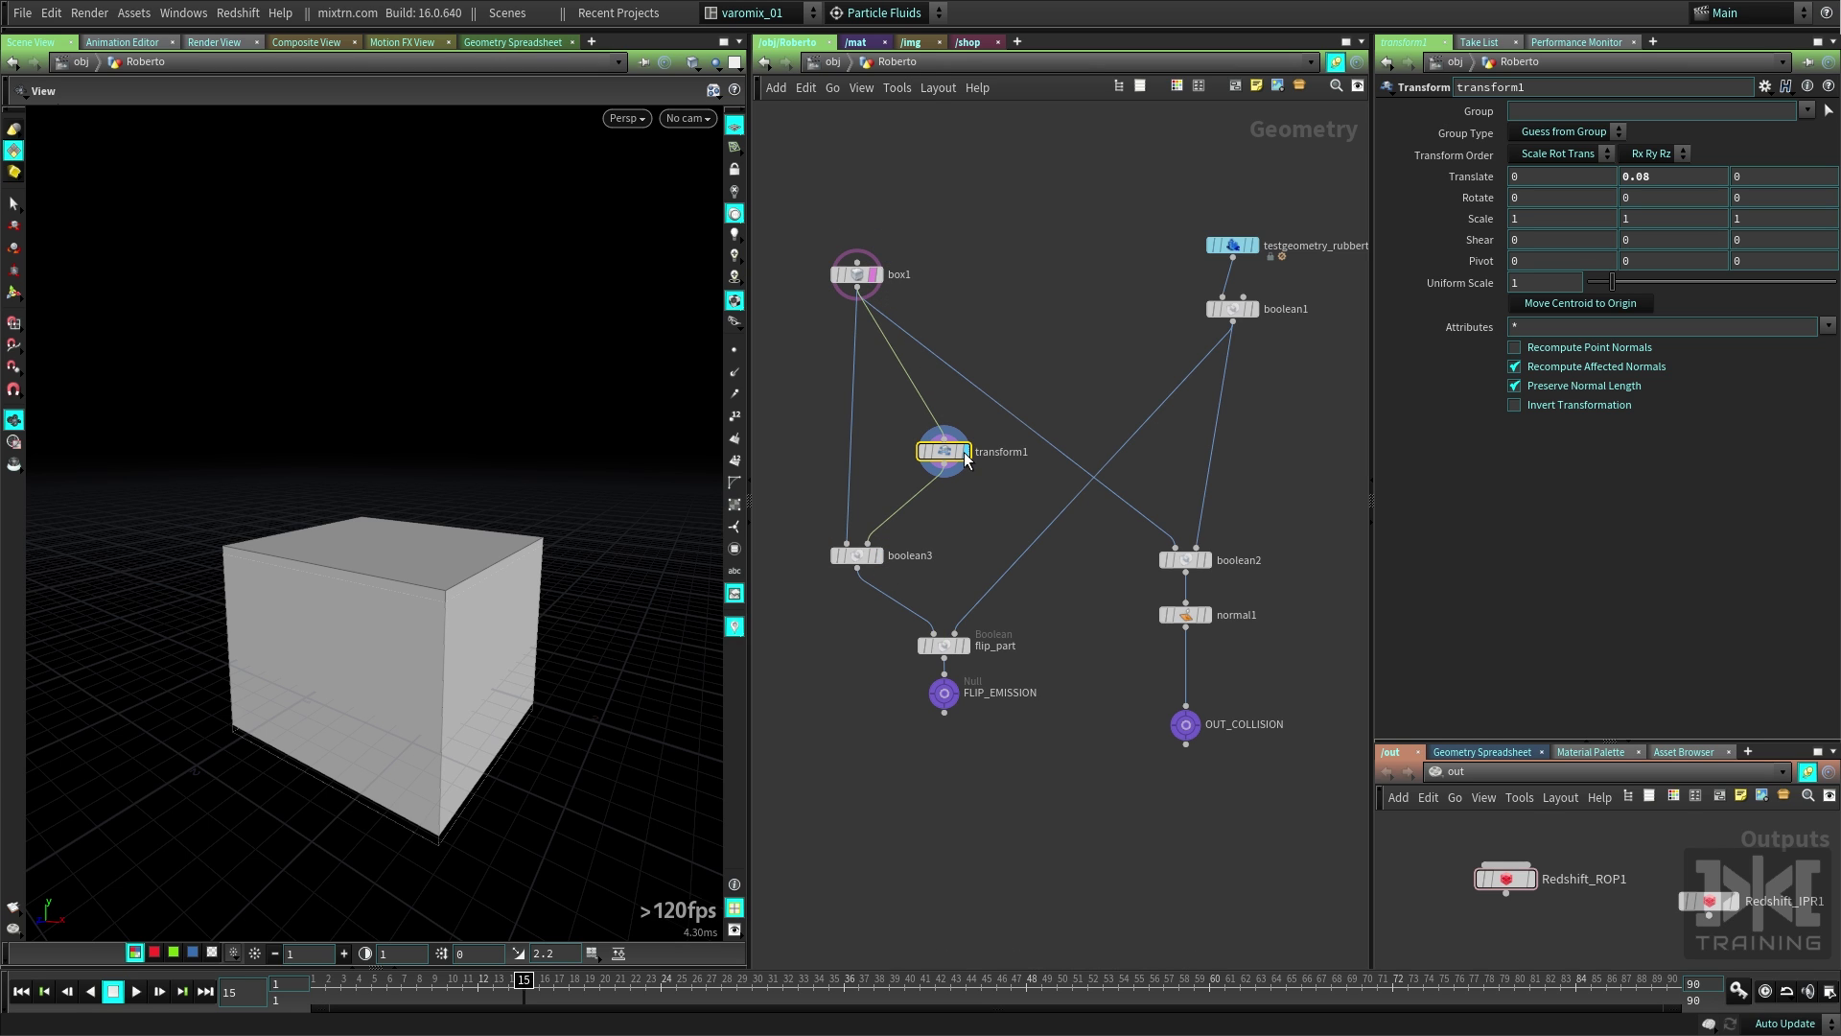
{"action": "left_click_drag", "start_coordinate": [383, 644], "coordinate": [457, 608]}
{"action": "right_click_drag", "start_coordinate": [456, 608], "coordinate": [601, 637]}
{"action": "left_click_drag", "start_coordinate": [600, 636], "coordinate": [603, 491]}
{"action": "left_click", "coordinate": [878, 276]}
{"action": "left_click", "coordinate": [961, 454]}
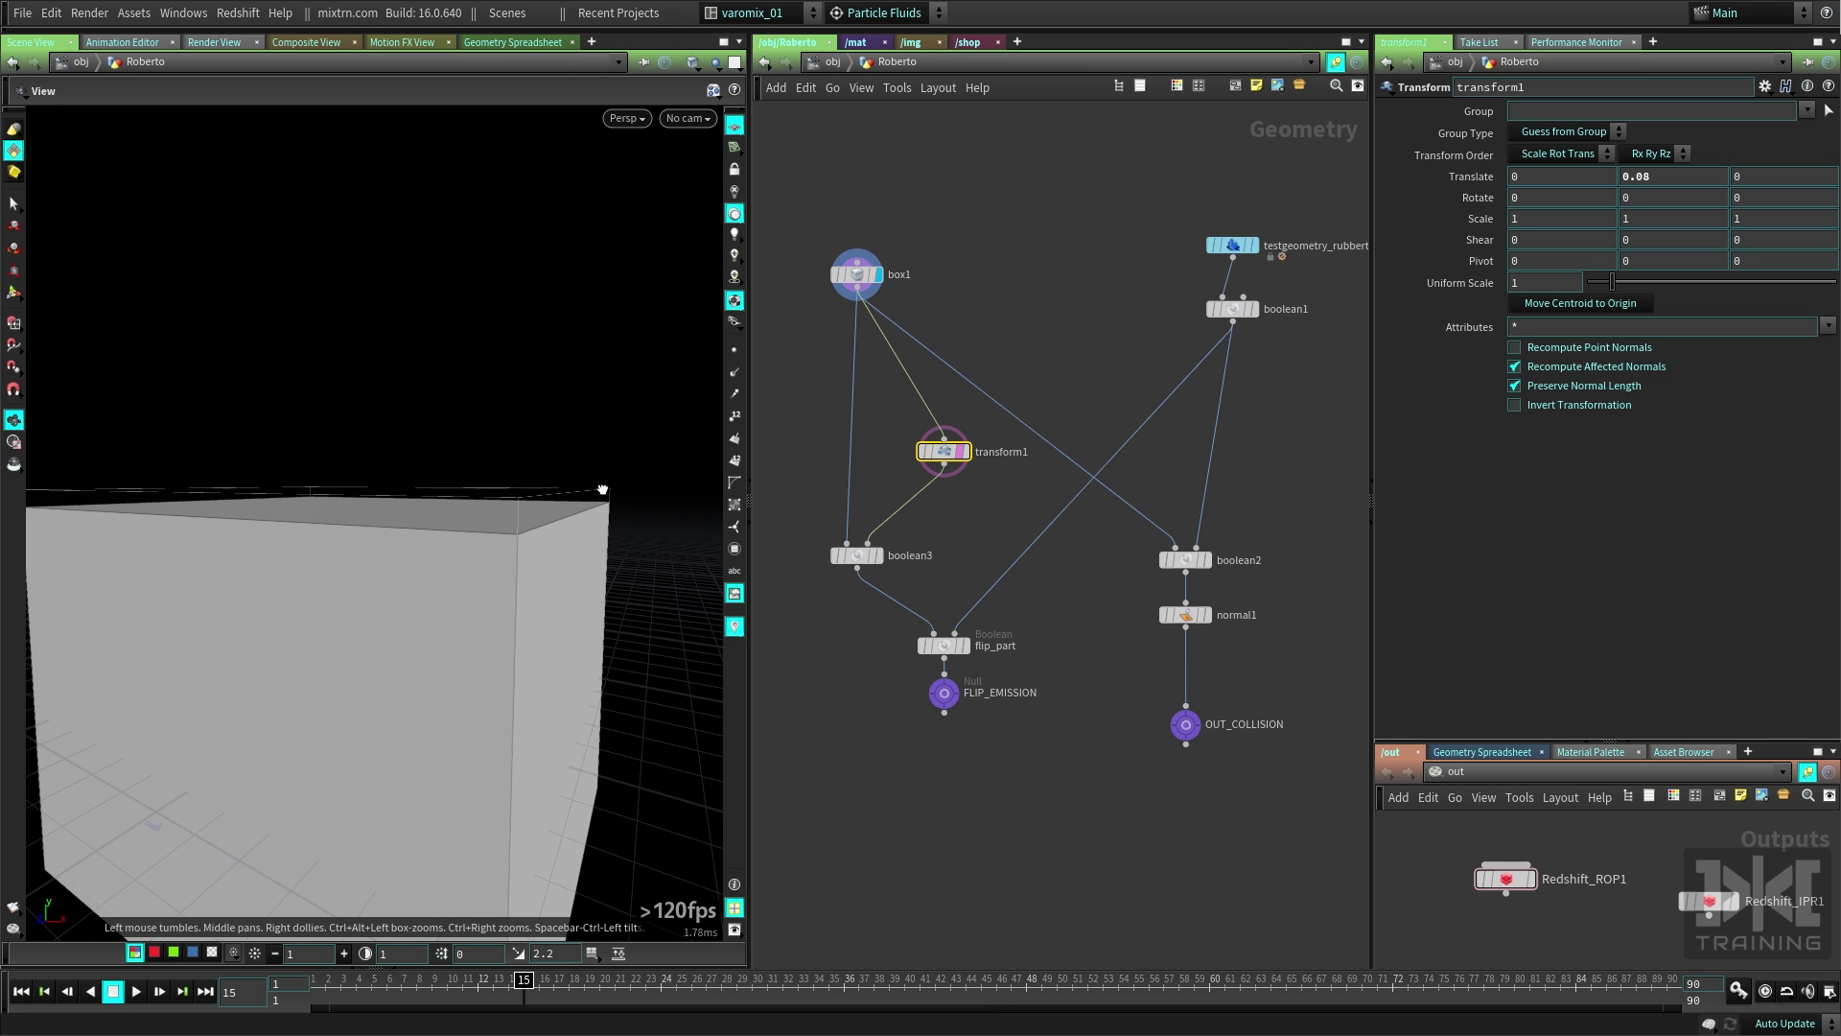
Display the boolean3 result to examine the subtracted slab, and shift the box1 node slightly in the network.
{"action": "left_click", "coordinate": [876, 555]}
{"action": "left_click", "coordinate": [856, 556]}
{"action": "right_click_drag", "start_coordinate": [474, 568], "coordinate": [423, 538]}
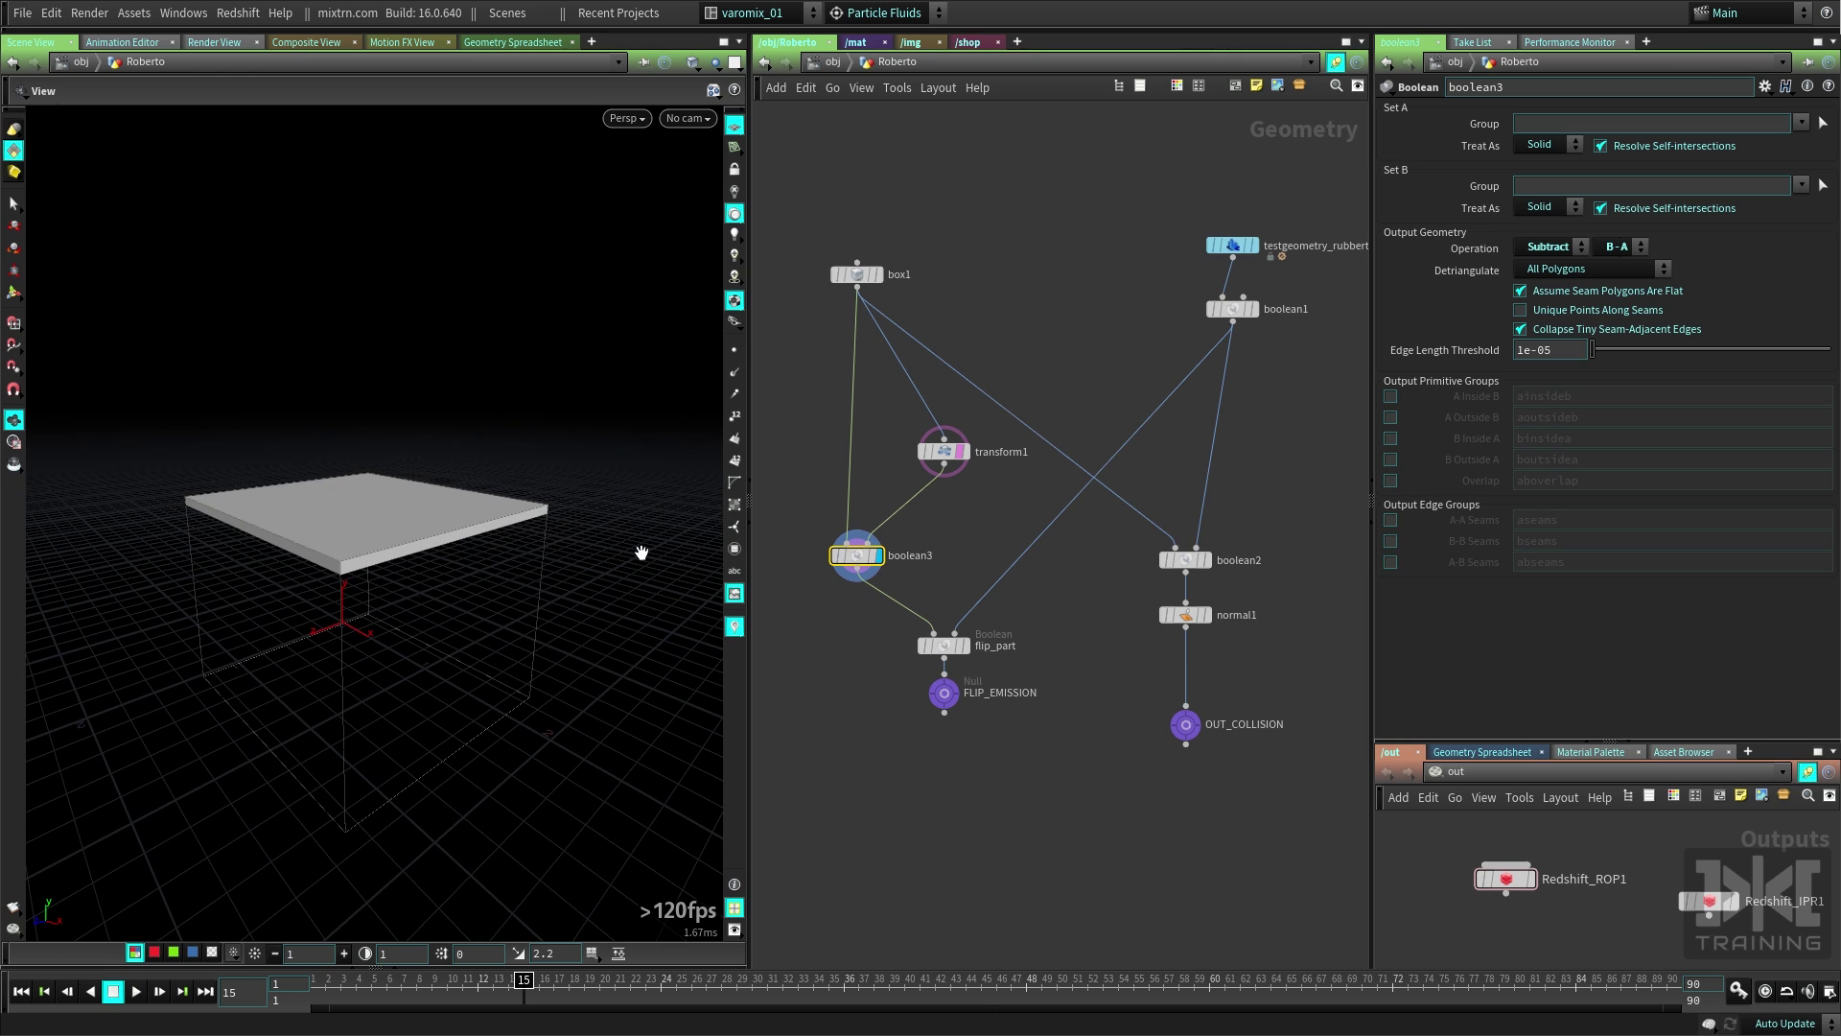
{"action": "left_click_drag", "start_coordinate": [863, 276], "coordinate": [843, 296]}
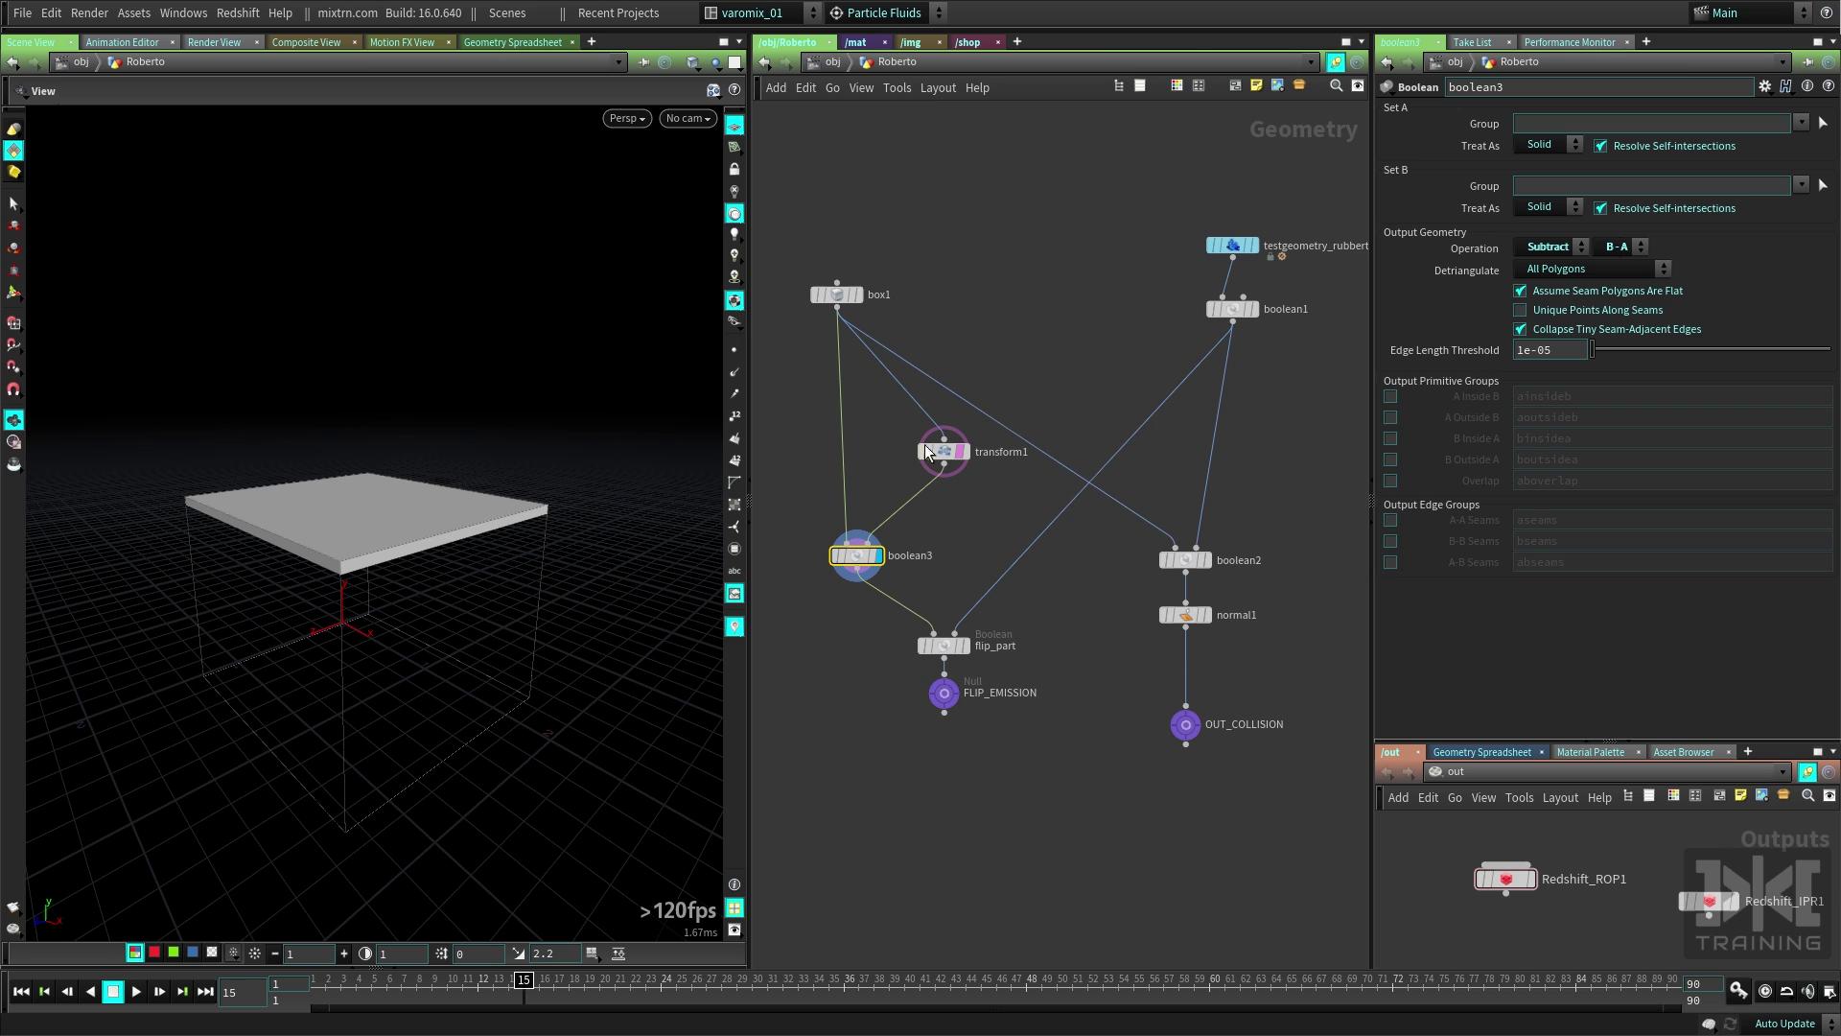
{"action": "middle_click_drag", "start_coordinate": [959, 502], "coordinate": [972, 444]}
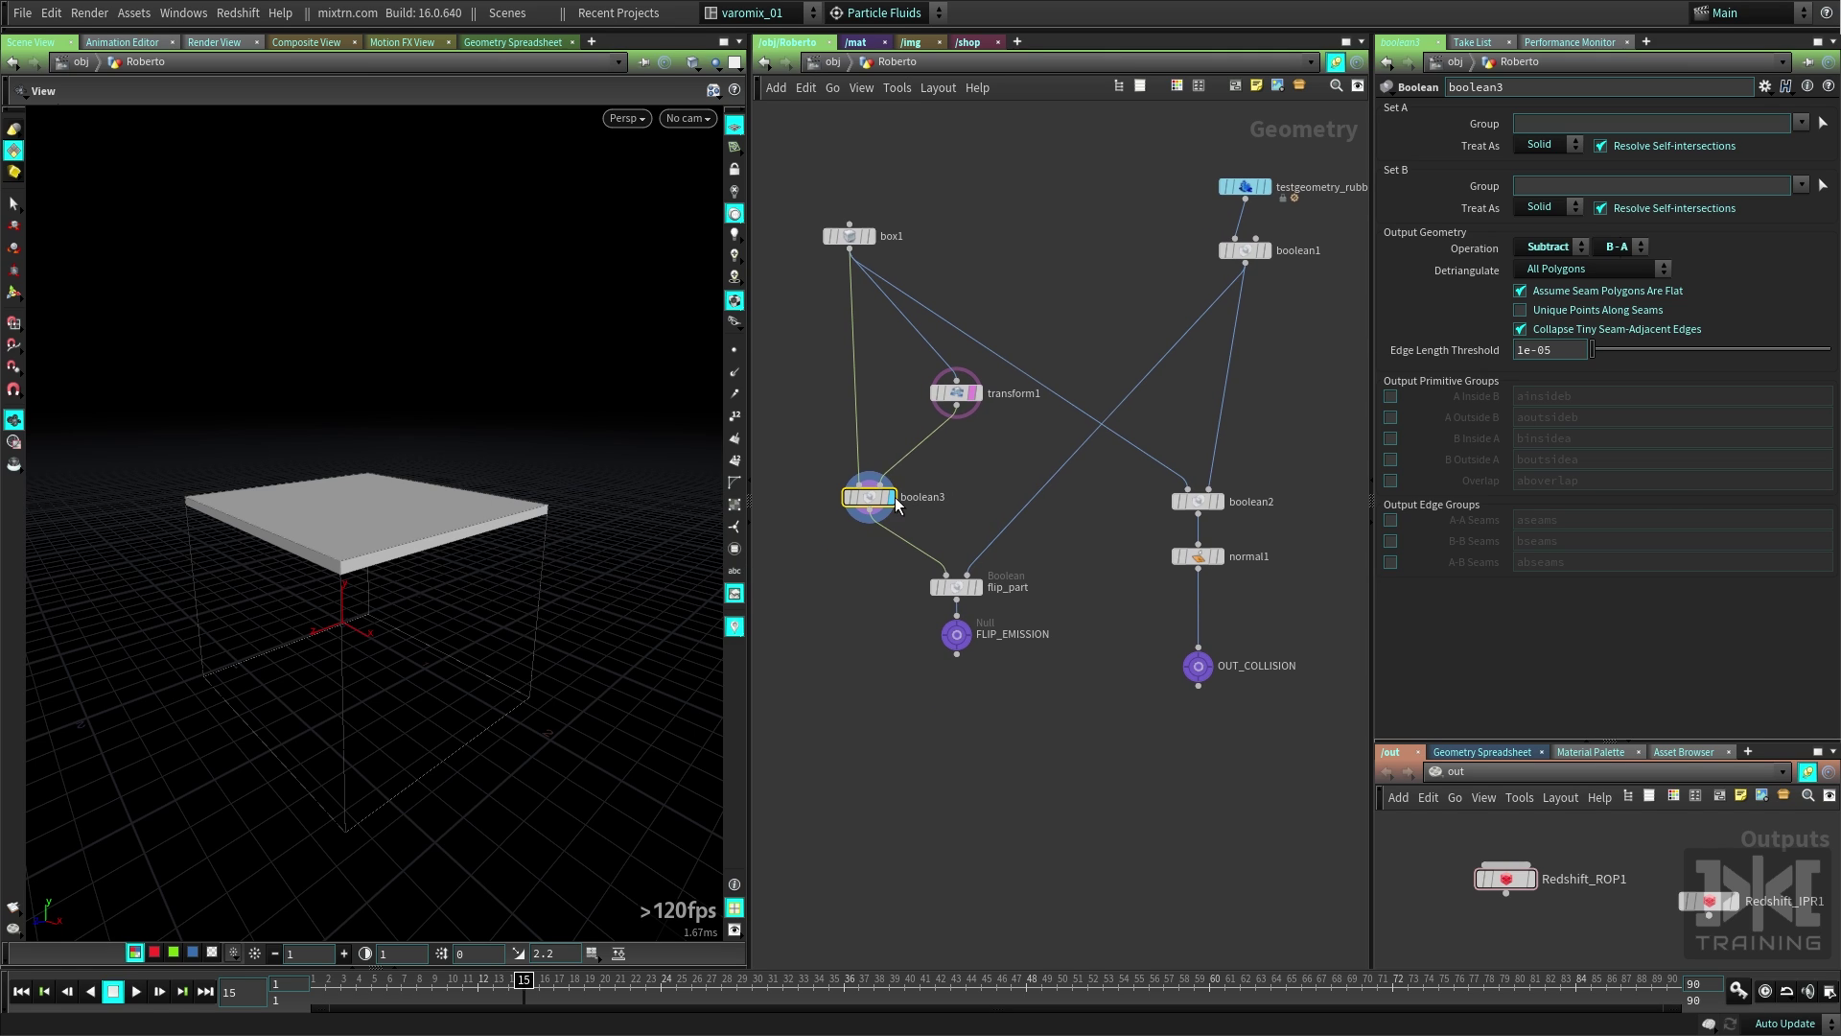
Try a different Y translation on transform1, and undo it.
{"action": "left_click", "coordinate": [946, 401]}
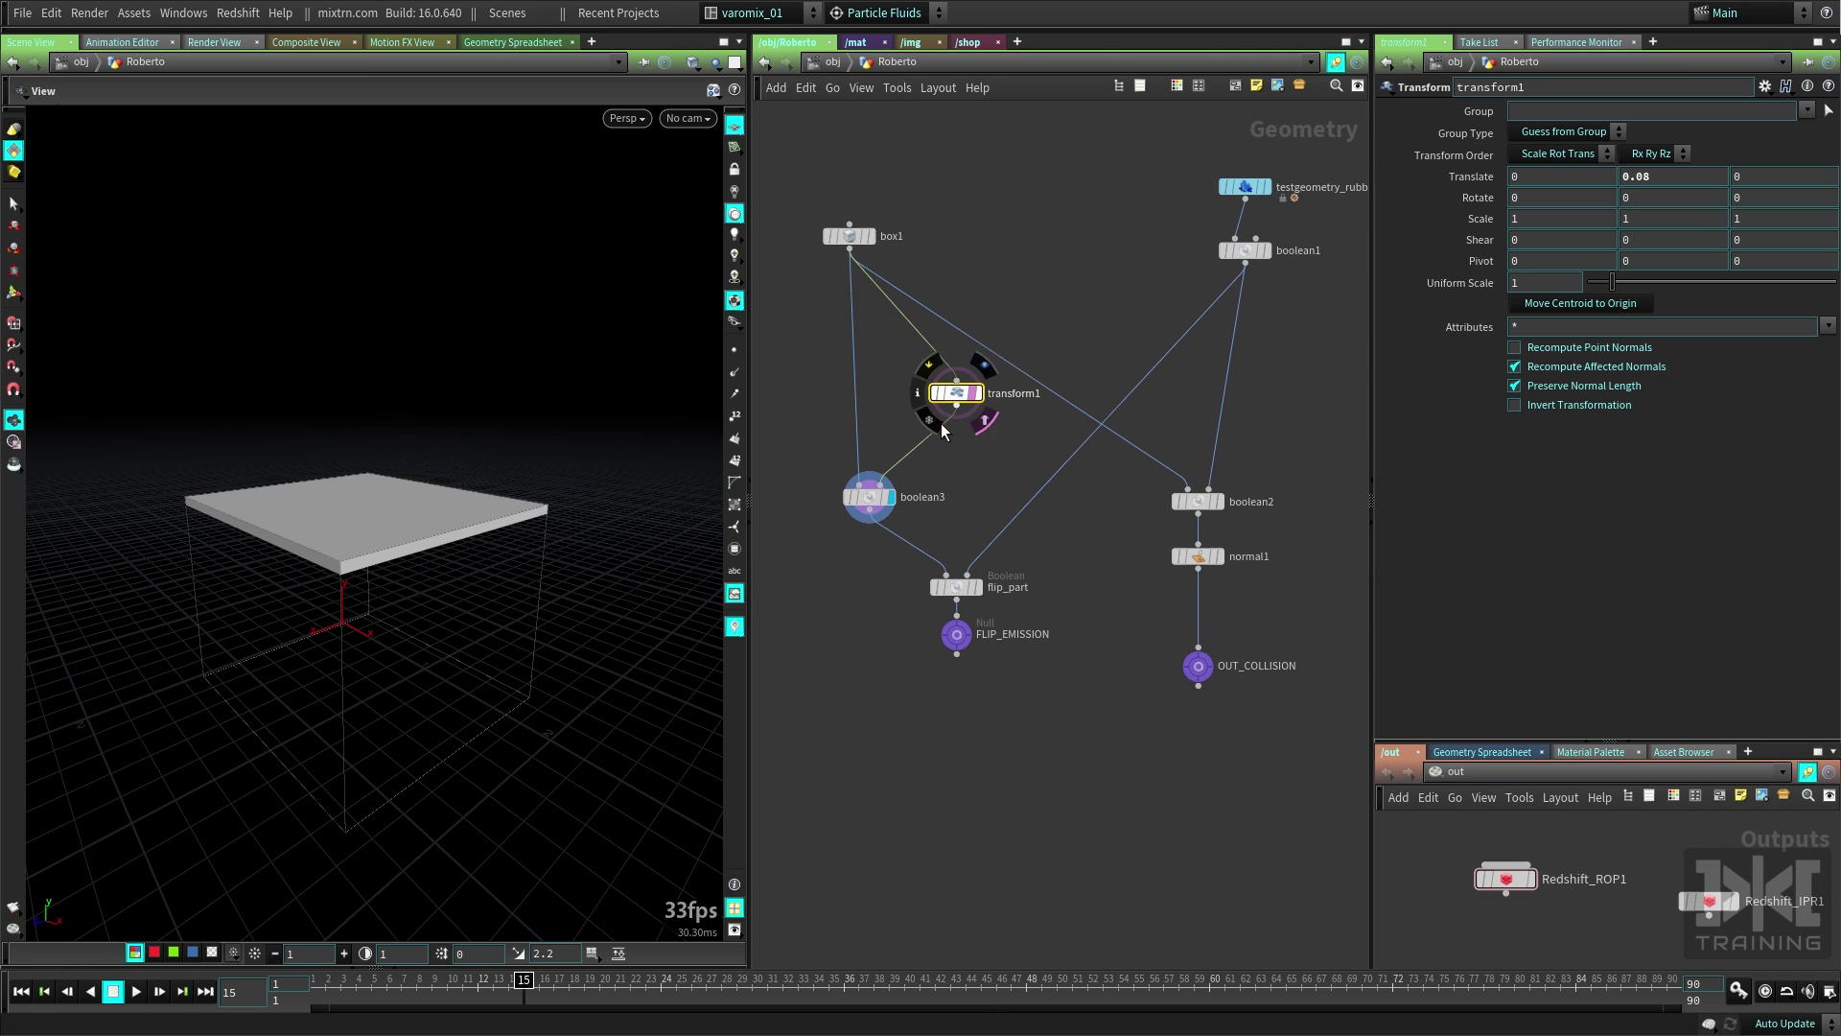
{"action": "mouse_move", "coordinate": [1665, 173]}
{"action": "middle_mouse_down"}
{"action": "mouse_move", "coordinate": [1722, 181]}
{"action": "mouse_move", "coordinate": [1680, 190]}
{"action": "middle_mouse_up"}
{"action": "key", "text": "ctrl+z"}
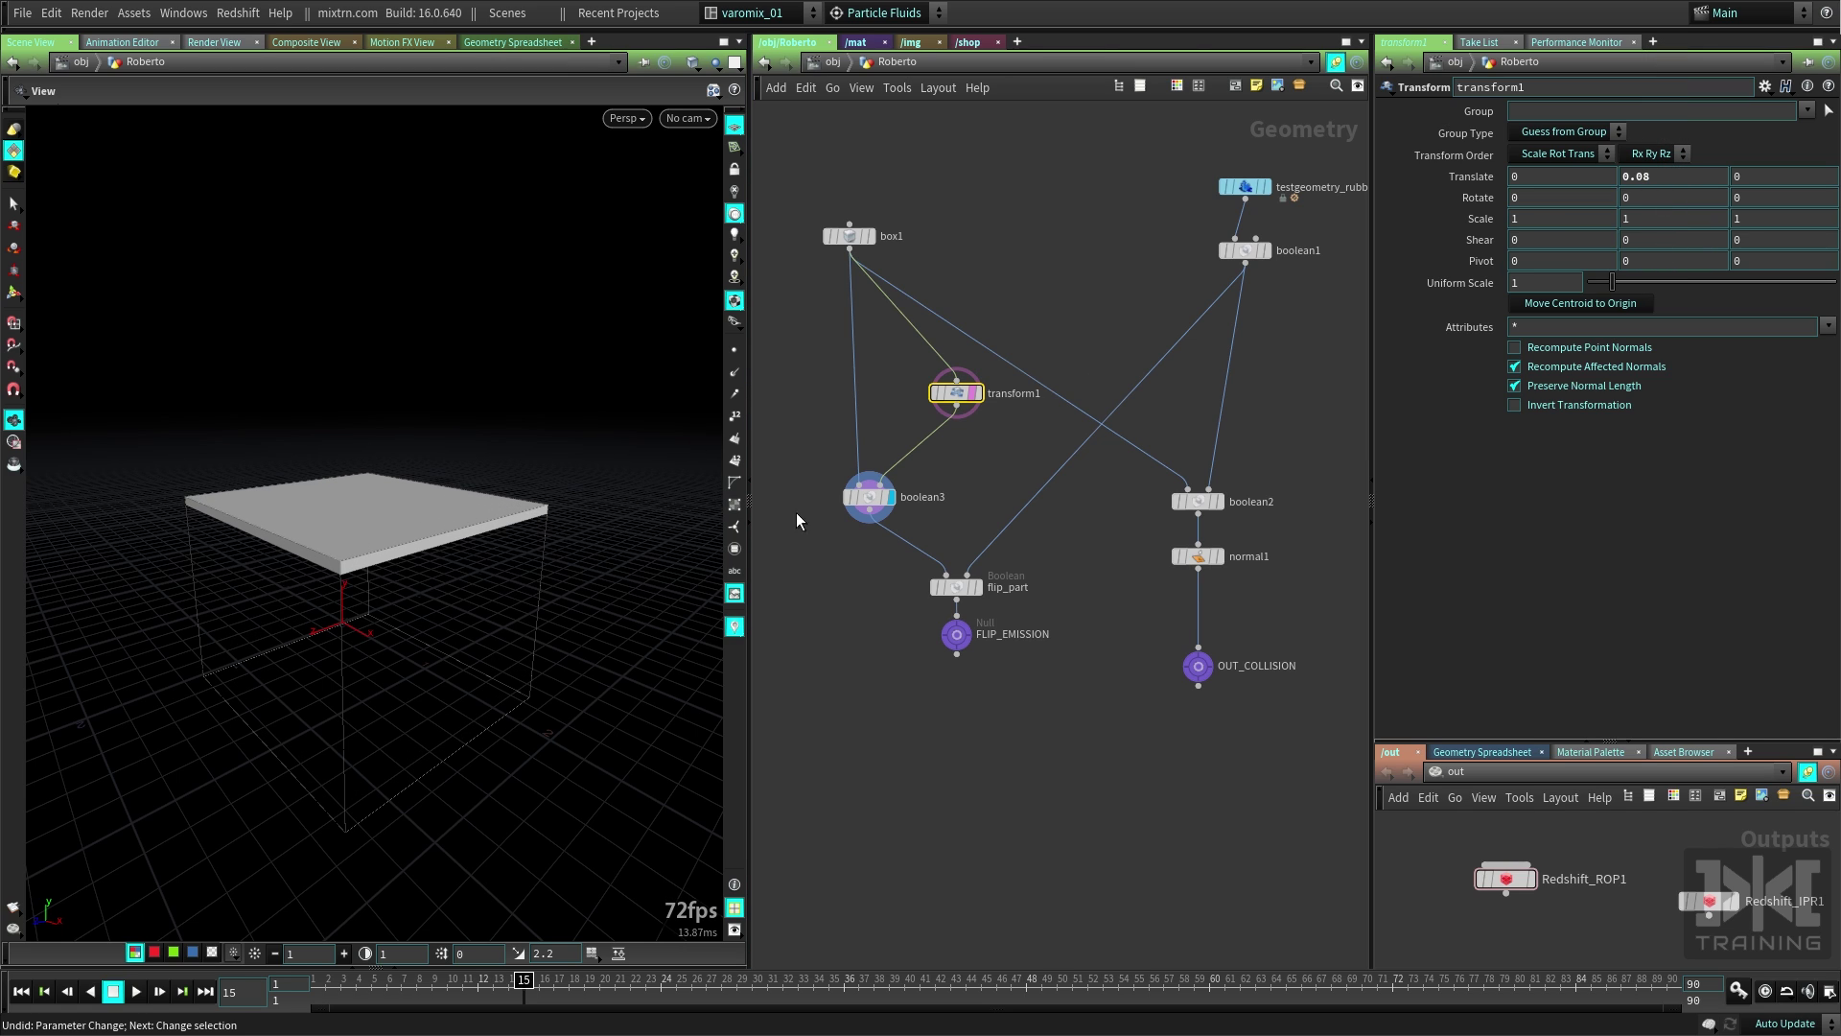
Place the box1 node directly above boolean3, and display the flip_part intersection to examine it from several angles.
{"action": "left_click_drag", "start_coordinate": [850, 236], "coordinate": [869, 285]}
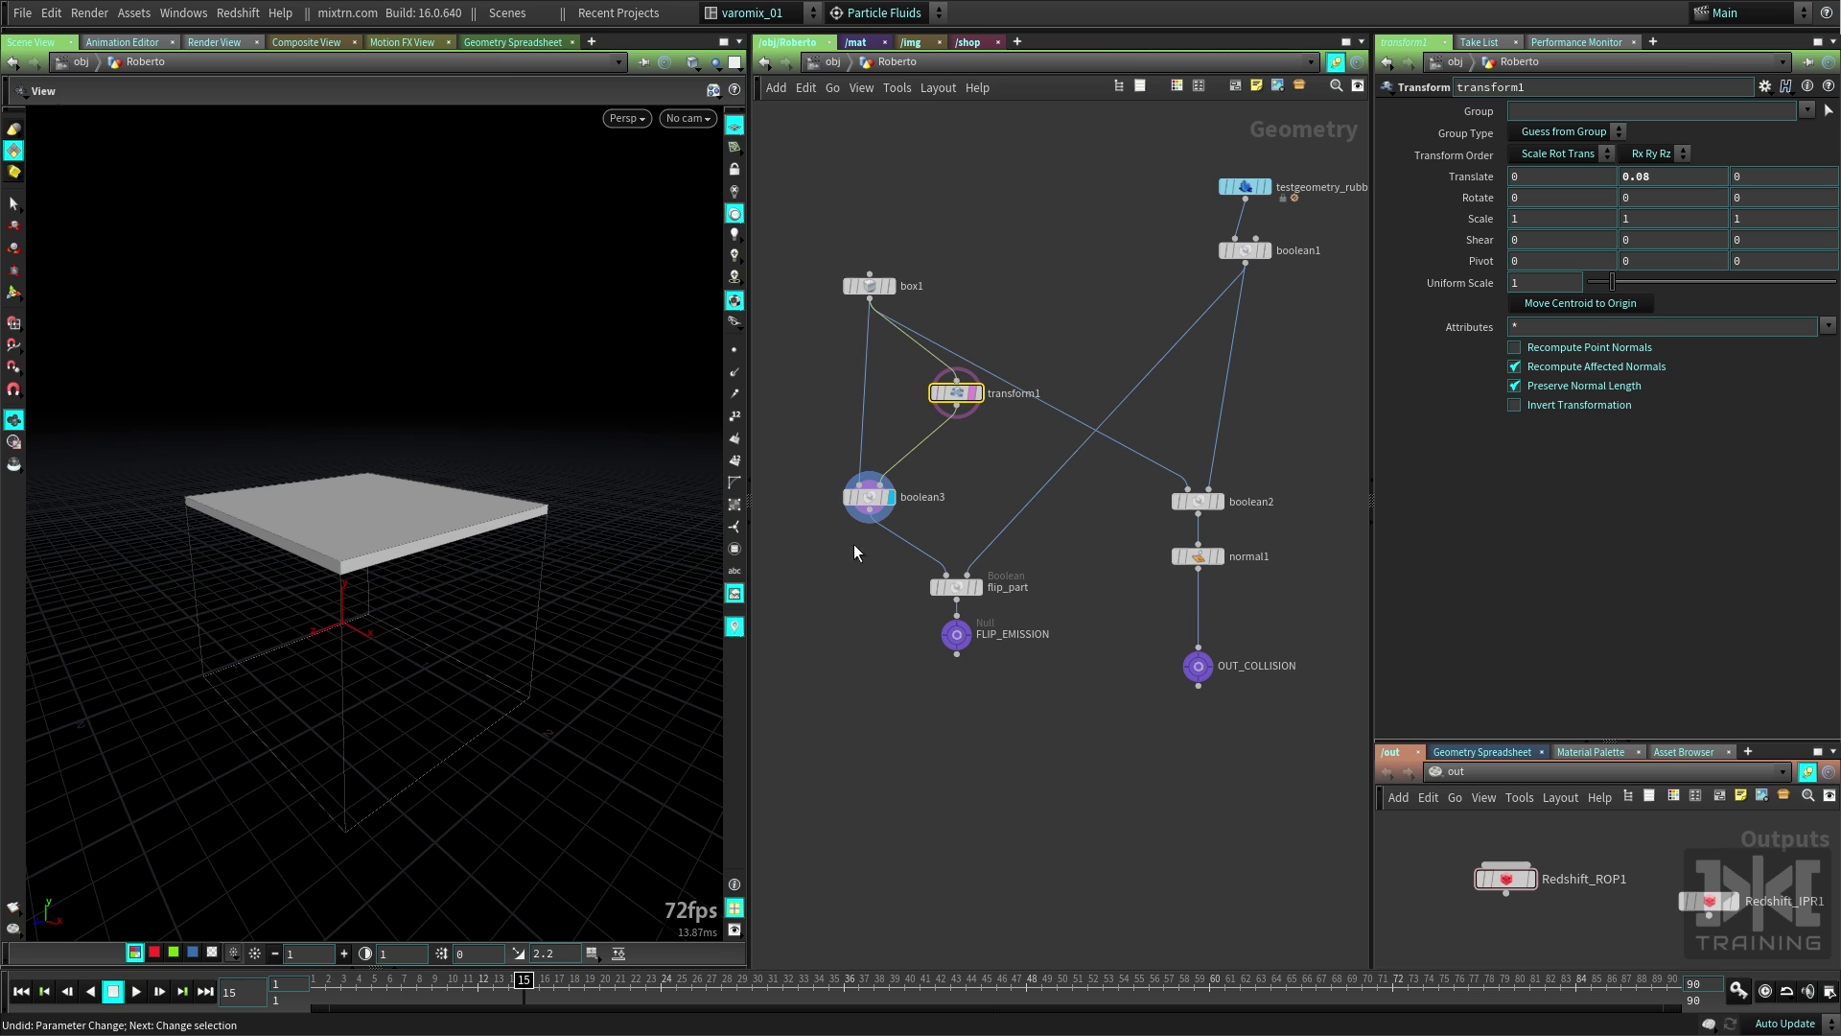
{"action": "left_click", "coordinate": [978, 587]}
{"action": "left_click", "coordinate": [959, 587]}
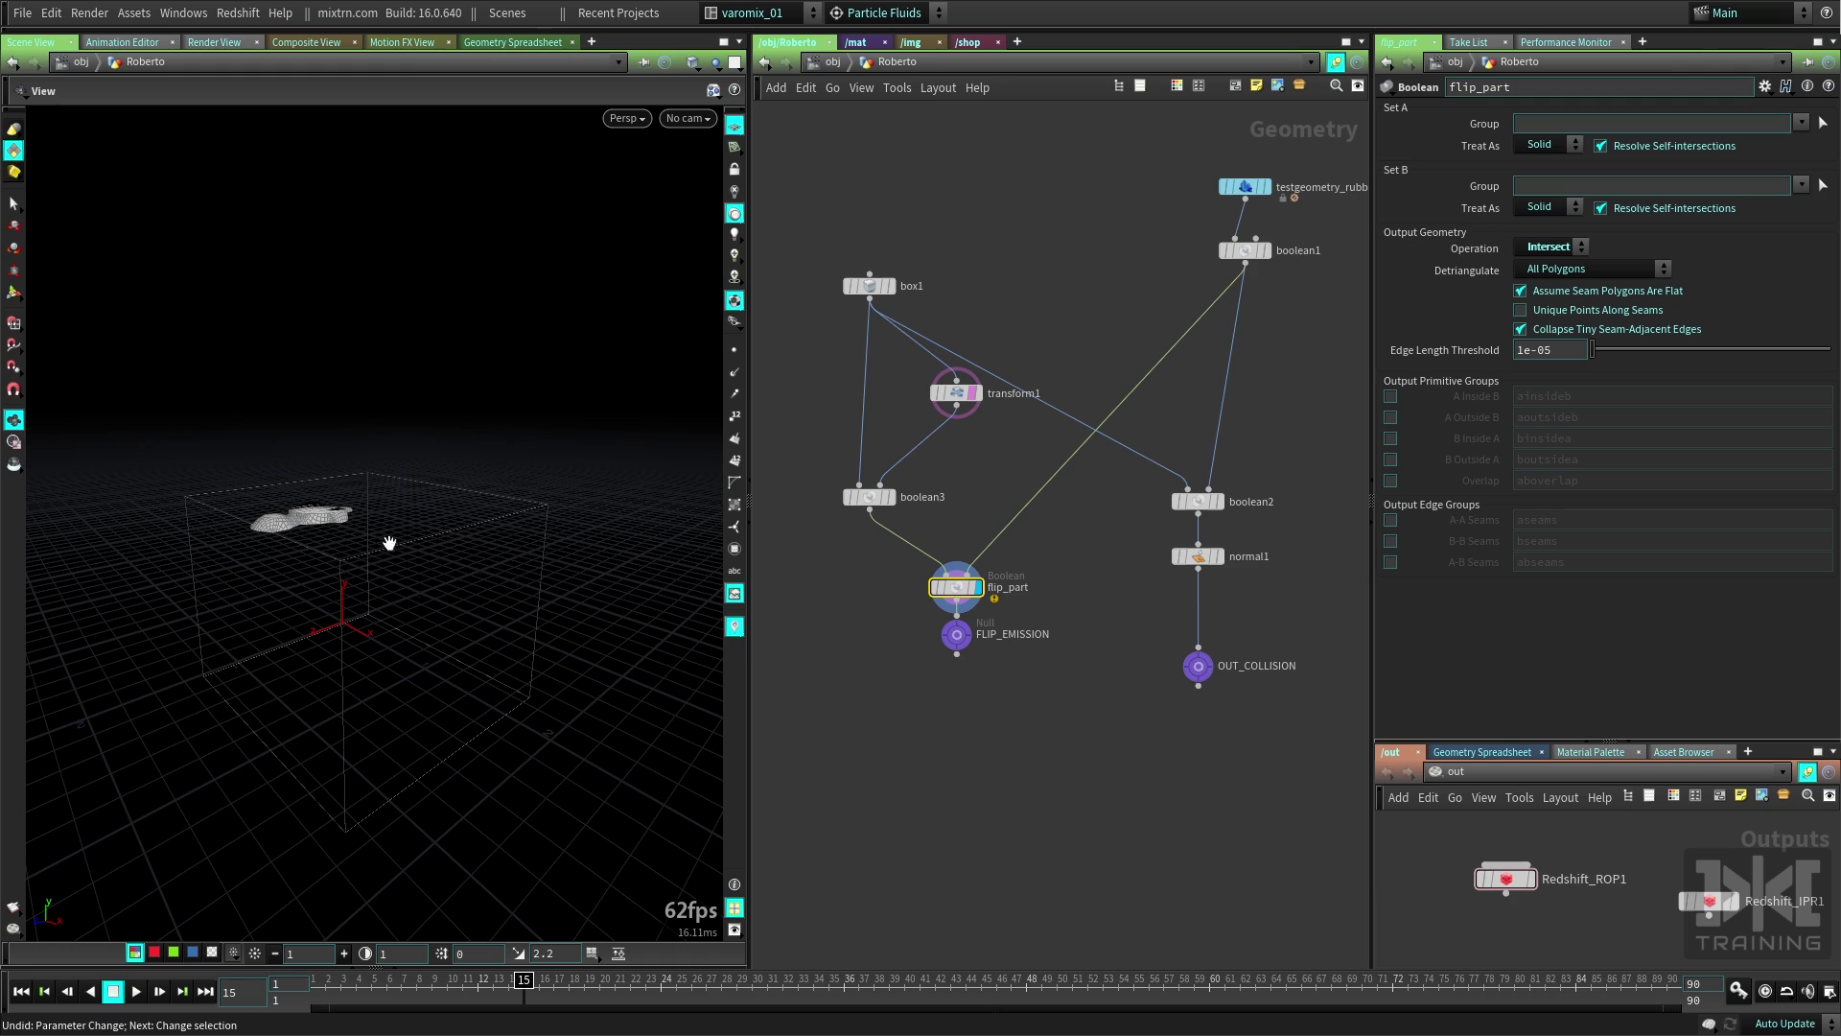
{"action": "left_click_drag", "start_coordinate": [387, 538], "coordinate": [608, 548]}
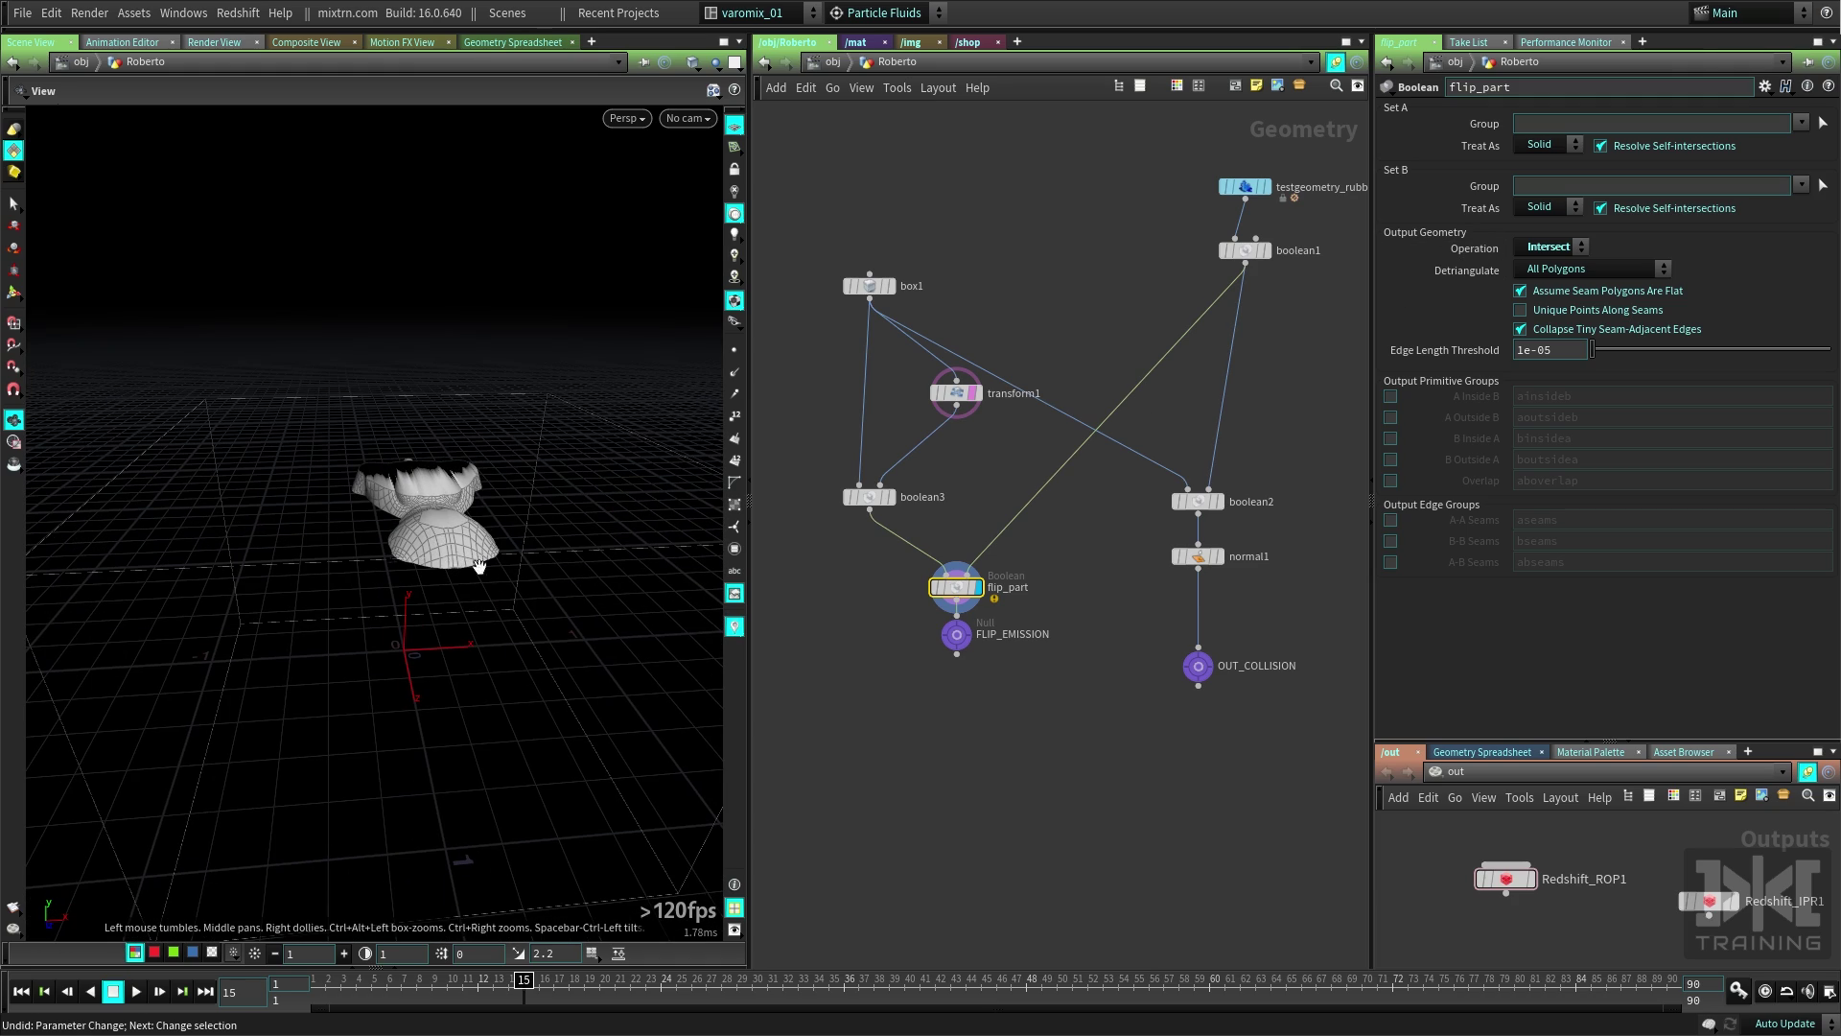
{"action": "left_click_drag", "start_coordinate": [479, 566], "coordinate": [534, 428]}
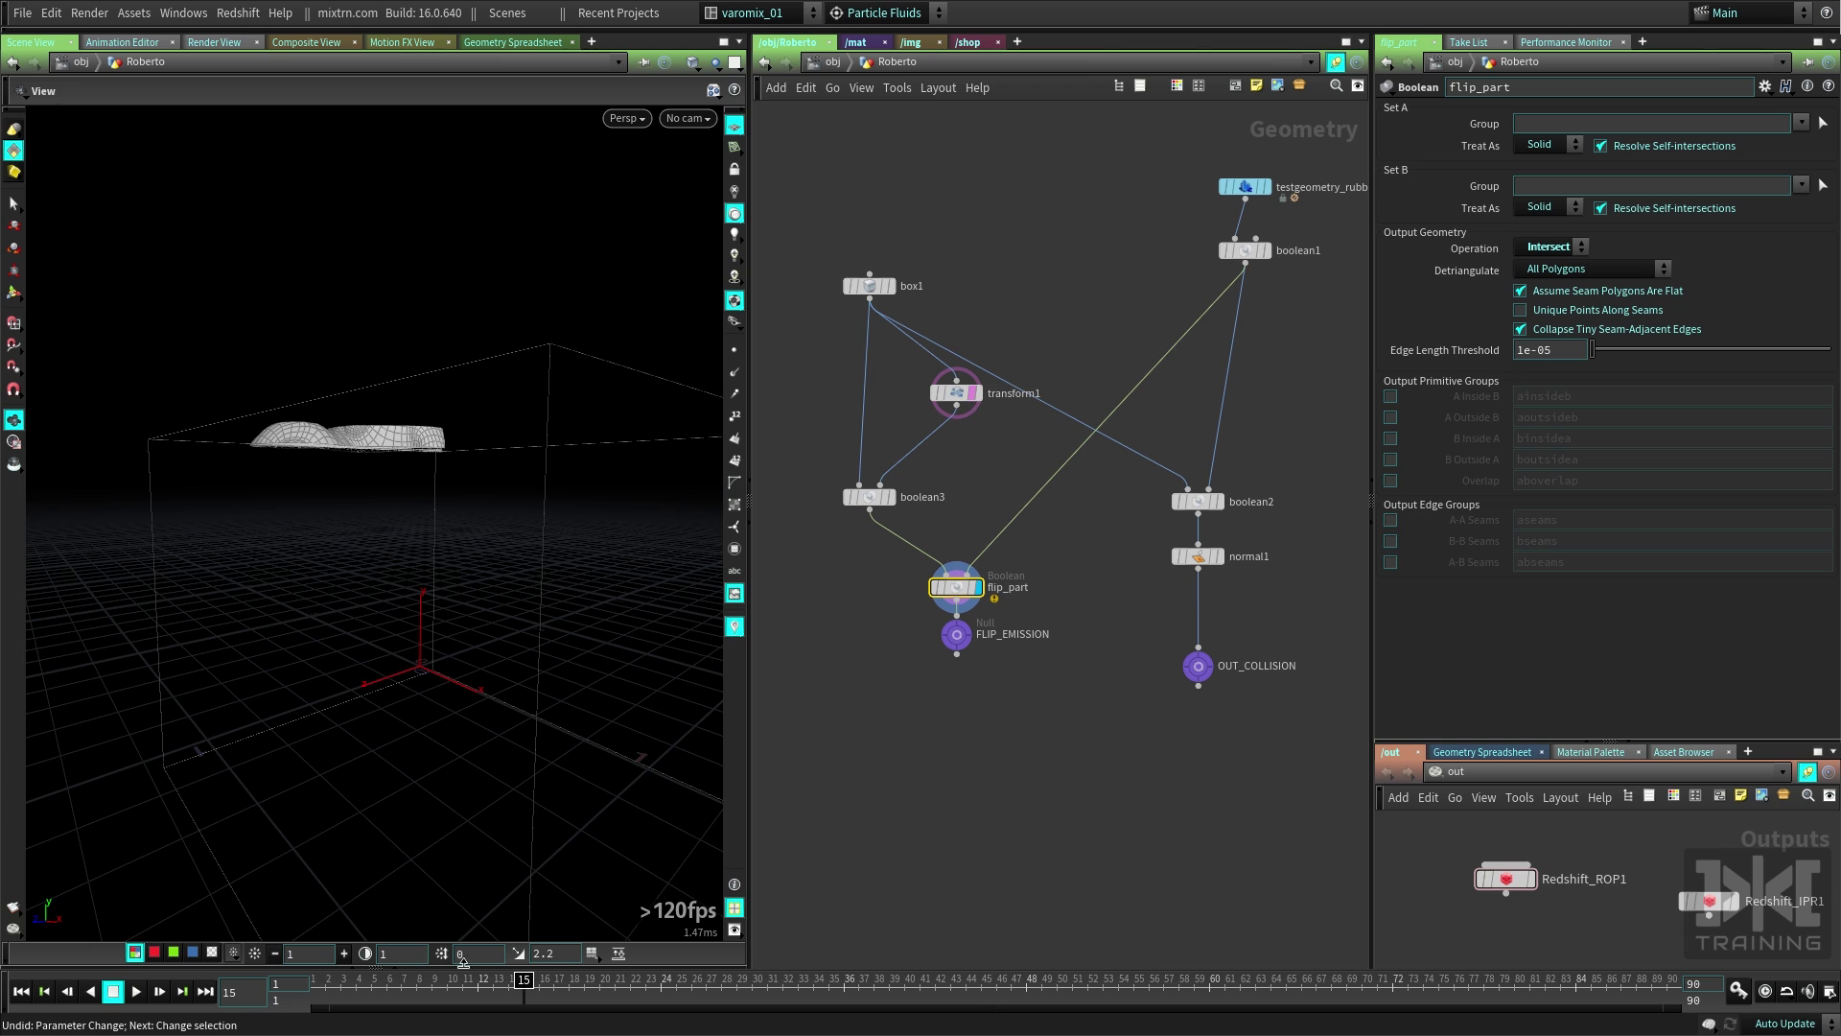
Advance the timeline to frame 20 and examine the flip_part slice from above.
{"action": "left_click_drag", "start_coordinate": [523, 983], "coordinate": [600, 980]}
{"action": "right_click_drag", "start_coordinate": [321, 815], "coordinate": [270, 748]}
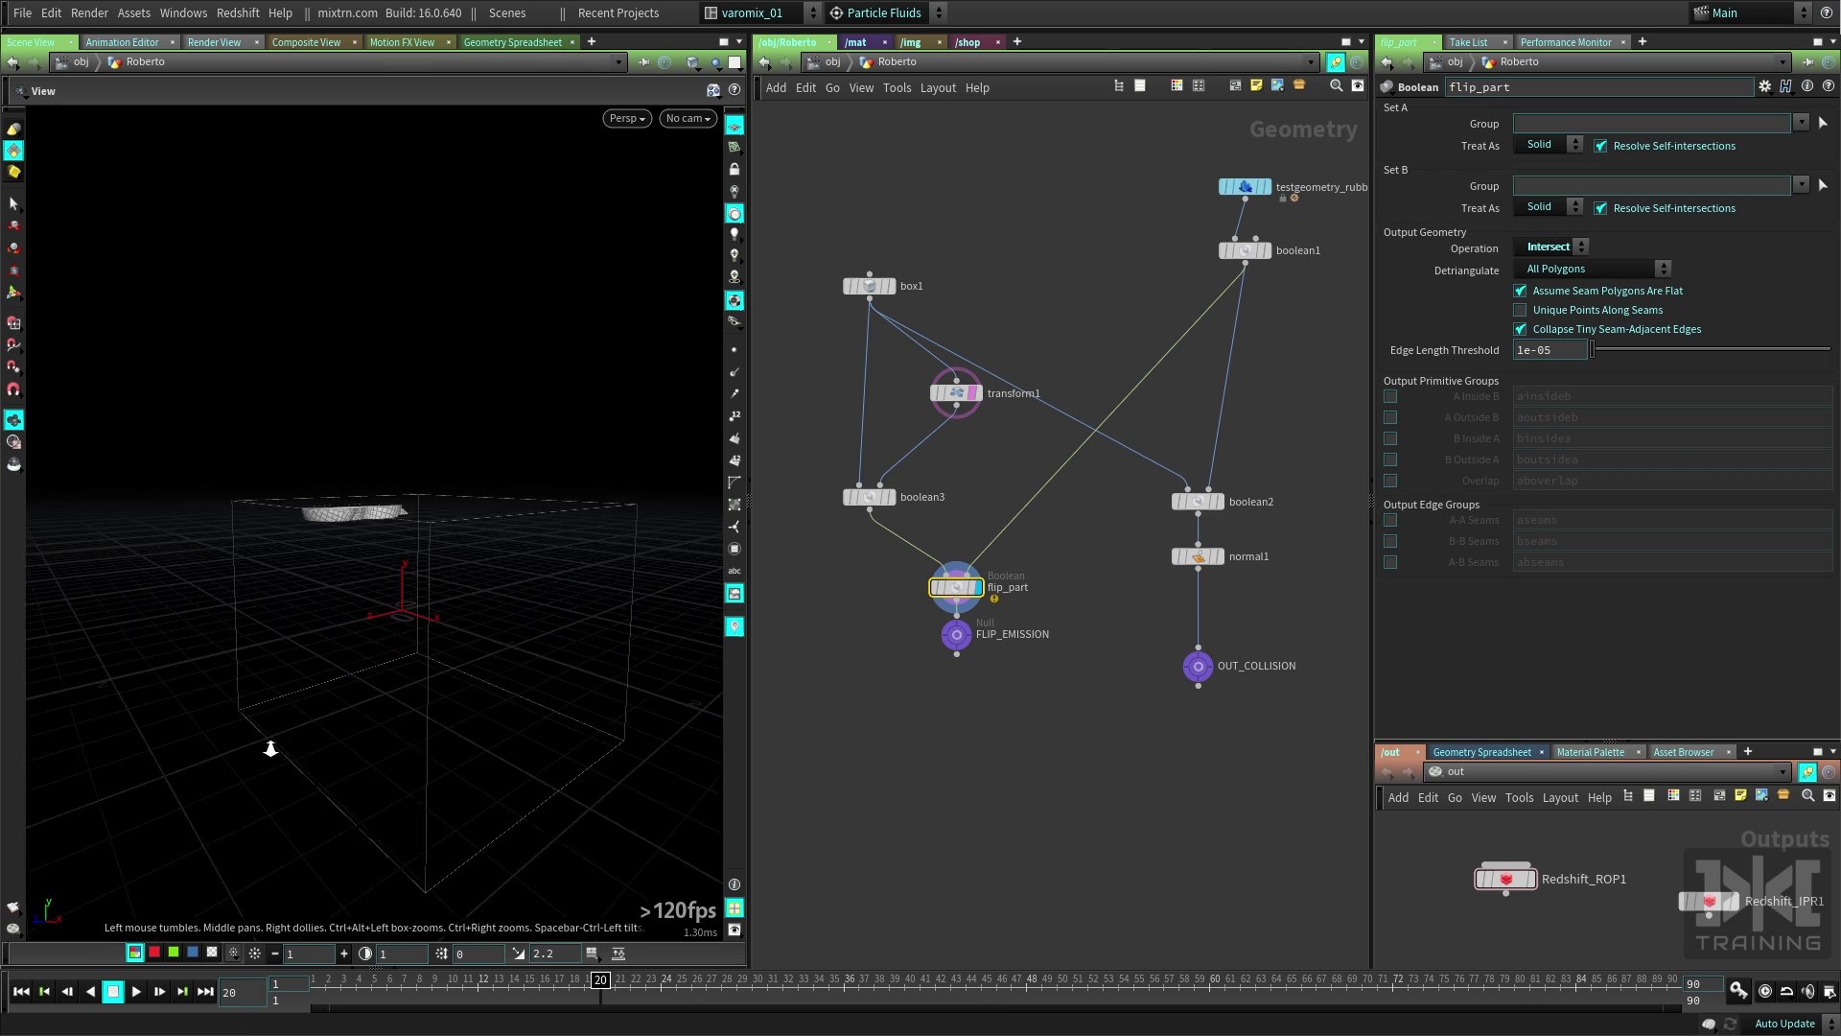
{"action": "left_click_drag", "start_coordinate": [271, 748], "coordinate": [439, 492]}
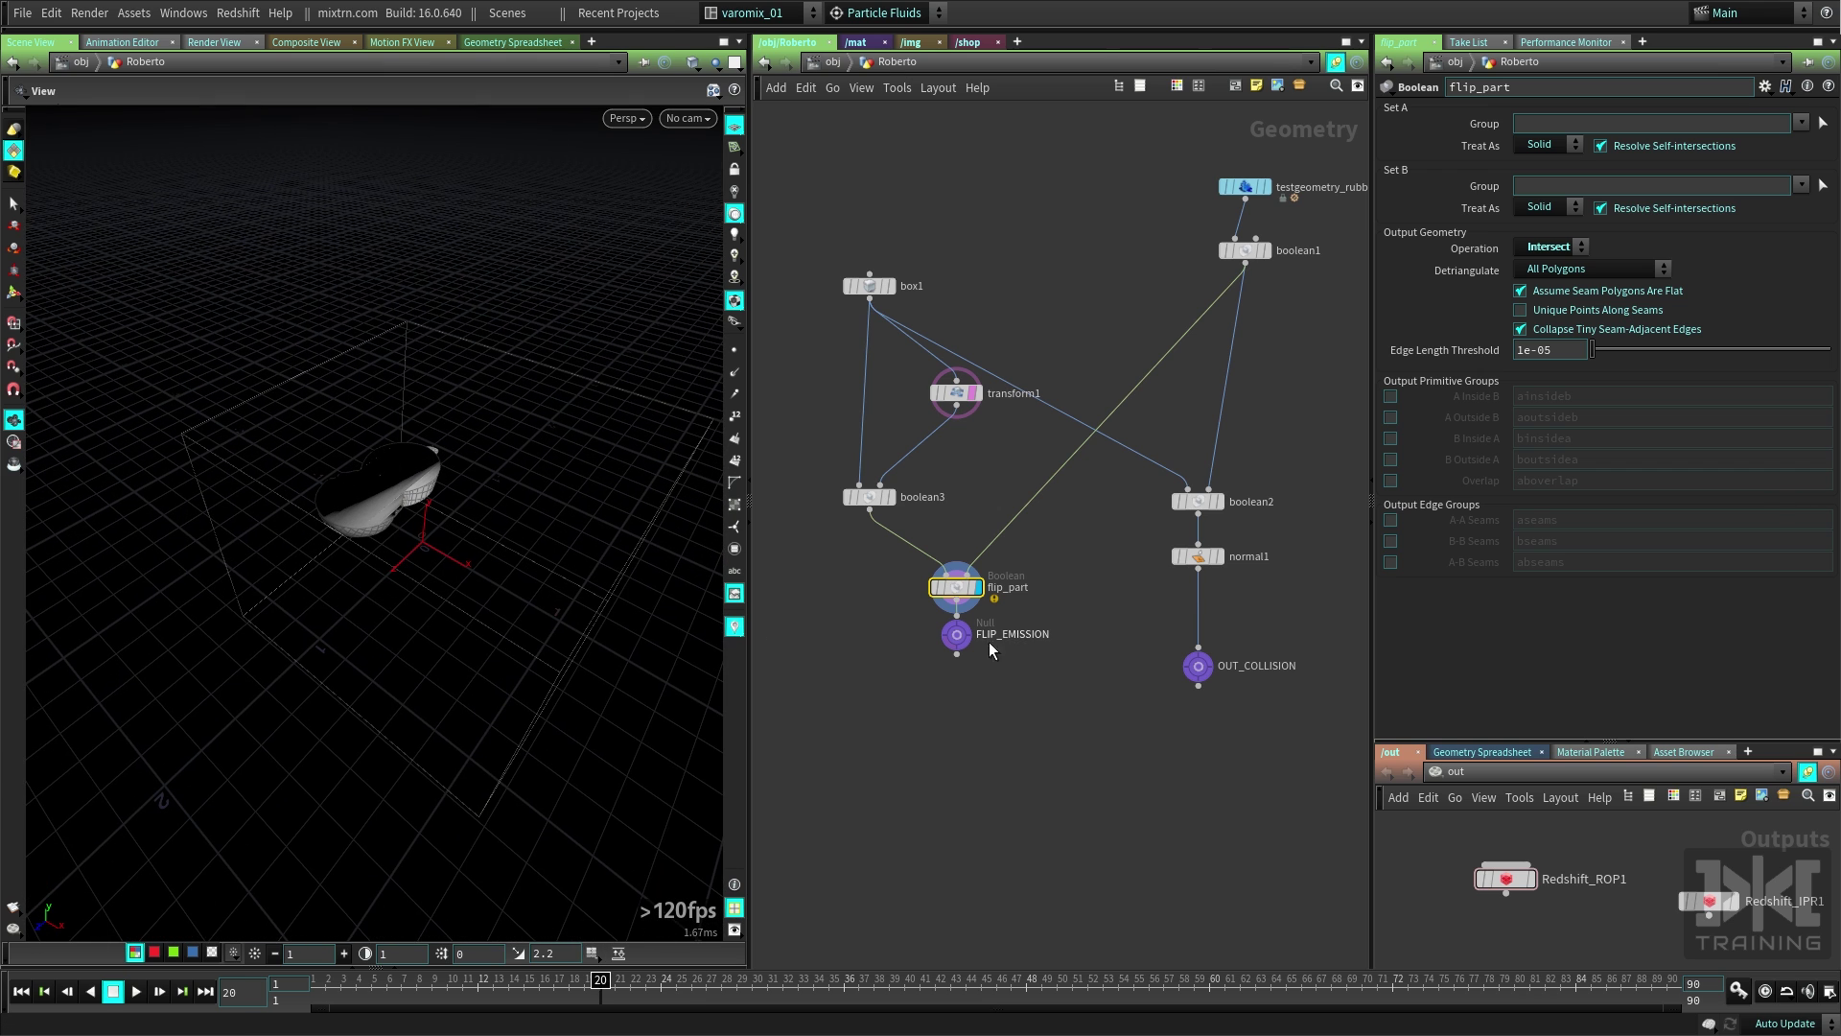
Display the FLIP_EMISSION null and examine it together with the flip_part node in the network.
{"action": "left_click", "coordinate": [957, 655]}
{"action": "middle_click_drag", "start_coordinate": [1016, 734], "coordinate": [906, 699]}
{"action": "left_click", "coordinate": [942, 601]}
{"action": "left_click", "coordinate": [947, 593]}
{"action": "scroll", "coordinate": [915, 591], "scroll_direction": "up", "scroll_amount": 5}
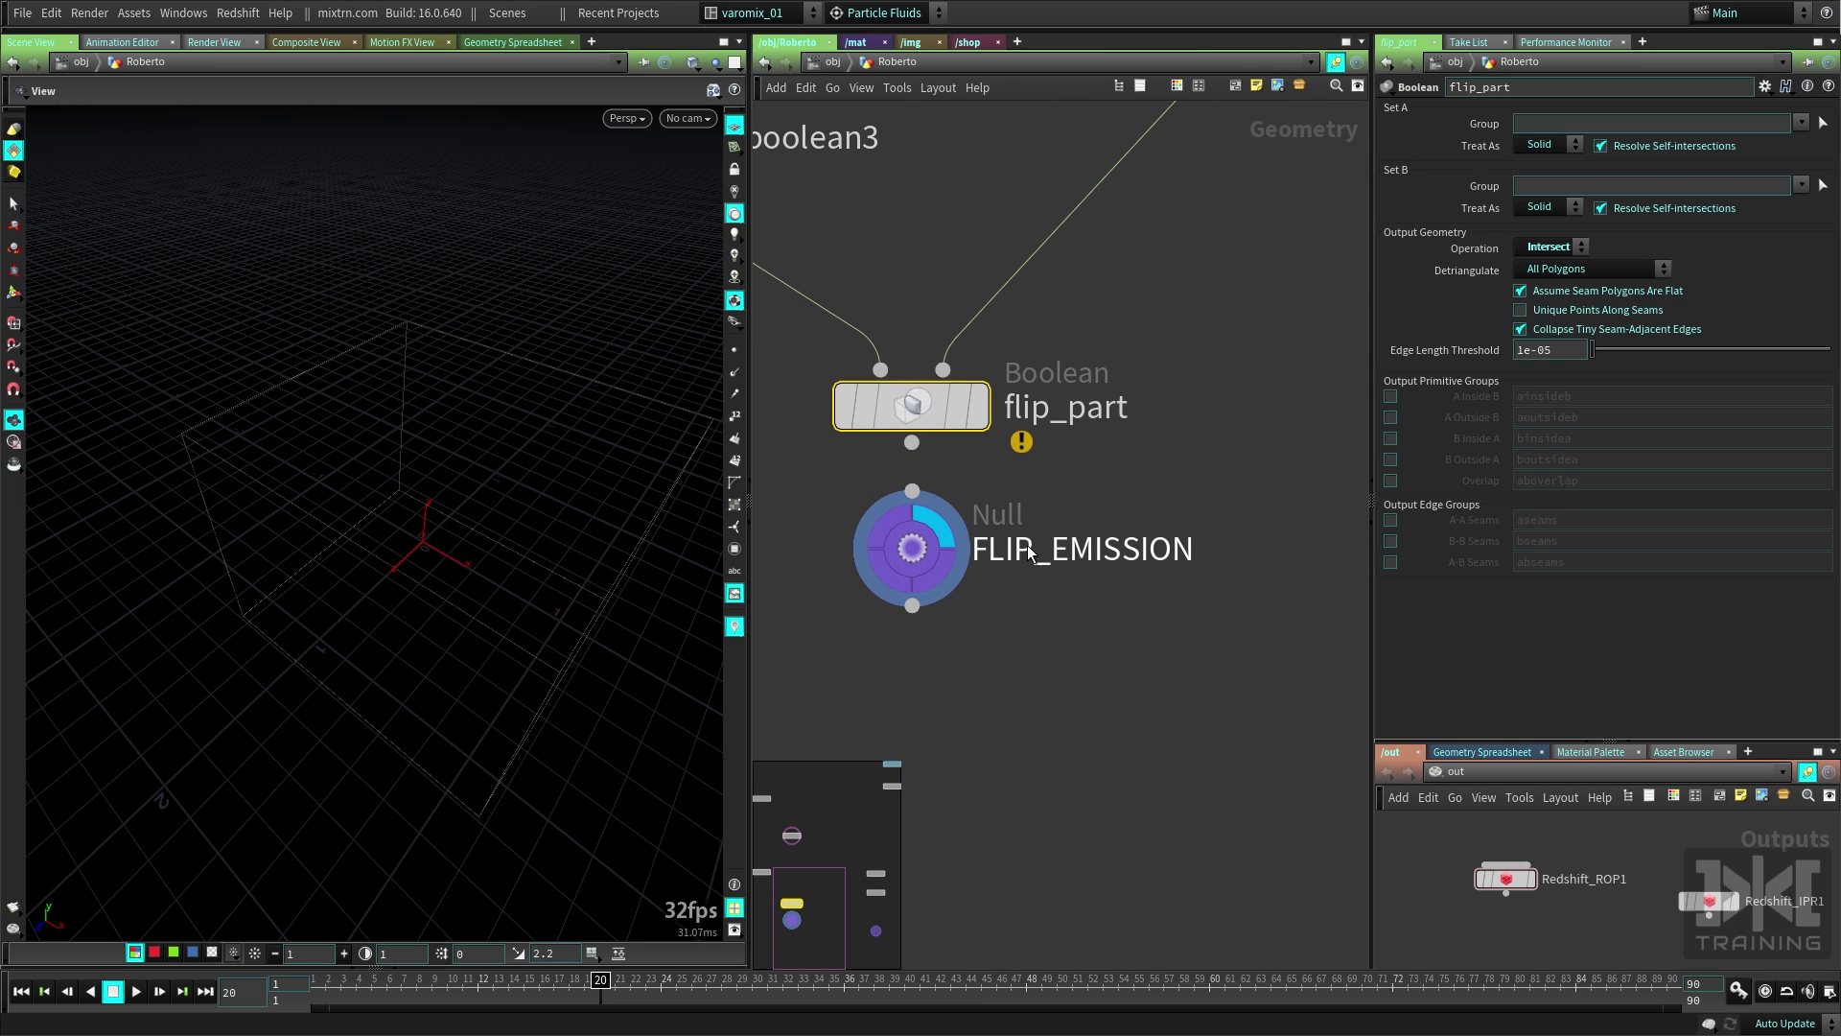
{"action": "scroll", "coordinate": [1029, 554], "scroll_direction": "down", "scroll_amount": 6}
{"action": "middle_click_drag", "start_coordinate": [1142, 450], "coordinate": [1310, 436]}
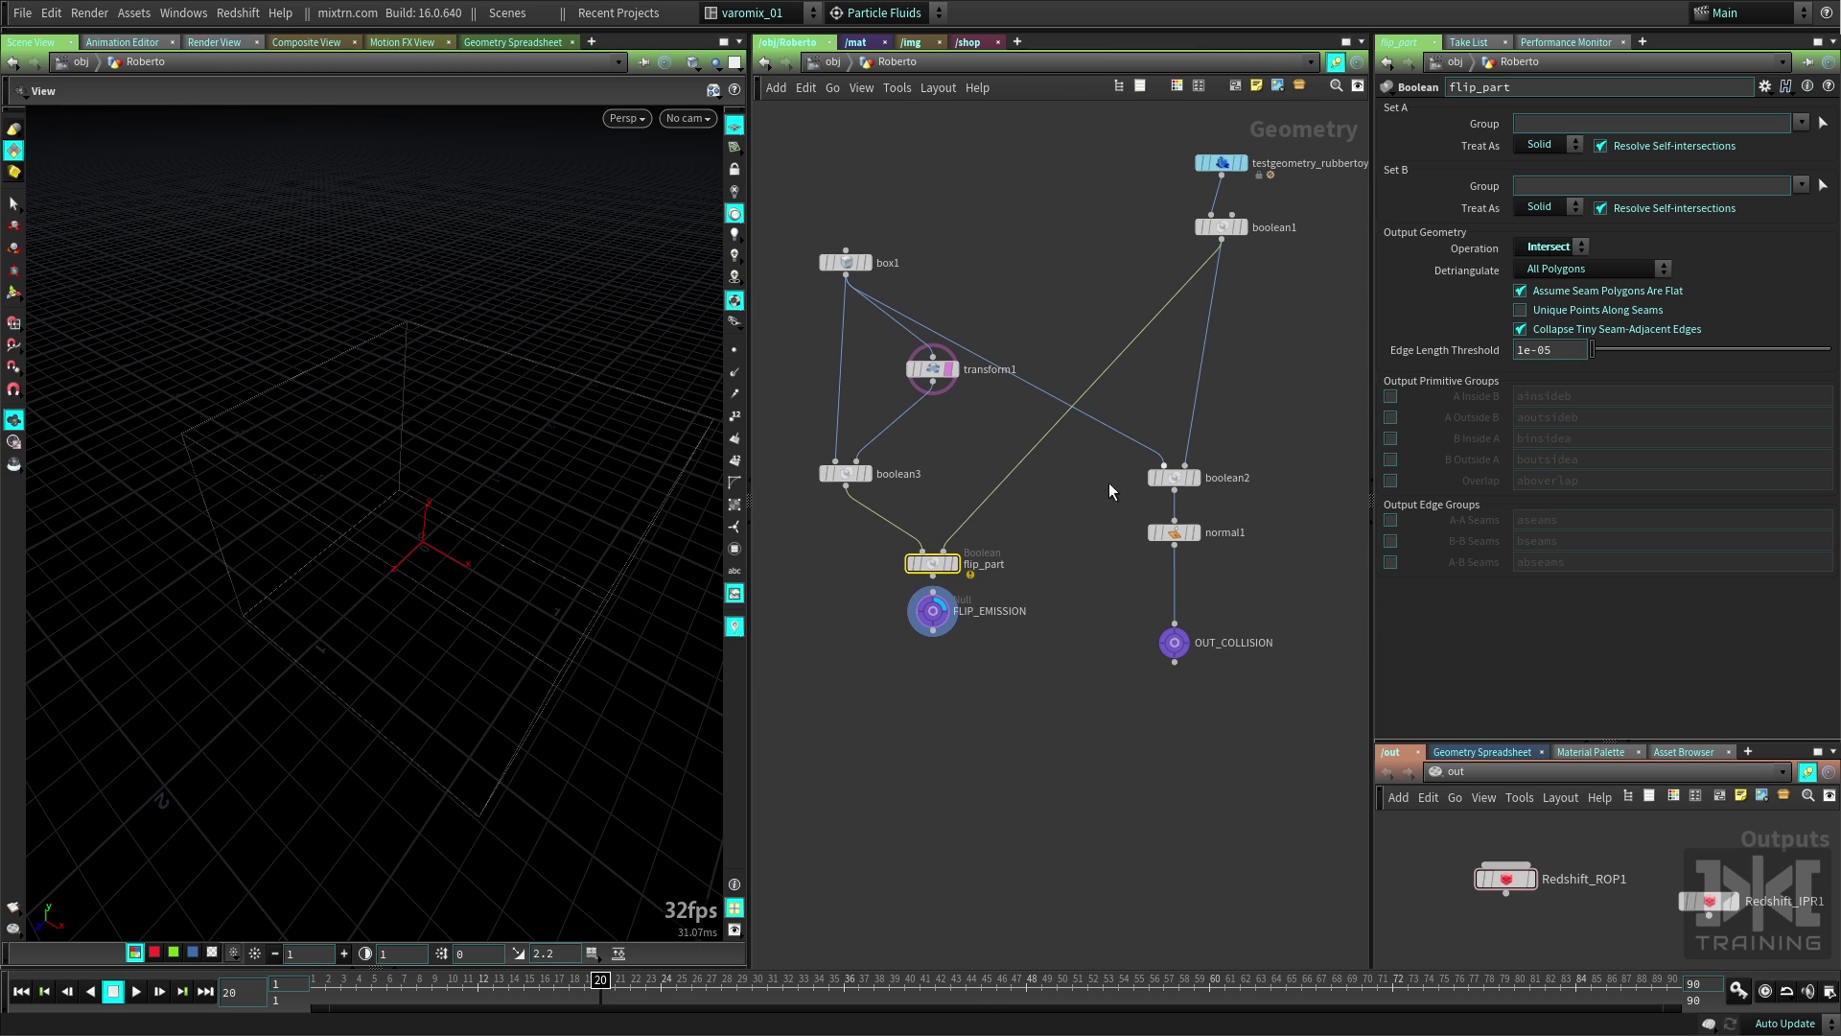
Display the boolean2 intersection to examine the cut toy, and move the box1 node slightly higher.
{"action": "left_click", "coordinate": [1174, 477]}
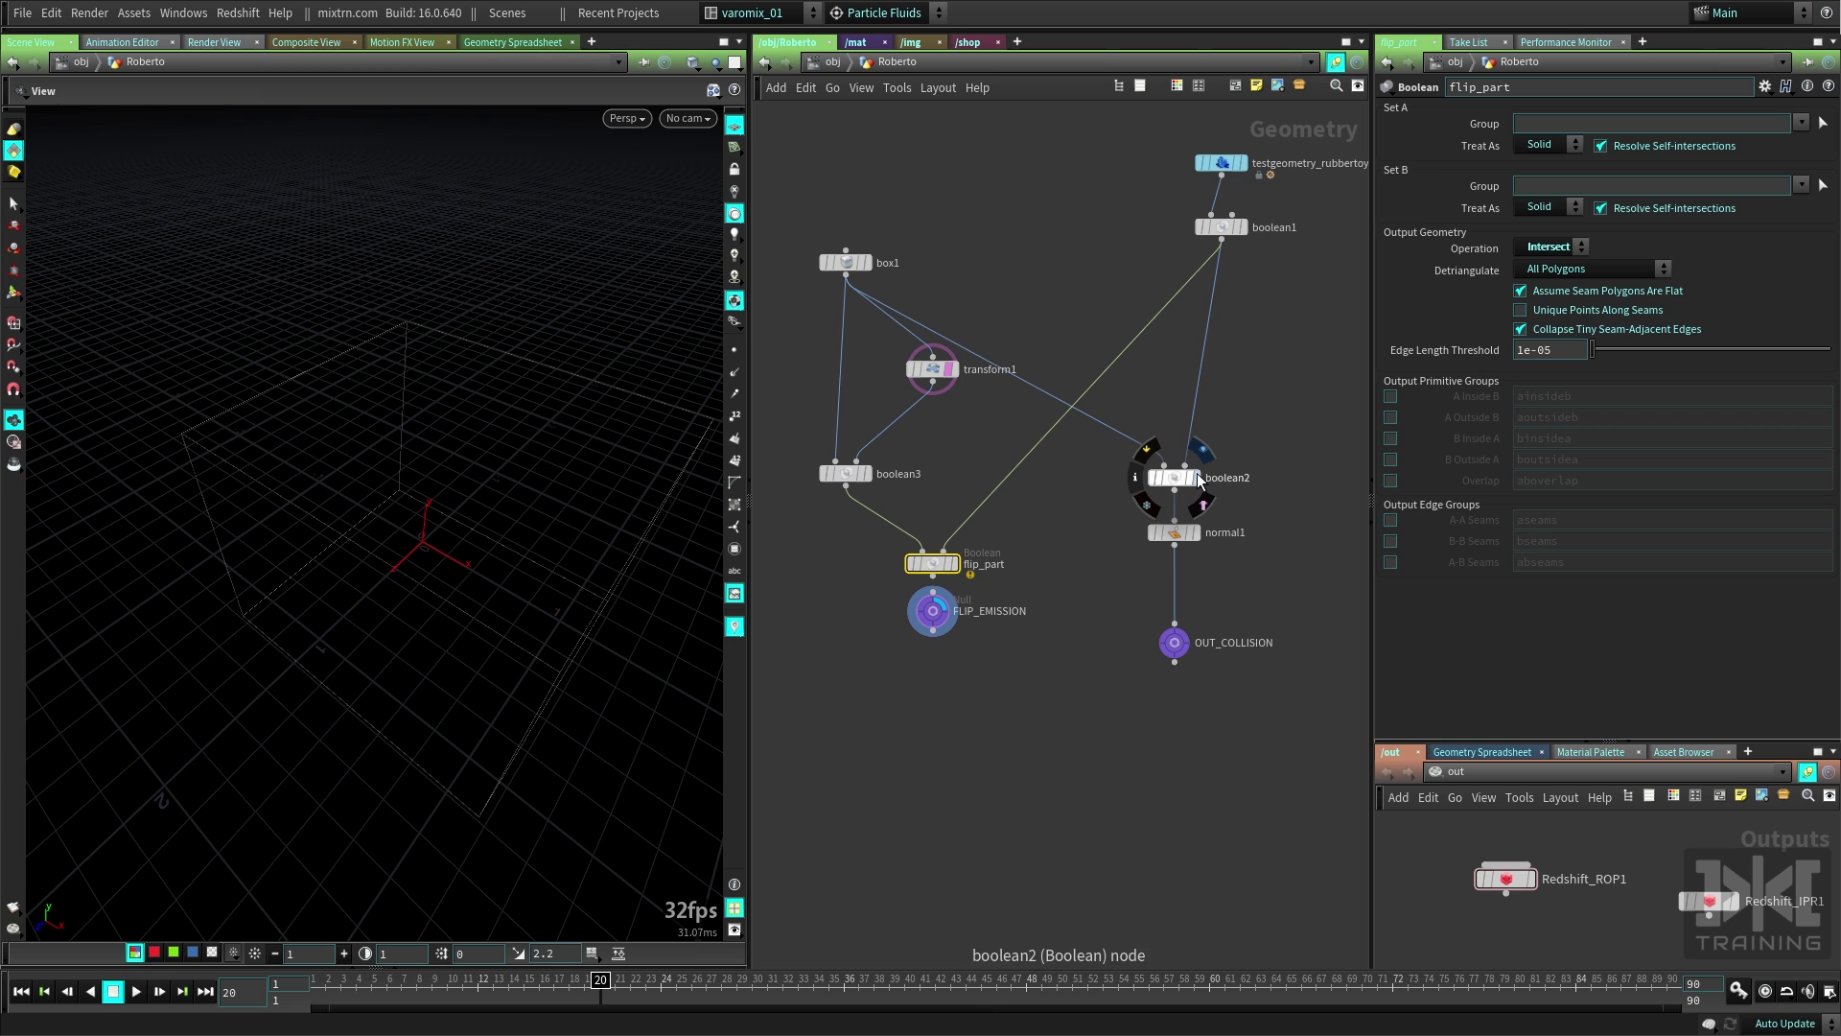
{"action": "left_click", "coordinate": [1192, 476]}
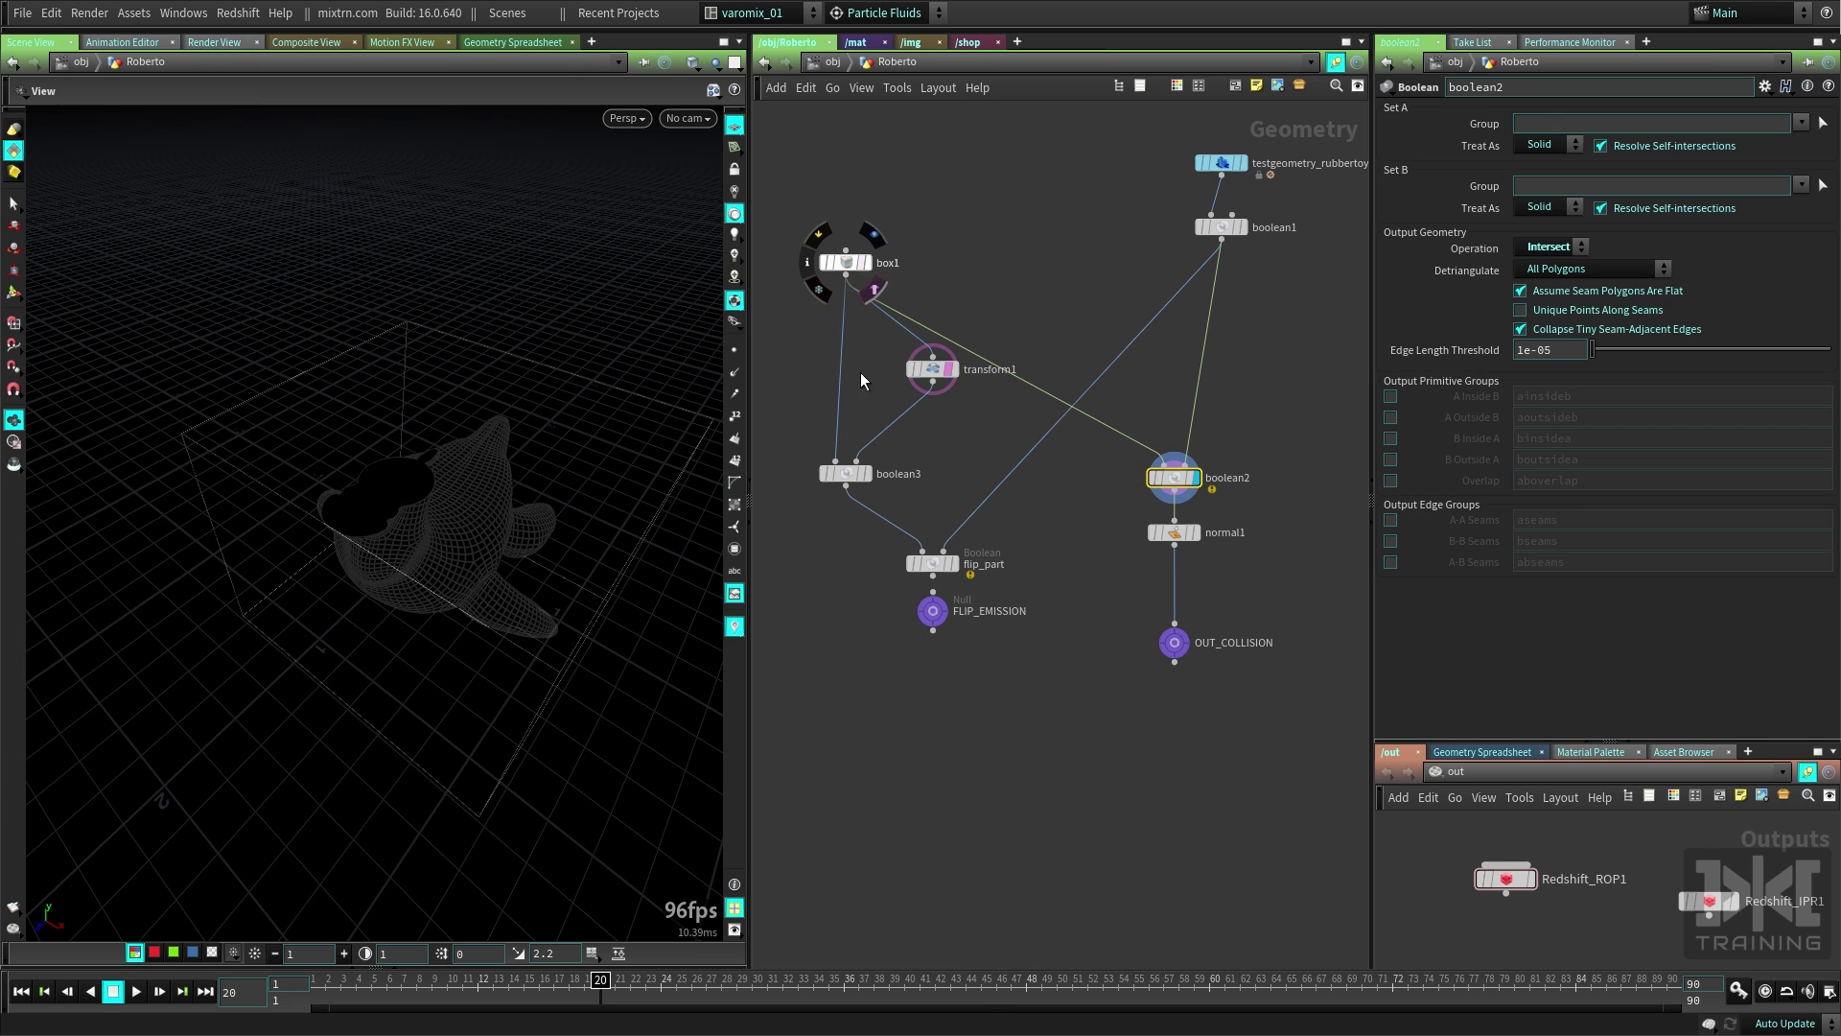
{"action": "left_click_drag", "start_coordinate": [491, 627], "coordinate": [491, 568]}
{"action": "left_click_drag", "start_coordinate": [846, 262], "coordinate": [846, 236]}
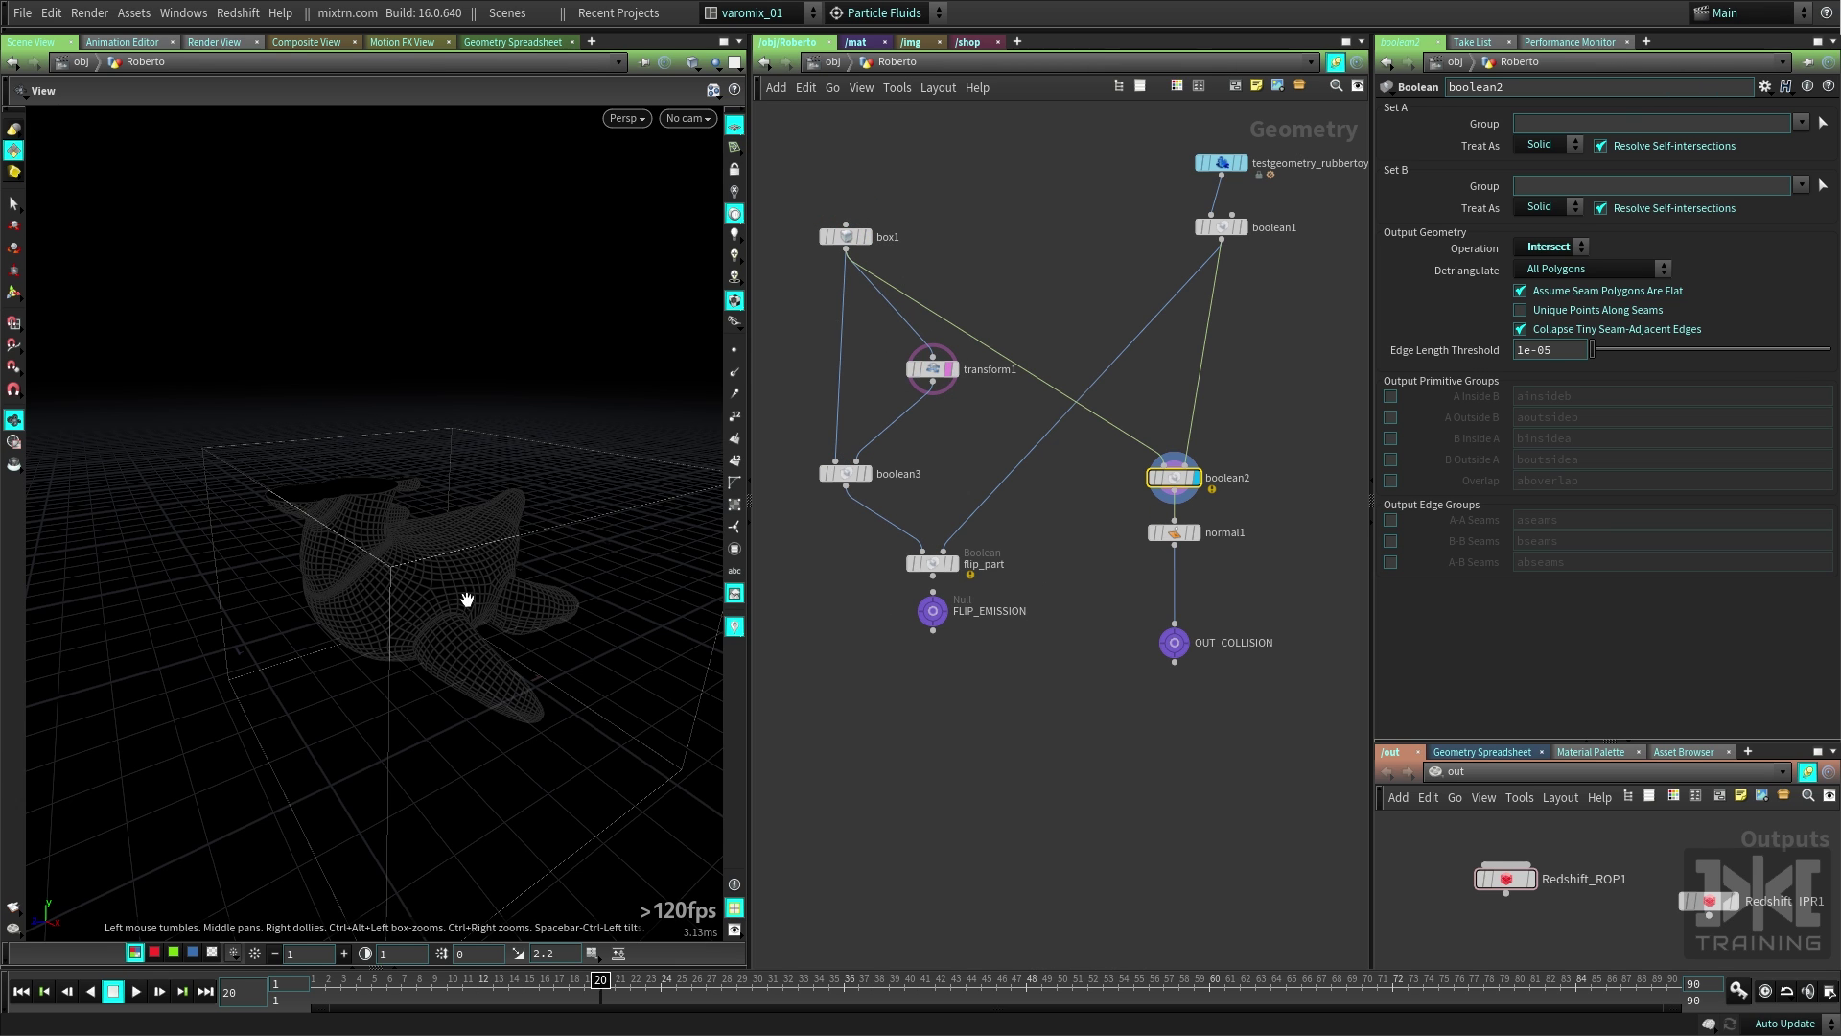
{"action": "mouse_move", "coordinate": [465, 601]}
{"action": "left_mouse_down"}
{"action": "mouse_move", "coordinate": [444, 563]}
{"action": "mouse_move", "coordinate": [487, 562]}
{"action": "mouse_move", "coordinate": [406, 571]}
{"action": "left_mouse_up"}
Switch the display between normal1 and flip_part to compare the collision mesh with the emission slice.
{"action": "left_click", "coordinate": [1197, 535]}
{"action": "left_click", "coordinate": [1176, 534]}
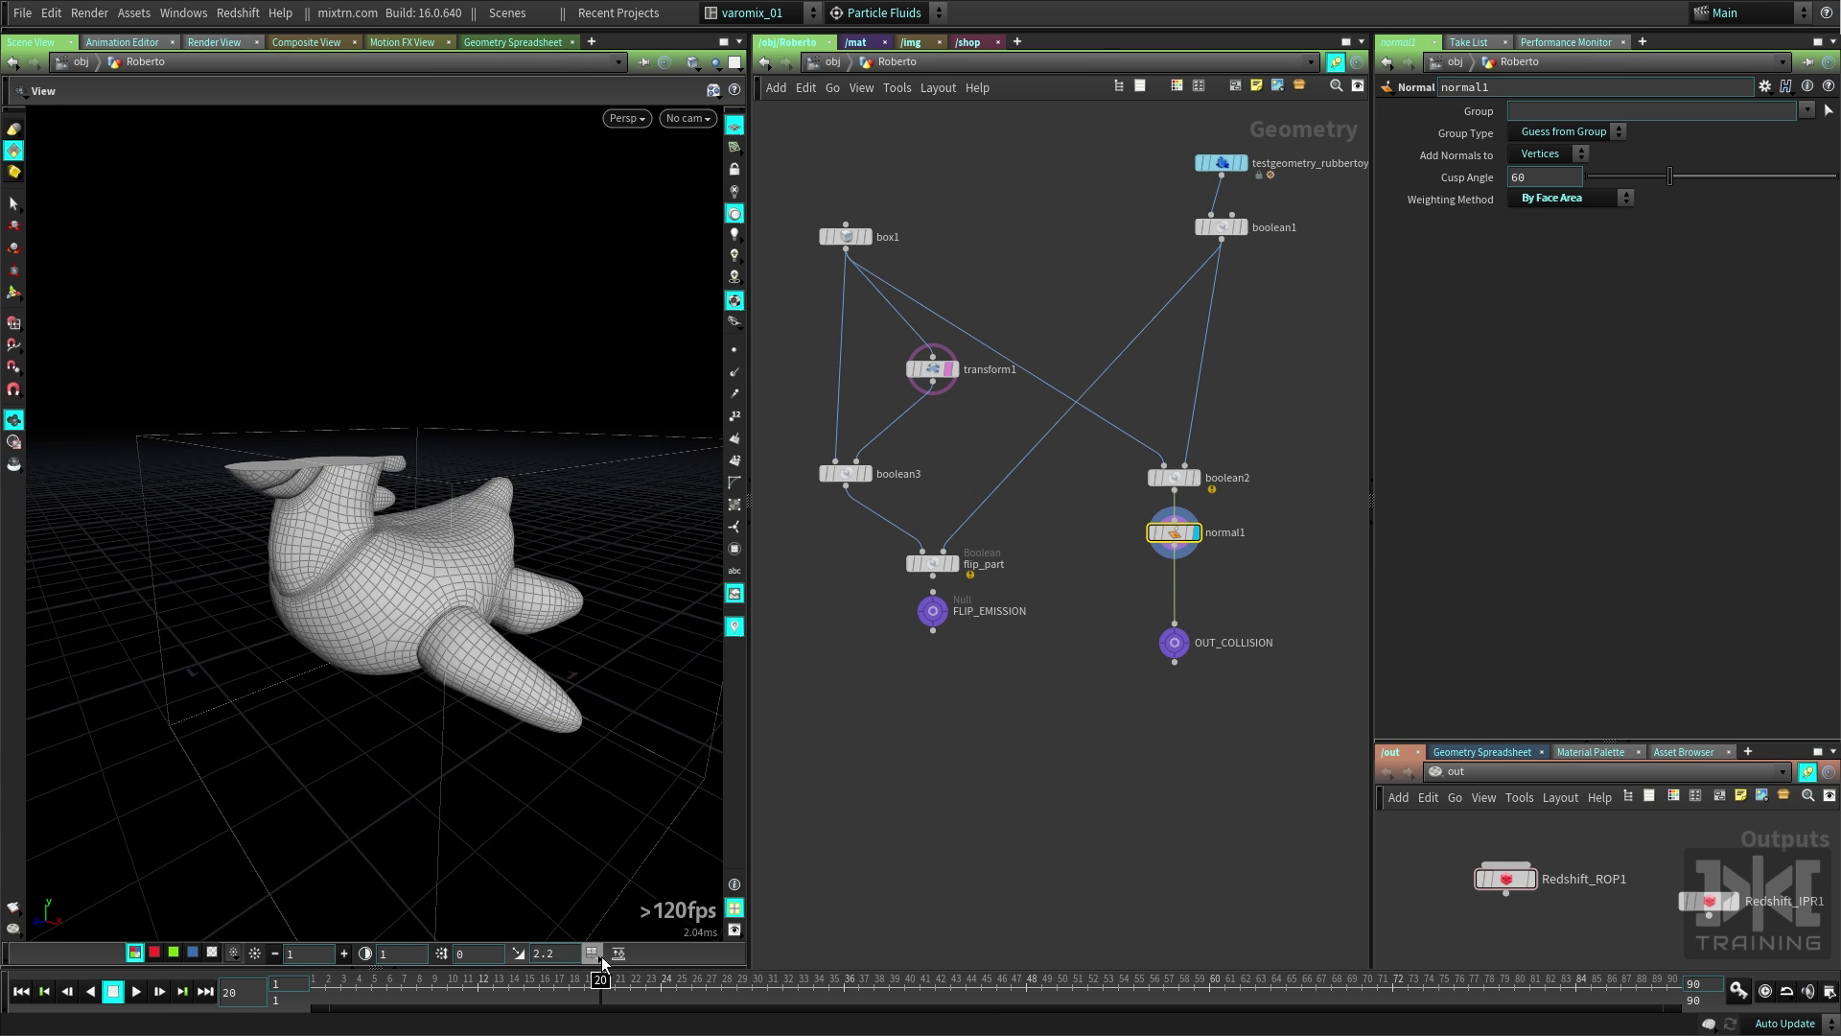
{"action": "mouse_move", "coordinate": [600, 986]}
{"action": "left_mouse_down"}
{"action": "mouse_move", "coordinate": [480, 987]}
{"action": "mouse_move", "coordinate": [601, 987]}
{"action": "left_mouse_up"}
{"action": "left_click", "coordinate": [953, 568]}
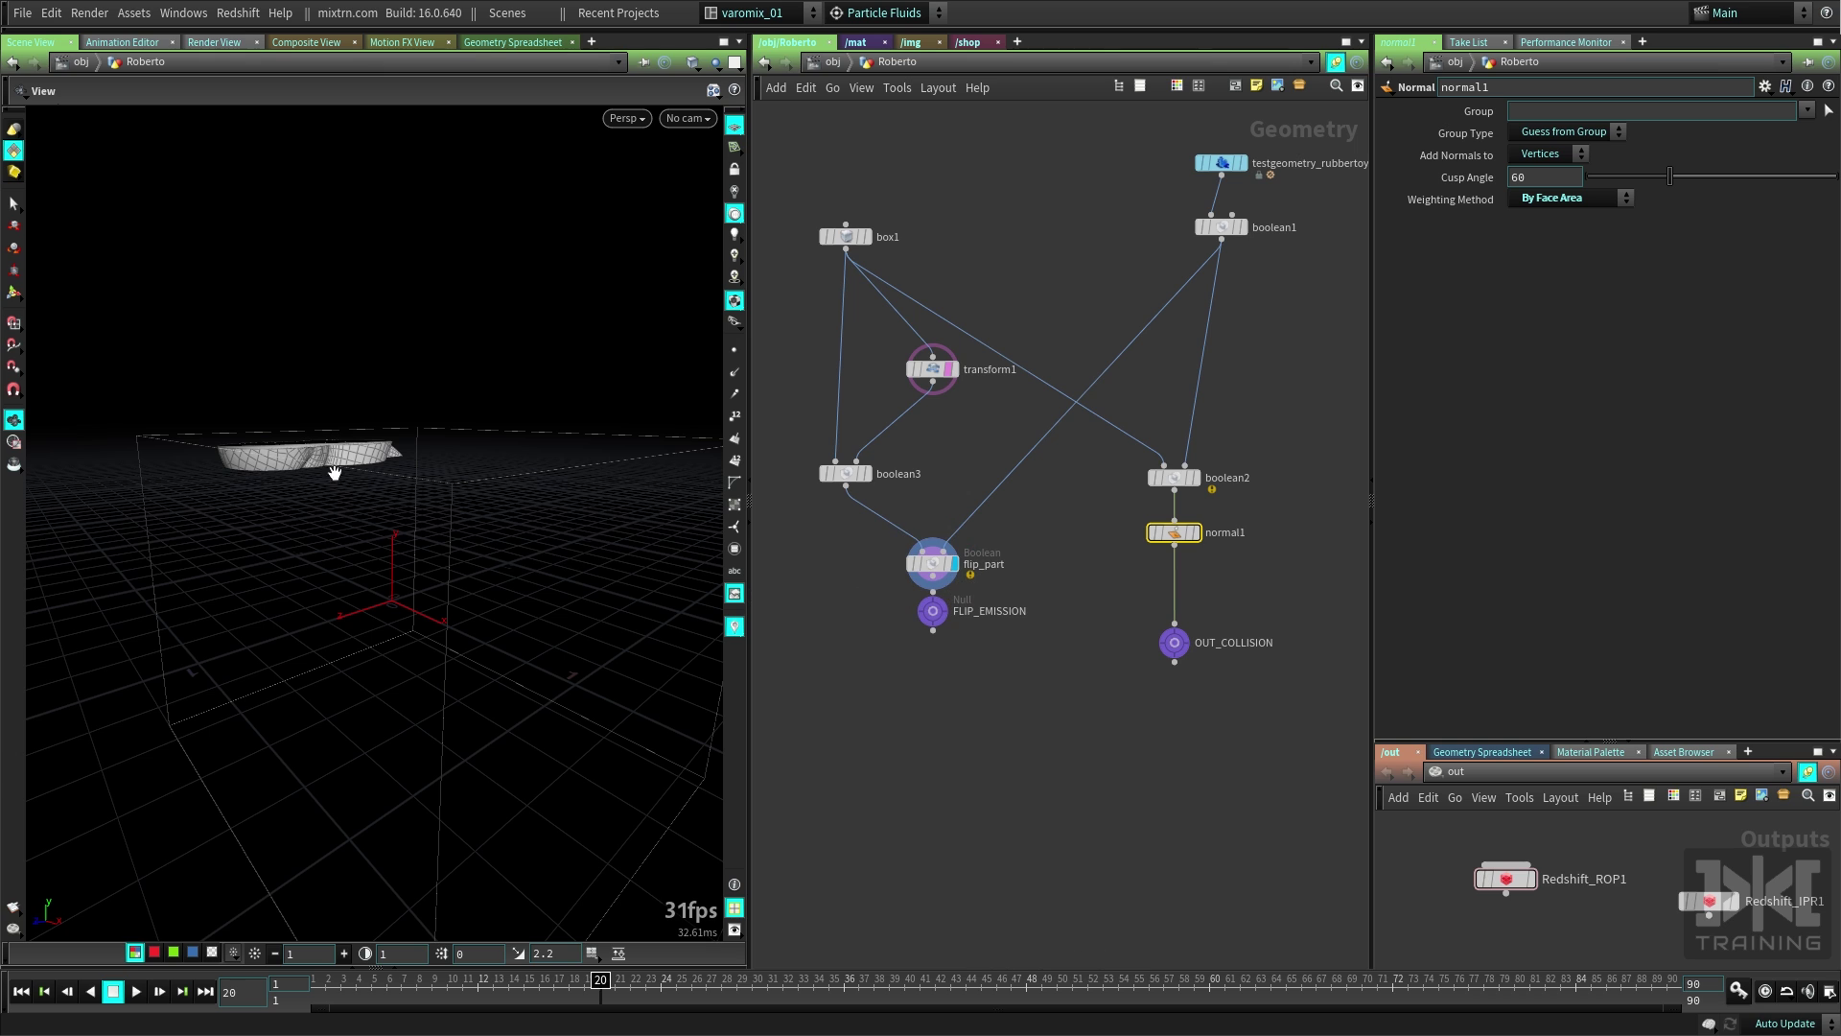
{"action": "left_click", "coordinate": [1194, 534]}
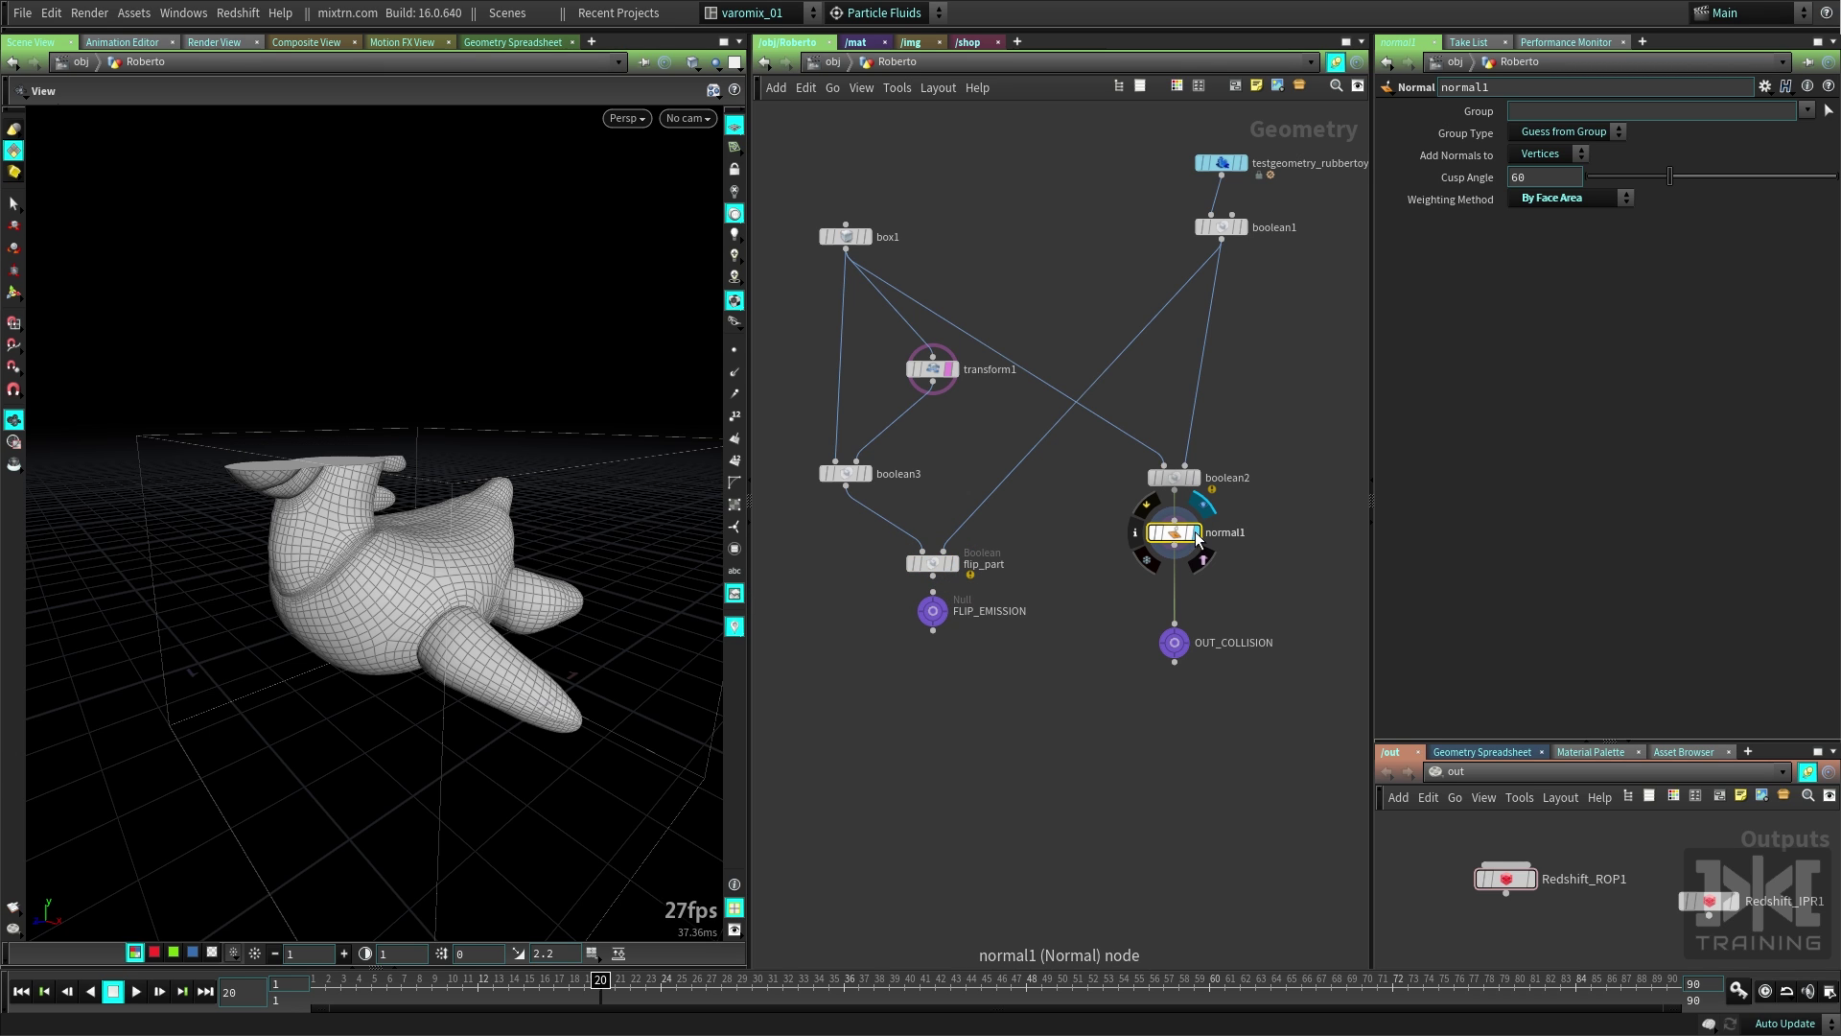
Overlay flip_part as a template on the normal1 mesh, examine where they meet, and scrub the timeline to frame 44.
{"action": "left_click", "coordinate": [950, 567]}
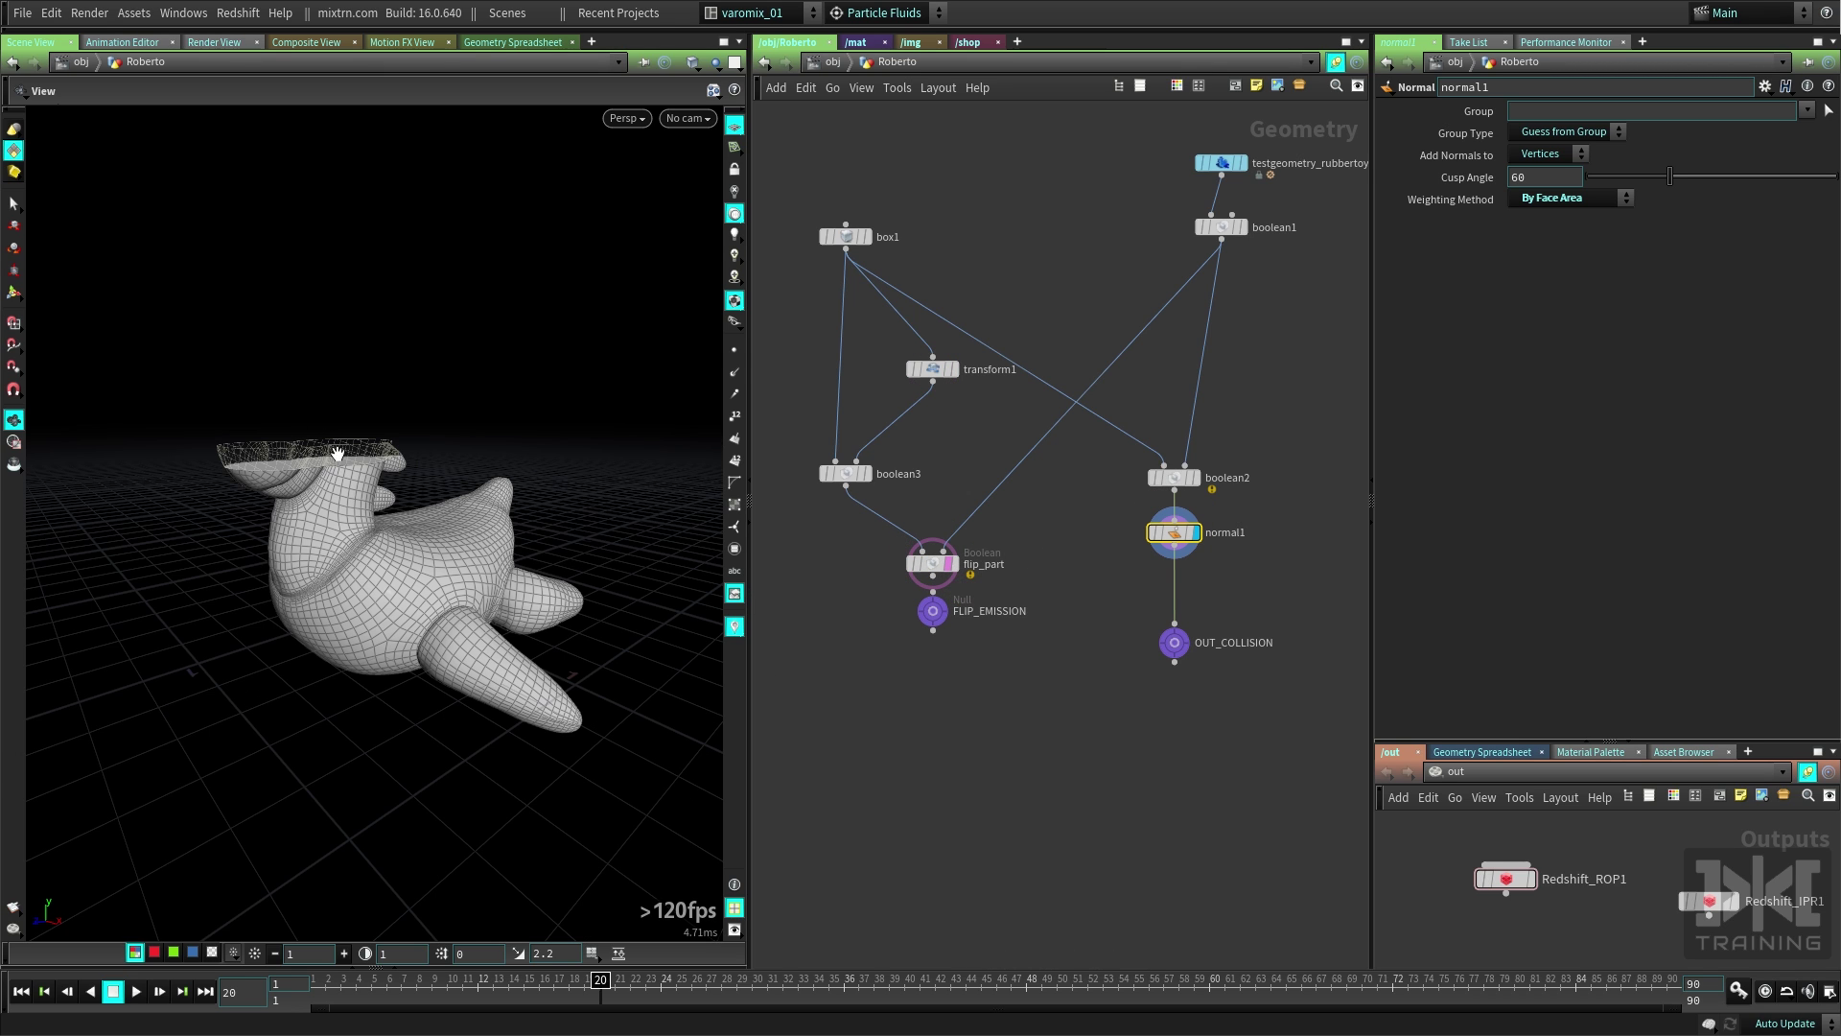
{"action": "right_click_drag", "start_coordinate": [323, 465], "coordinate": [514, 489]}
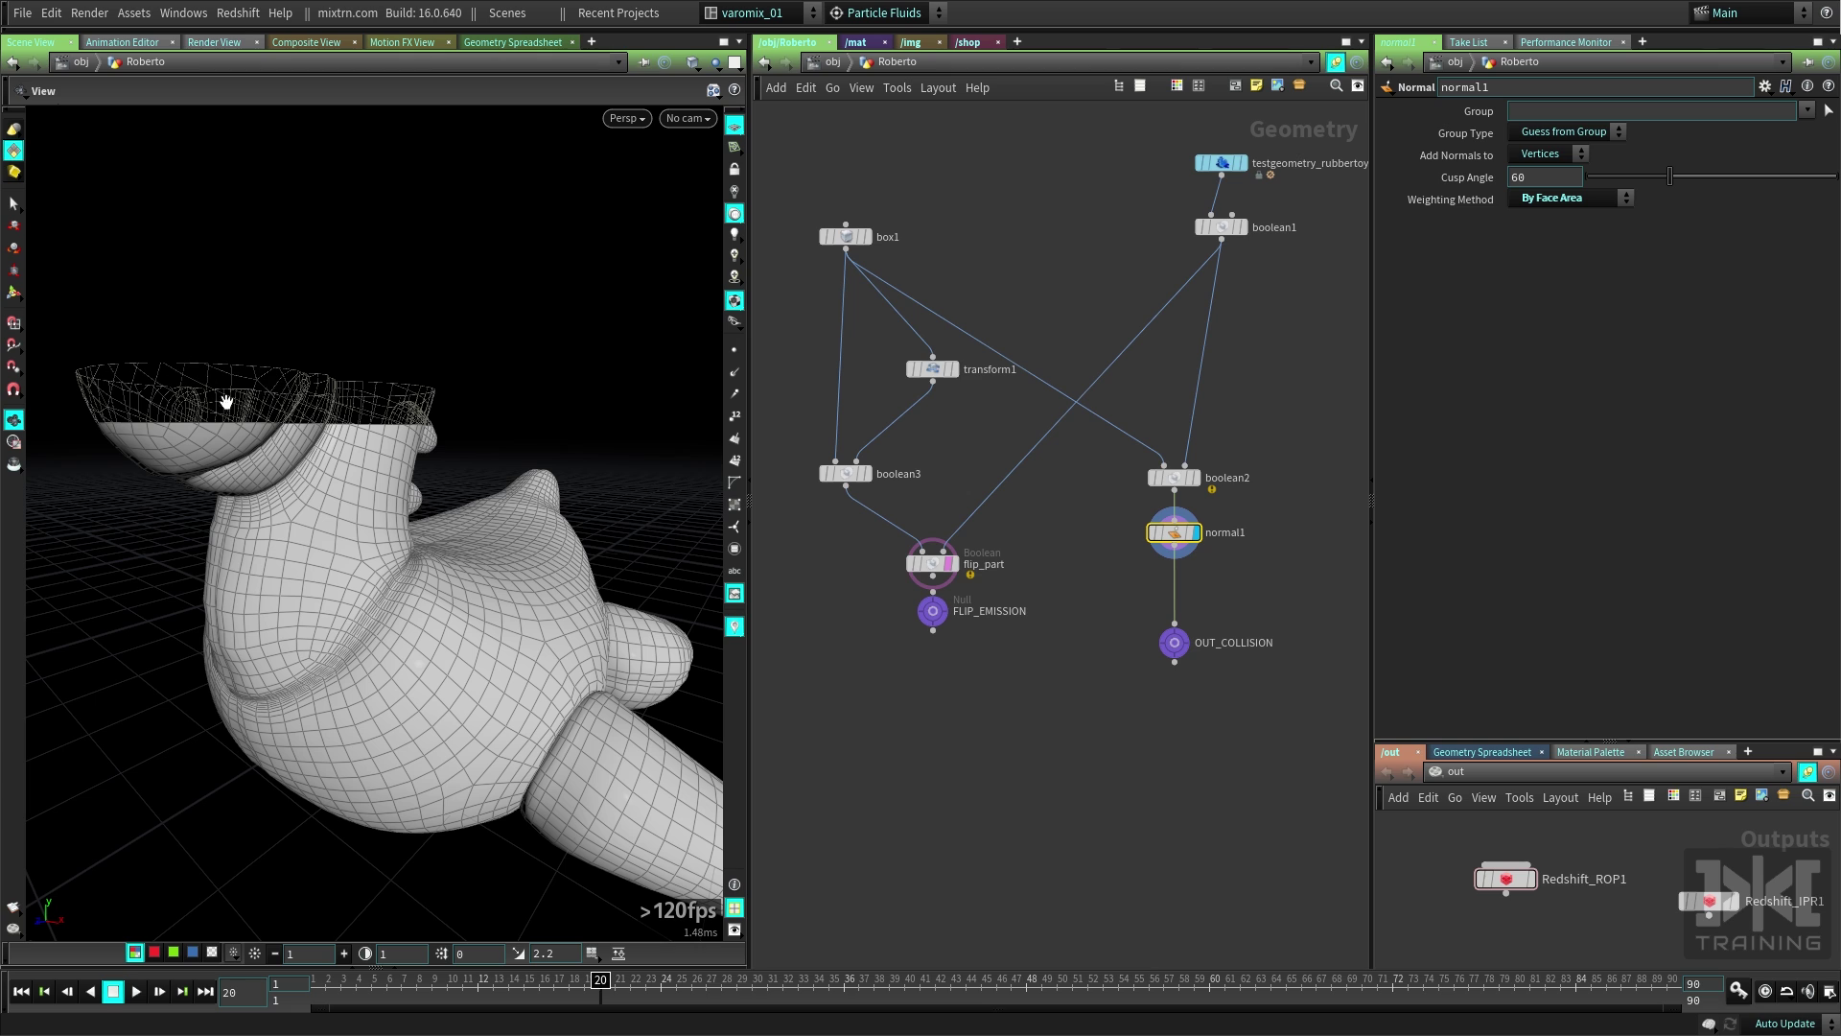
{"action": "right_click_drag", "start_coordinate": [477, 671], "coordinate": [538, 867]}
{"action": "left_click_drag", "start_coordinate": [592, 991], "coordinate": [965, 979]}
{"action": "left_click_drag", "start_coordinate": [474, 717], "coordinate": [301, 699]}
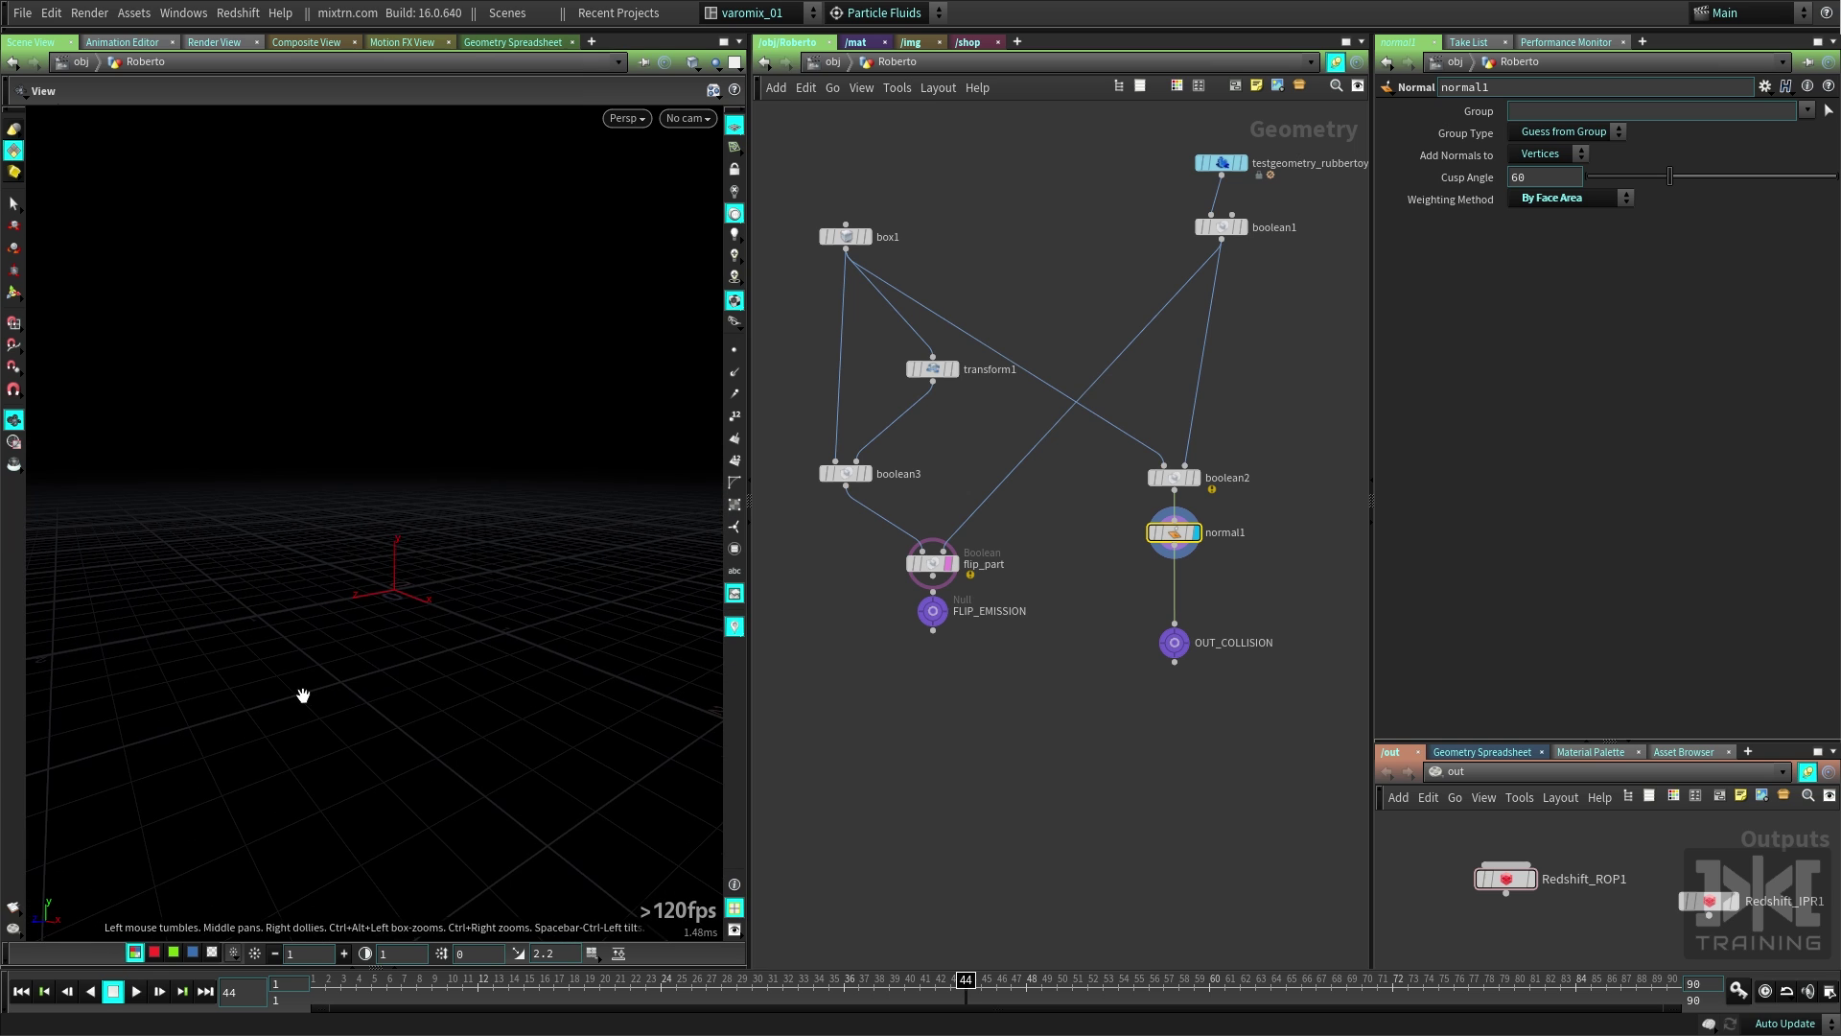
Display the FLIP_EMISSION null and return the timeline to frame 1 to examine the emission slice.
{"action": "middle_click_drag", "start_coordinate": [1190, 619], "coordinate": [1130, 545]}
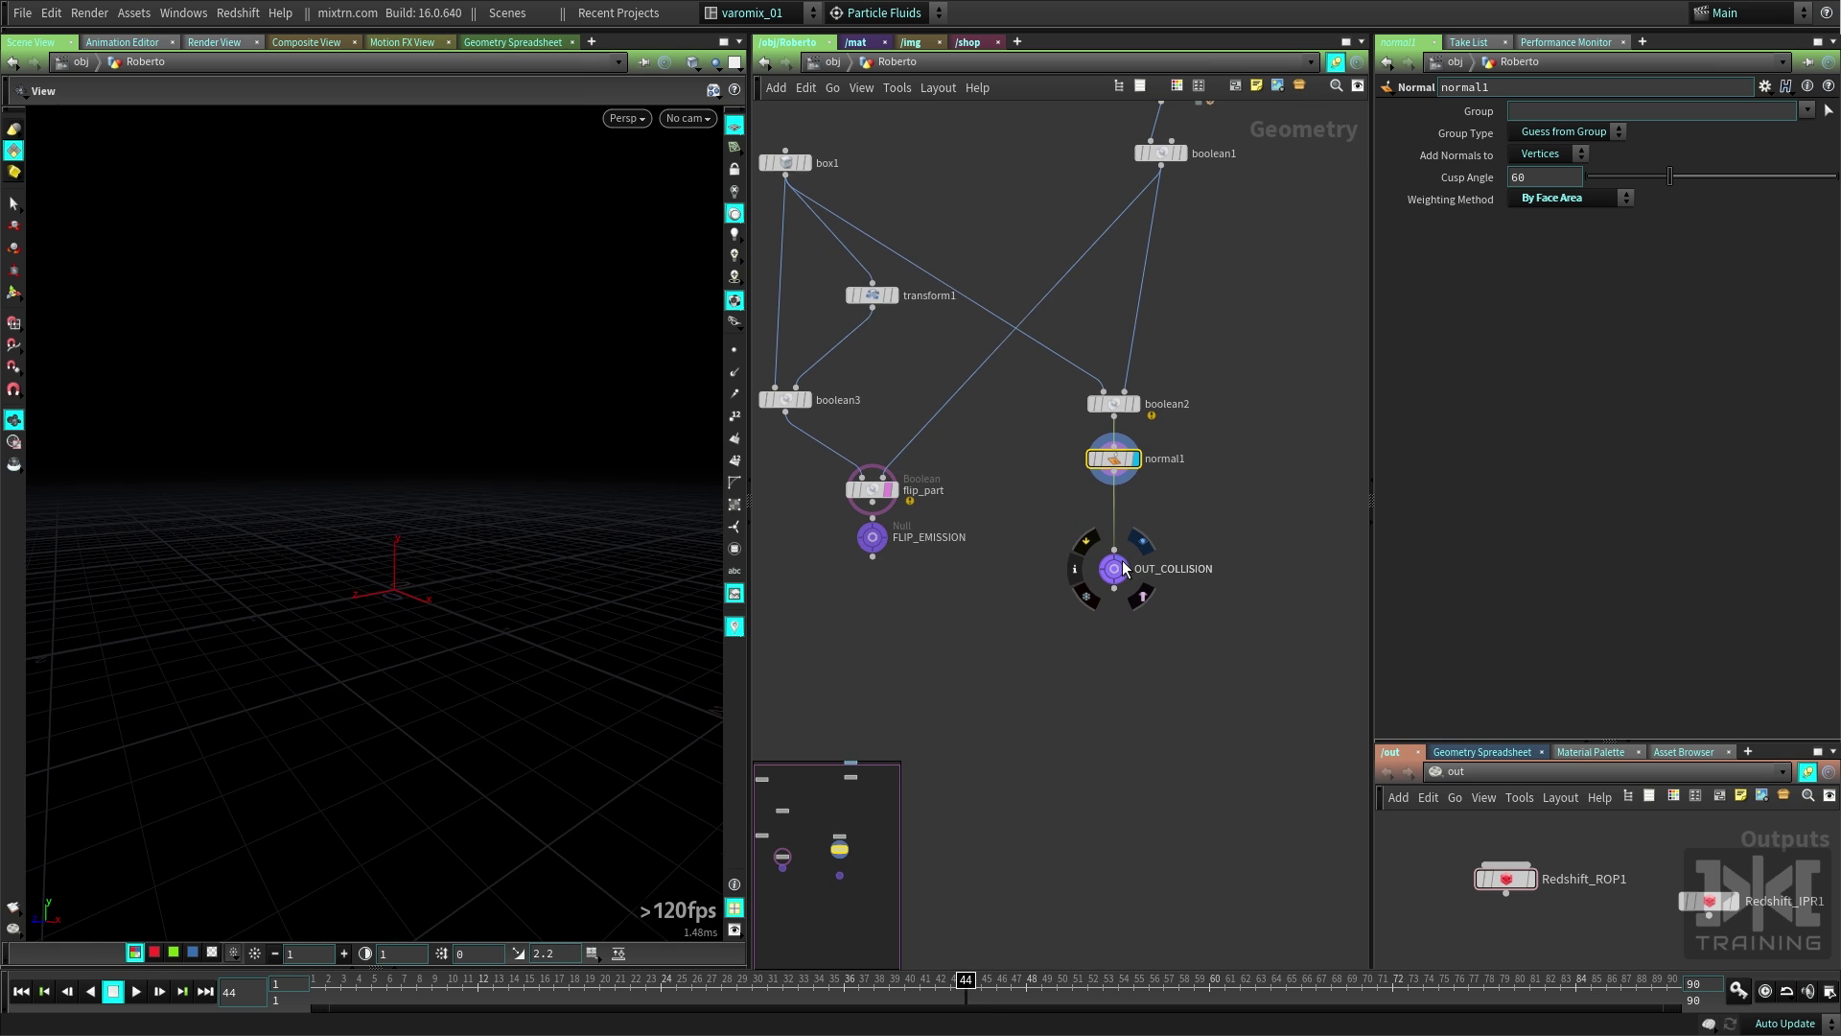
{"action": "left_click", "coordinate": [1124, 563]}
{"action": "left_click", "coordinate": [883, 548]}
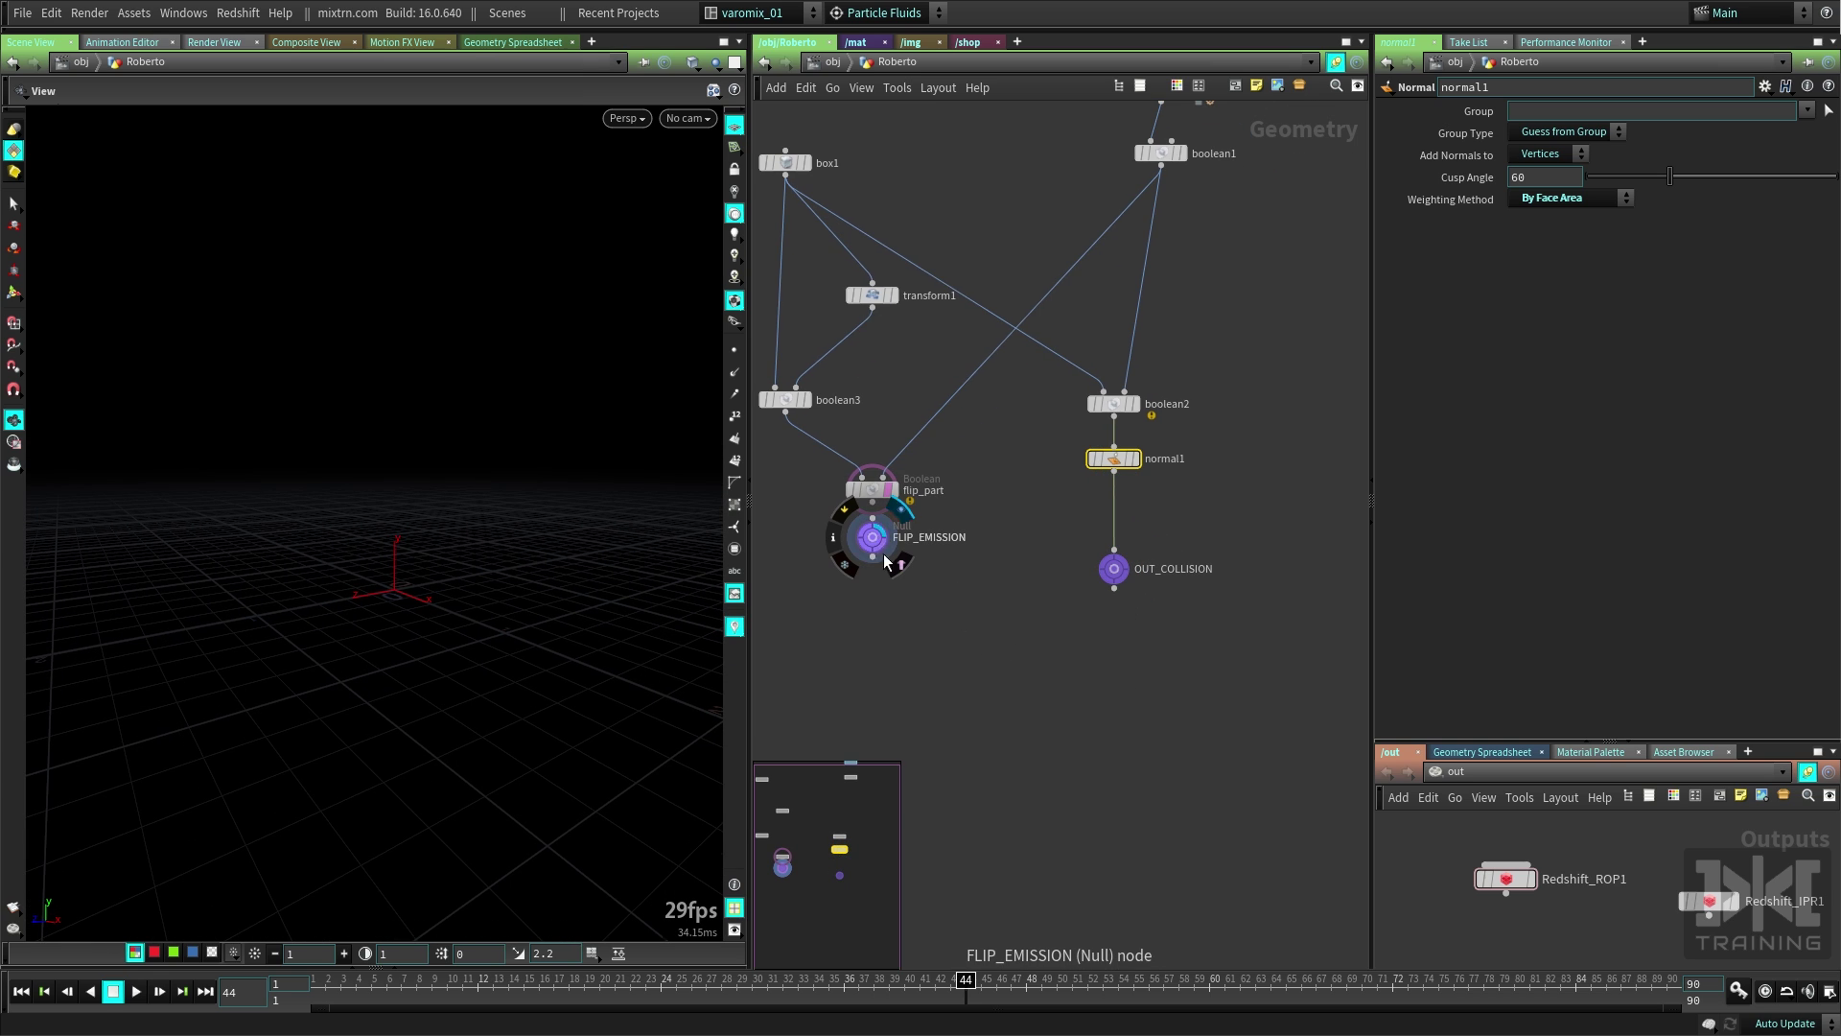
{"action": "left_click", "coordinate": [402, 979]}
{"action": "left_click_drag", "start_coordinate": [234, 979], "coordinate": [228, 978]}
{"action": "right_click_drag", "start_coordinate": [440, 575], "coordinate": [378, 642]}
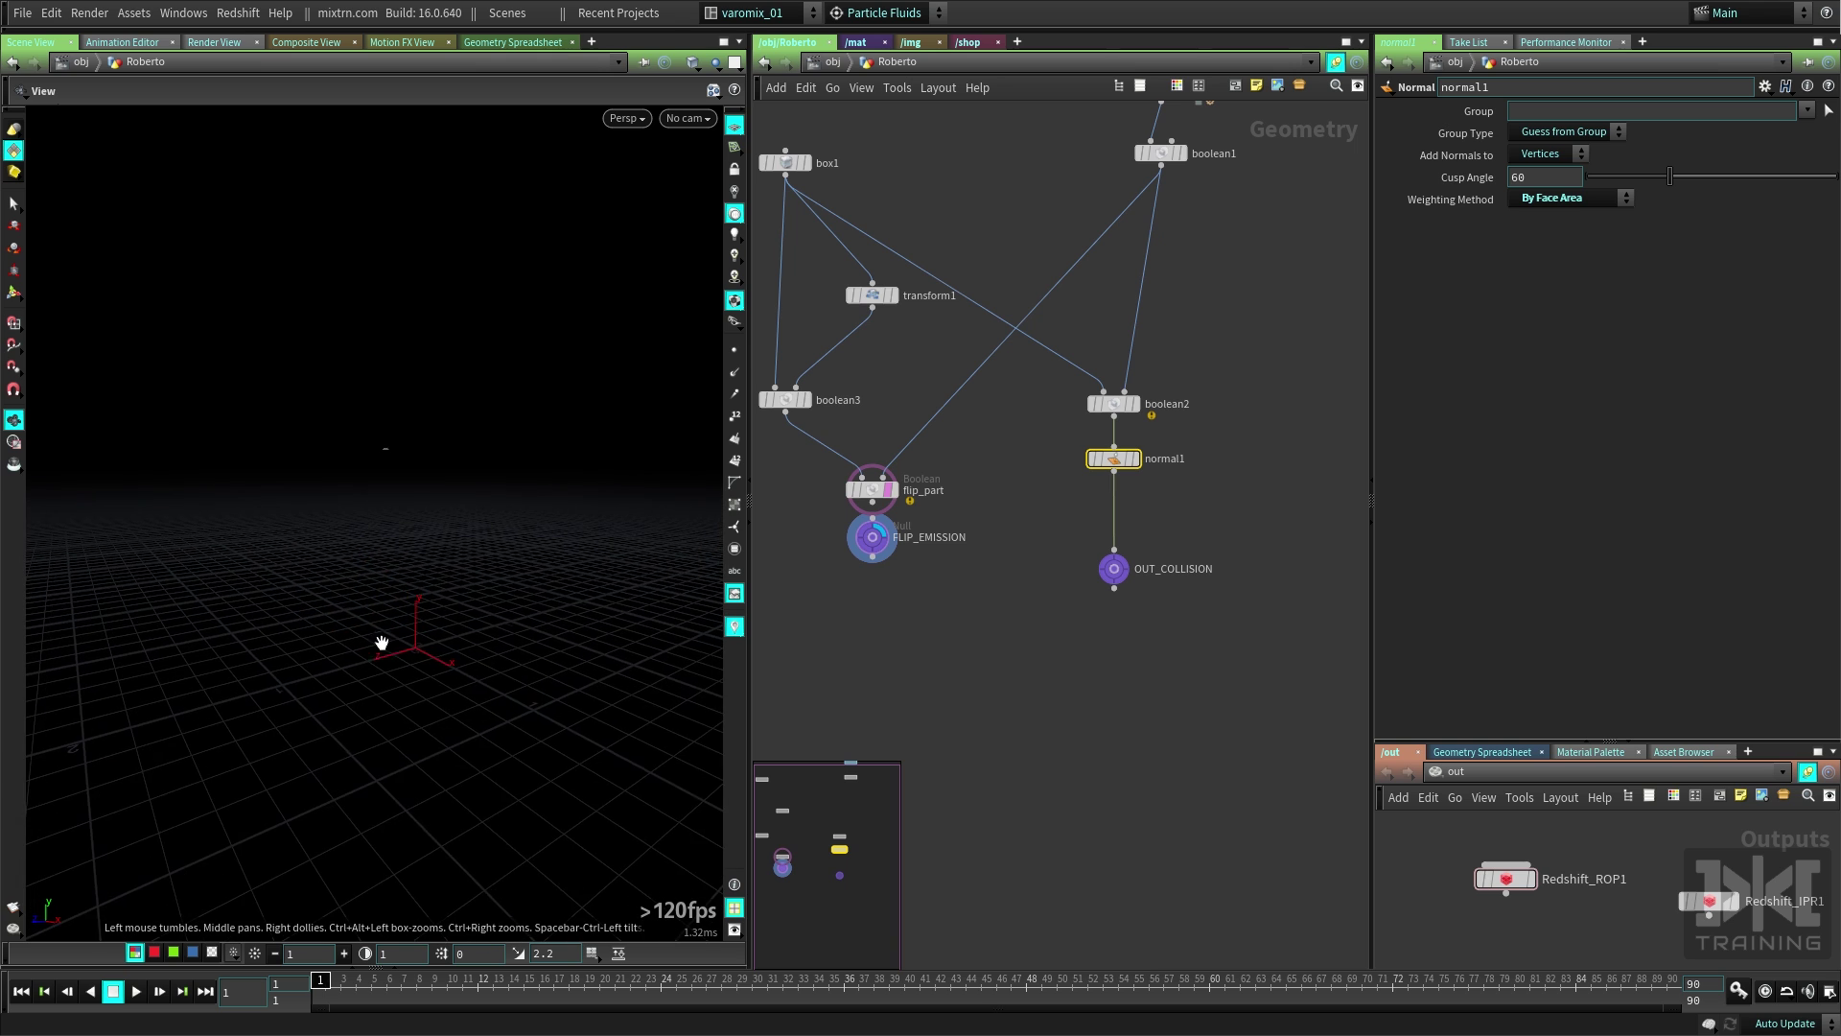
{"action": "middle_click_drag", "start_coordinate": [378, 642], "coordinate": [489, 617]}
{"action": "right_click_drag", "start_coordinate": [489, 616], "coordinate": [376, 663]}
{"action": "left_click_drag", "start_coordinate": [376, 663], "coordinate": [484, 674]}
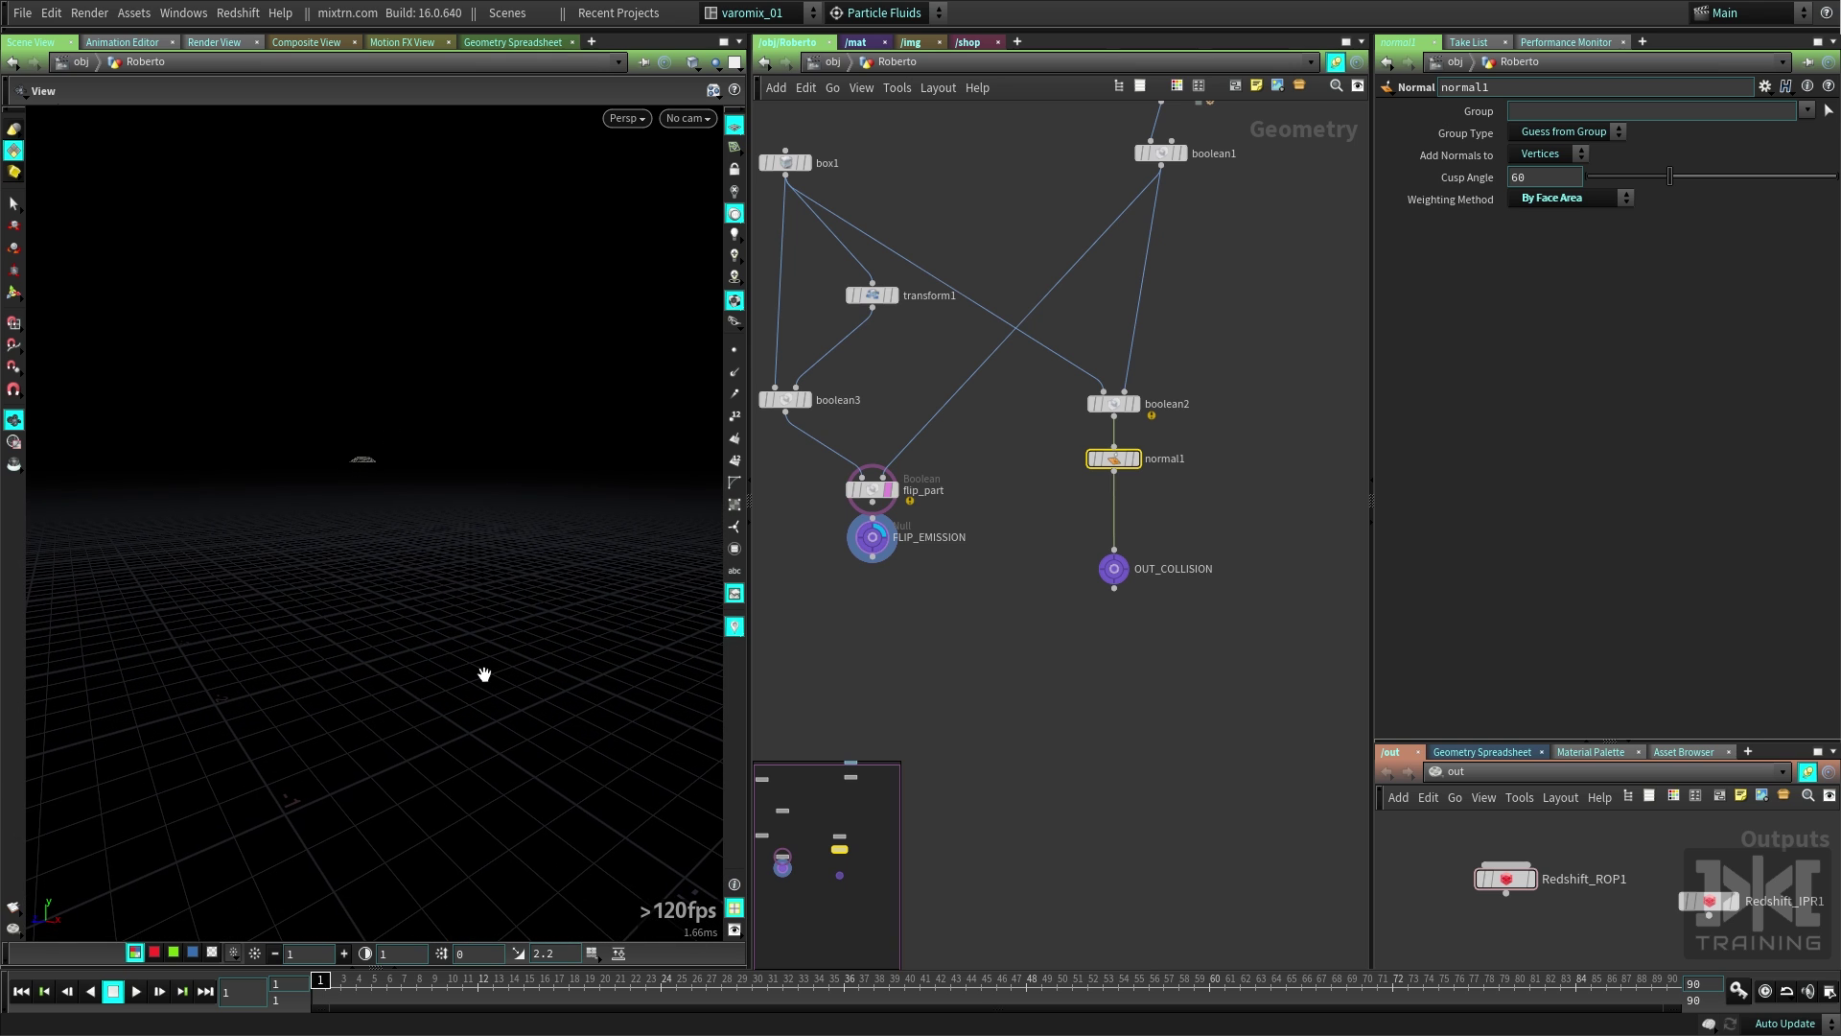
Move FLIP_EMISSION down level with OUT_COLLISION and turn off the template overlay on flip_part.
{"action": "left_click", "coordinate": [888, 489]}
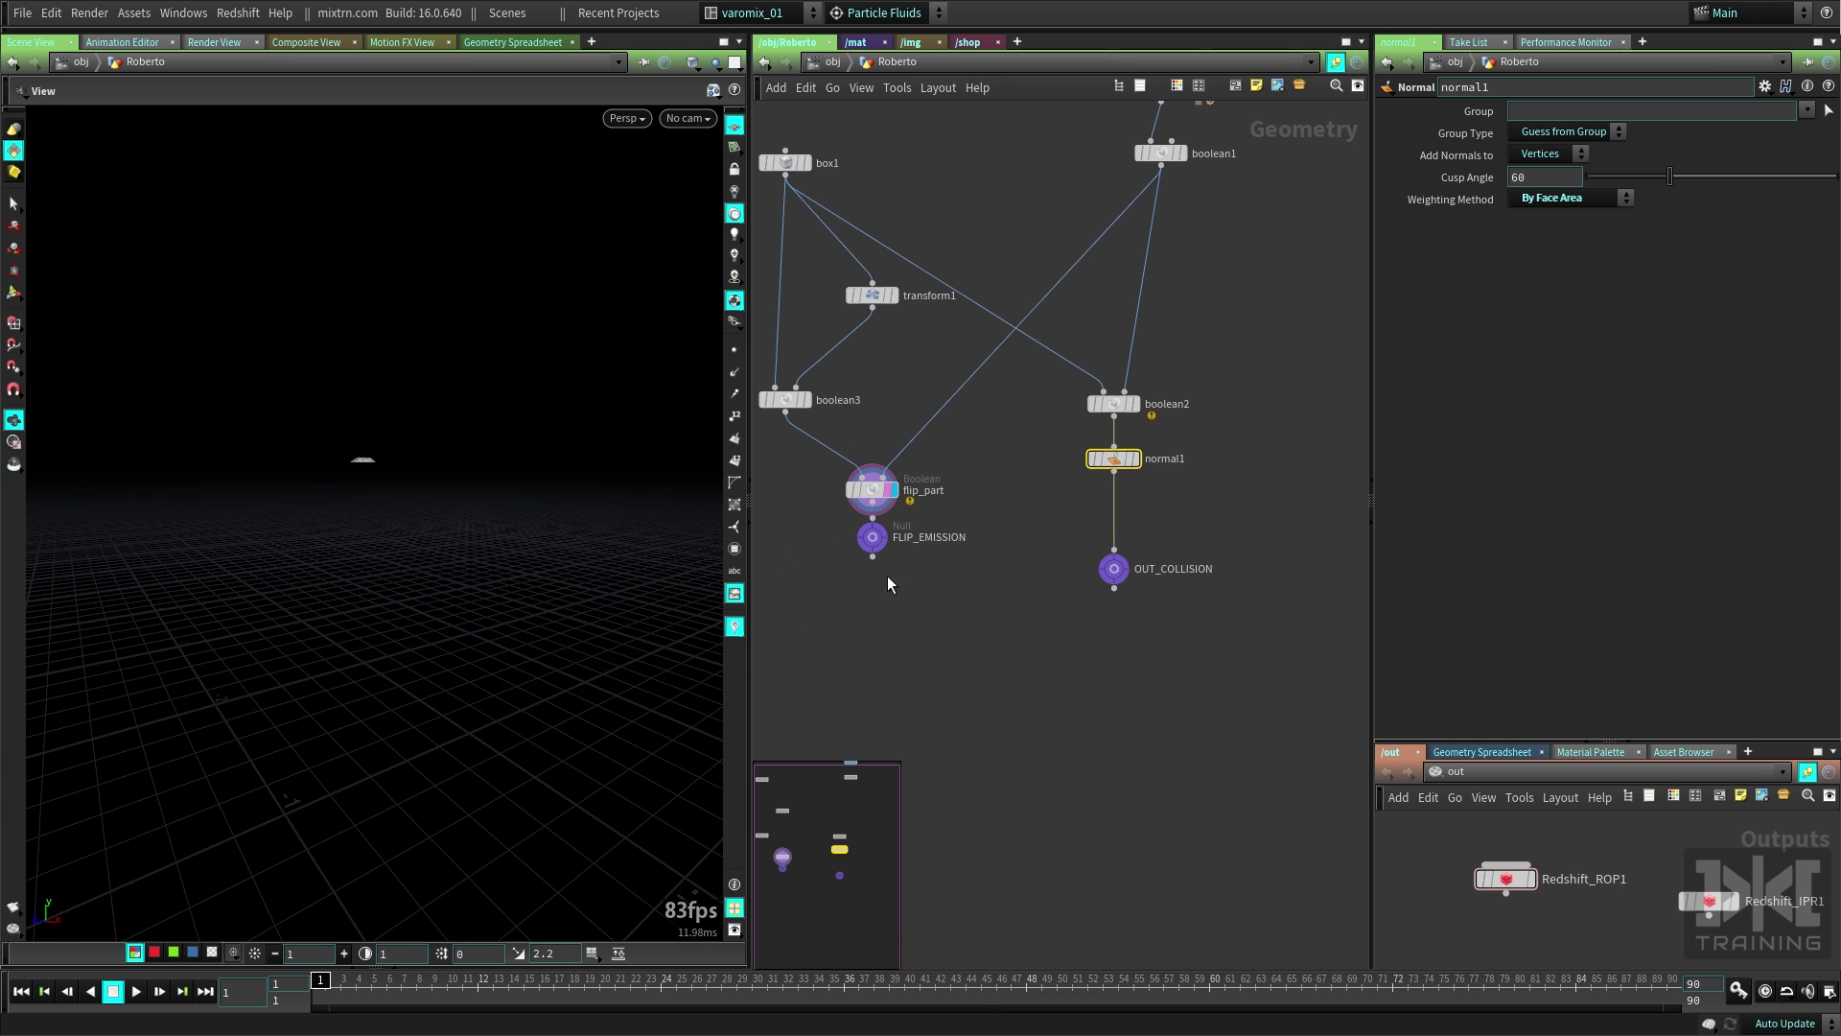
{"action": "left_click", "coordinate": [899, 537]}
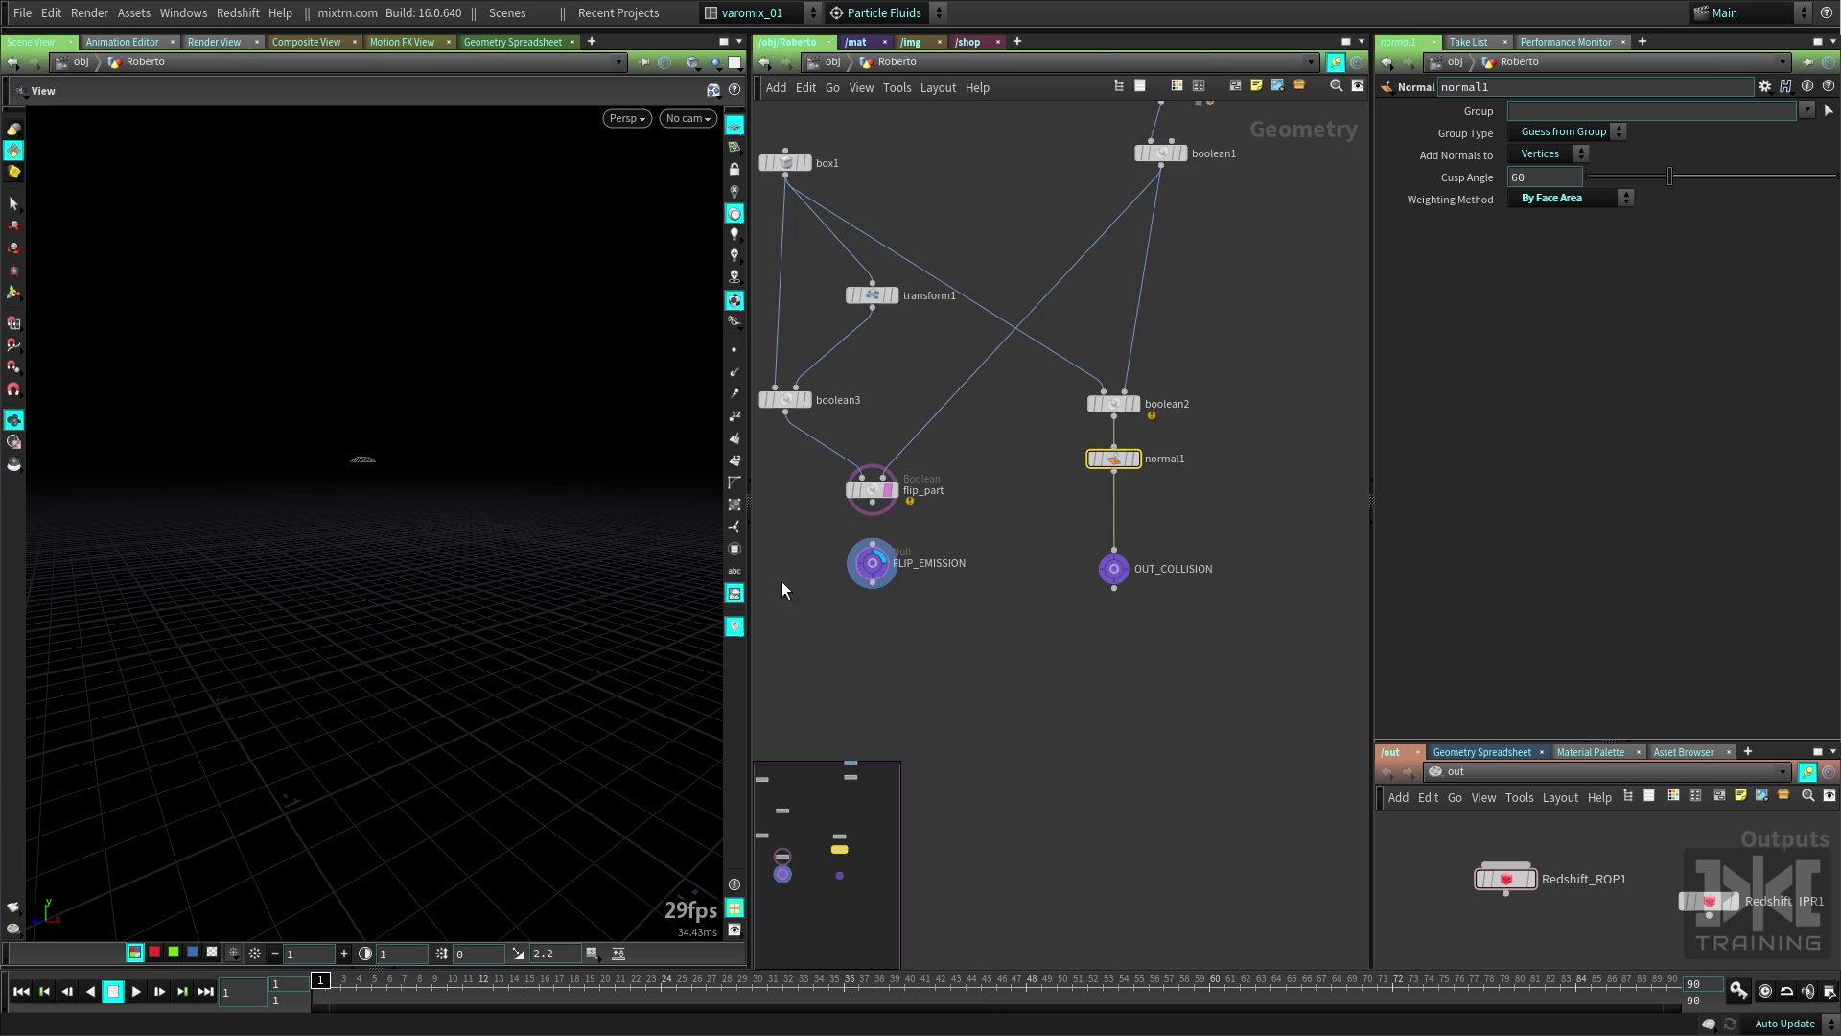
{"action": "left_click_drag", "start_coordinate": [403, 585], "coordinate": [358, 530]}
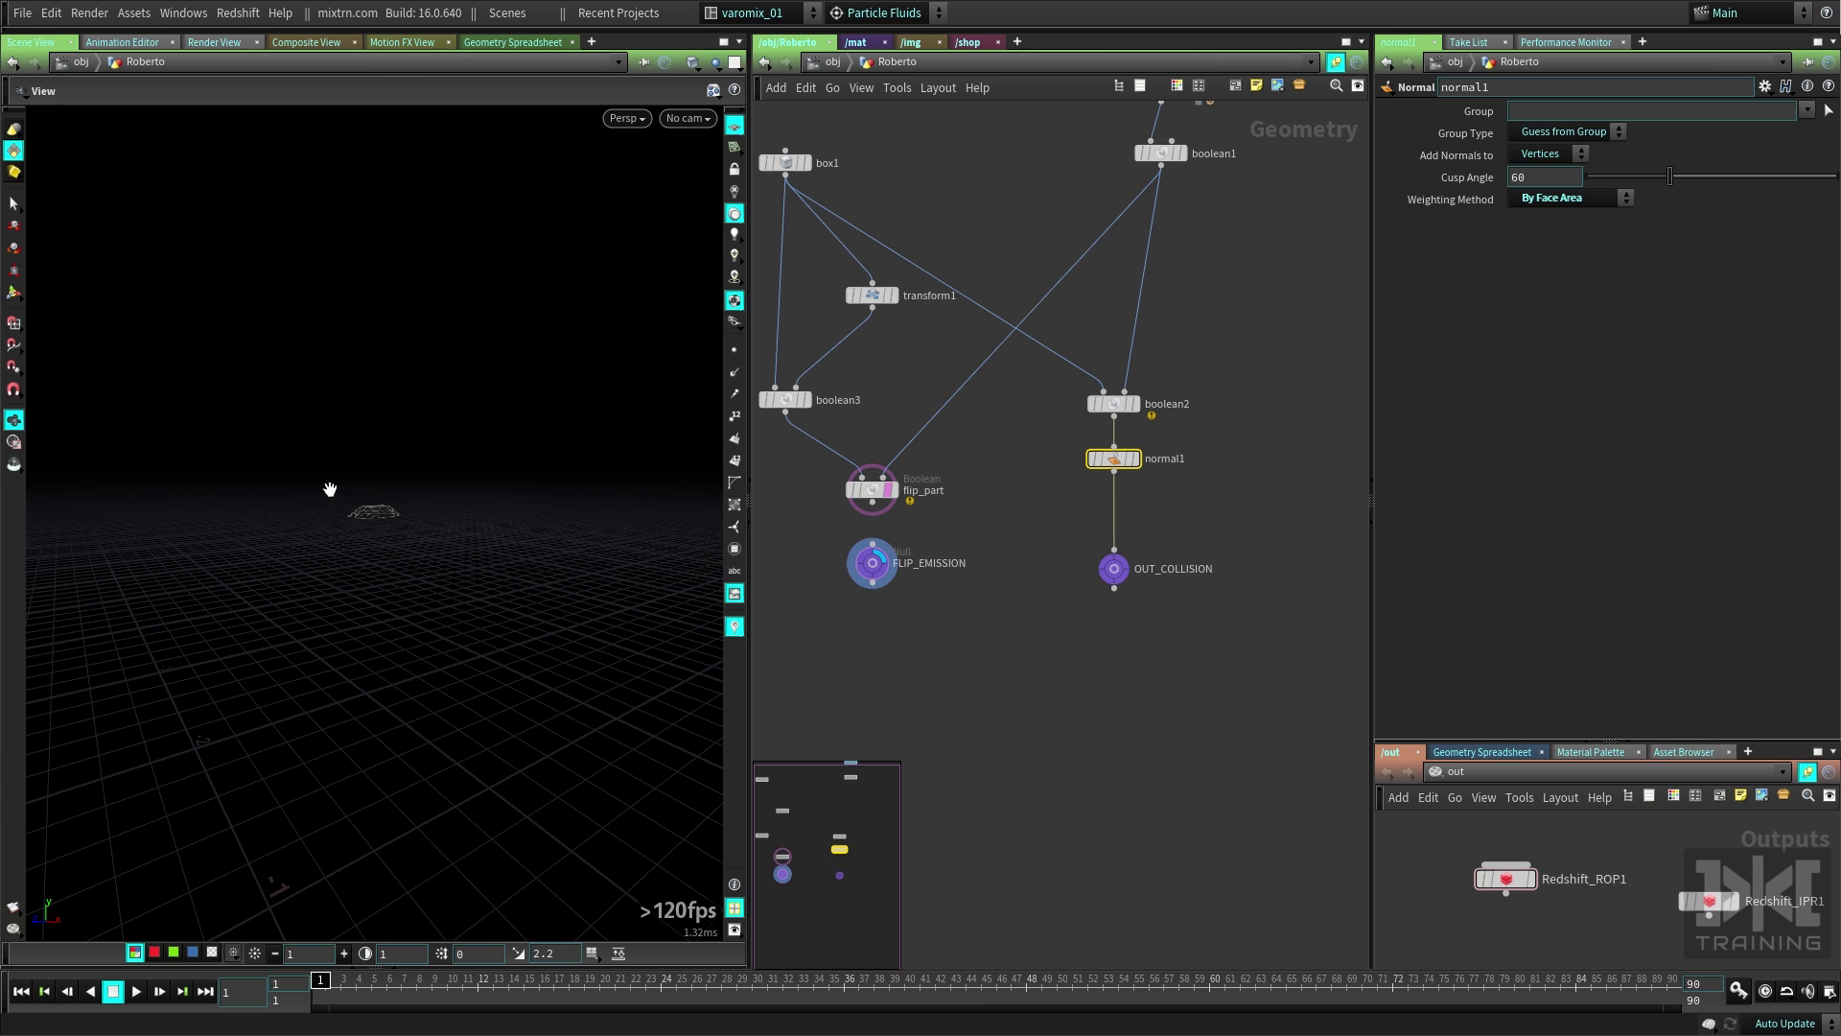
{"action": "left_click_drag", "start_coordinate": [872, 500], "coordinate": [872, 561]}
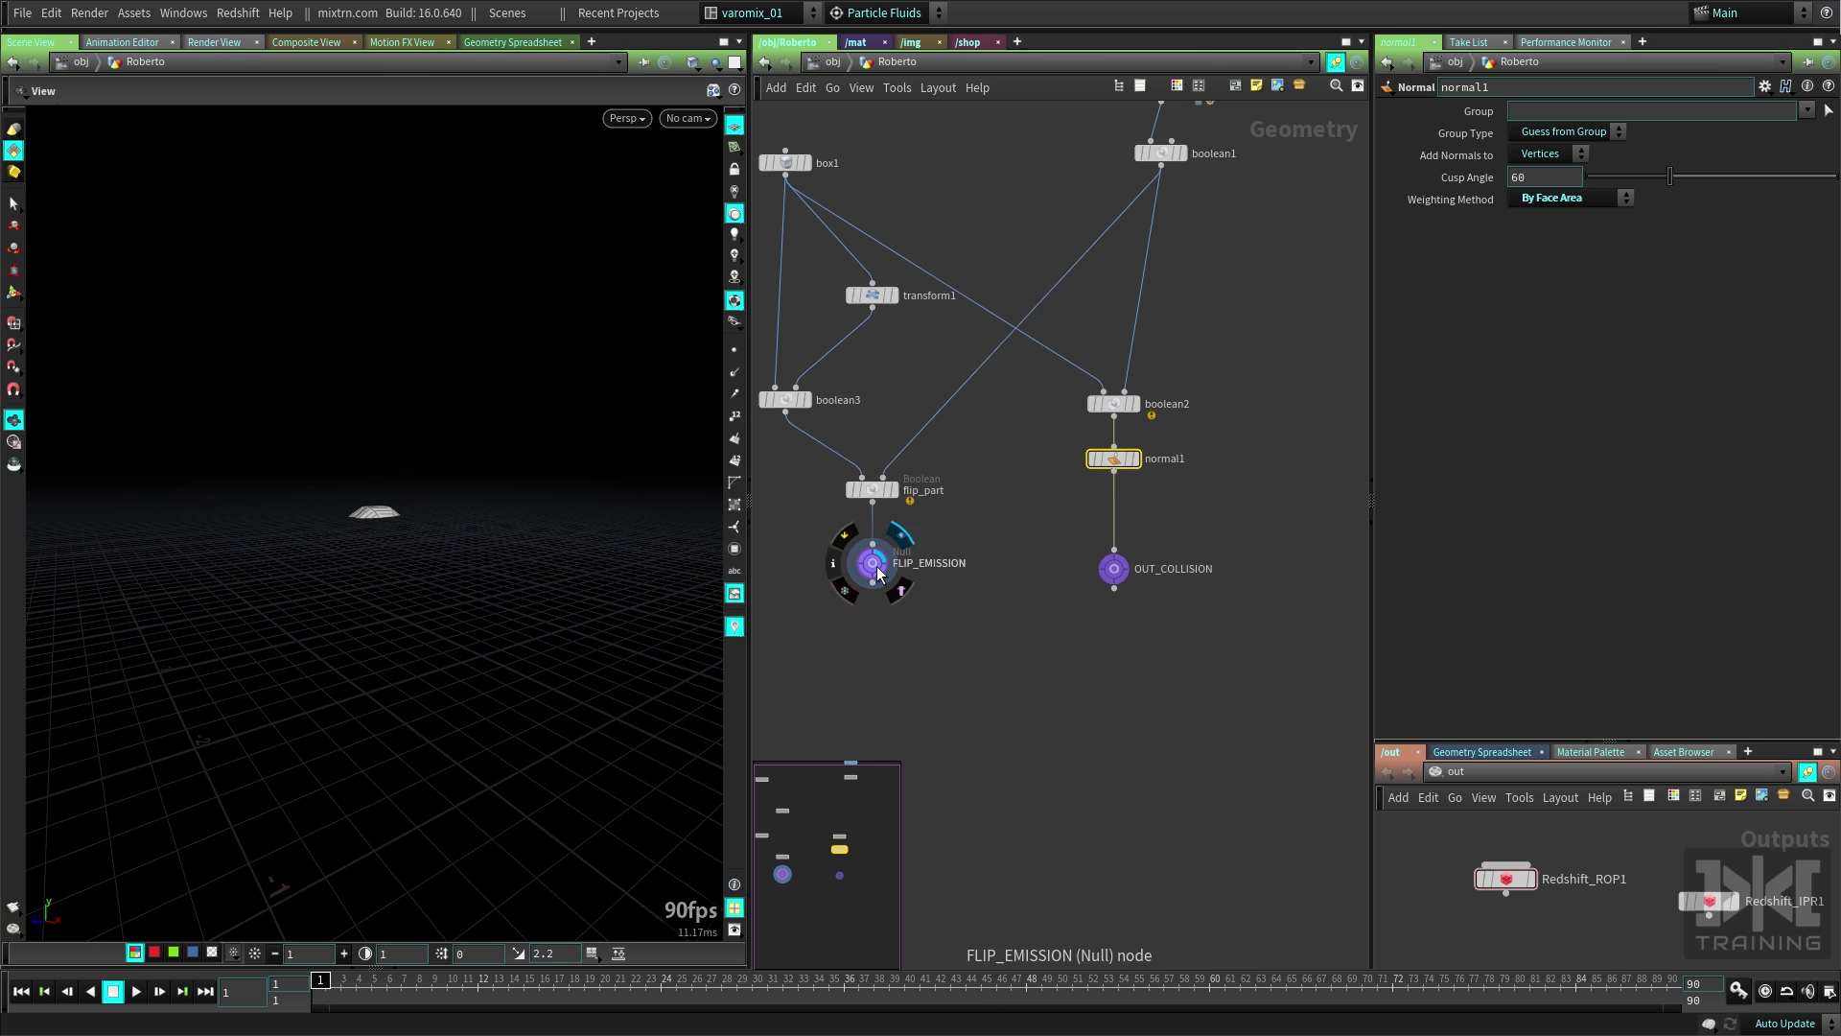
{"action": "left_click_drag", "start_coordinate": [379, 520], "coordinate": [426, 565]}
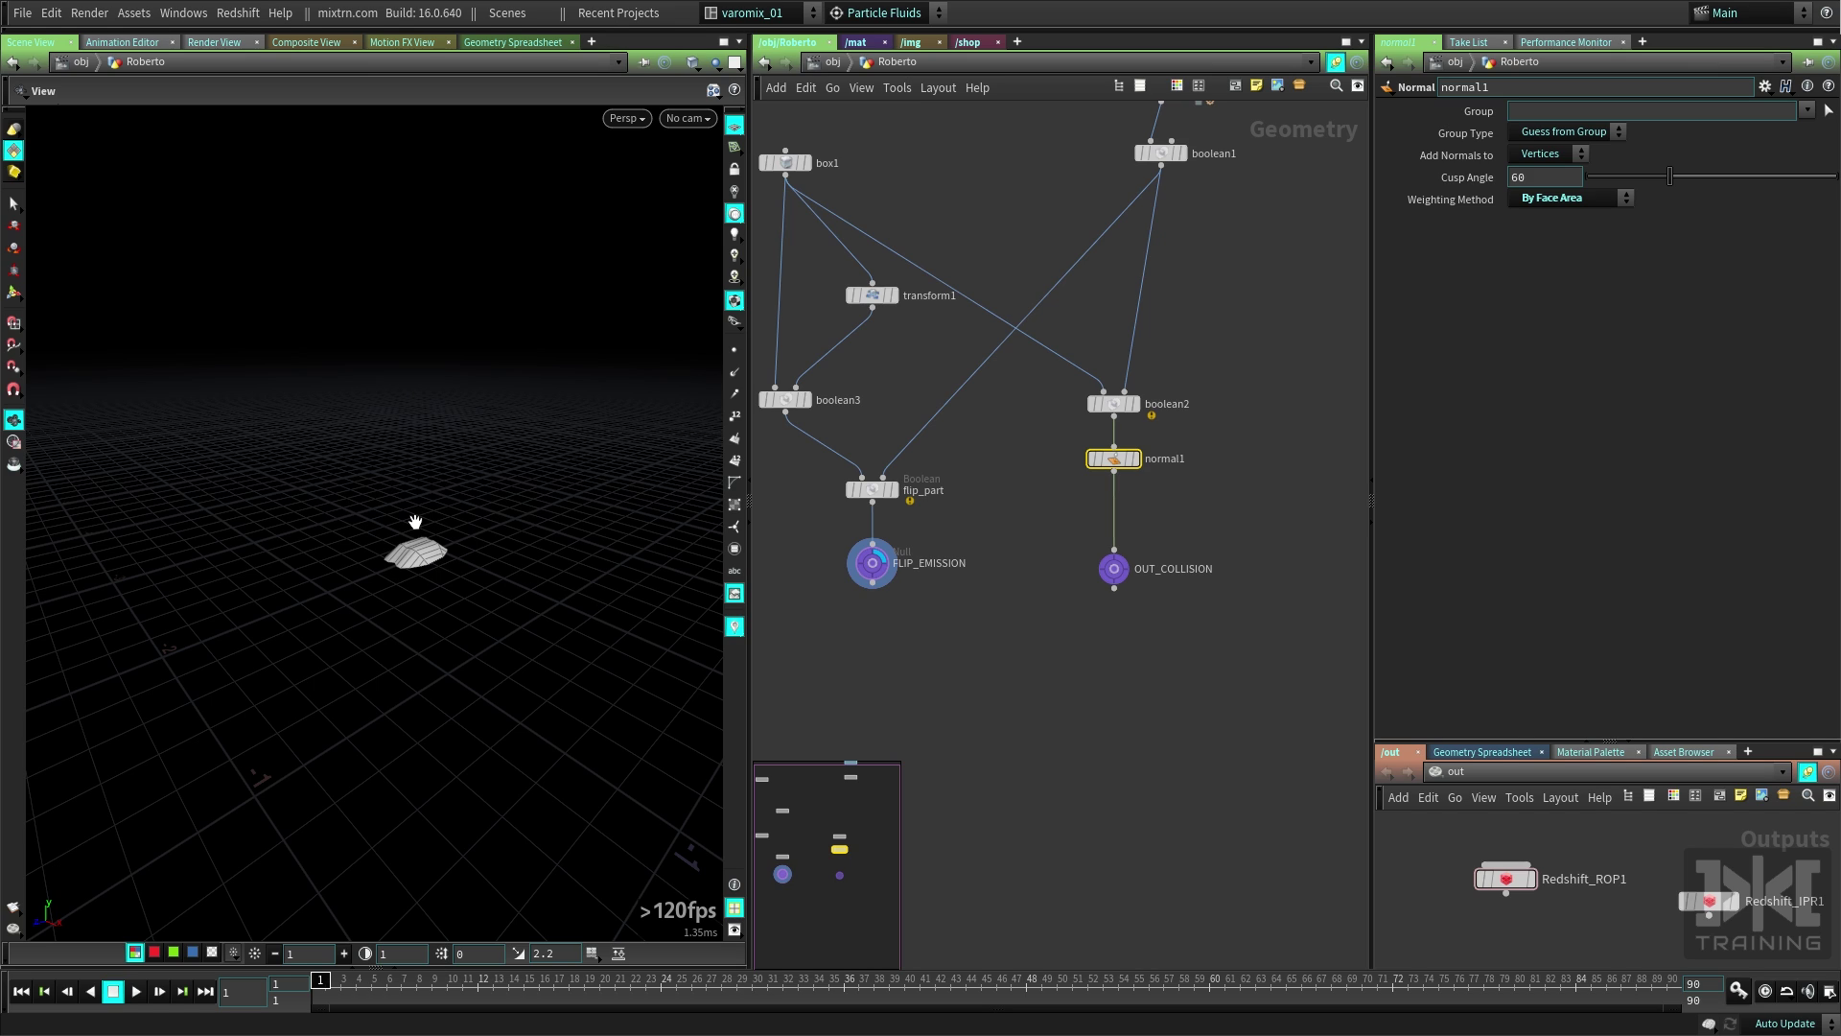
{"action": "left_click", "coordinate": [792, 164]}
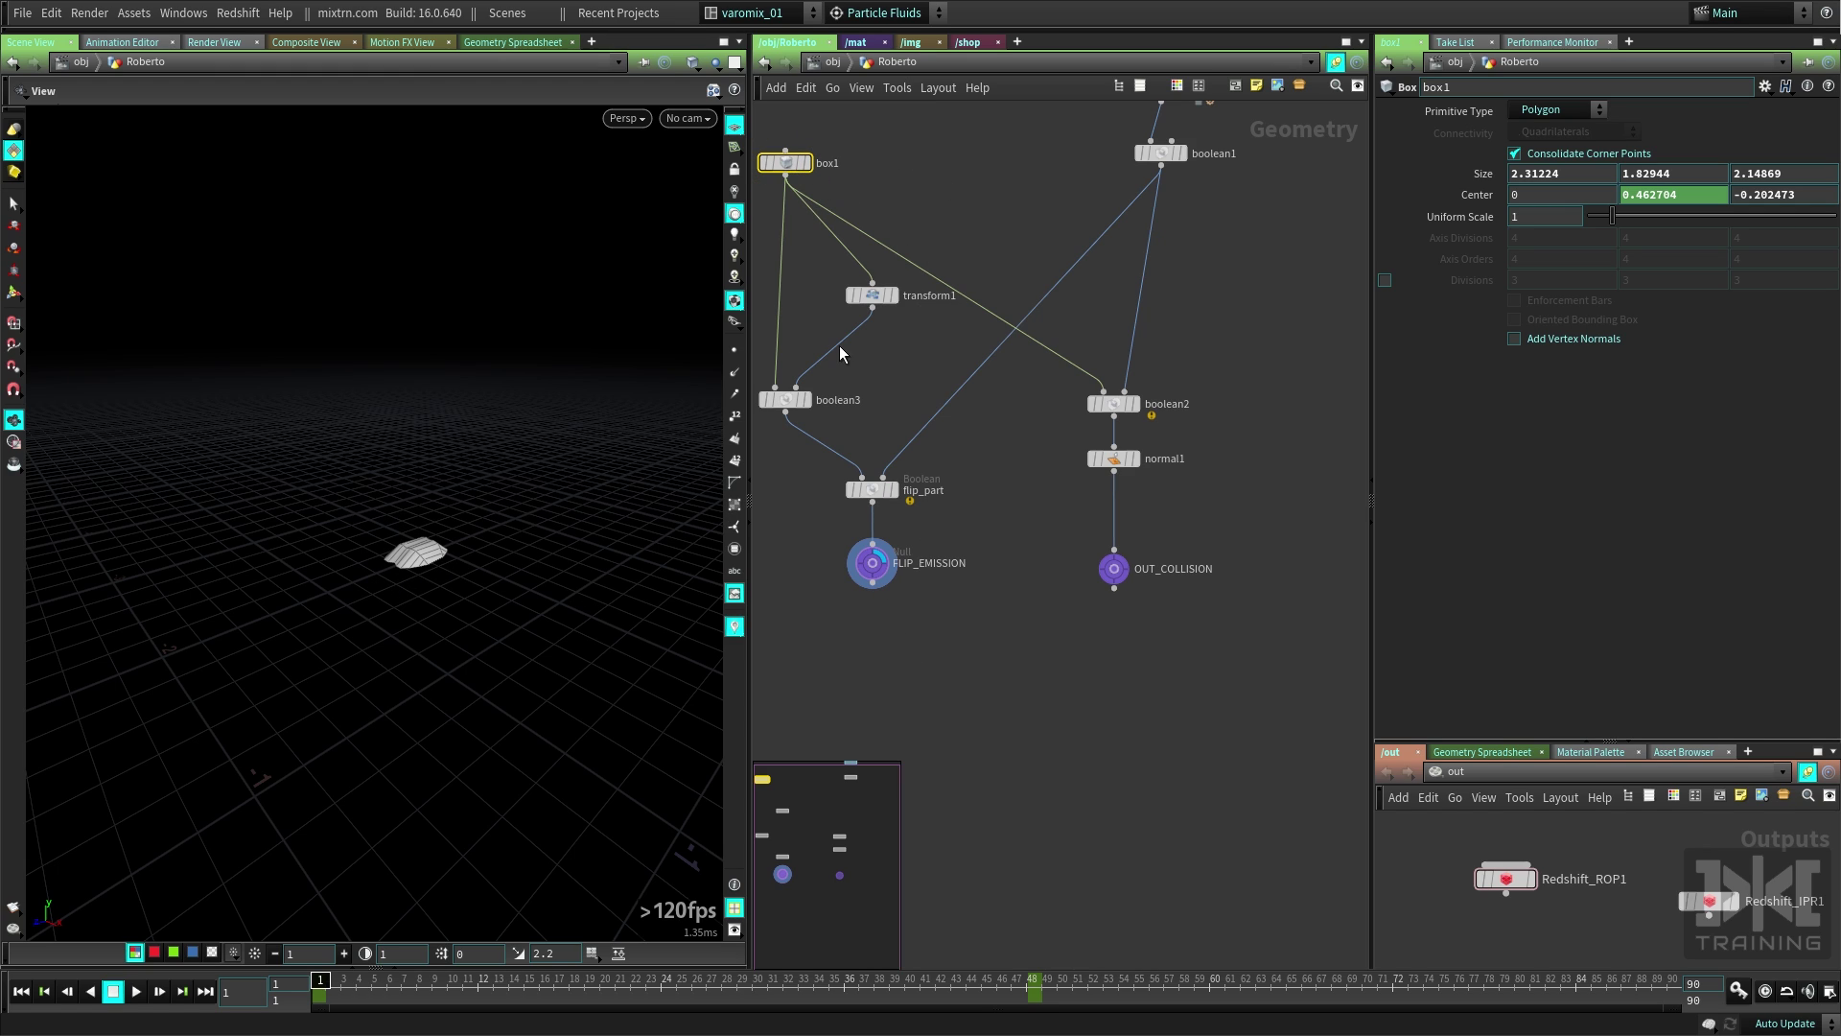
Go up to the object level, reveal the shelf tools, and move the Roberto node closer to flip_source.
{"action": "key", "text": "u"}
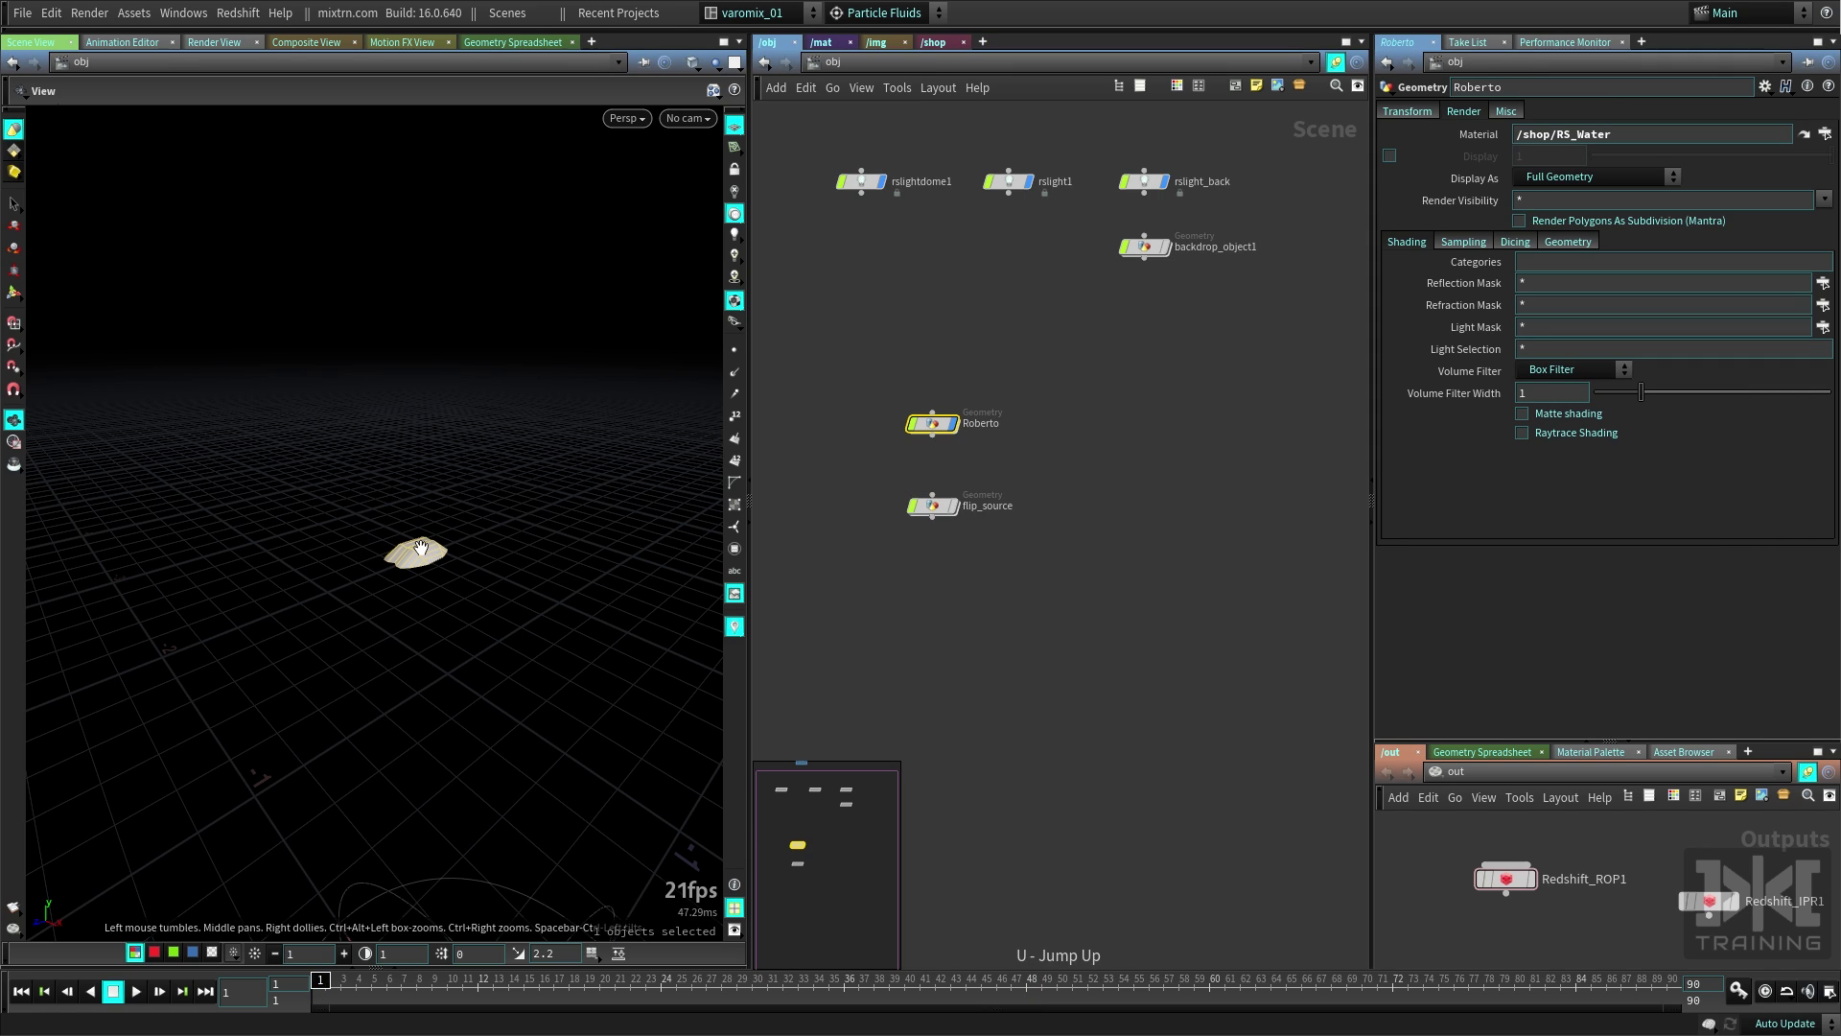
{"action": "left_click_drag", "start_coordinate": [930, 423], "coordinate": [931, 380]}
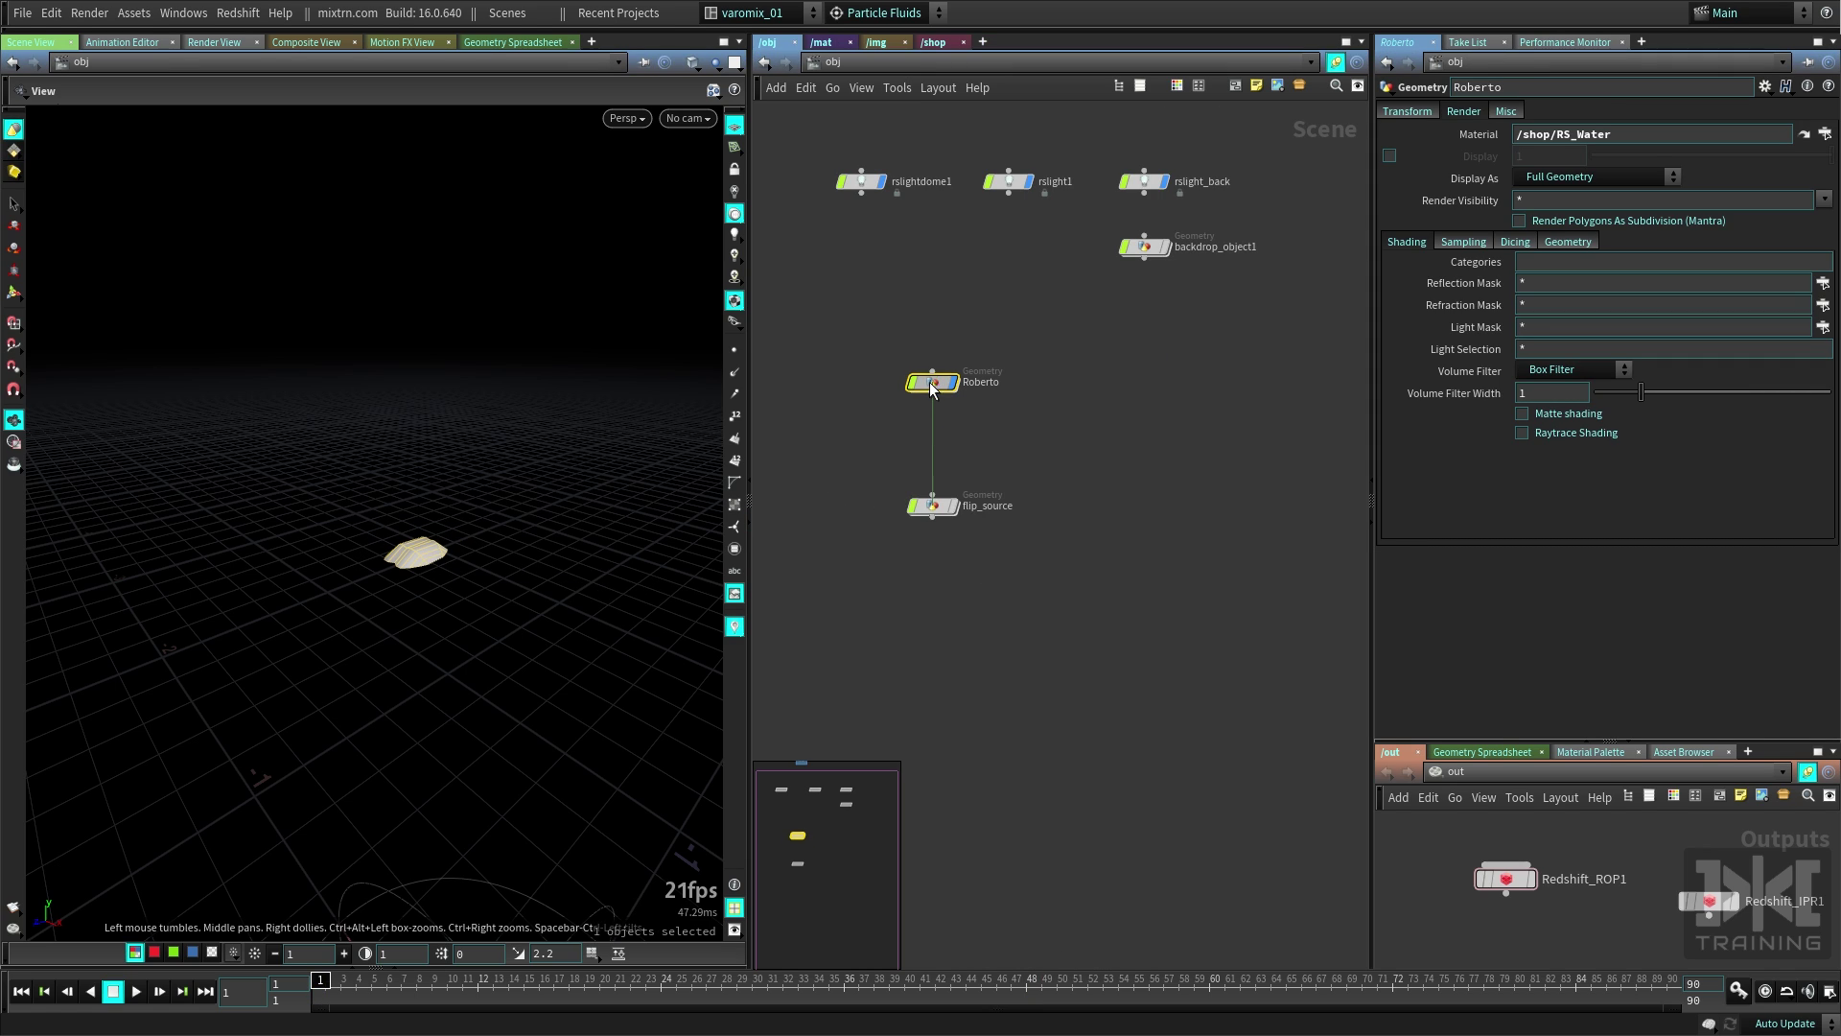
{"action": "left_click", "coordinate": [1051, 32]}
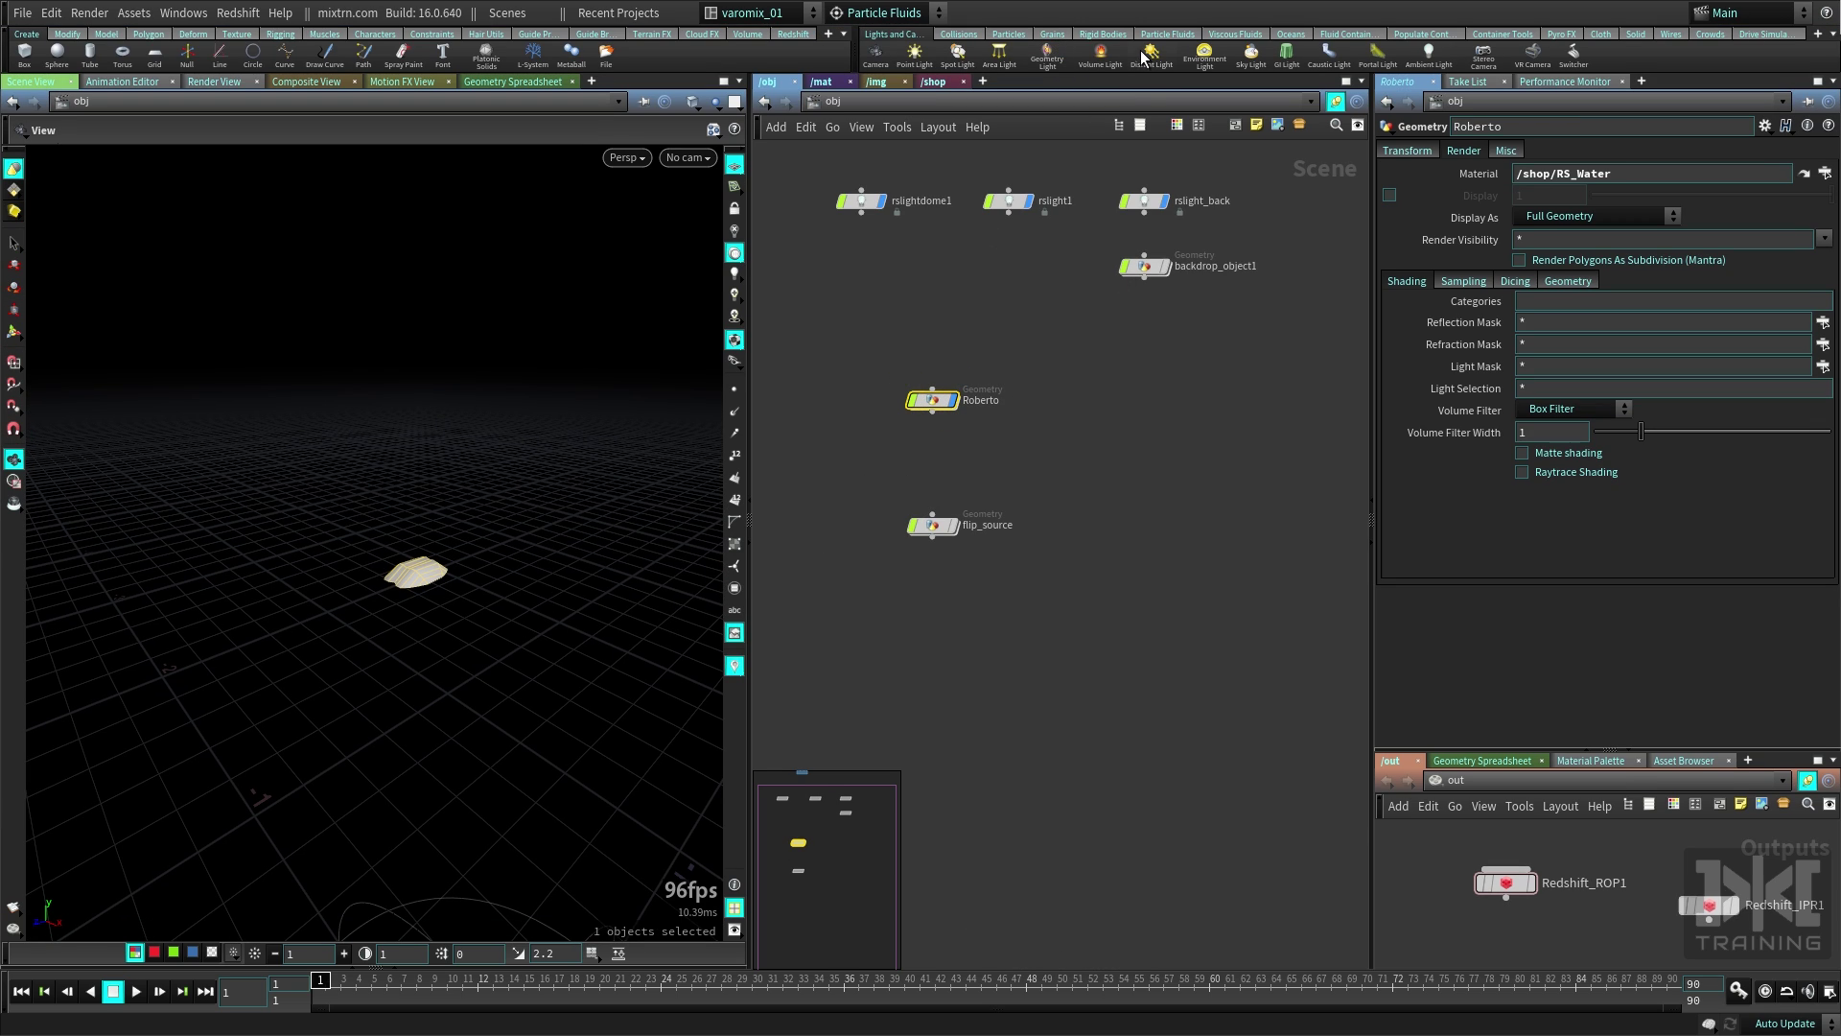
{"action": "left_click_drag", "start_coordinate": [930, 401], "coordinate": [930, 437]}
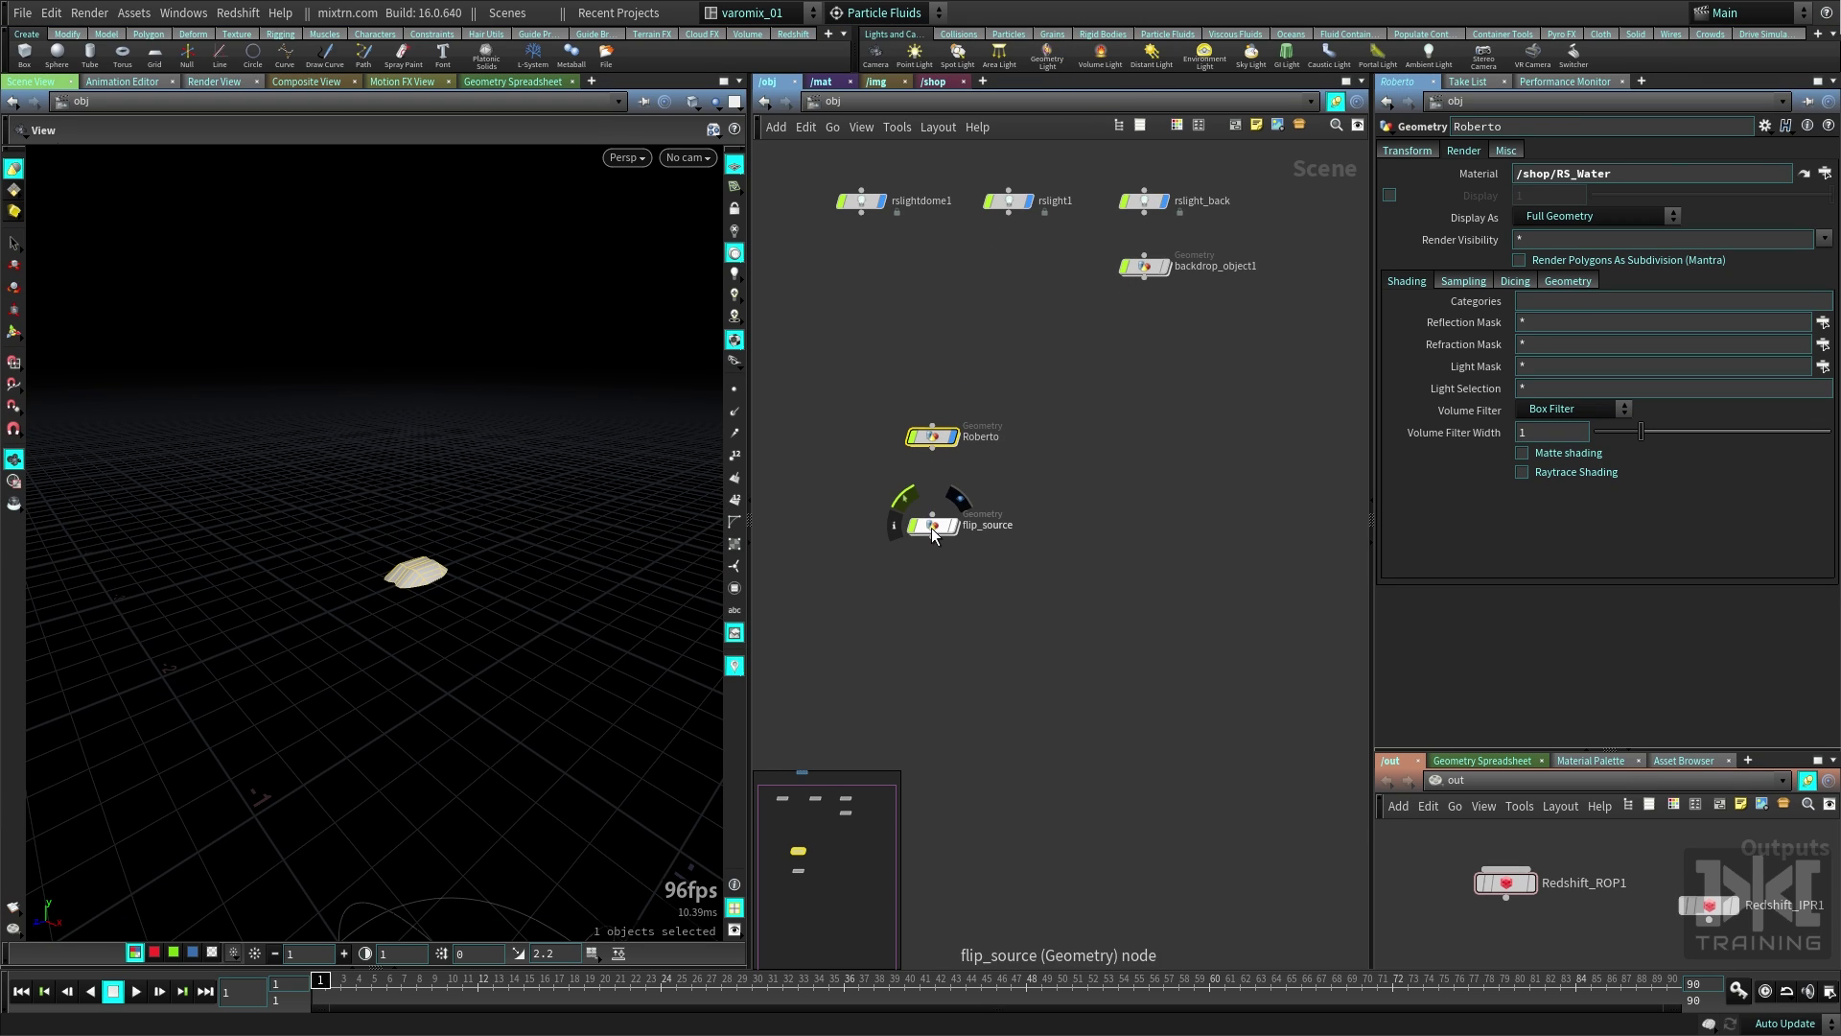
Inspect the Object 1 path of object_merge1 inside flip_source, and return to the object level.
{"action": "left_click", "coordinate": [930, 528]}
{"action": "double_click", "coordinate": [932, 525]}
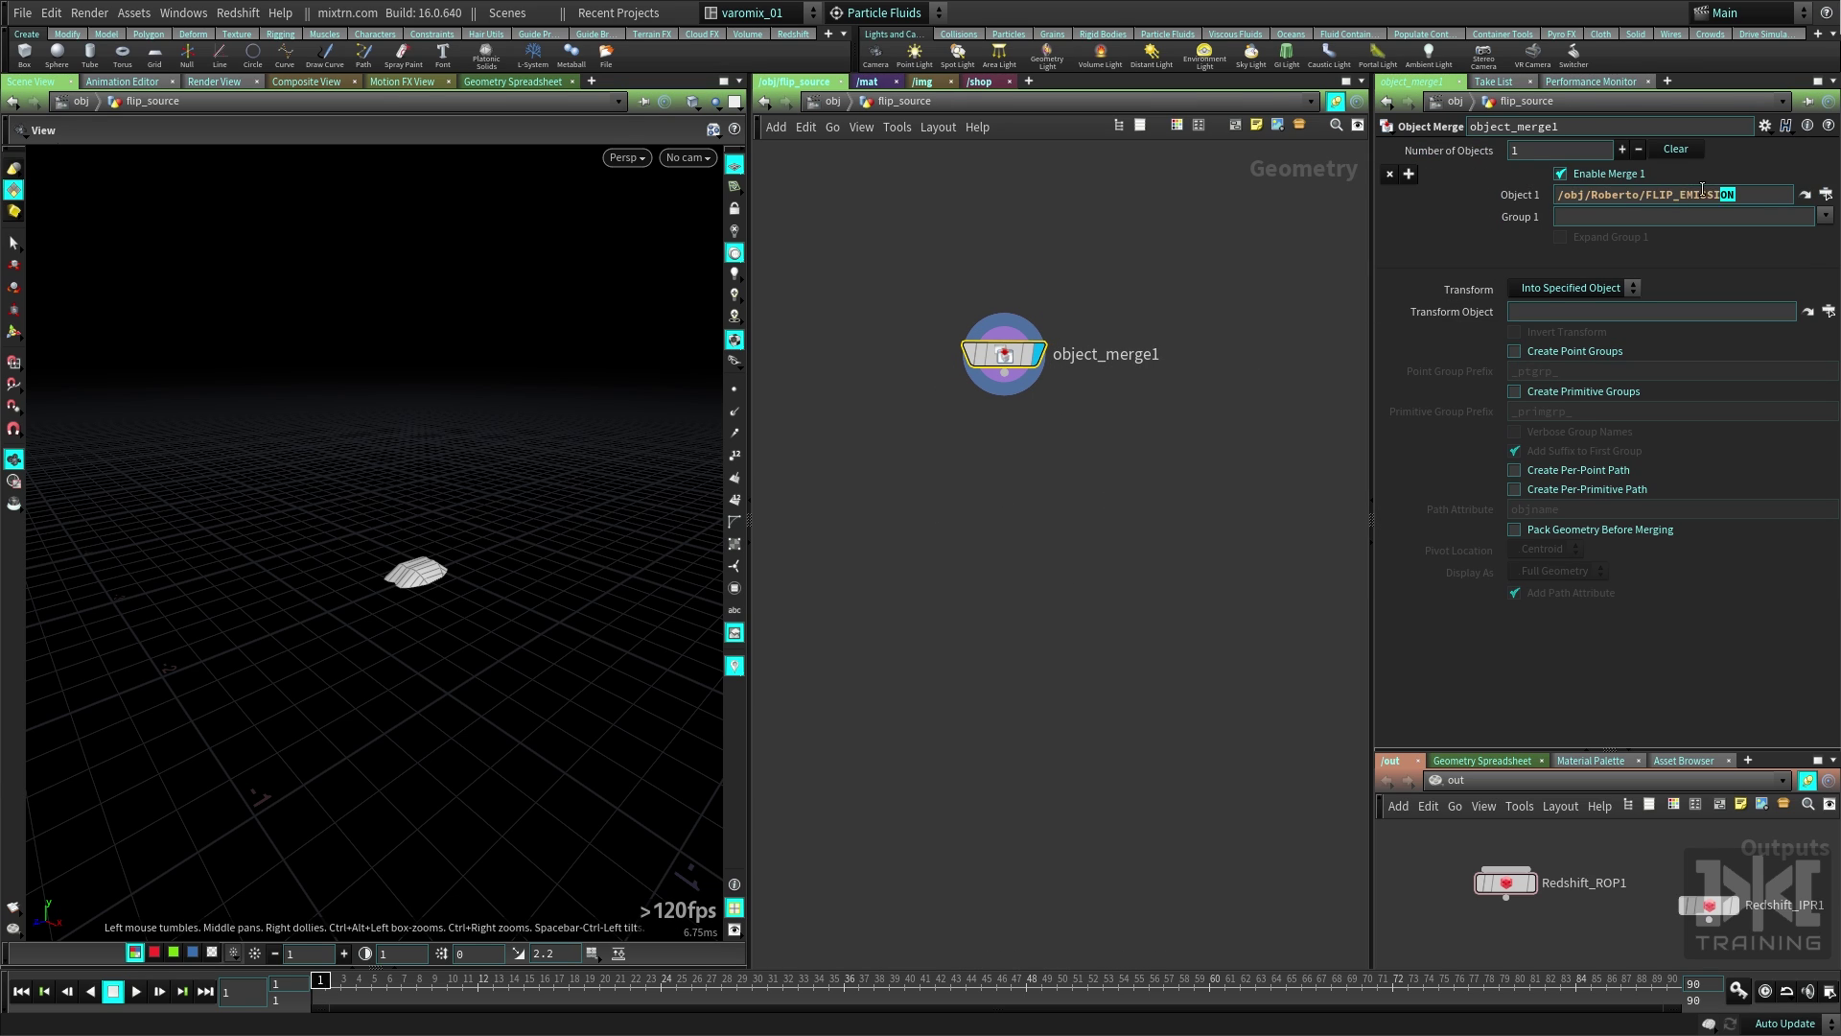
{"action": "left_click", "coordinate": [1670, 194]}
{"action": "key", "text": "u"}
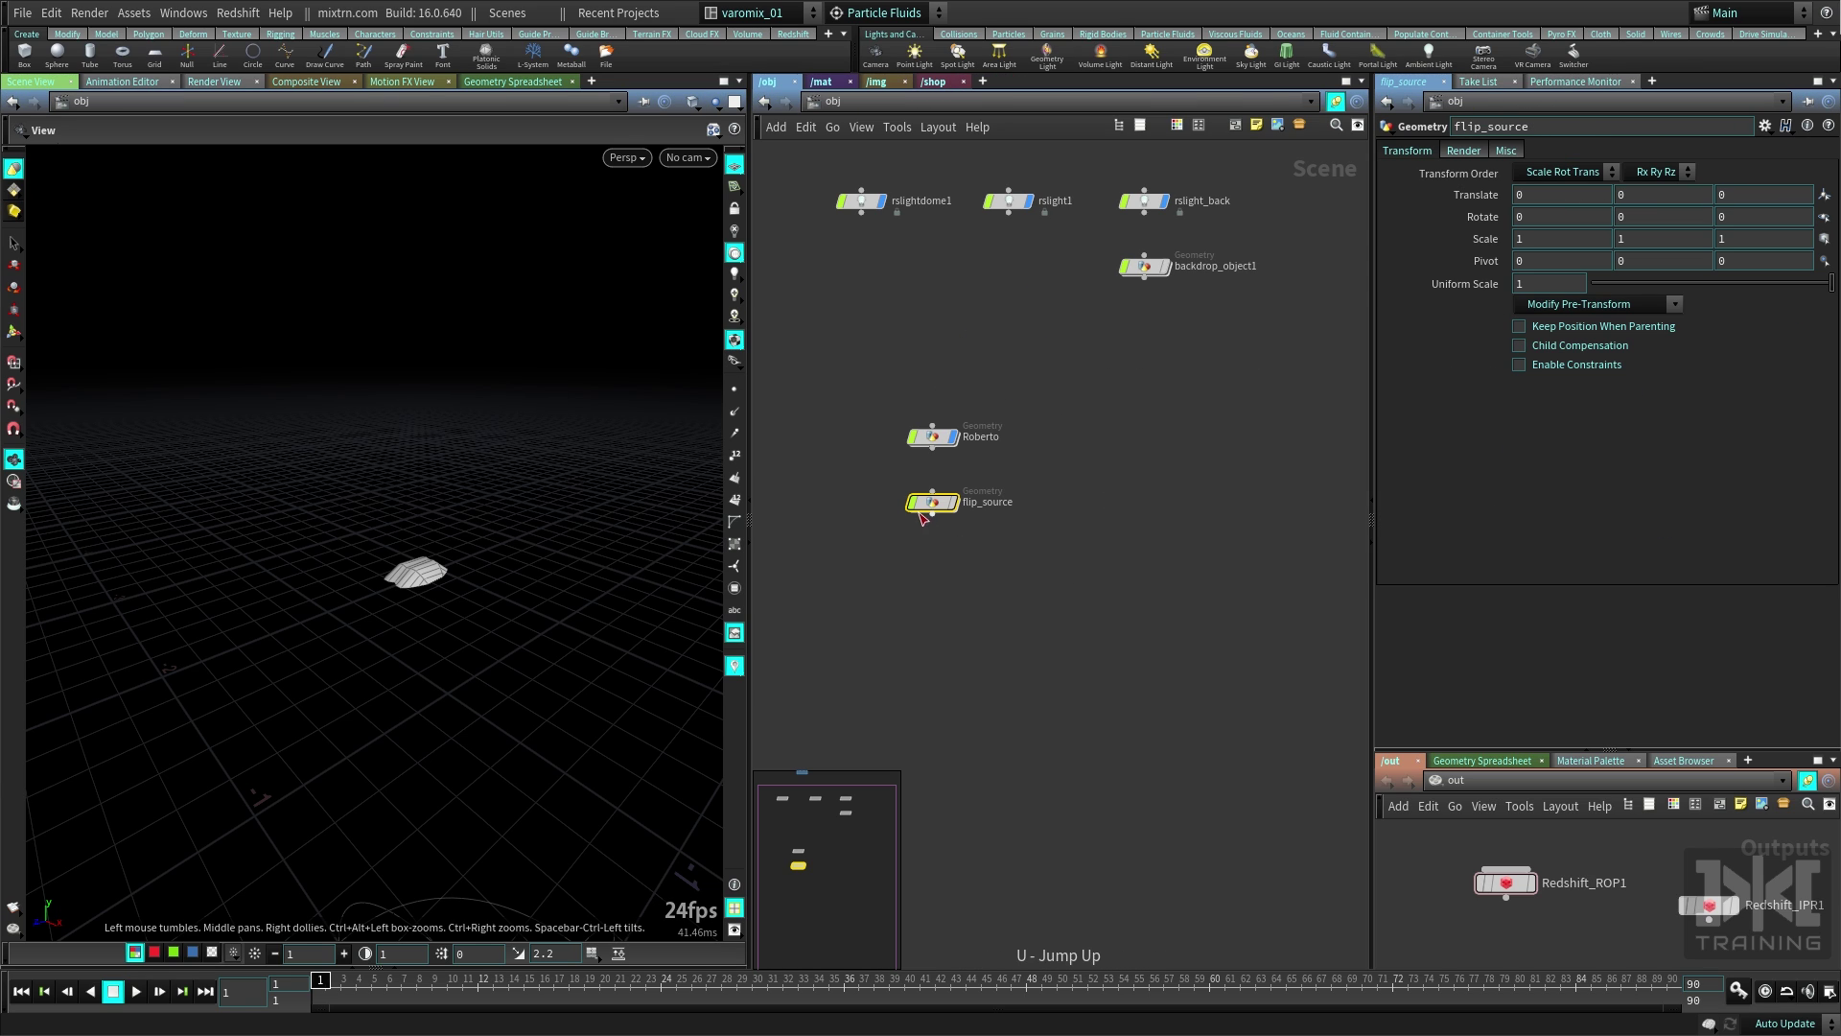
Display the OUT_COLLISION null inside the Roberto network and return to the object level.
{"action": "left_click", "coordinate": [932, 439]}
{"action": "double_click", "coordinate": [934, 441]}
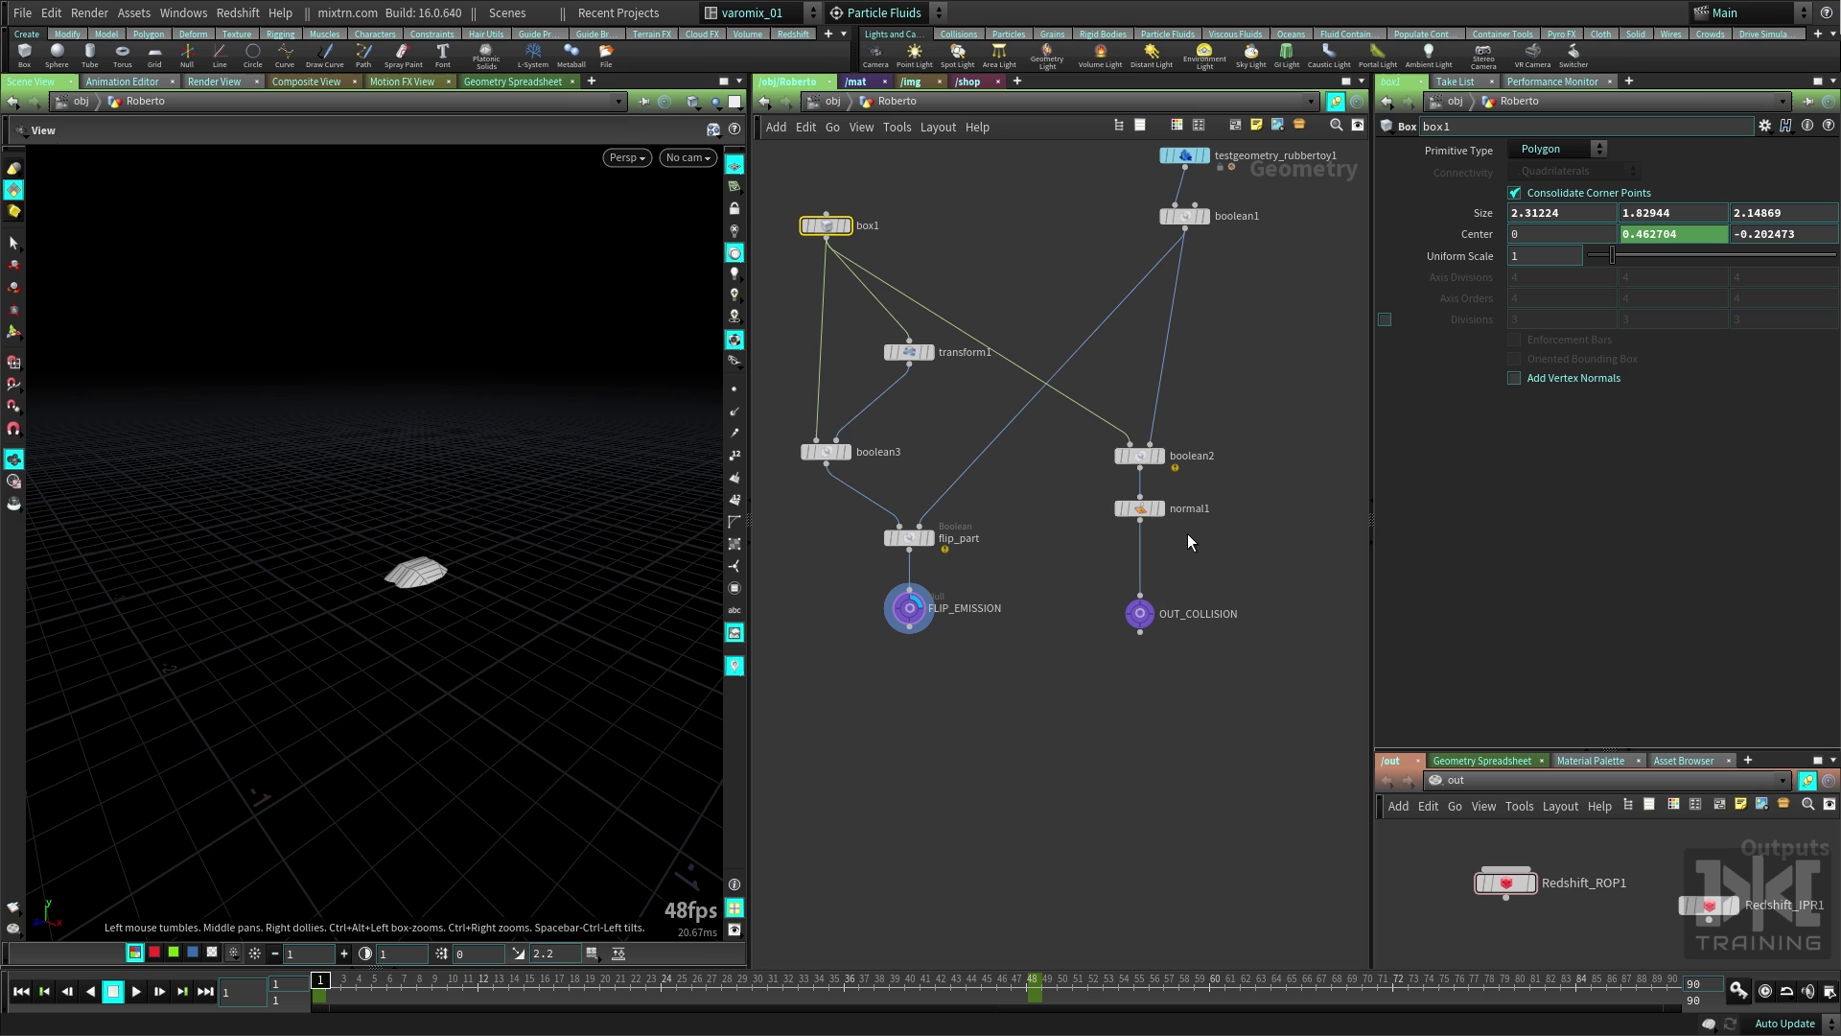
{"action": "left_click", "coordinate": [1160, 600]}
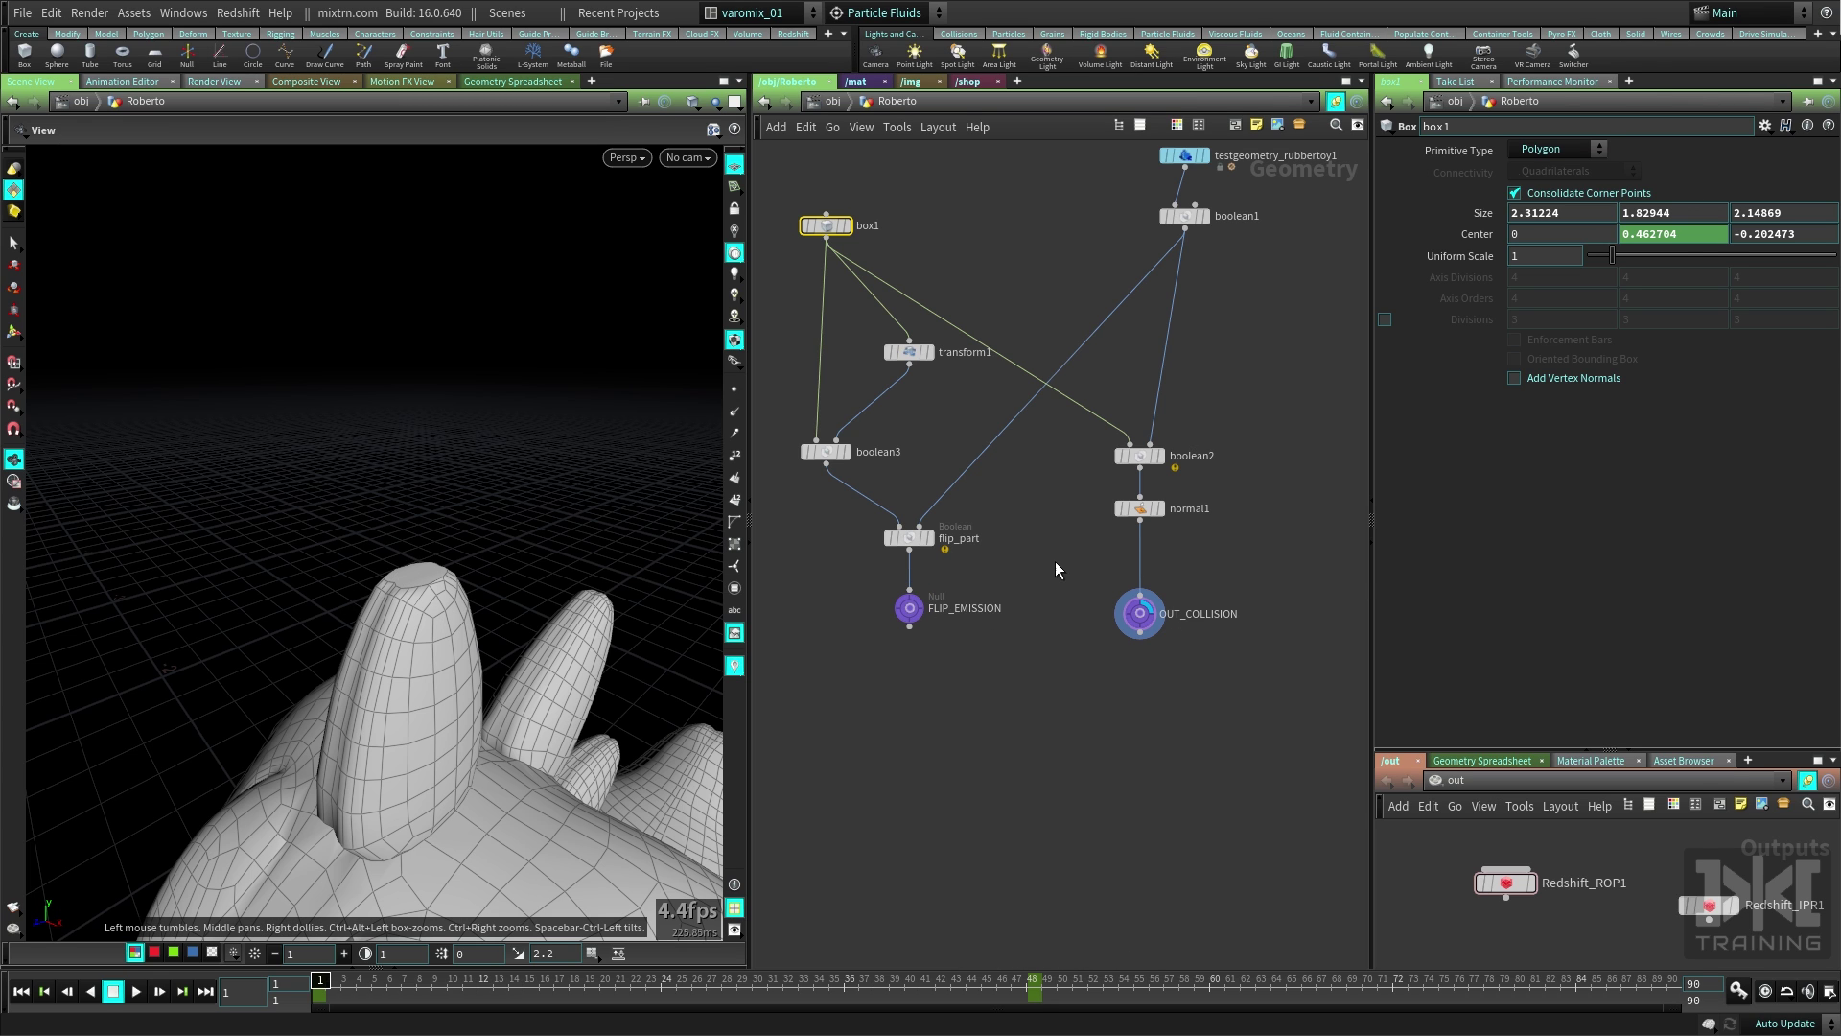
{"action": "key", "text": "u"}
Select flip_source and examine how its emission slice sits on the tip of the toy.
{"action": "left_click_drag", "start_coordinate": [412, 584], "coordinate": [401, 587]}
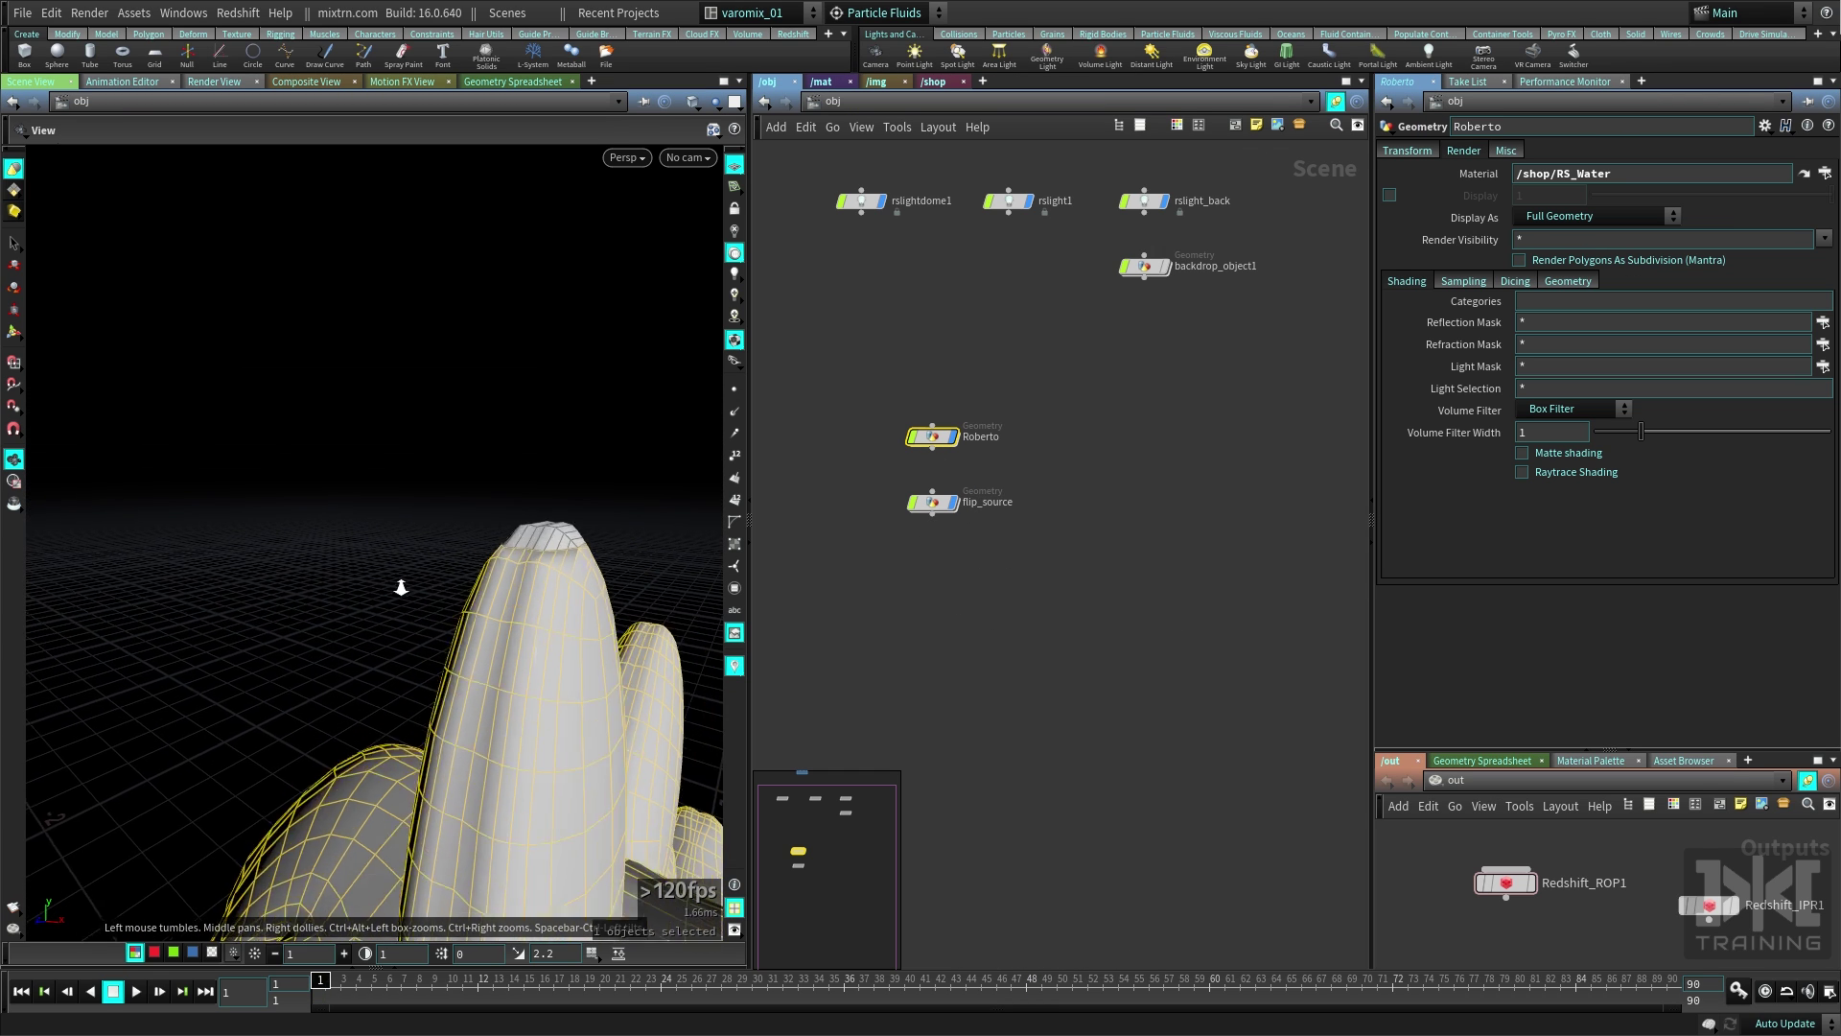
{"action": "right_click_drag", "start_coordinate": [401, 587], "coordinate": [432, 528]}
{"action": "middle_click_drag", "start_coordinate": [431, 527], "coordinate": [391, 446]}
{"action": "mouse_move", "coordinate": [493, 619]}
{"action": "left_mouse_down"}
{"action": "mouse_move", "coordinate": [435, 658]}
{"action": "mouse_move", "coordinate": [608, 498]}
{"action": "mouse_move", "coordinate": [482, 651]}
{"action": "left_mouse_up"}
{"action": "left_click", "coordinate": [933, 503]}
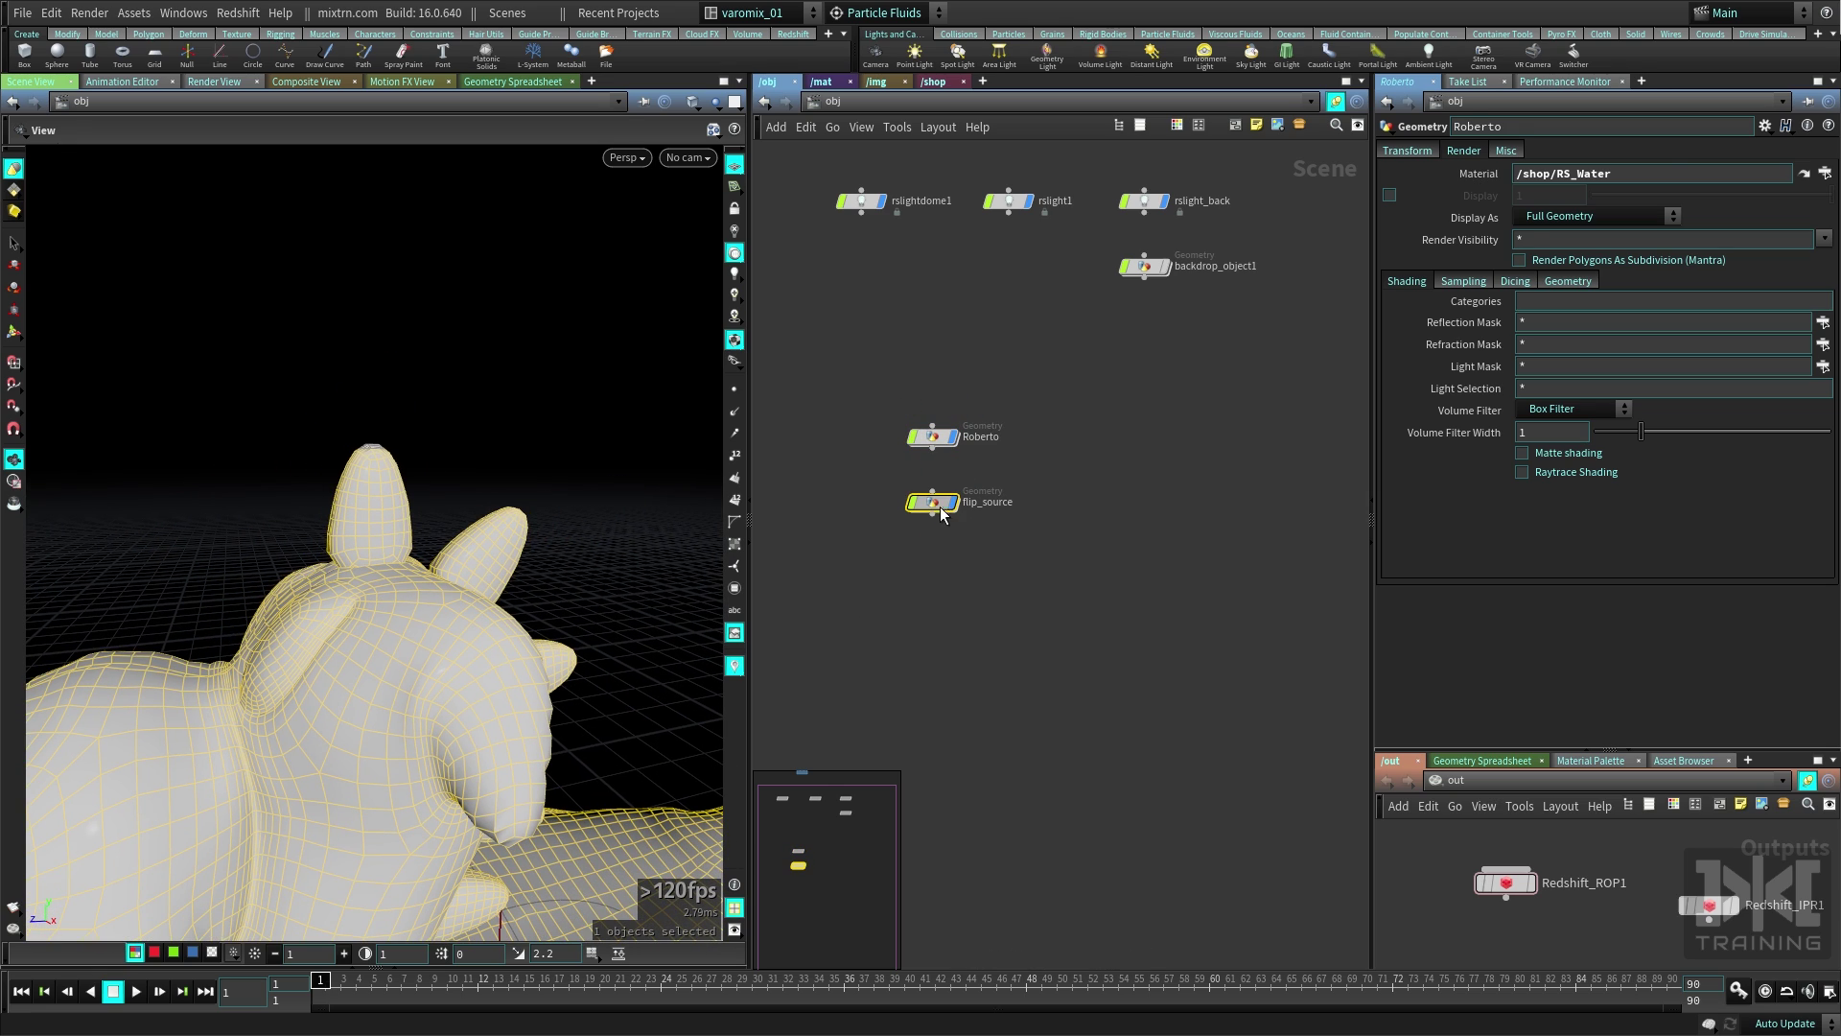
{"action": "left_click_drag", "start_coordinate": [403, 537], "coordinate": [465, 624]}
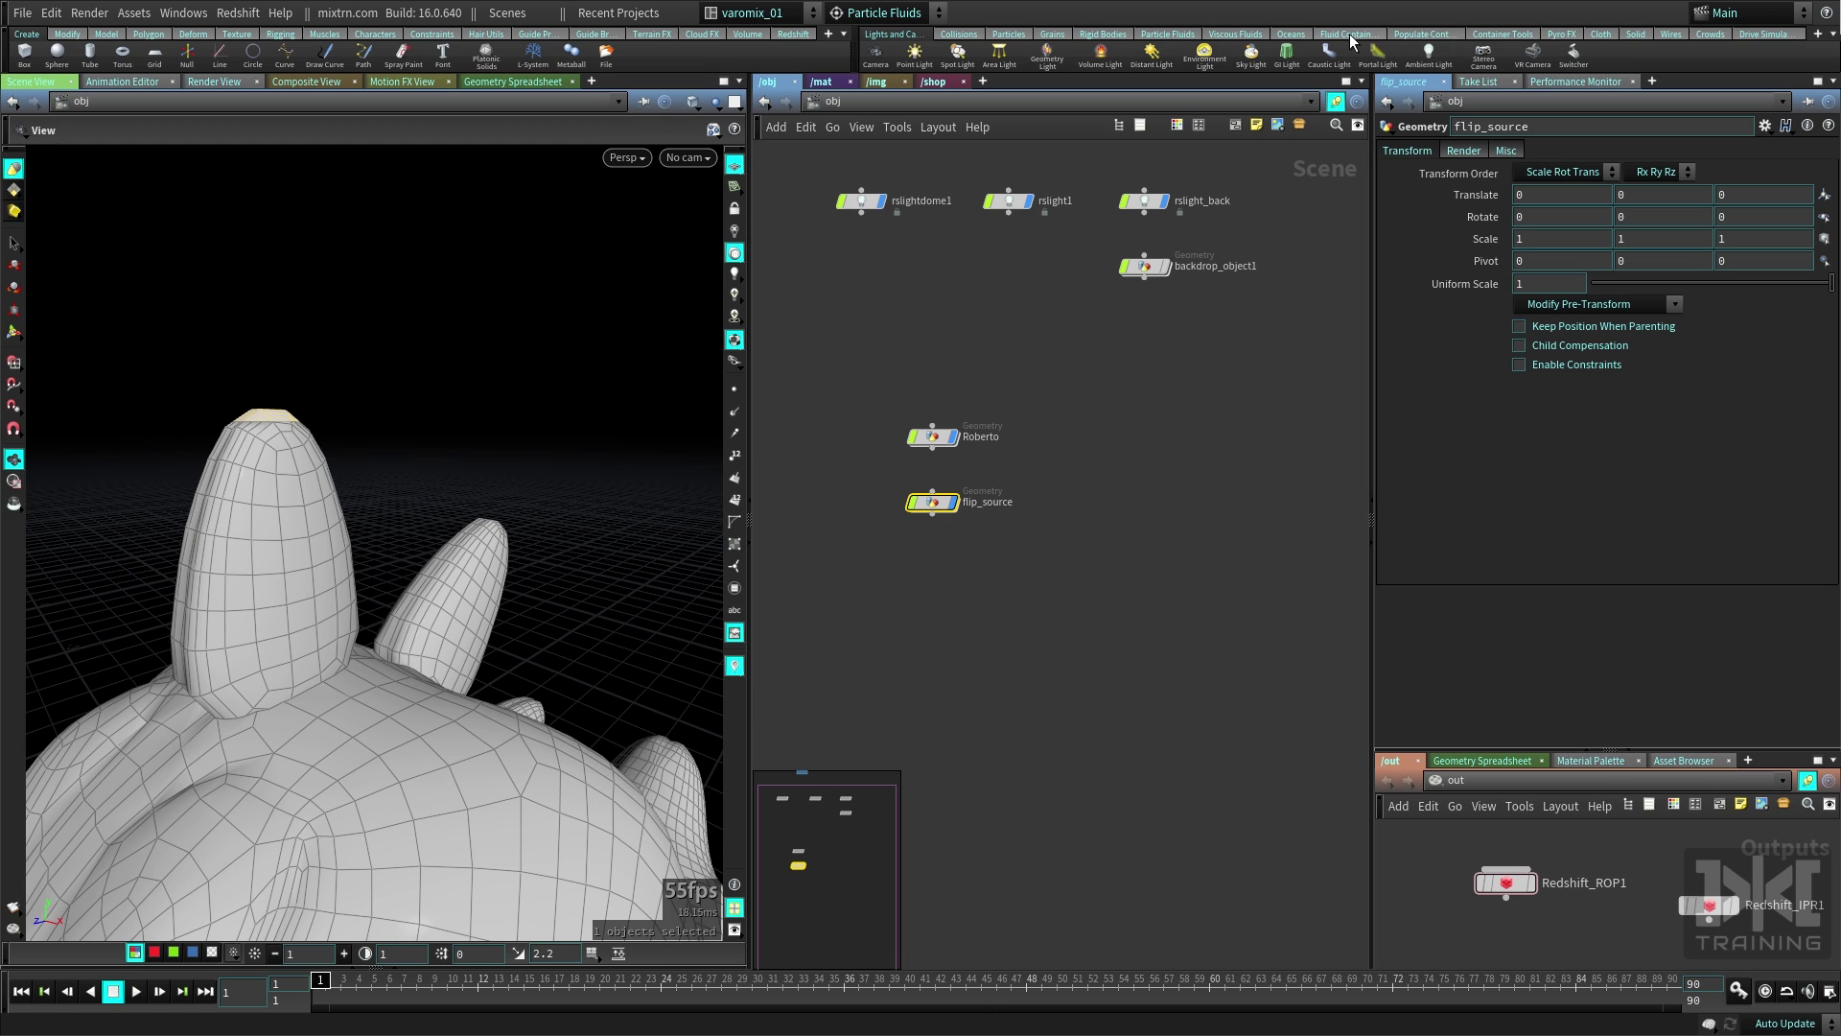
Emit particle fluid from flip_source without an existing fluid object, and examine the generated surface volume.
{"action": "left_click", "coordinate": [1168, 34]}
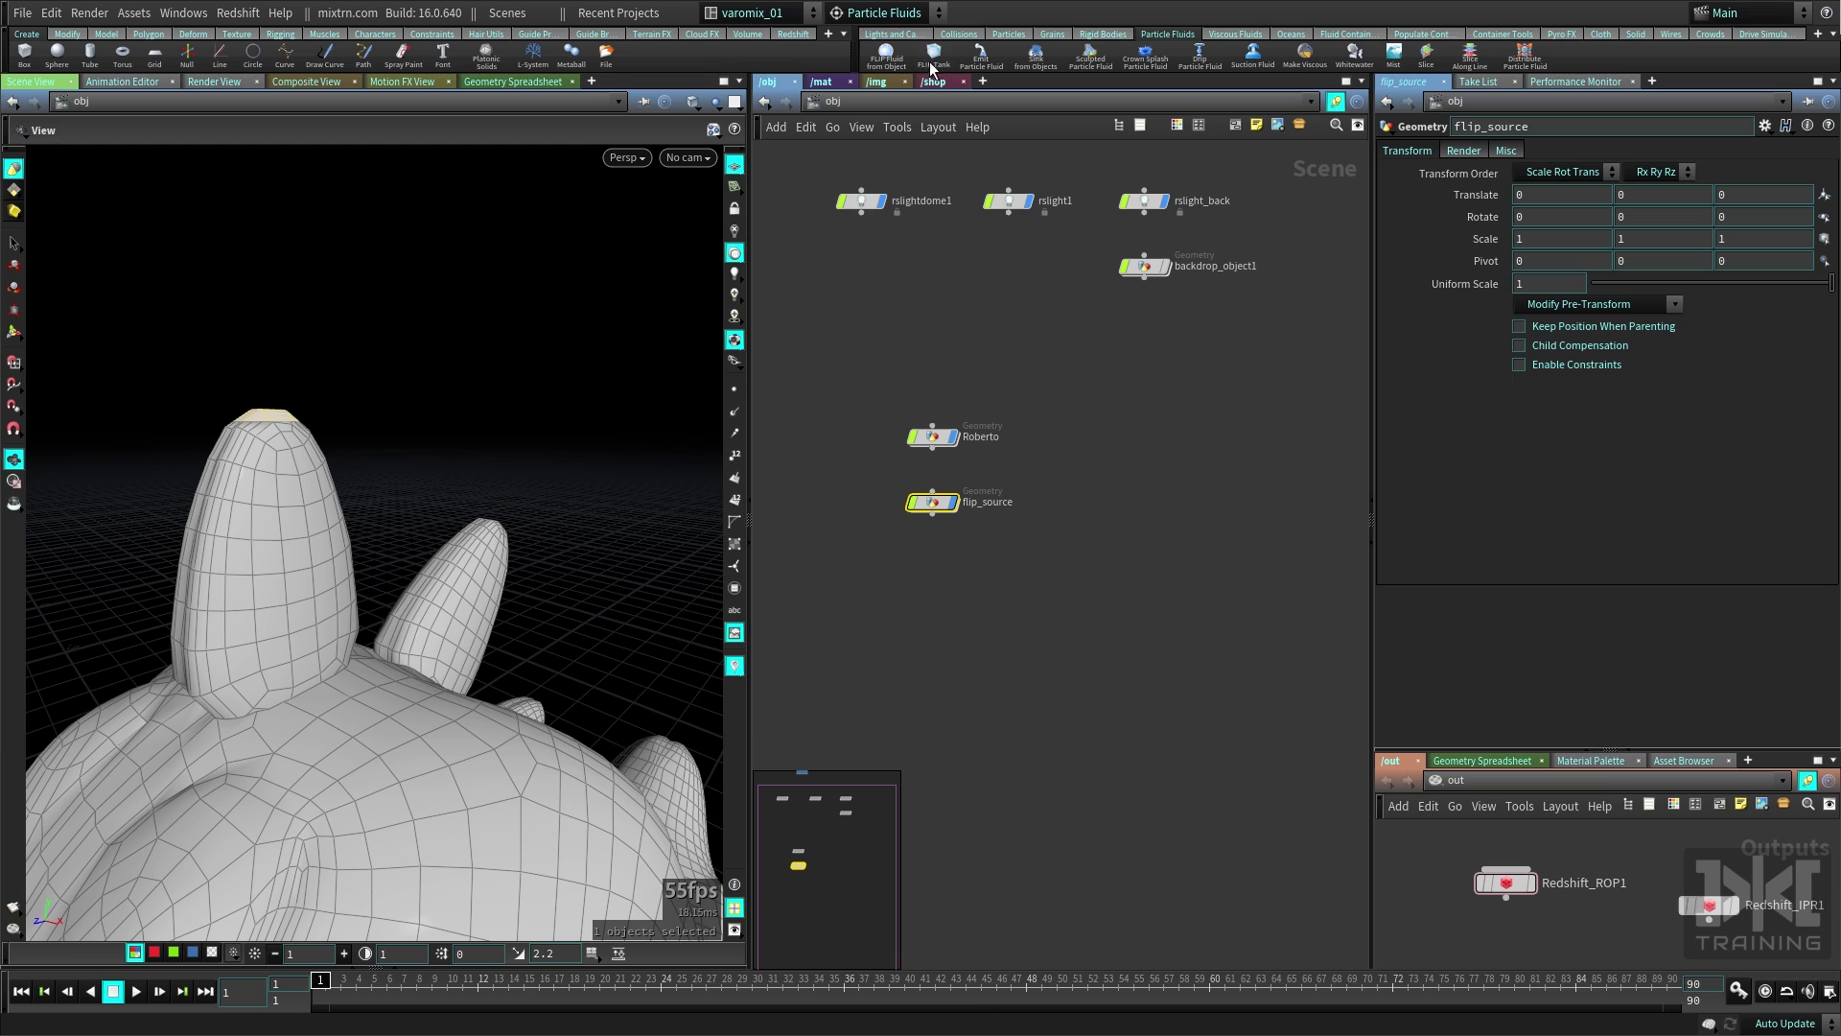
{"action": "left_click", "coordinate": [982, 57]}
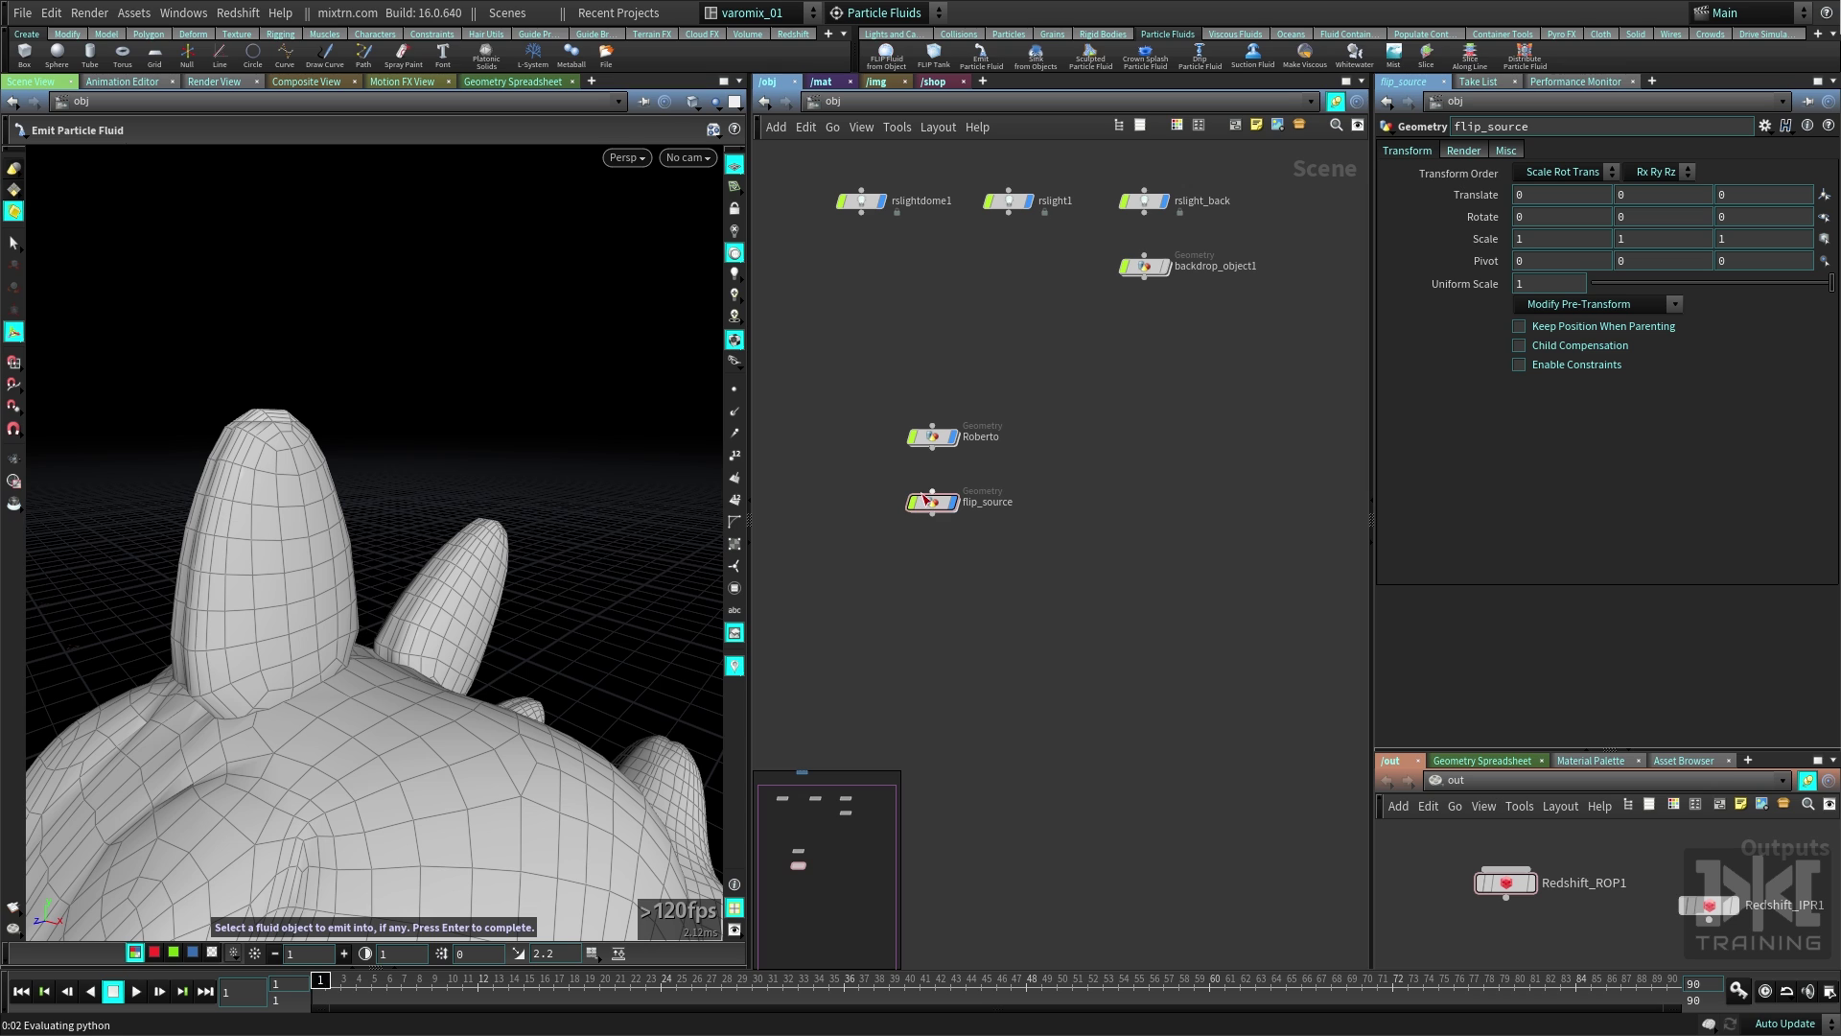
{"action": "left_click", "coordinate": [932, 502]}
{"action": "key", "text": "Return"}
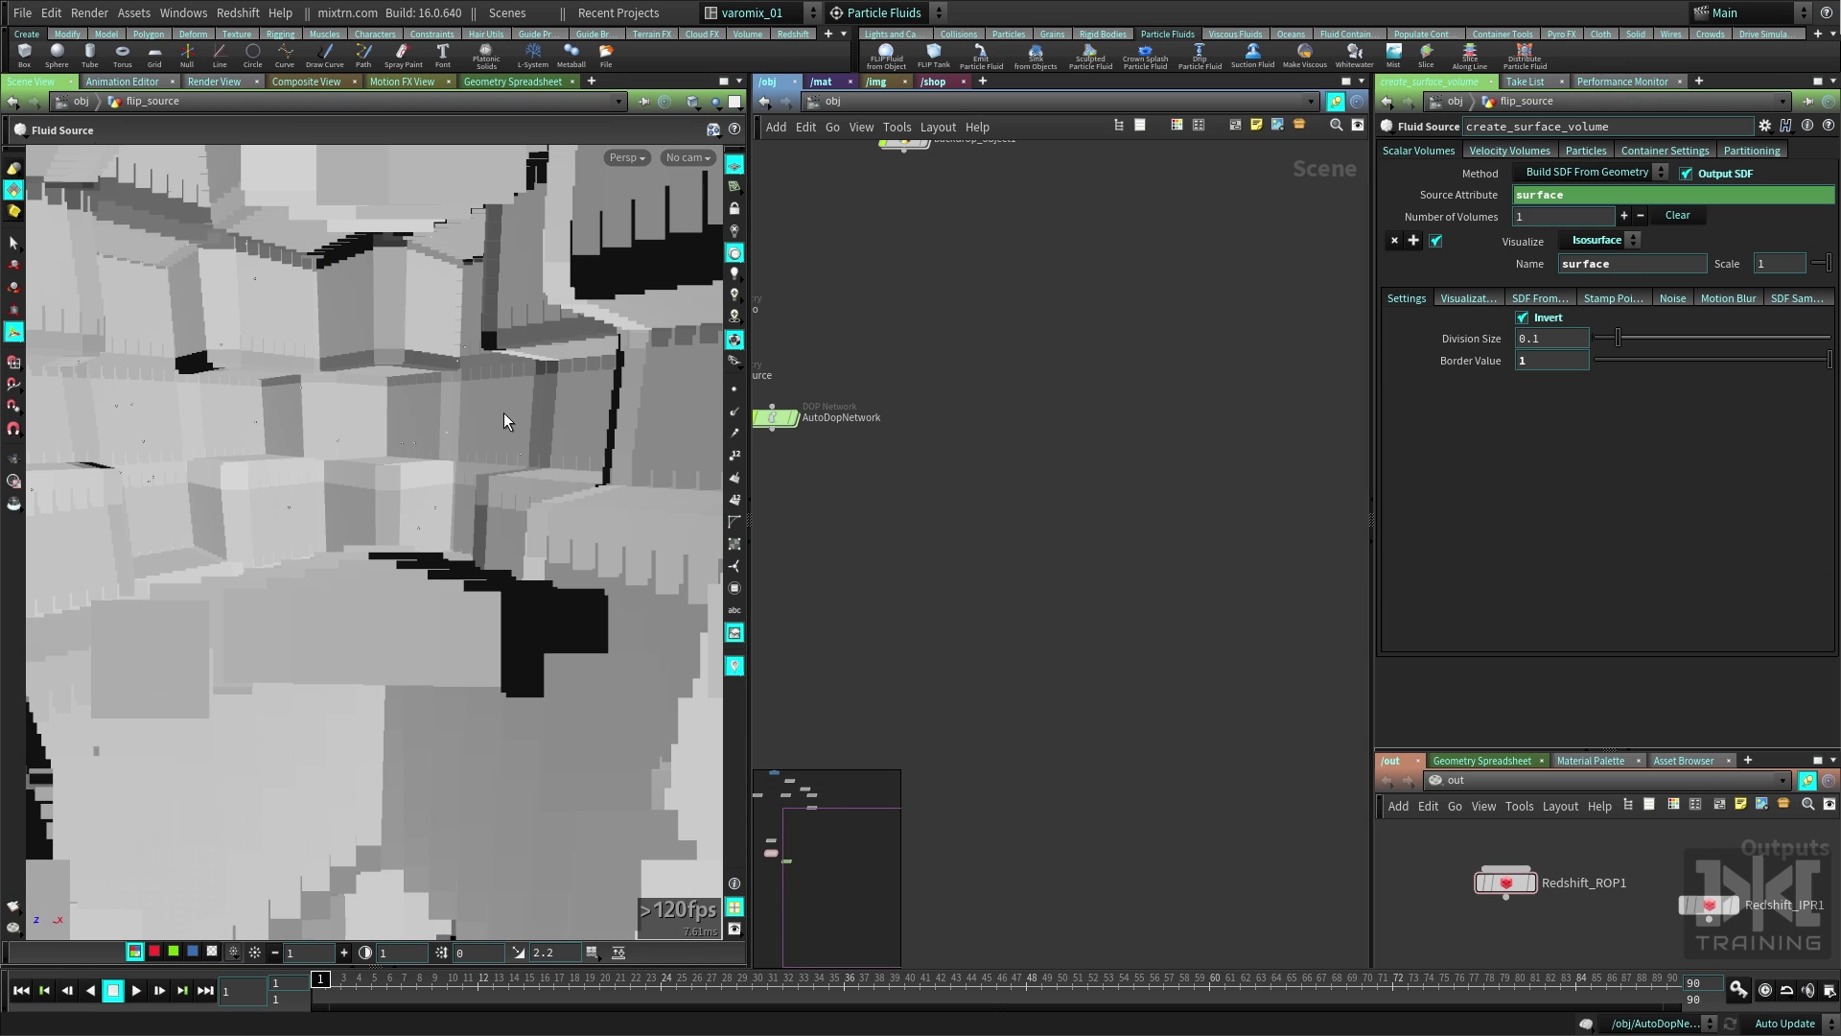
{"action": "right_click_drag", "start_coordinate": [605, 484], "coordinate": [339, 361], "text": "alt"}
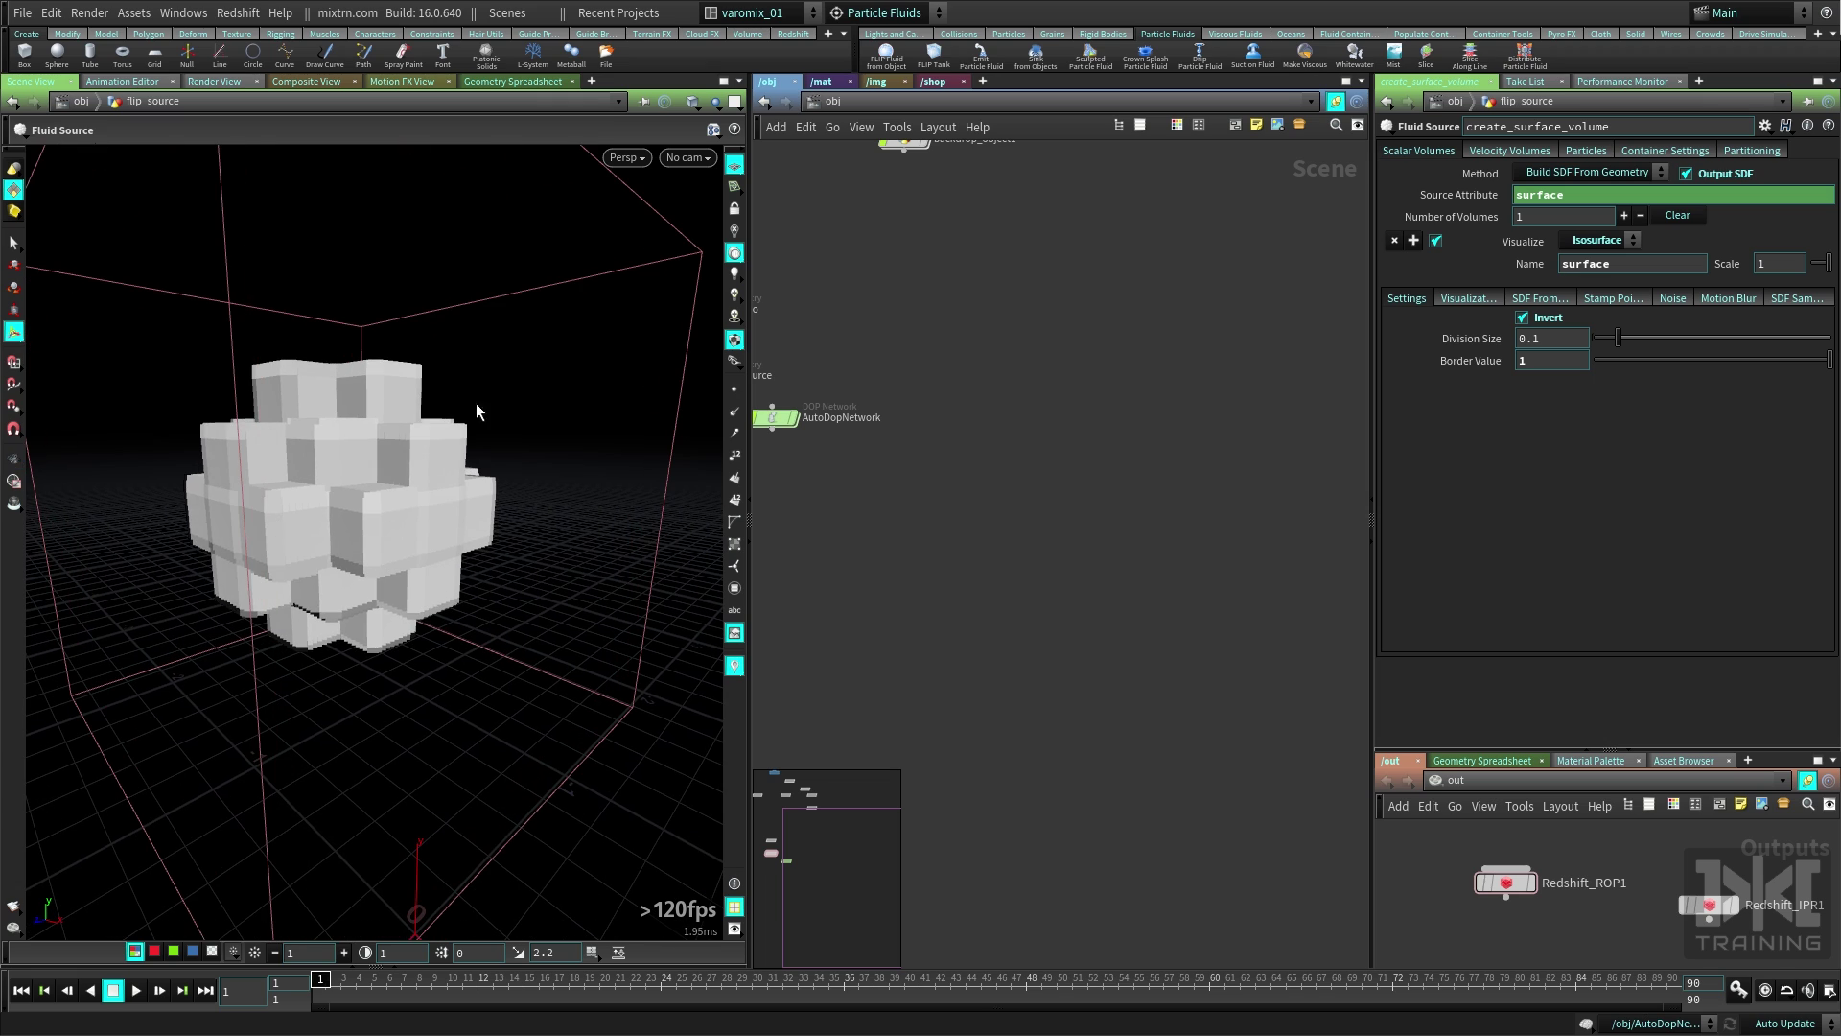
{"action": "left_click_drag", "start_coordinate": [440, 475], "coordinate": [364, 537], "text": "alt"}
{"action": "middle_click_drag", "start_coordinate": [364, 537], "coordinate": [537, 540], "text": "alt"}
{"action": "left_click_drag", "start_coordinate": [537, 540], "coordinate": [486, 568], "text": "alt"}
Arrange AutoDopNetwork below flip_source, with particle_fluid and particle_fluidinterior in a row beside it.
{"action": "middle_click_drag", "start_coordinate": [844, 508], "coordinate": [1054, 548]}
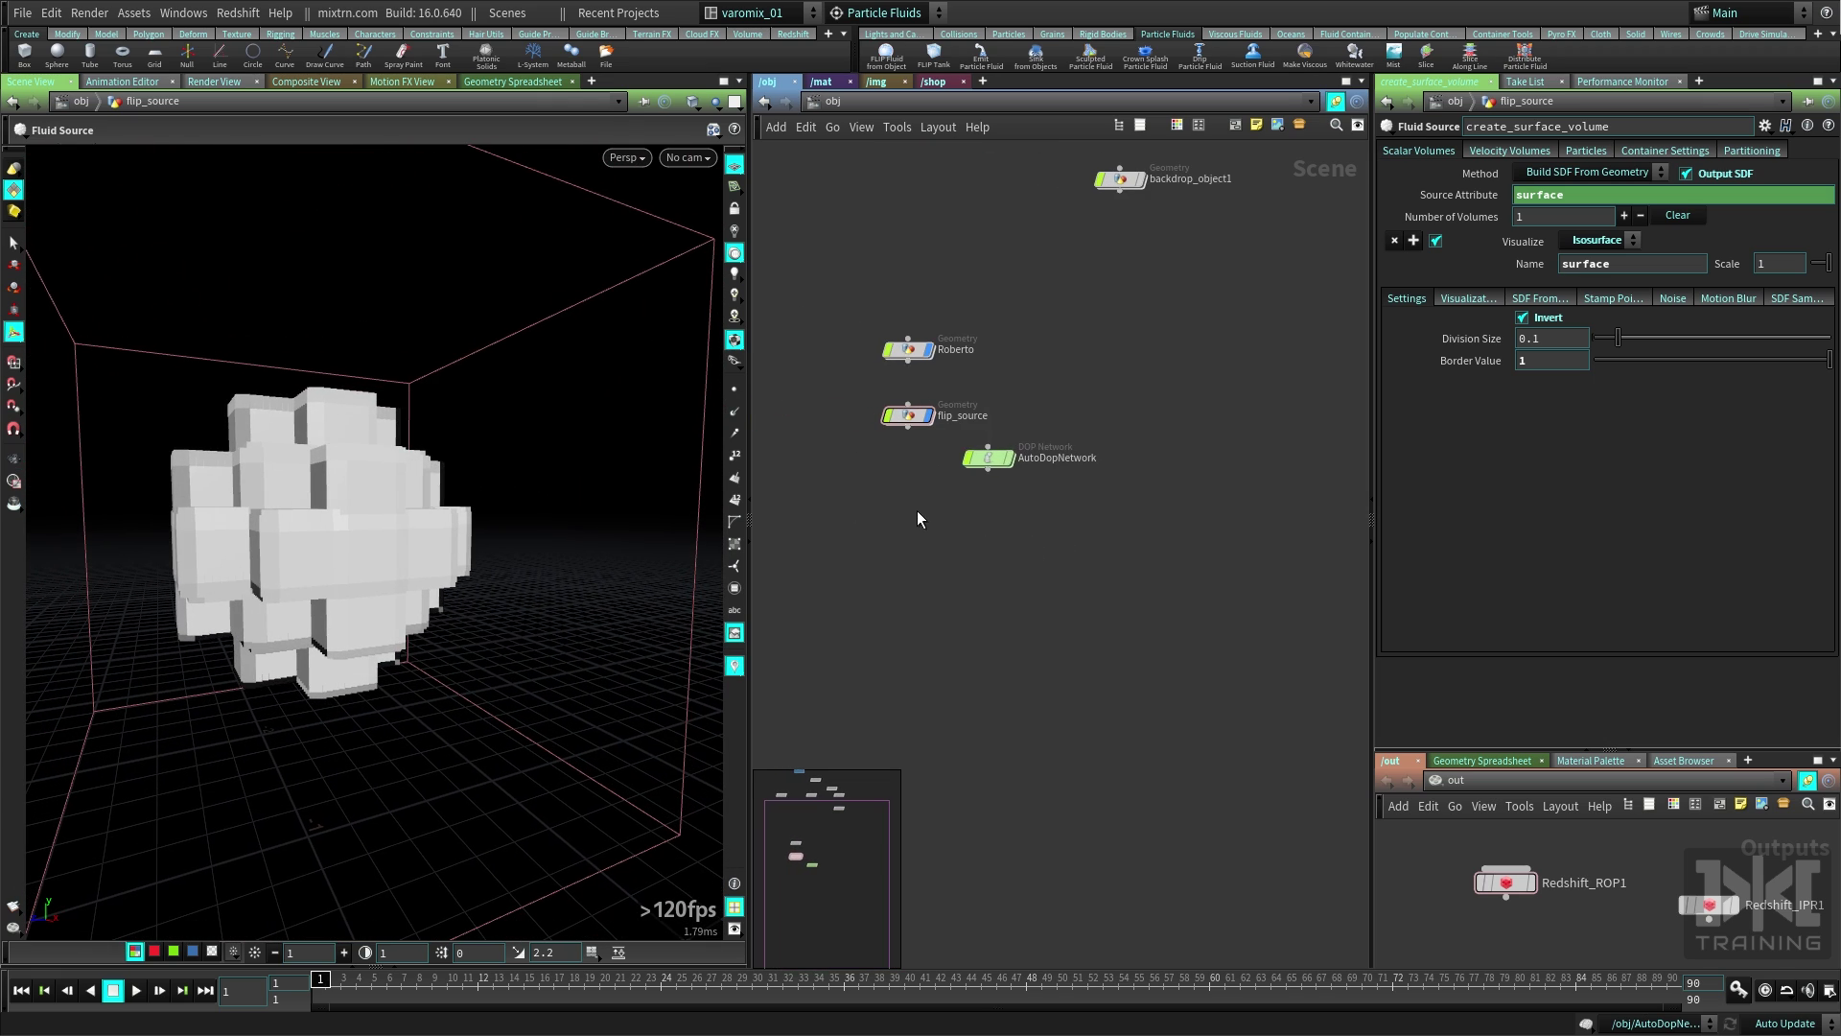
{"action": "left_click_drag", "start_coordinate": [990, 460], "coordinate": [927, 489]}
{"action": "left_click", "coordinate": [1021, 479]}
{"action": "key", "text": "h"}
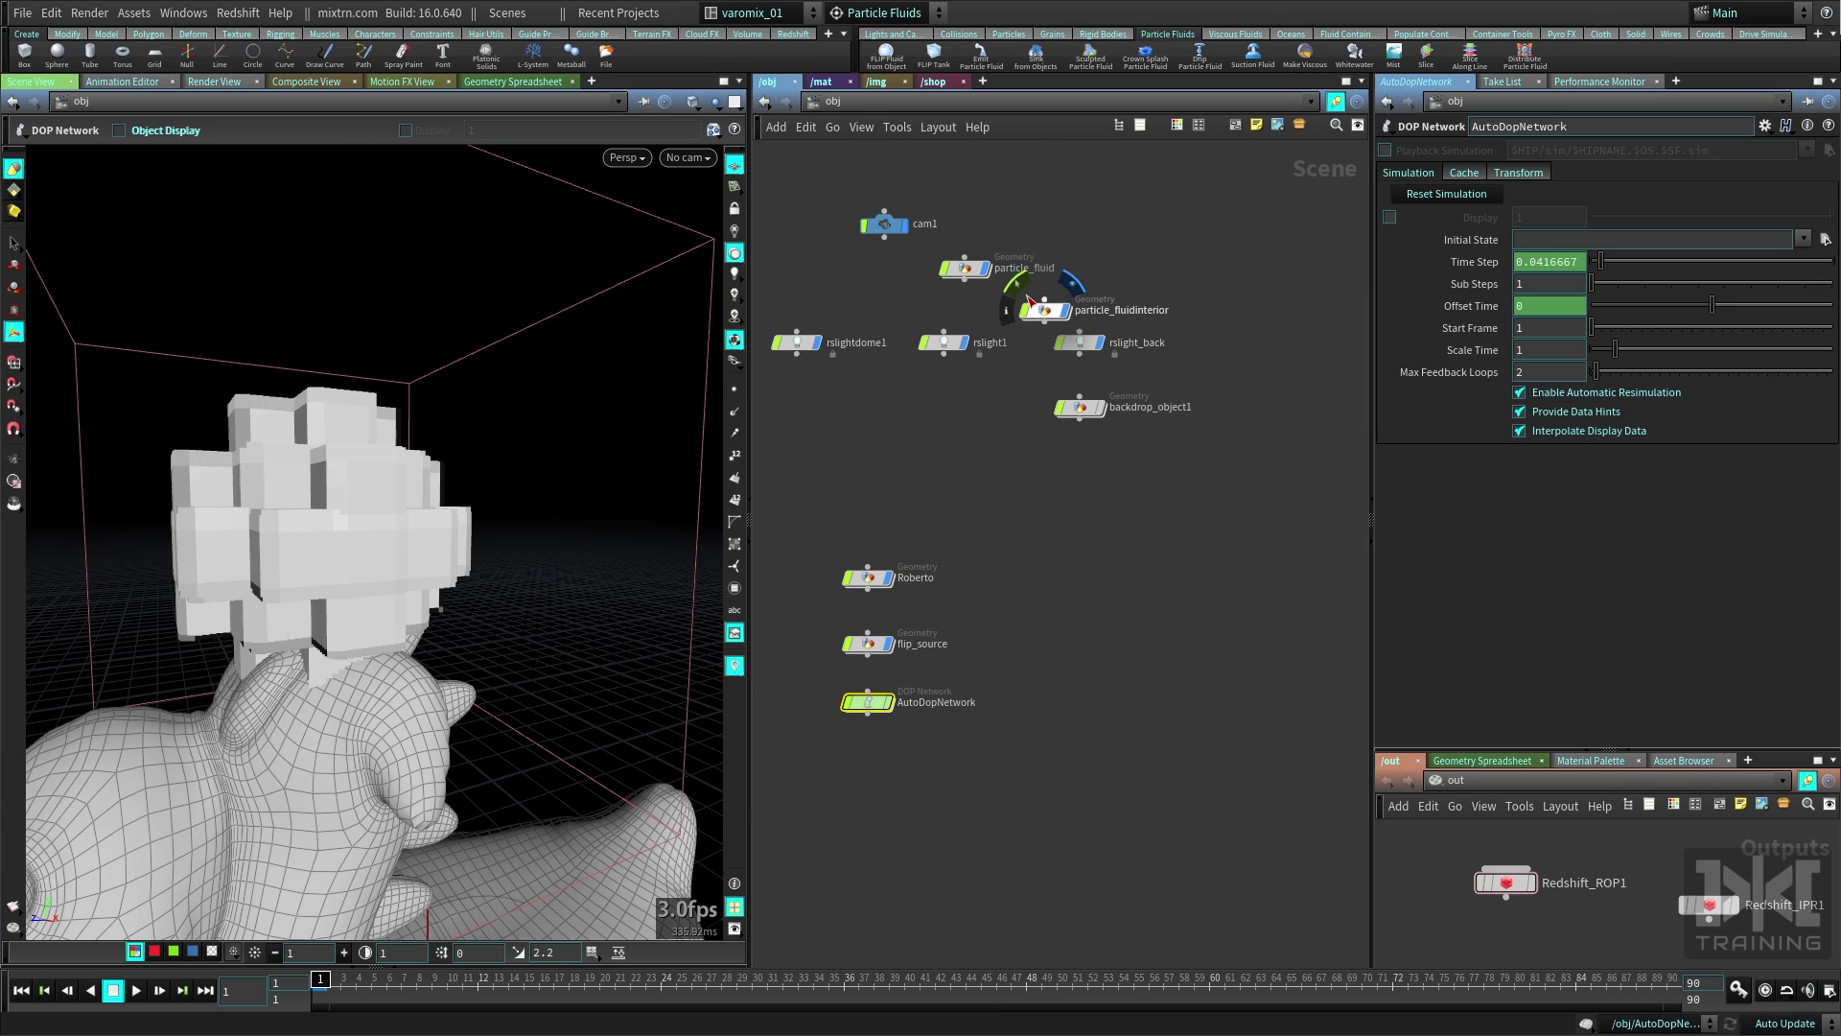
{"action": "left_click_drag", "start_coordinate": [966, 269], "coordinate": [1063, 709]}
{"action": "left_click_drag", "start_coordinate": [1046, 310], "coordinate": [1228, 705]}
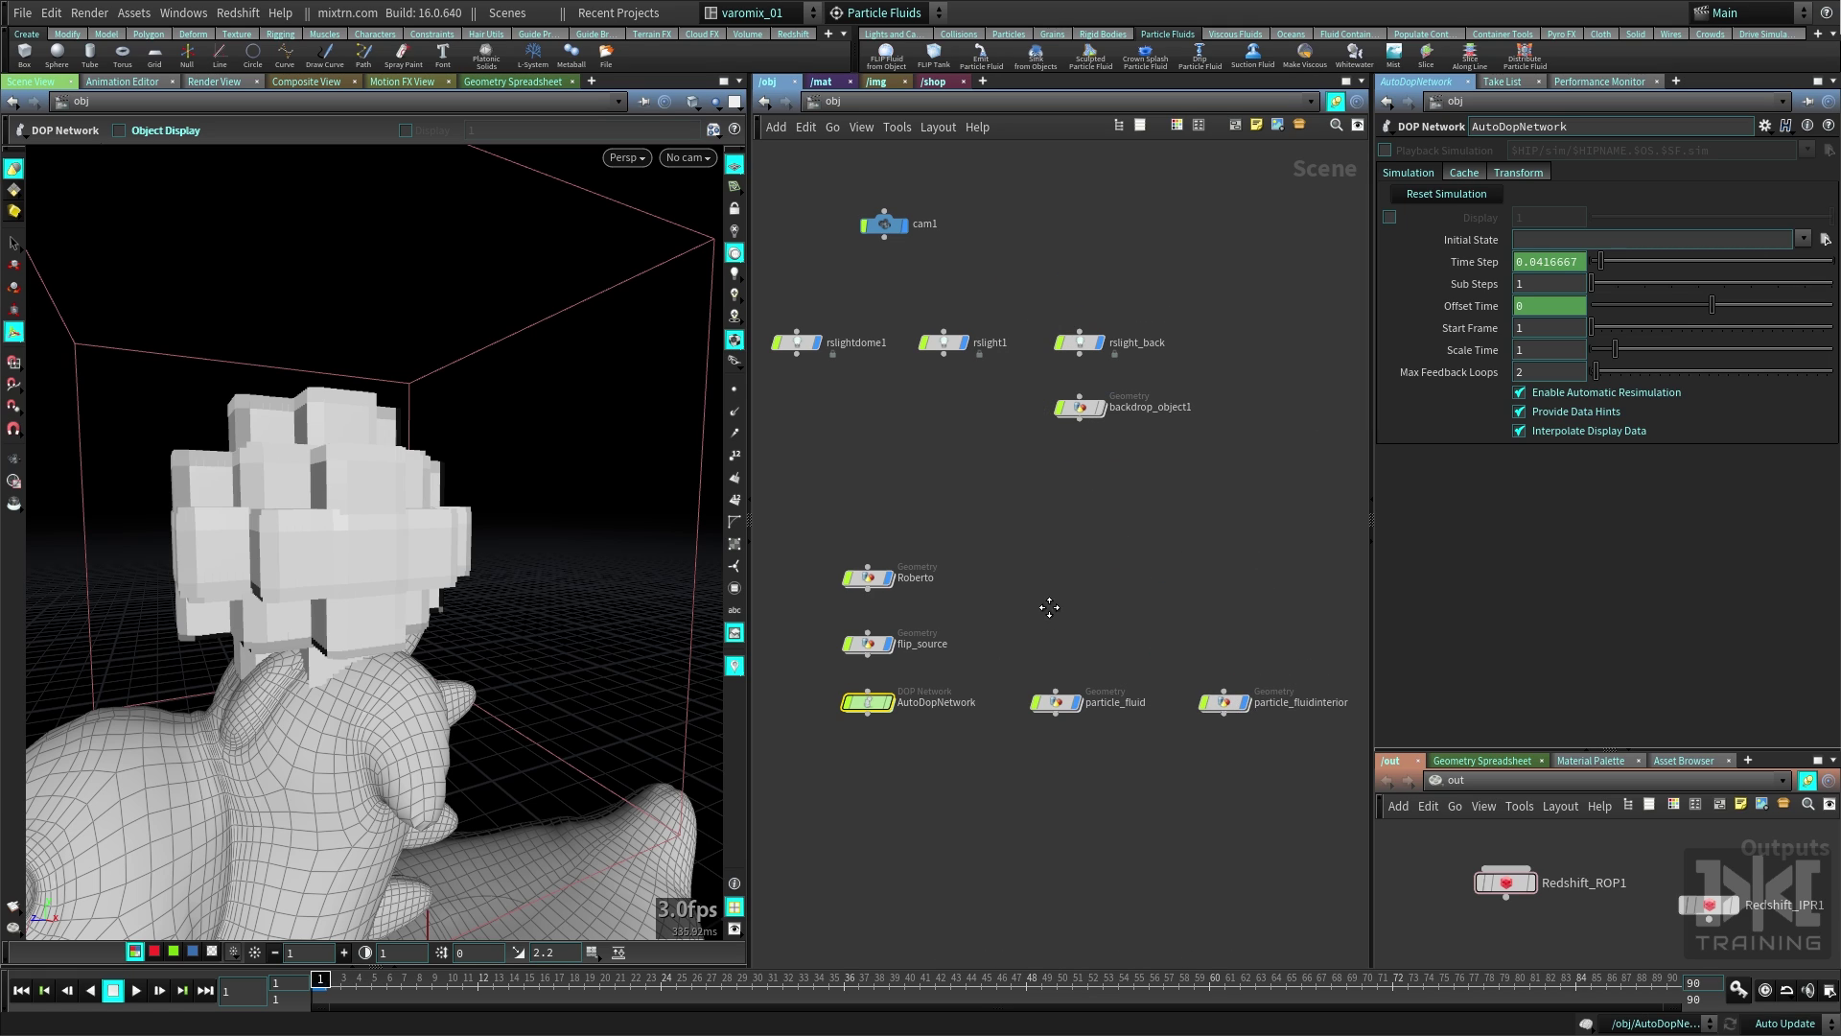
Open AutoDopNetwork, play the simulation briefly, and lay out all its nodes automatically.
{"action": "middle_click_drag", "start_coordinate": [1048, 606], "coordinate": [1035, 394]}
{"action": "scroll", "coordinate": [1036, 394], "scroll_direction": "up", "scroll_amount": 1}
{"action": "middle_click_drag", "start_coordinate": [976, 586], "coordinate": [1068, 592]}
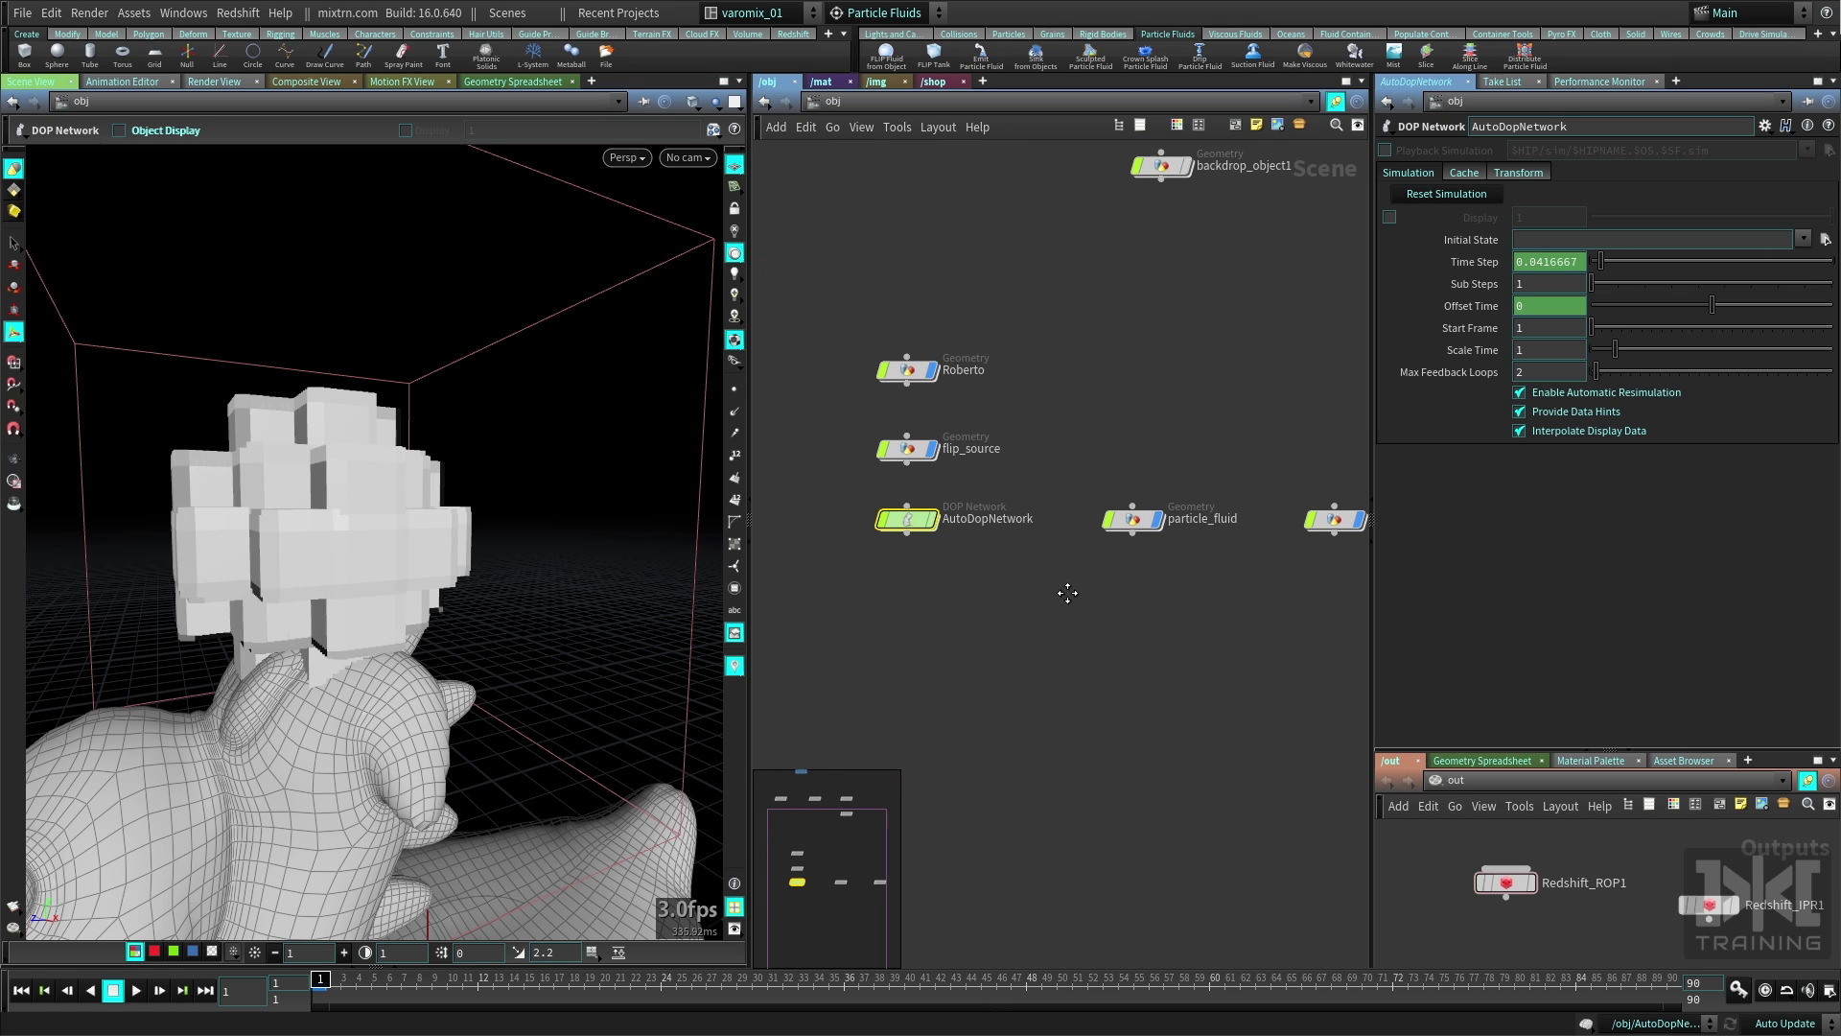
{"action": "double_click", "coordinate": [908, 518]}
{"action": "key", "text": "Up"}
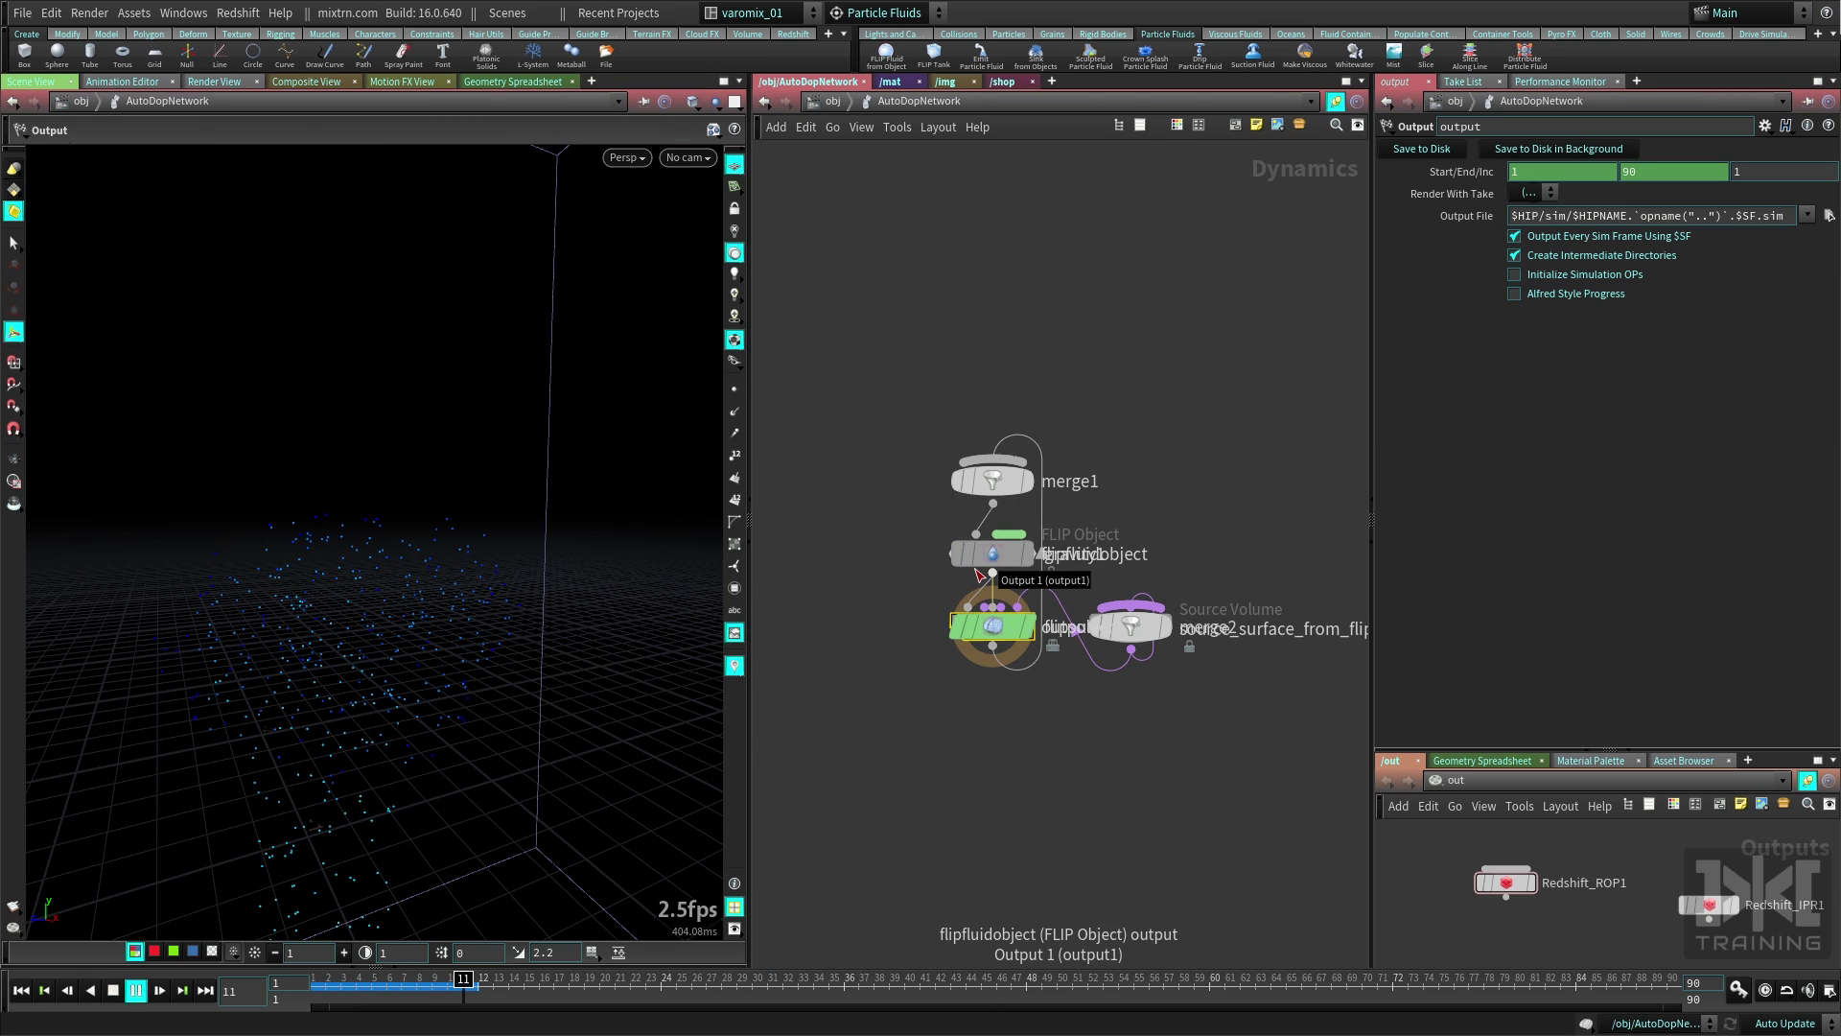
{"action": "key", "text": "Up"}
{"action": "left_click", "coordinate": [1049, 752]}
{"action": "key", "text": "l"}
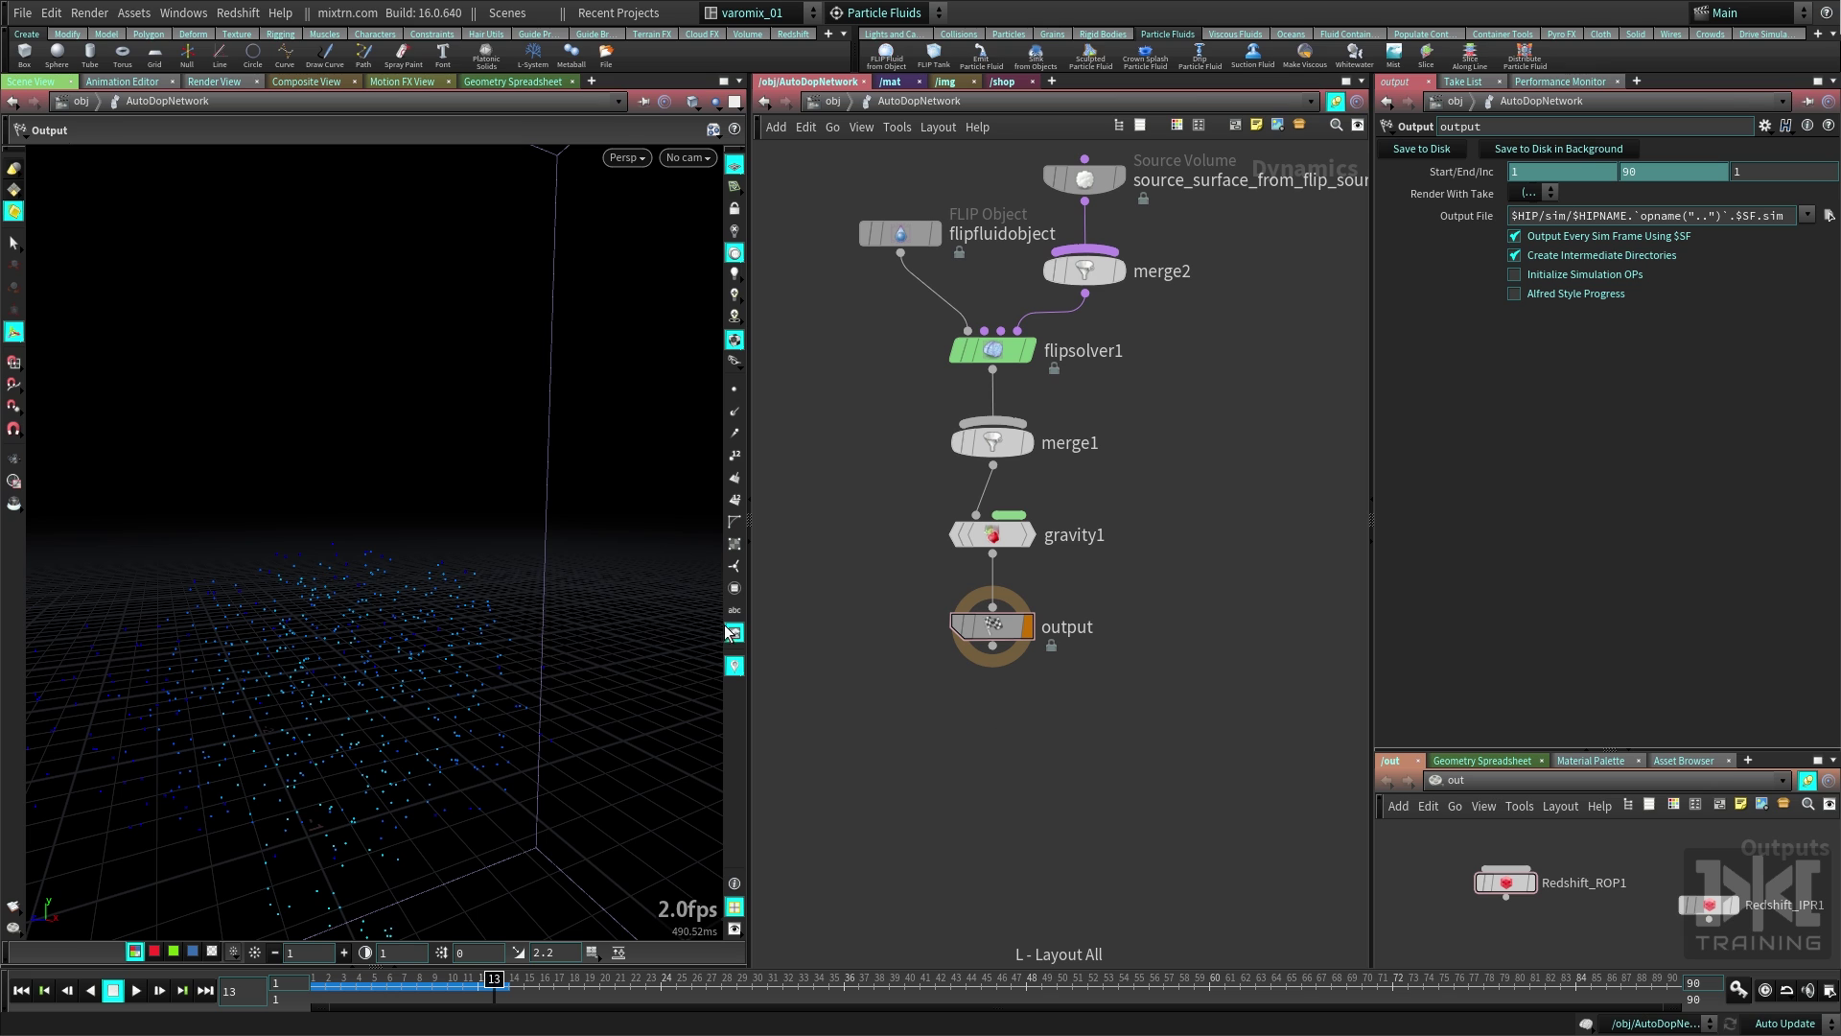
Replay the particle fluid simulation from frame 1 and examine how the particles fall around the toy.
{"action": "left_click_drag", "start_coordinate": [384, 671], "coordinate": [419, 687], "text": "alt"}
{"action": "middle_click_drag", "start_coordinate": [420, 687], "coordinate": [423, 660], "text": "alt"}
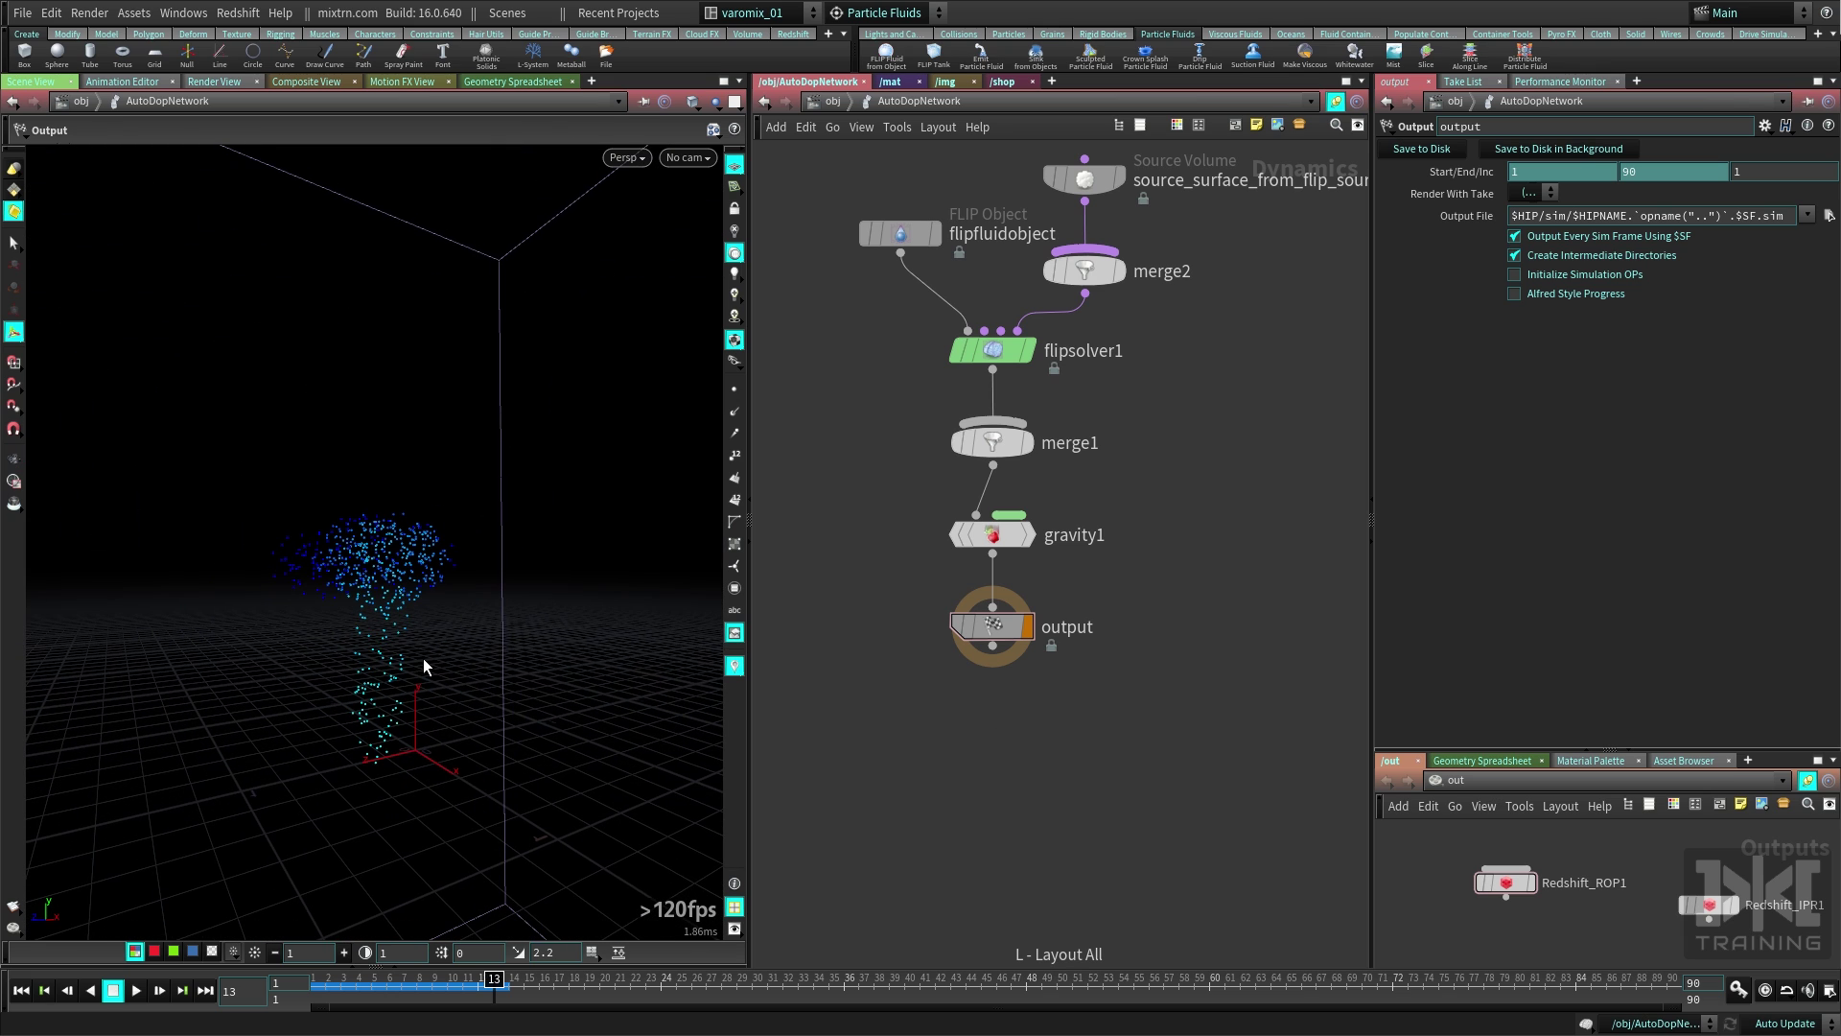
{"action": "key", "text": "ctrl+Up"}
{"action": "key", "text": "Up"}
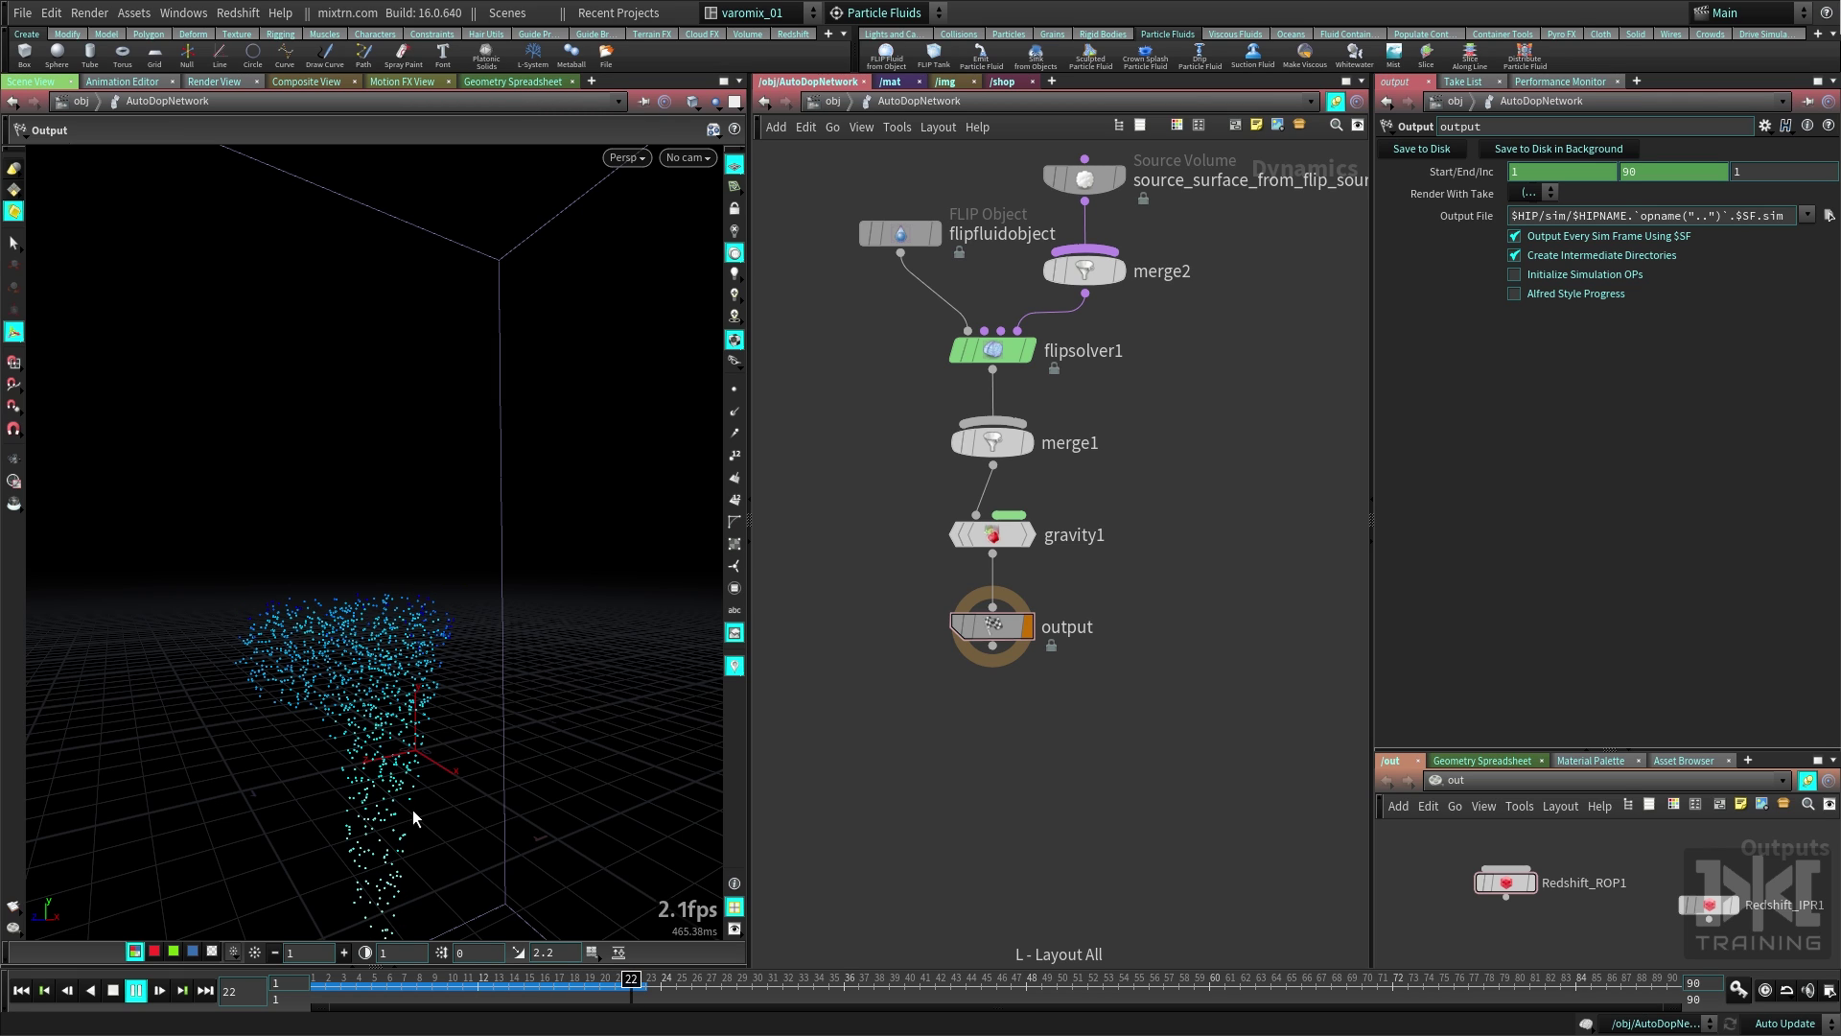
{"action": "key", "text": "ctrl+Up"}
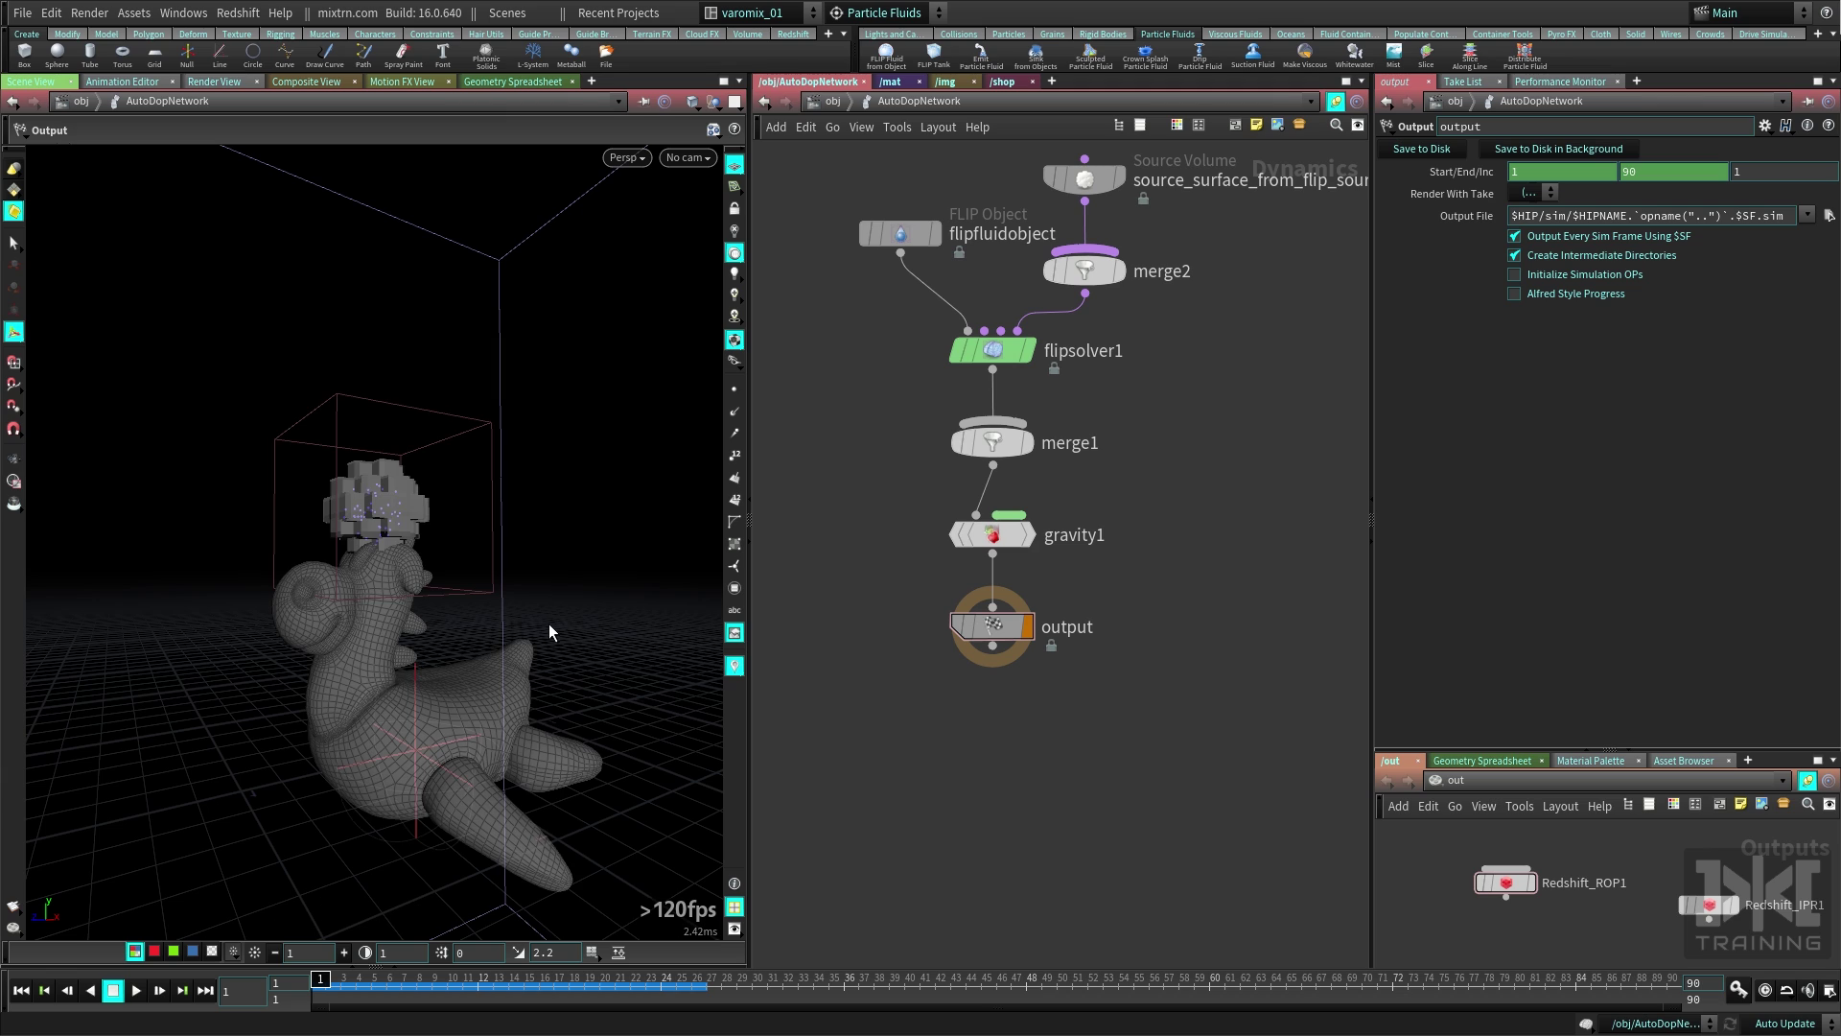
{"action": "key", "text": "Up"}
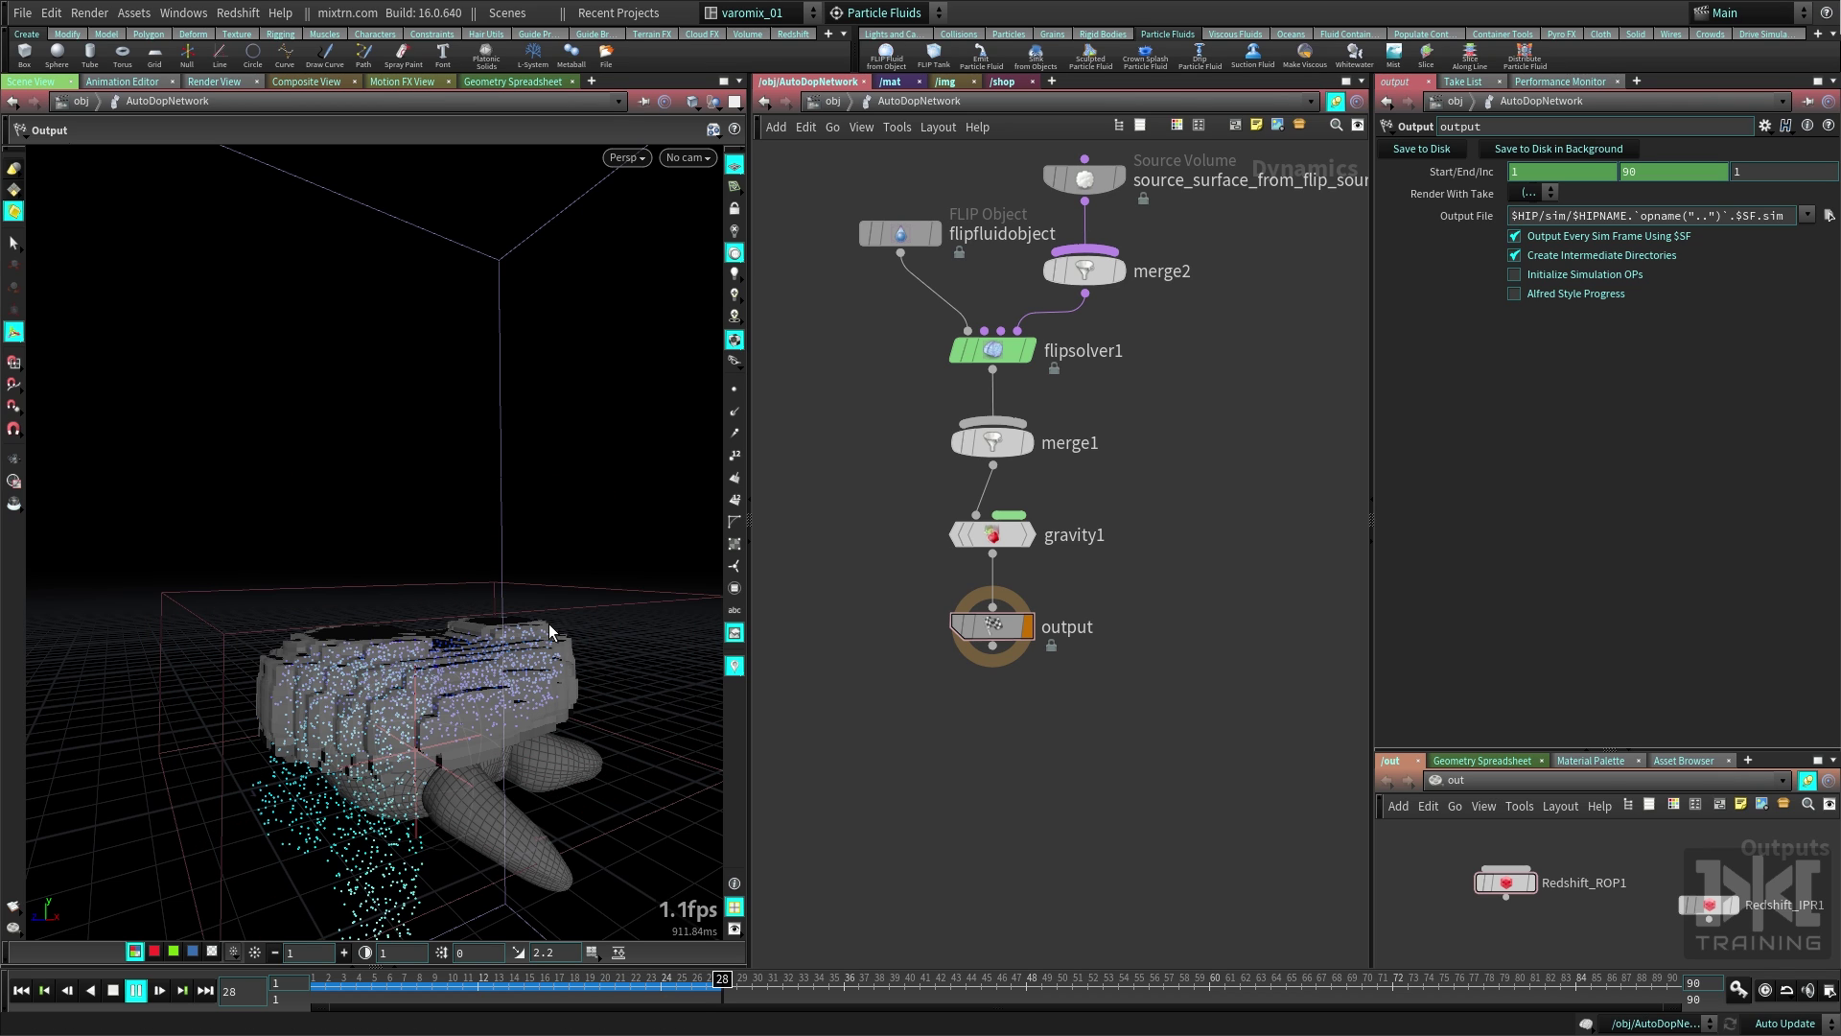
Stop the simulation playback, return to the object-level network and hide the shelf dock.
{"action": "key", "text": "Escape"}
{"action": "middle_click_drag", "start_coordinate": [1205, 351], "coordinate": [1170, 528]}
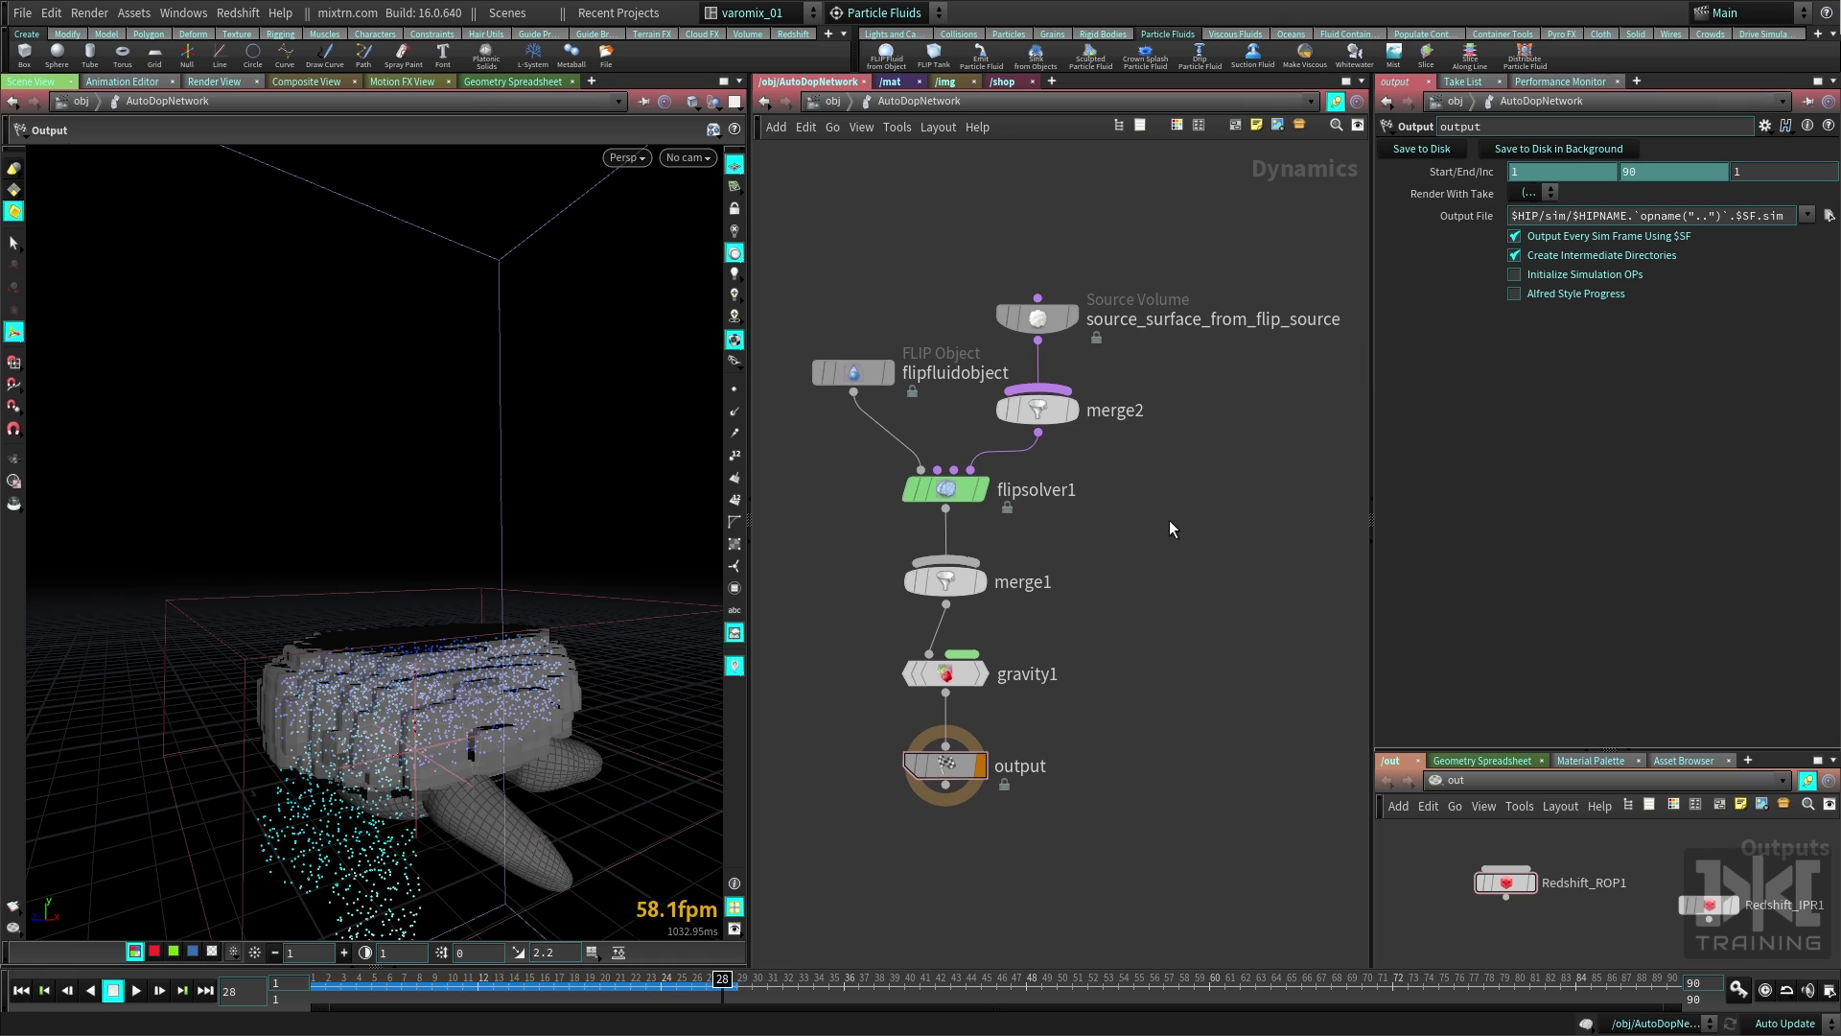
{"action": "key", "text": "u"}
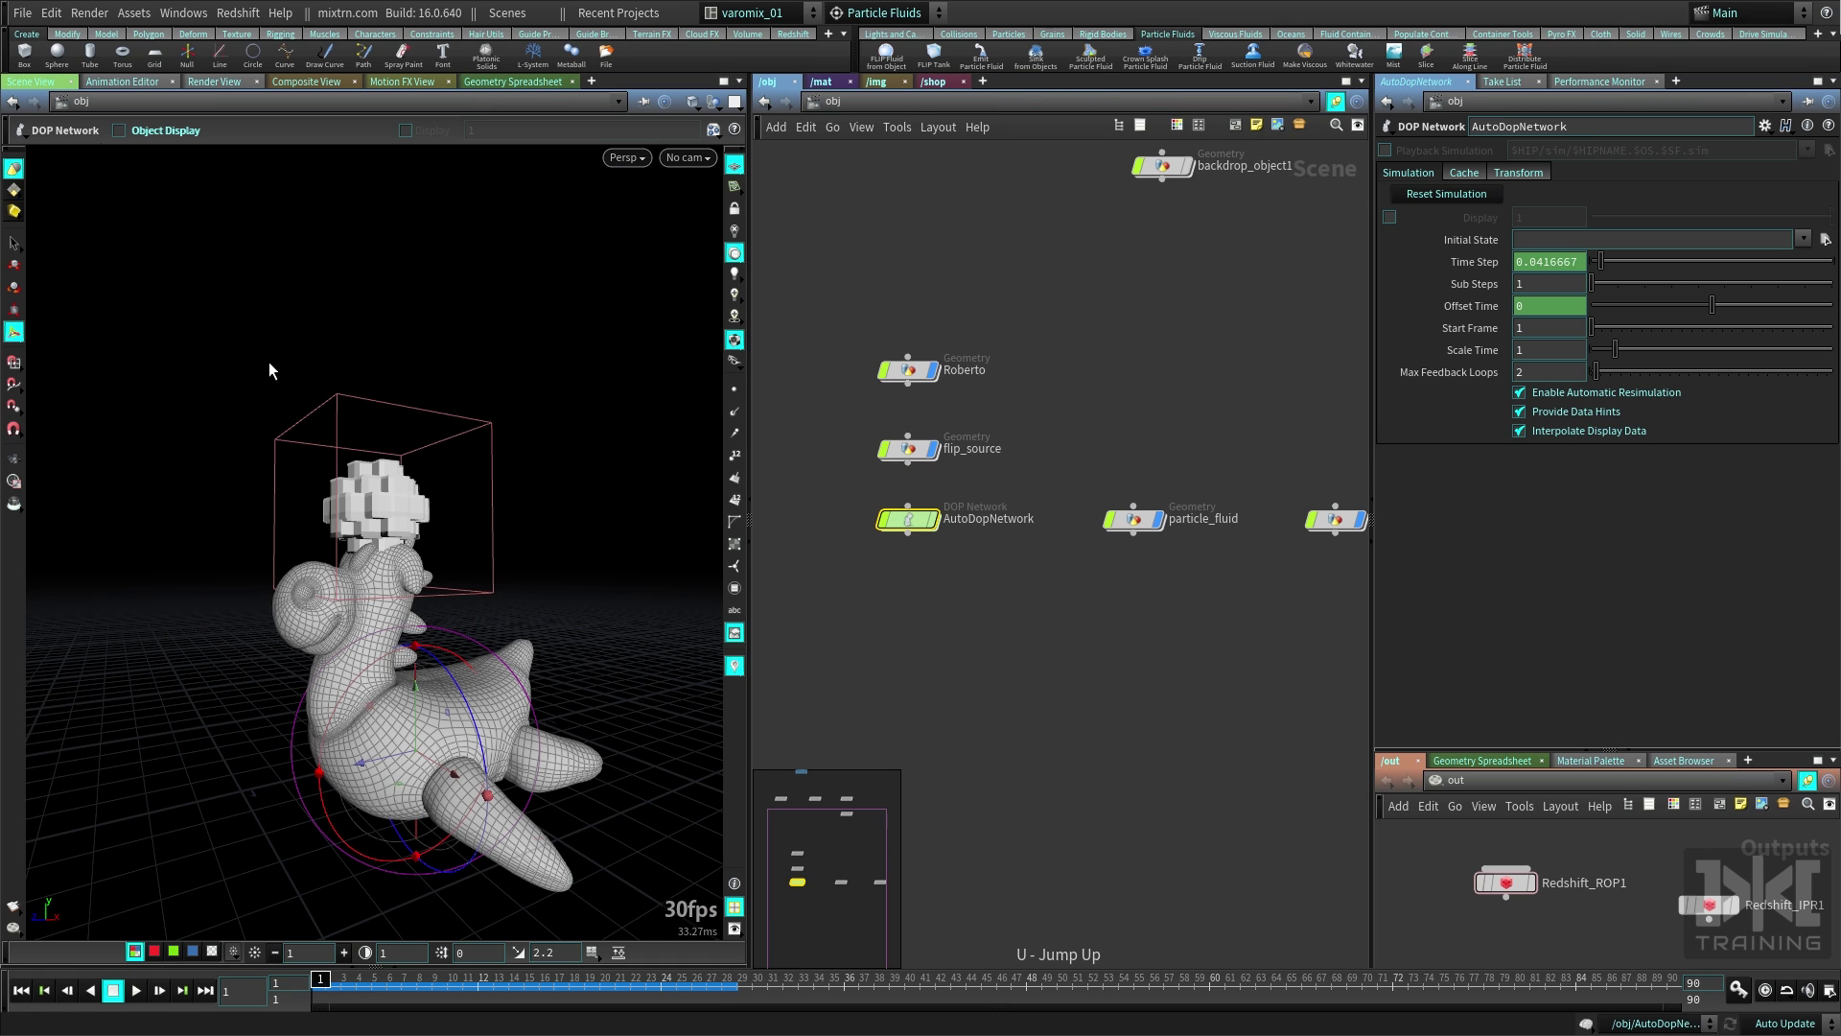
{"action": "left_click", "coordinate": [12, 60]}
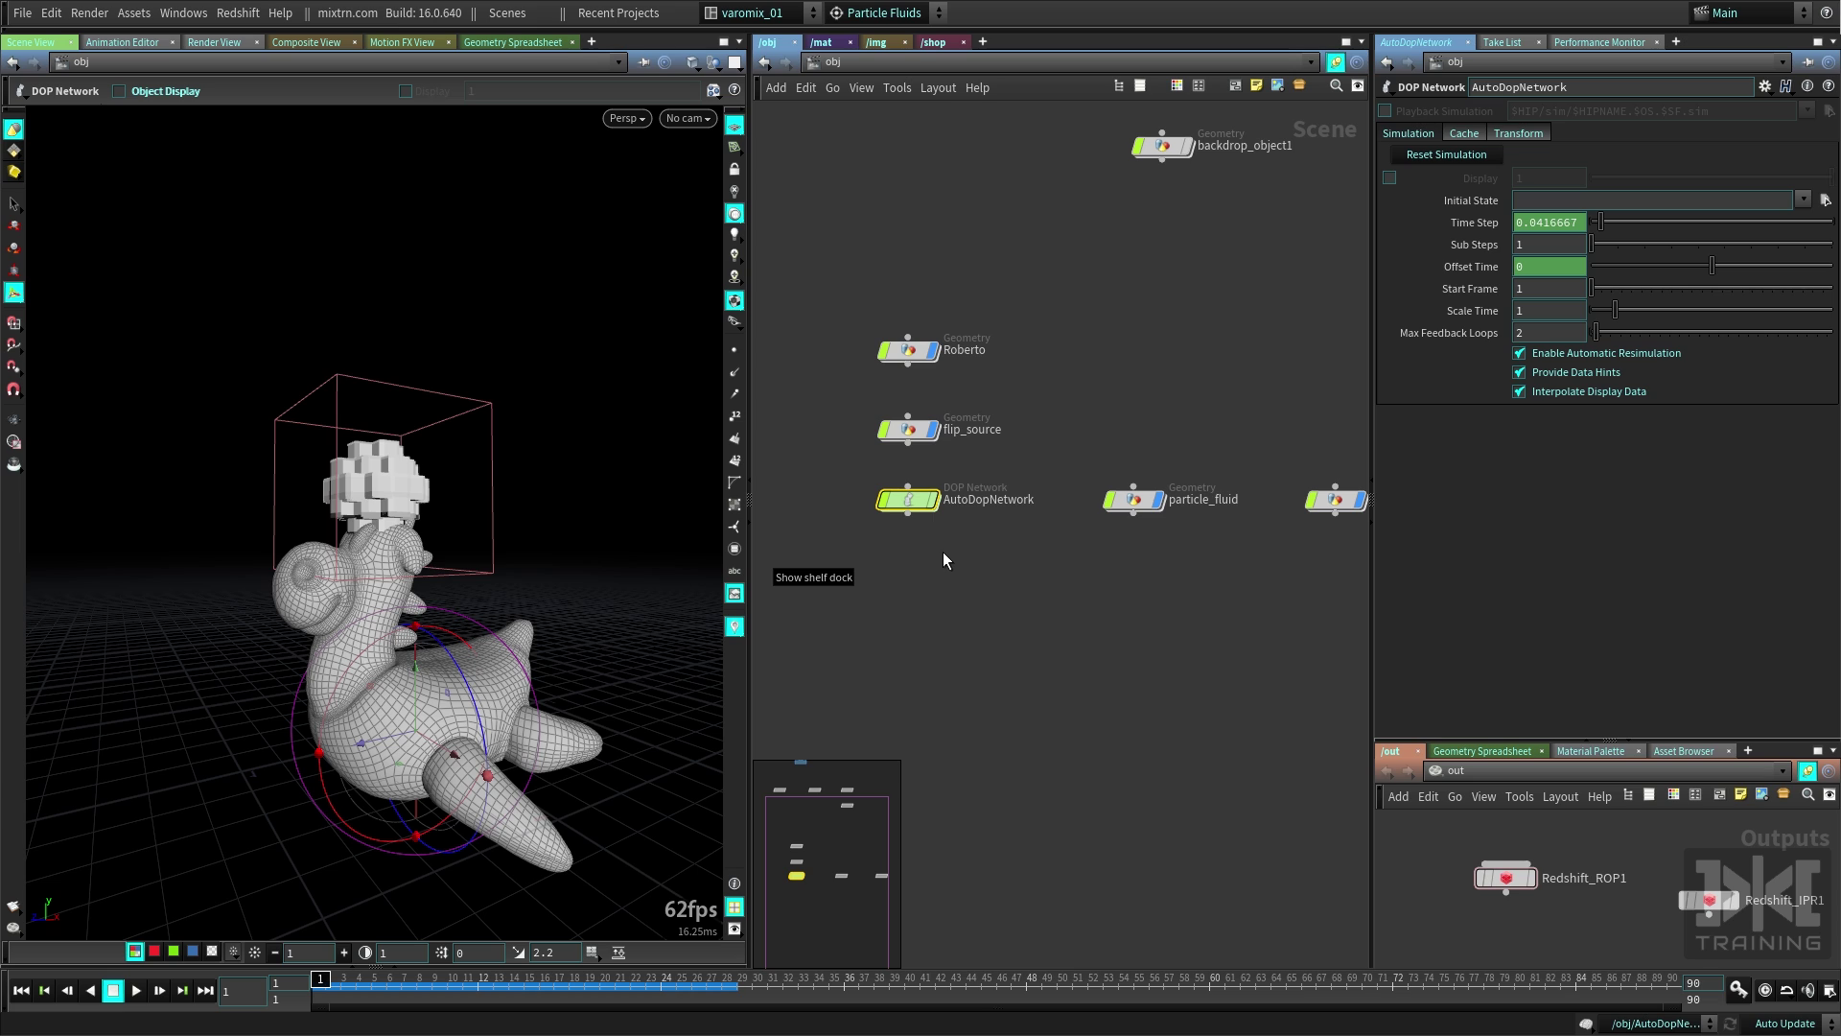
{"action": "middle_click_drag", "start_coordinate": [924, 547], "coordinate": [1004, 670]}
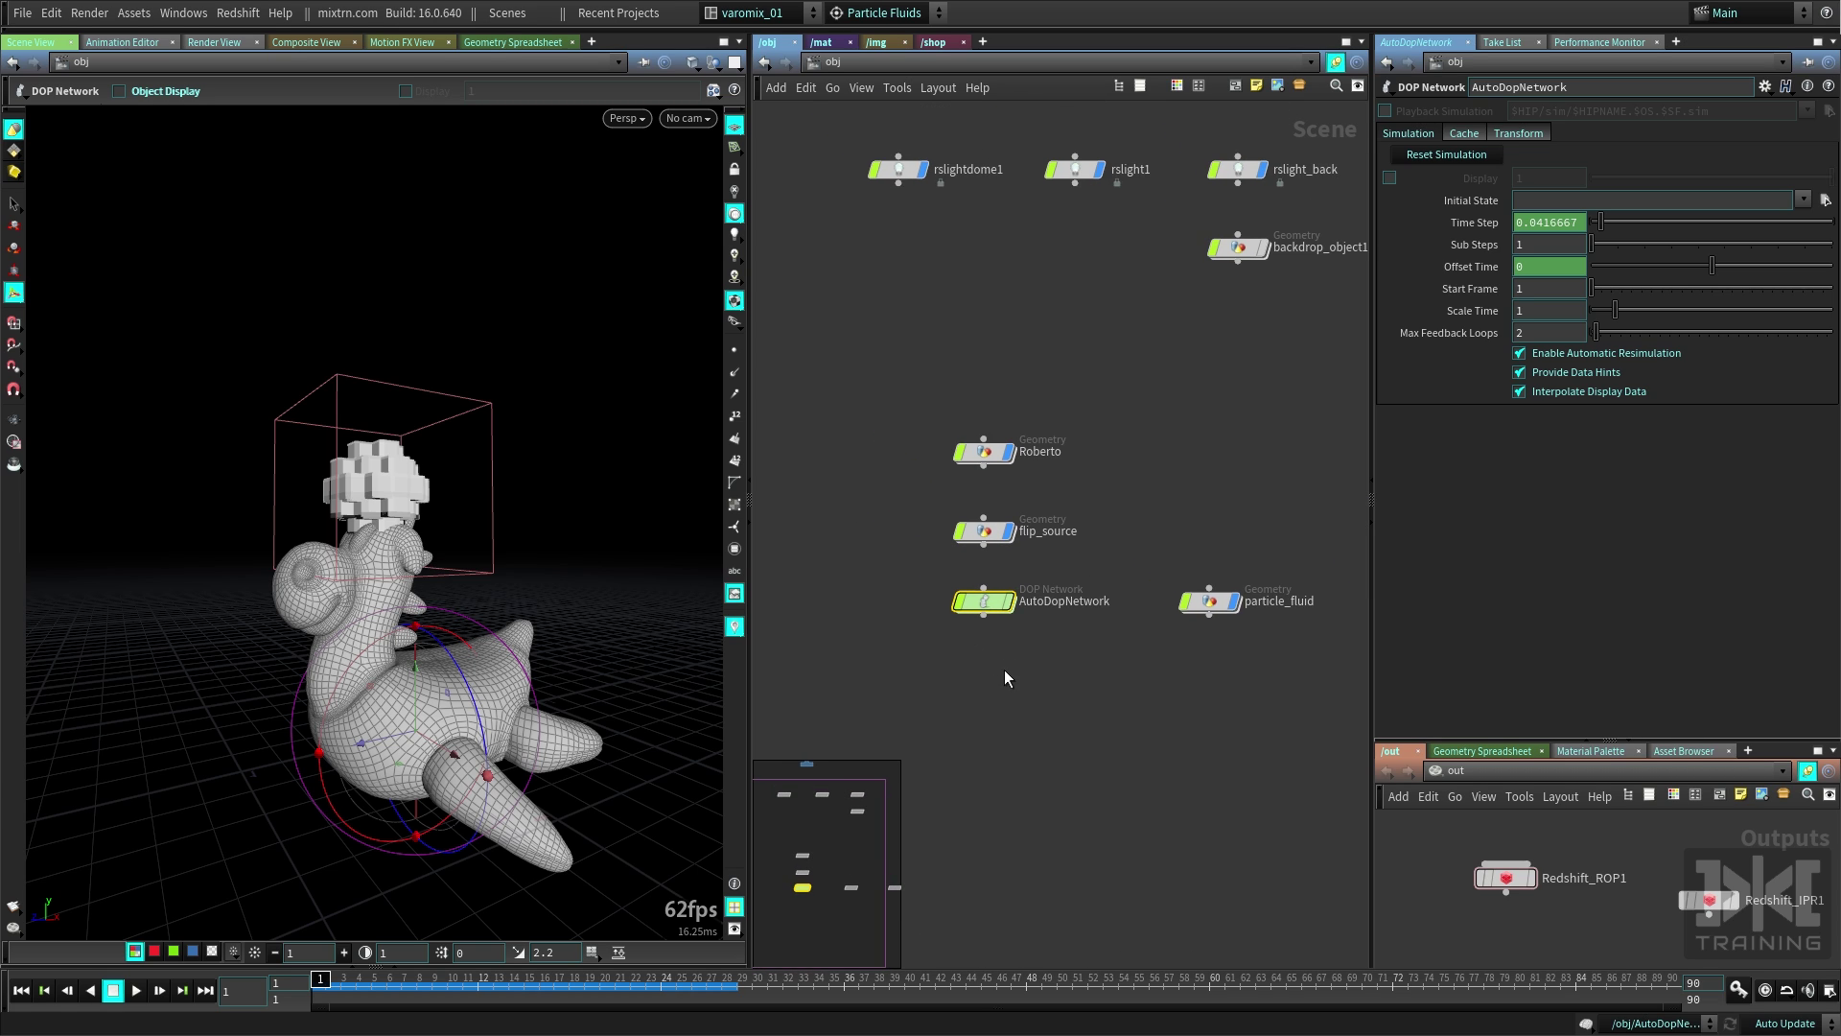
{"action": "scroll", "coordinate": [1007, 670], "scroll_direction": "up", "scroll_amount": 3}
{"action": "mouse_move", "coordinate": [969, 565]}
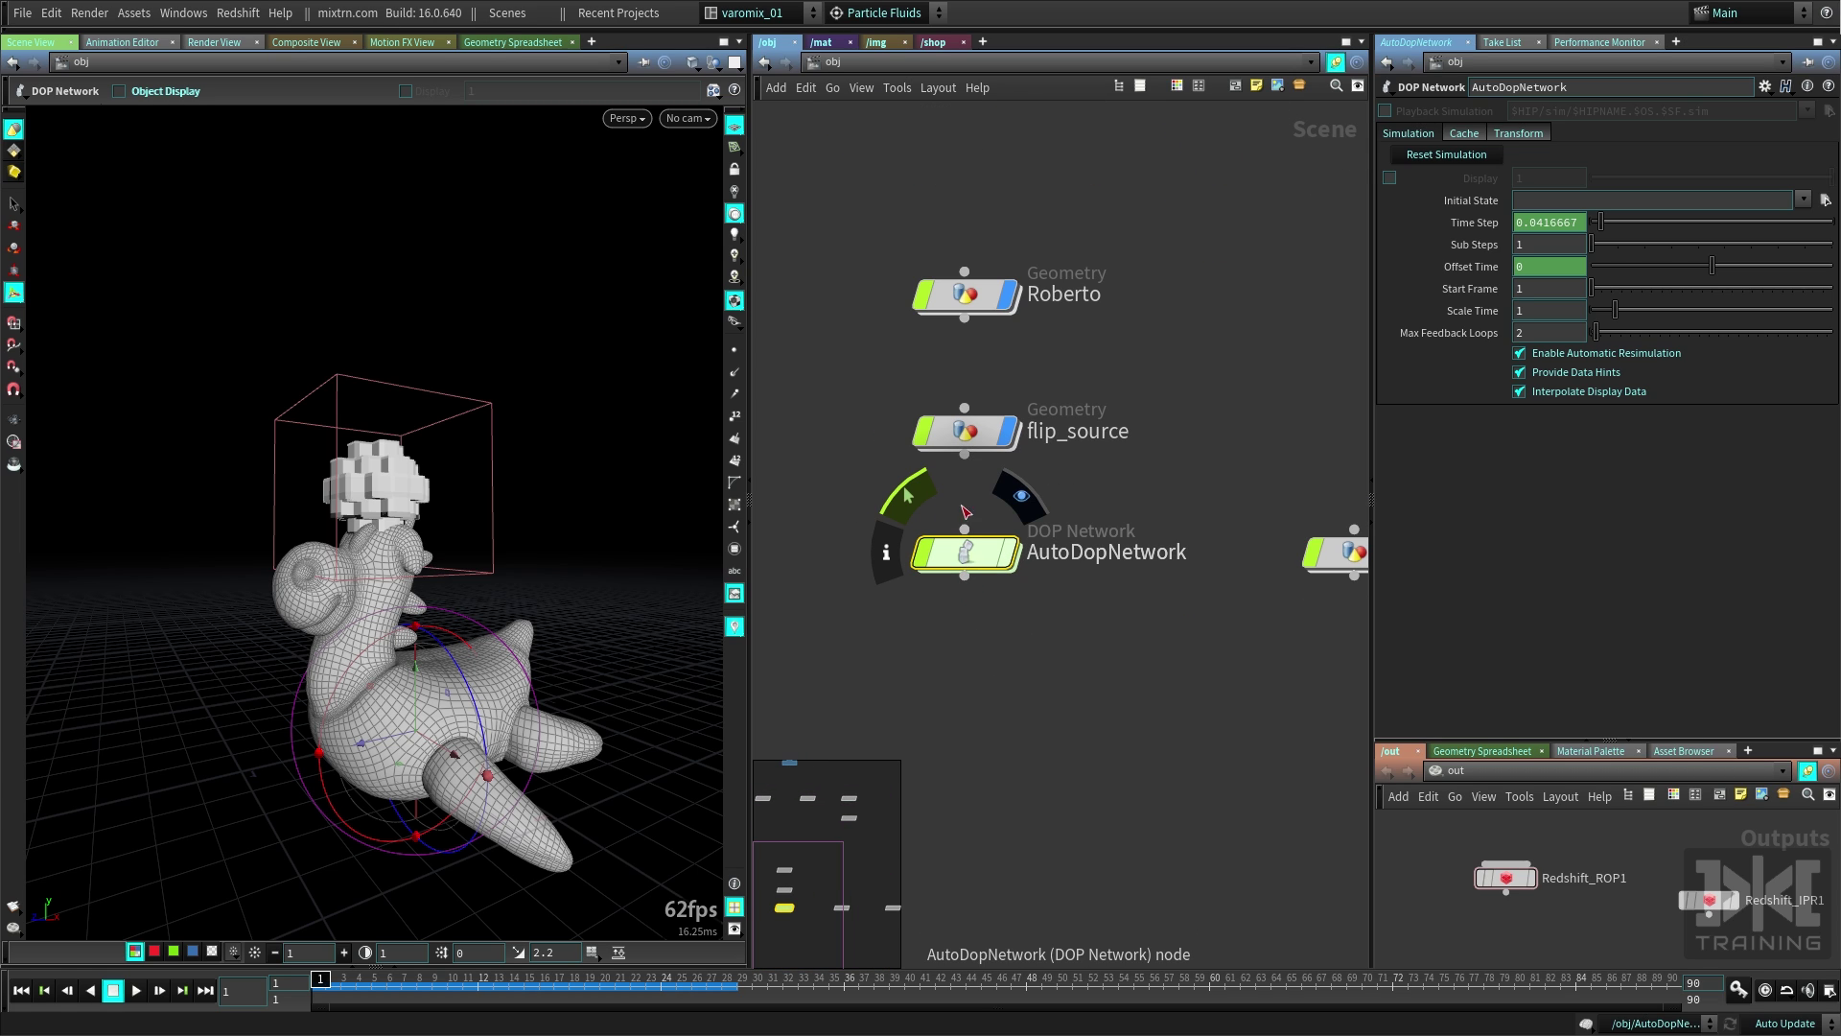
Open flip_source and set the Division Size of create_surface_volume to 0.015.
{"action": "double_click", "coordinate": [964, 431]}
{"action": "middle_click_drag", "start_coordinate": [1008, 528], "coordinate": [1108, 683]}
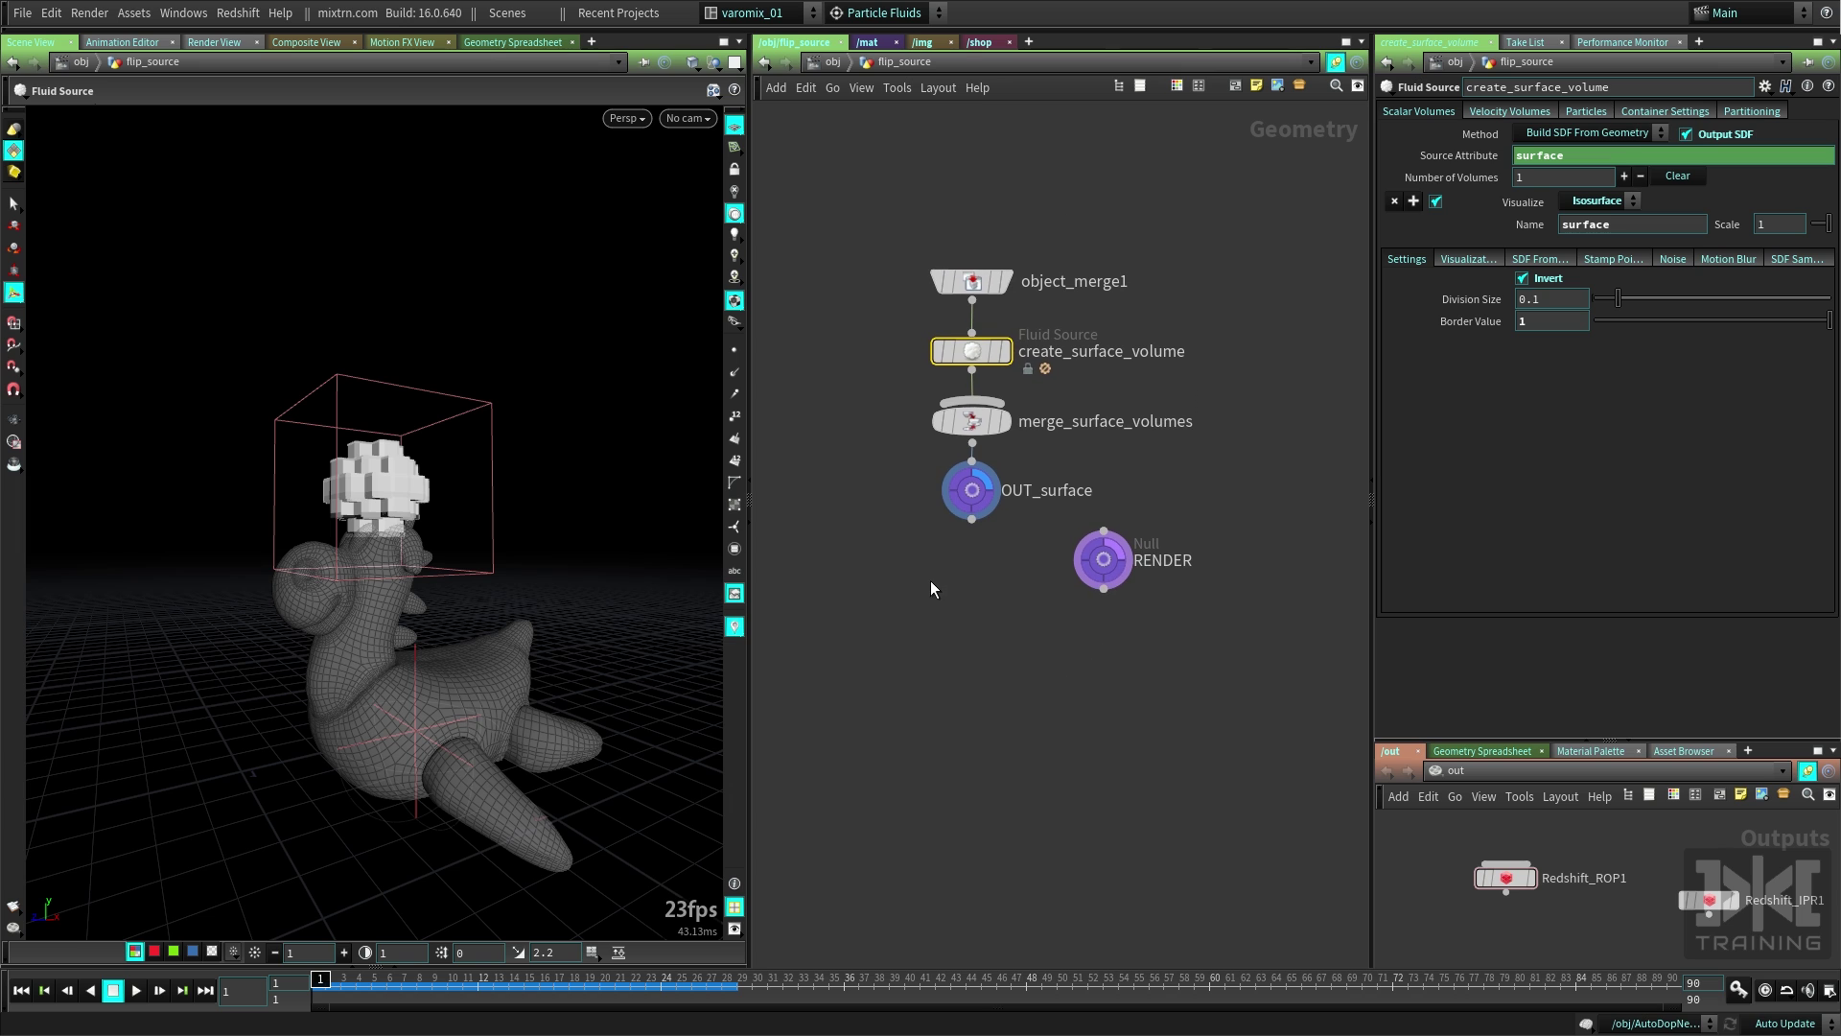
{"action": "scroll", "coordinate": [529, 599], "scroll_direction": "up", "scroll_amount": 4}
{"action": "left_click_drag", "start_coordinate": [530, 600], "coordinate": [440, 596]}
{"action": "scroll", "coordinate": [440, 596], "scroll_direction": "up", "scroll_amount": 4}
{"action": "scroll", "coordinate": [440, 596], "scroll_direction": "down", "scroll_amount": 1}
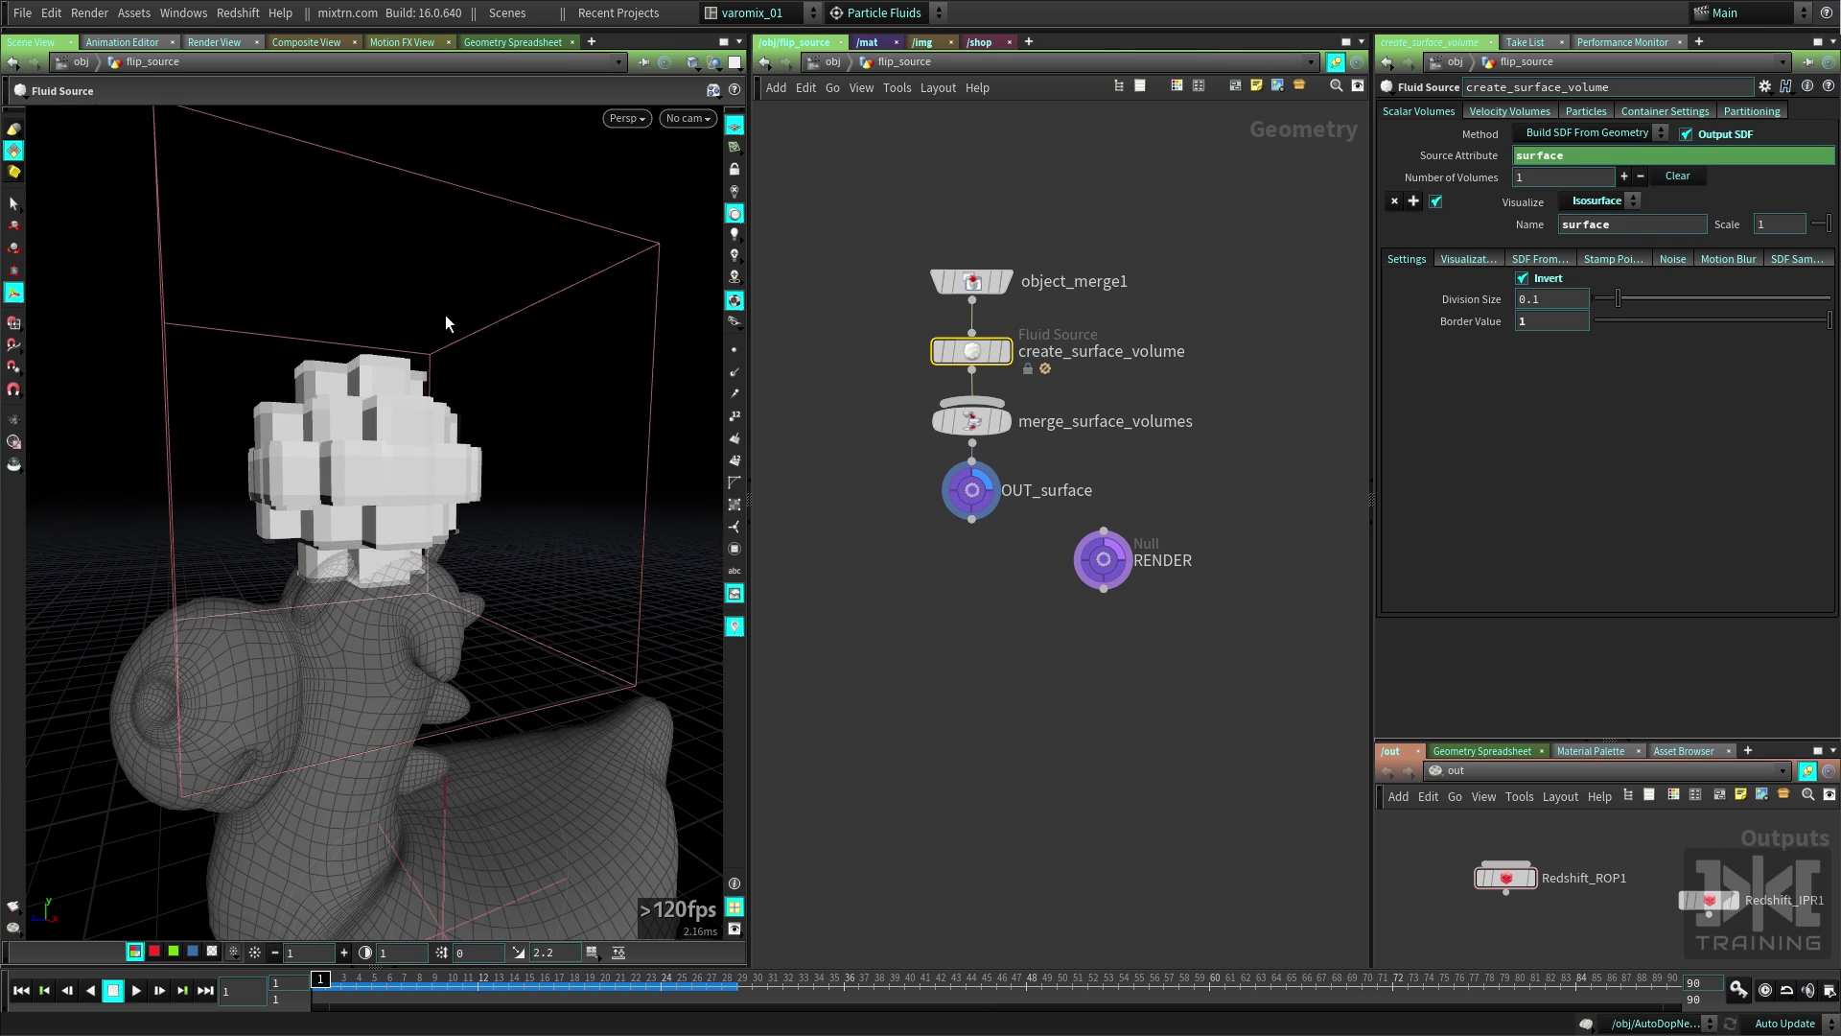
{"action": "middle_click_drag", "start_coordinate": [1015, 562], "coordinate": [994, 666]}
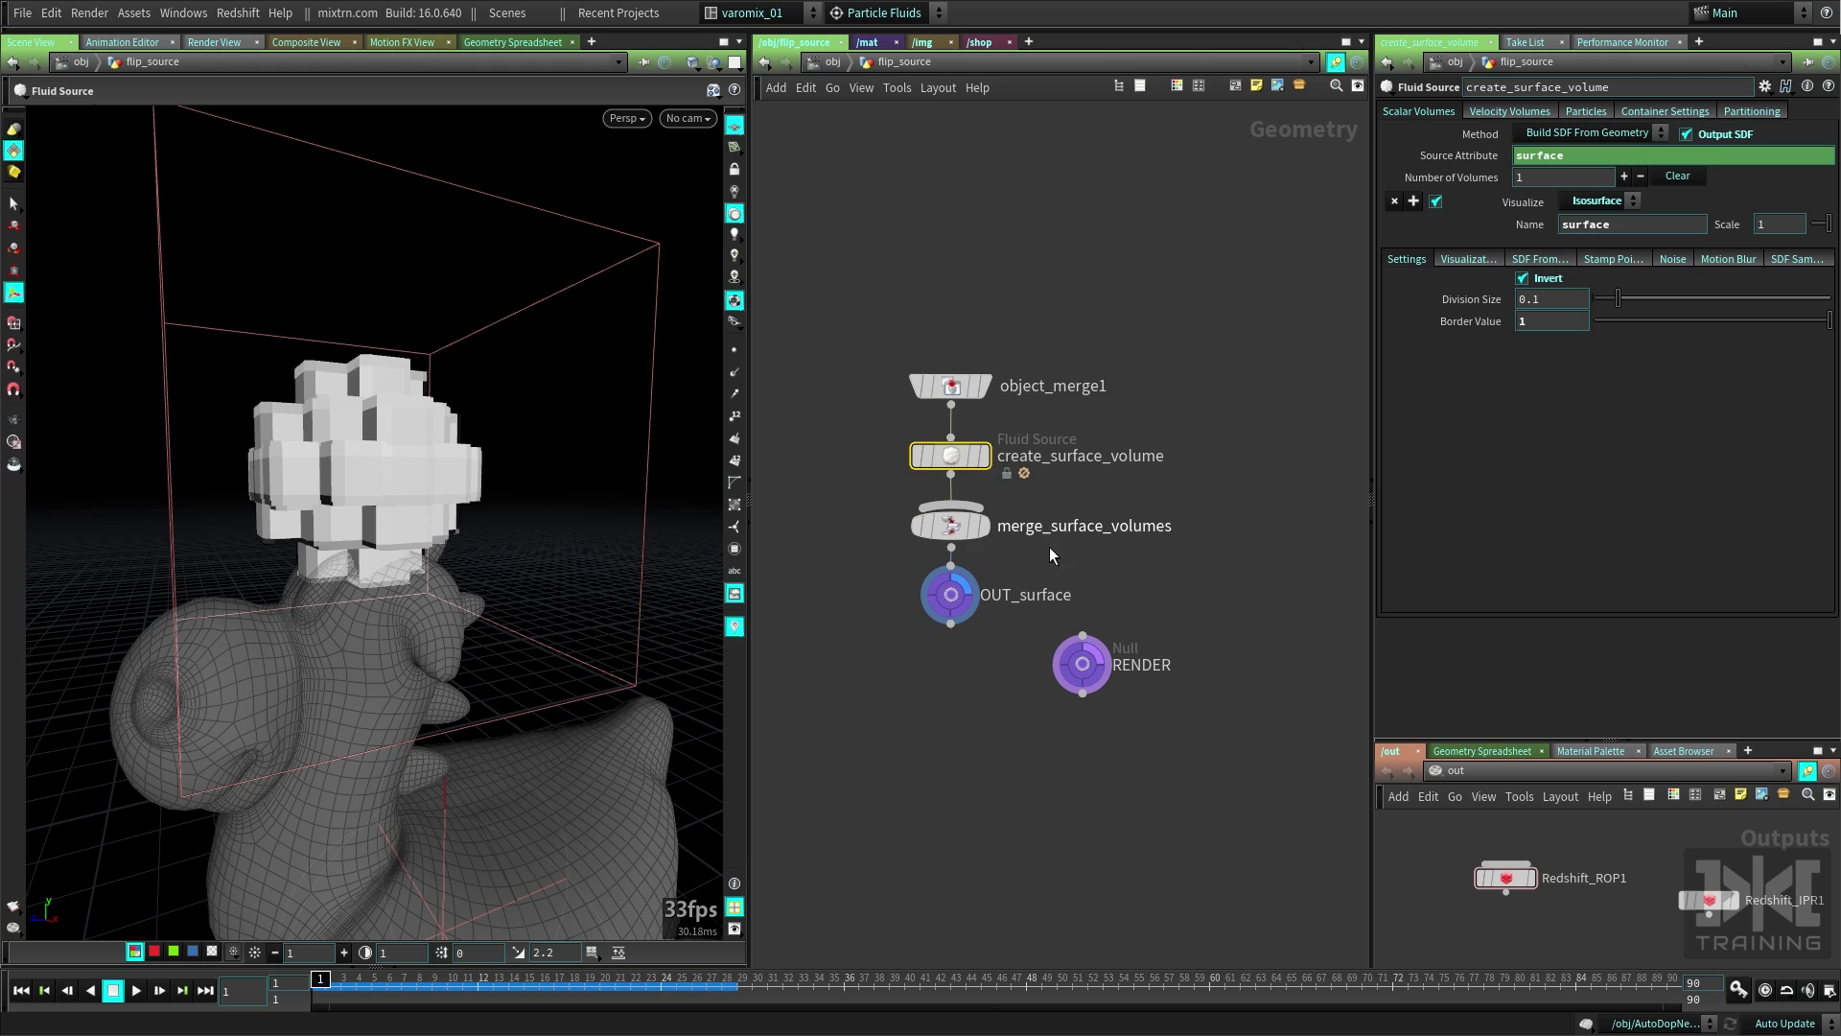
{"action": "double_click", "coordinate": [1561, 298]}
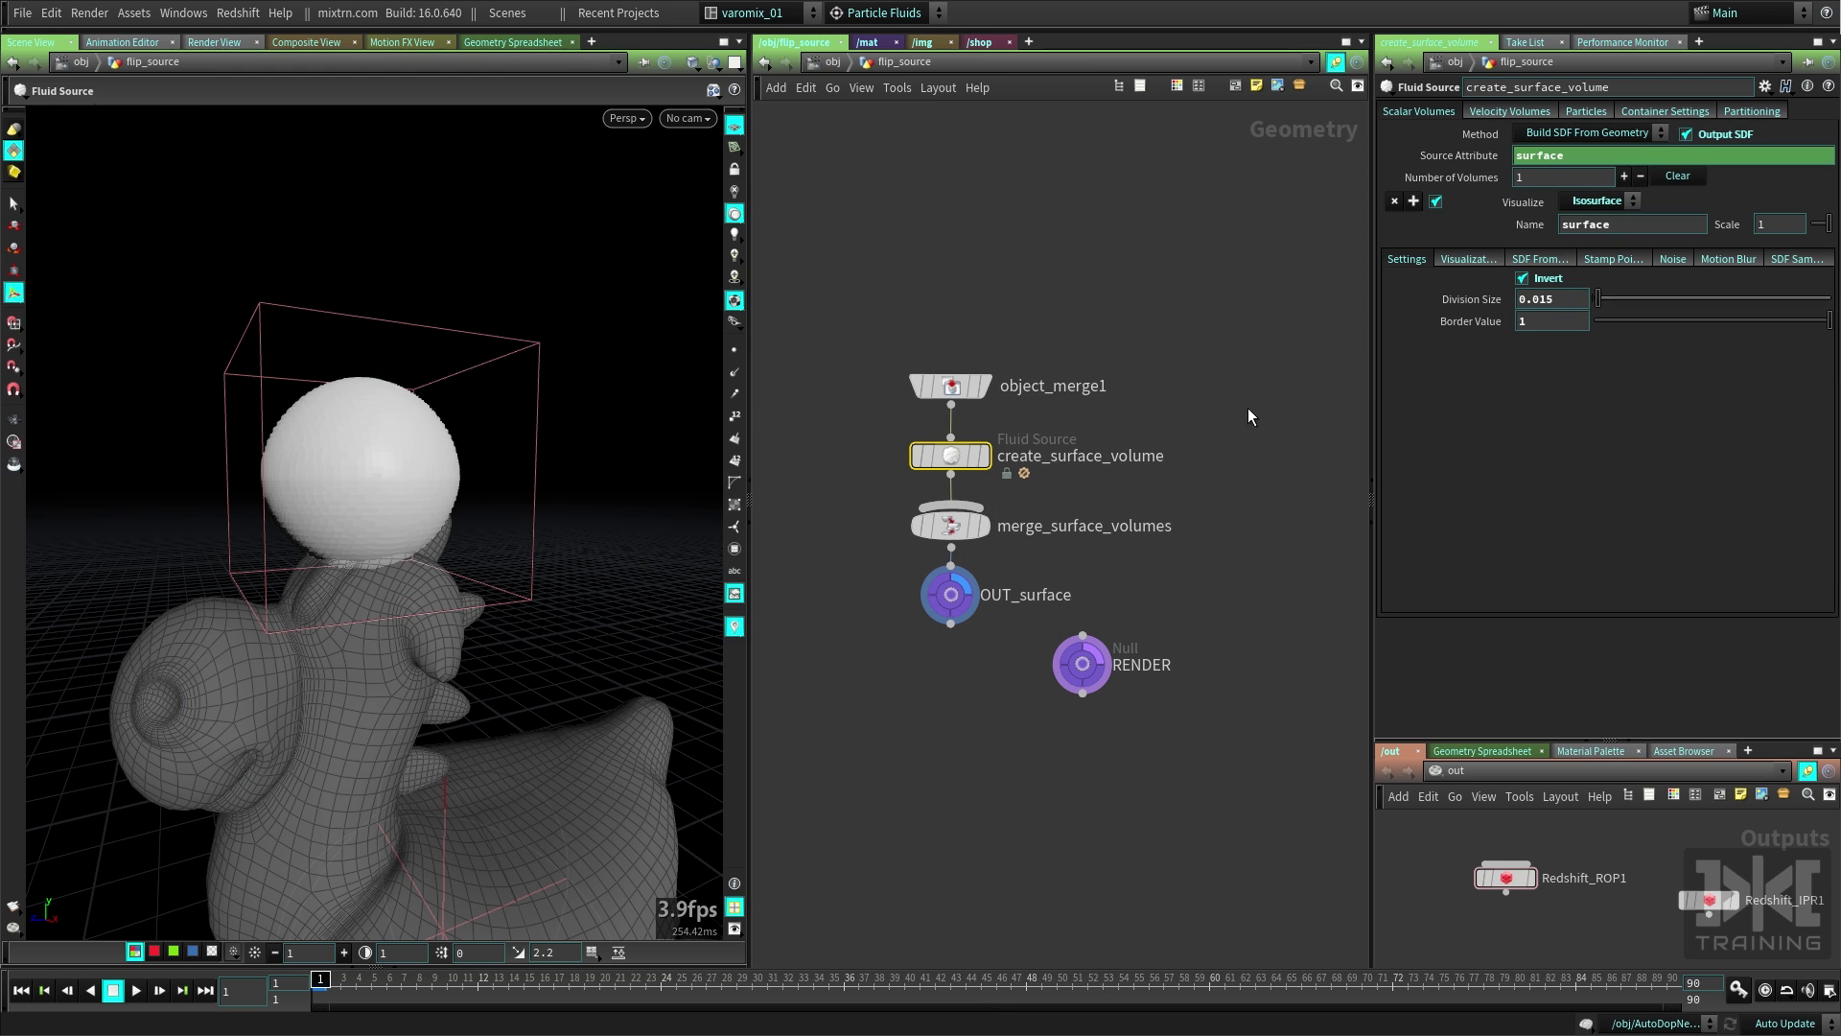
{"action": "middle_click", "coordinate": [1537, 315], "text": "ctrl"}
Set the surface volume's SDF Edge Location to 0.02.
{"action": "left_click", "coordinate": [1536, 260]}
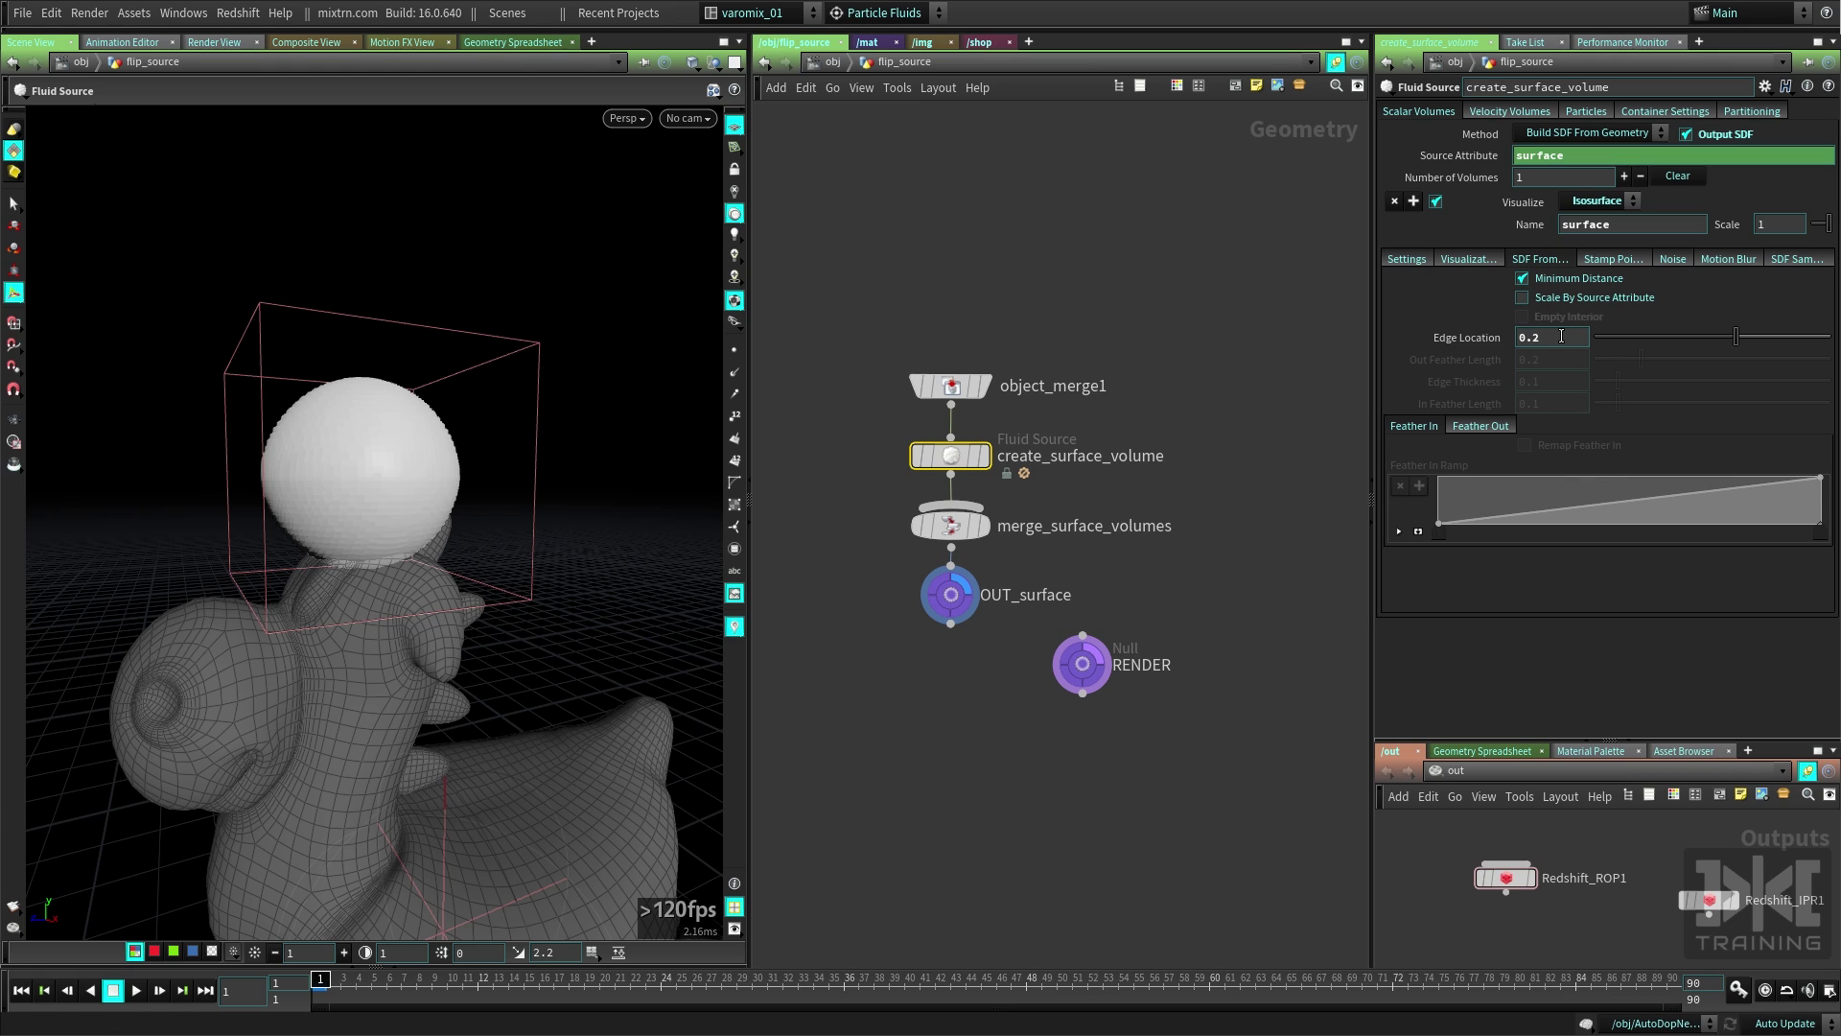
{"action": "left_click_drag", "start_coordinate": [1561, 337], "coordinate": [1461, 332]}
{"action": "type", "text": "0.01"}
{"action": "key", "text": "Return"}
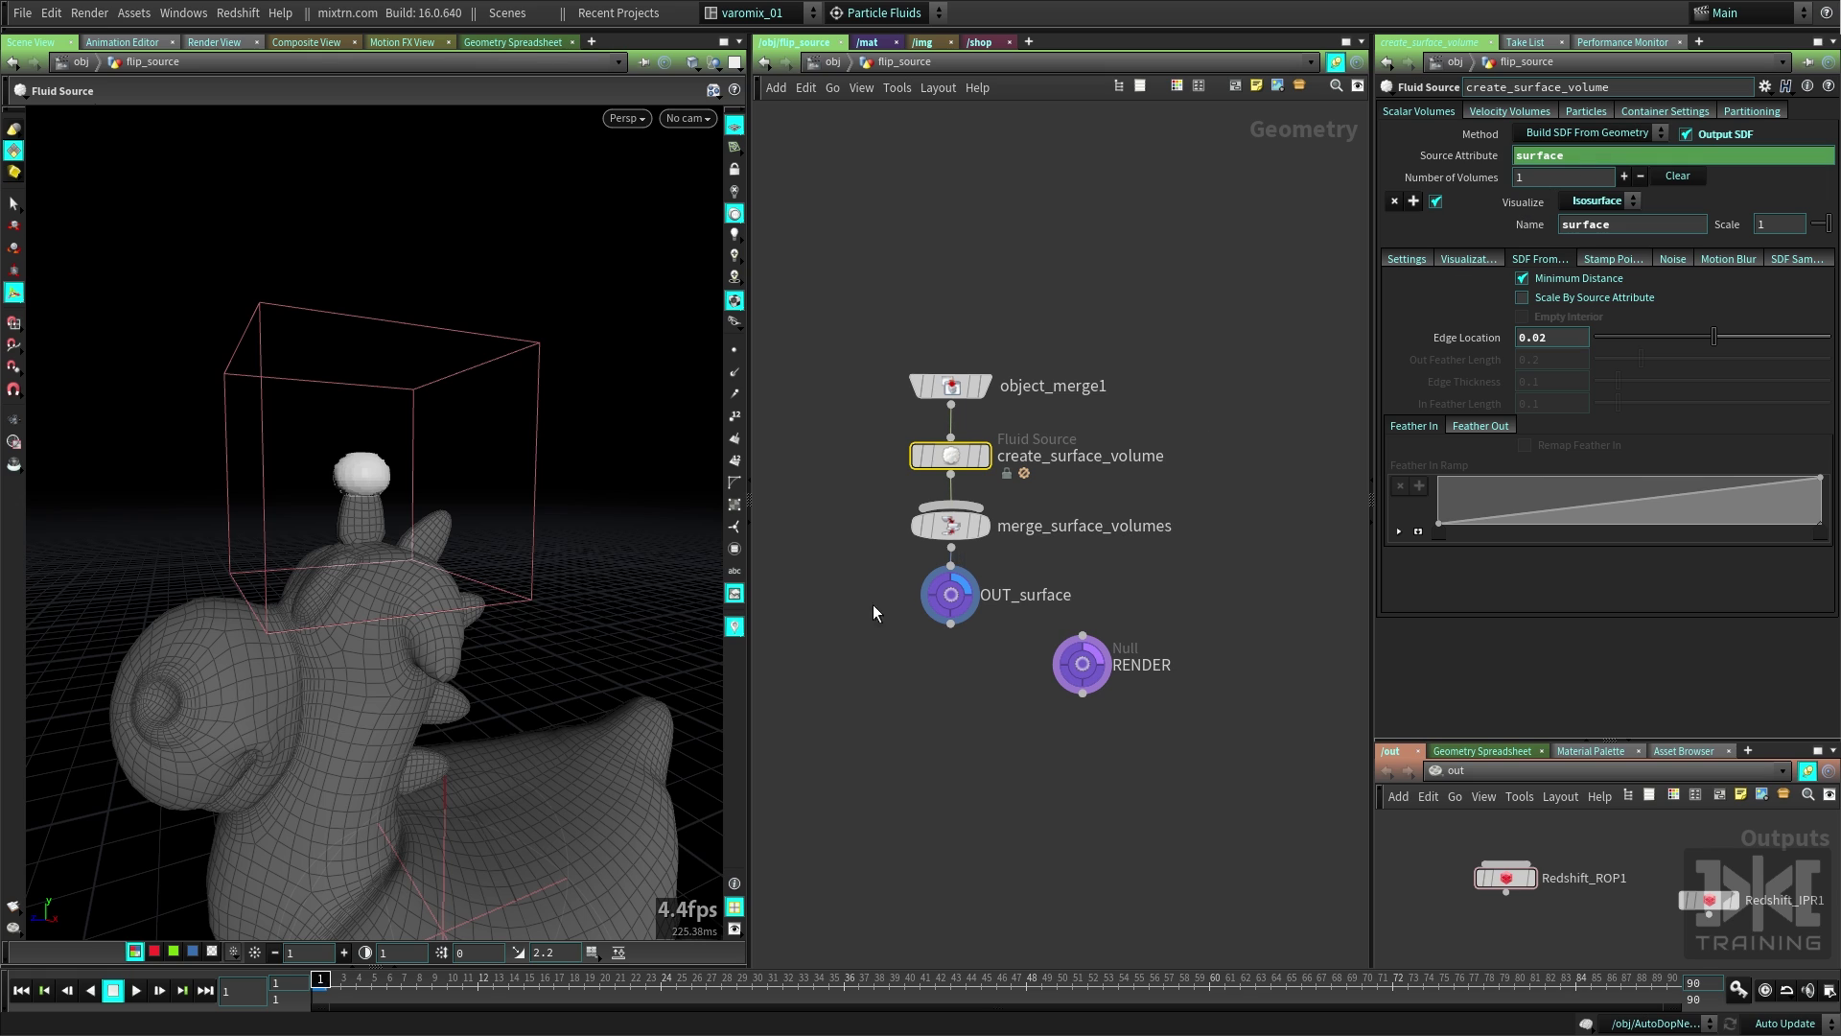
Return to the object level, turn off flip_source's display and open AutoDopNetwork.
{"action": "key", "text": "u"}
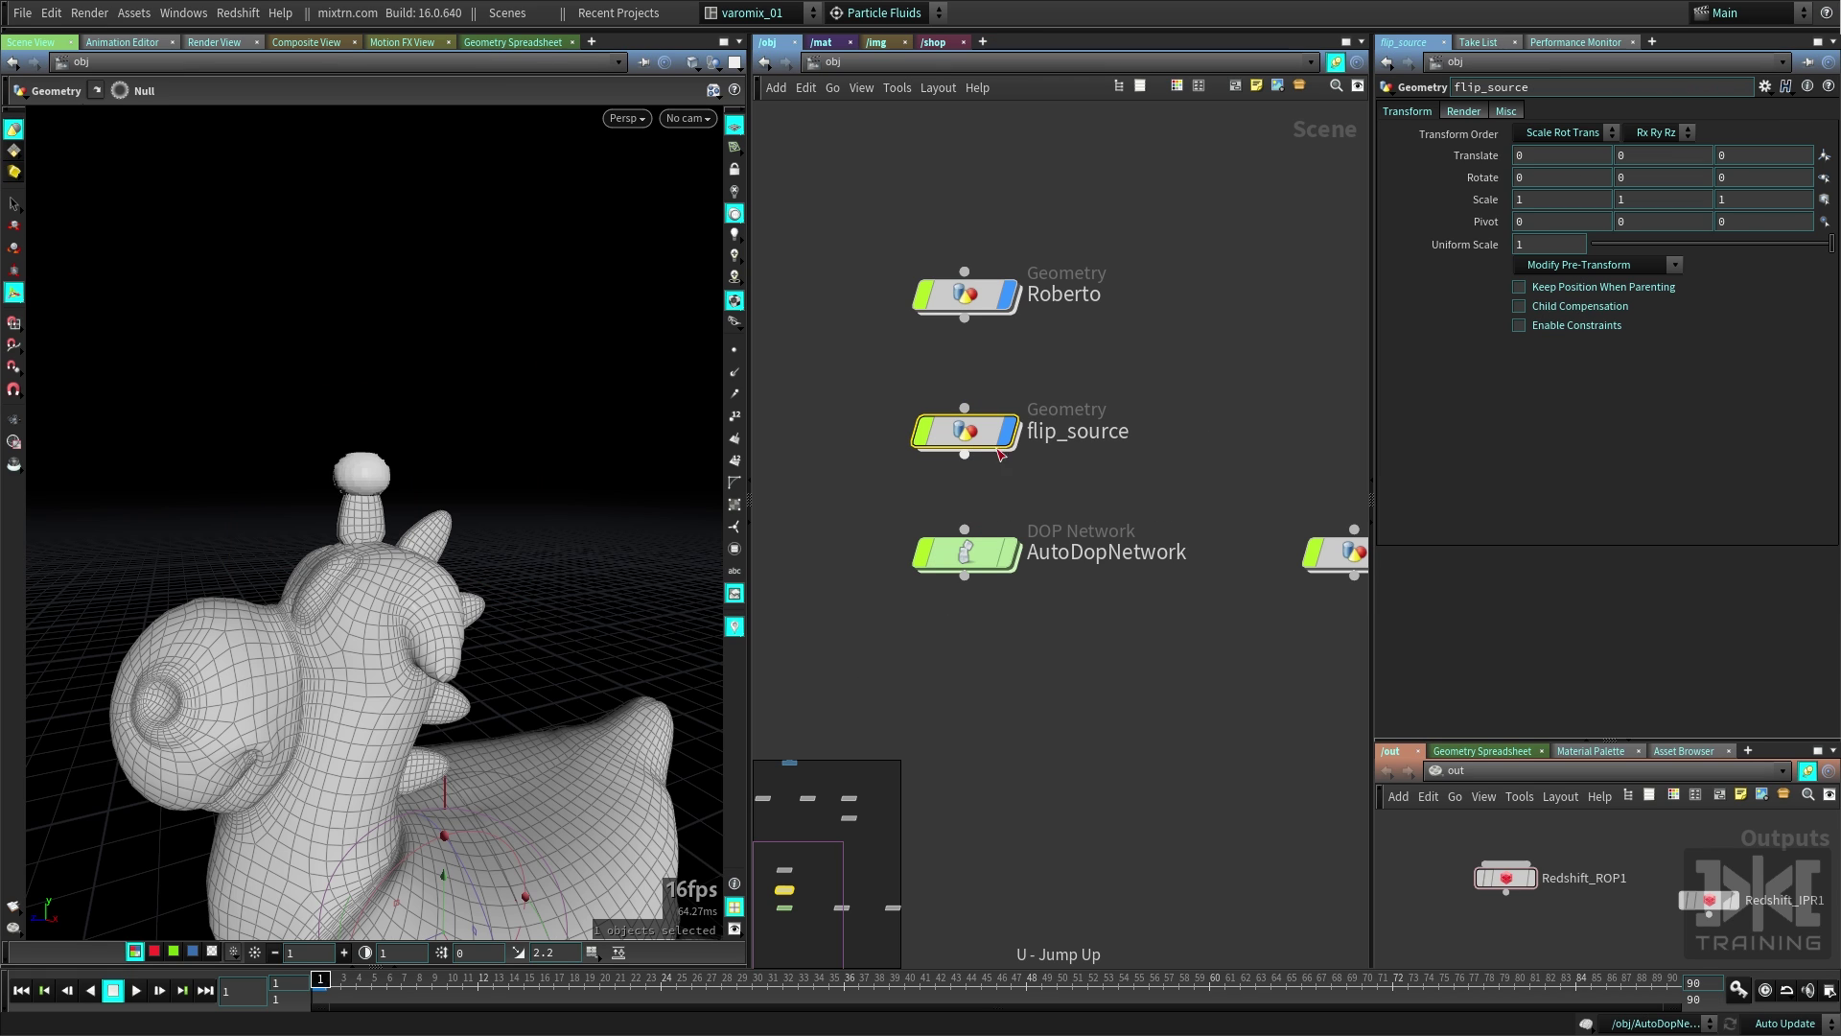
{"action": "mouse_move", "coordinate": [1009, 429]}
{"action": "double_click", "coordinate": [978, 550]}
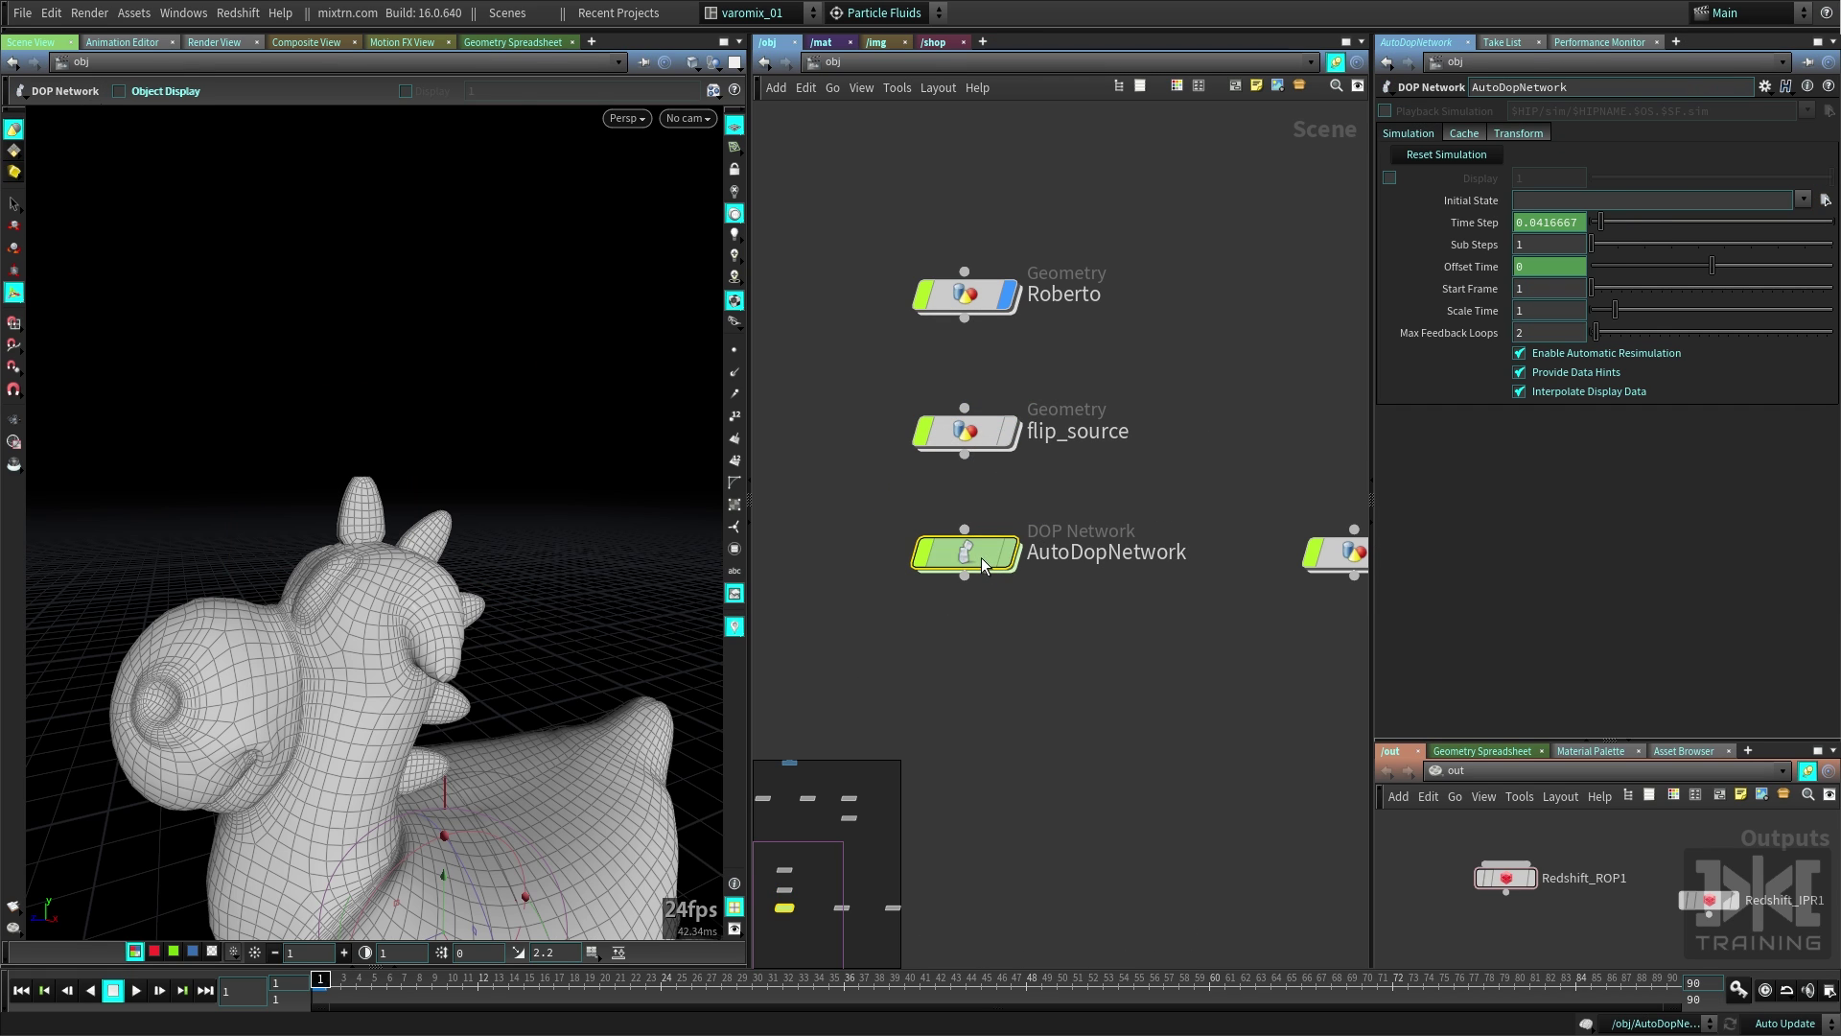
Play the simulation for a few frames and examine the particles emitted at the toy's head.
{"action": "key", "text": "Up"}
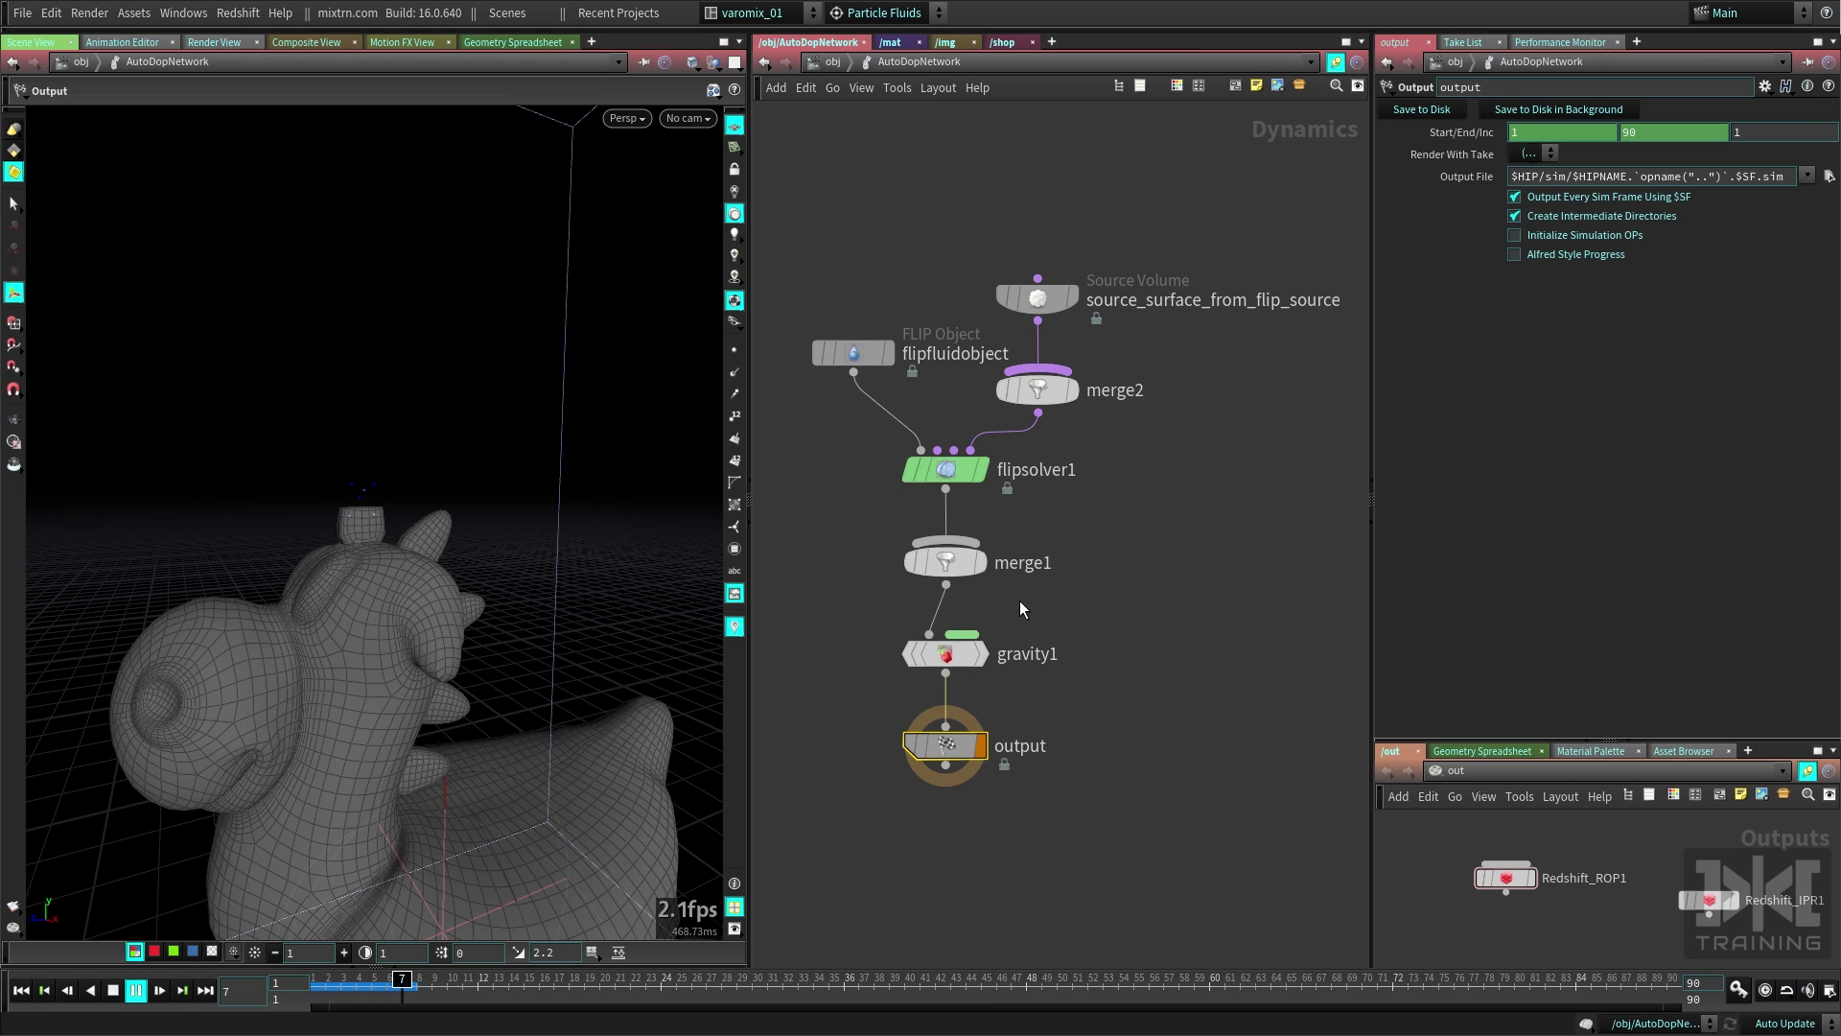
{"action": "key", "text": "Up"}
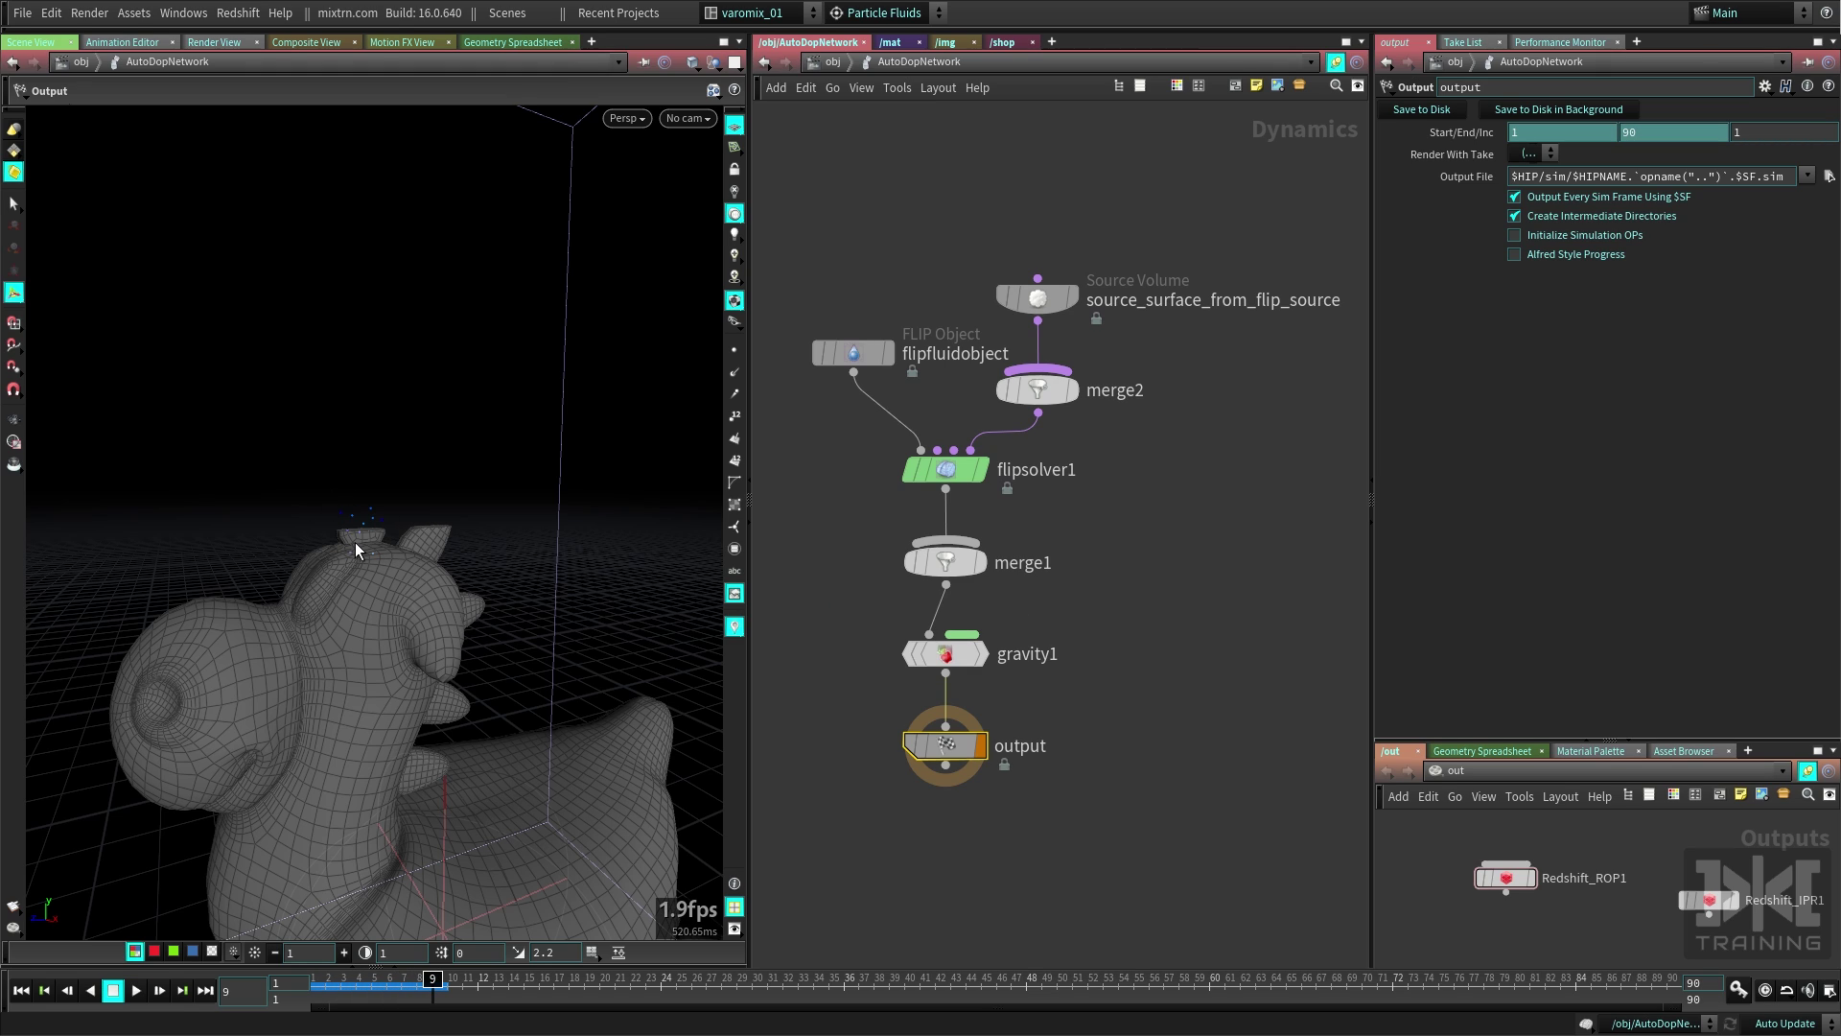
{"action": "left_click_drag", "start_coordinate": [338, 550], "coordinate": [381, 526], "text": "alt"}
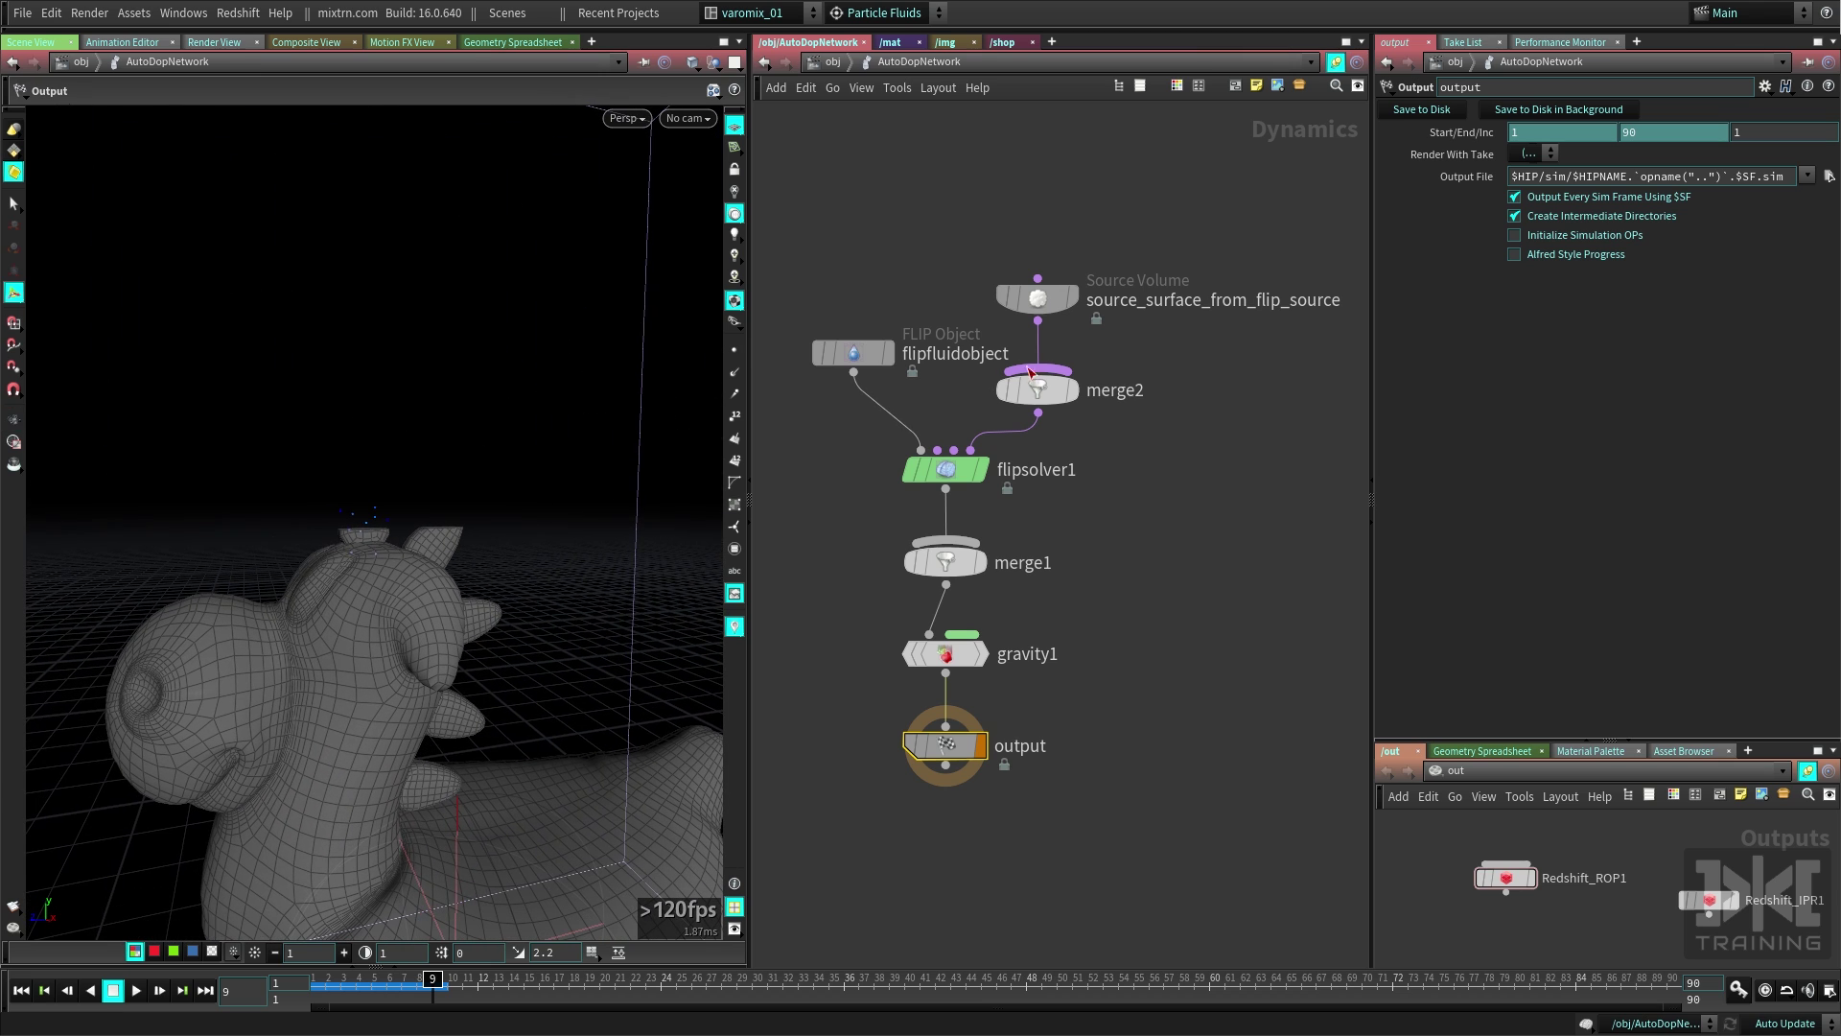
Move source_surface_from_flip_source and merge2 farther from flipfluidobject, and set flipfluidobject's Particle Separation to 0.07.
{"action": "left_click", "coordinate": [1072, 298]}
{"action": "left_click_drag", "start_coordinate": [1157, 224], "coordinate": [1124, 375]}
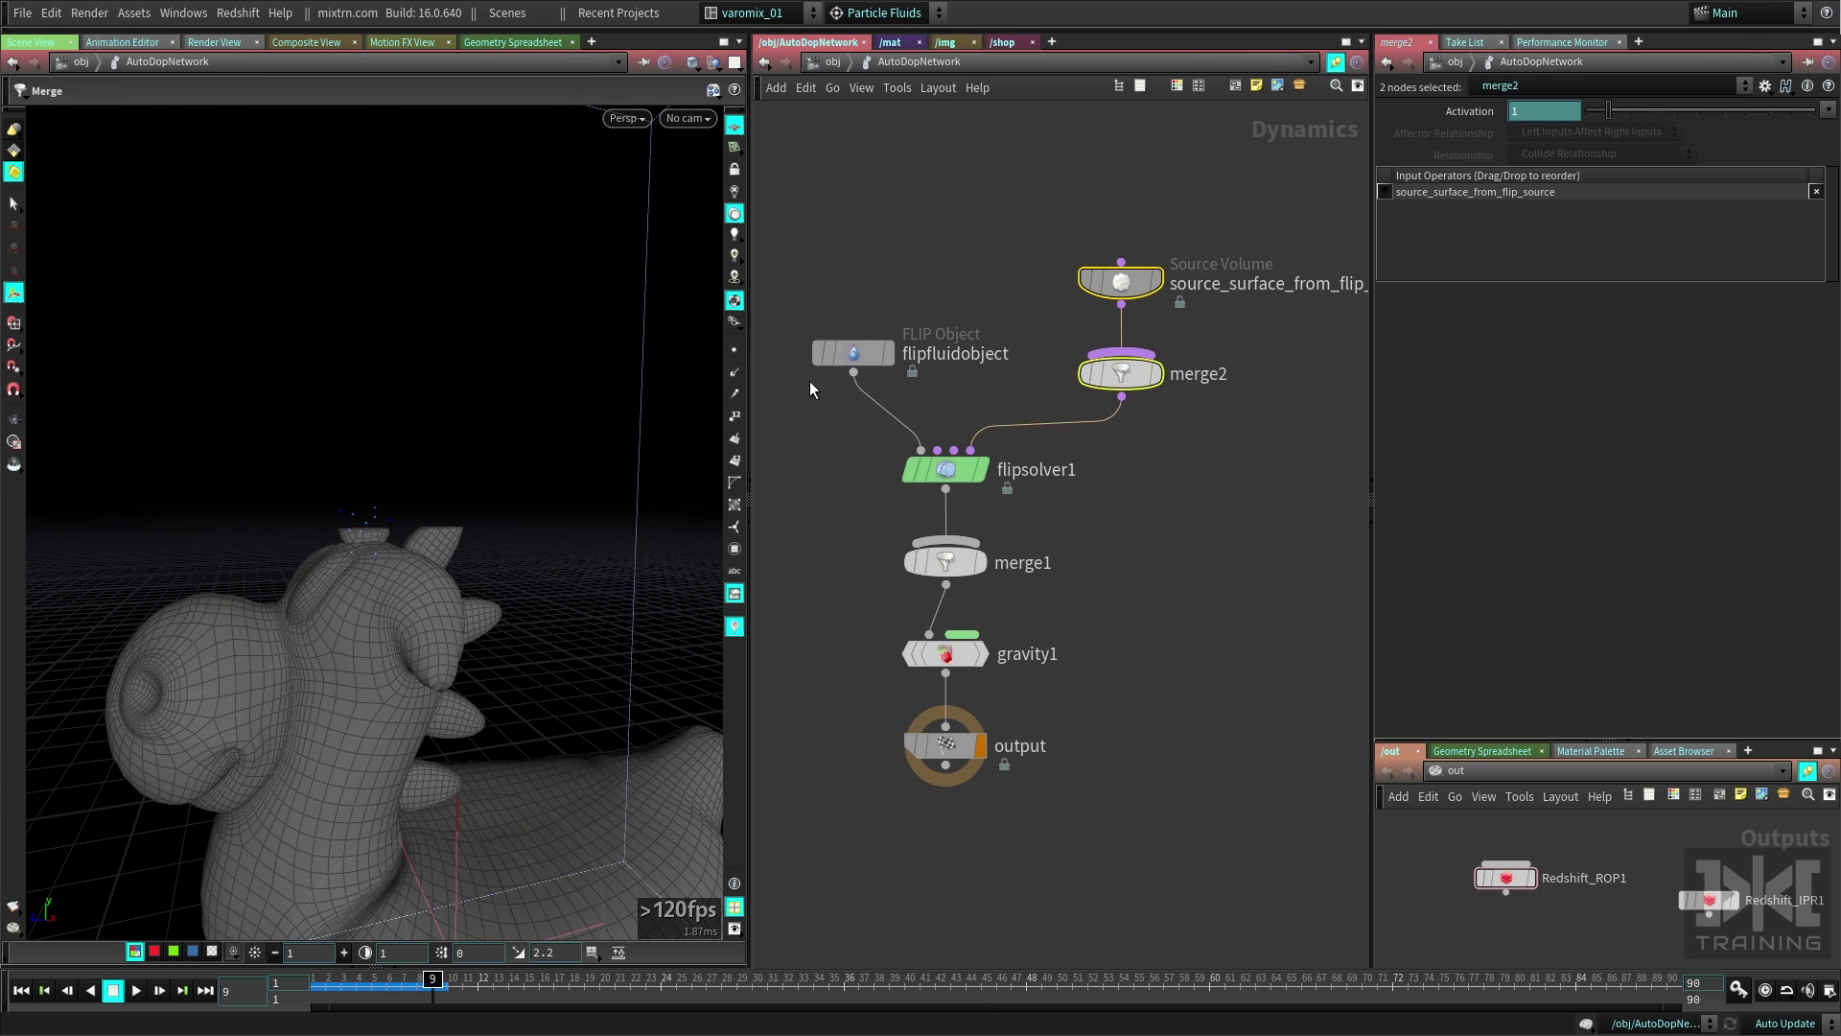
{"action": "left_click", "coordinate": [855, 355]}
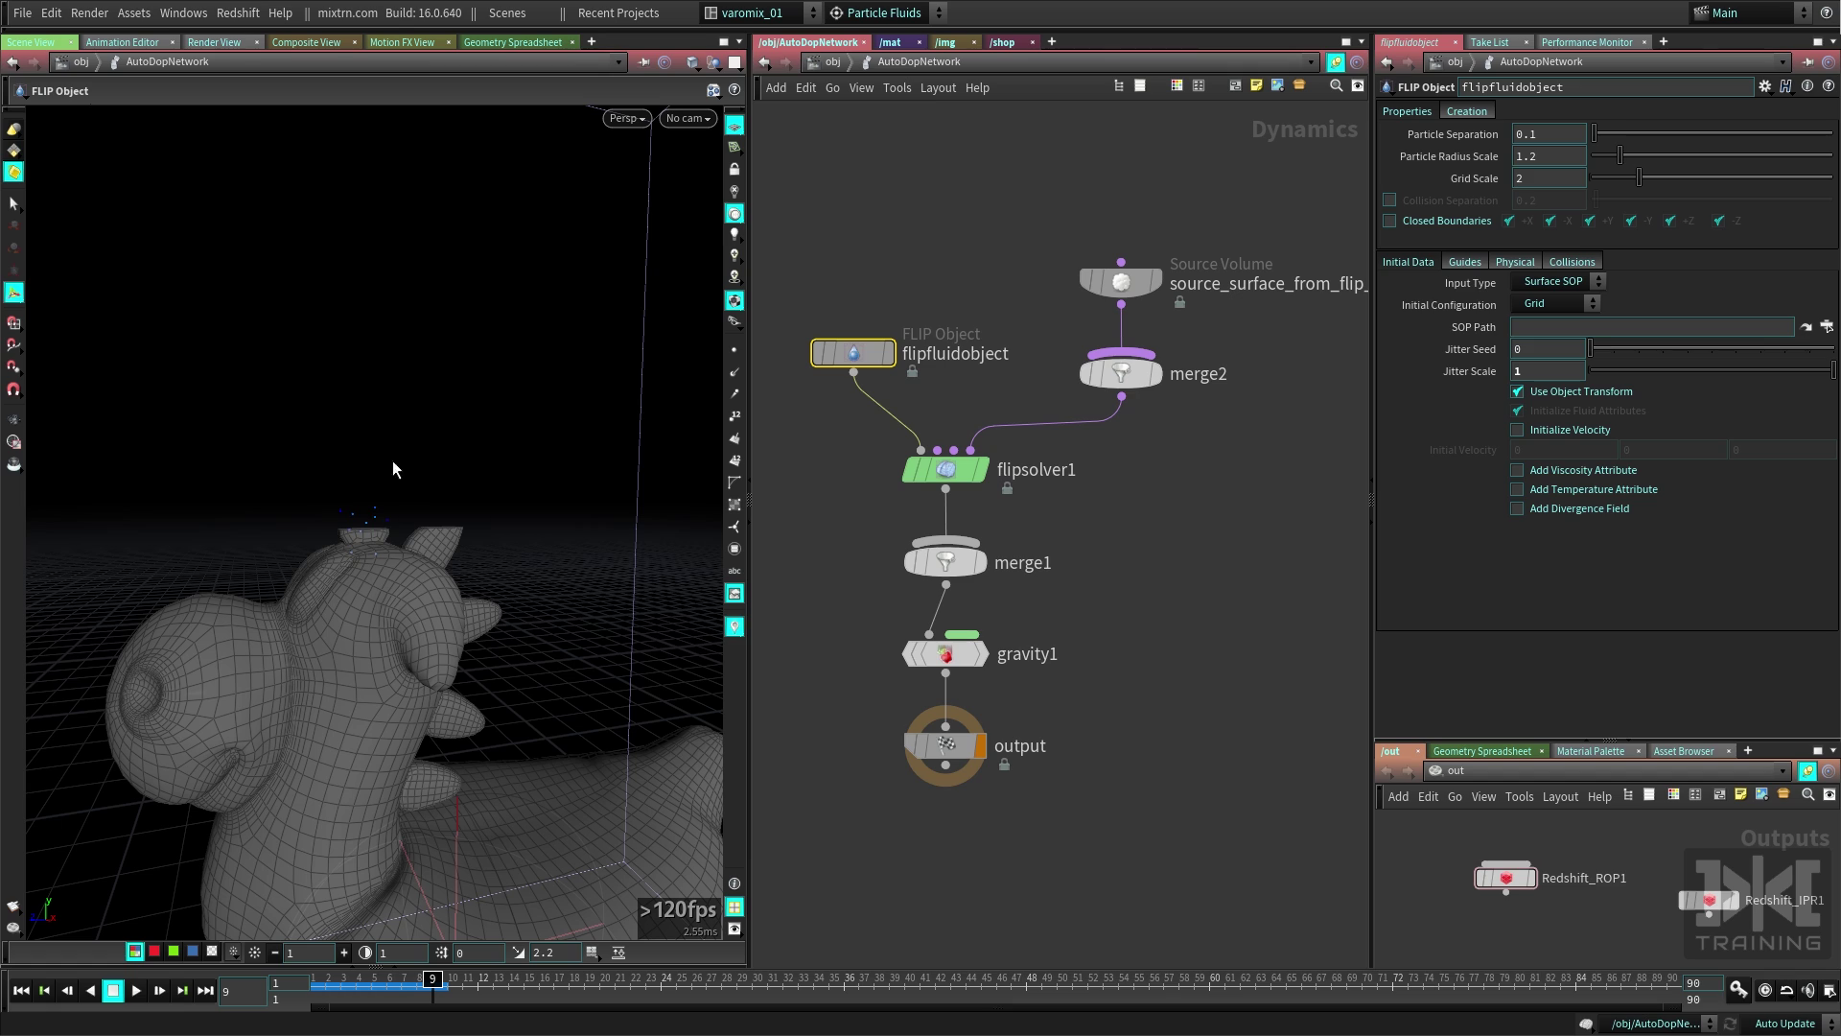
{"action": "double_click", "coordinate": [1532, 134]}
{"action": "type", "text": "0.07"}
{"action": "key", "text": "Return"}
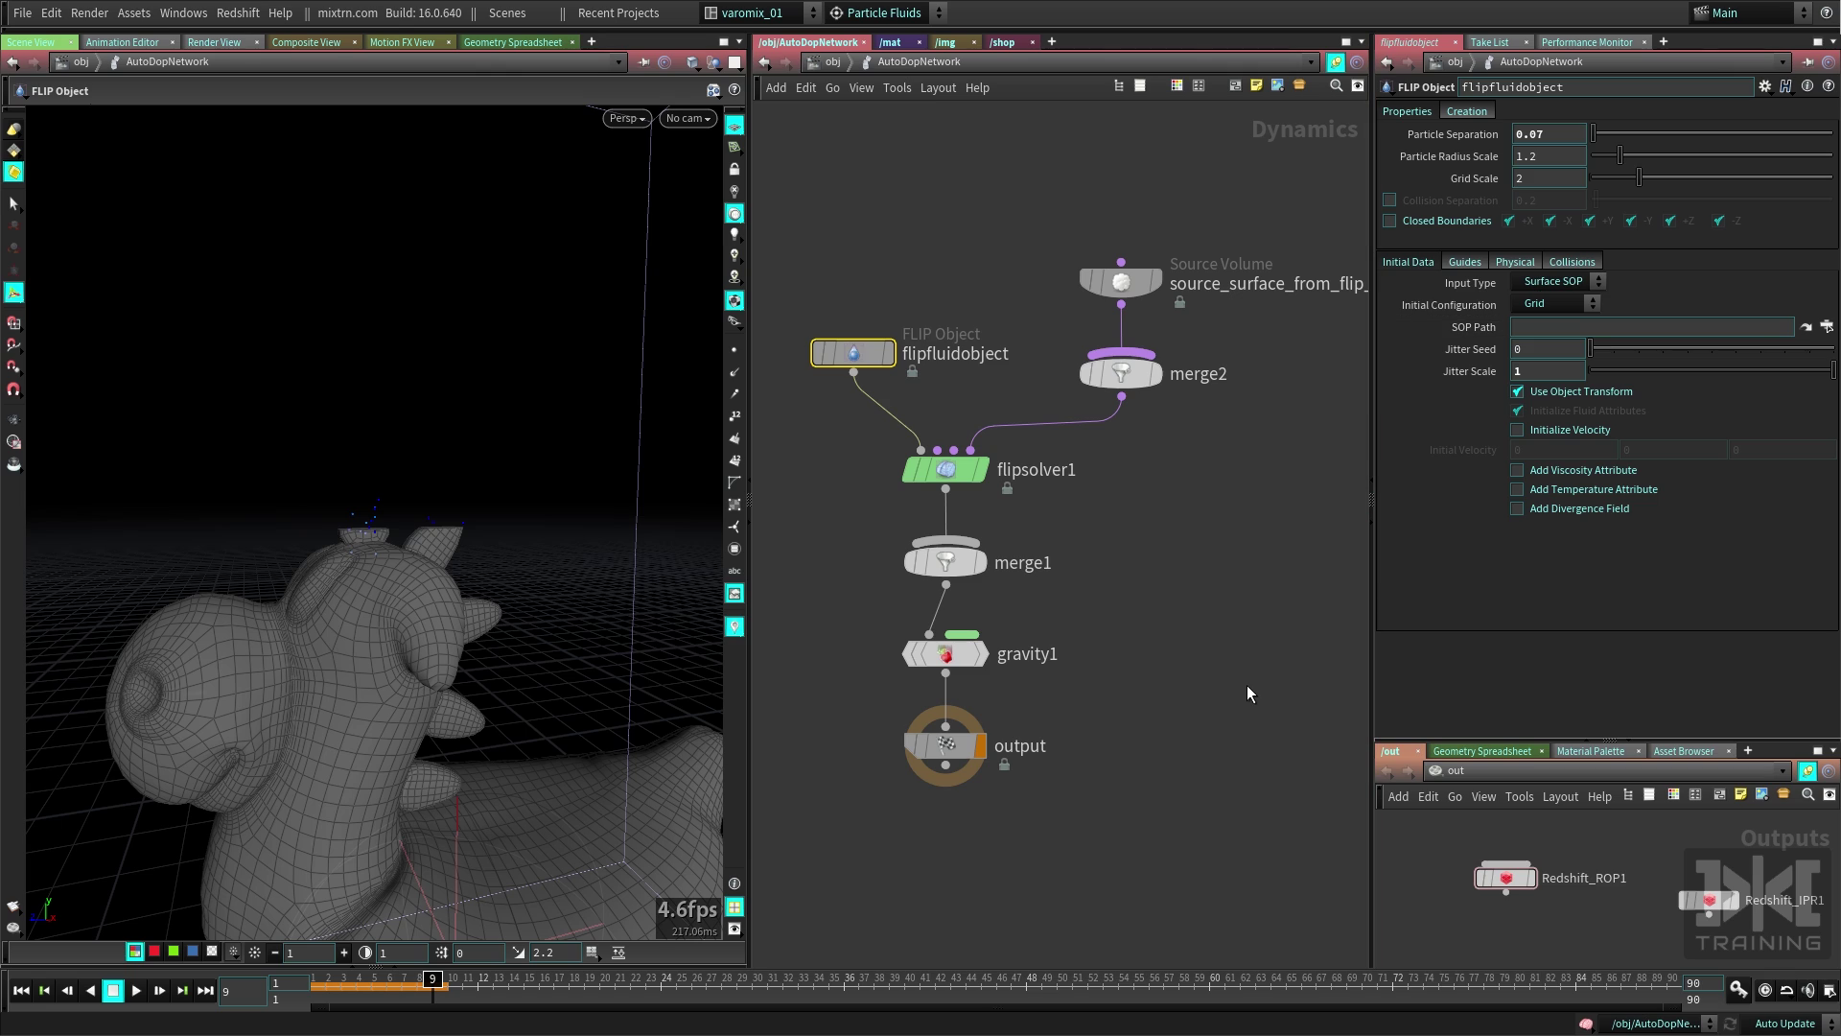
Replay the simulation from frame 1 to about frame 16 and examine the particles around the cut head from several angles.
{"action": "key", "text": "ctrl+Up"}
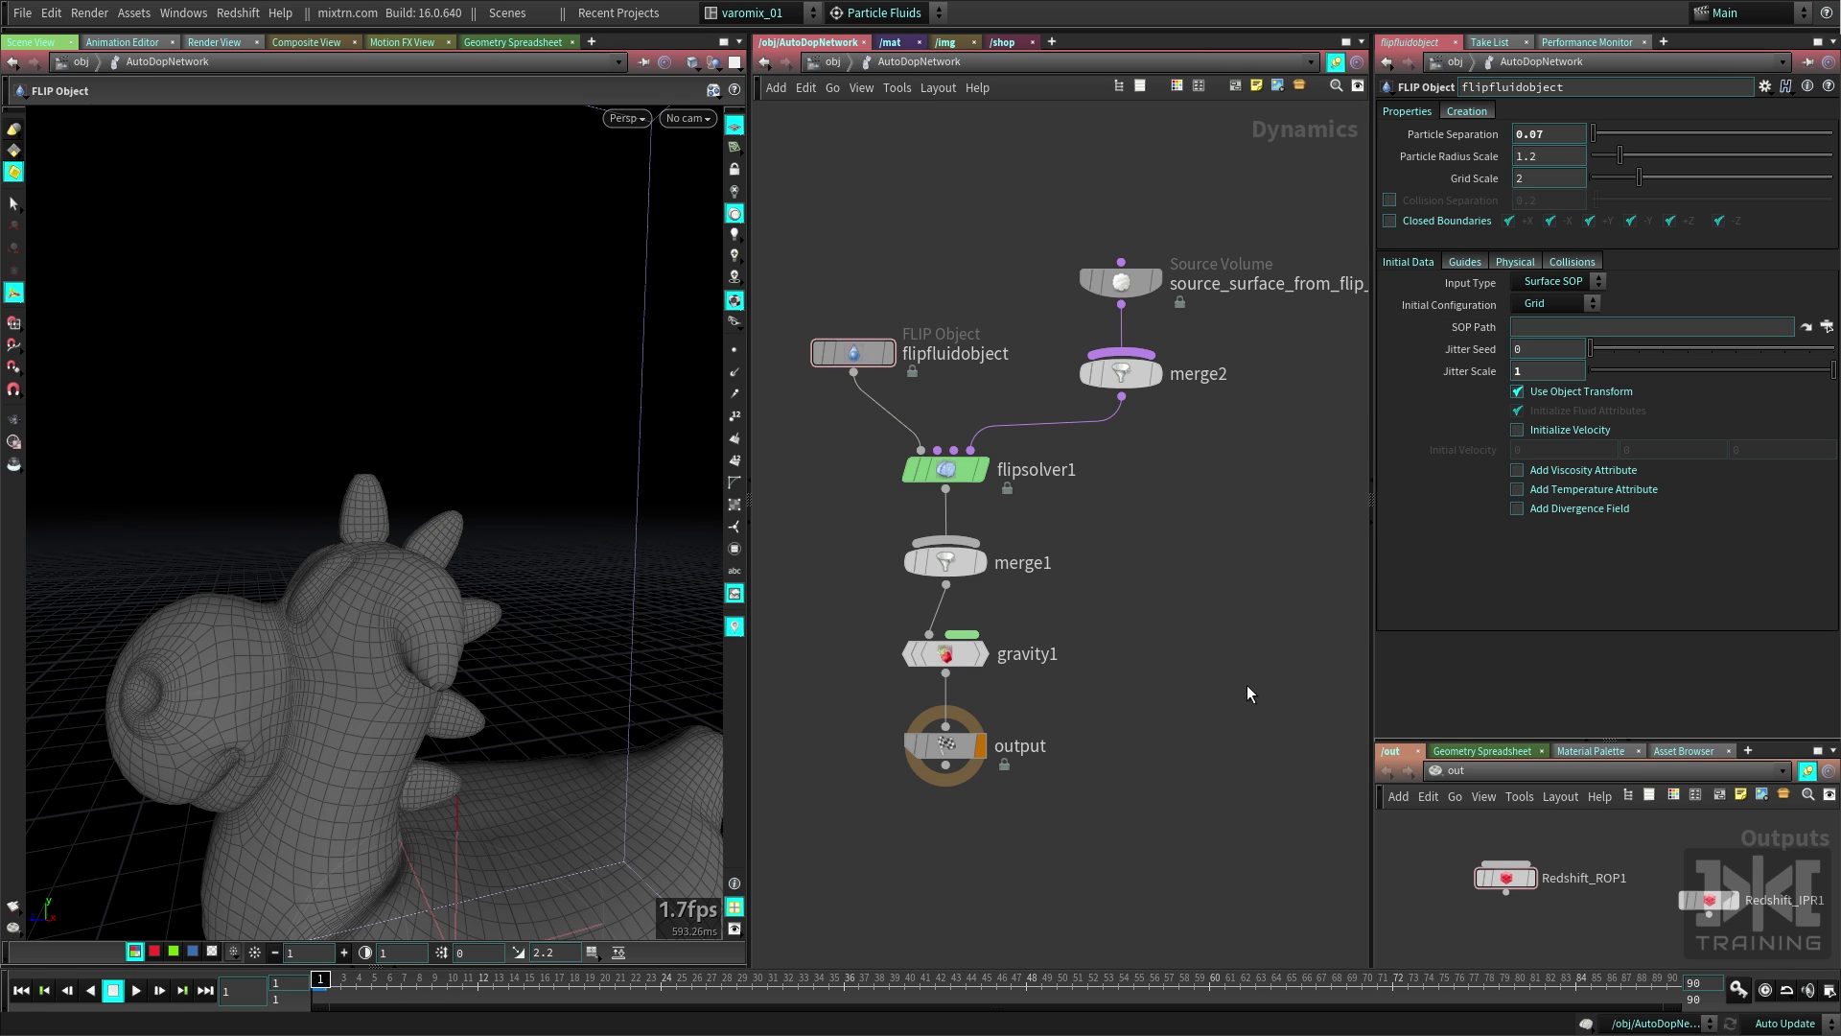
{"action": "key", "text": "Up"}
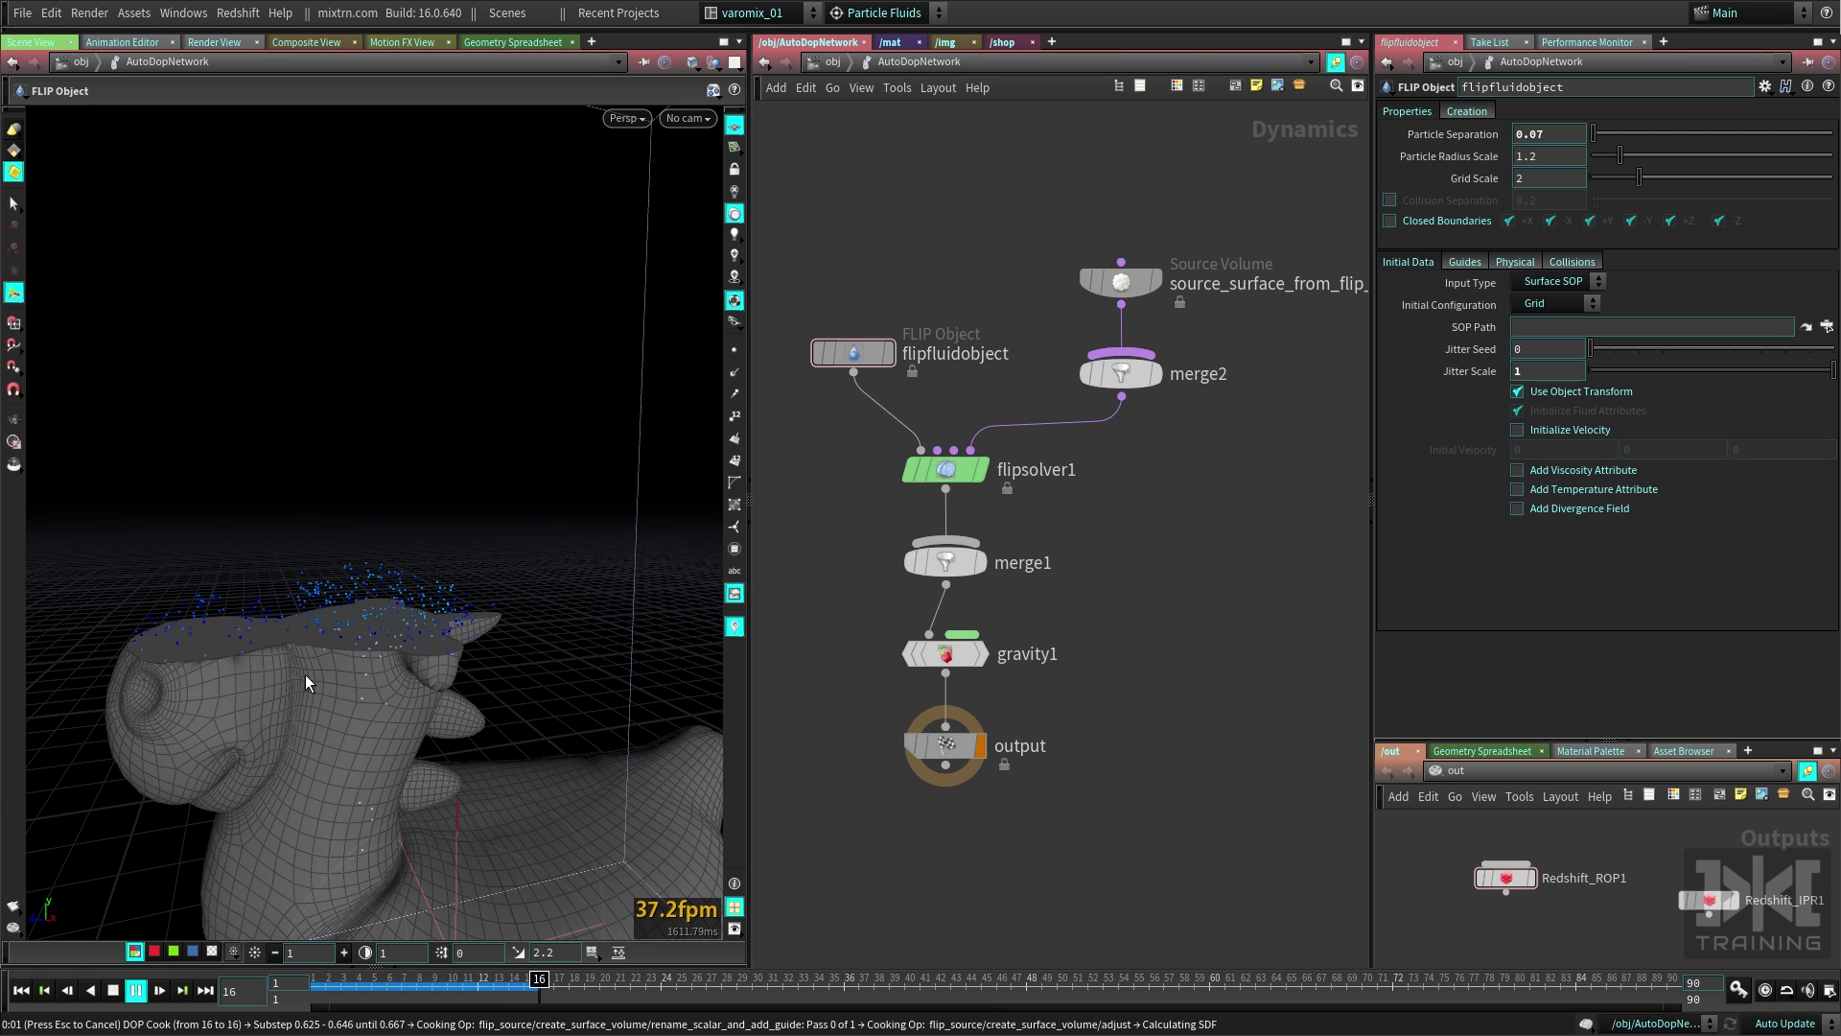
{"action": "key", "text": "Escape"}
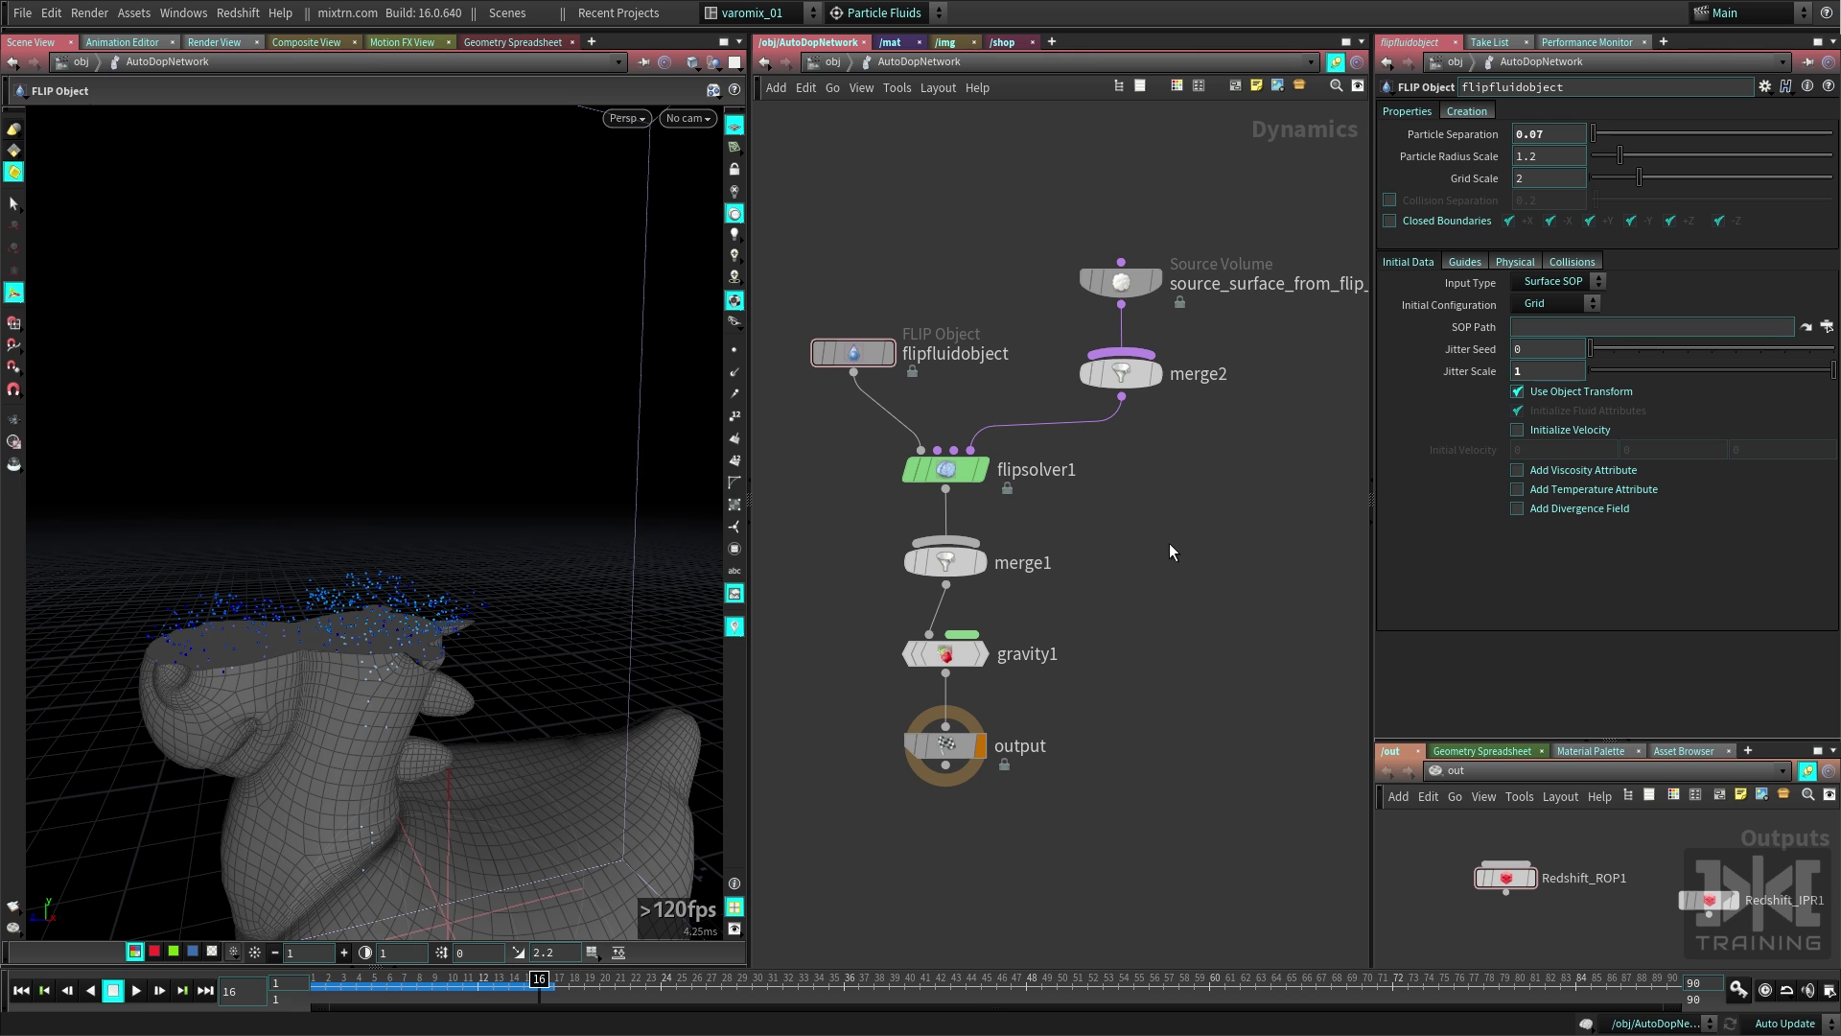
{"action": "left_click_drag", "start_coordinate": [548, 743], "coordinate": [526, 604], "text": "alt"}
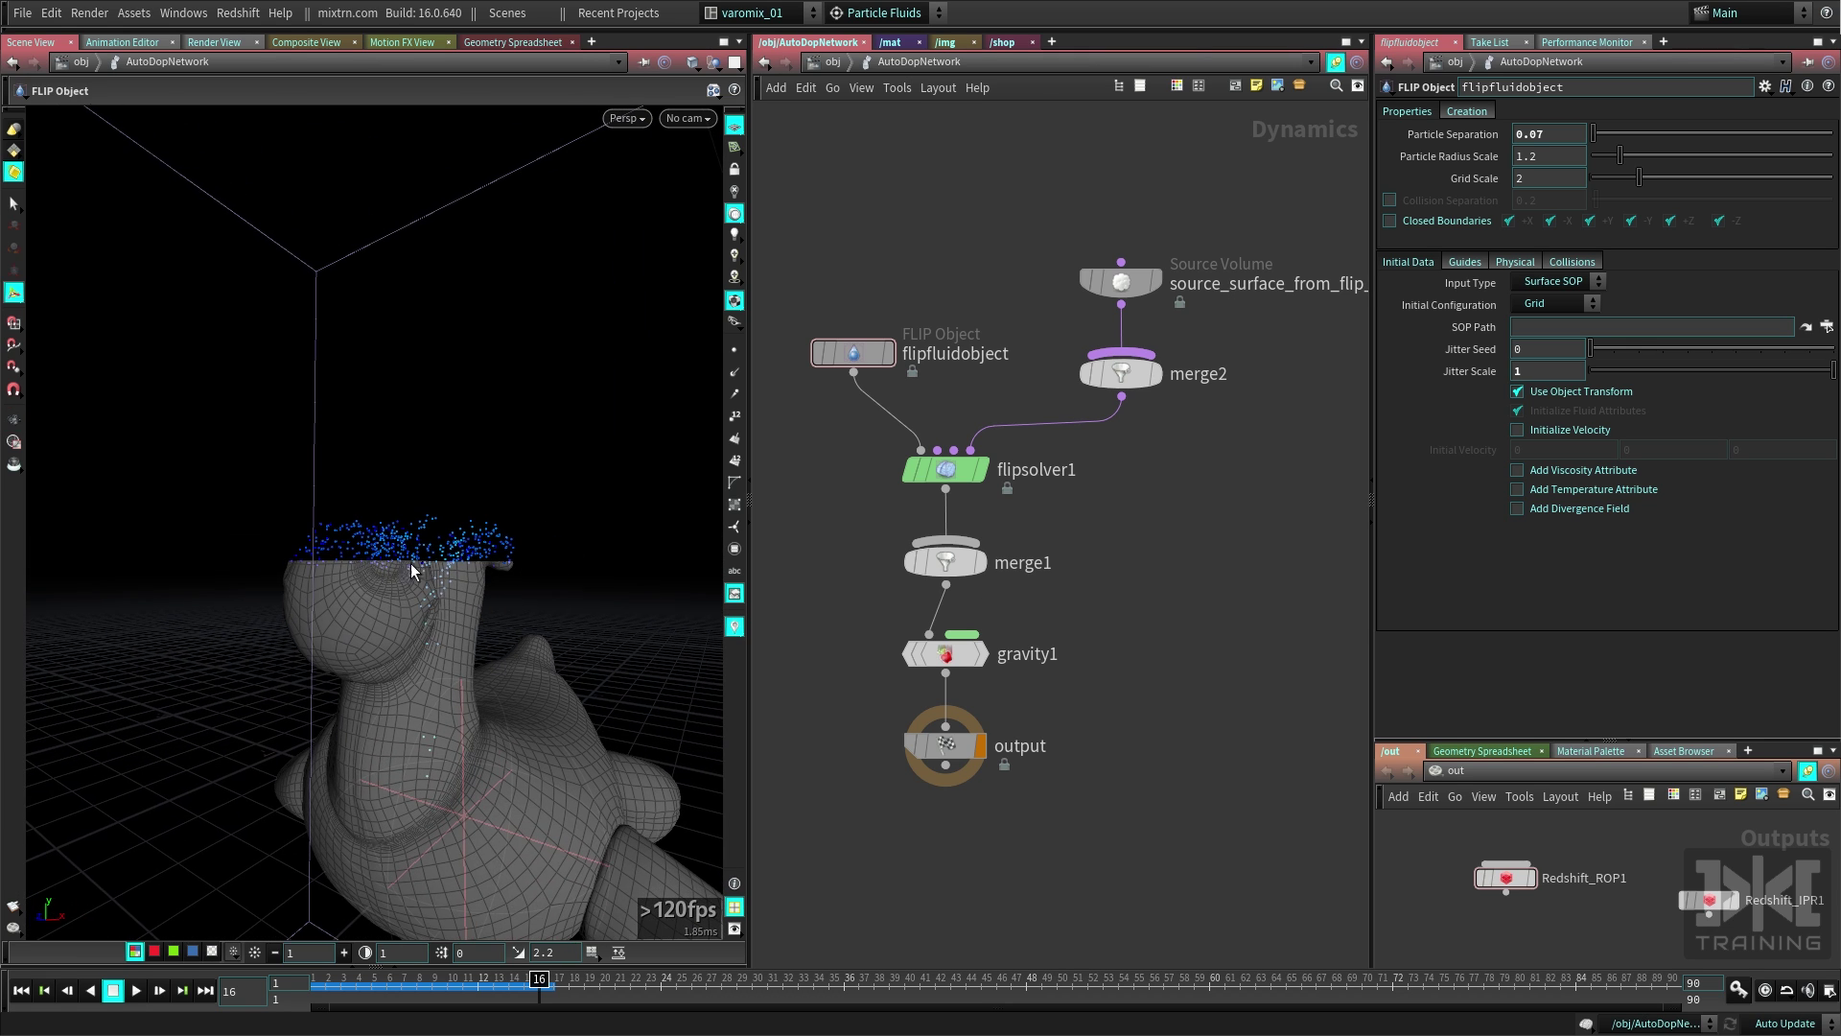
{"action": "mouse_move", "coordinate": [411, 562]}
{"action": "left_mouse_down", "text": "alt"}
{"action": "mouse_move", "coordinate": [537, 566]}
{"action": "mouse_move", "coordinate": [305, 599]}
{"action": "mouse_move", "coordinate": [439, 541]}
{"action": "left_mouse_up", "text": "alt"}
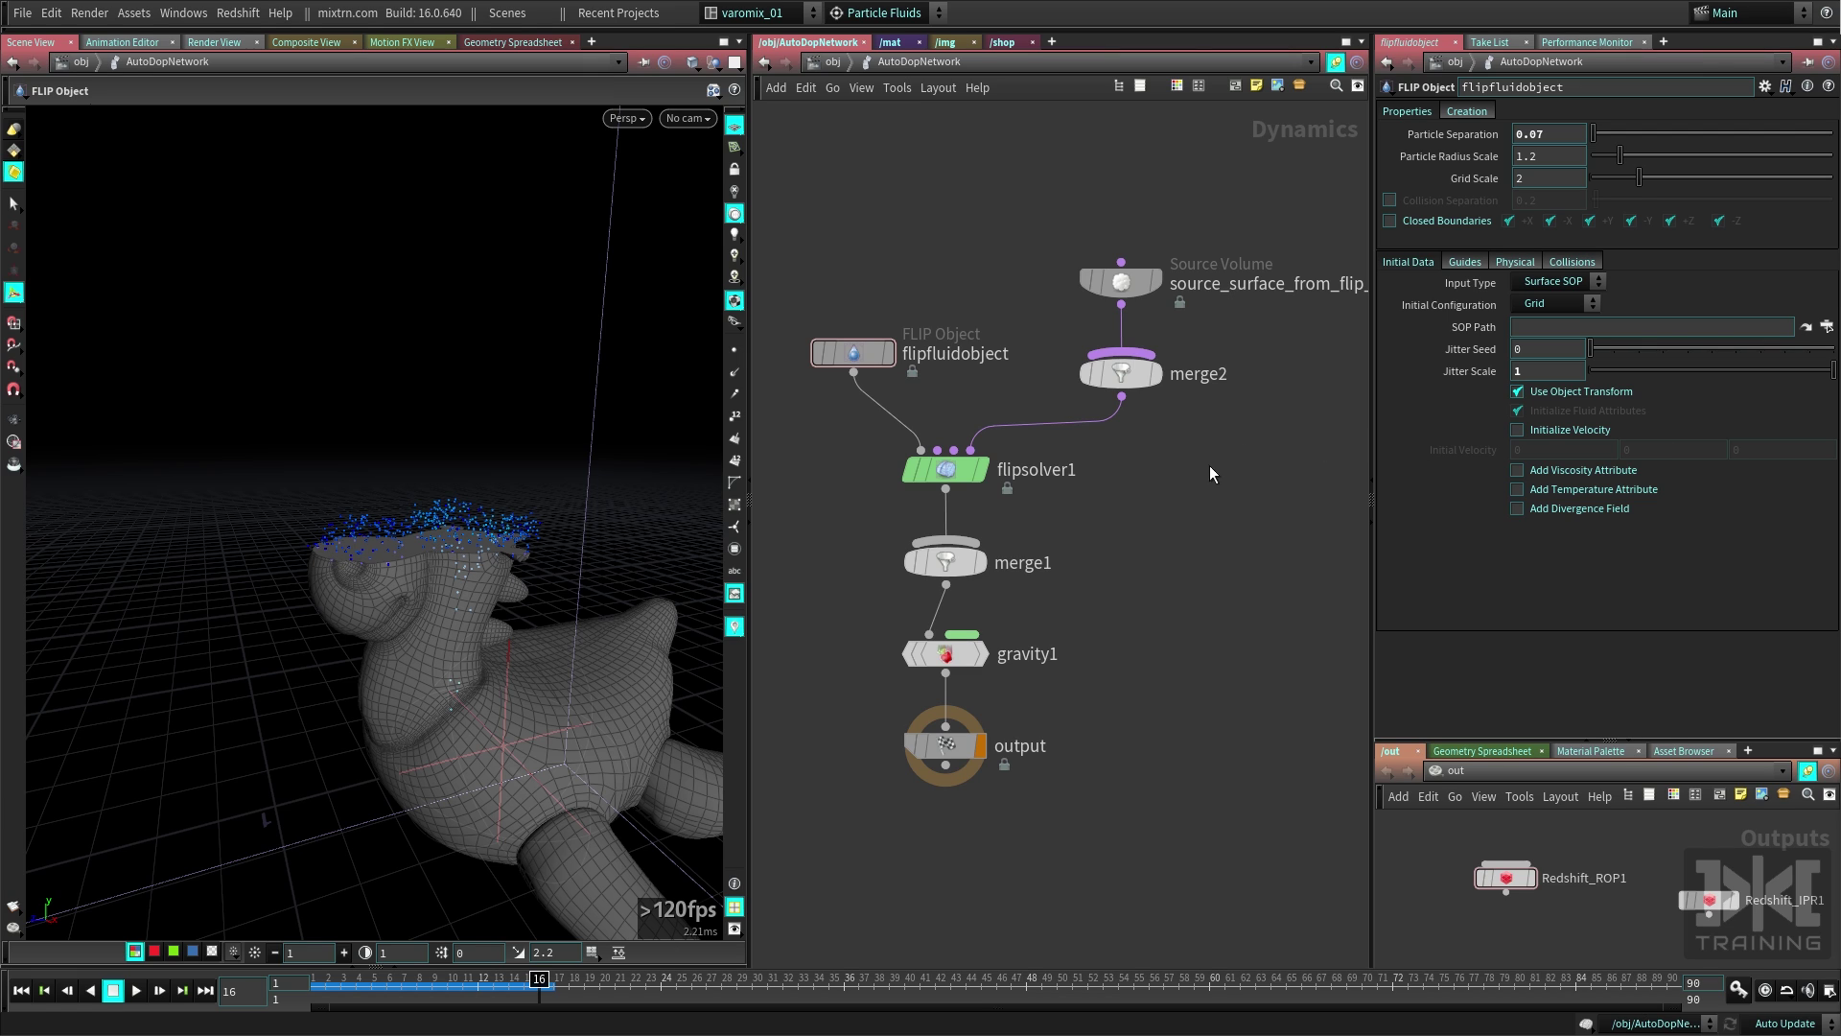
Open flip_source again and move object_merge1 up to leave a gap above create_surface_volume.
{"action": "key", "text": "u"}
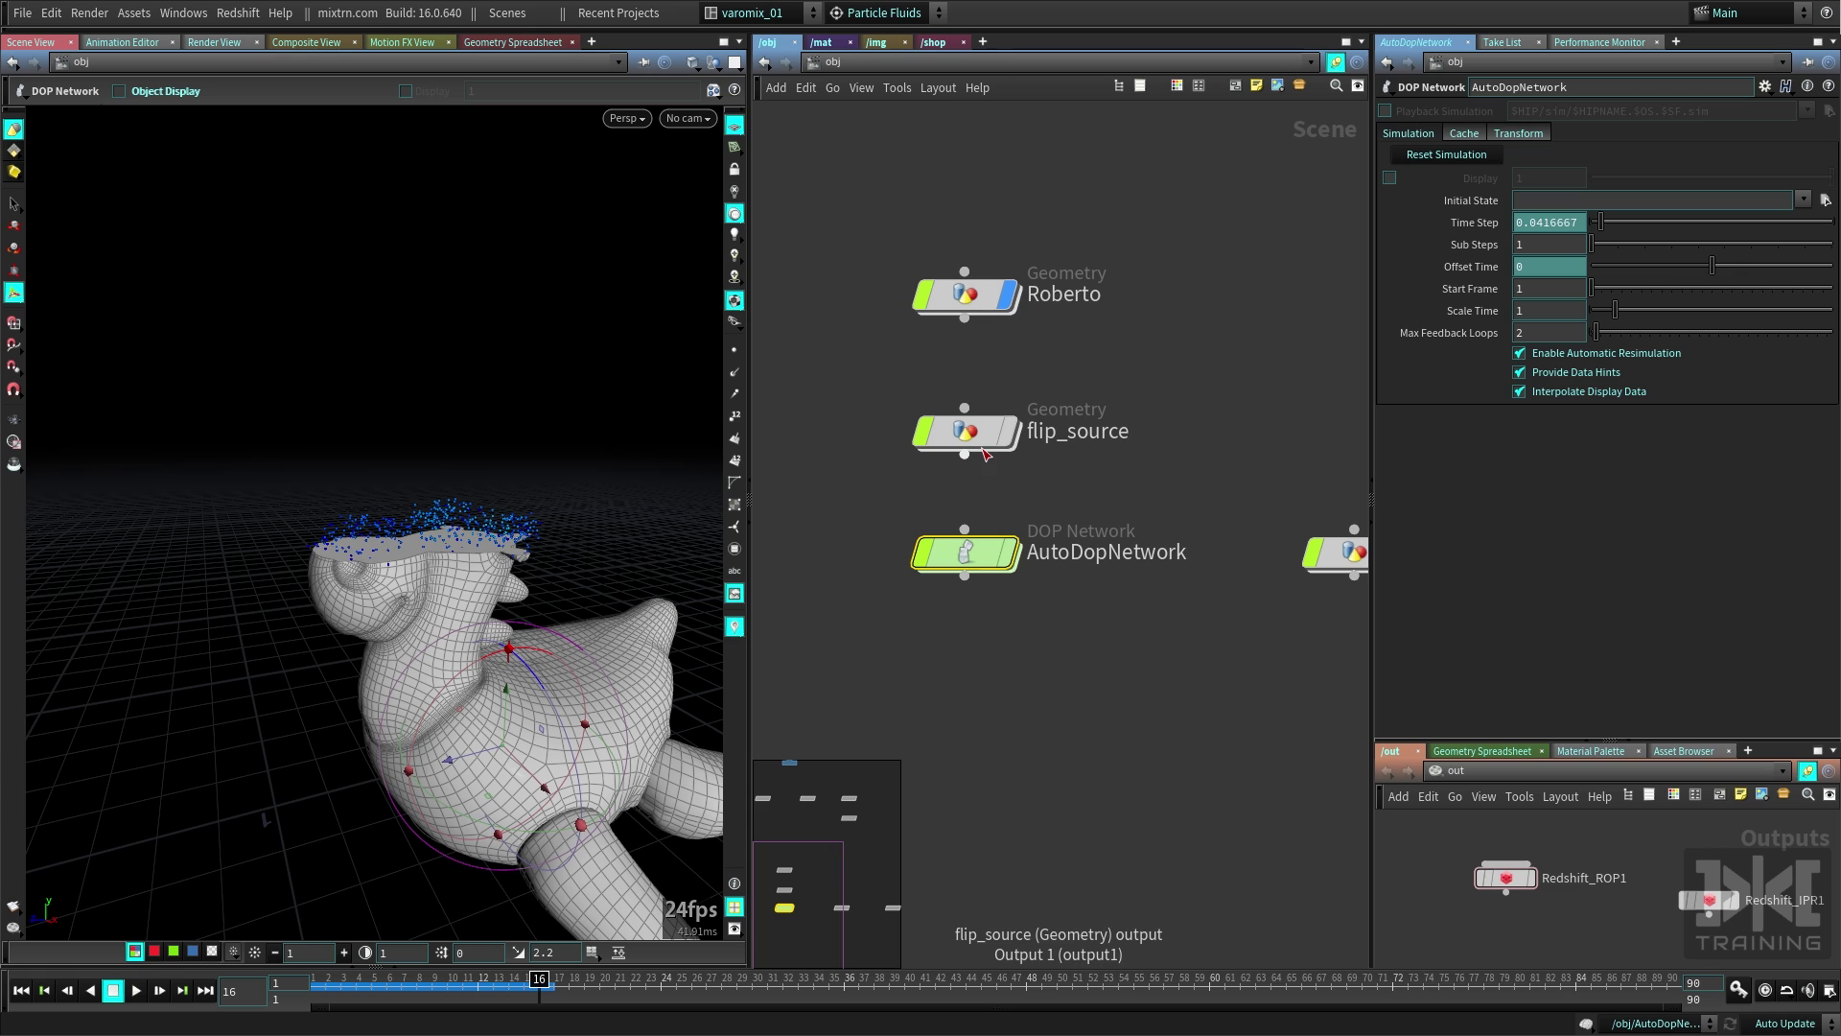
{"action": "double_click", "coordinate": [966, 437]}
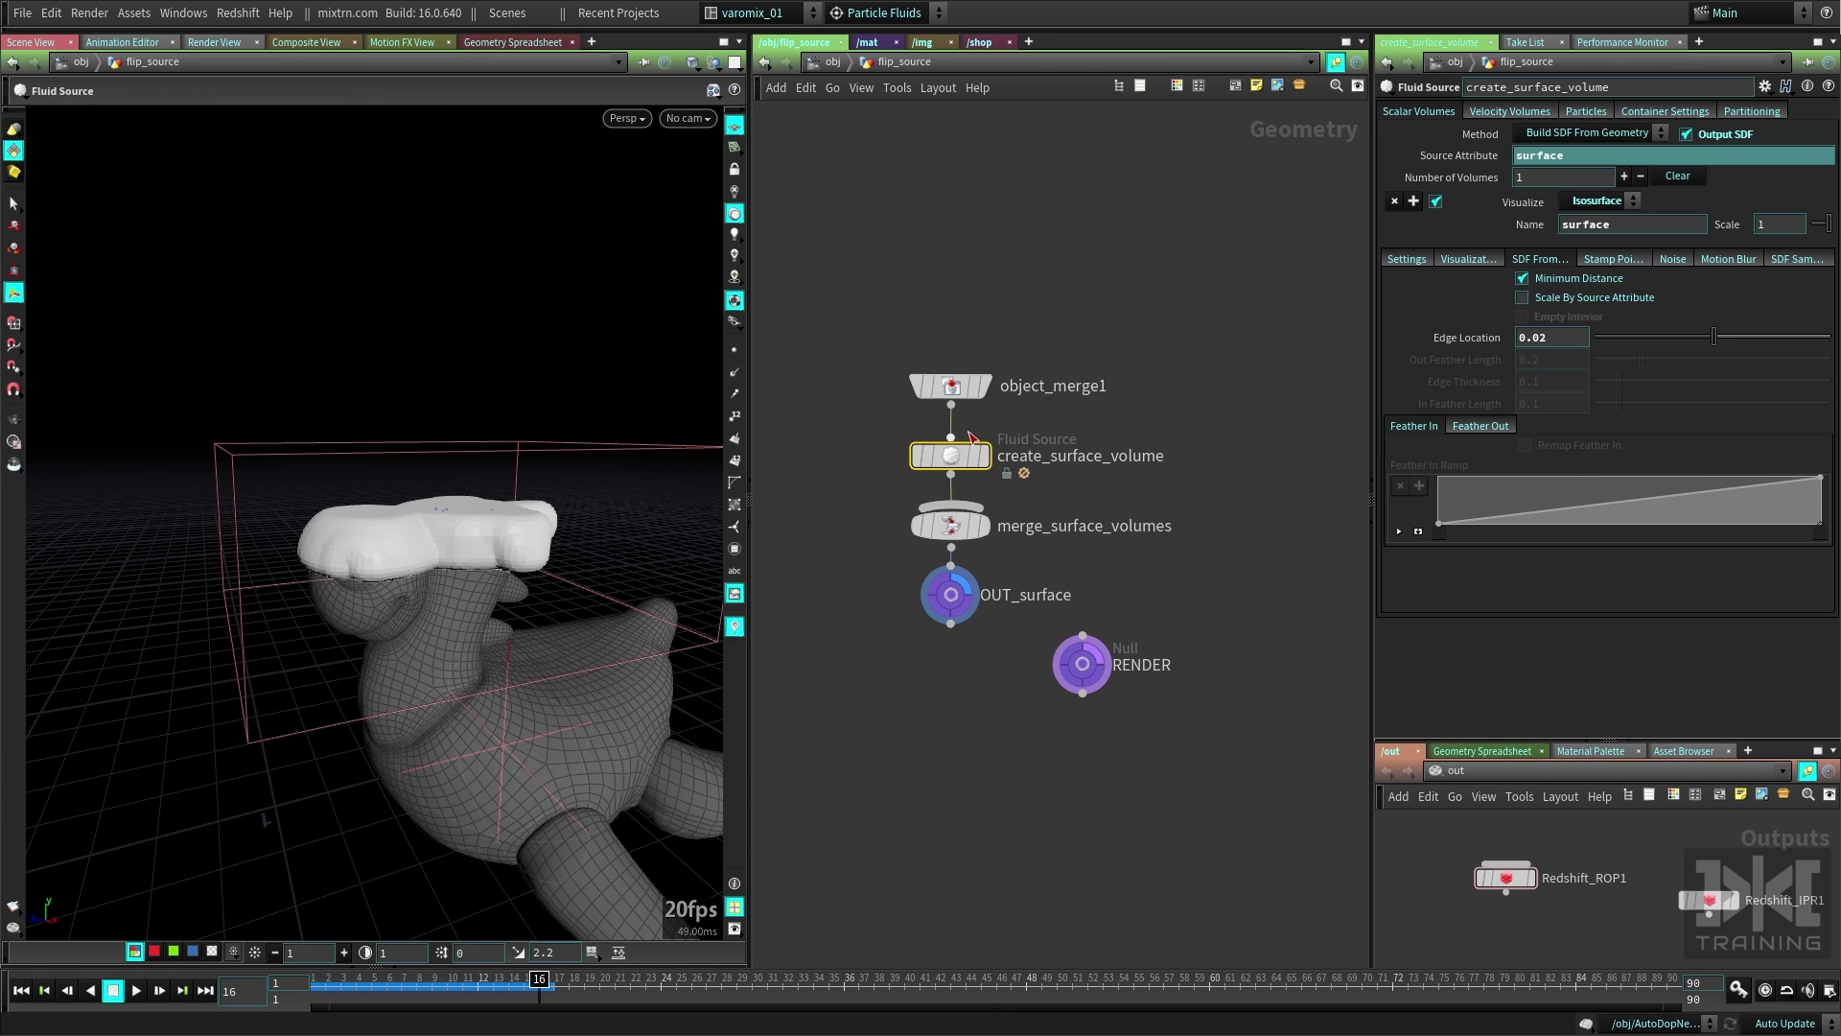
{"action": "left_click_drag", "start_coordinate": [958, 390], "coordinate": [956, 343]}
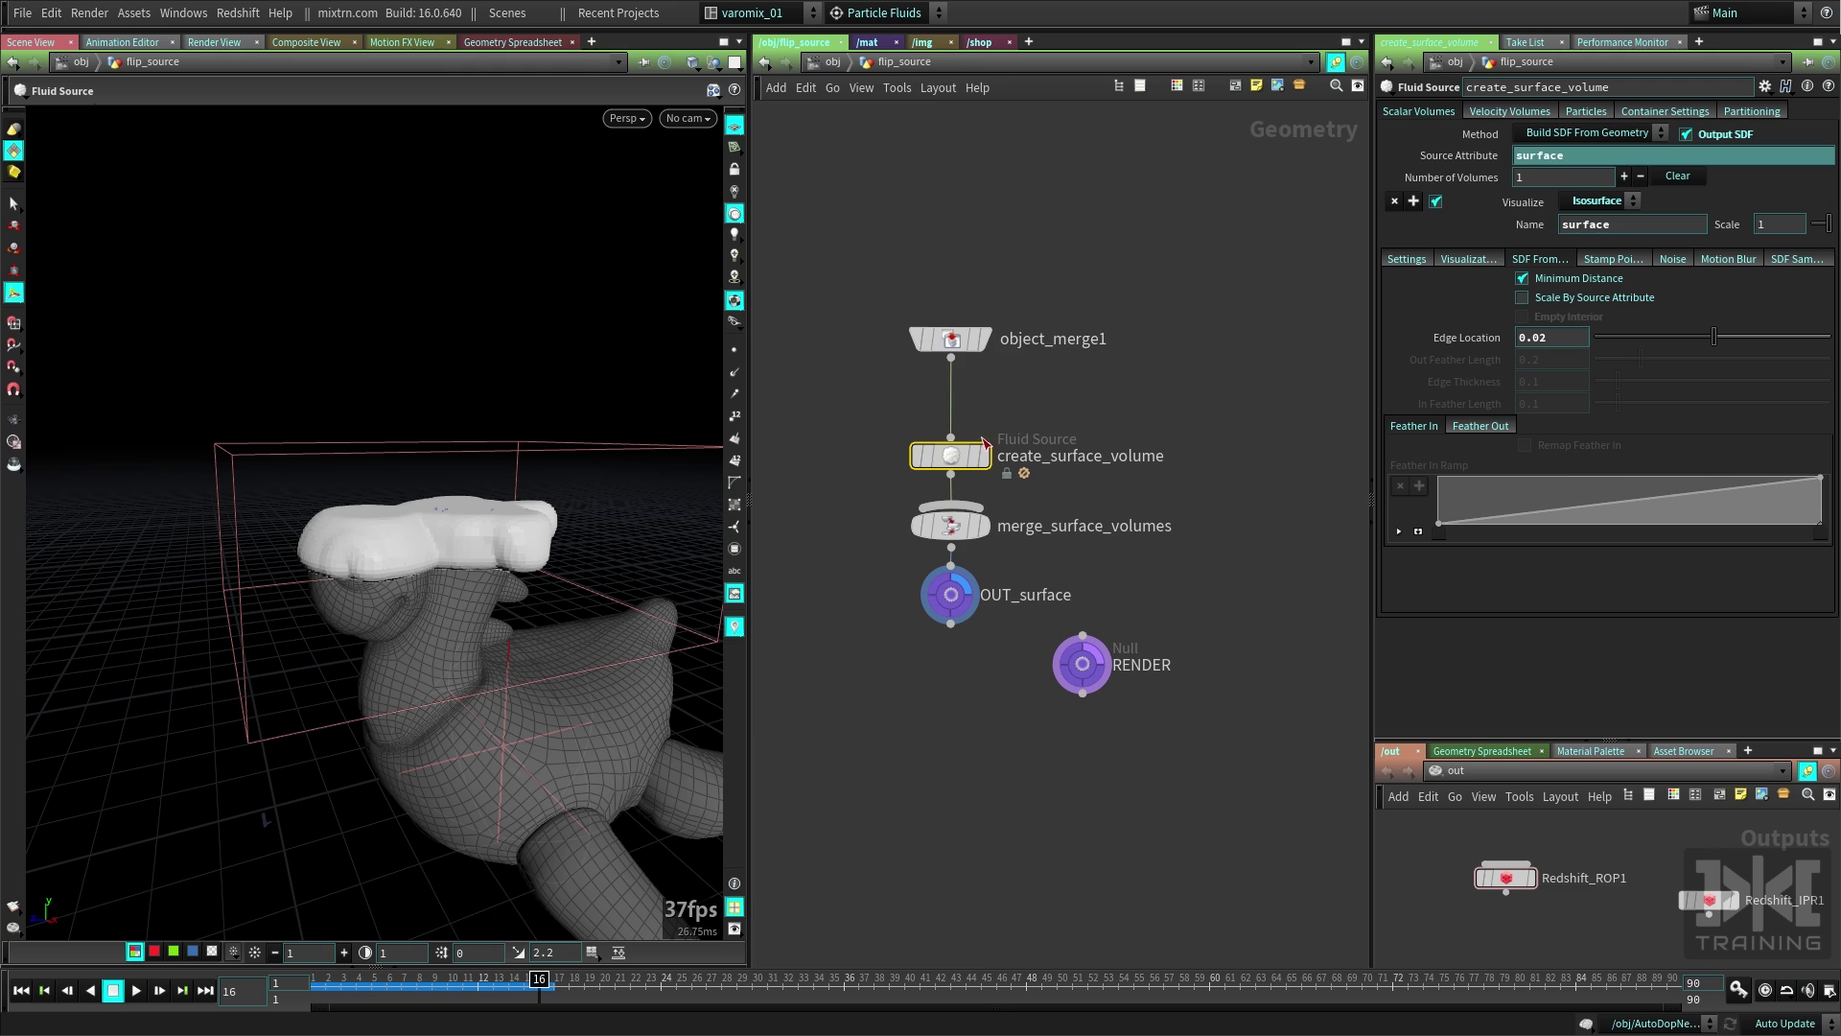
{"action": "left_click_drag", "start_coordinate": [960, 462], "coordinate": [960, 463]}
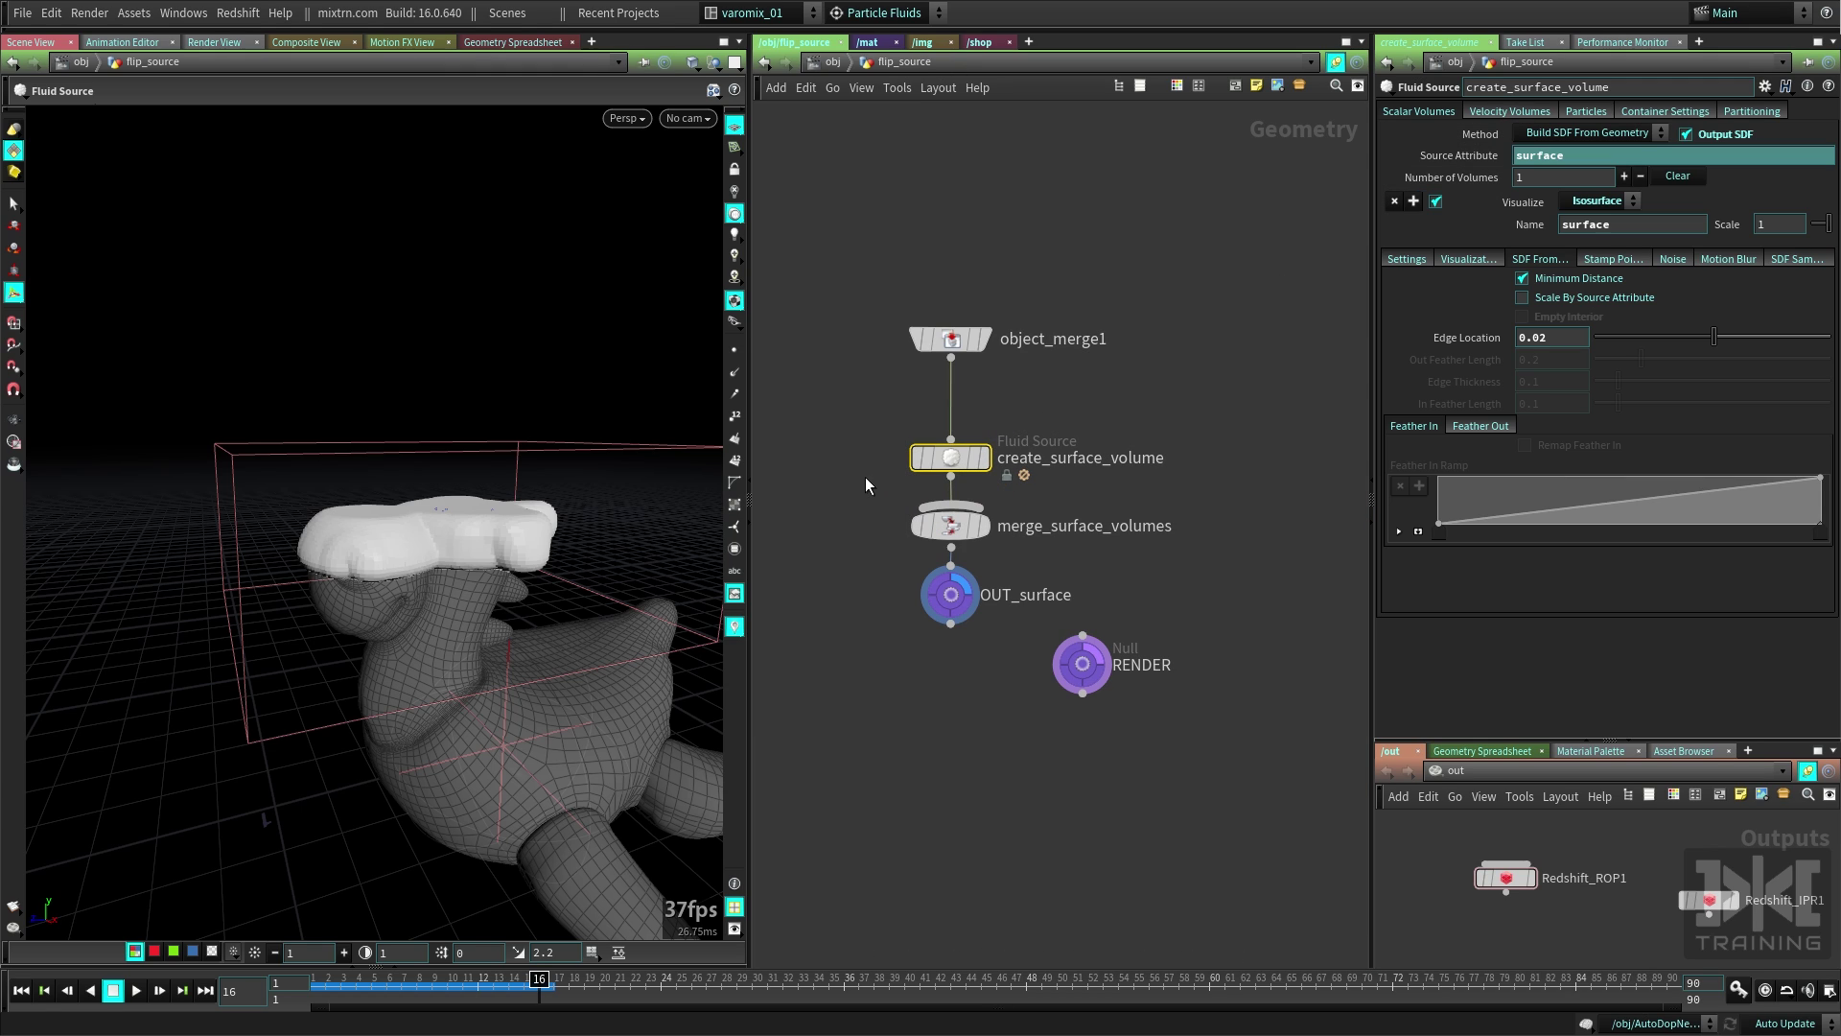
Enable Add Velocity on the source's velocity volume with values 0, 1, 0, and inspect the velocity streamers.
{"action": "left_click", "coordinate": [1502, 112]}
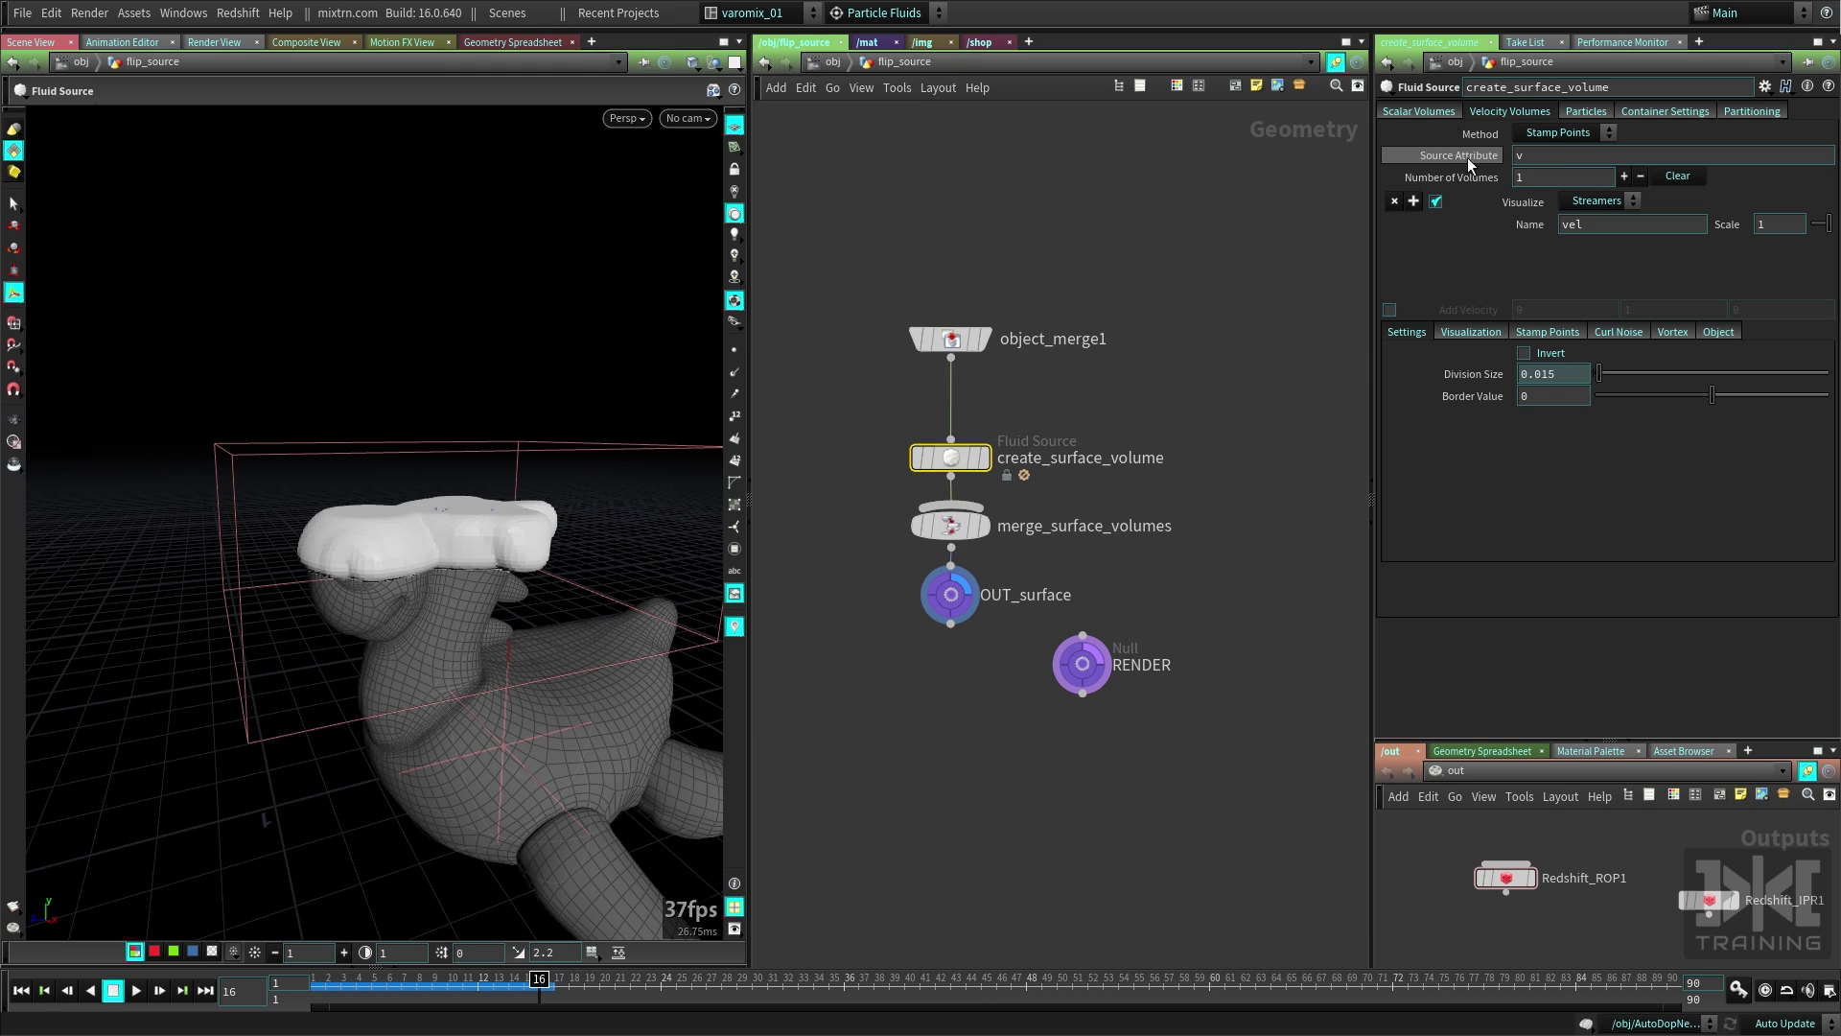
{"action": "mouse_move", "coordinate": [960, 461]}
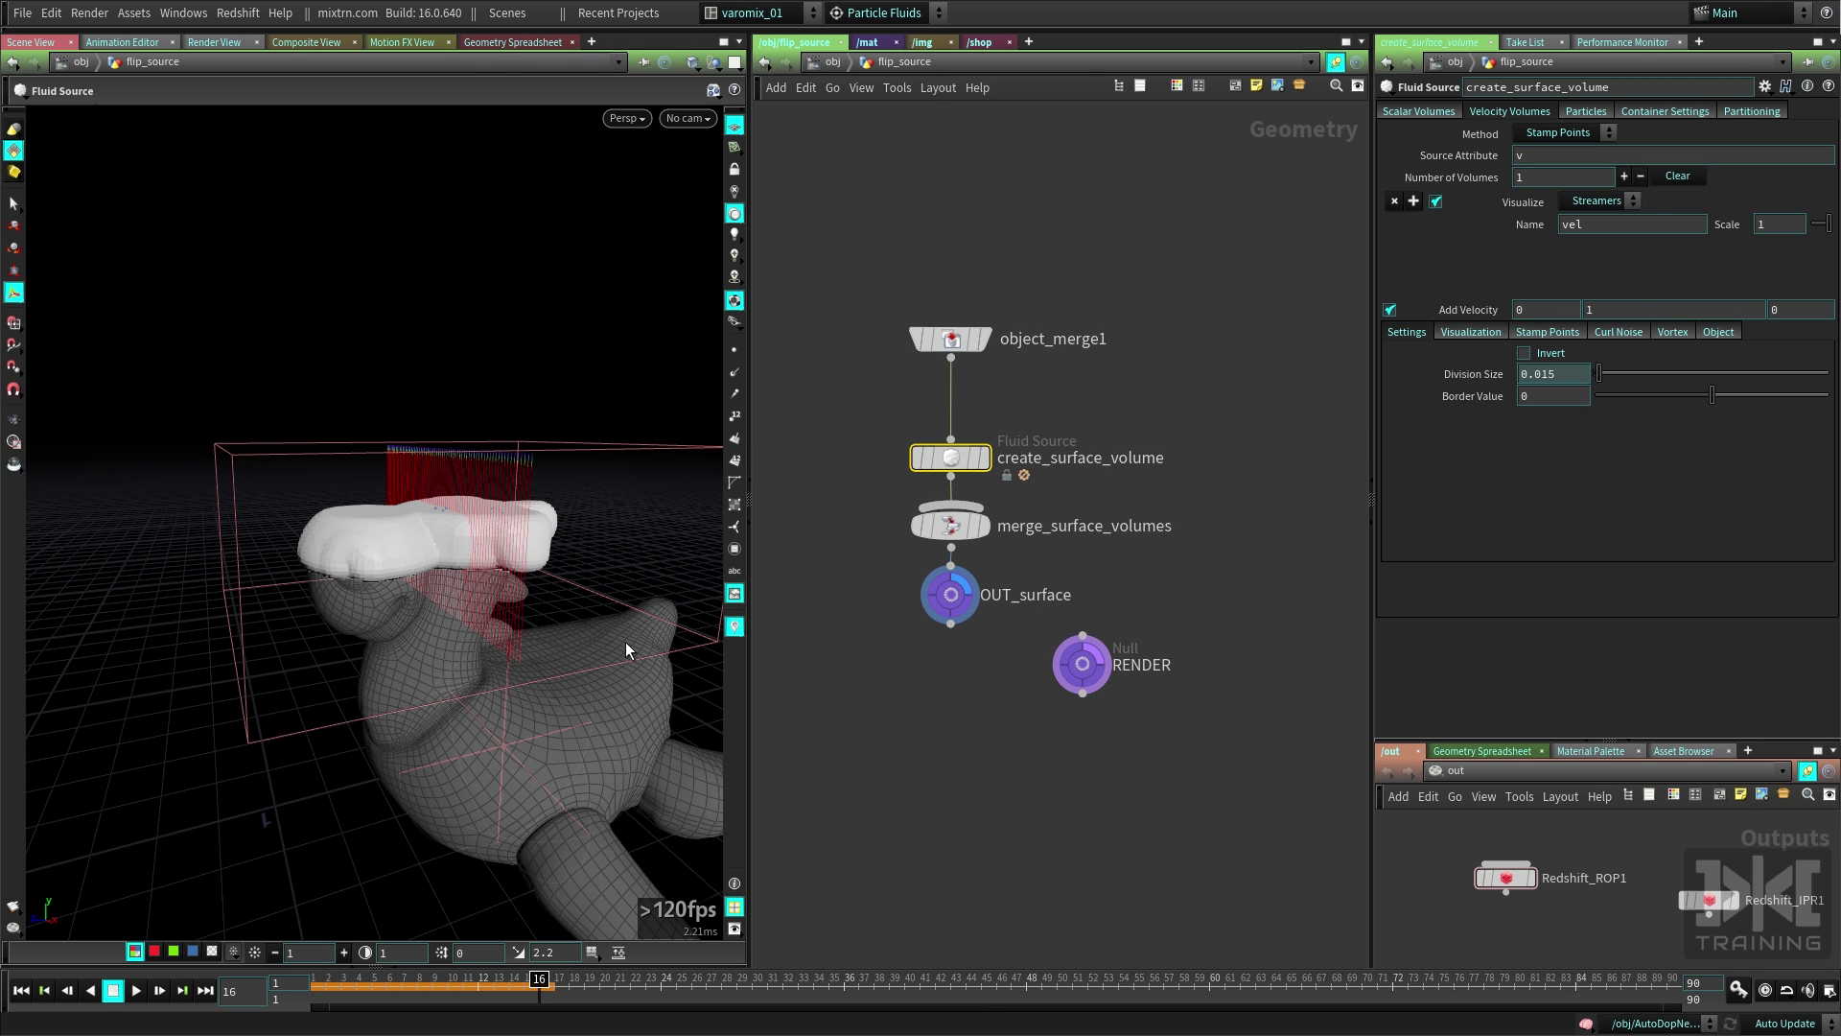
{"action": "key", "text": "Escape"}
{"action": "left_click_drag", "start_coordinate": [407, 566], "coordinate": [482, 615]}
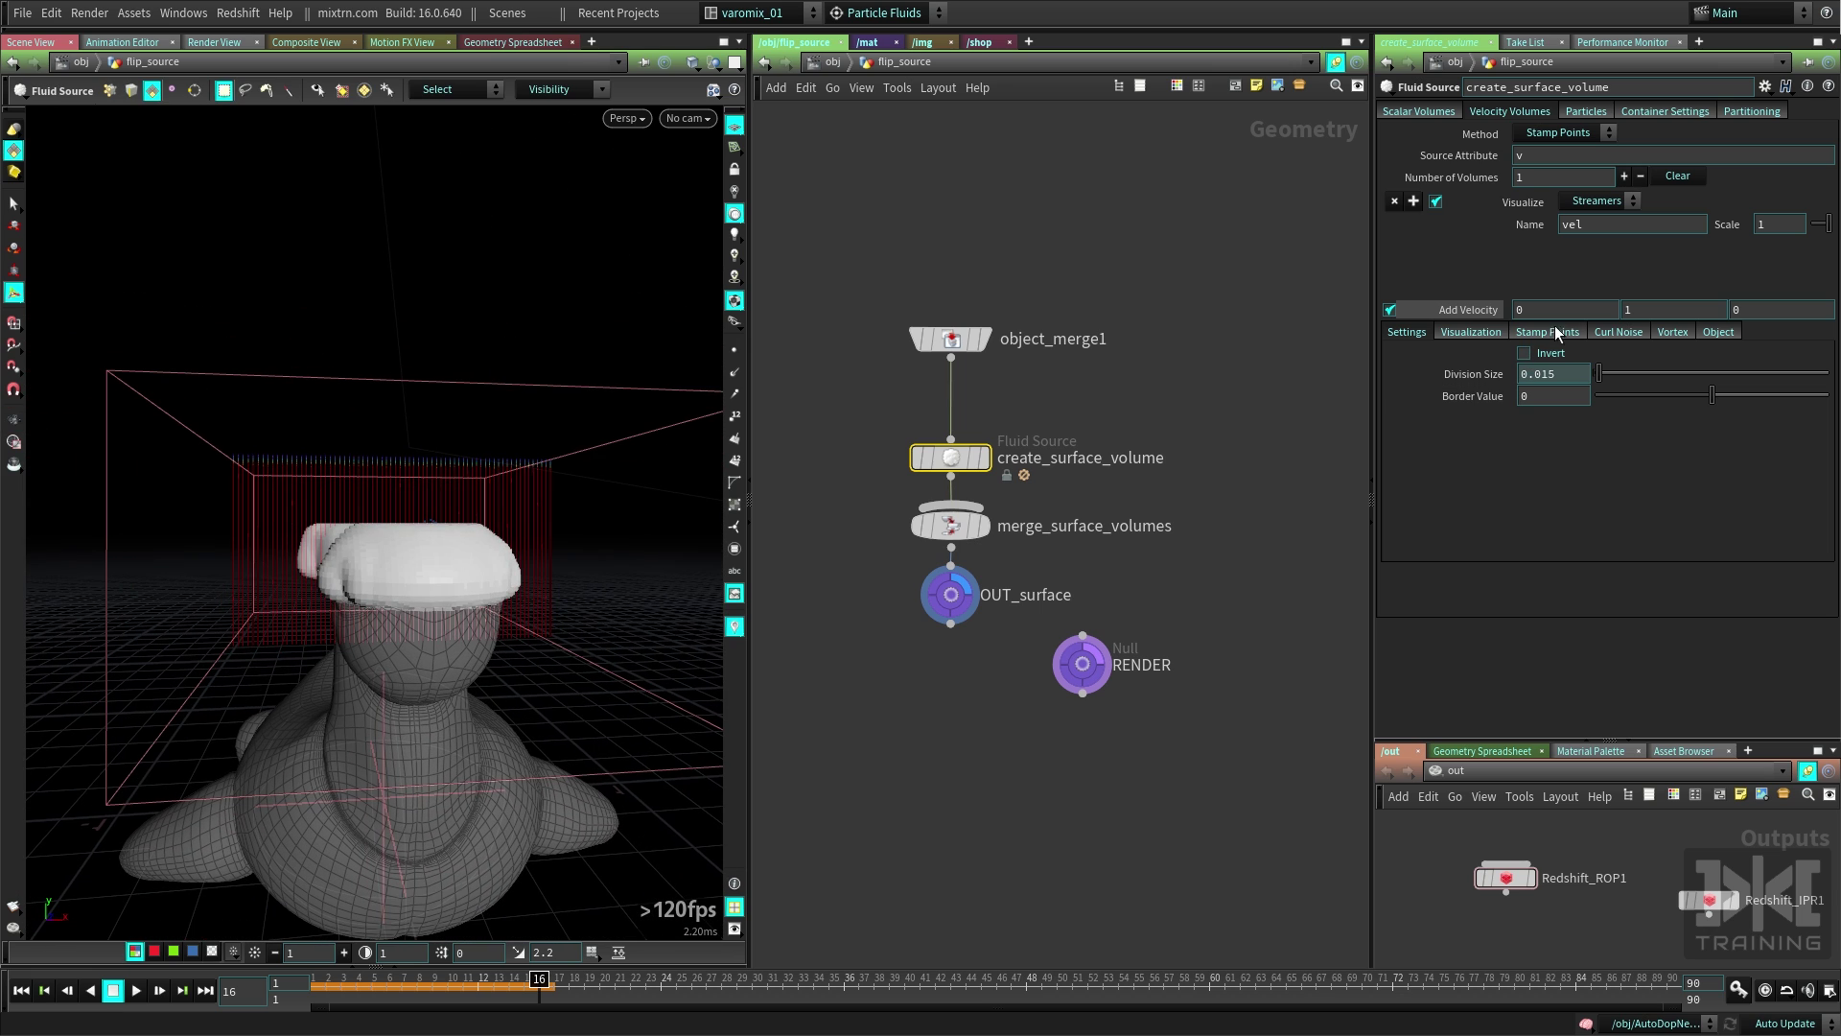
Add curl noise to the source's velocity volume with a Swirl Size of 0.53.
{"action": "left_click", "coordinate": [1620, 333]}
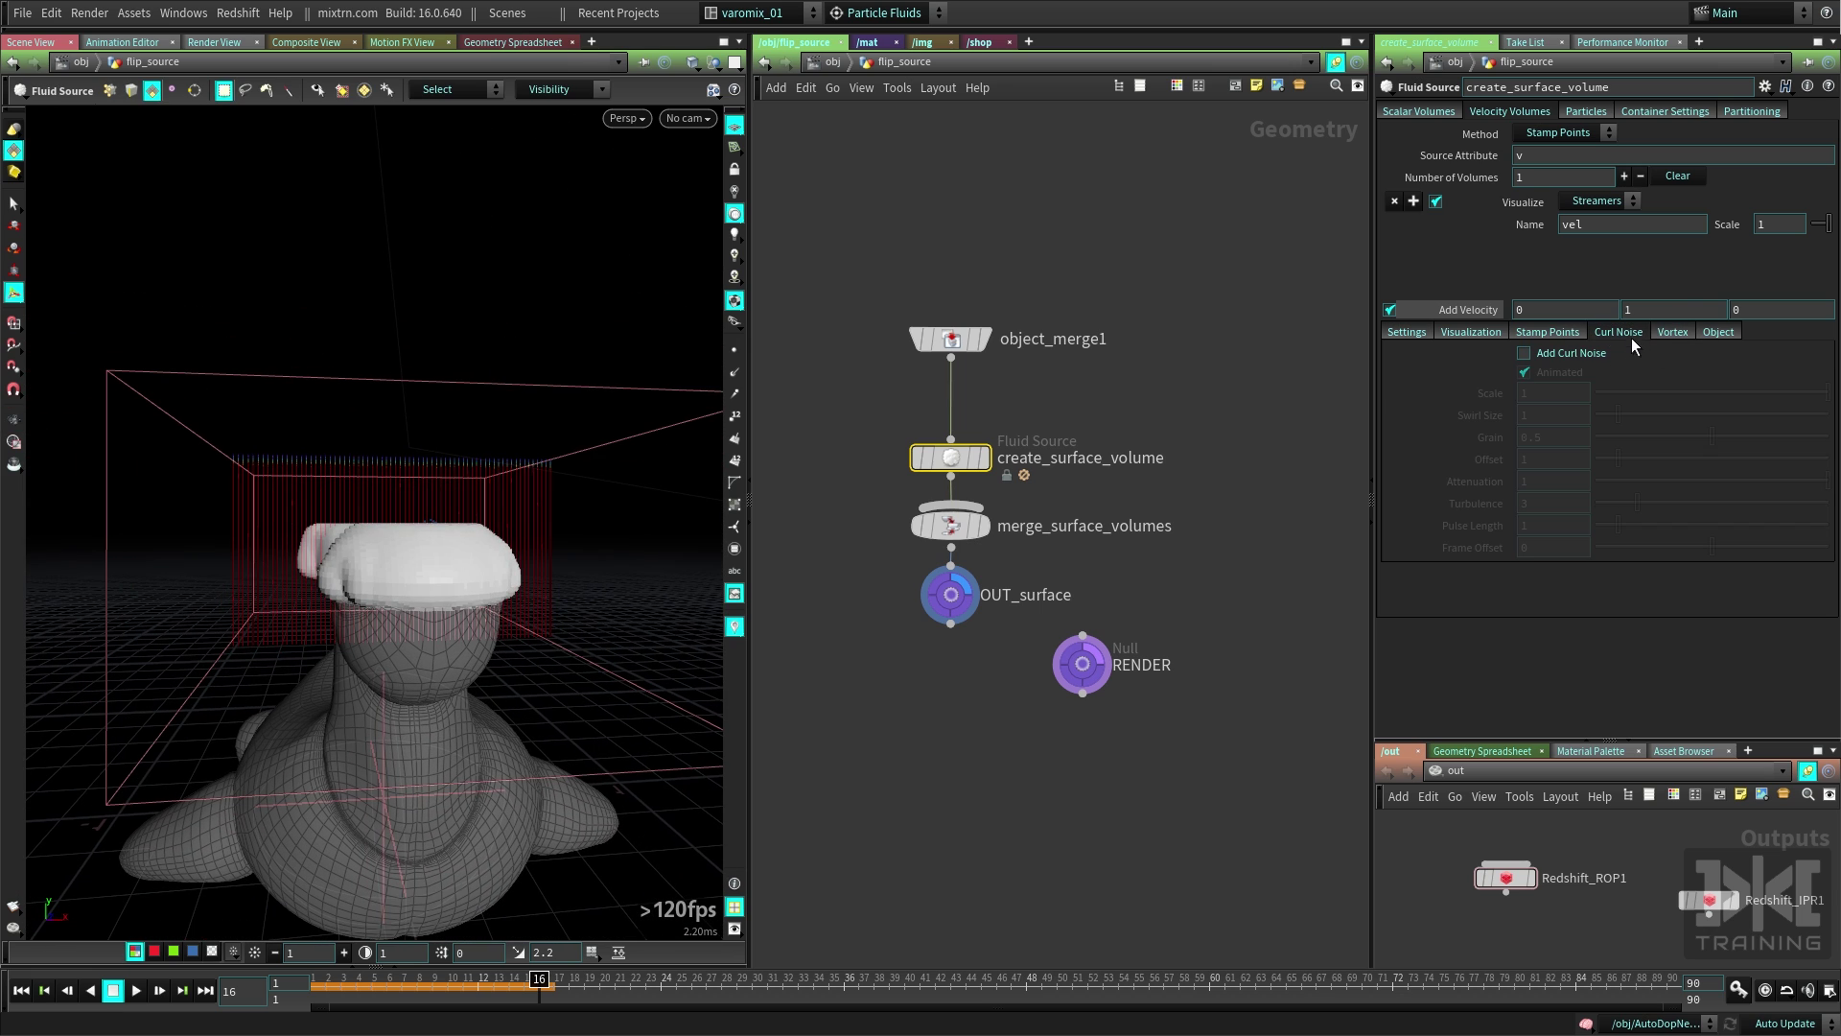
{"action": "left_click", "coordinate": [1587, 354]}
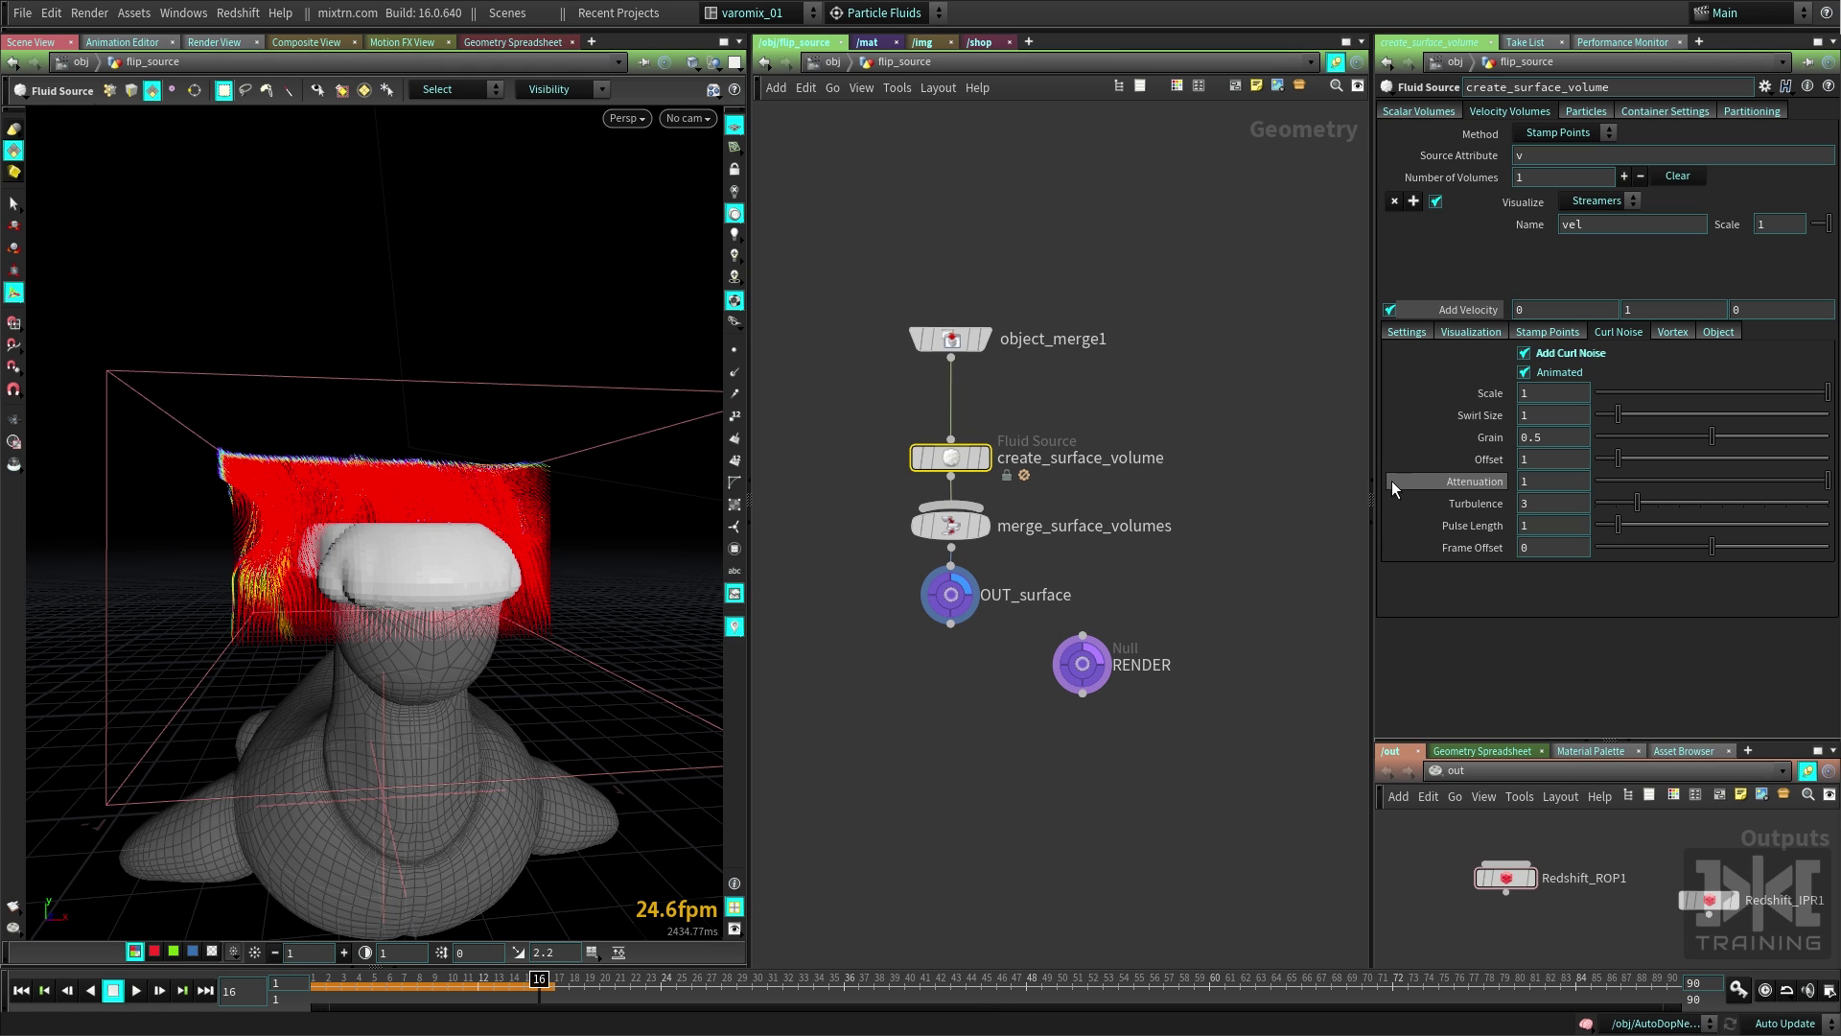
{"action": "left_click_drag", "start_coordinate": [507, 587], "coordinate": [388, 539]}
{"action": "left_click", "coordinate": [895, 469]}
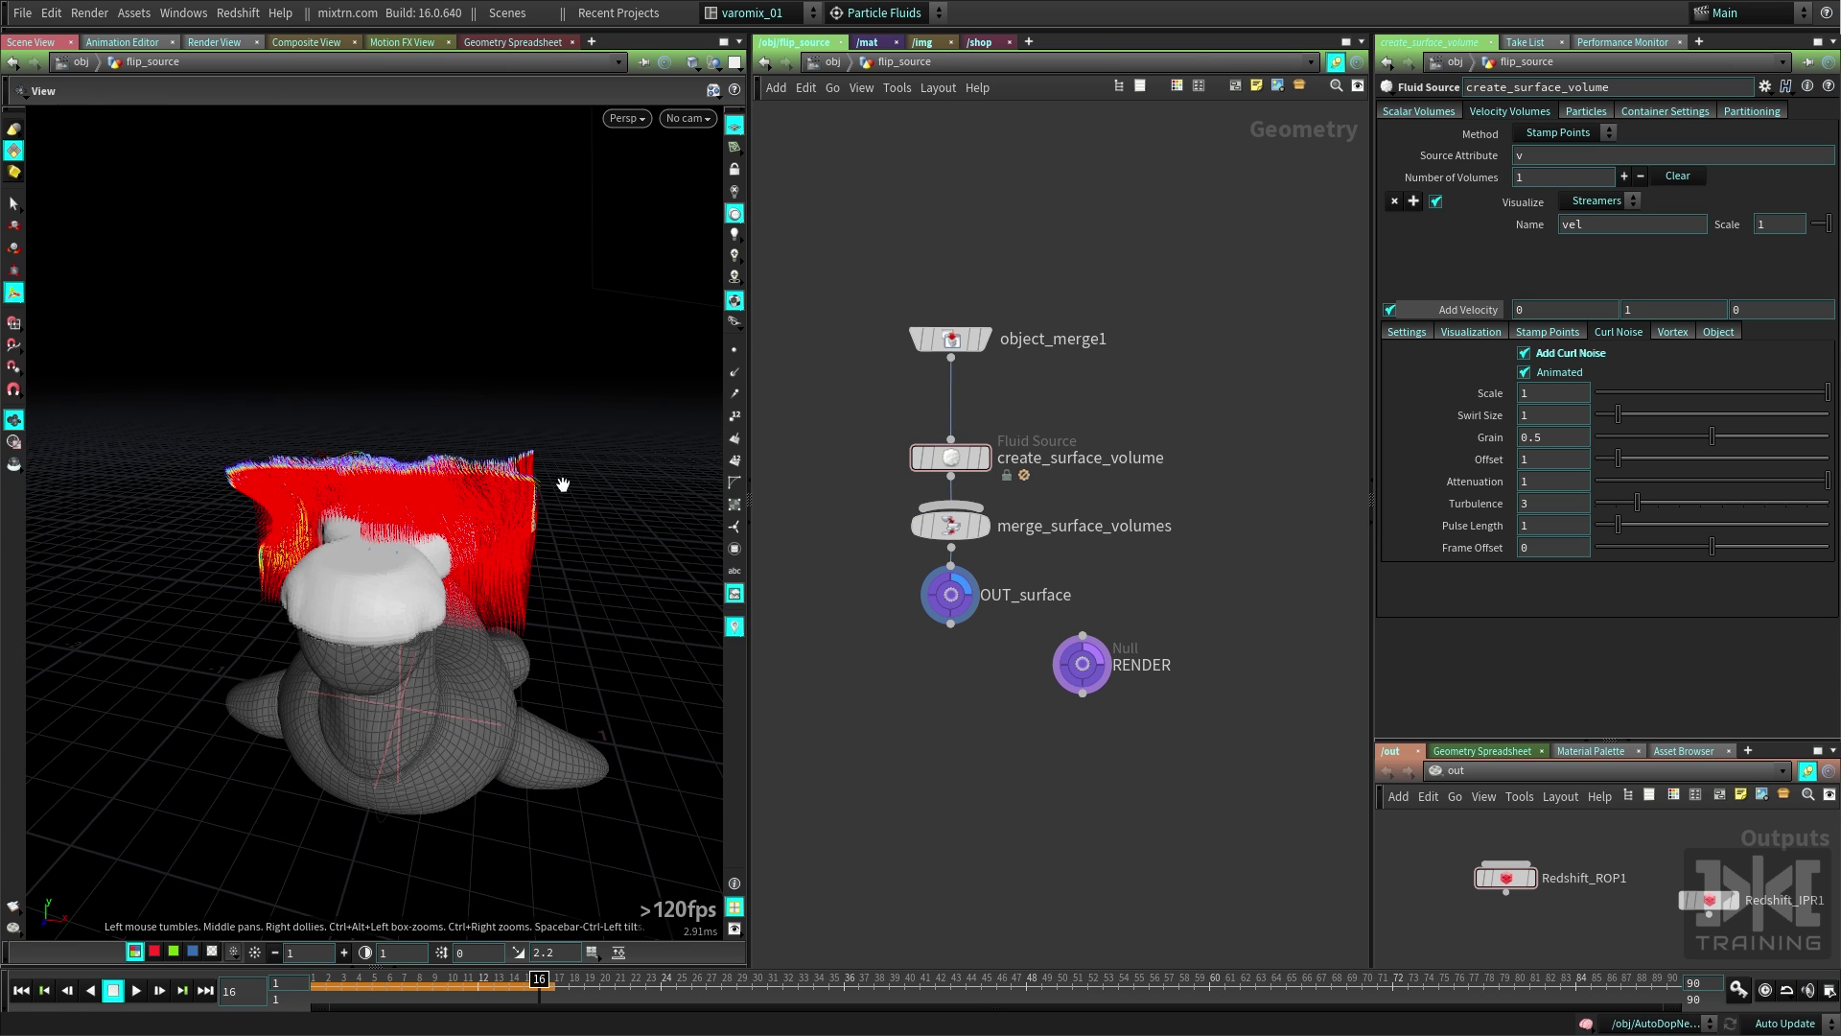
{"action": "left_click_drag", "start_coordinate": [575, 440], "coordinate": [666, 516]}
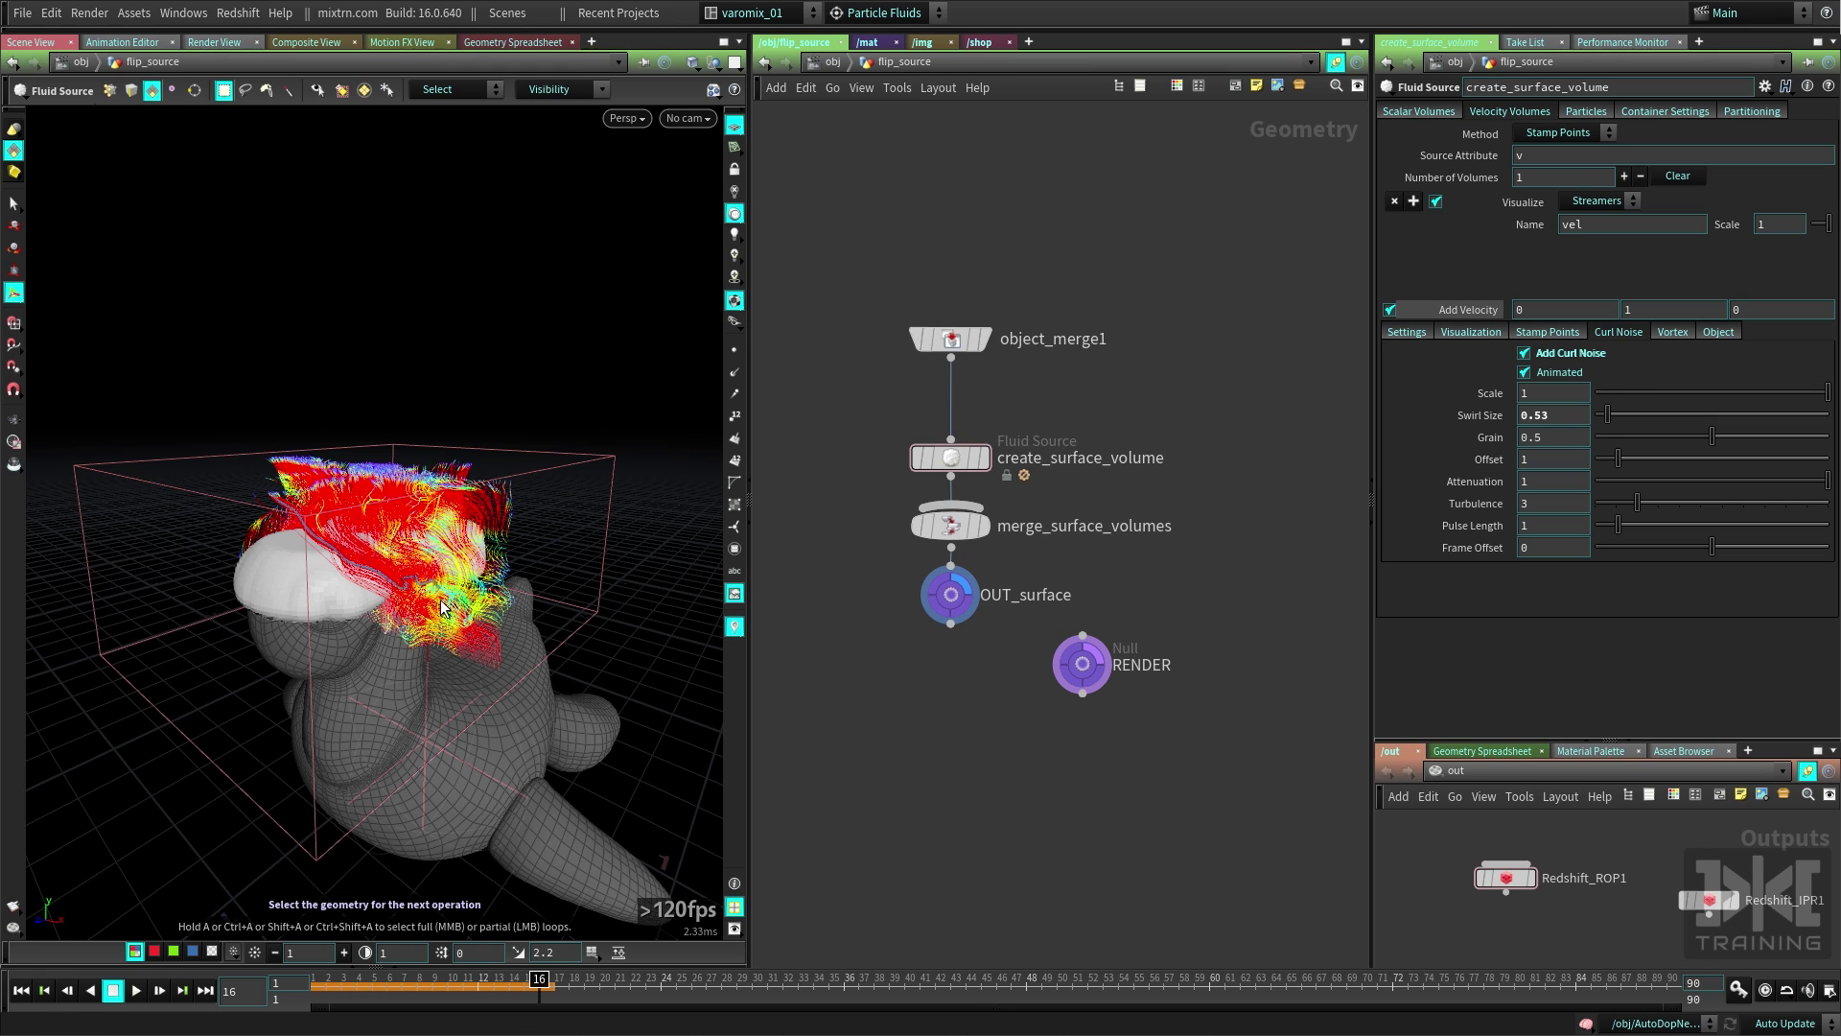
Set the source curl noise's Swirl Size to 0.6 and Grain to 0.465.
{"action": "double_click", "coordinate": [1575, 417]}
{"action": "type", "text": "0."}
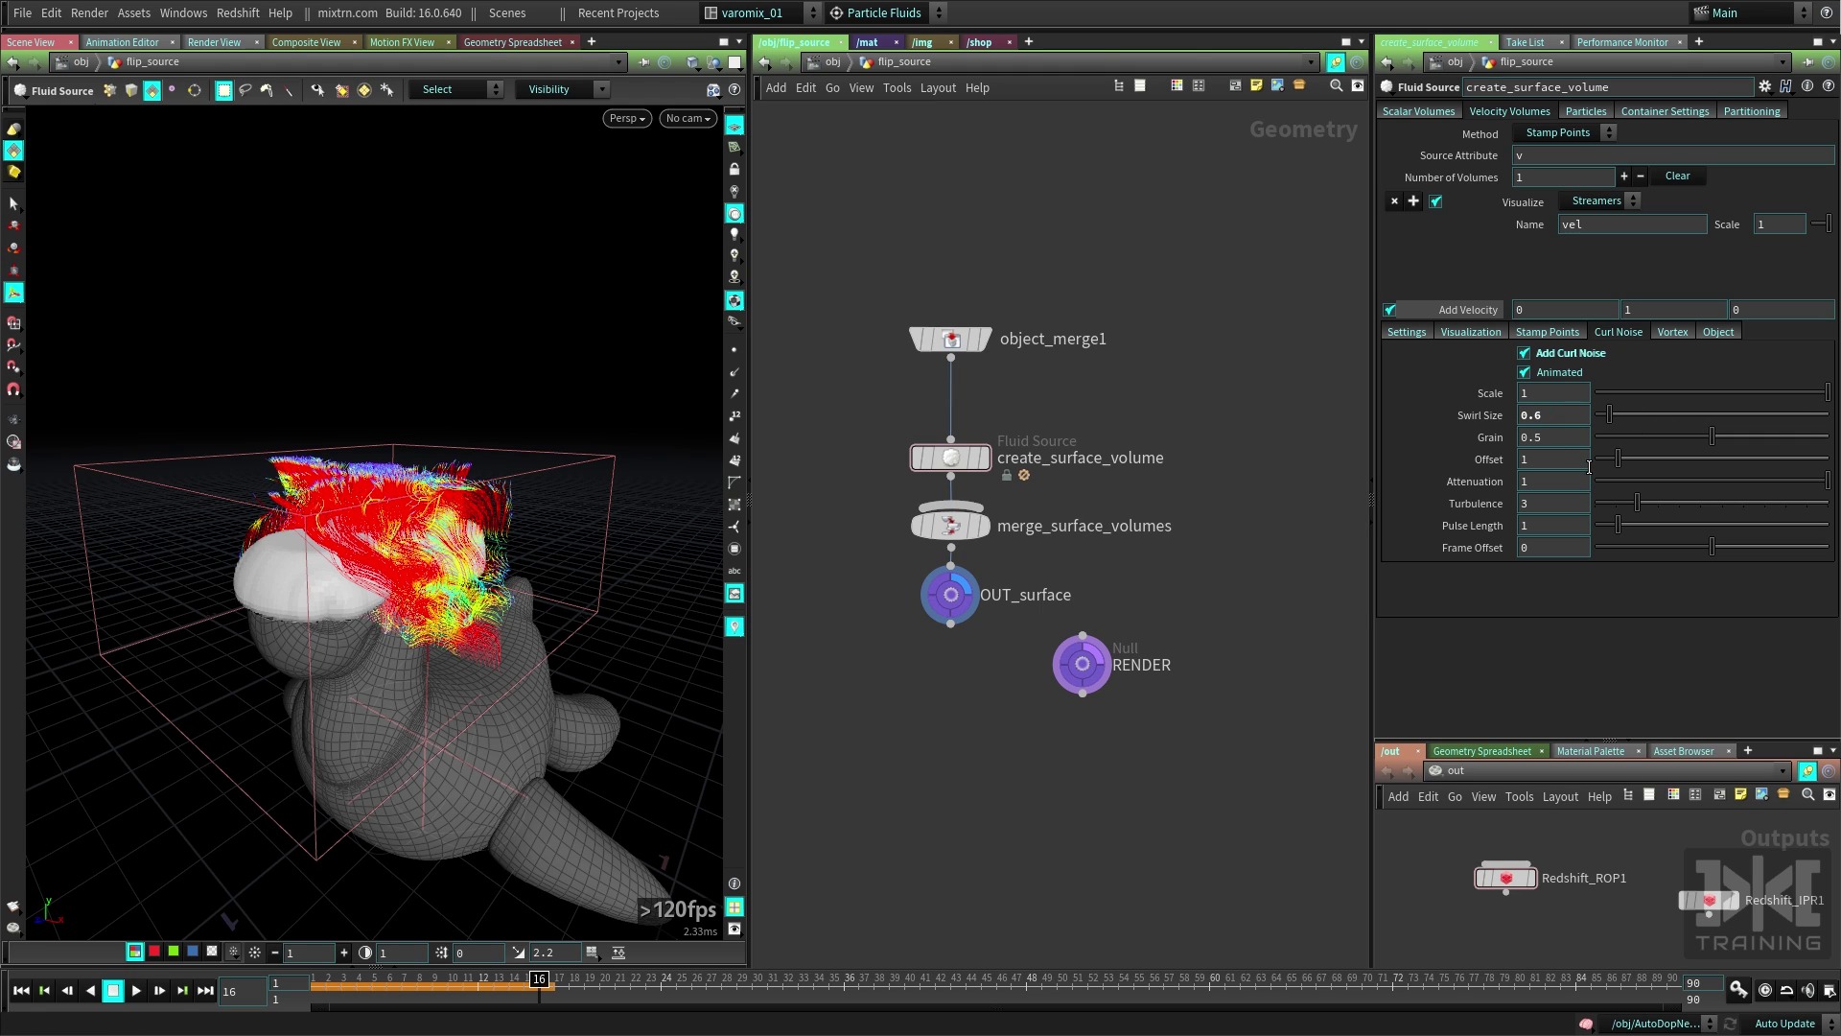
{"action": "key", "text": "Return"}
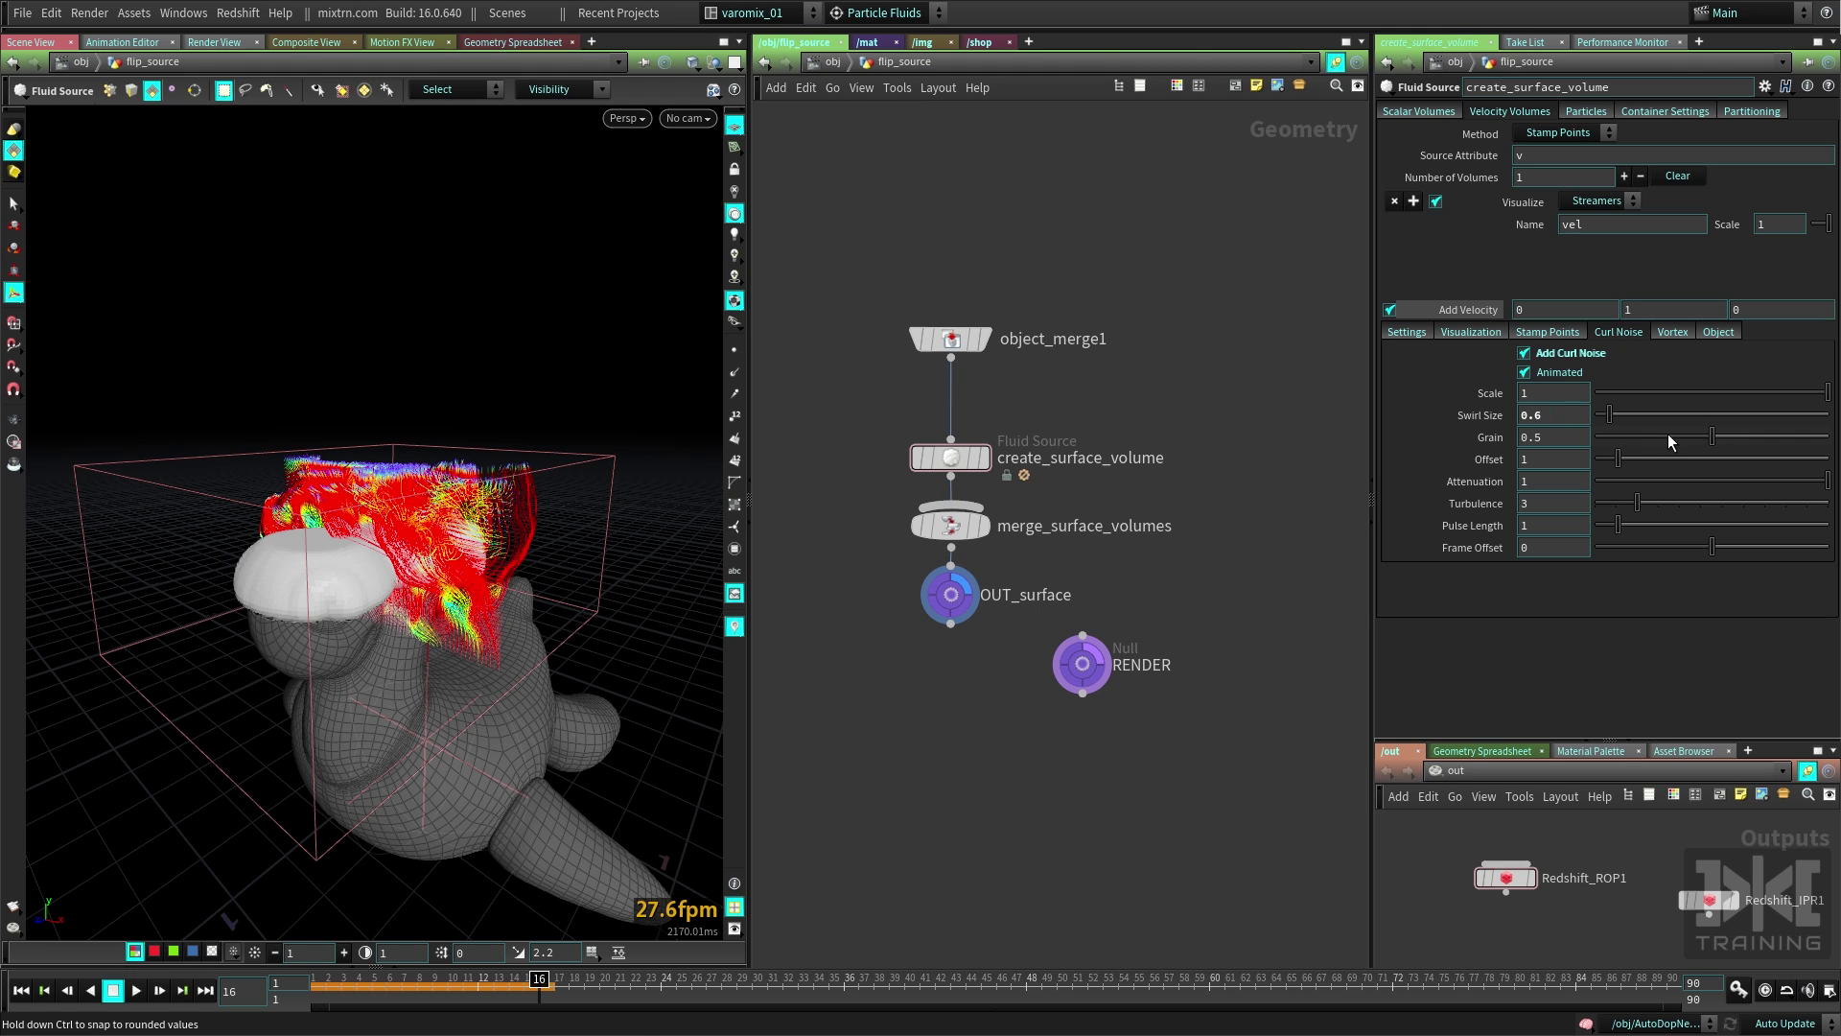
{"action": "left_click", "coordinate": [1668, 437]}
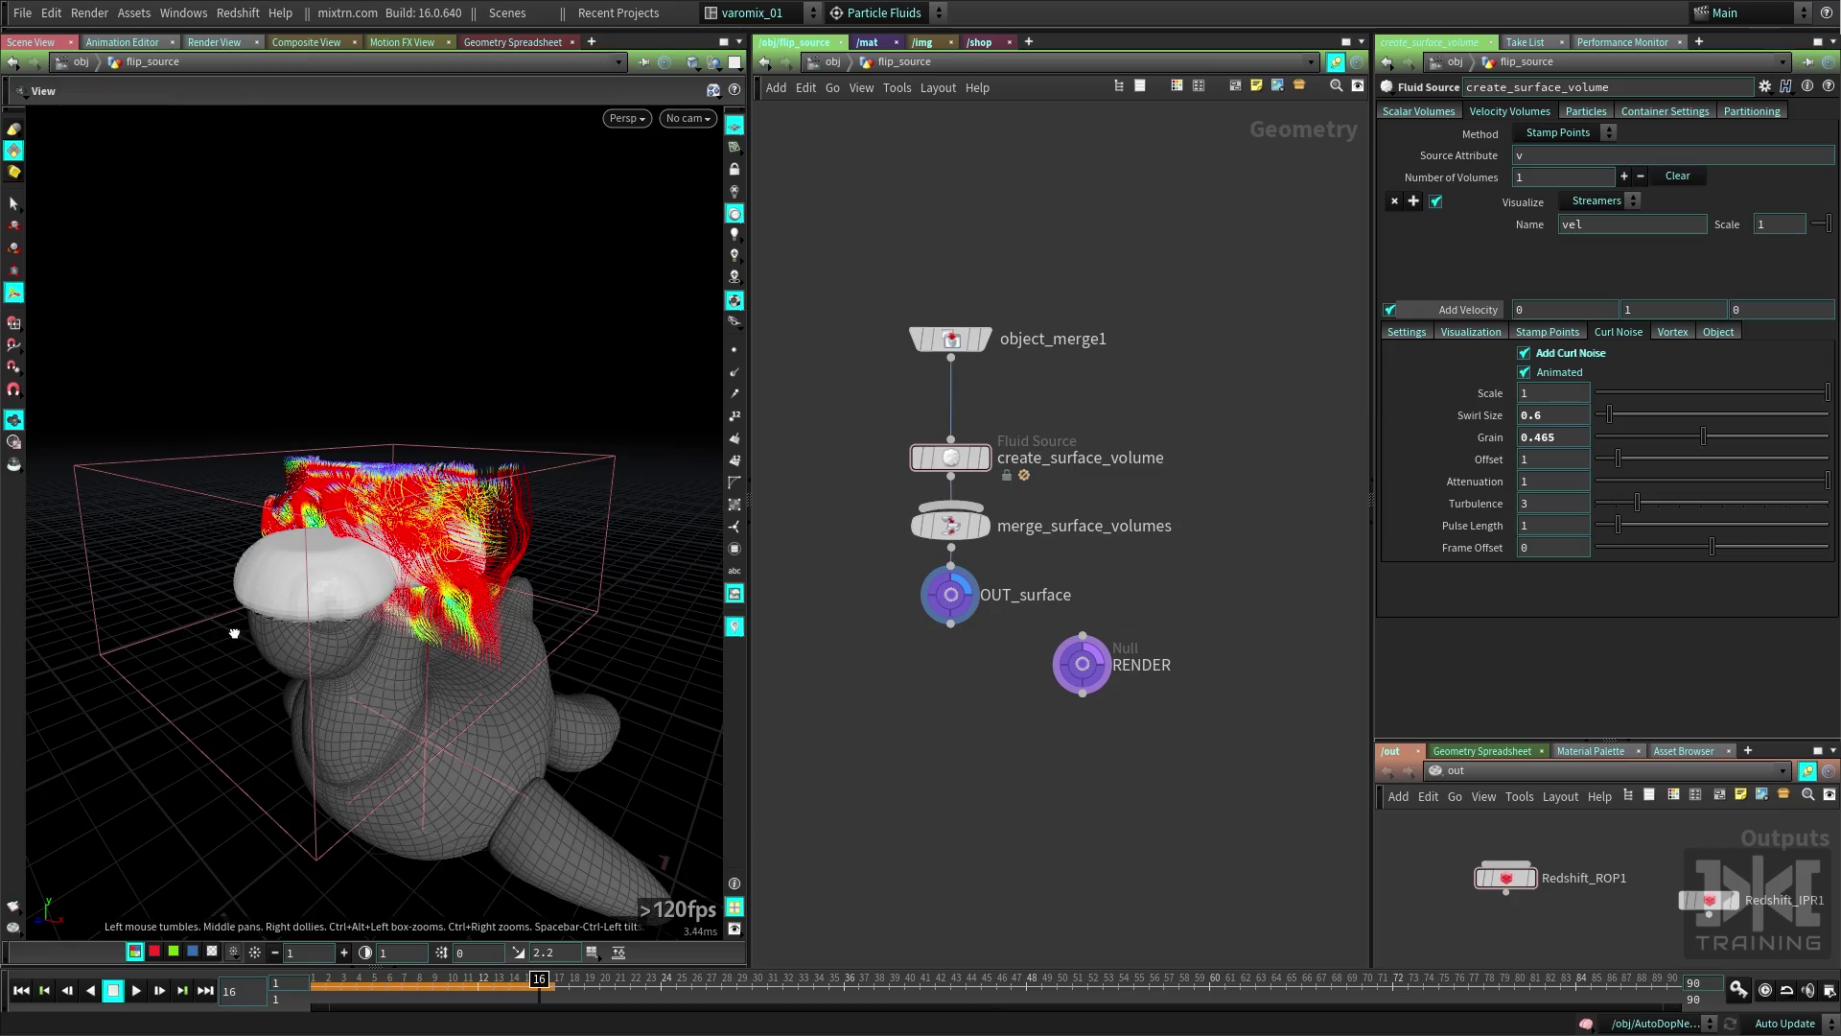
Examine the velocity streamers from the toy's front and set the curl noise Pulse Length to 0.4.
{"action": "left_click_drag", "start_coordinate": [234, 631], "coordinate": [411, 614], "text": "alt"}
{"action": "right_click_drag", "start_coordinate": [412, 614], "coordinate": [398, 555], "text": "alt"}
{"action": "left_click_drag", "start_coordinate": [398, 554], "coordinate": [288, 537]}
{"action": "key", "text": "Return"}
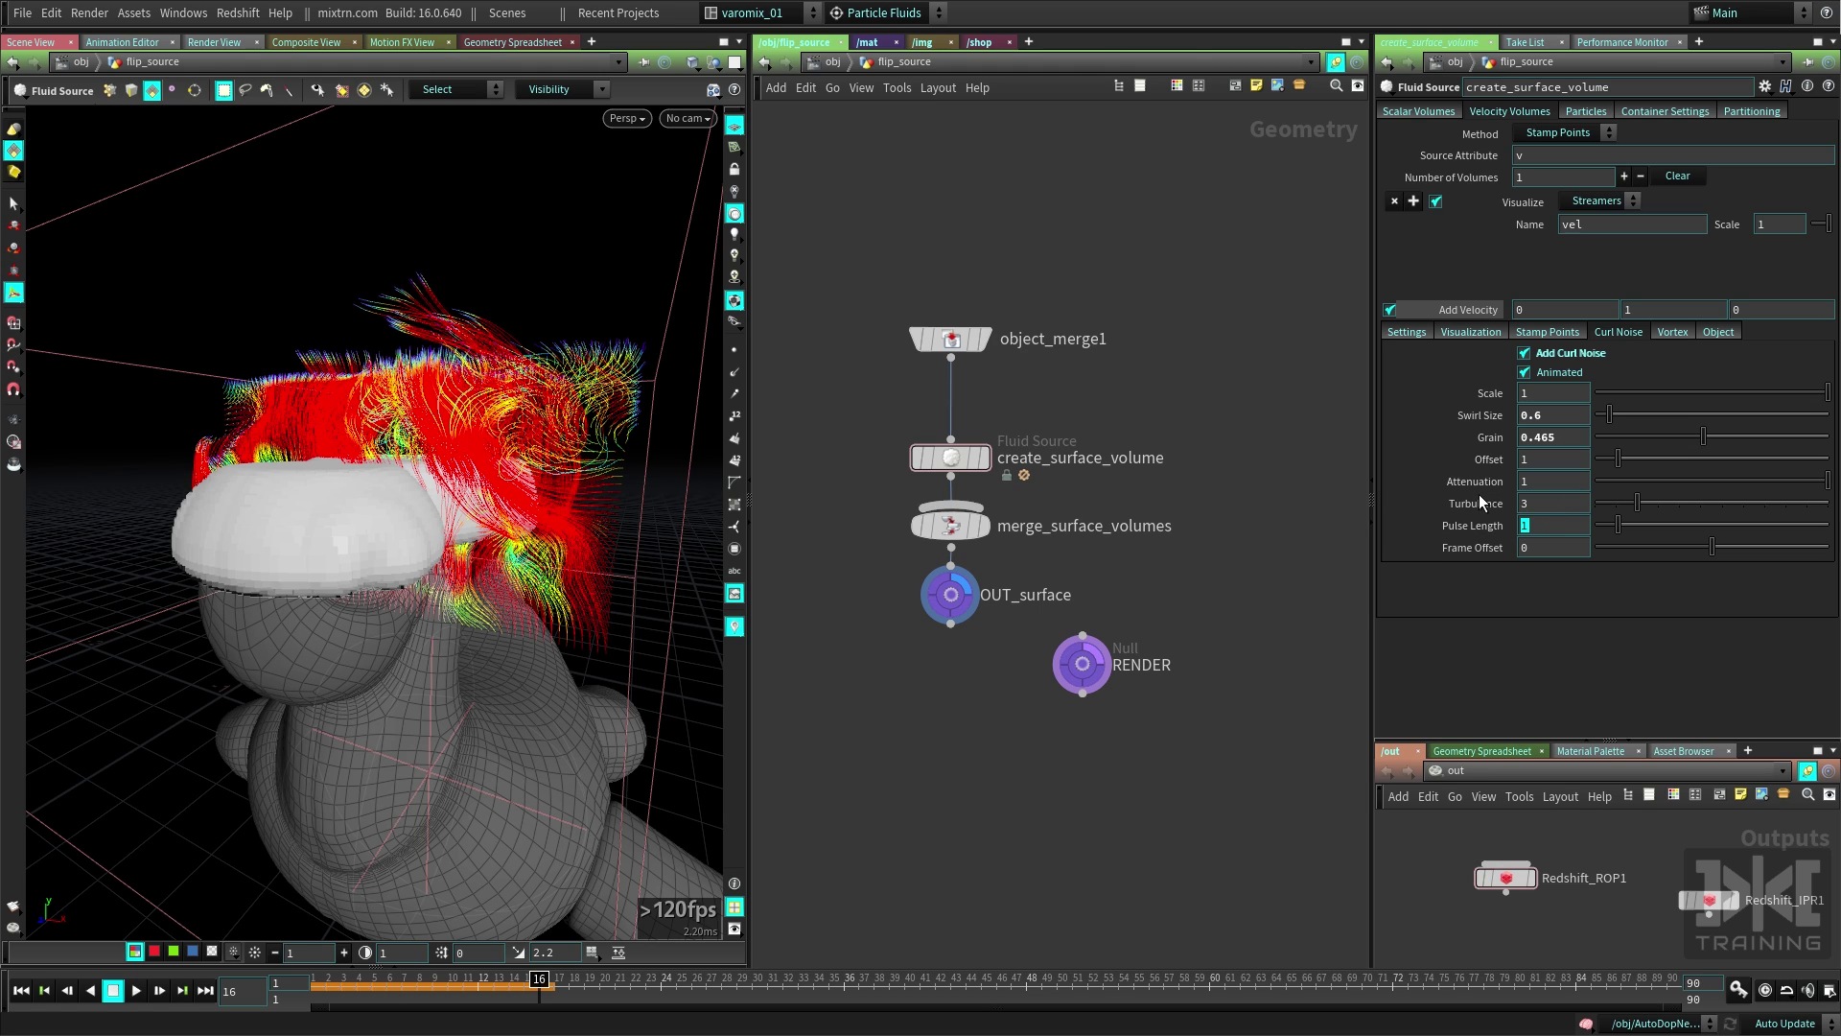
{"action": "type", "text": "0.4"}
{"action": "key", "text": "Return"}
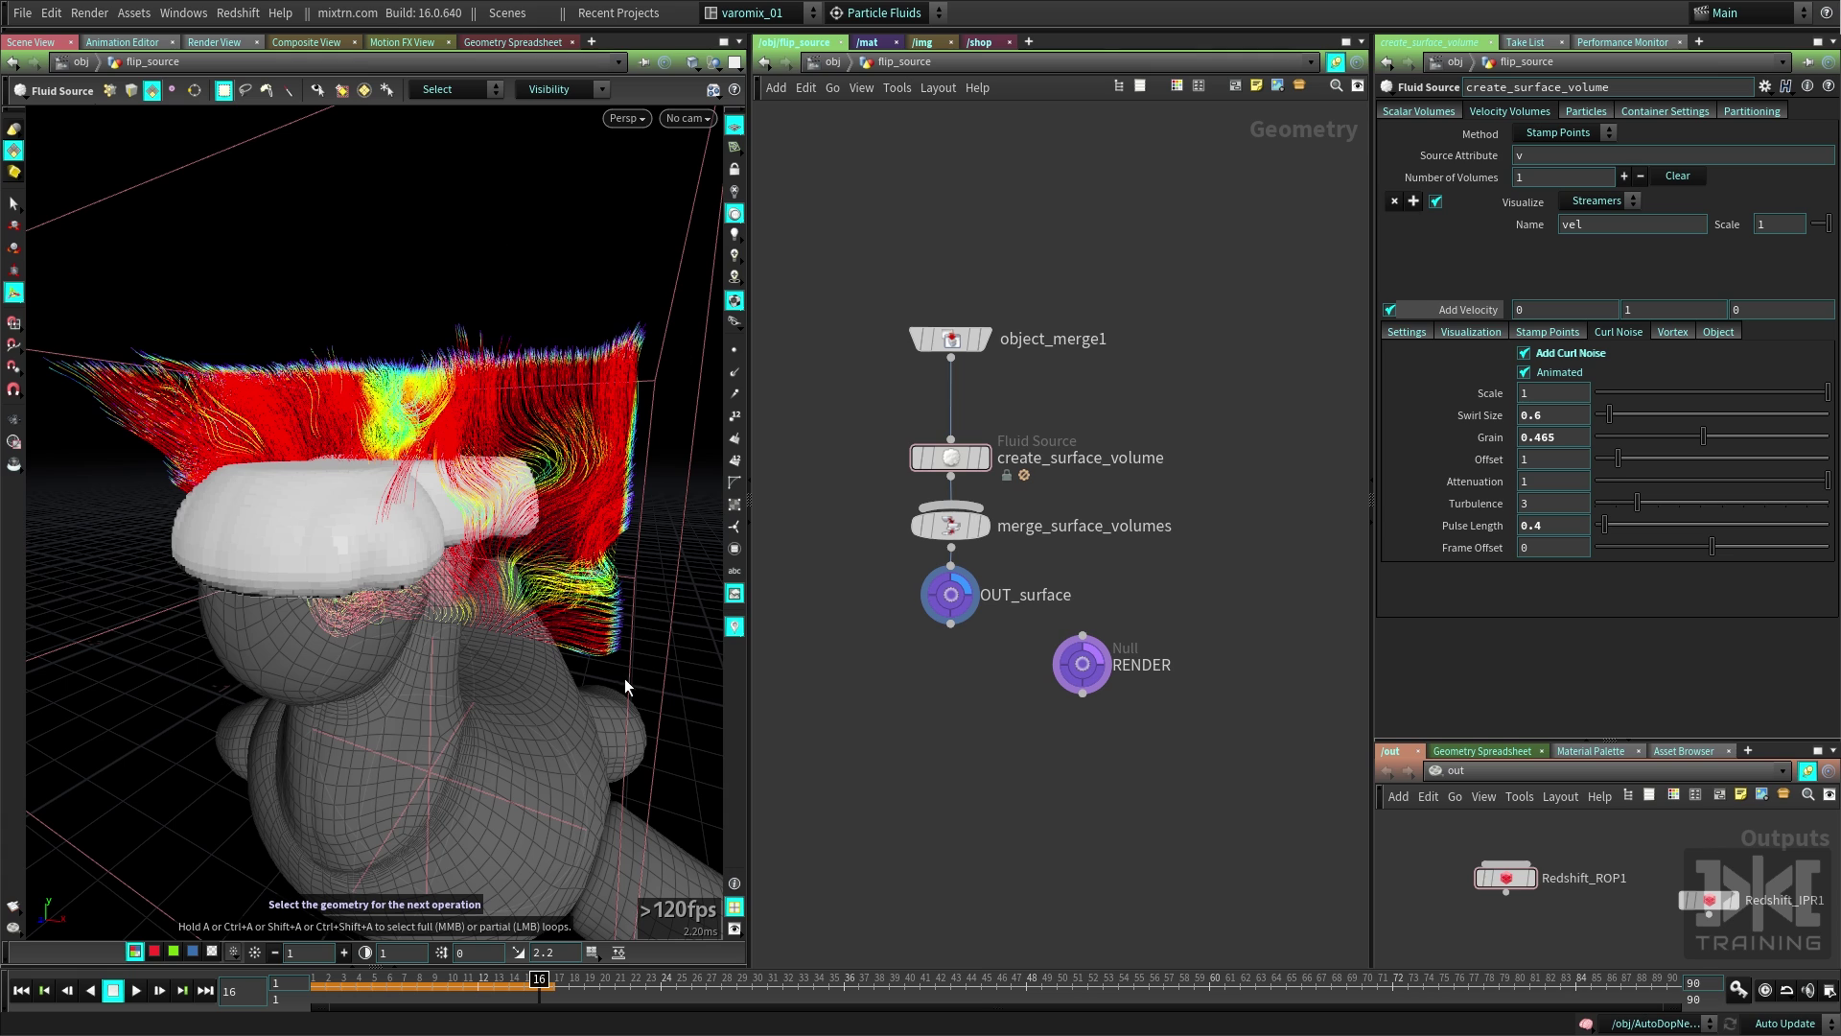
Hide the toy around the source, inspect the streamers on frames down to about 13, and return to frame 1.
{"action": "key", "text": "shift+h"}
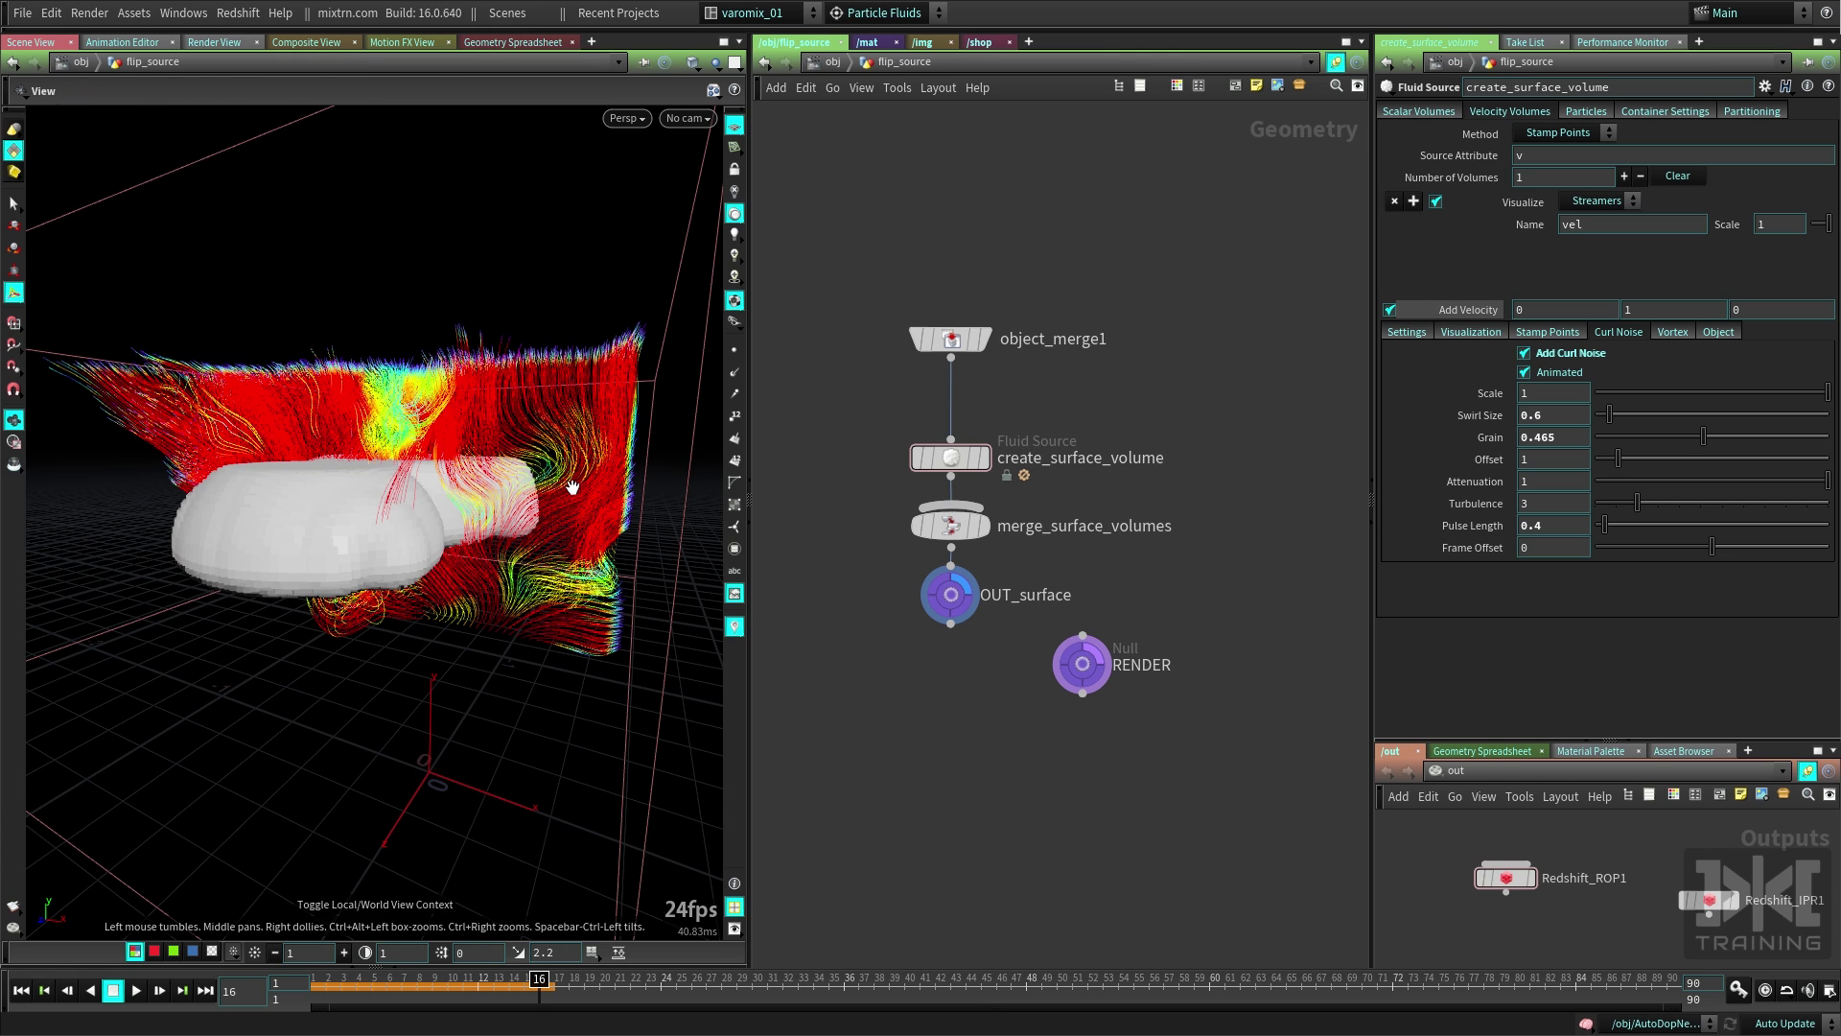
{"action": "left_click", "coordinate": [441, 984]}
{"action": "left_click_drag", "start_coordinate": [444, 979], "coordinate": [498, 1006]}
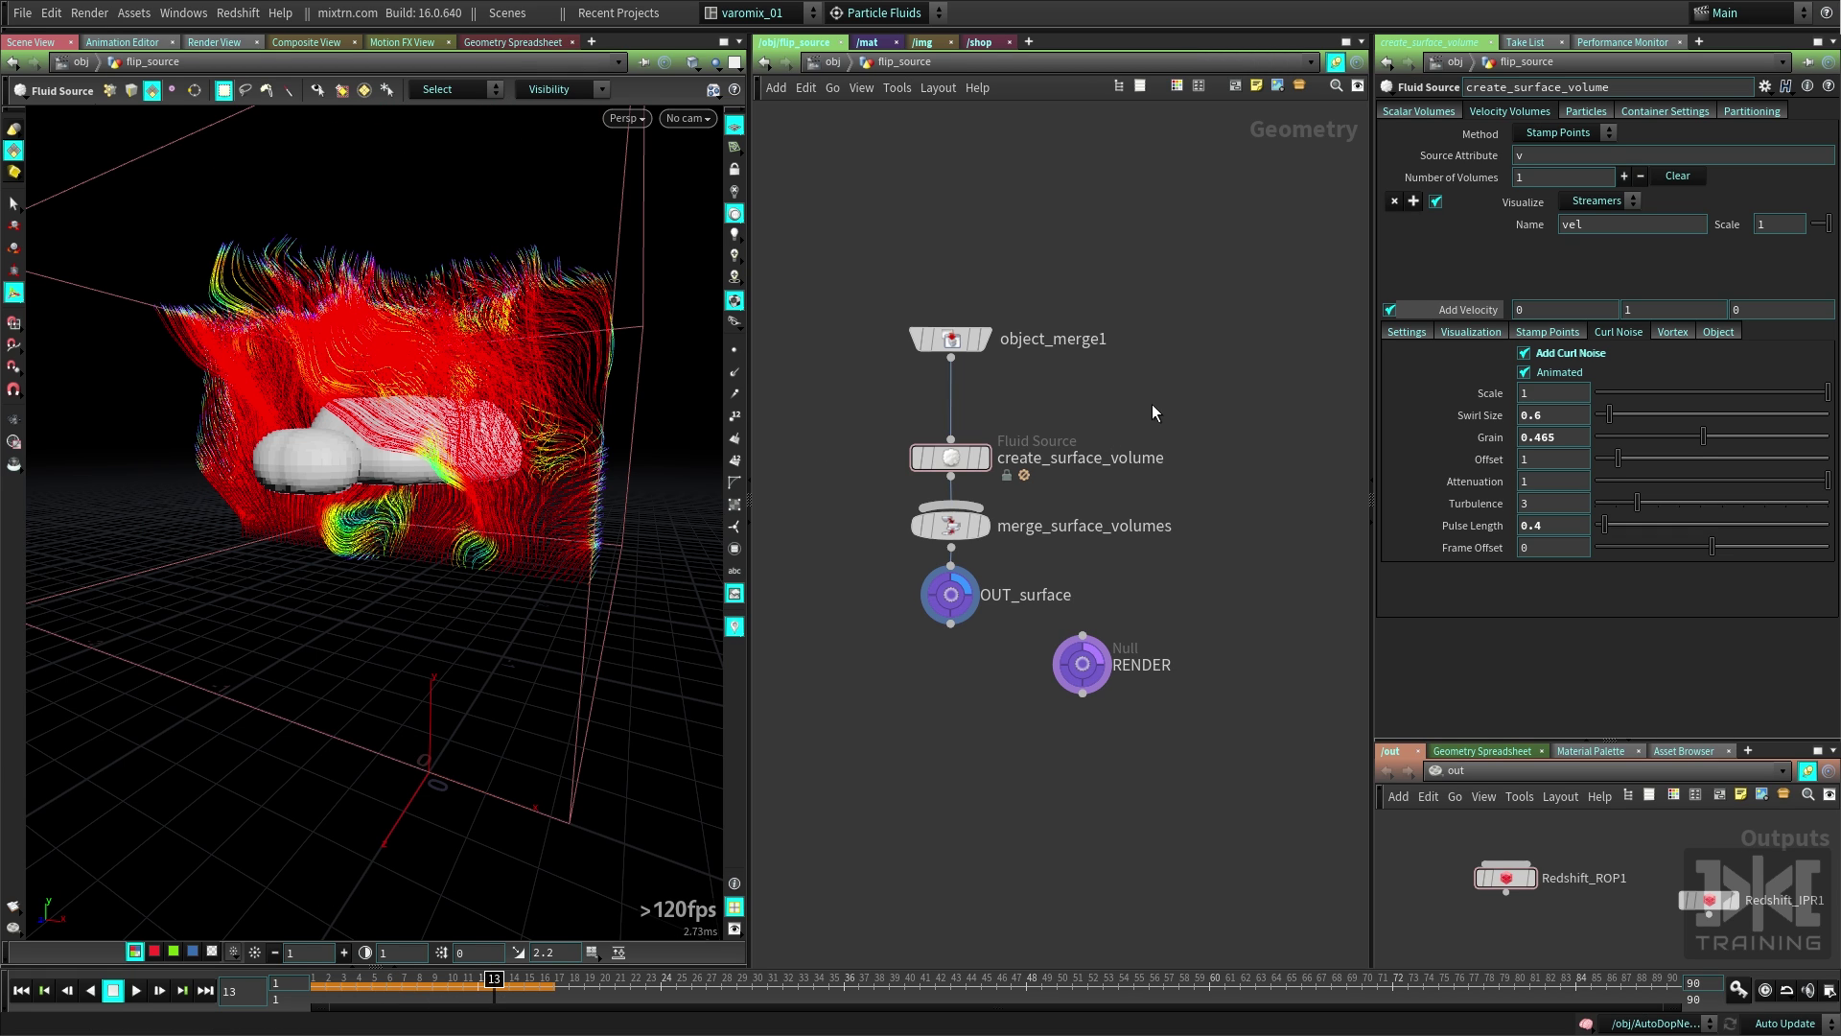
{"action": "key", "text": "ctrl+Up"}
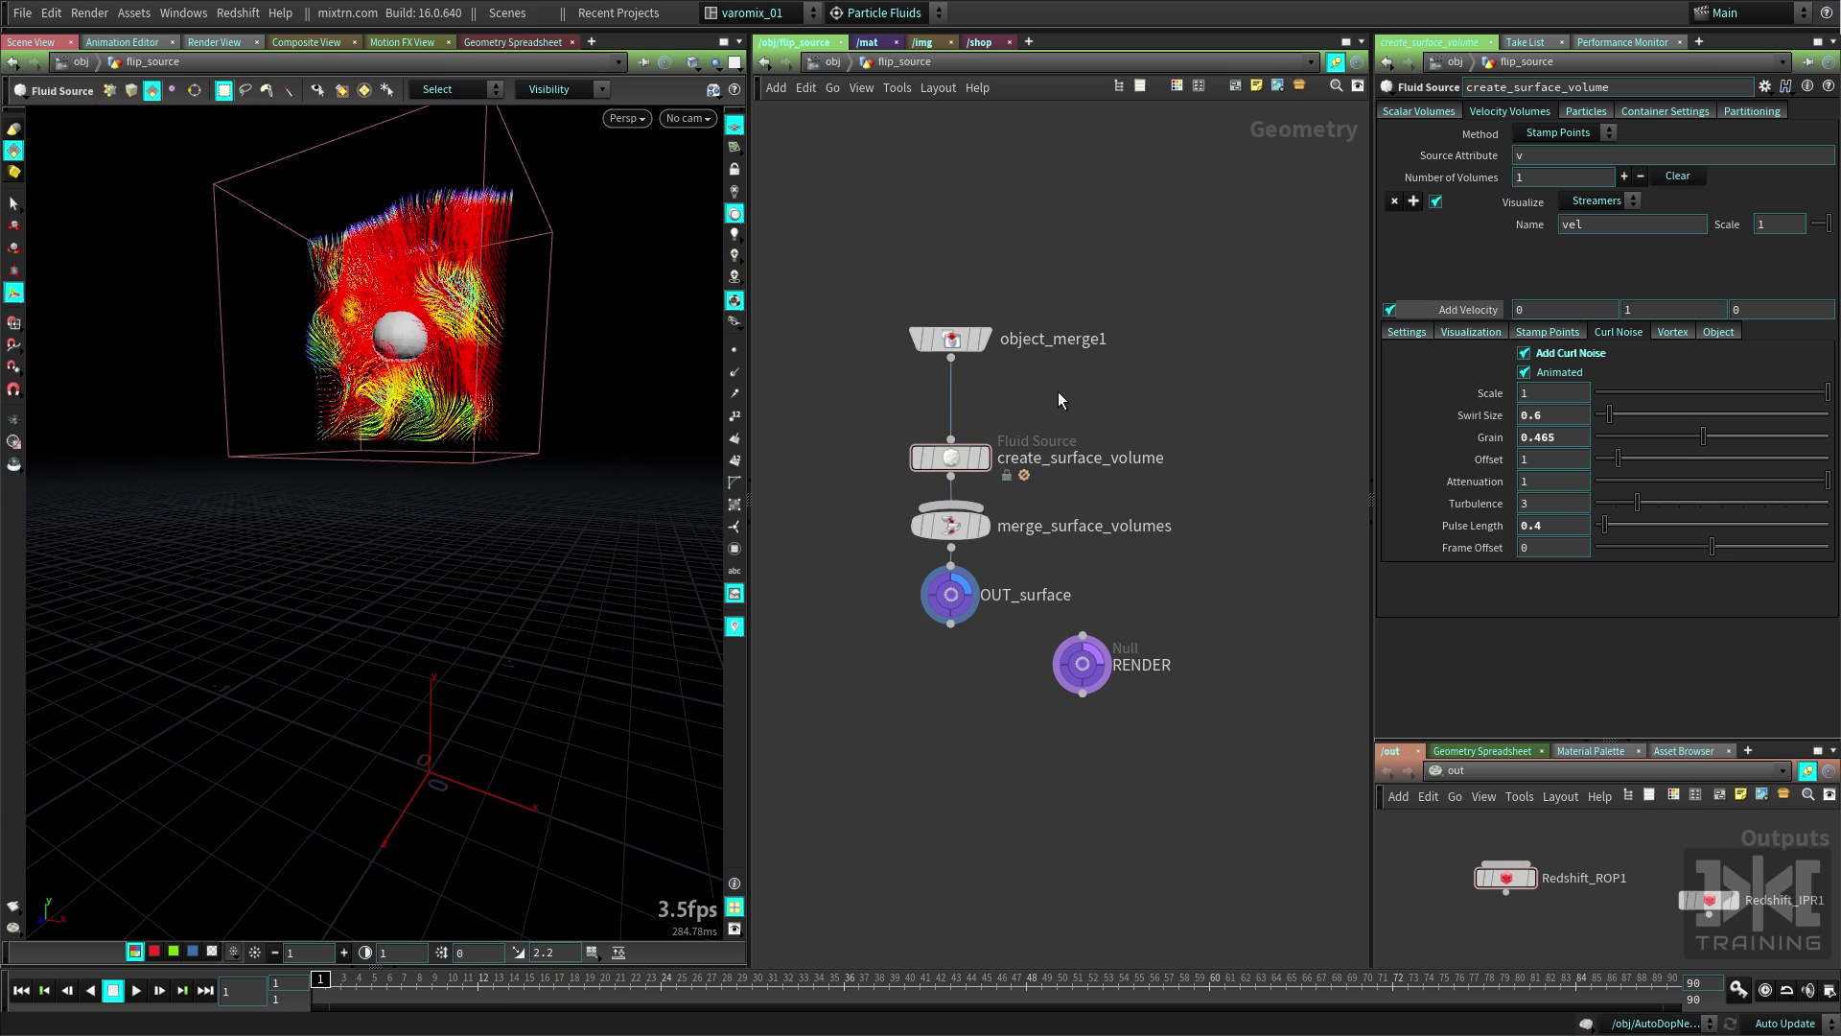
Open AutoDopNetwork and play the simulation from frame 1 to frame 11.
{"action": "key", "text": "u"}
{"action": "double_click", "coordinate": [971, 557]}
{"action": "mouse_move", "coordinate": [972, 556]}
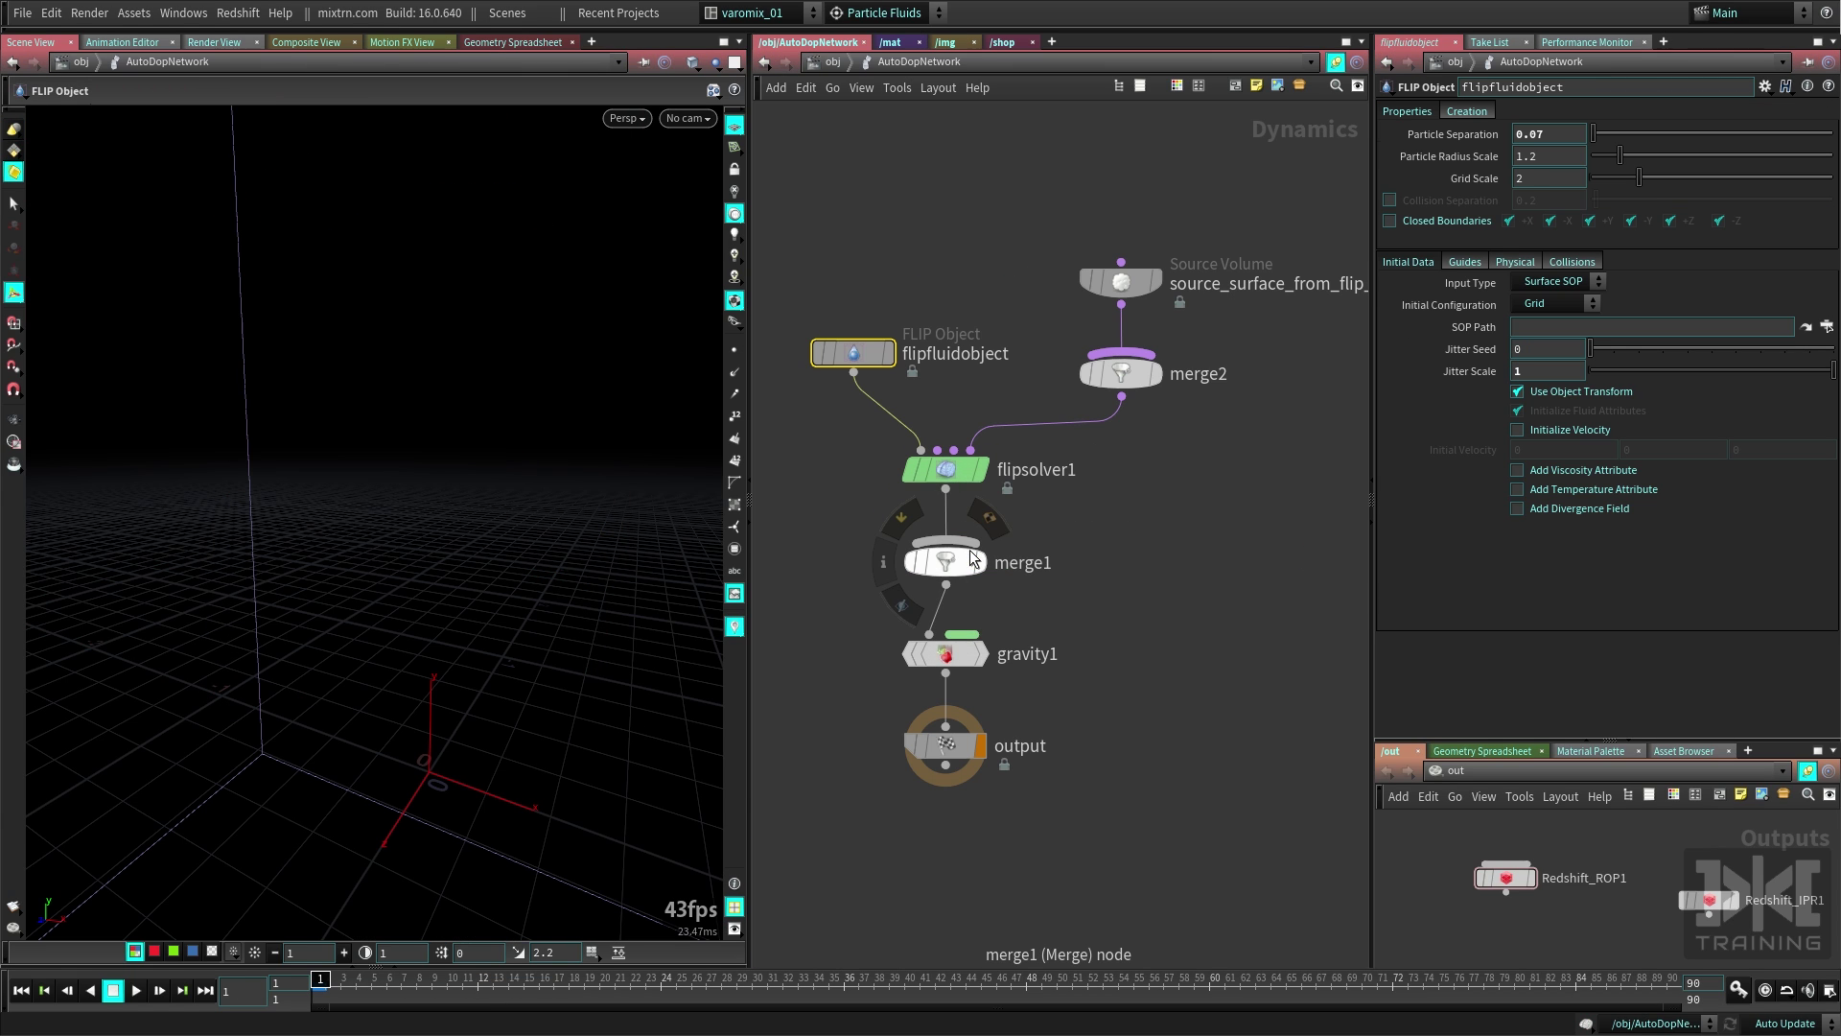
{"action": "key", "text": "Up"}
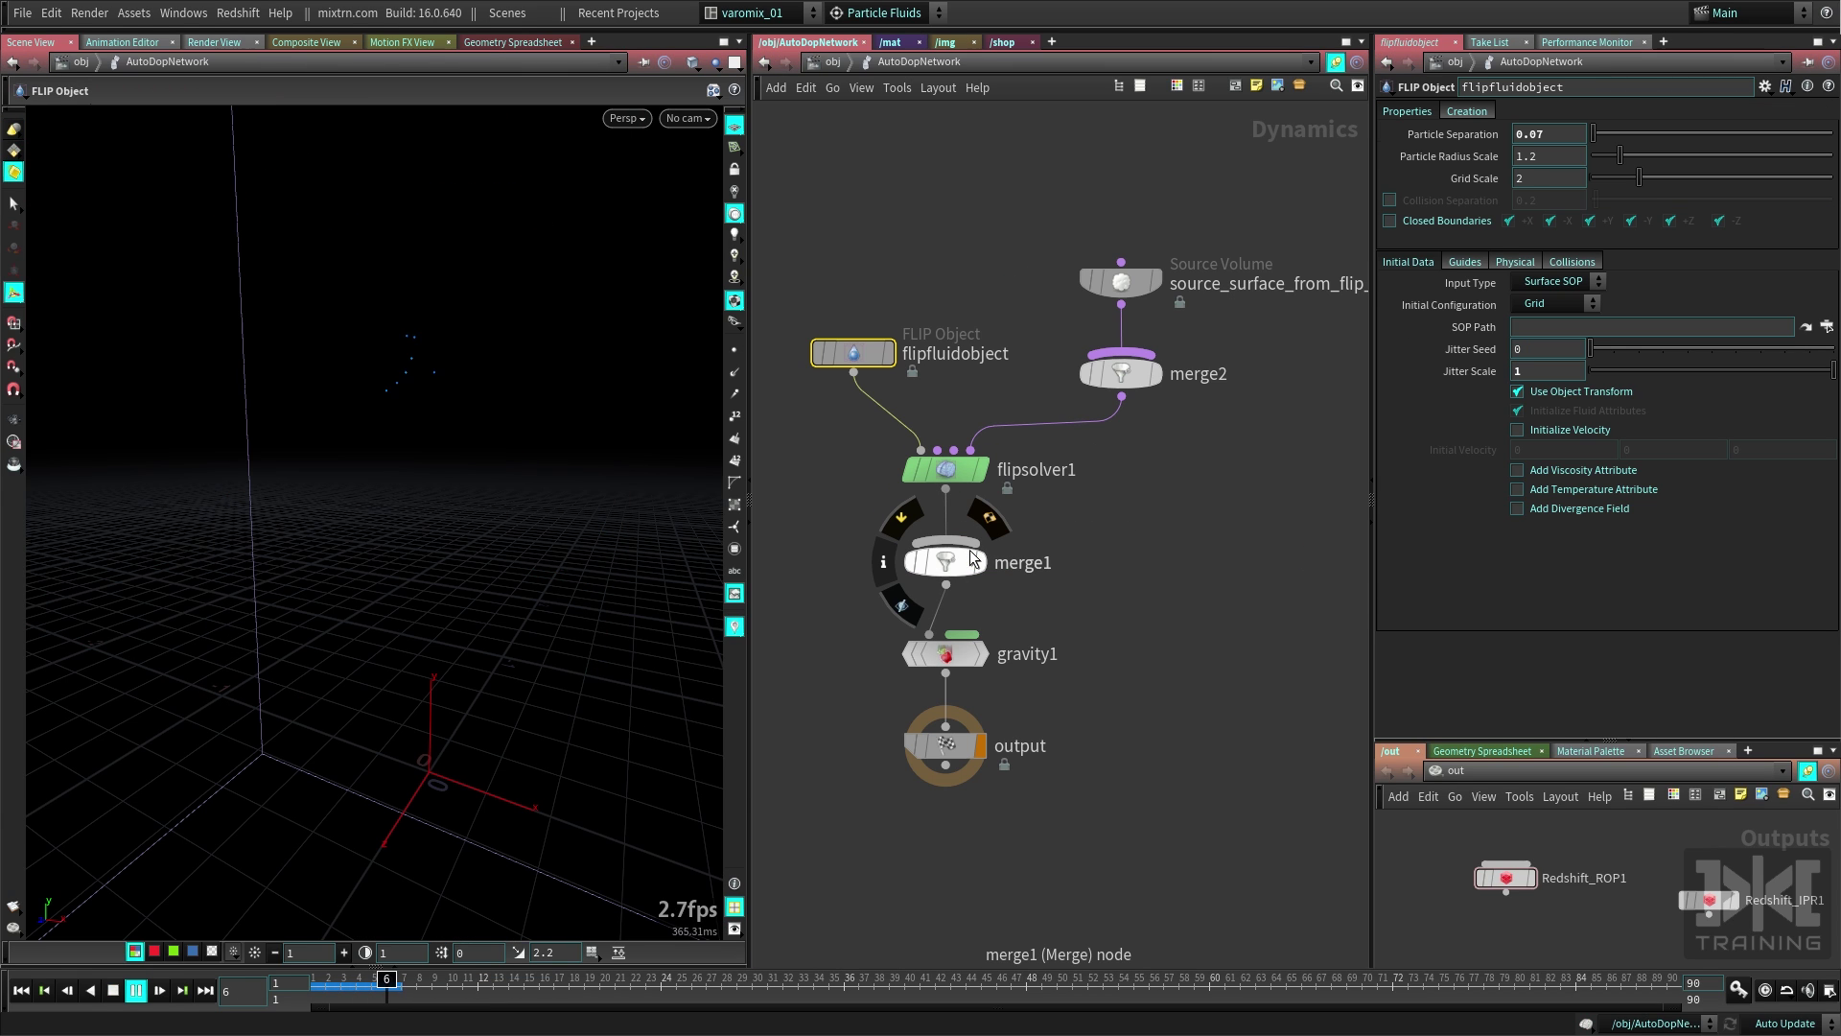
{"action": "key", "text": "Up"}
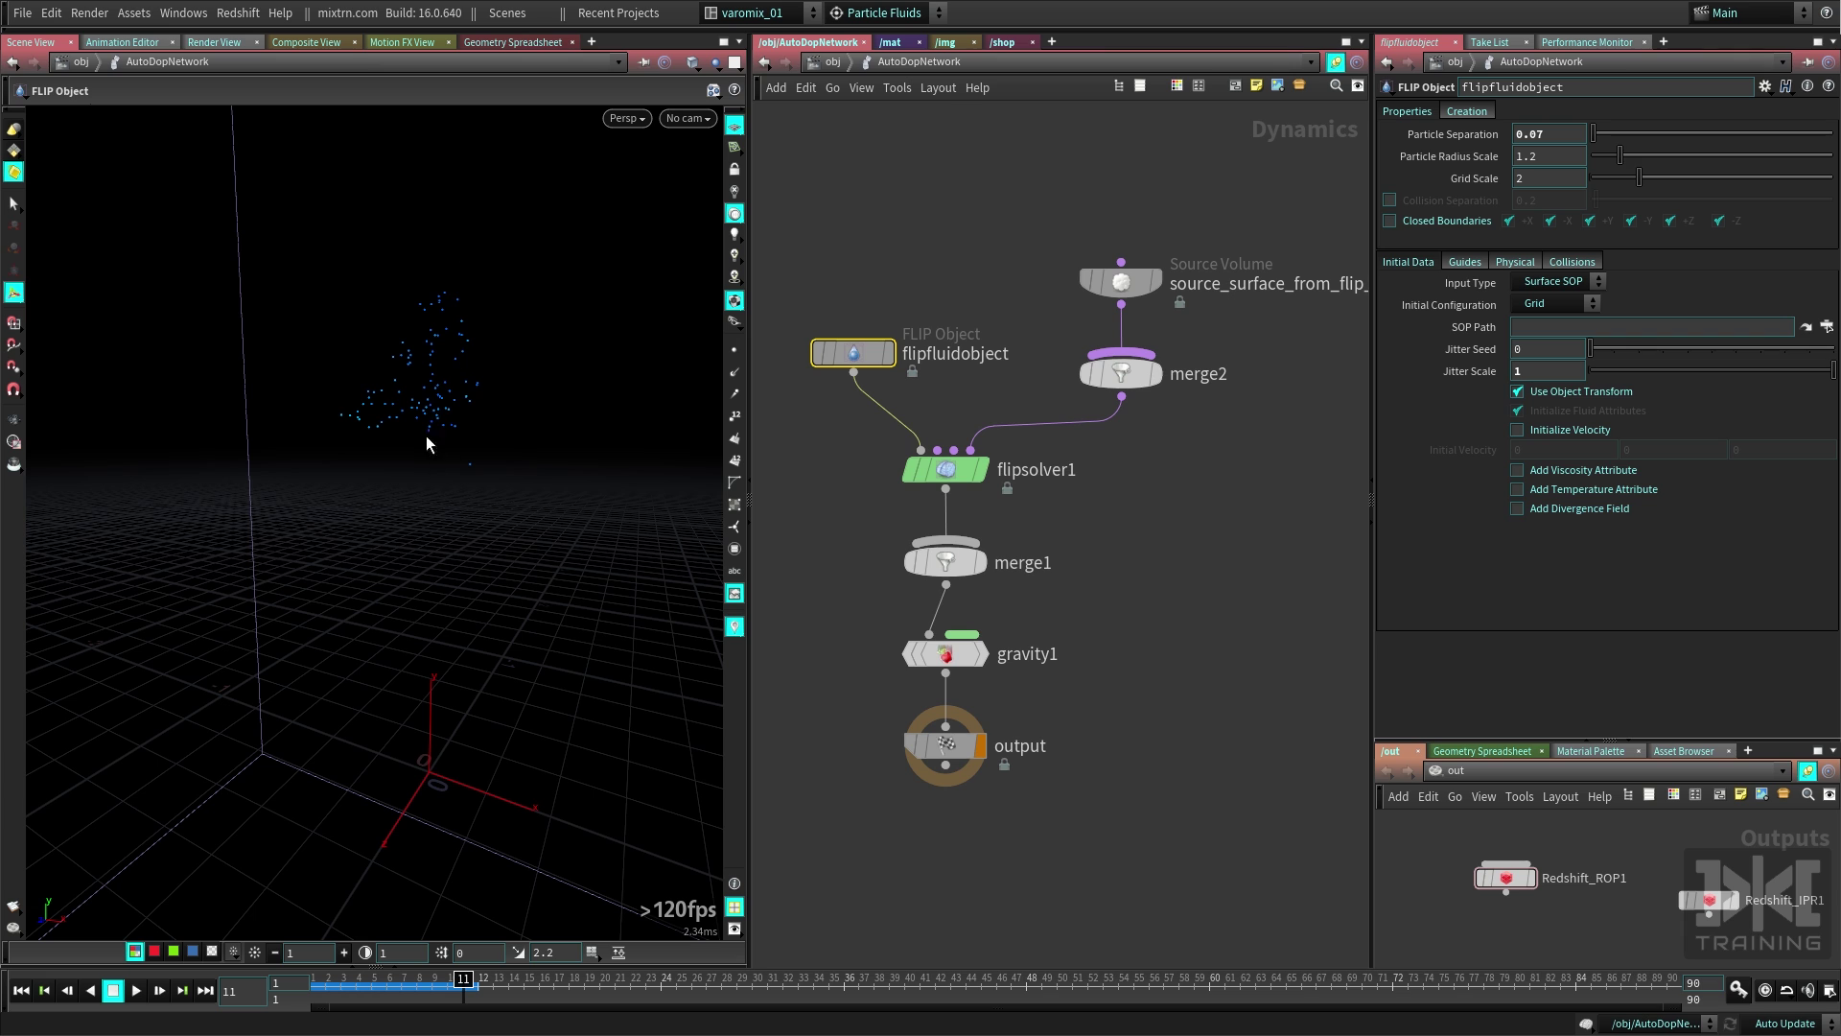
Show the toy with the particles again, replay the simulation to frame 21 to examine the emission, and rewind to frame 1.
{"action": "key", "text": "space+y"}
{"action": "left_click_drag", "start_coordinate": [396, 470], "coordinate": [446, 505]}
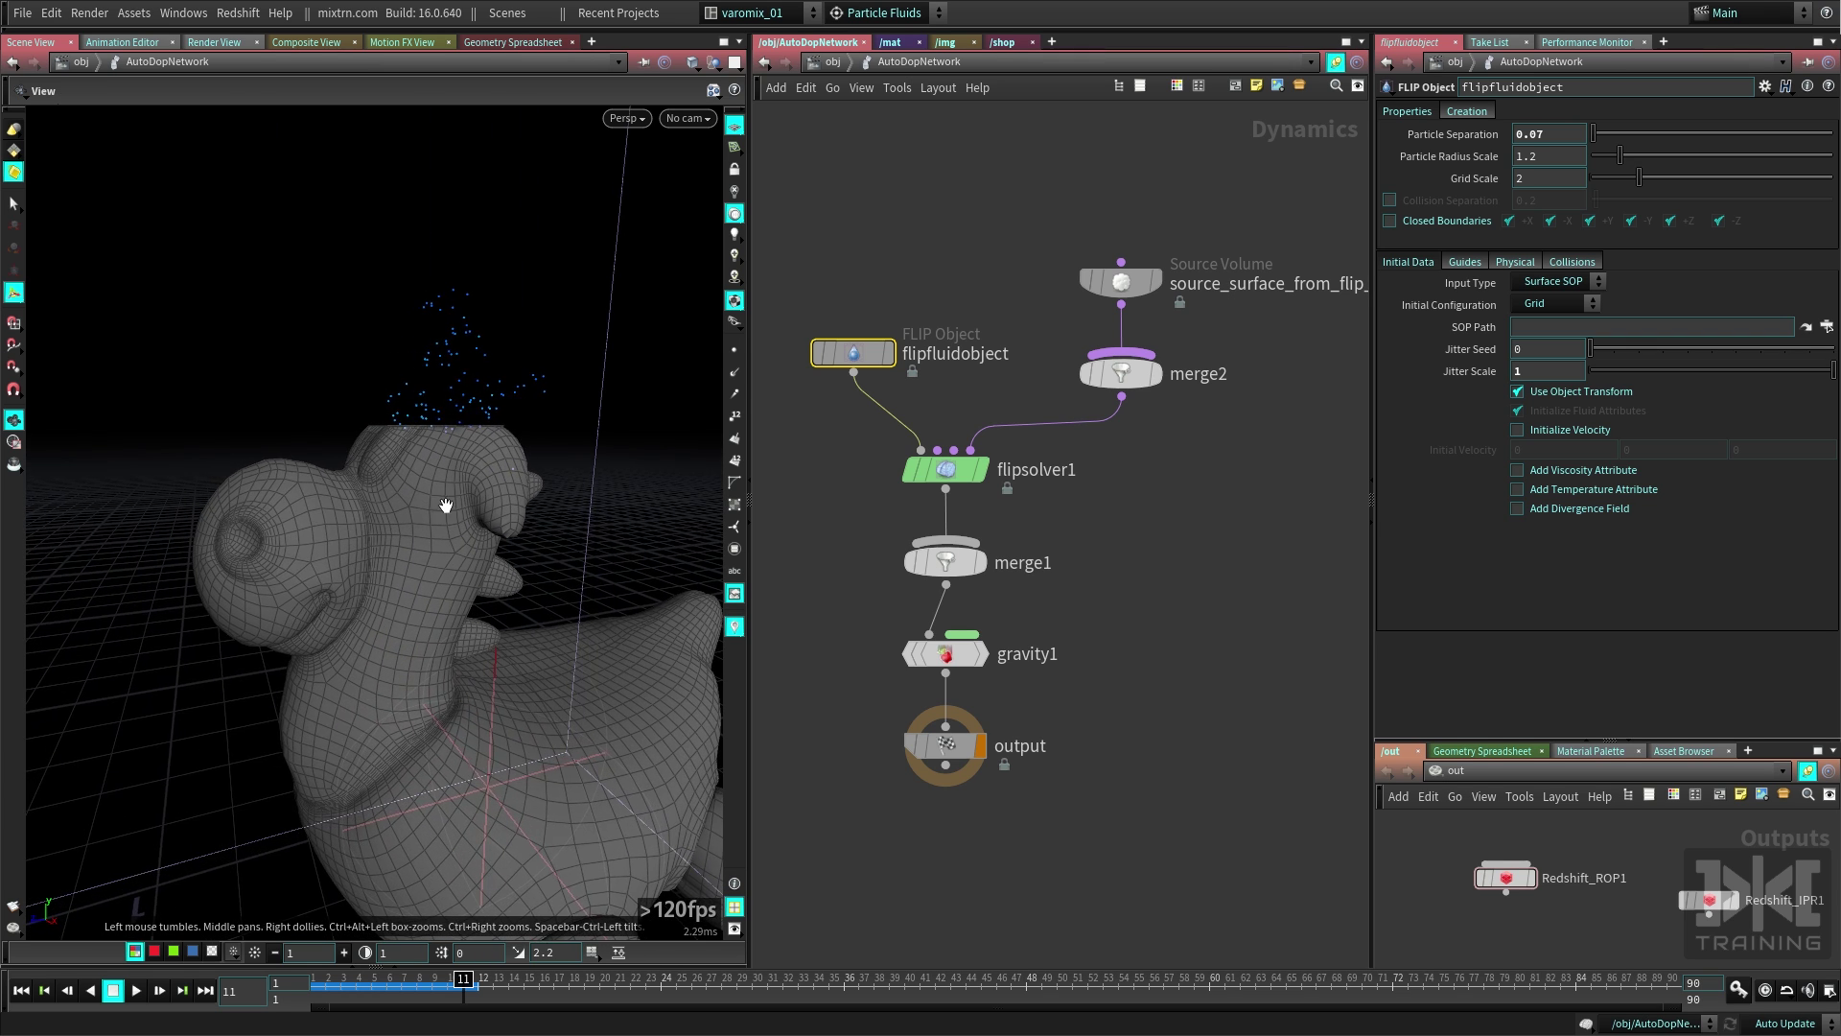
{"action": "right_click_drag", "start_coordinate": [446, 505], "coordinate": [381, 501]}
{"action": "key", "text": "ctrl+Up"}
{"action": "key", "text": "Up"}
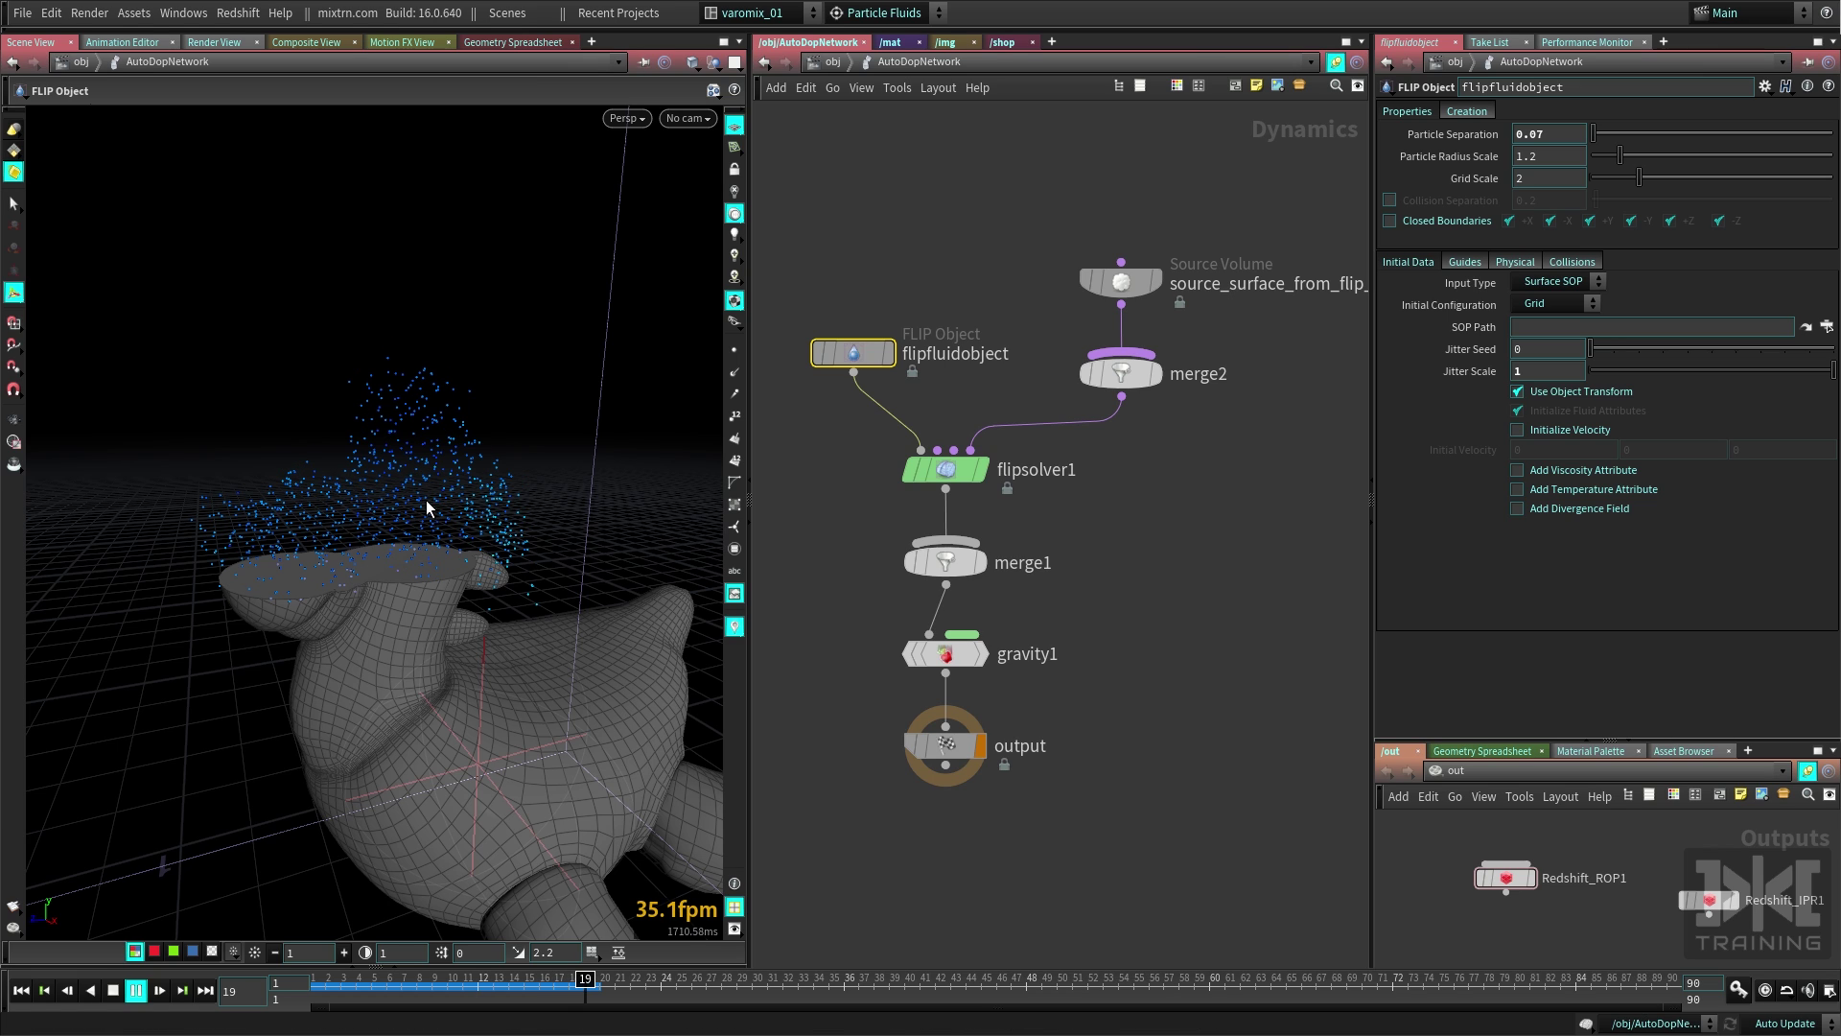
{"action": "key", "text": "Escape"}
{"action": "left_click_drag", "start_coordinate": [324, 508], "coordinate": [317, 537], "text": "alt"}
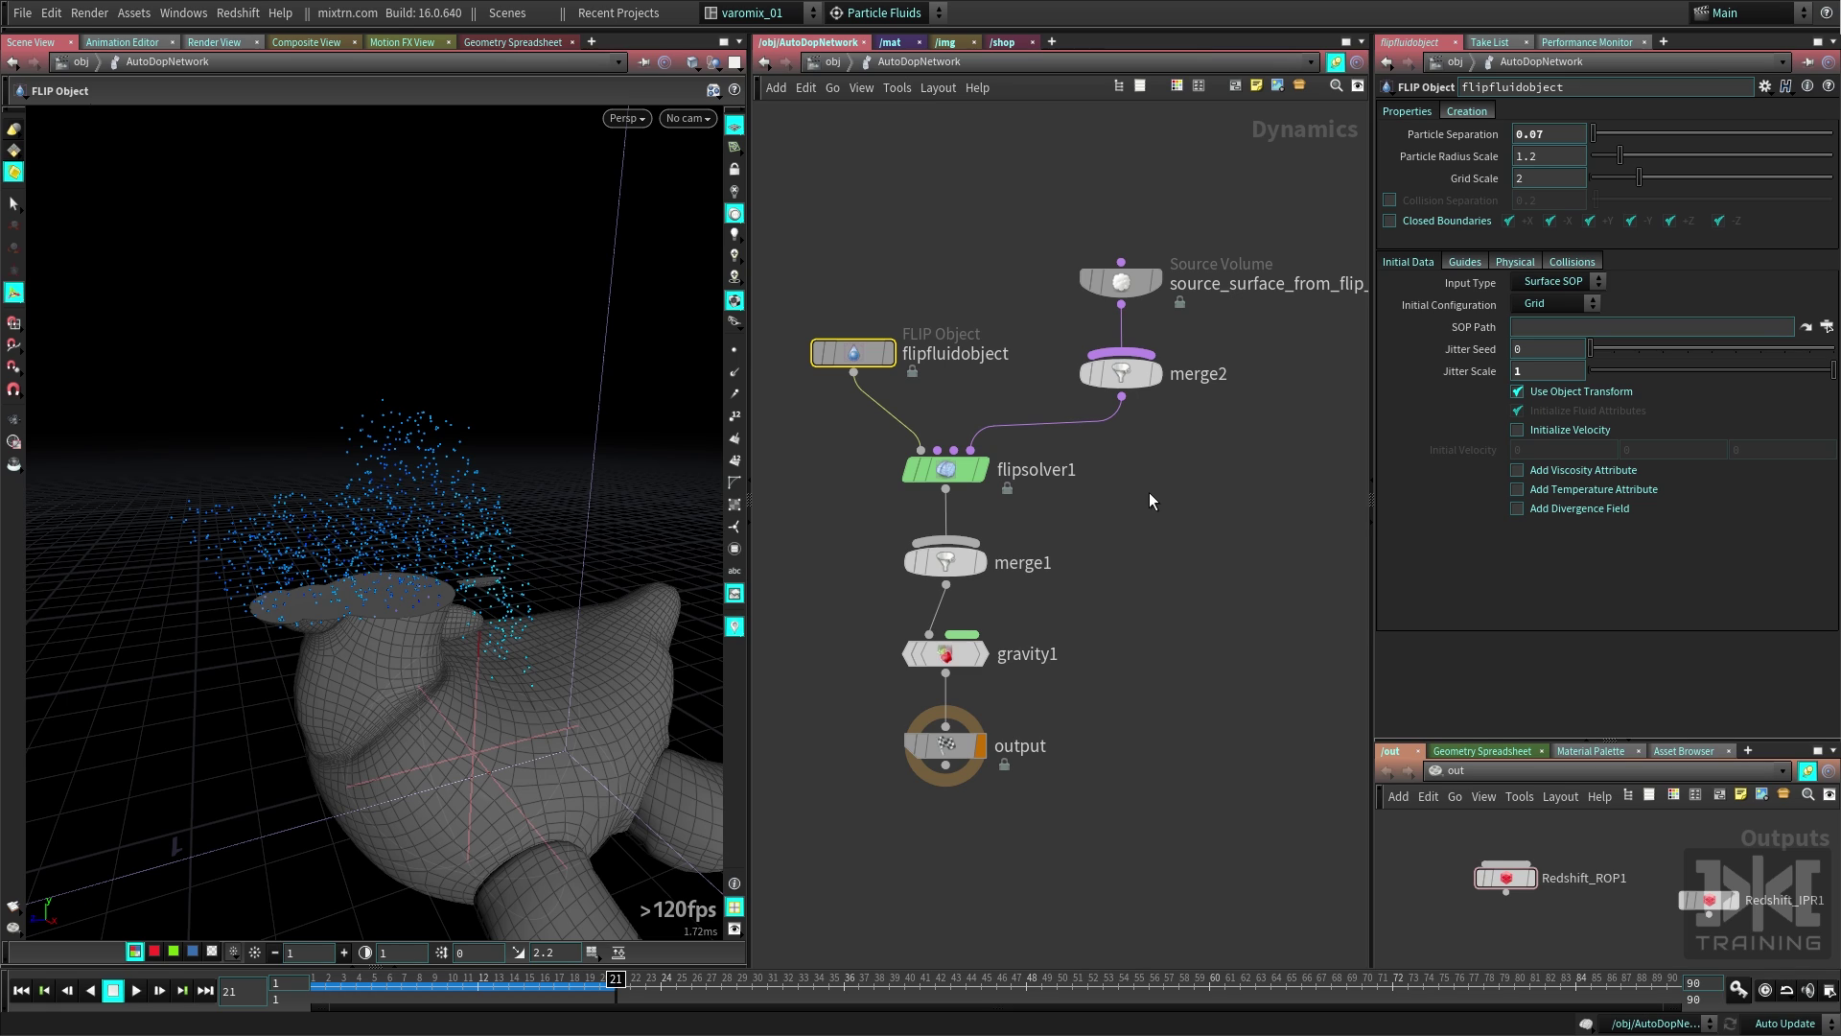
{"action": "middle_click_drag", "start_coordinate": [1146, 494], "coordinate": [1146, 494]}
{"action": "key", "text": "ctrl+Up"}
{"action": "left_click", "coordinate": [1145, 494]}
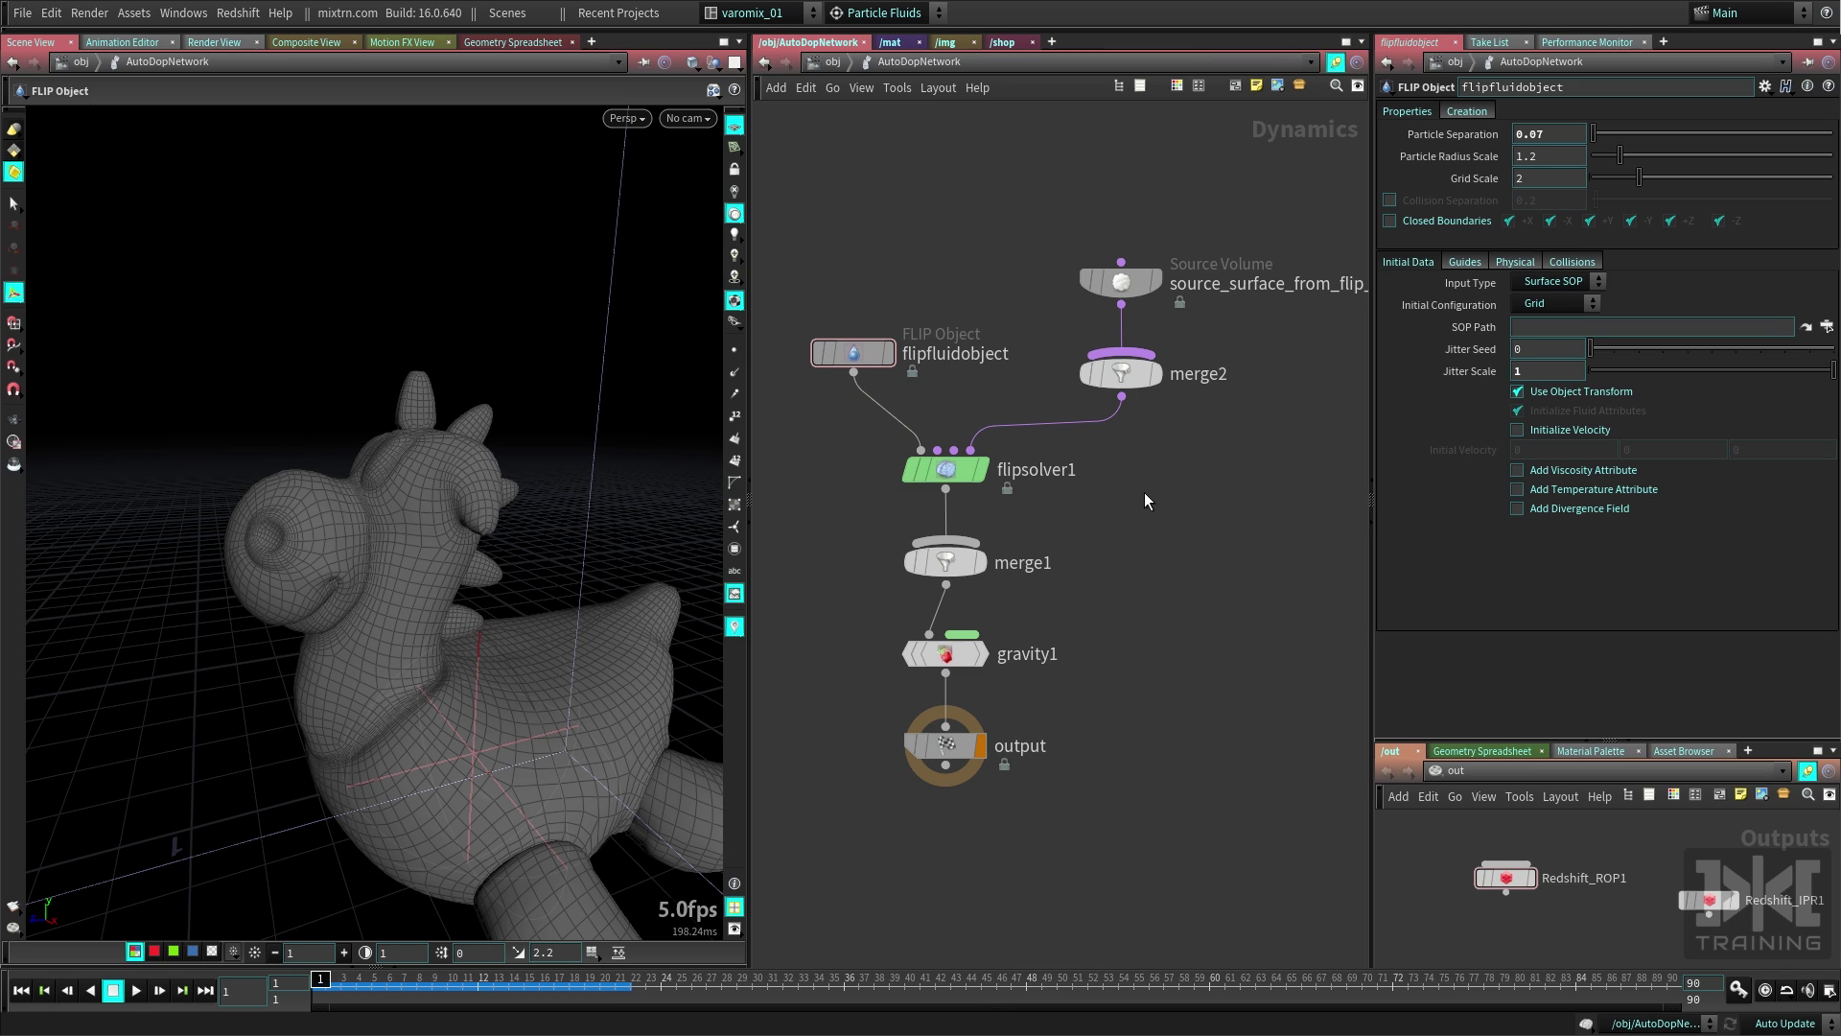
On source_surface_from_flip_source, set Scale Velocity to 2 and the Velocity operation to Add, and simulate to about frame 23.
{"action": "left_click", "coordinate": [1125, 284]}
{"action": "double_click", "coordinate": [1533, 221]}
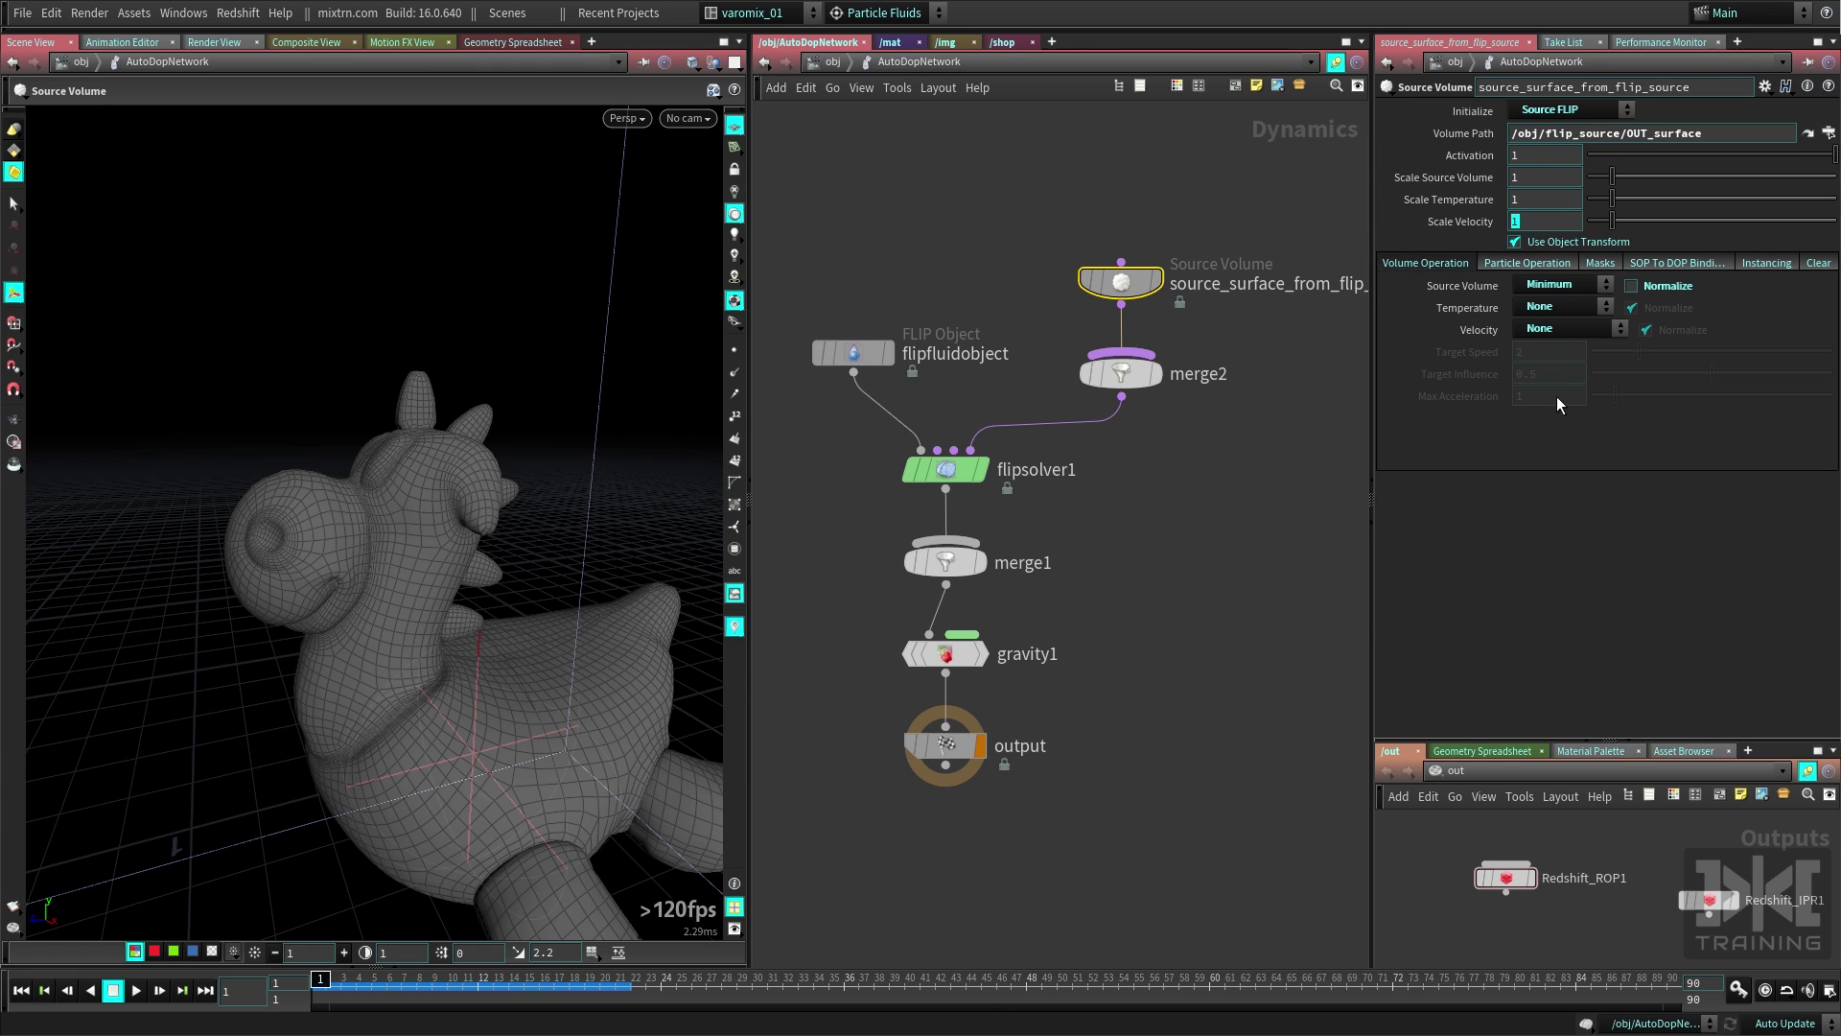
{"action": "type", "text": "2"}
{"action": "key", "text": "Return"}
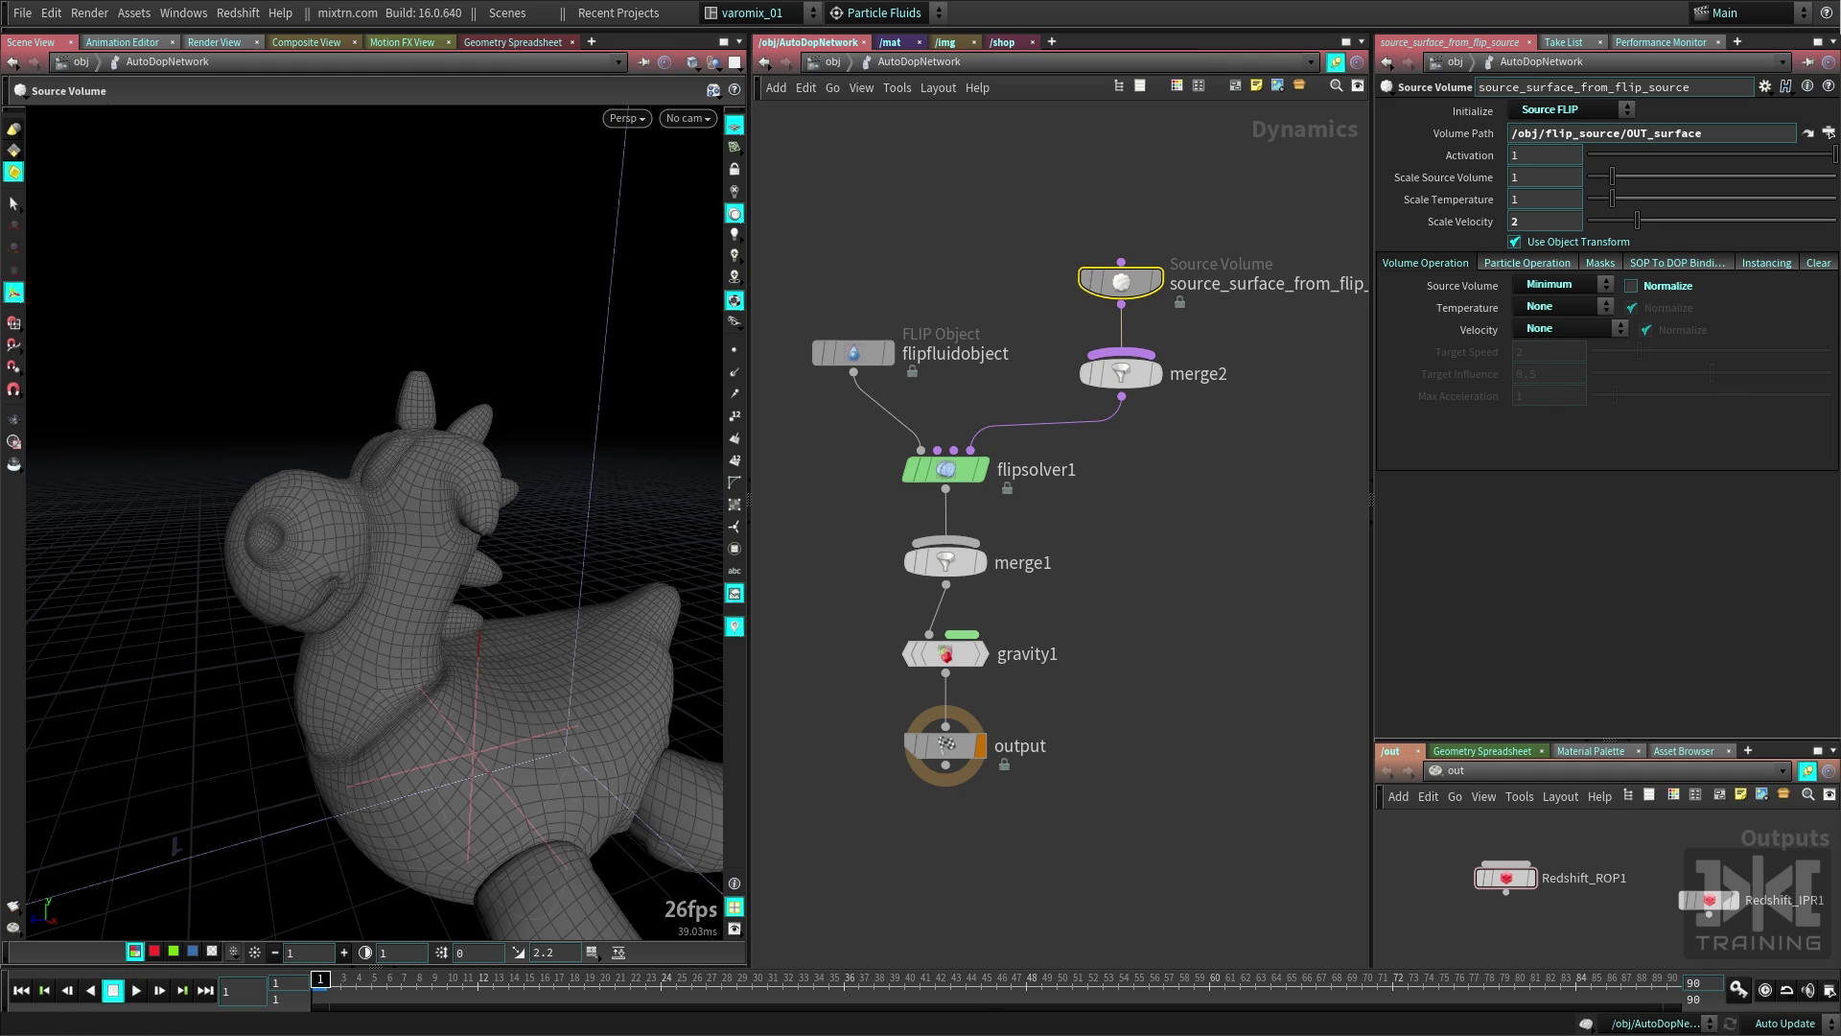
{"action": "left_click", "coordinate": [1557, 331]}
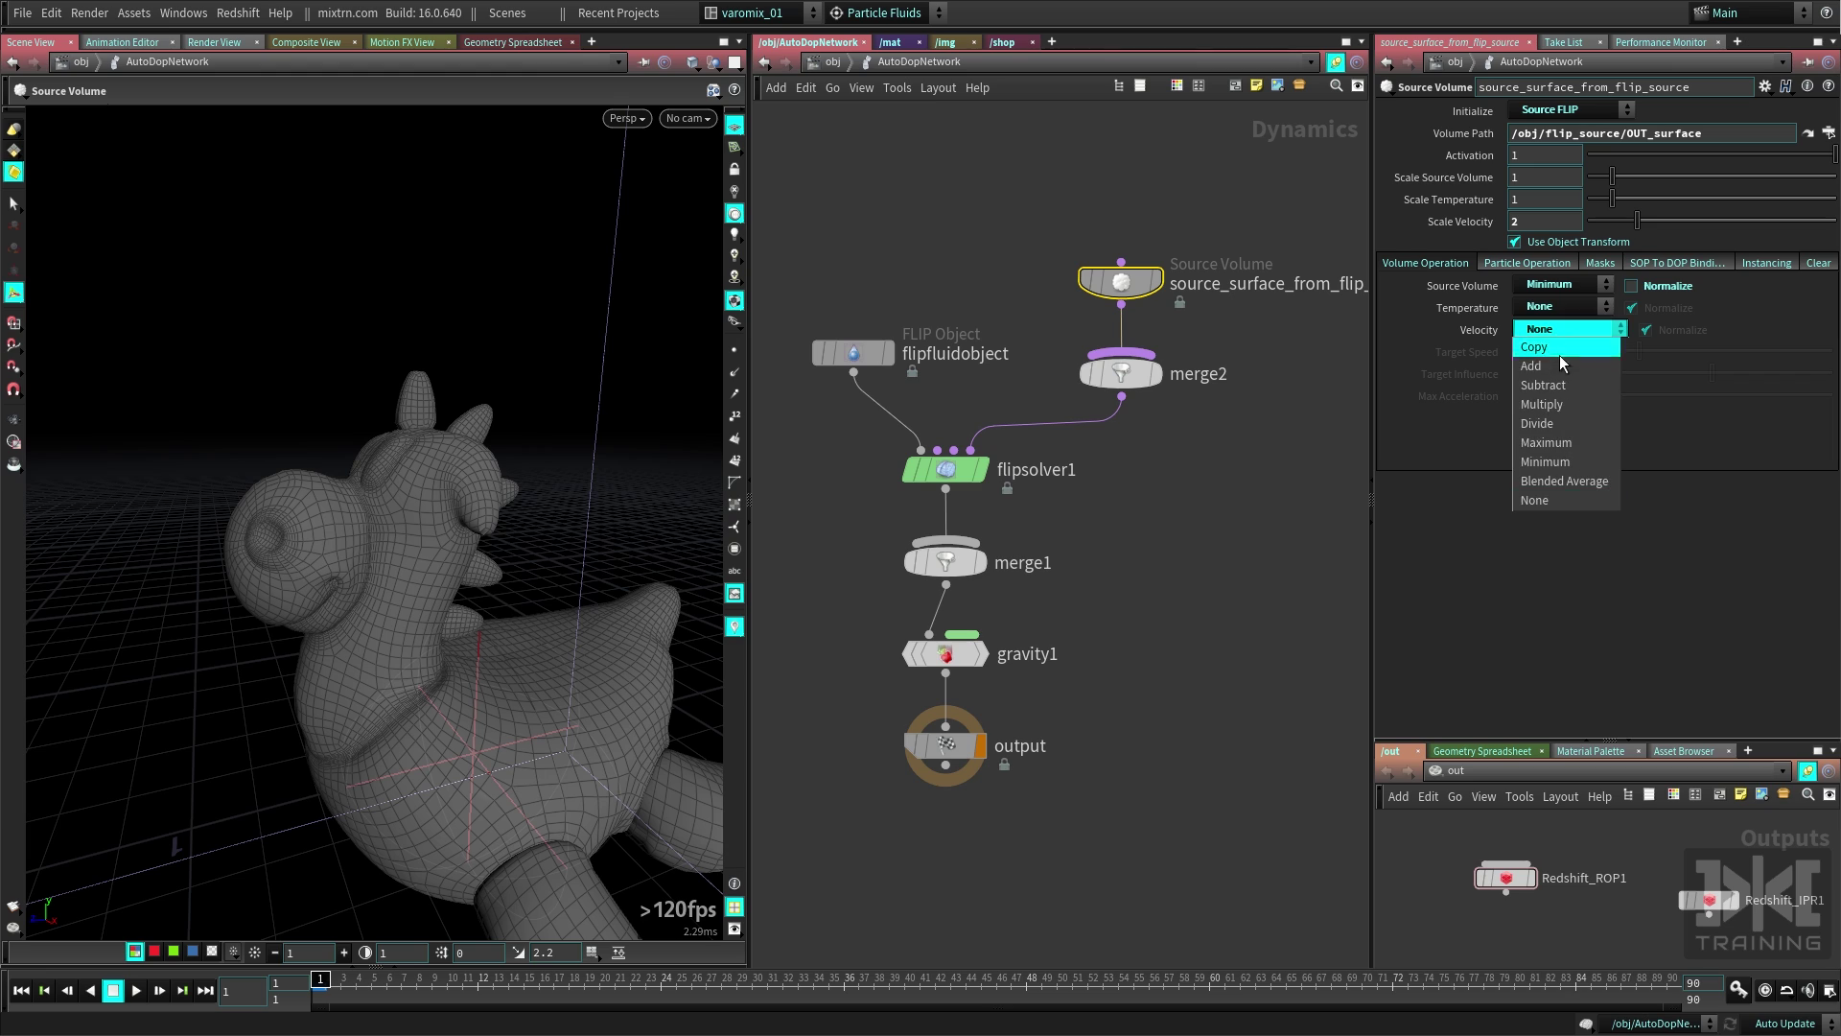
{"action": "left_click", "coordinate": [1535, 366]}
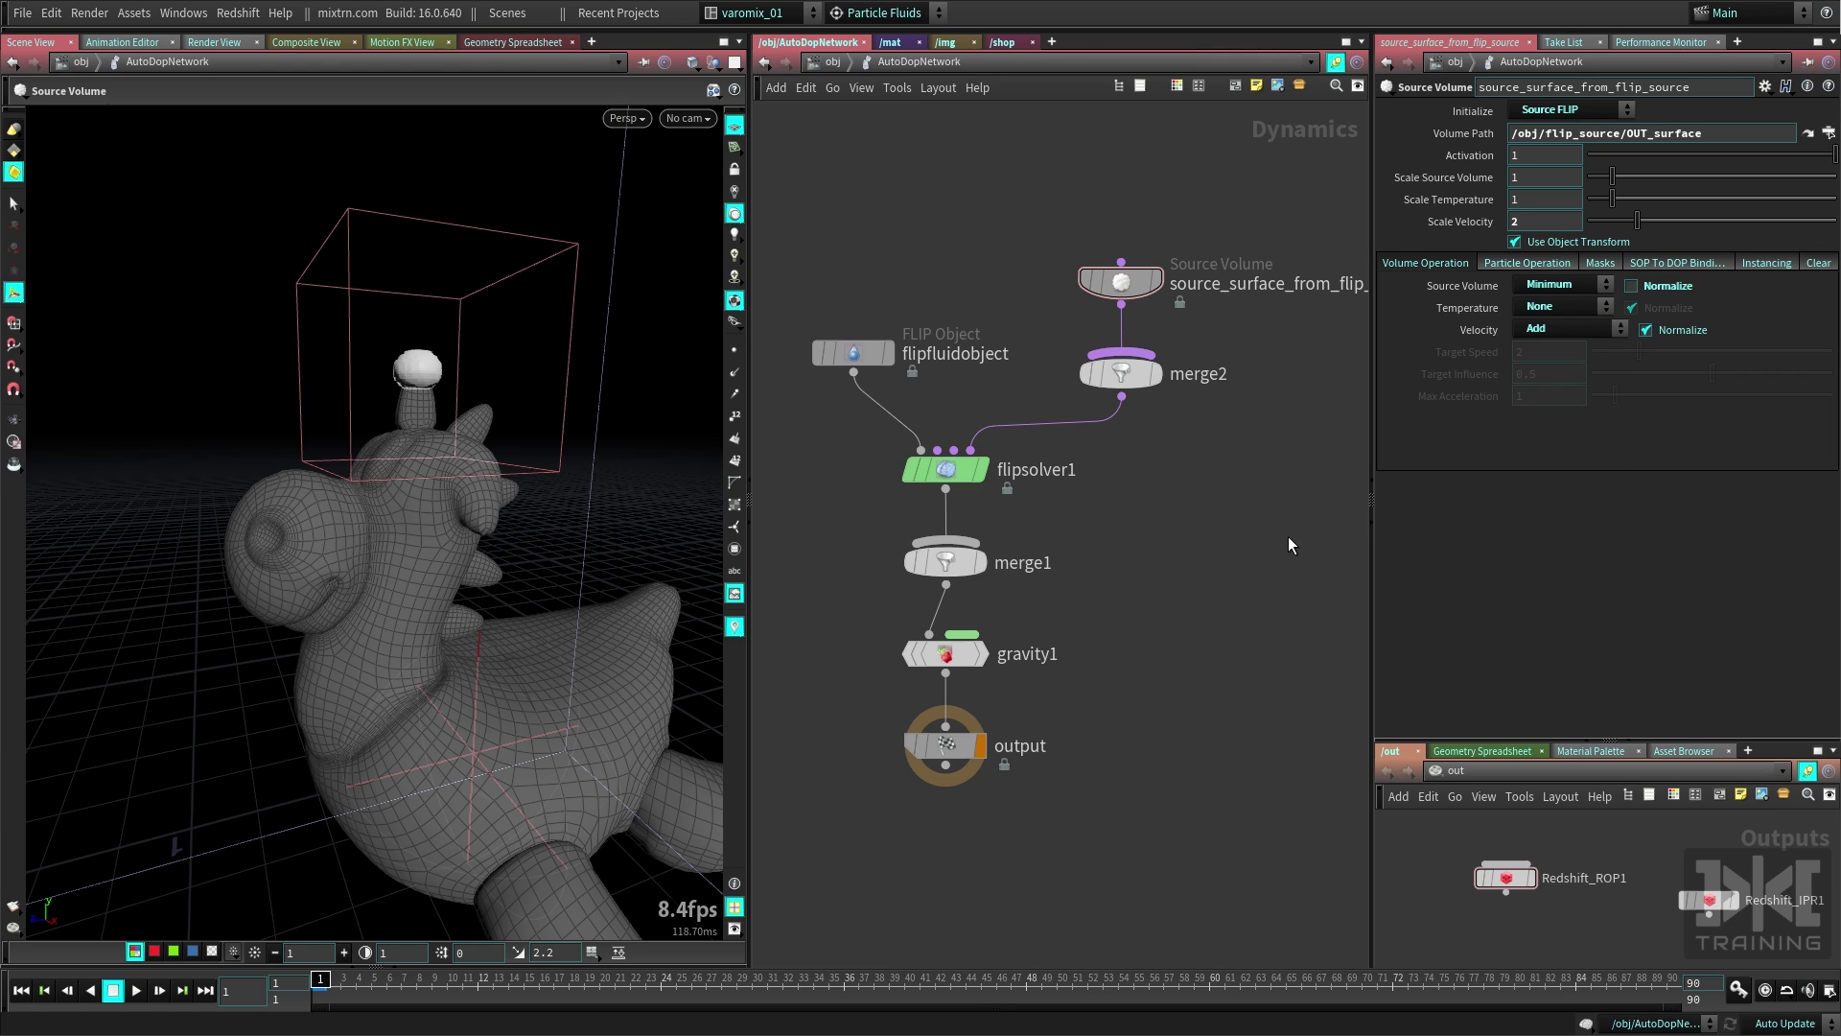
{"action": "key", "text": "Up"}
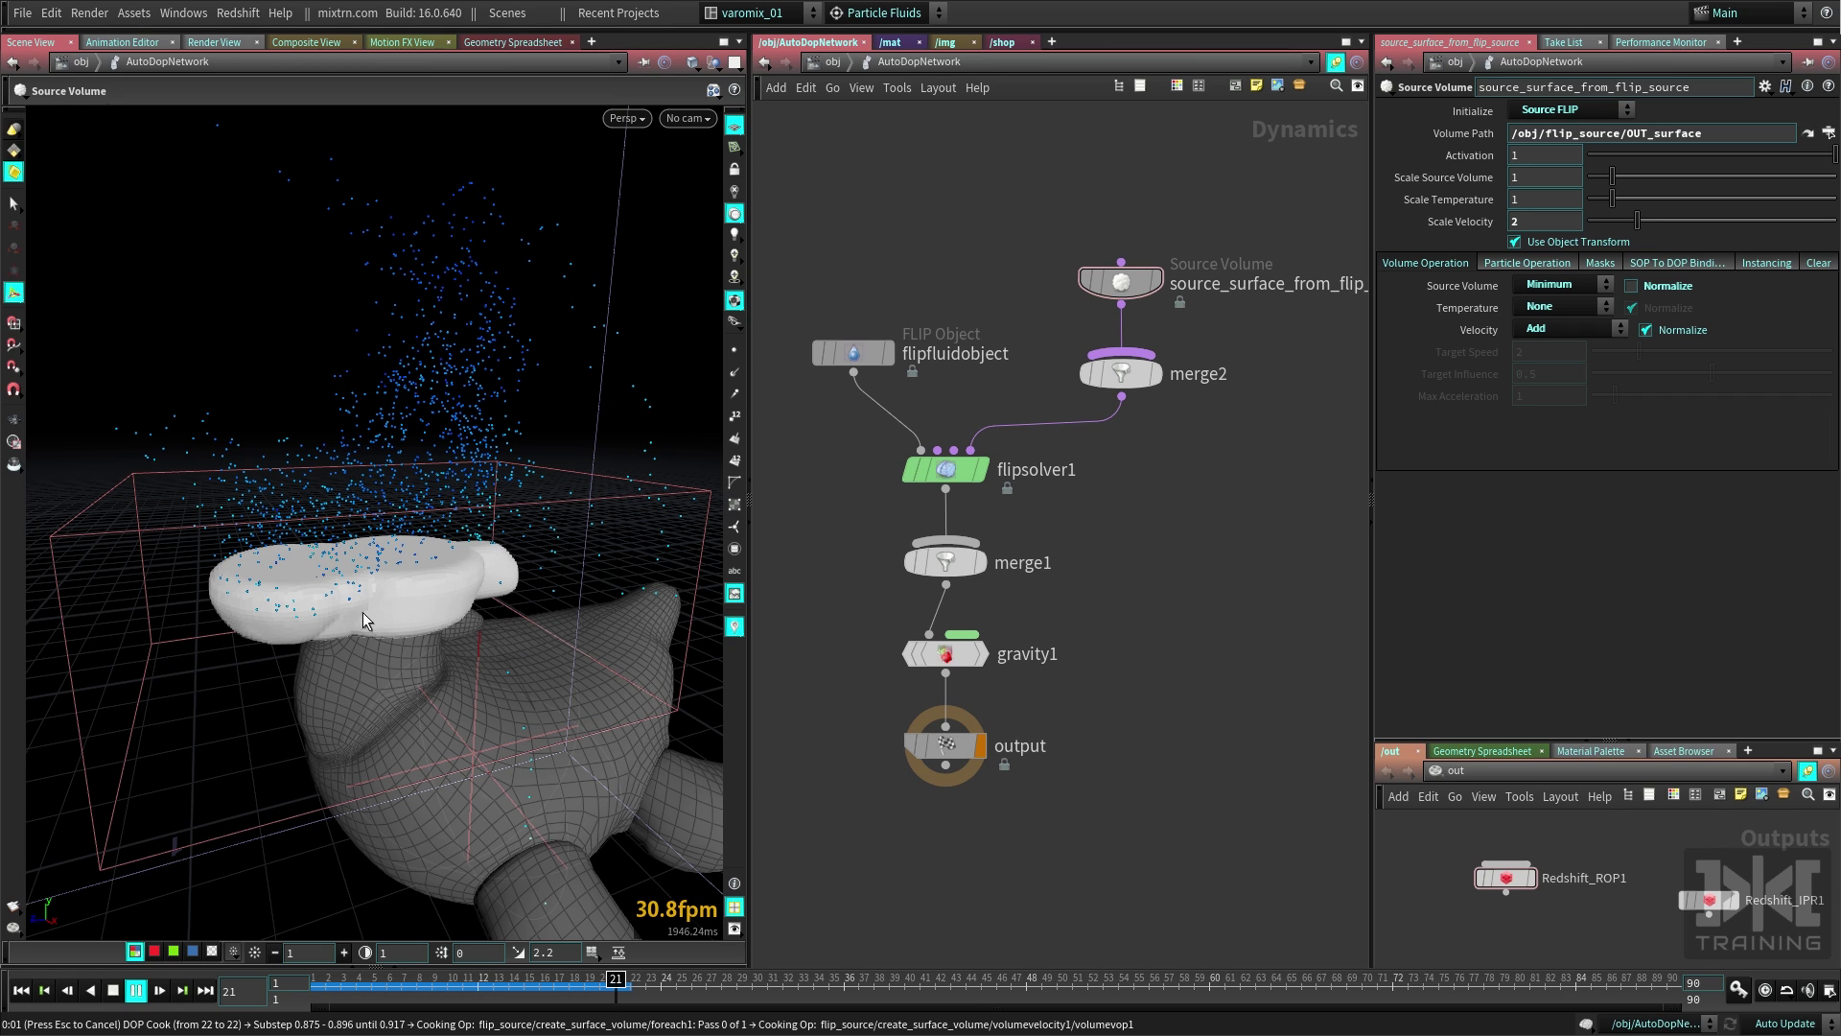
{"action": "key", "text": "Escape"}
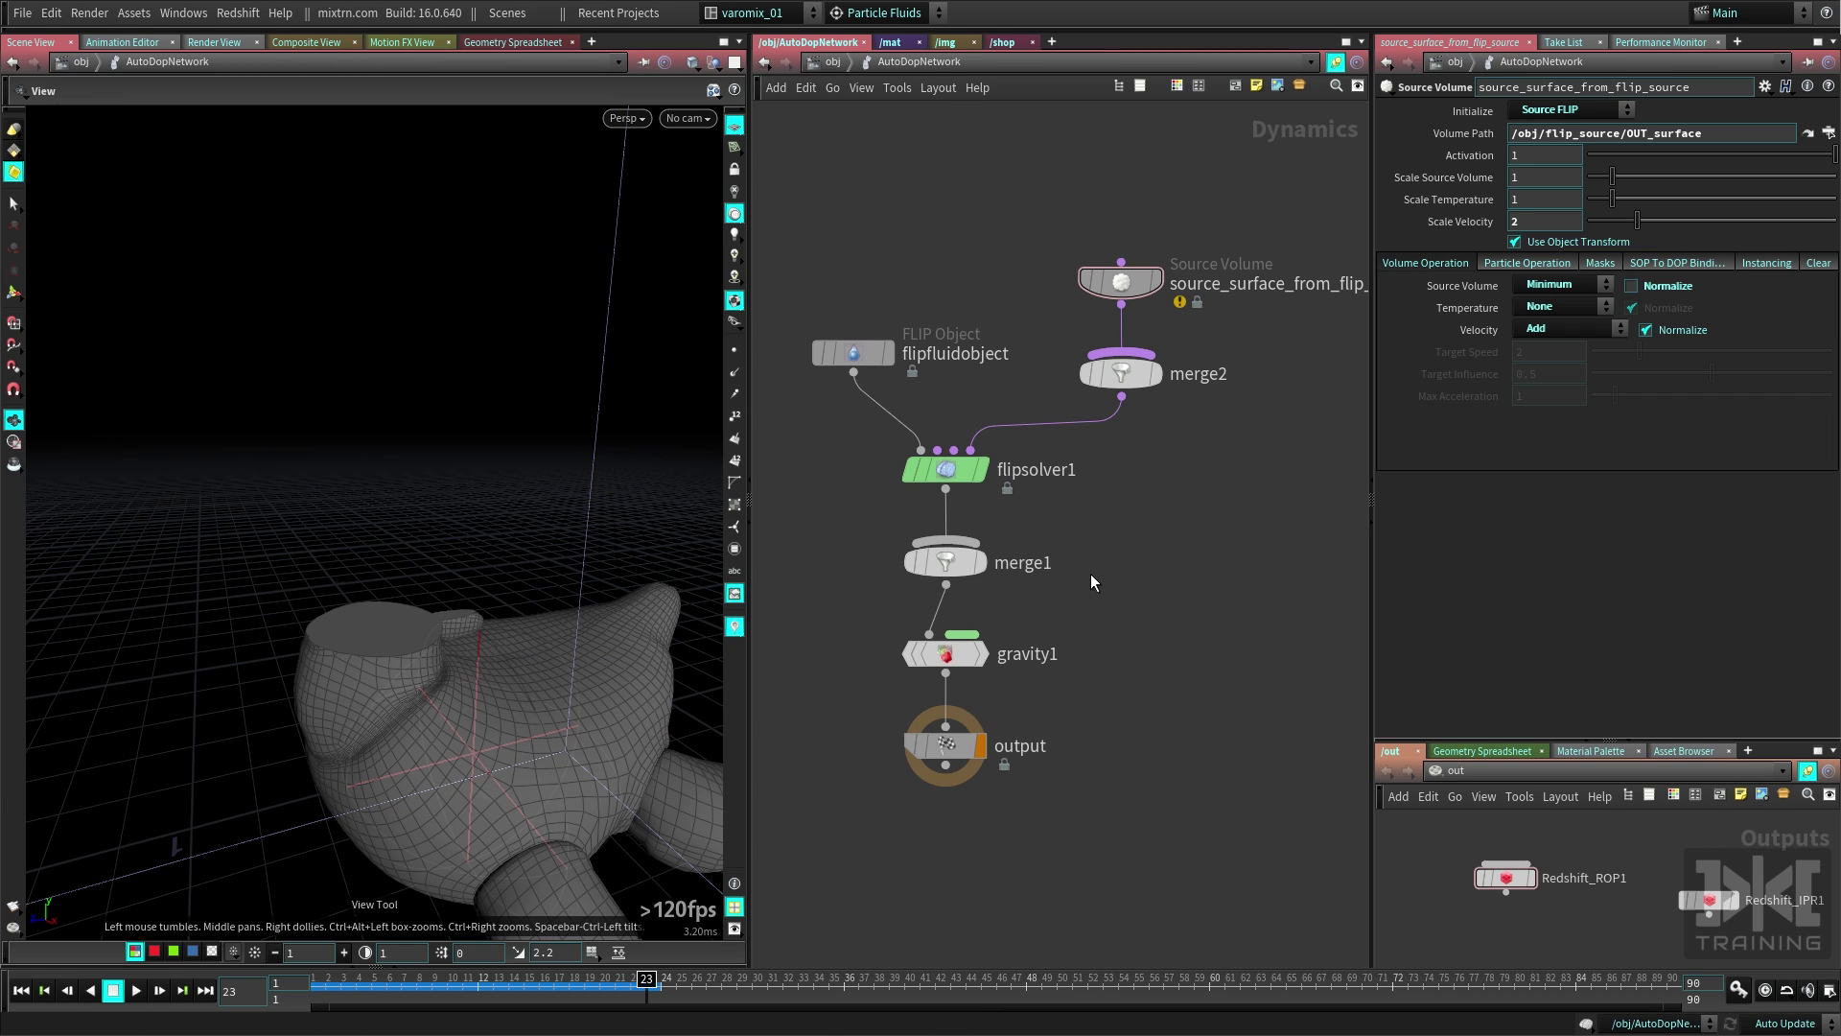
Move source_surface_from_flip_source and flipfluidobject upward to leave more space above merge2 and flipsolver1.
{"action": "left_click_drag", "start_coordinate": [1105, 281], "coordinate": [1133, 185]}
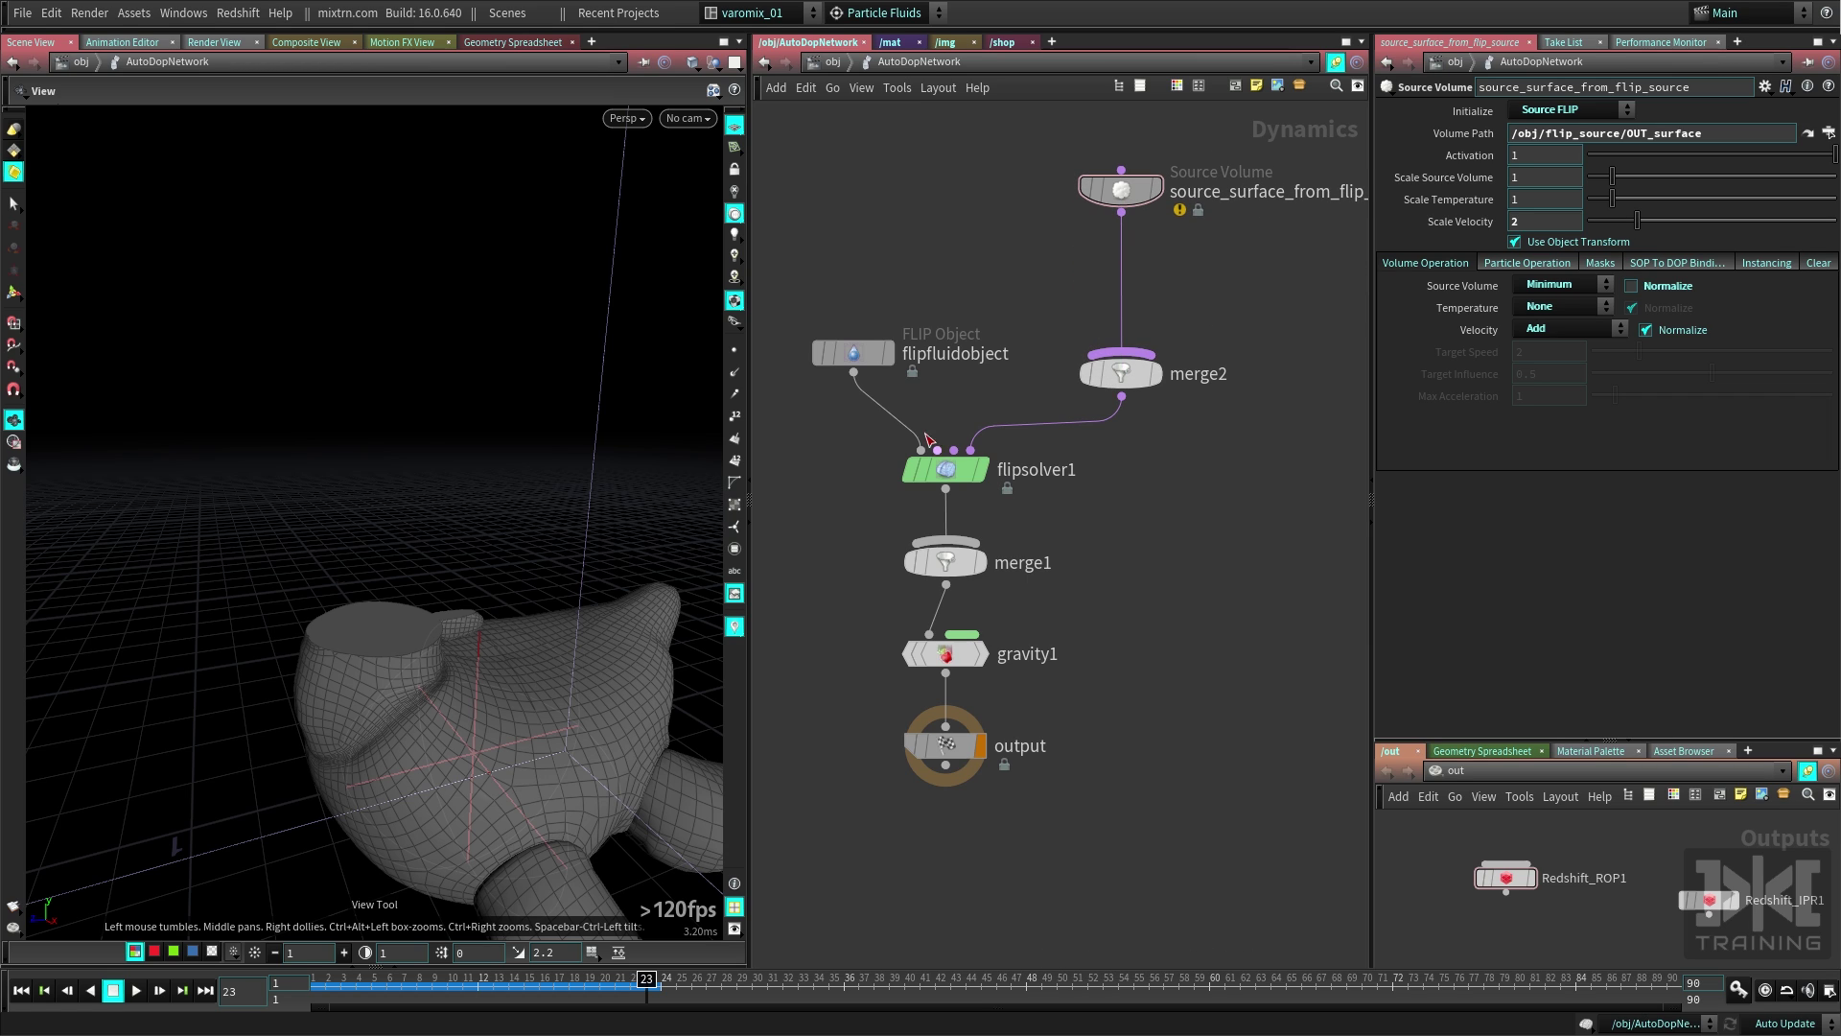
{"action": "left_click_drag", "start_coordinate": [852, 359], "coordinate": [822, 303]}
{"action": "middle_click_drag", "start_coordinate": [1099, 462], "coordinate": [955, 554]}
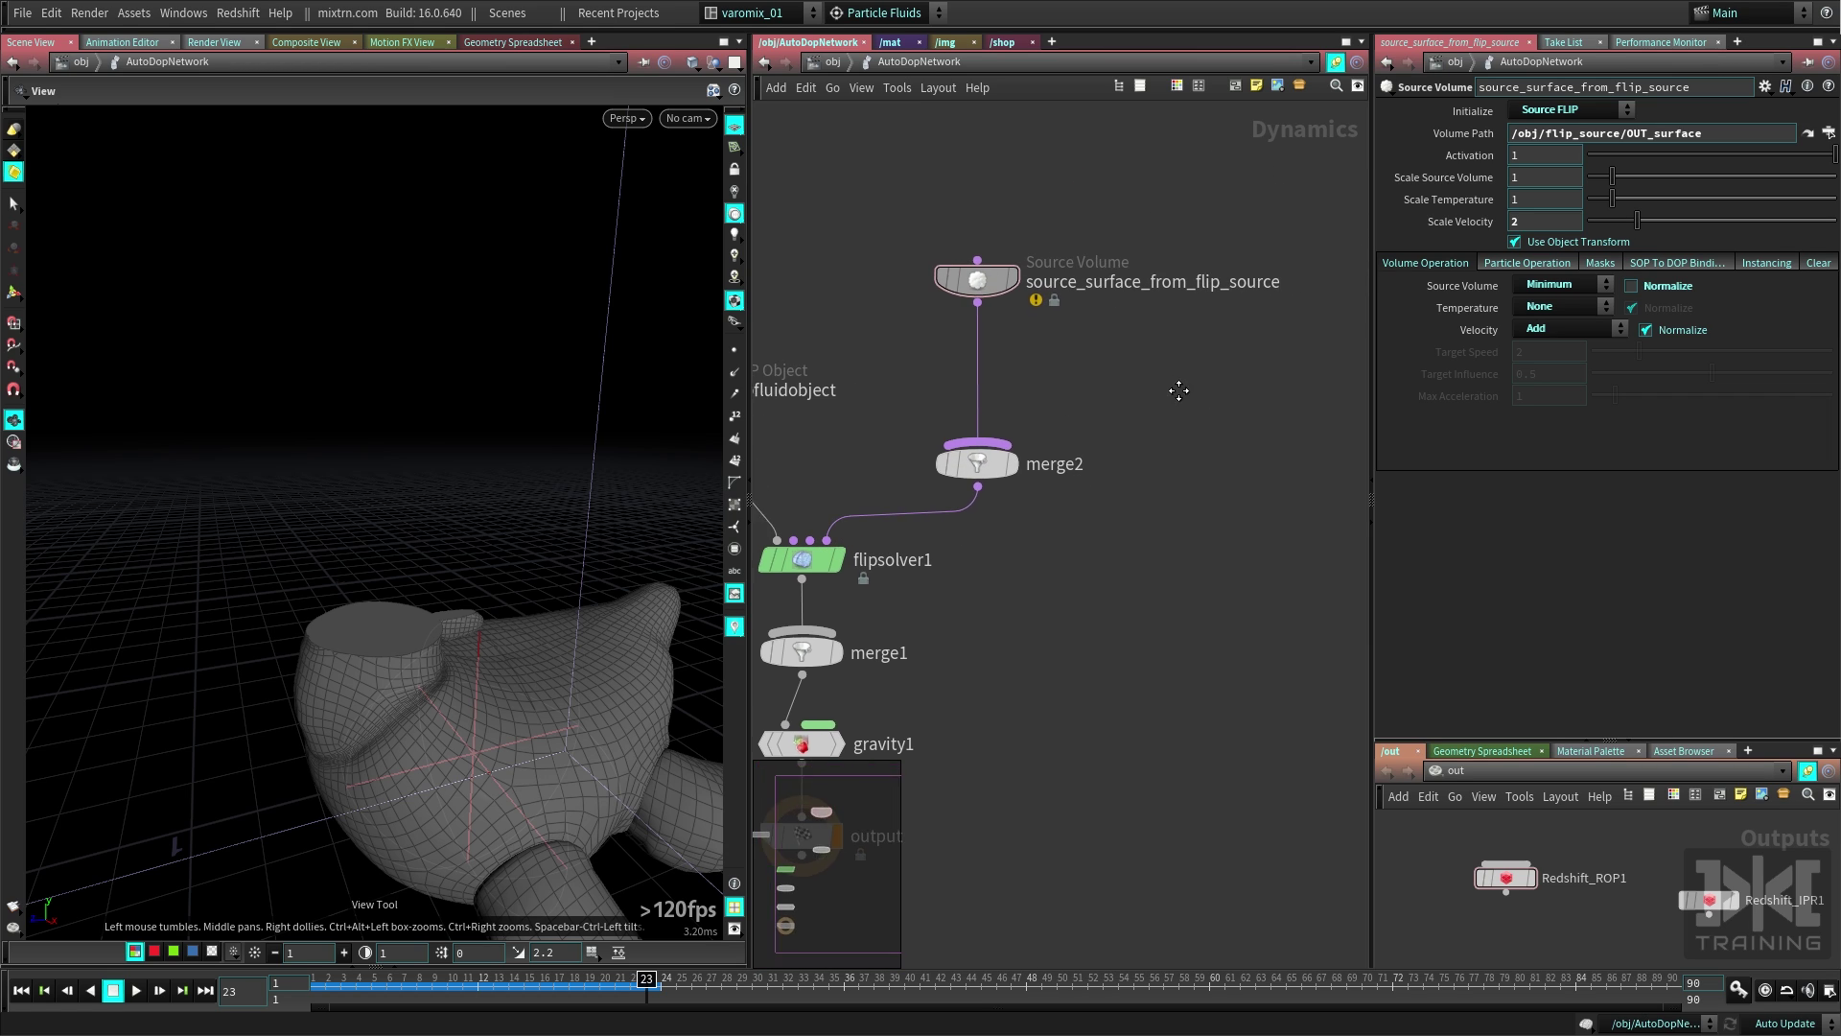
{"action": "middle_click_drag", "start_coordinate": [1176, 387], "coordinate": [1250, 392]}
{"action": "scroll", "coordinate": [1252, 392], "scroll_direction": "up", "scroll_amount": 2}
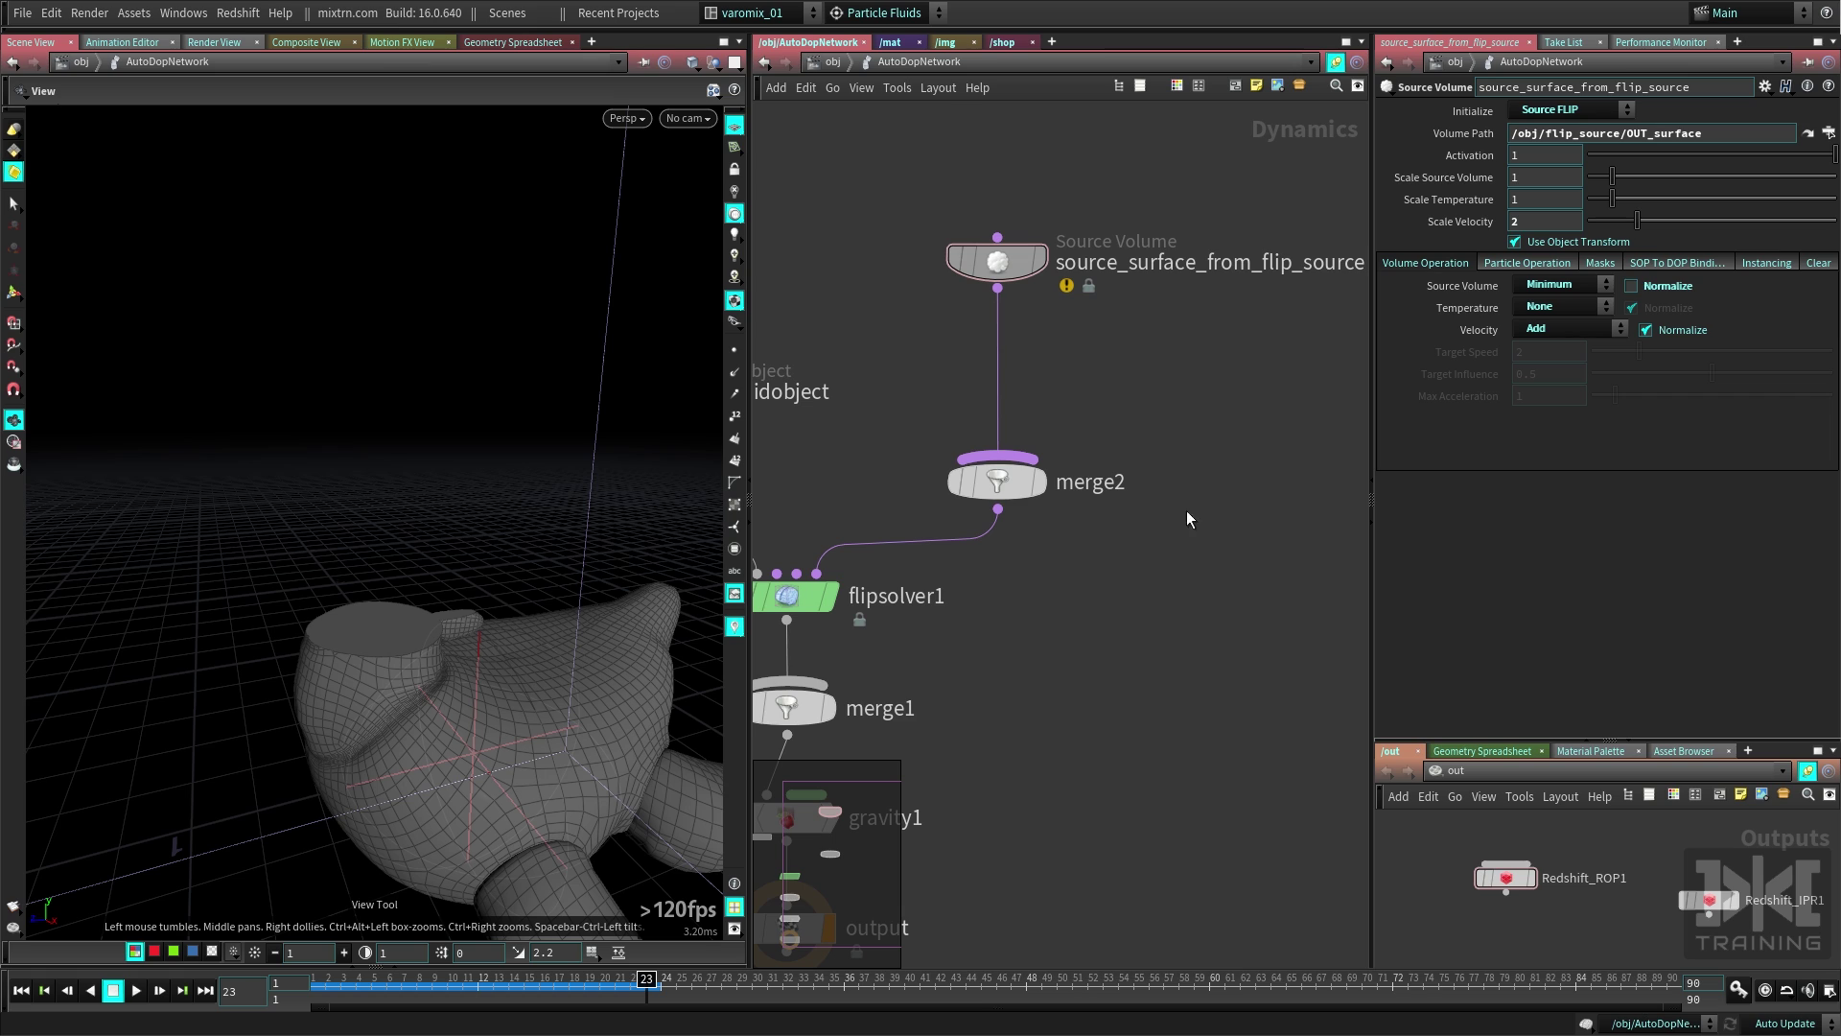
{"action": "middle_click_drag", "start_coordinate": [1141, 506], "coordinate": [1234, 503]}
{"action": "middle_click_drag", "start_coordinate": [1148, 589], "coordinate": [1238, 509]}
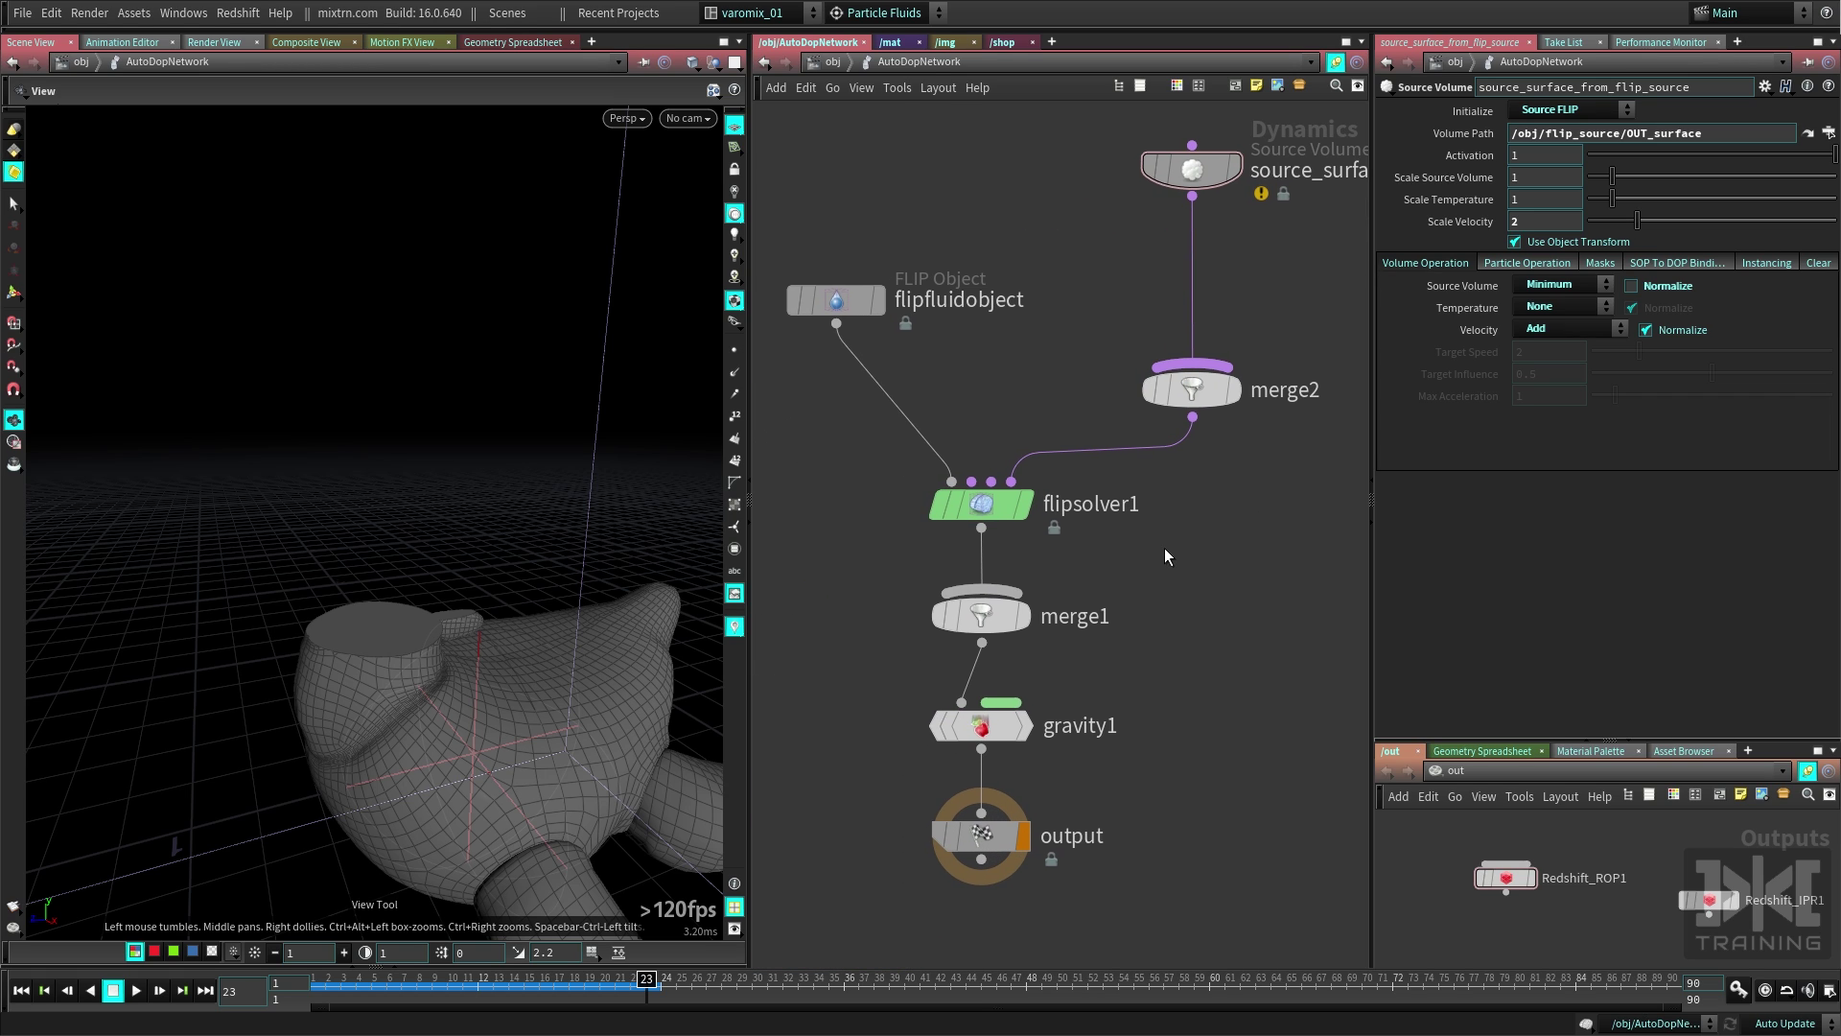
Review the boolean and OUT_COLLISION branches inside the Roberto object and return to the object level.
{"action": "key", "text": "u"}
{"action": "middle_click_drag", "start_coordinate": [1095, 634], "coordinate": [1097, 562]}
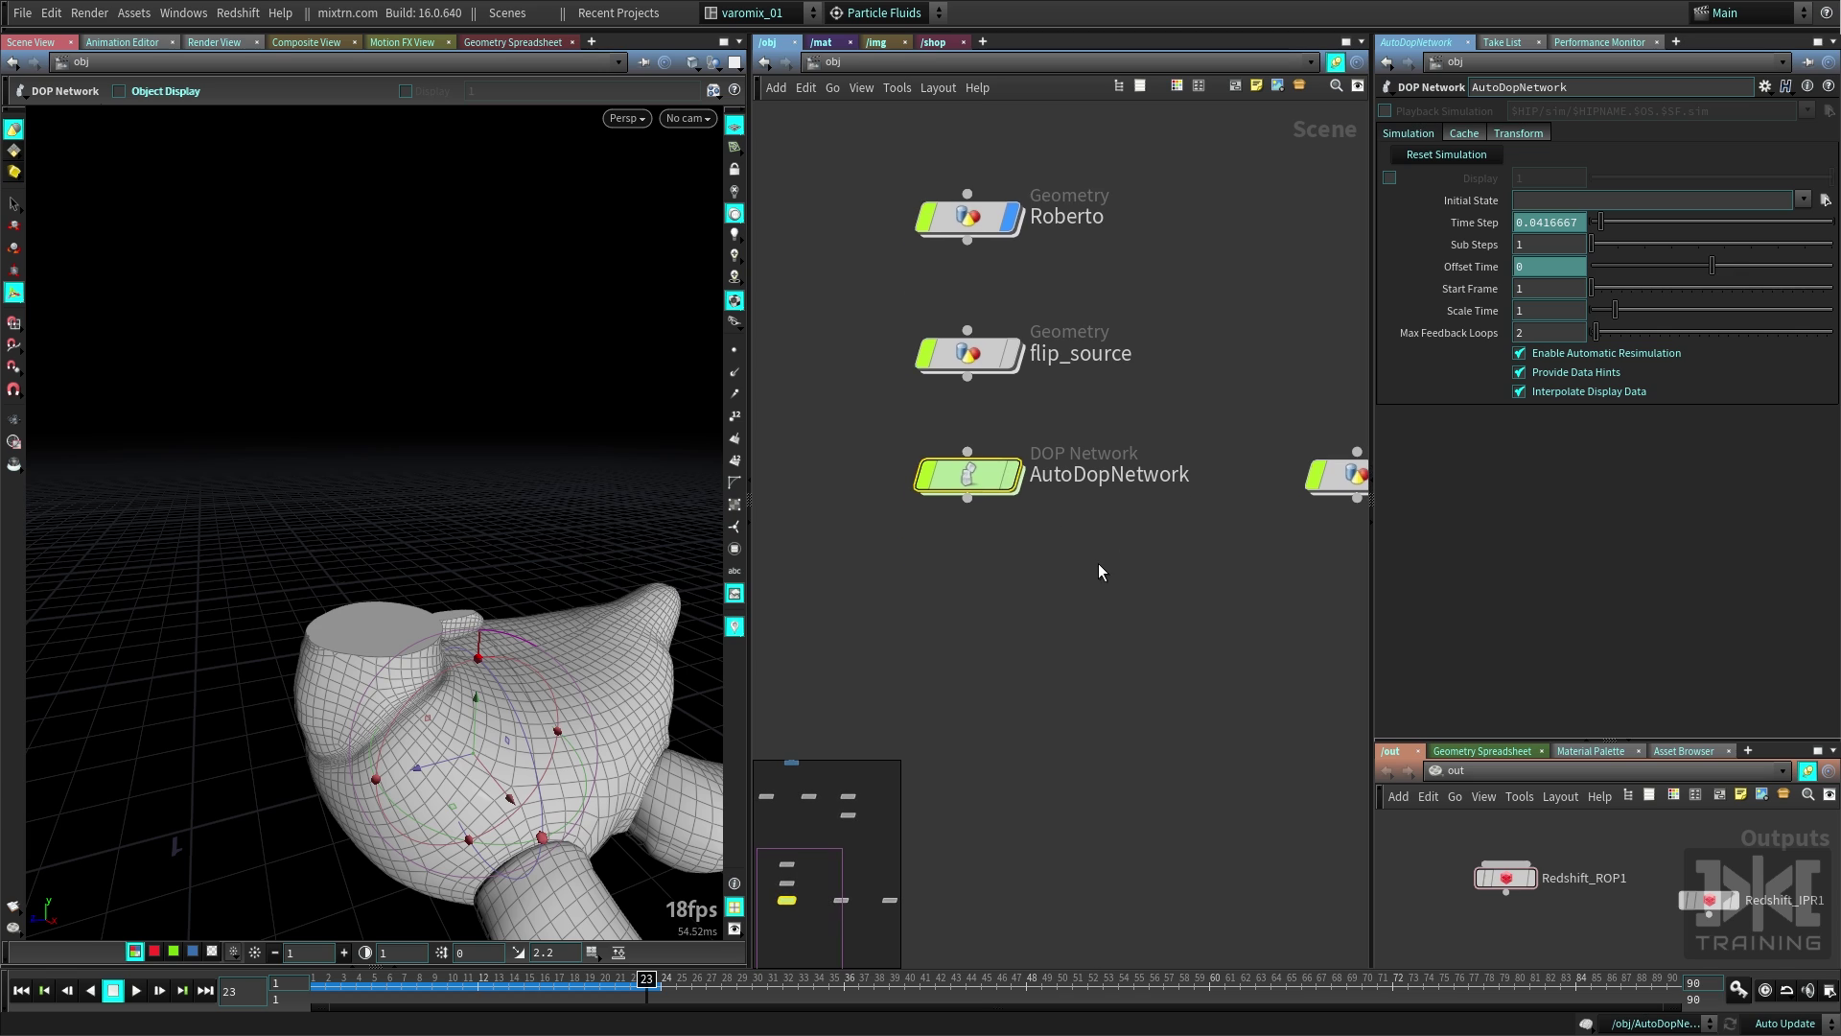
{"action": "scroll", "coordinate": [1097, 562], "scroll_direction": "down", "scroll_amount": 3}
{"action": "double_click", "coordinate": [1003, 322]}
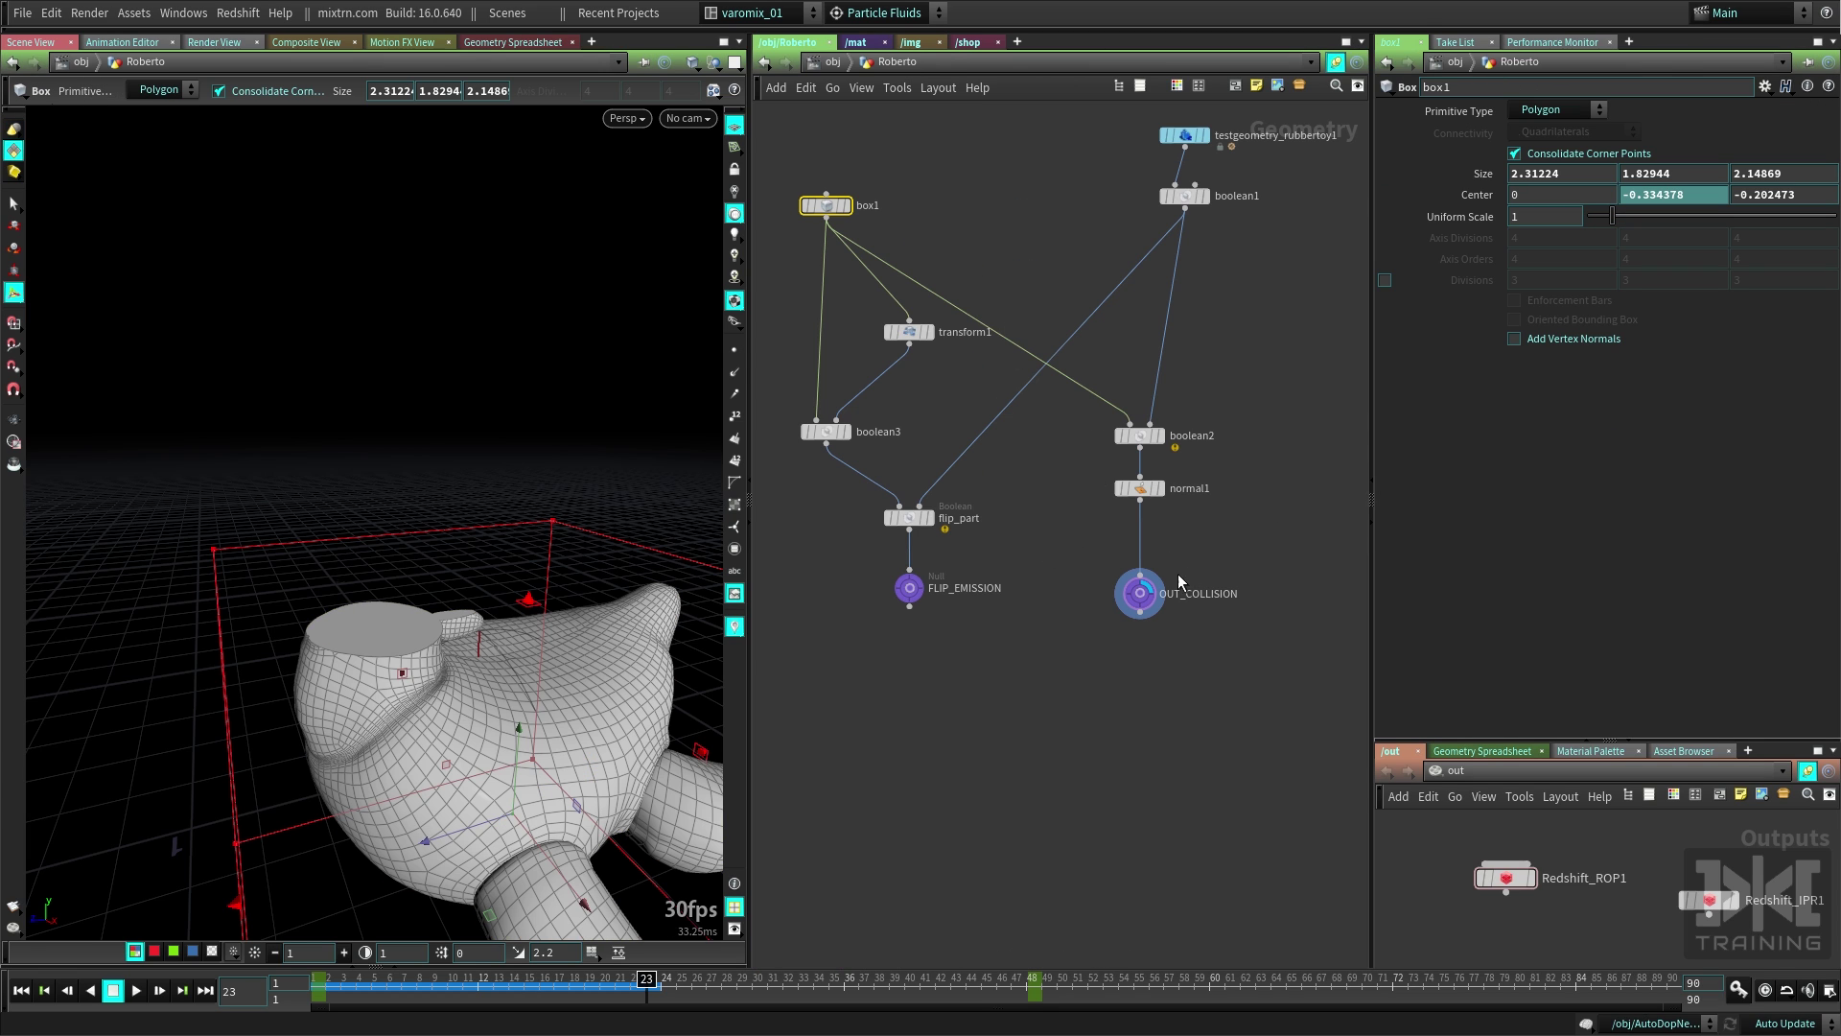
{"action": "left_click", "coordinate": [997, 190]}
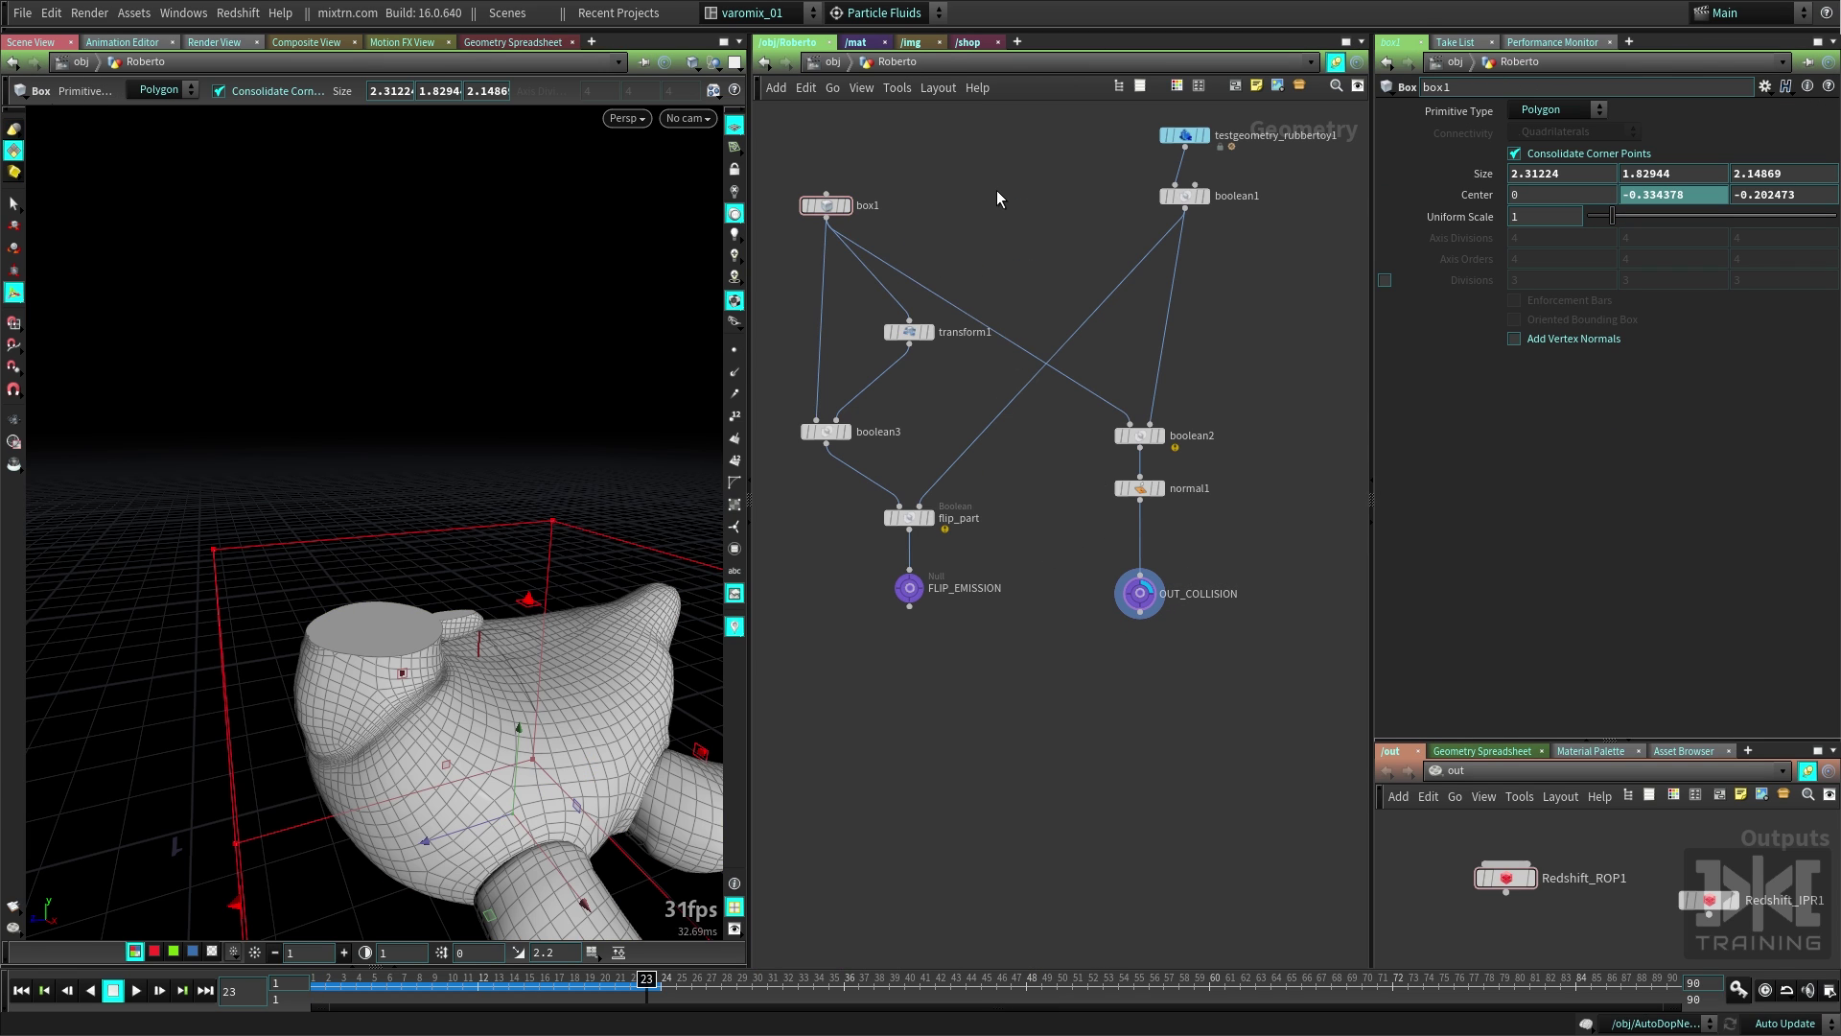
{"action": "key", "text": "u"}
Add Roberto to the simulation as a collision object using deforming geometry, and rewind to frame 1.
{"action": "left_click", "coordinate": [1012, 29]}
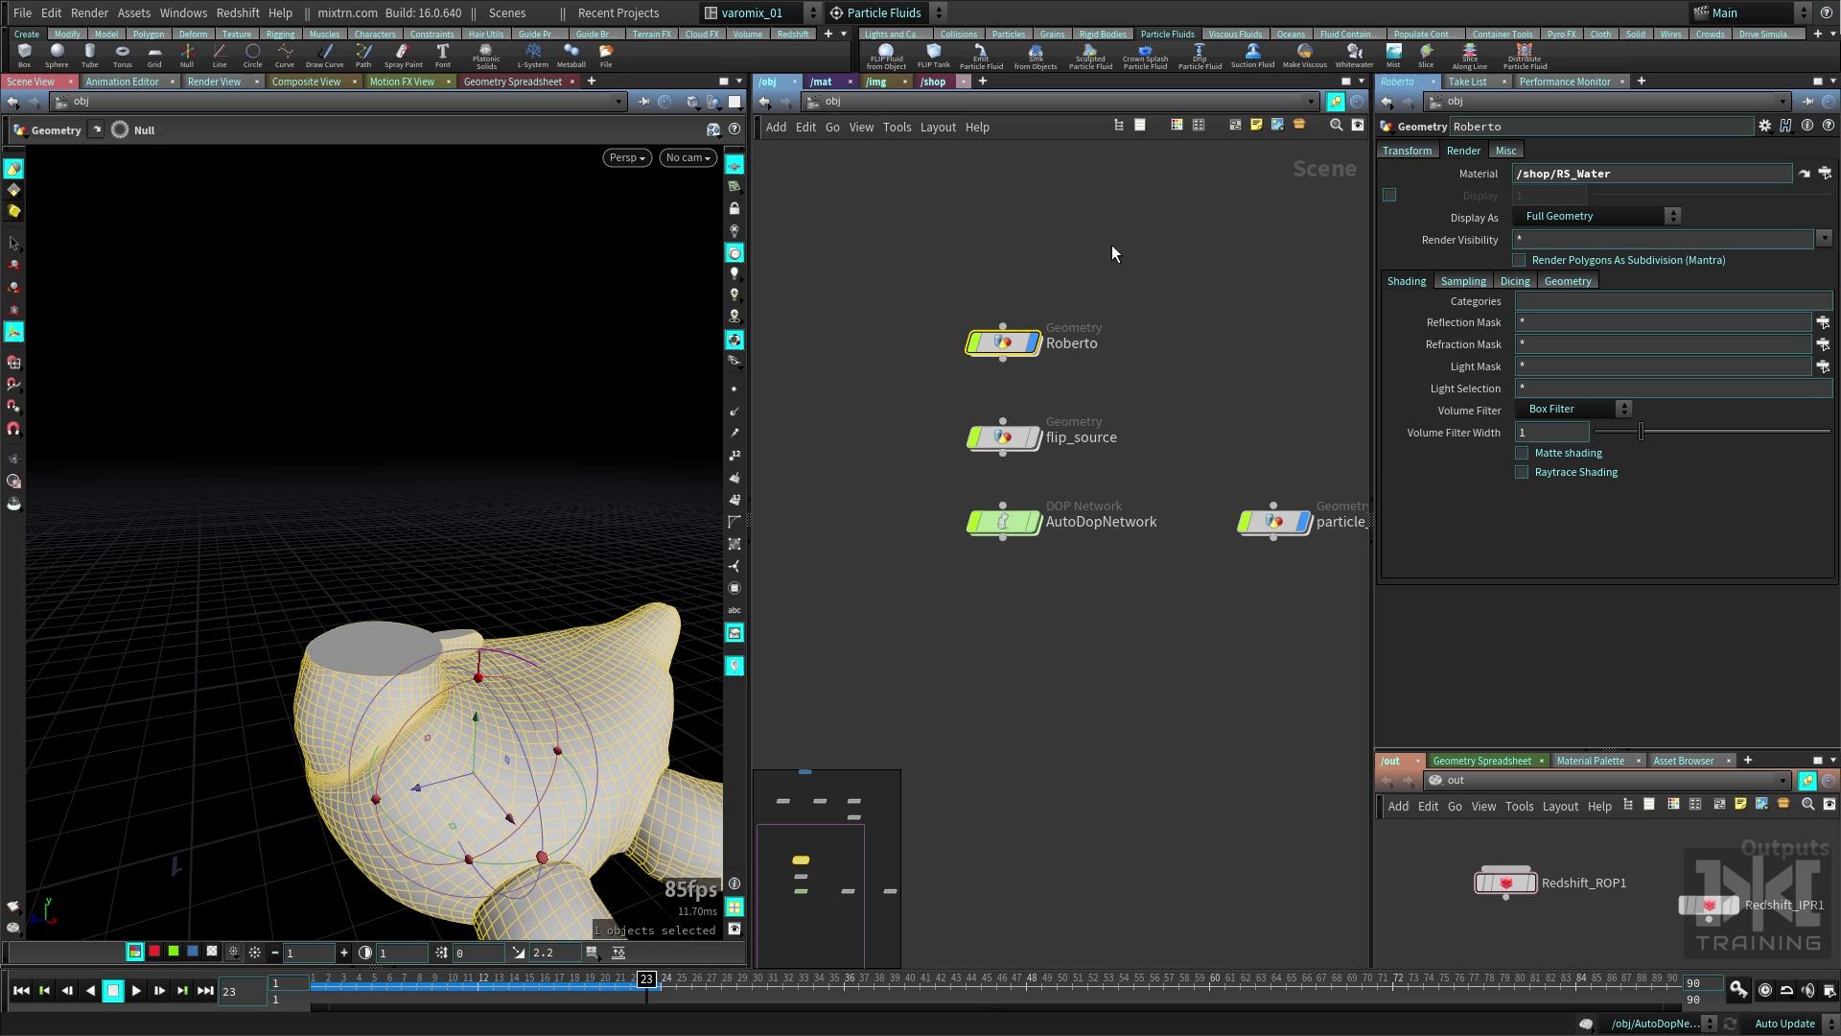
{"action": "left_click", "coordinate": [959, 34]}
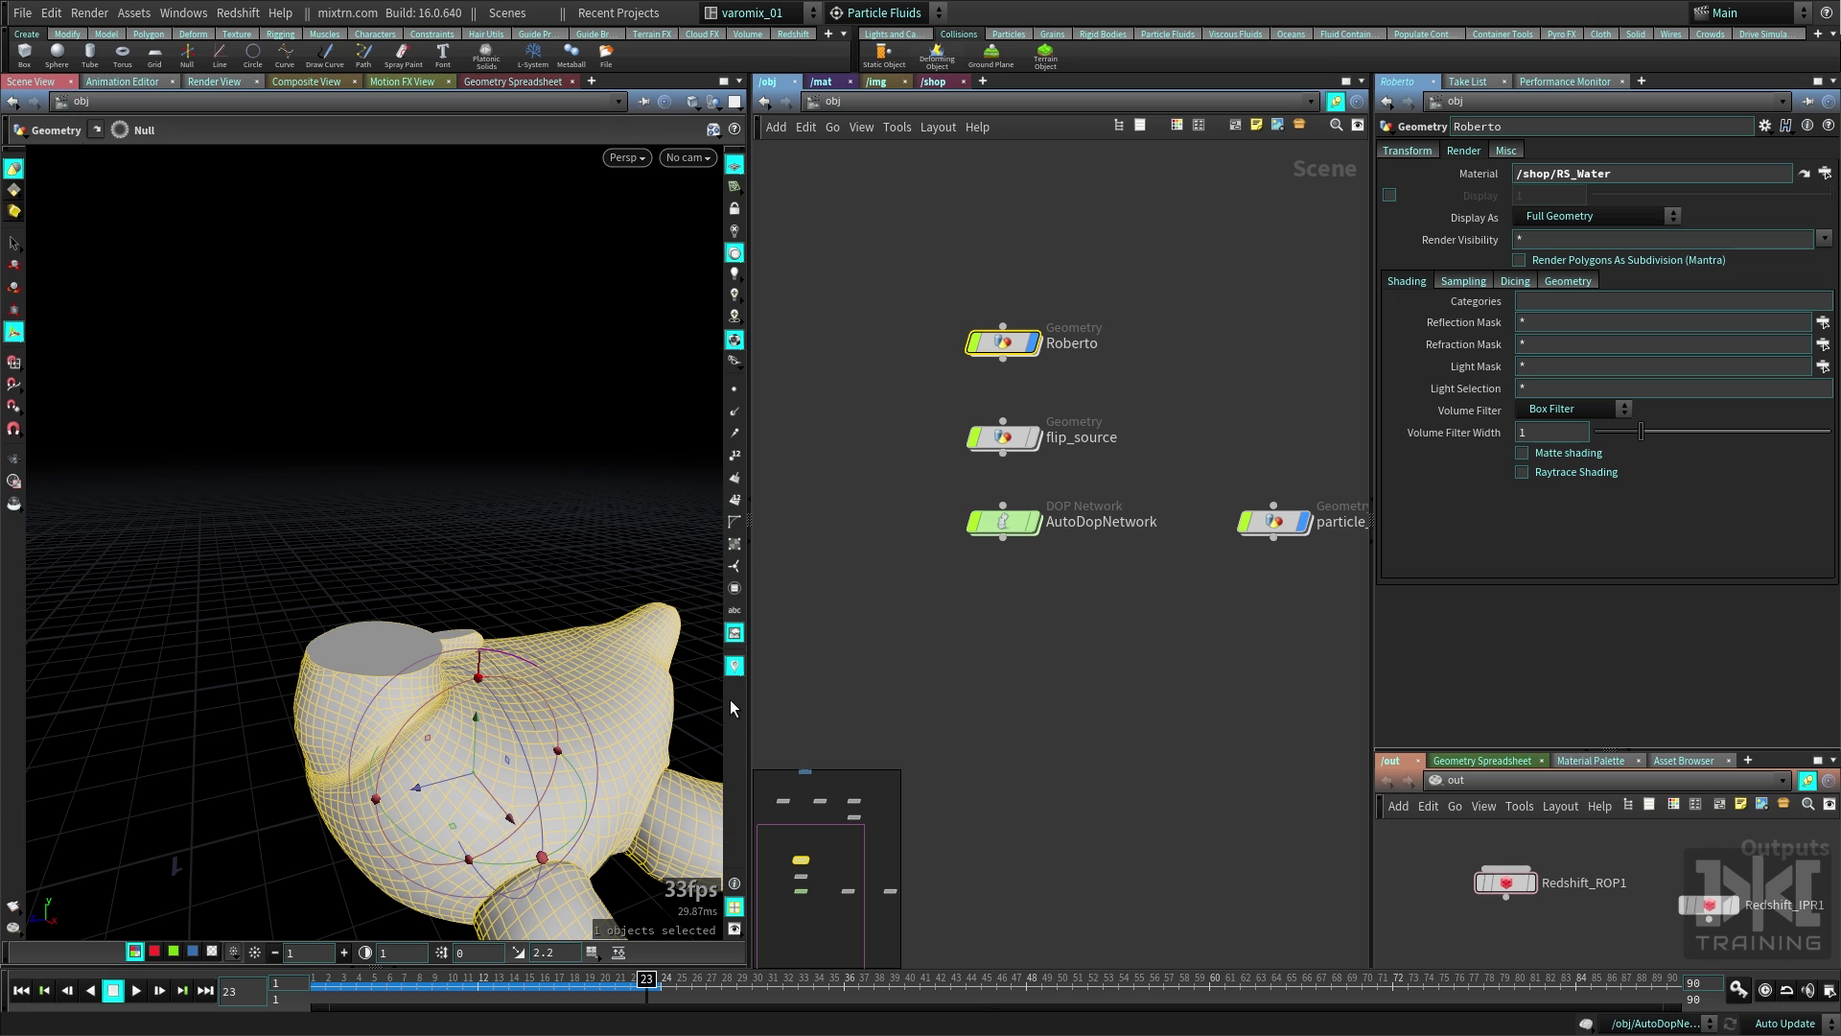
{"action": "key", "text": "Escape"}
{"action": "key", "text": "ctrl+Up"}
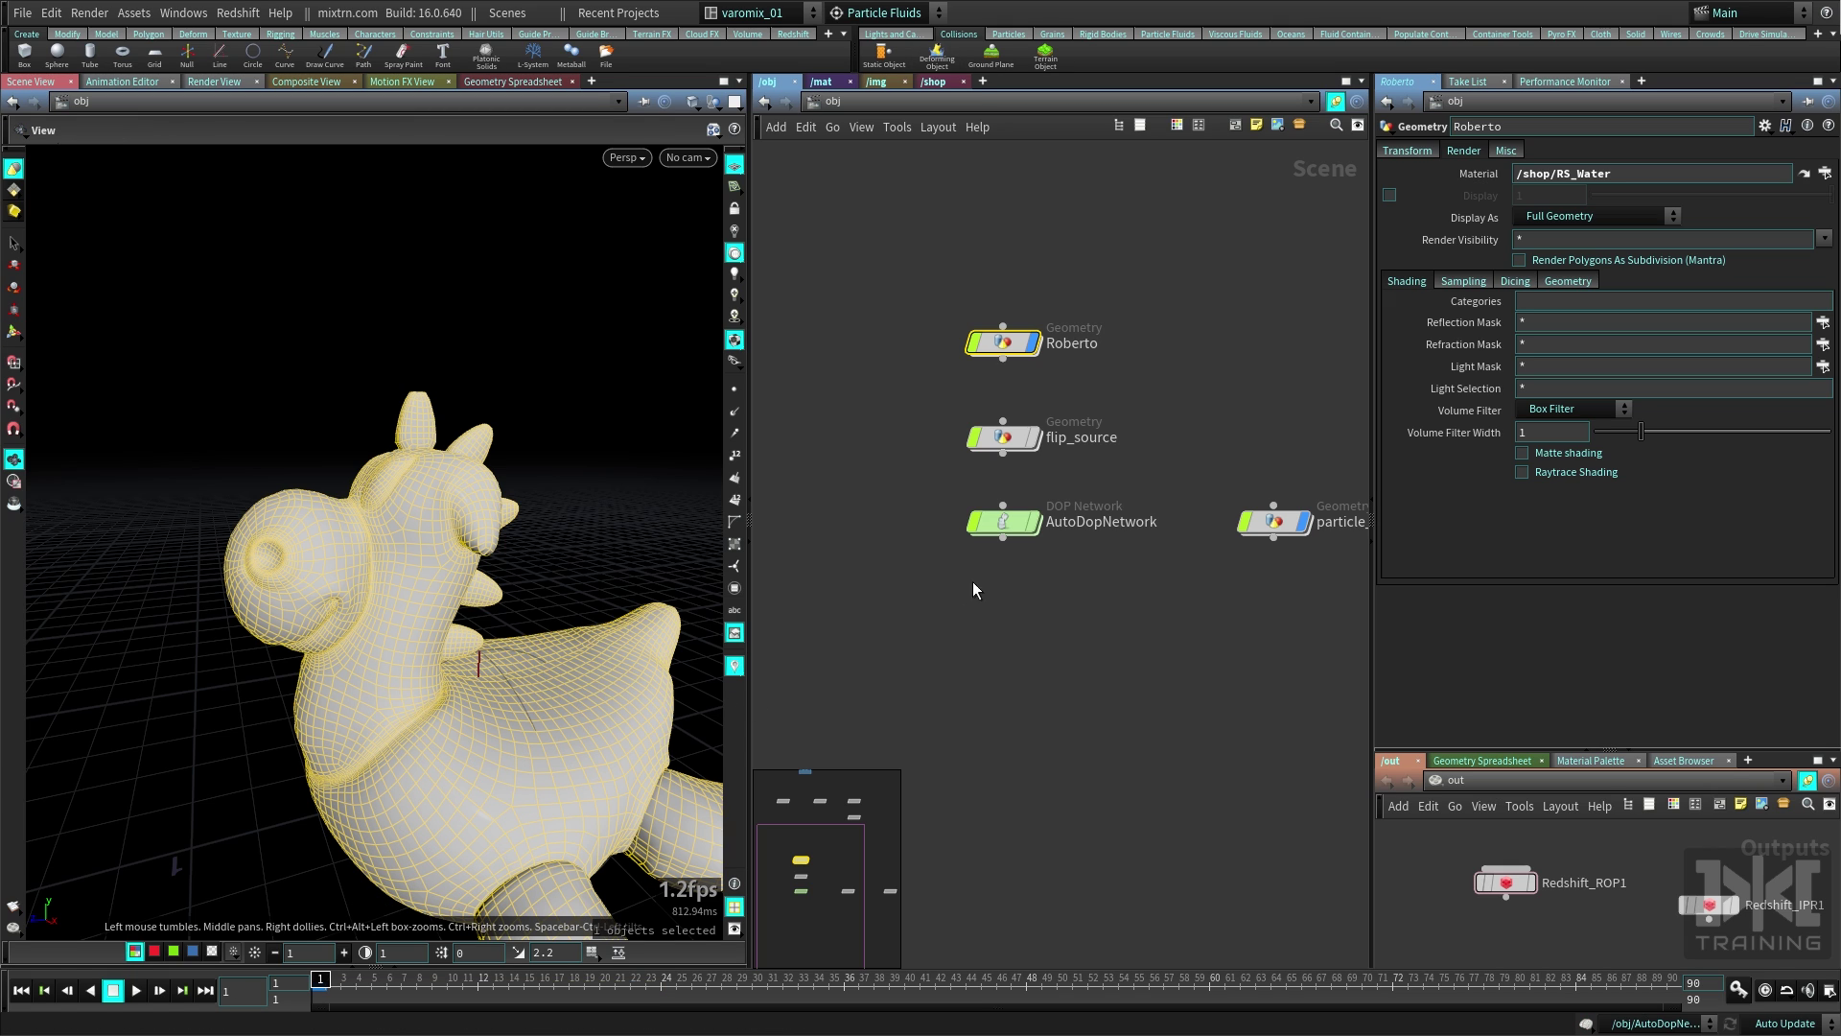
Open AutoDopNetwork and automatically lay out all of its nodes.
{"action": "double_click", "coordinate": [1005, 524]}
{"action": "key", "text": "l"}
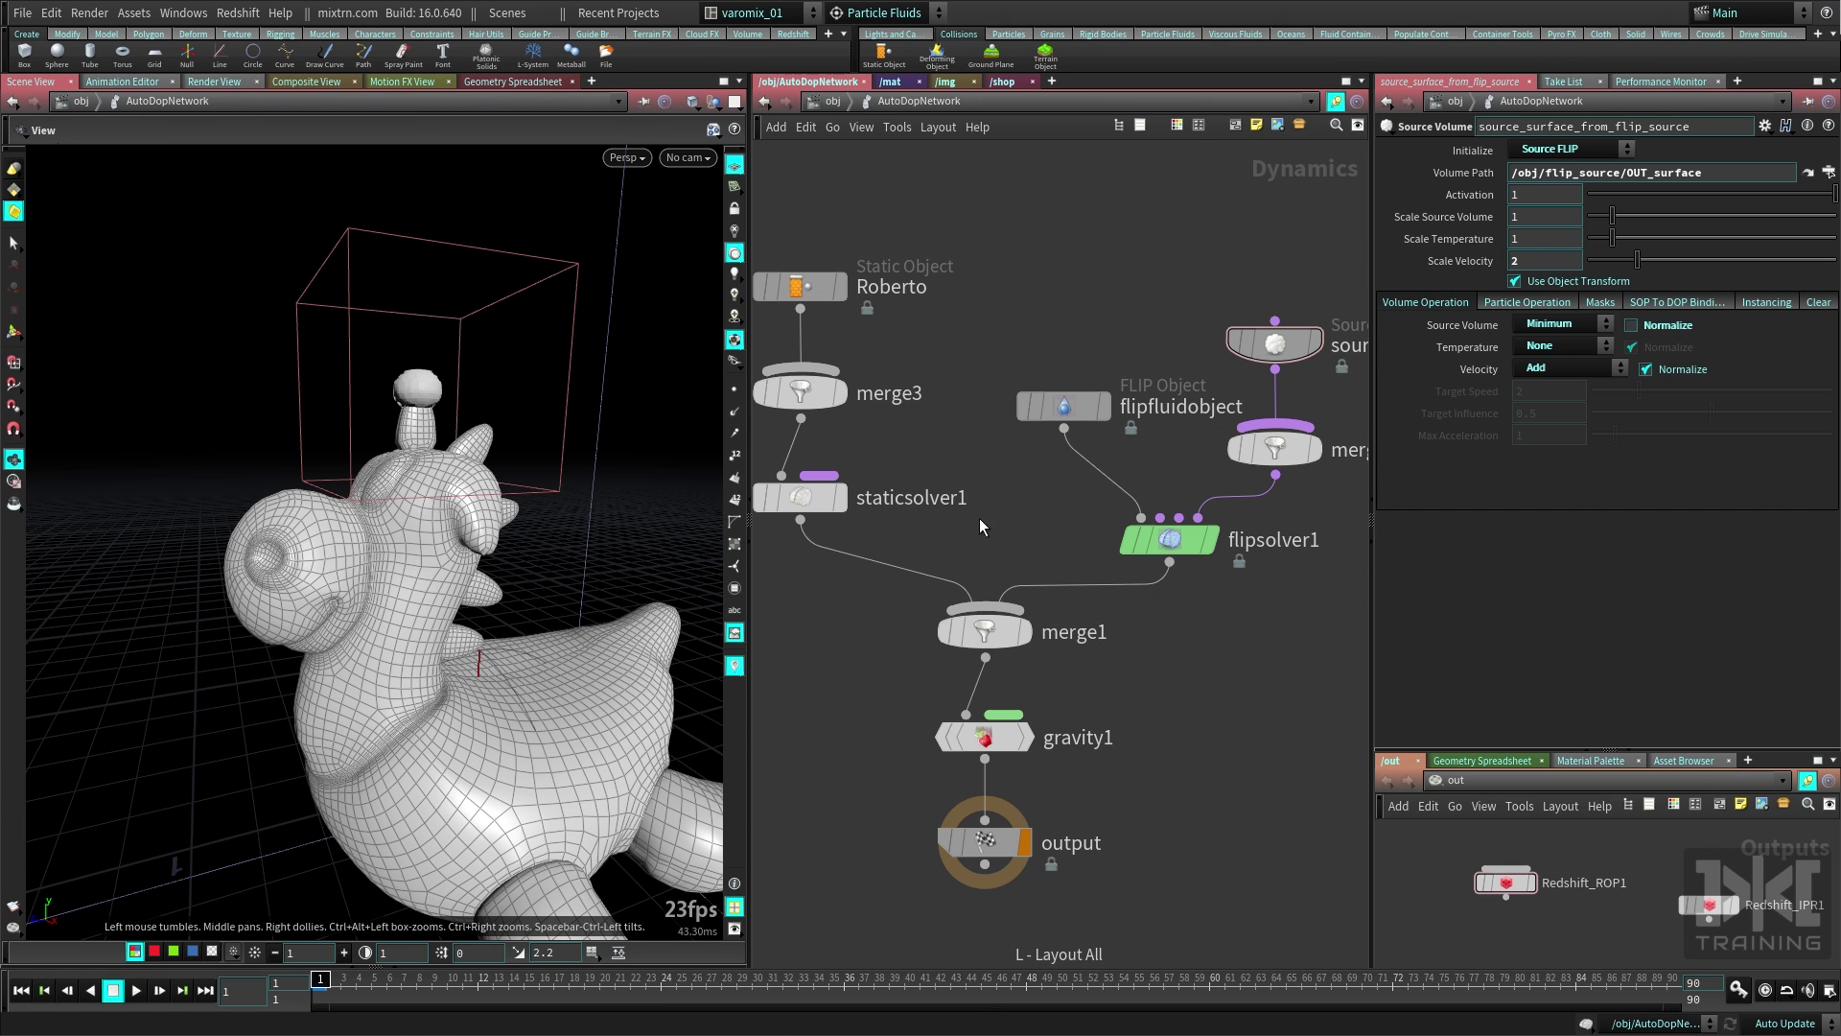
{"action": "middle_click_drag", "start_coordinate": [980, 518], "coordinate": [1198, 516]}
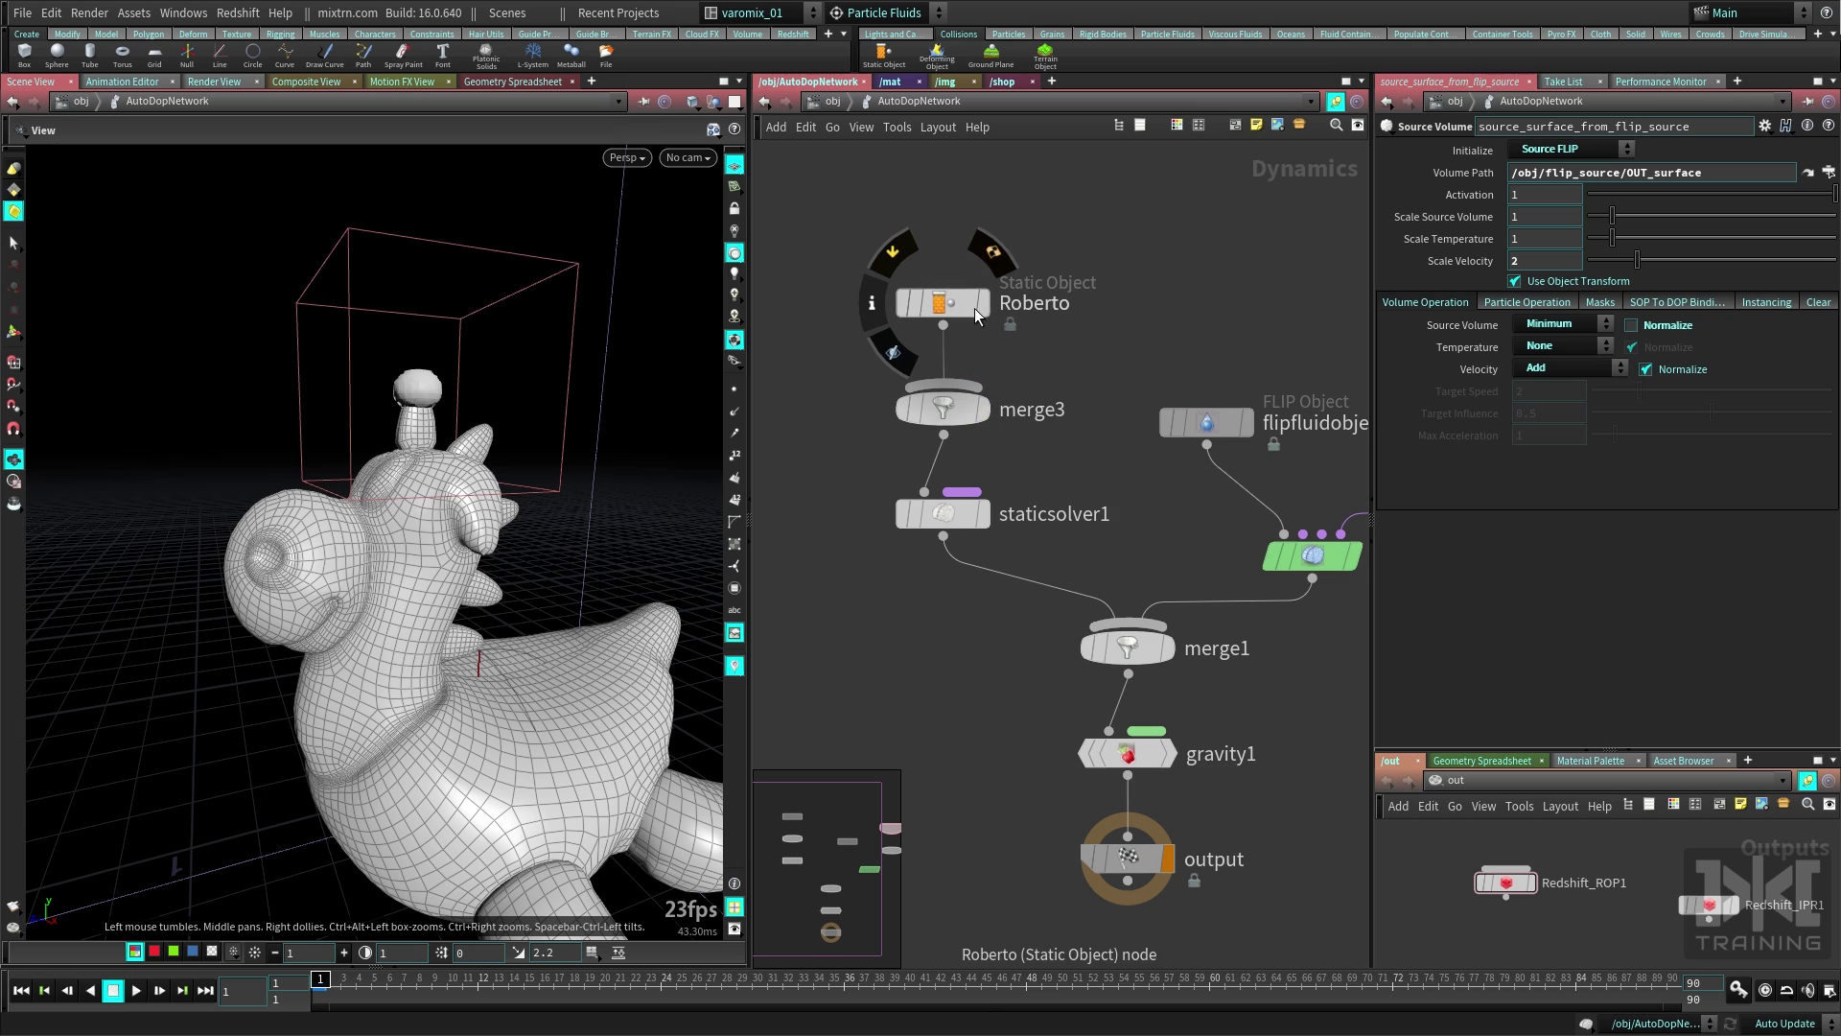
In the Roberto static object's collision settings, enable the Collision Guide and turn off Display Geometry to expose the collision volume.
{"action": "left_click", "coordinate": [952, 303]}
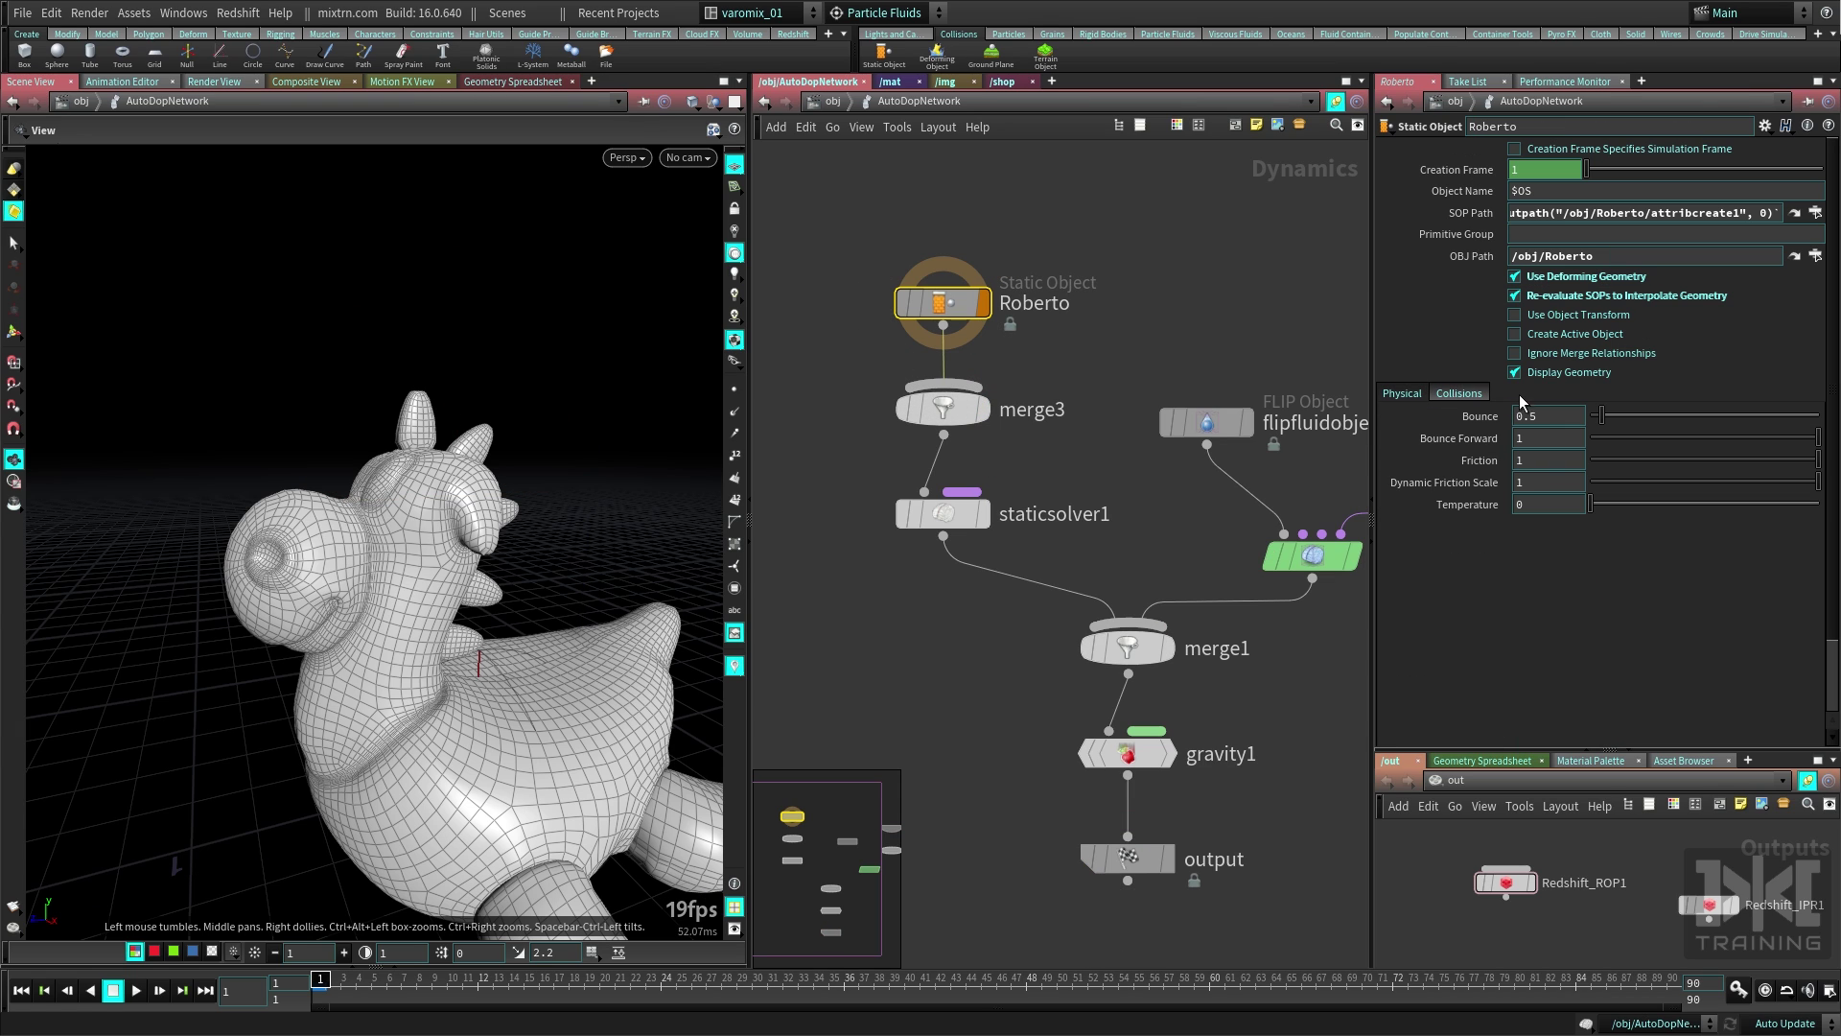
{"action": "left_click", "coordinate": [1459, 393]}
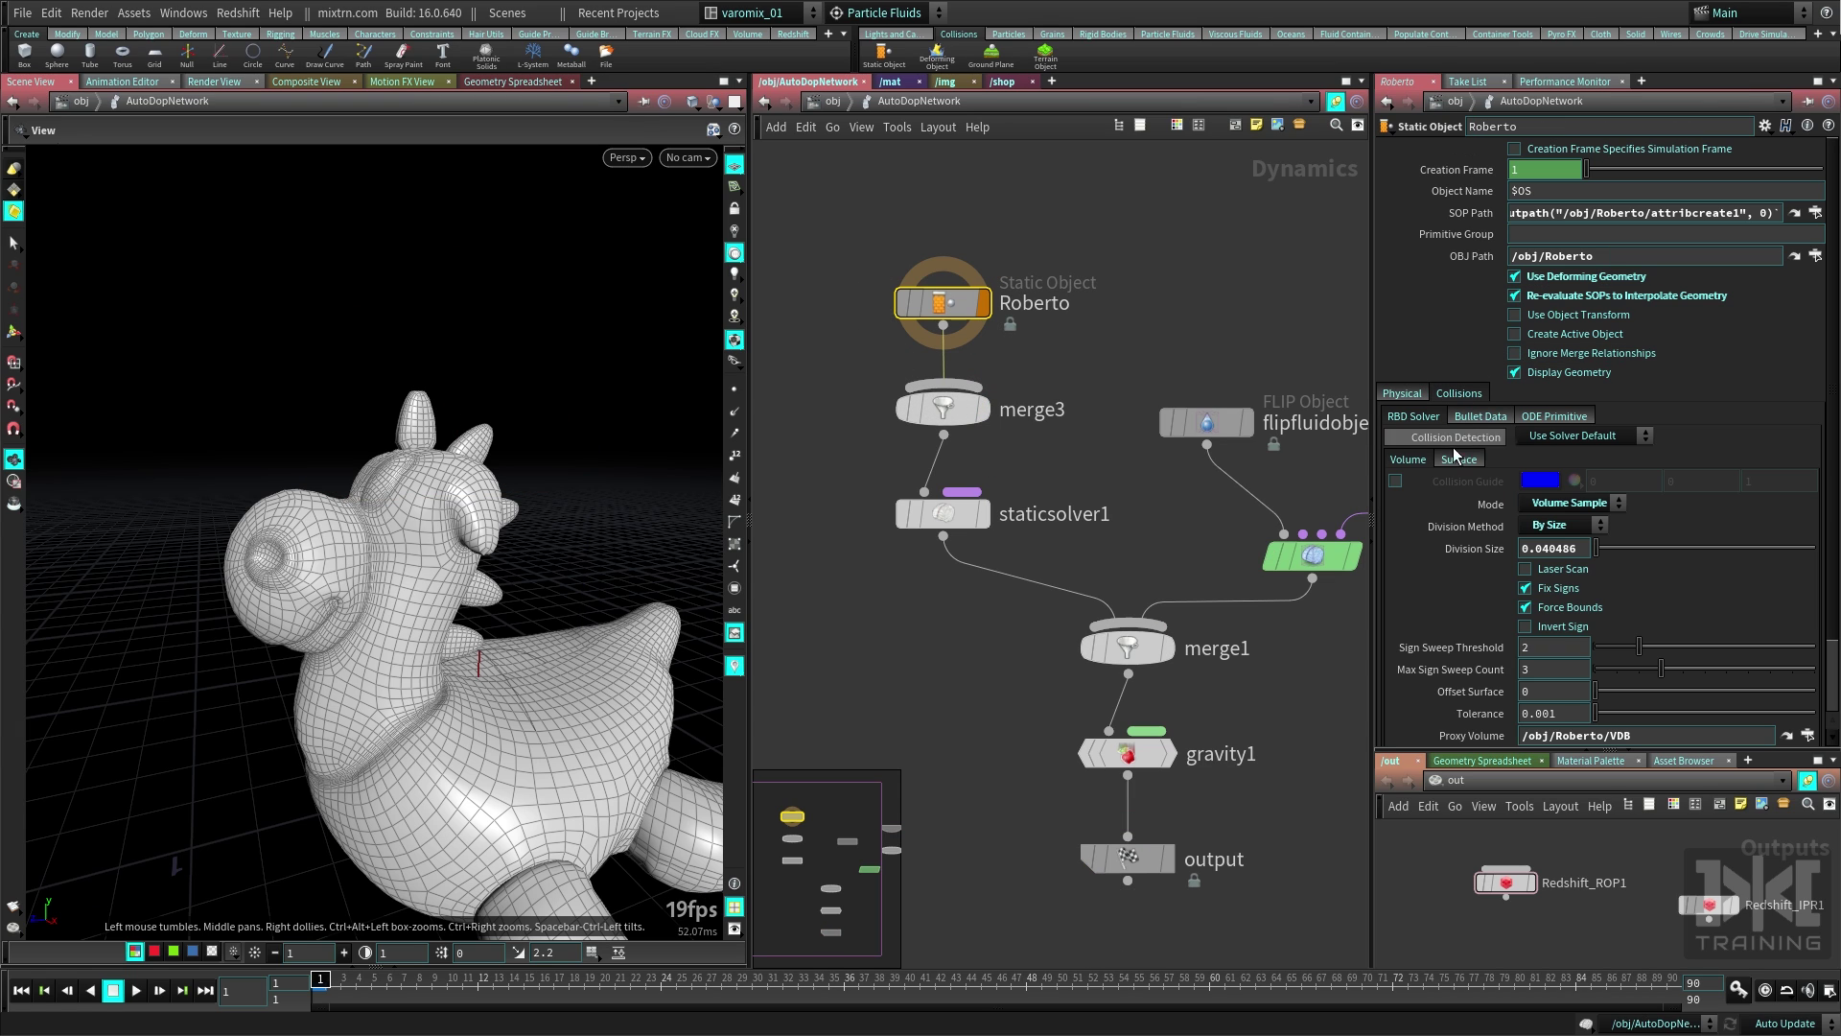
{"action": "left_click", "coordinate": [1395, 482]}
{"action": "left_click", "coordinate": [1544, 380]}
{"action": "mouse_move", "coordinate": [428, 524]}
{"action": "left_mouse_down"}
{"action": "mouse_move", "coordinate": [517, 567]}
{"action": "mouse_move", "coordinate": [394, 490]}
{"action": "mouse_move", "coordinate": [416, 526]}
{"action": "mouse_move", "coordinate": [385, 438]}
{"action": "left_mouse_up"}
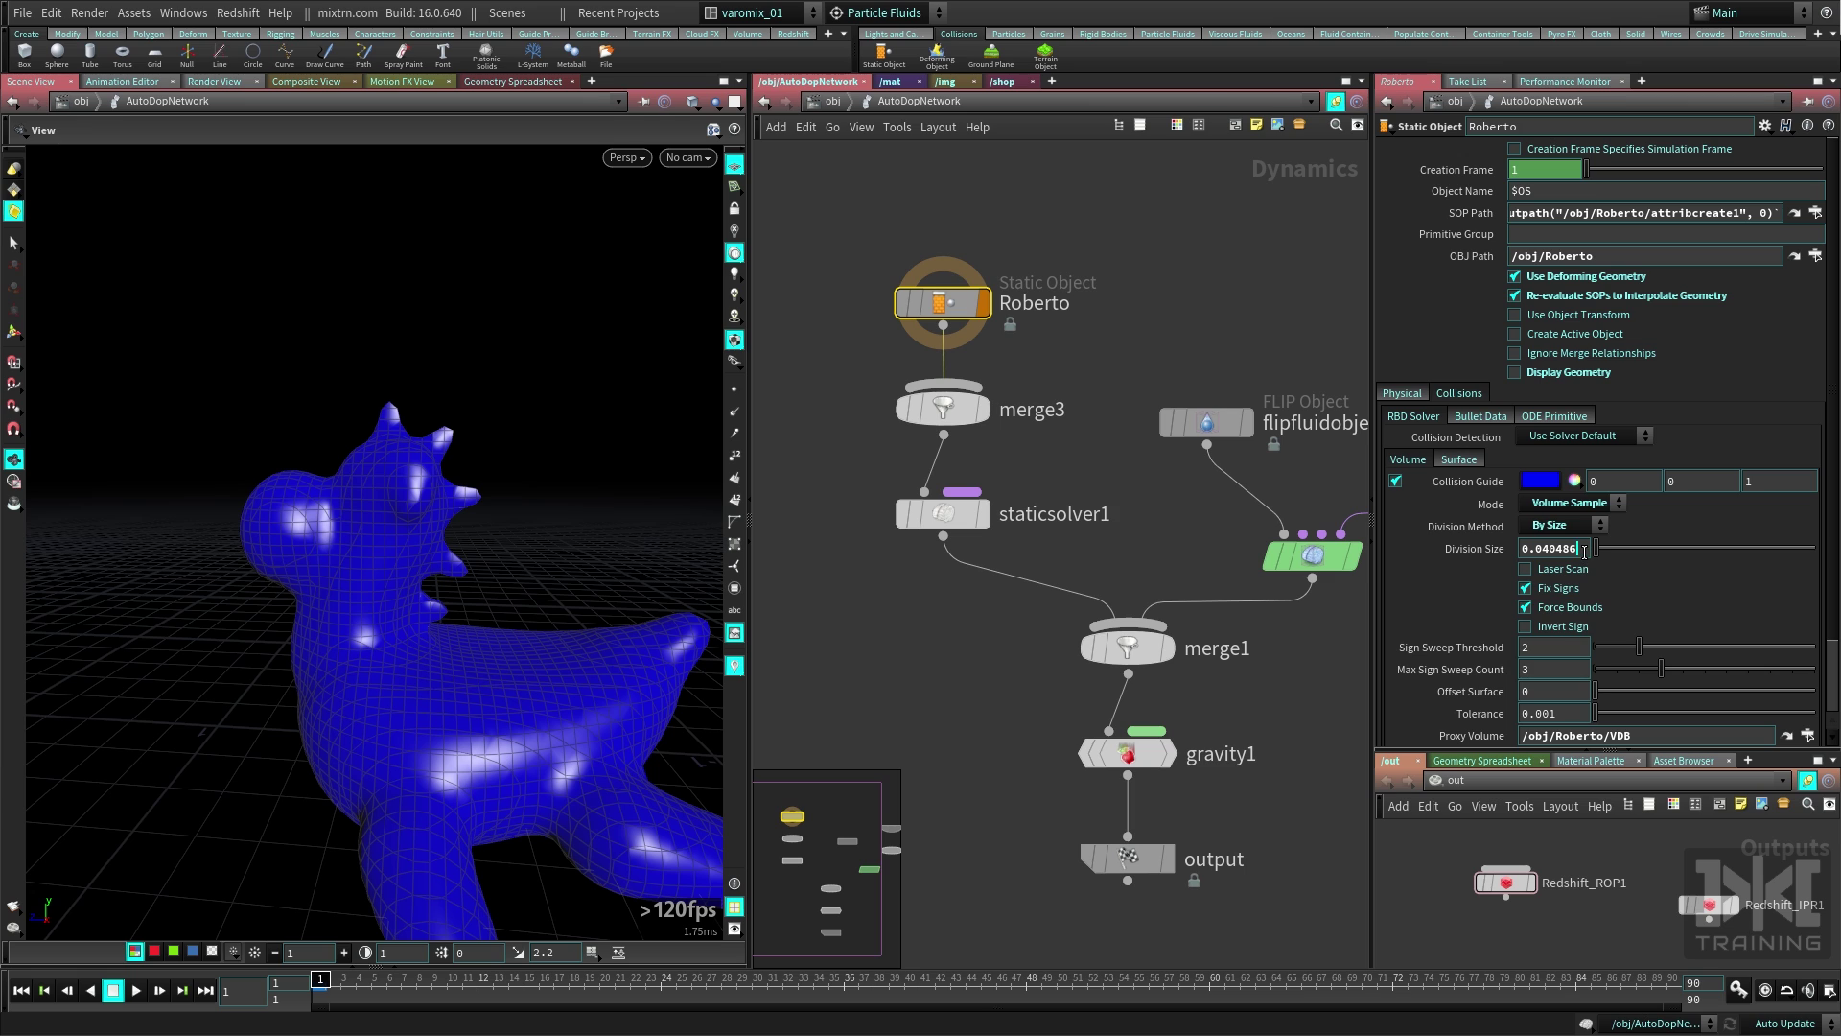
Set Roberto's collision volume Division Size to 0.03 and inspect the guide up to frame 10.
{"action": "left_click_drag", "start_coordinate": [1584, 552], "coordinate": [1546, 551]}
{"action": "type", "text": "3"}
{"action": "key", "text": "Return"}
{"action": "mouse_move", "coordinate": [537, 549]}
{"action": "left_mouse_down"}
{"action": "mouse_move", "coordinate": [517, 537]}
{"action": "mouse_move", "coordinate": [533, 538]}
{"action": "left_mouse_up"}
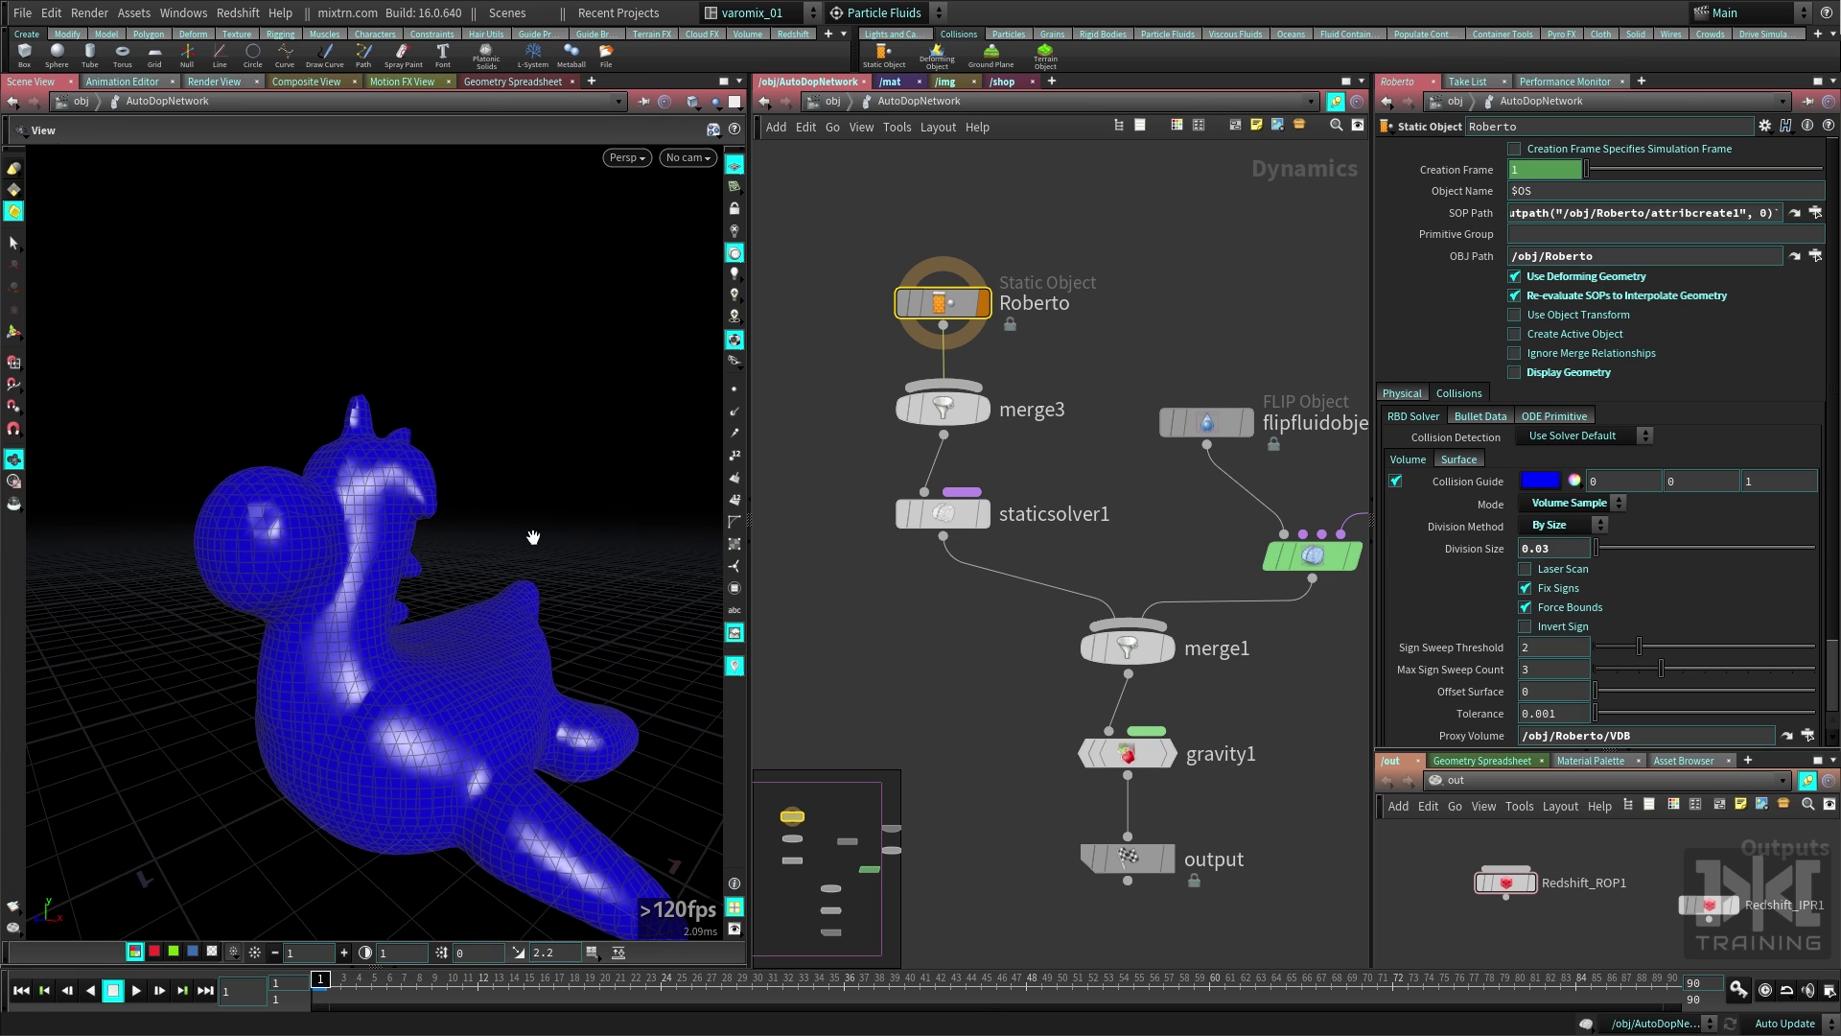
{"action": "left_click", "coordinate": [355, 980]}
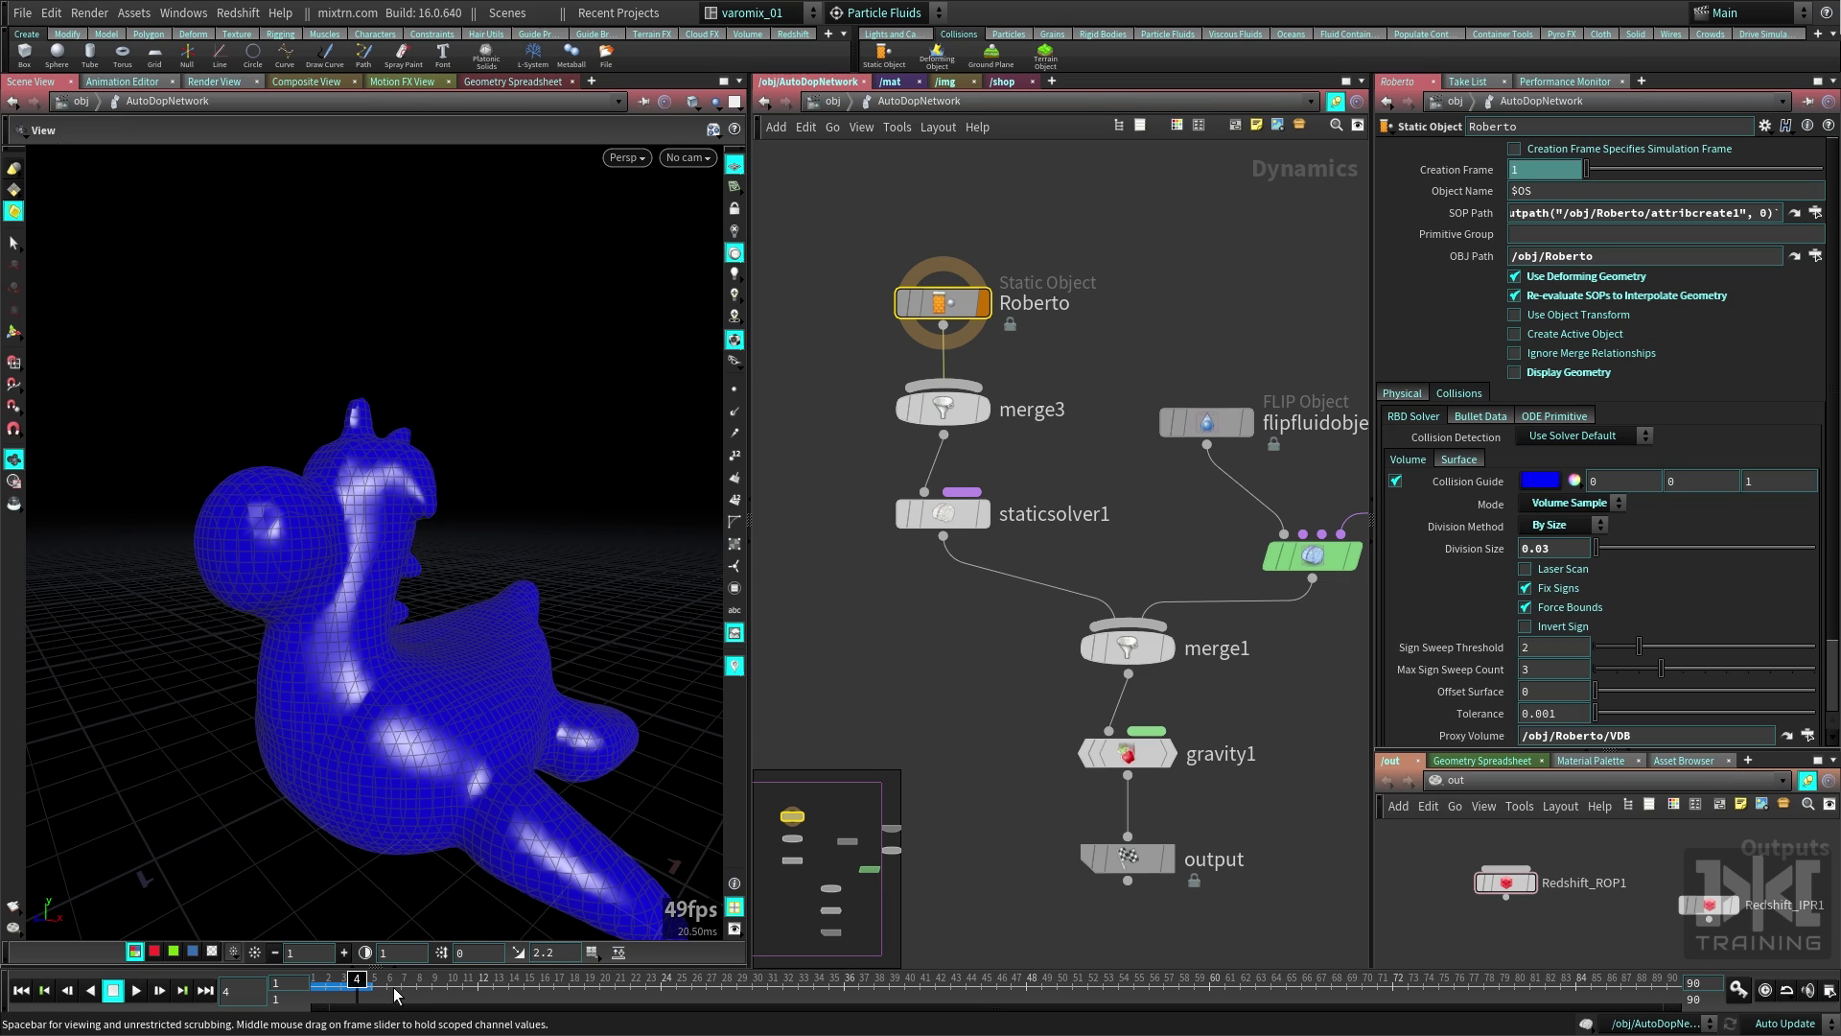
{"action": "left_click", "coordinate": [448, 980]}
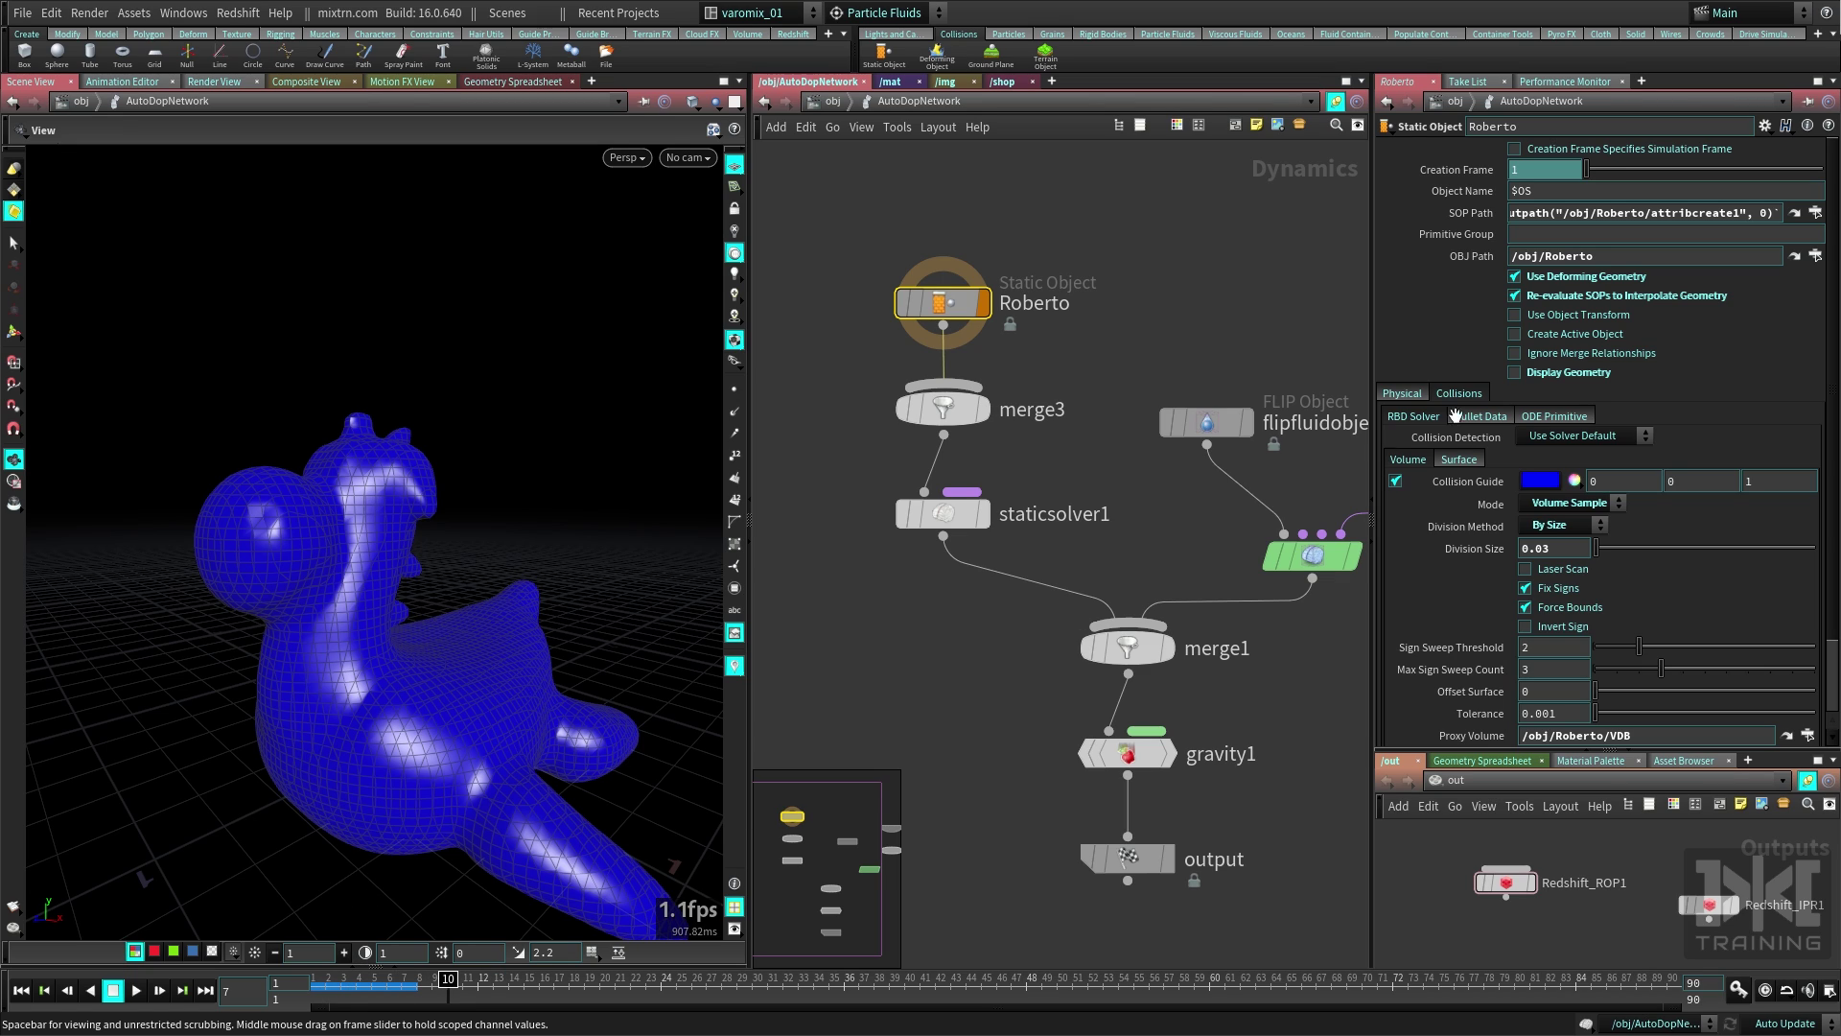
{"action": "left_click_drag", "start_coordinate": [476, 510], "coordinate": [548, 577]}
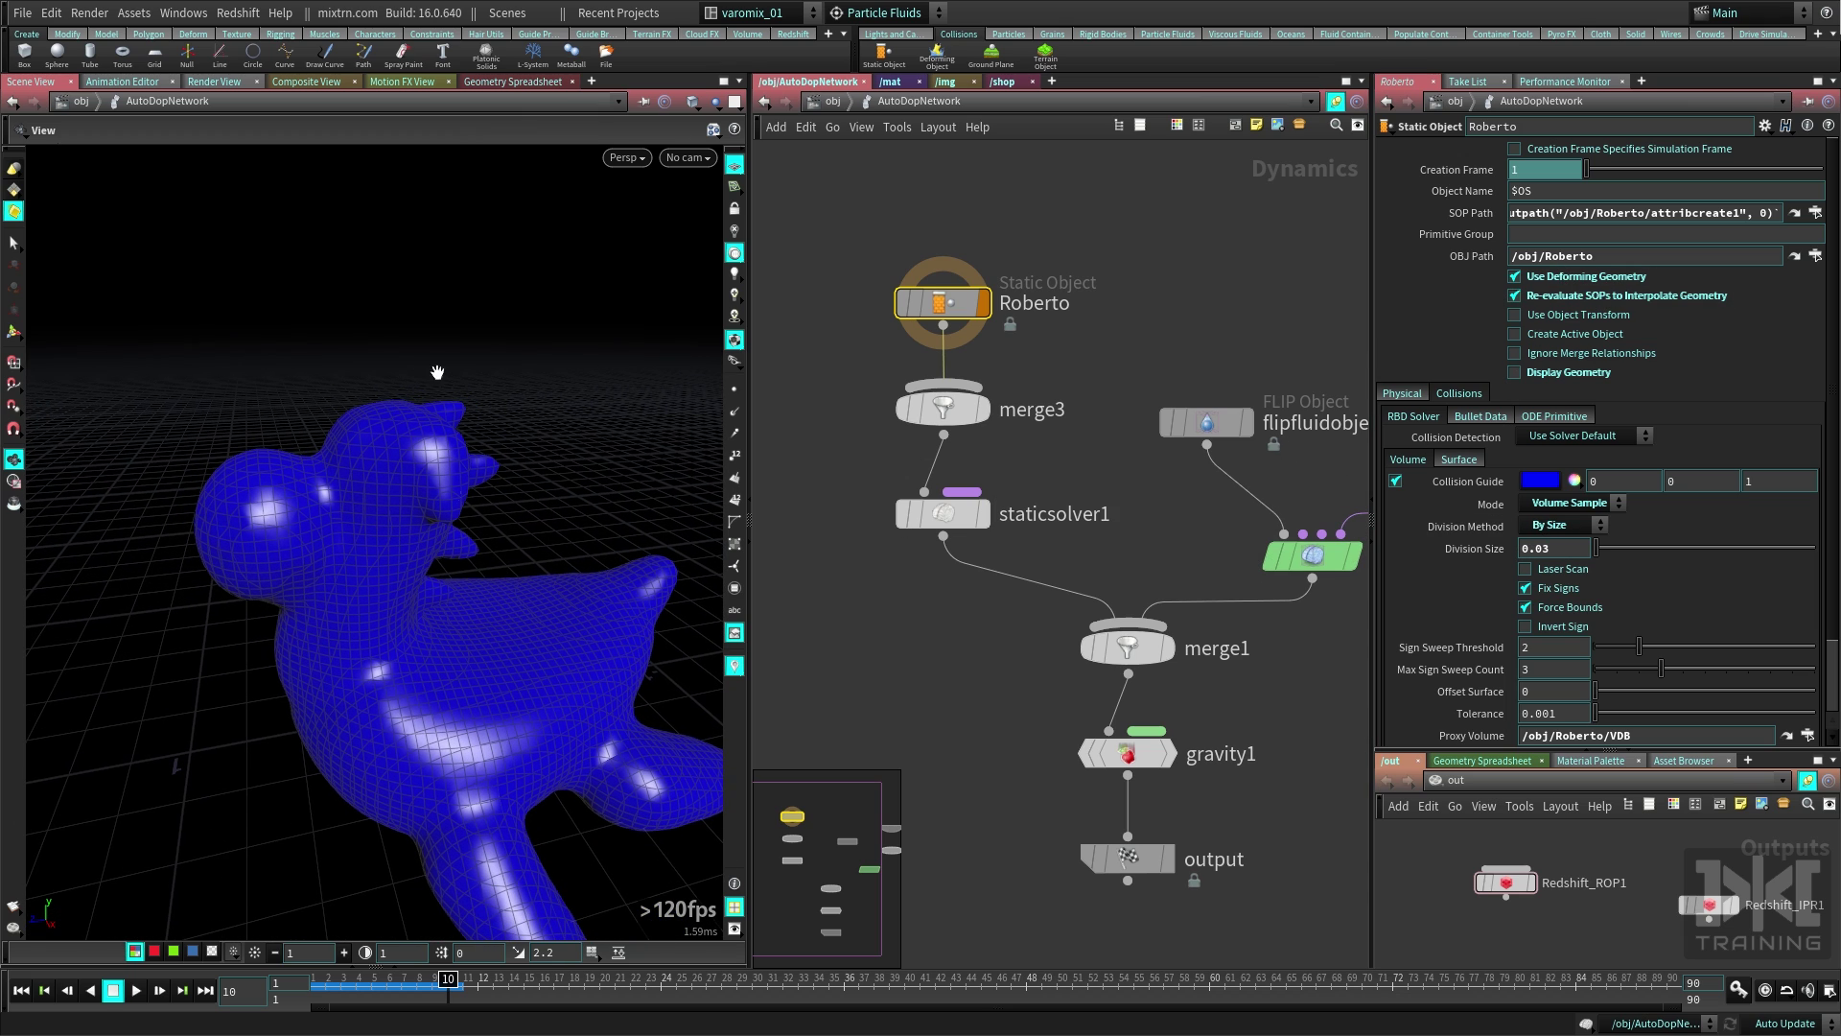
Set Roberto's collision volume Division Size to 0.02, then rewind to frame 1 and inspect the refined guide.
{"action": "double_click", "coordinate": [1553, 556]}
{"action": "type", "text": "0.02"}
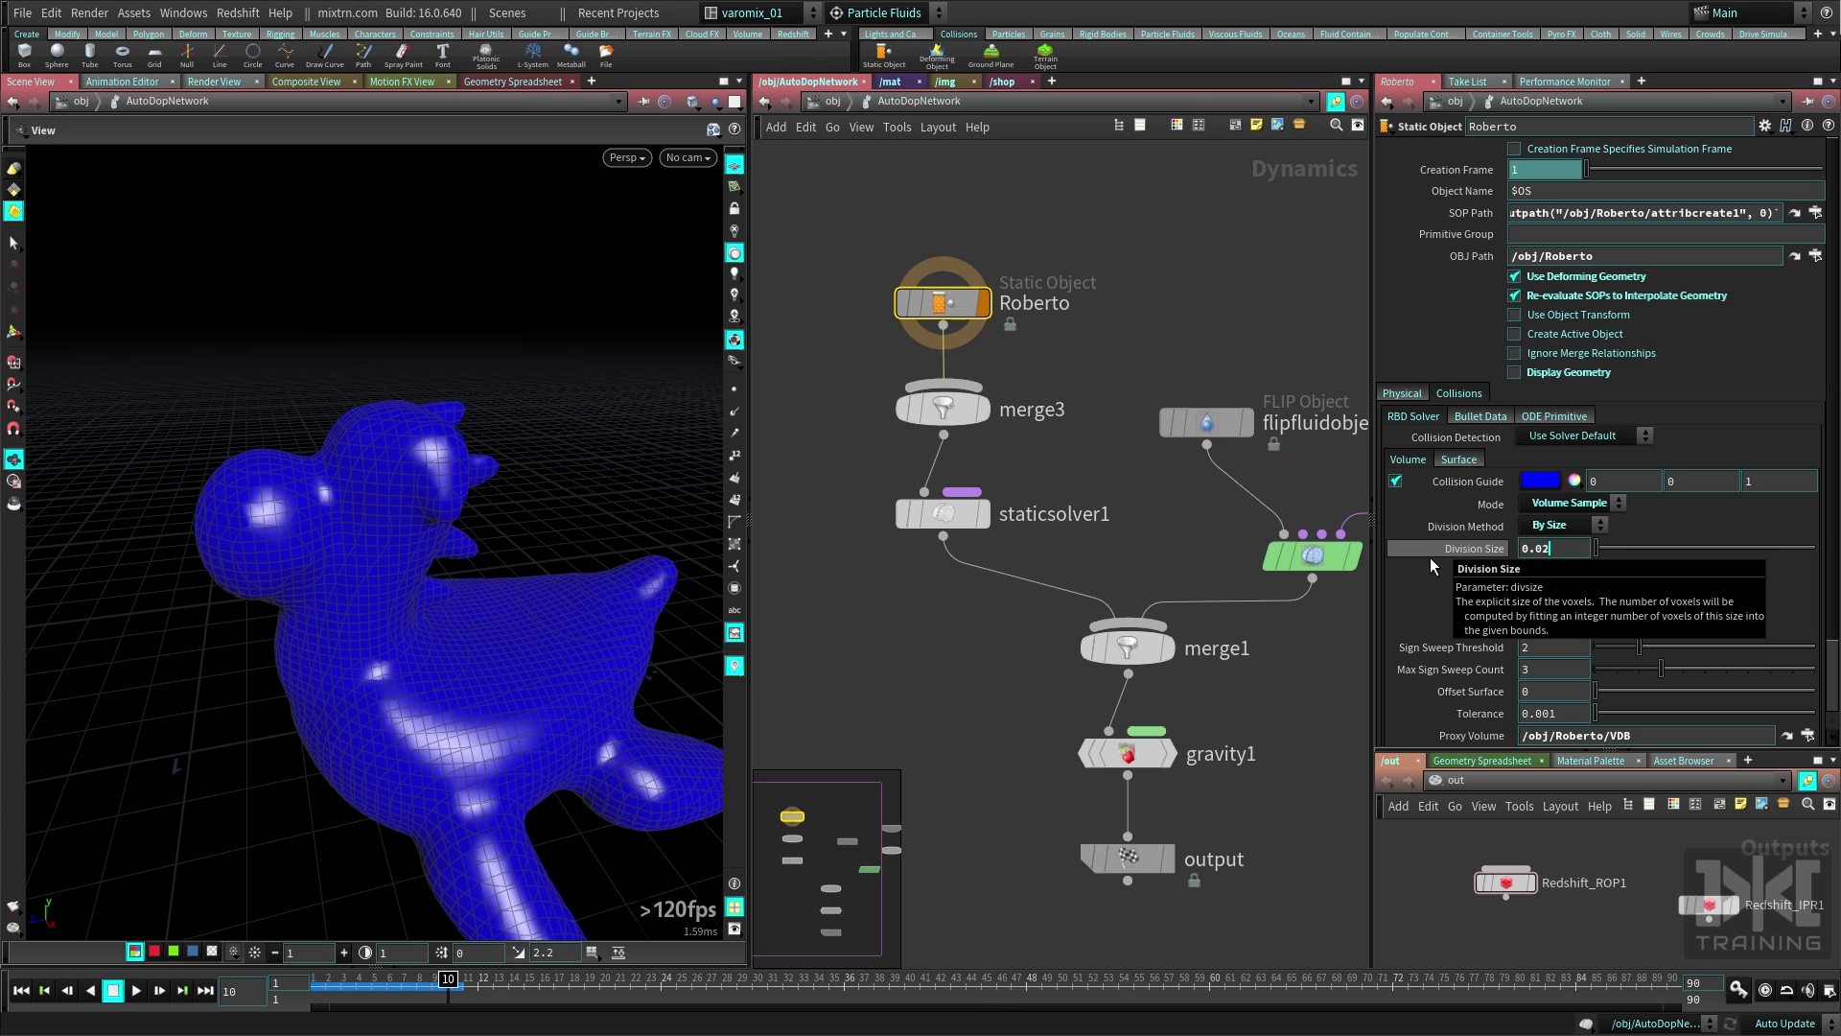
{"action": "key", "text": "Return"}
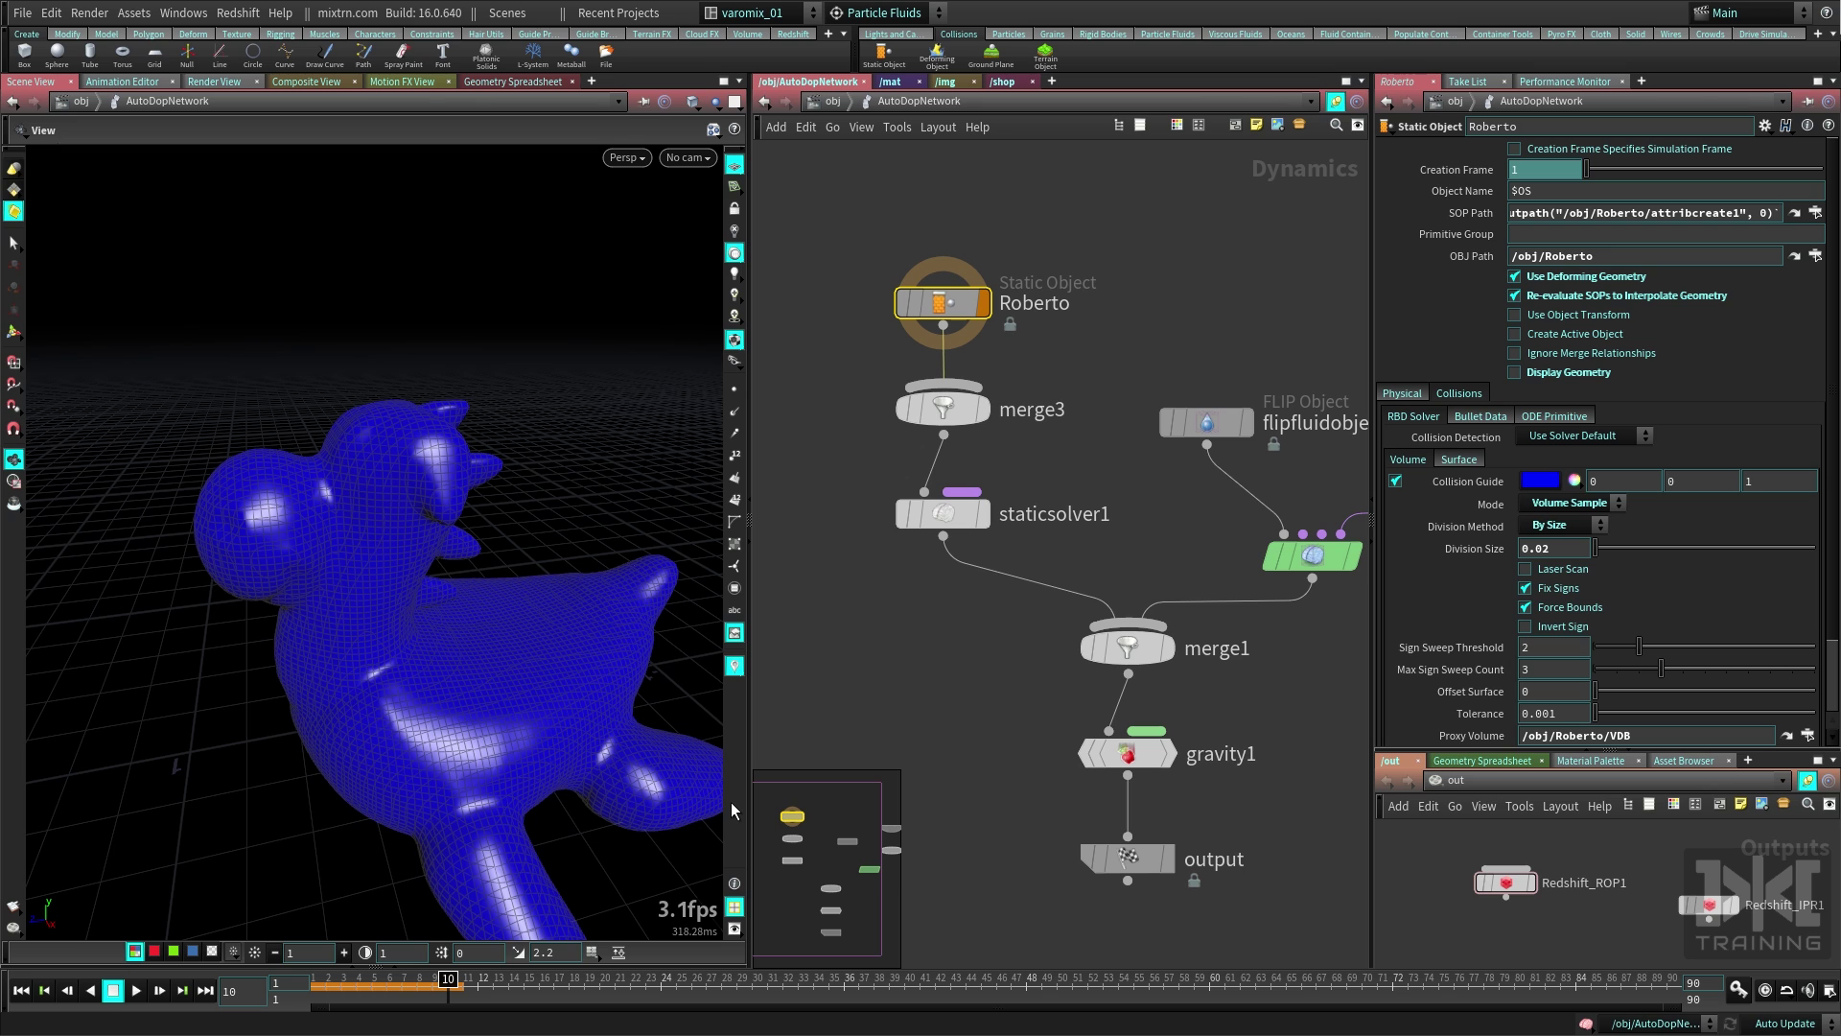
{"action": "key", "text": "ctrl+Up"}
{"action": "left_click_drag", "start_coordinate": [145, 619], "coordinate": [208, 535]}
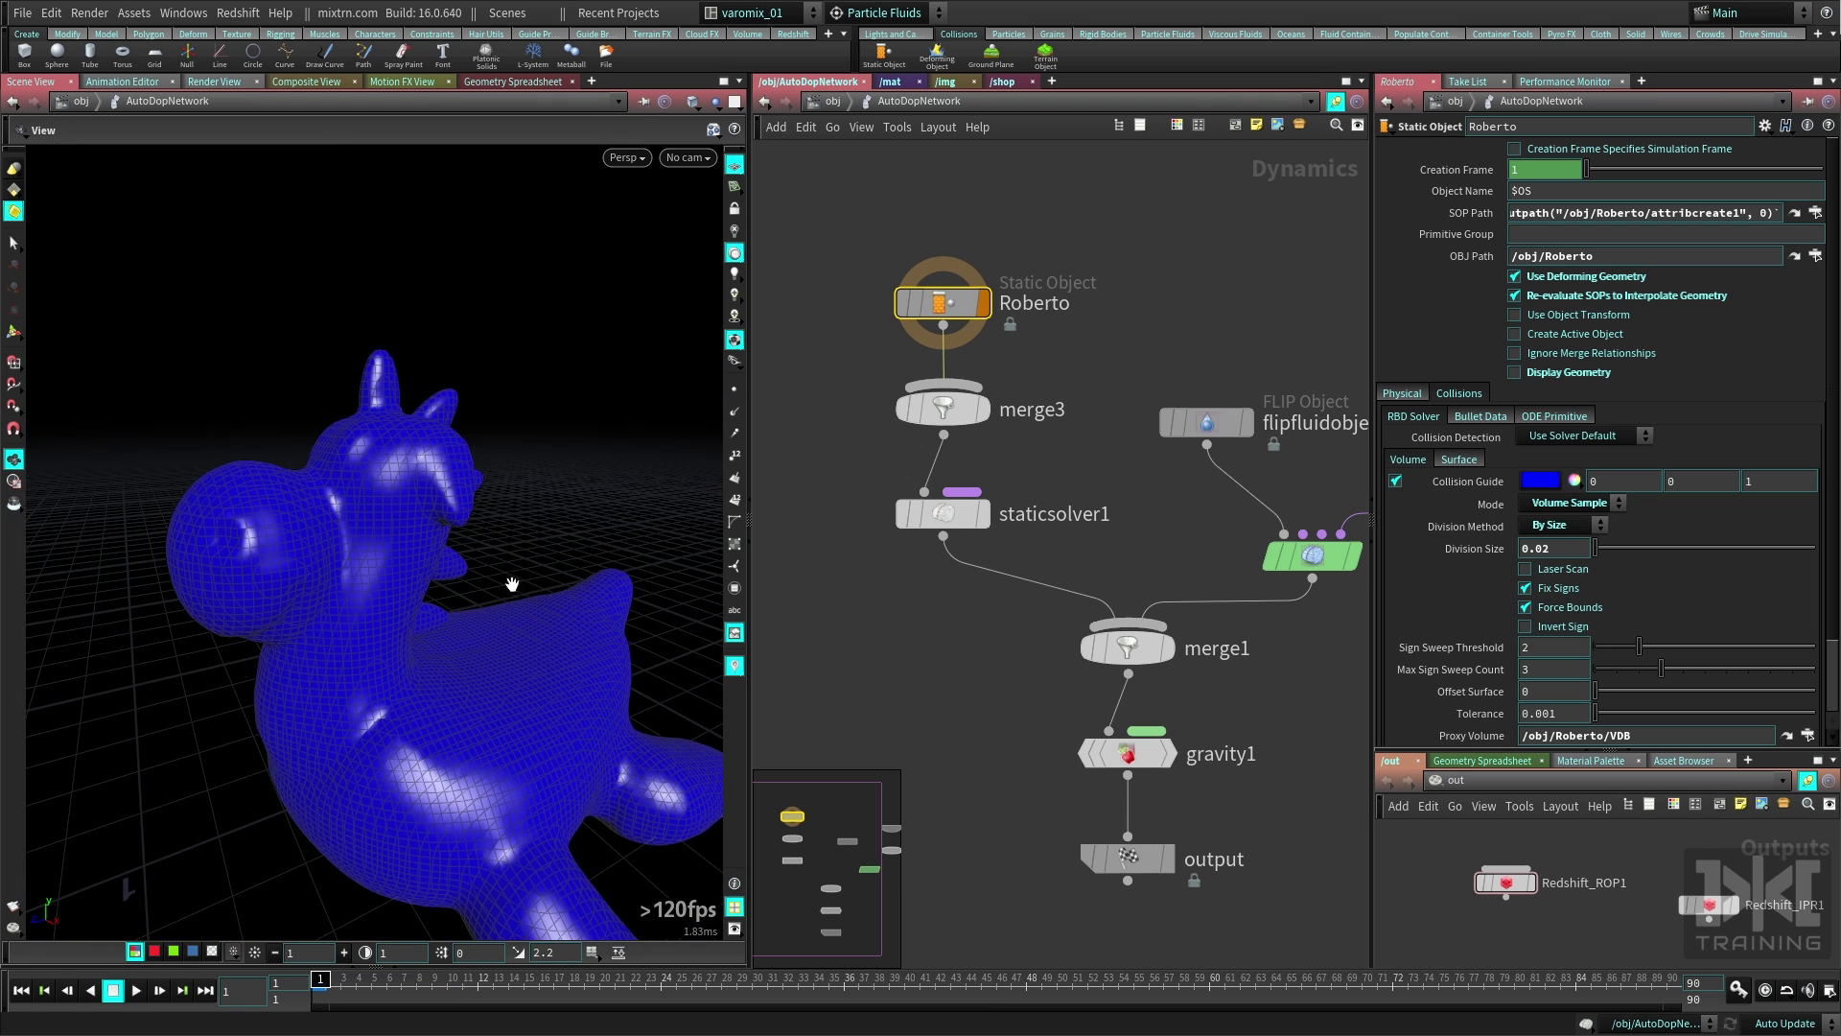
Turn off the Collision Guide, re-enable Roberto's Display Geometry, and play the simulation with the output node displayed.
{"action": "left_click", "coordinate": [1396, 481]}
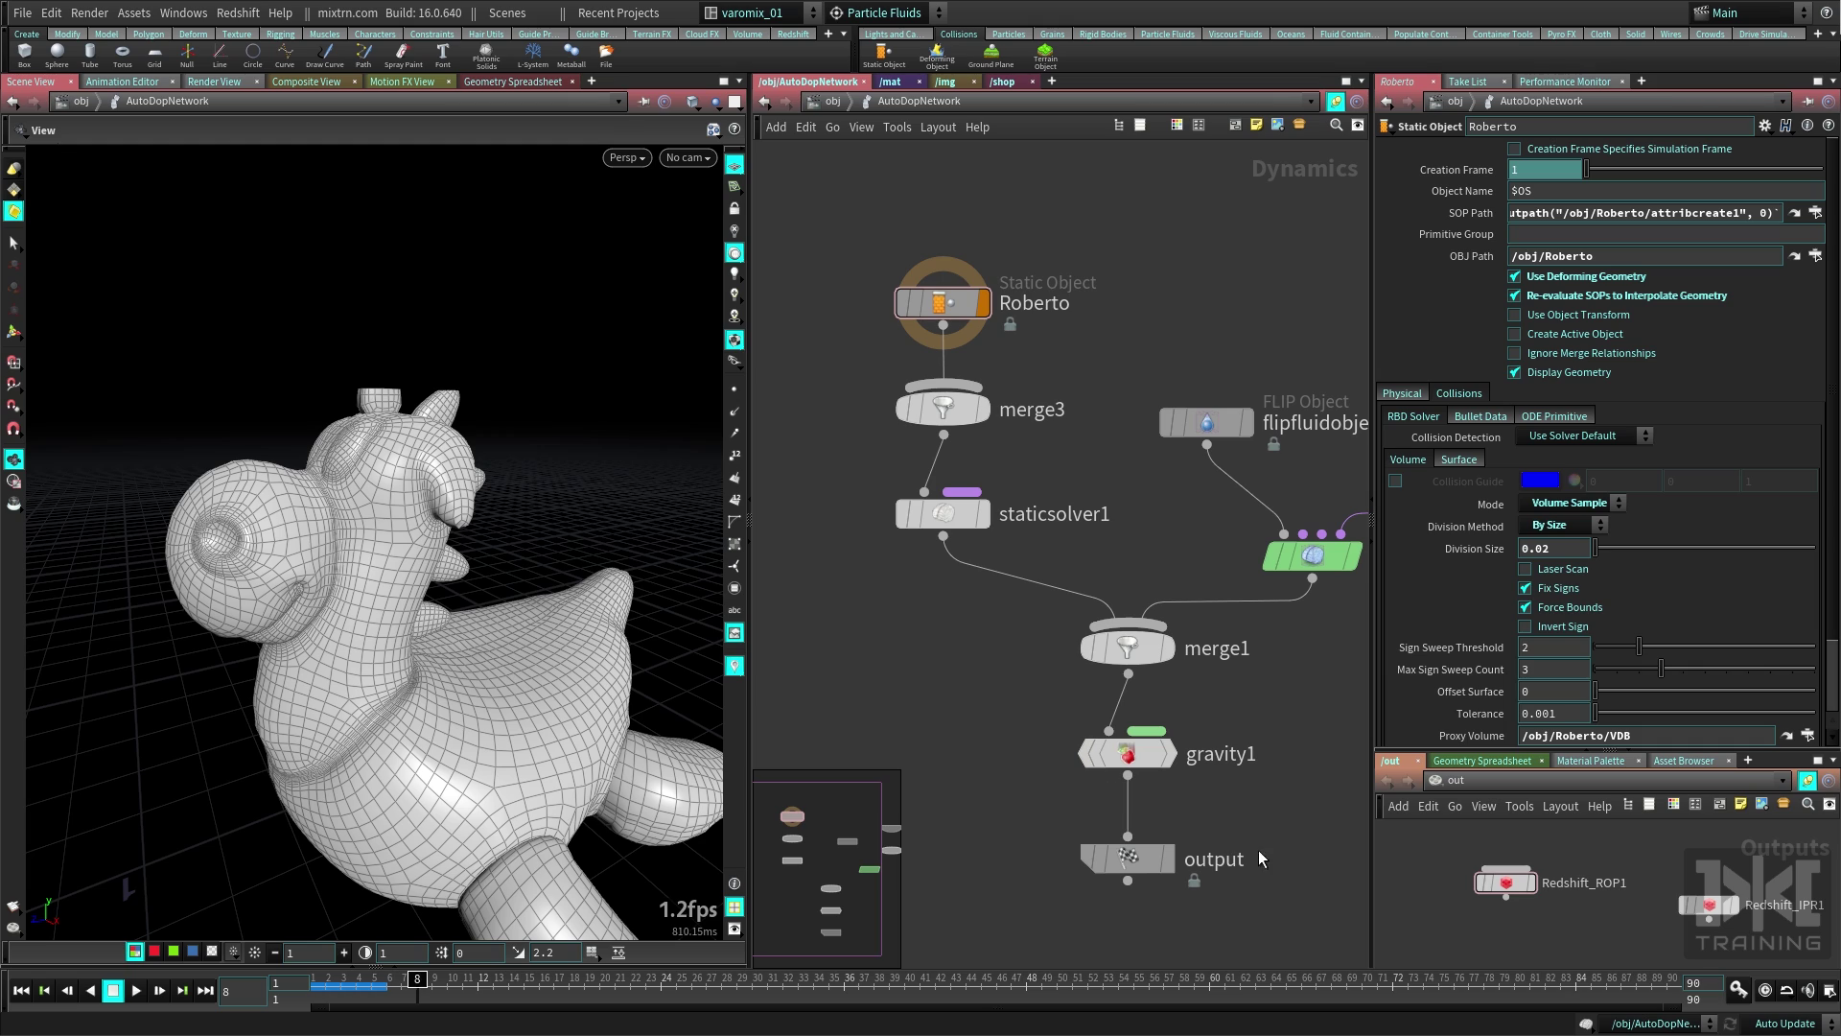
{"action": "left_click", "coordinate": [1168, 857]}
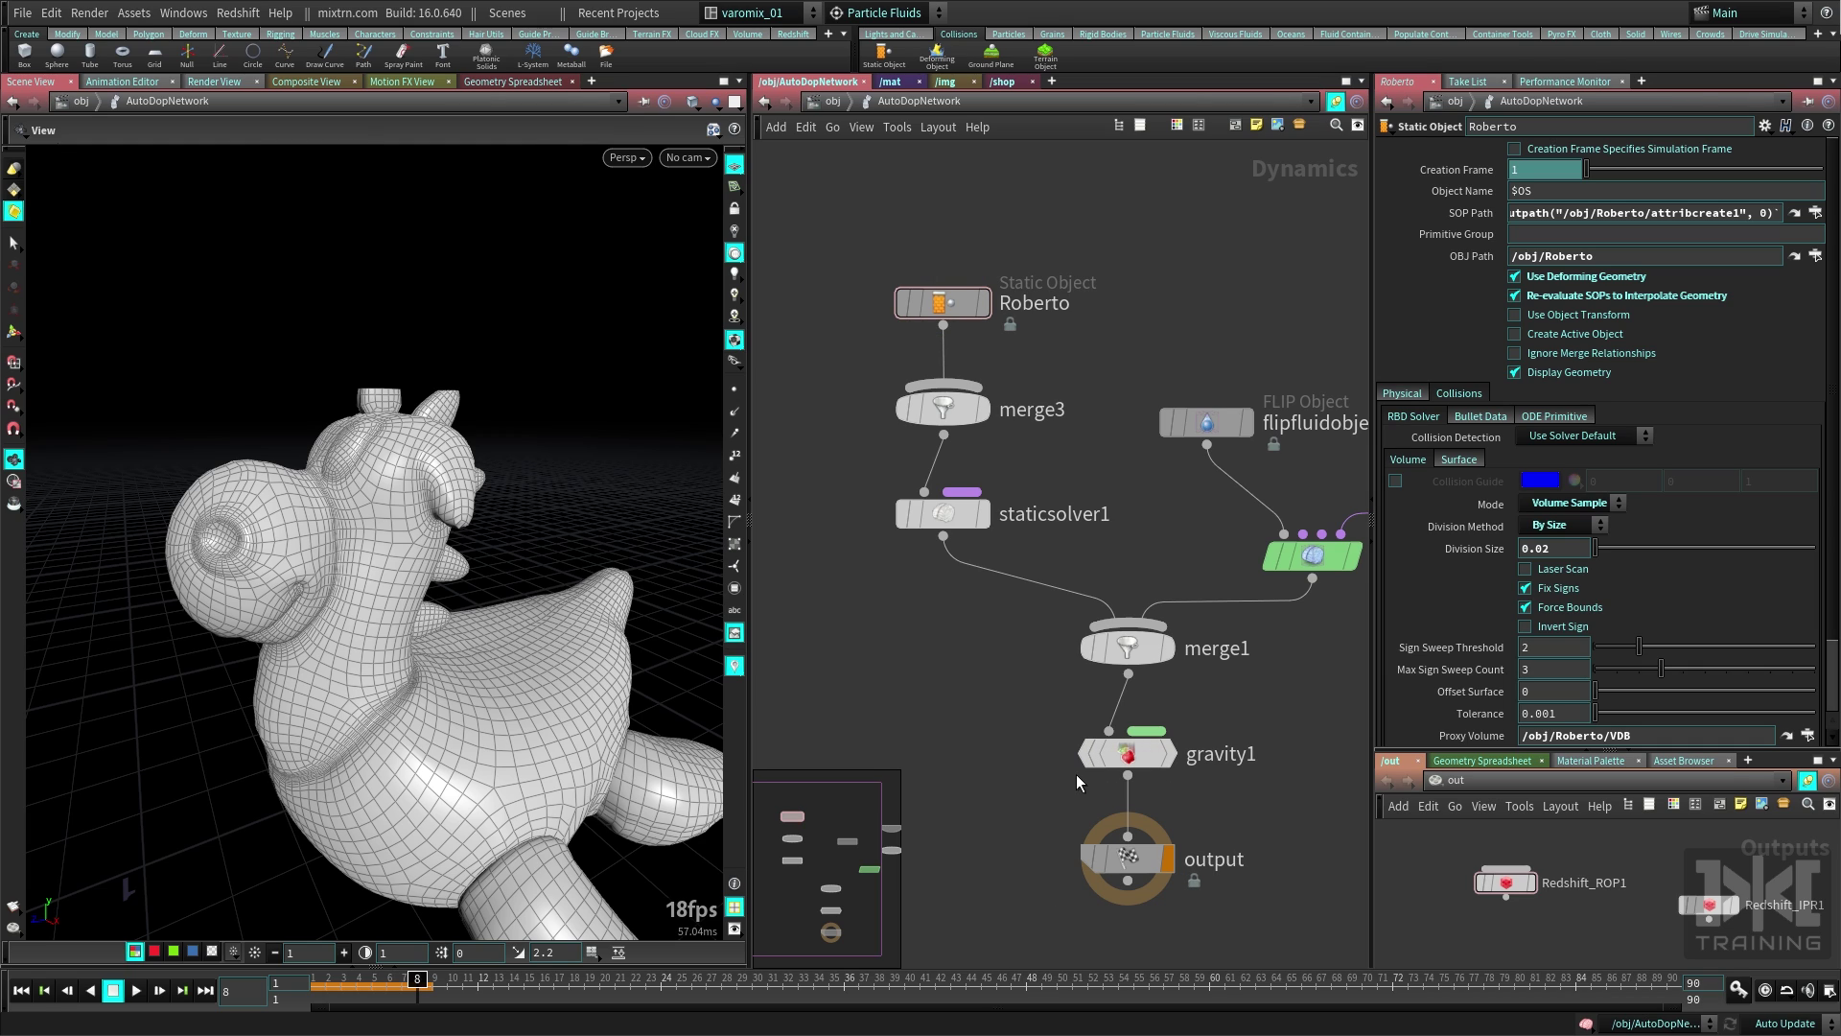
{"action": "key", "text": "Up"}
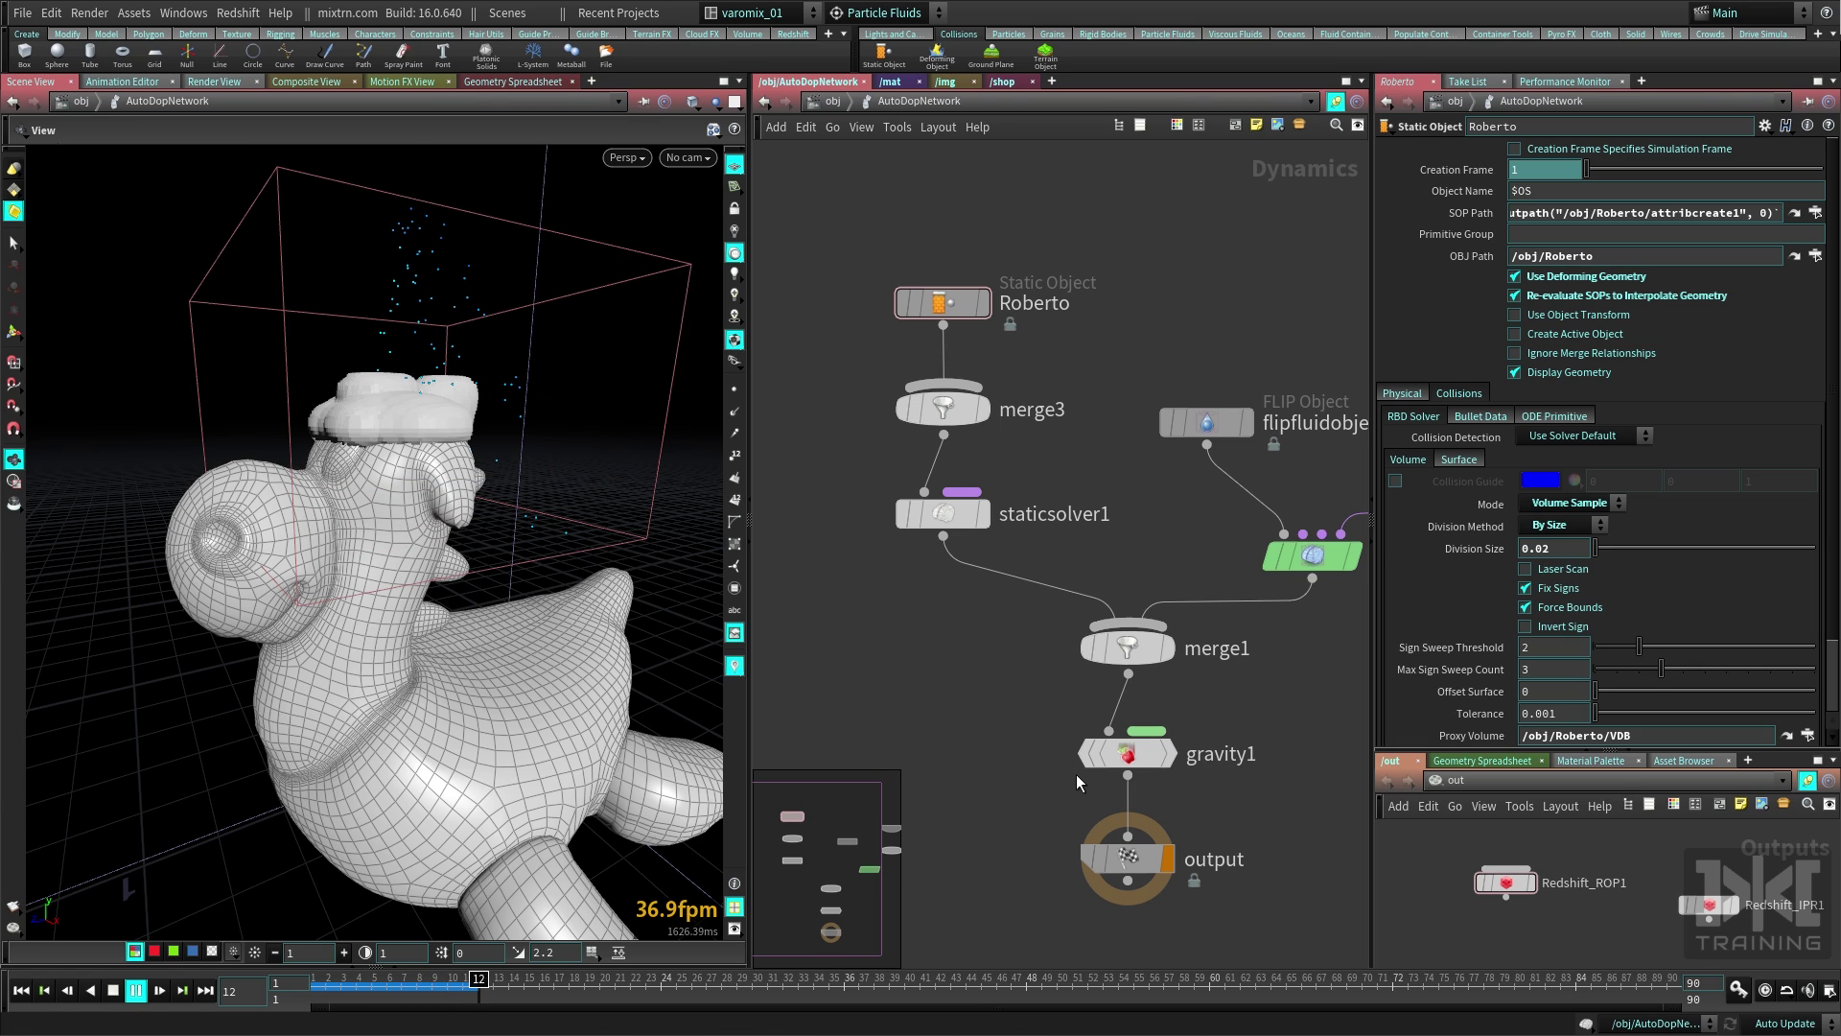
{"action": "key", "text": "Escape"}
Set the Velocity volume operation of source_surface_from_flip_source to None and play the simulation to frame 20.
{"action": "middle_click_drag", "start_coordinate": [1169, 570], "coordinate": [932, 521]}
{"action": "left_click", "coordinate": [1182, 310]}
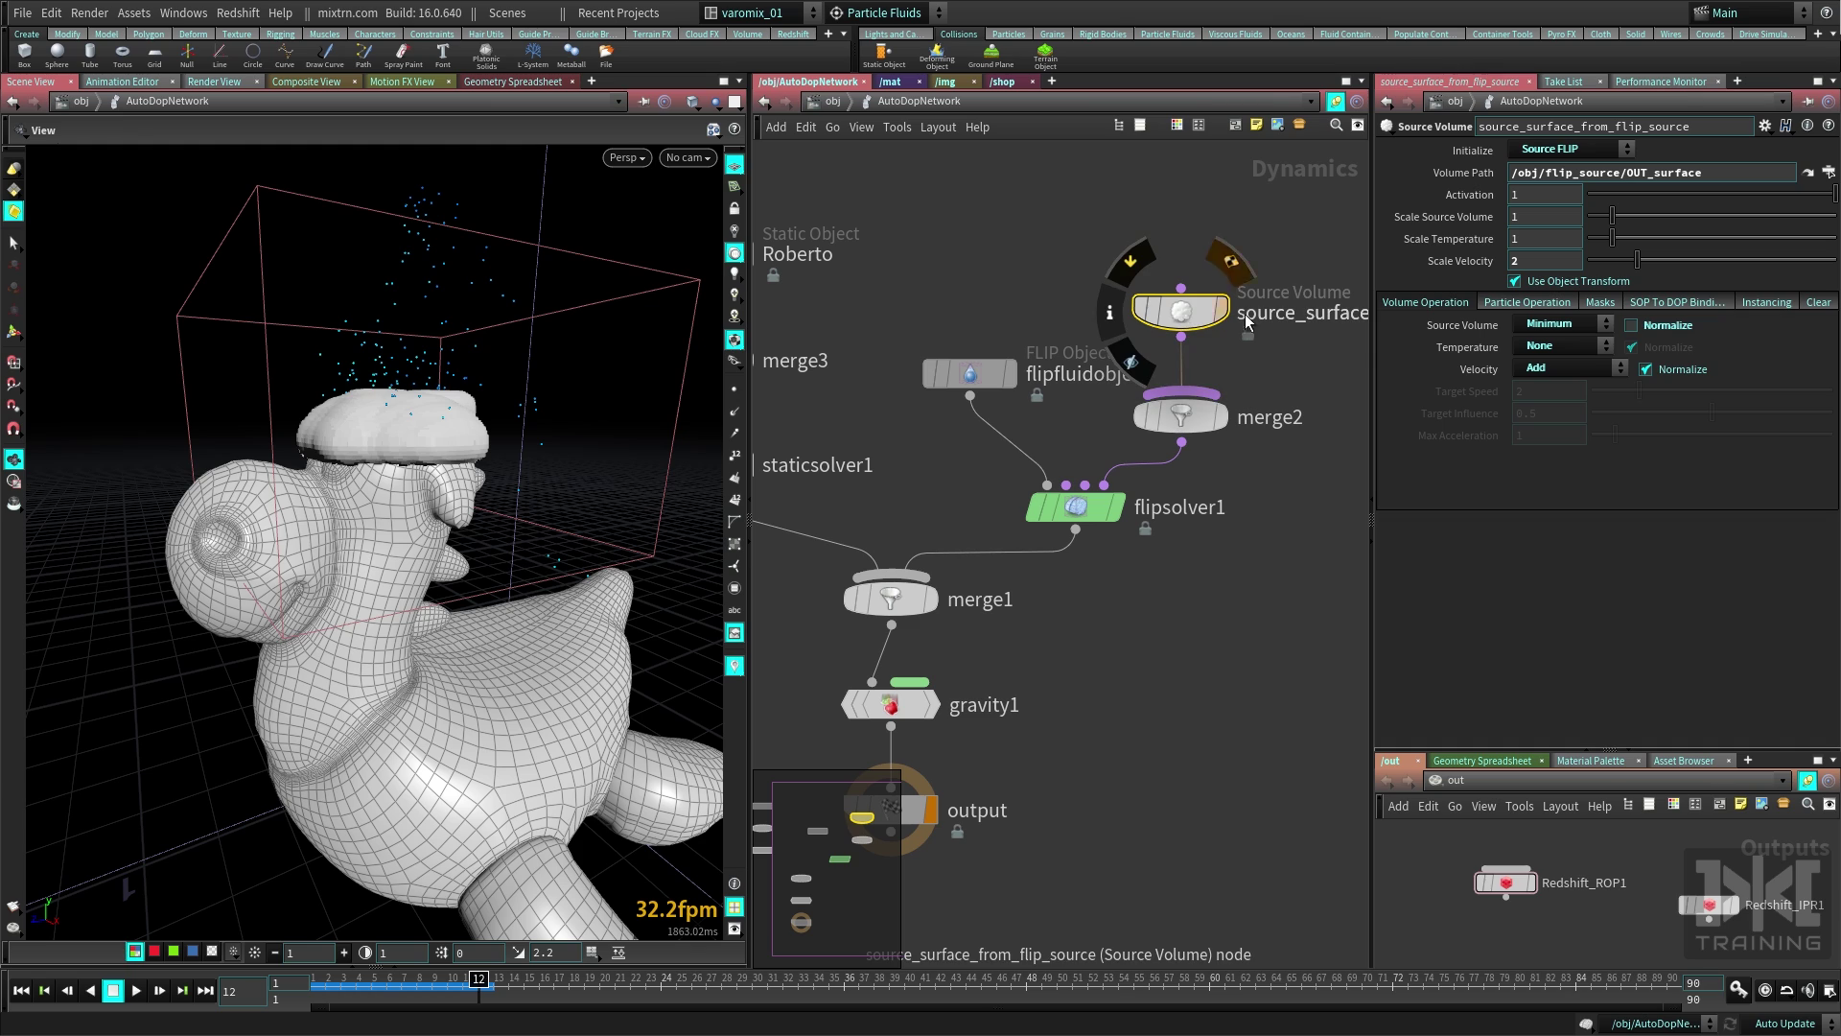
{"action": "left_click", "coordinate": [1569, 374]}
{"action": "left_click", "coordinate": [1563, 361]}
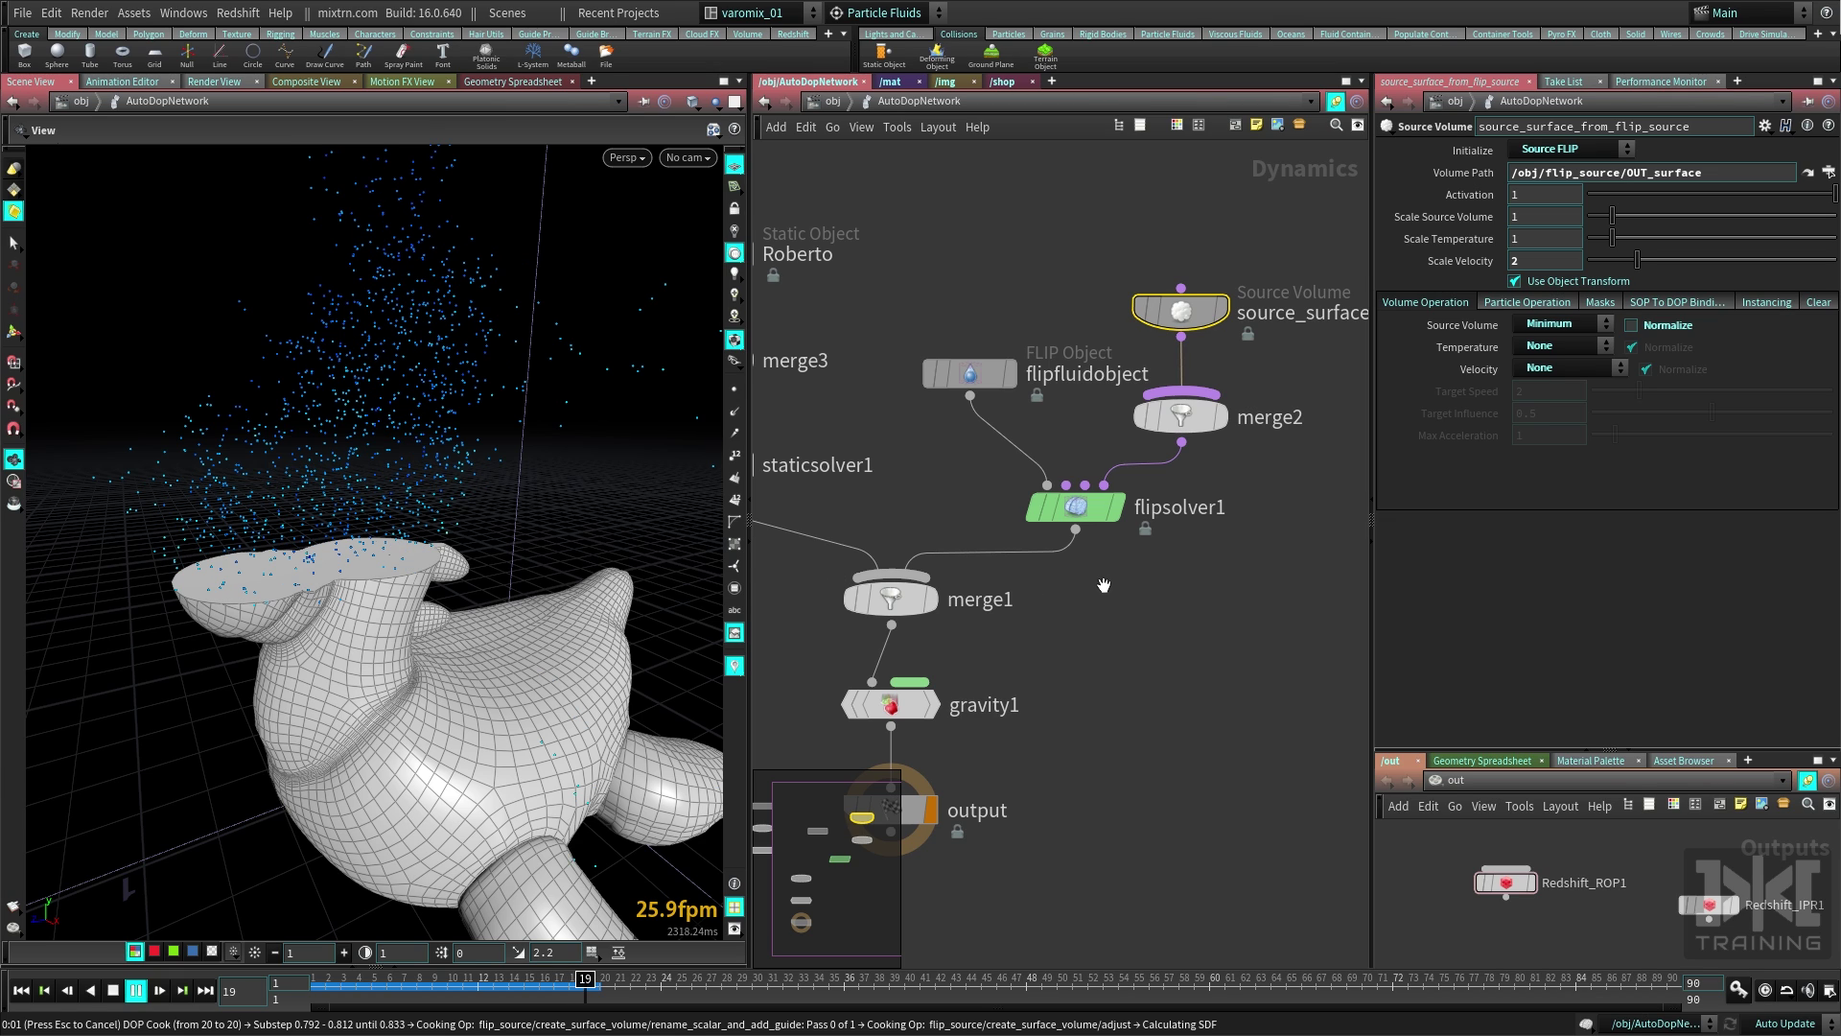
{"action": "key", "text": "Escape"}
{"action": "left_click", "coordinate": [1083, 601]}
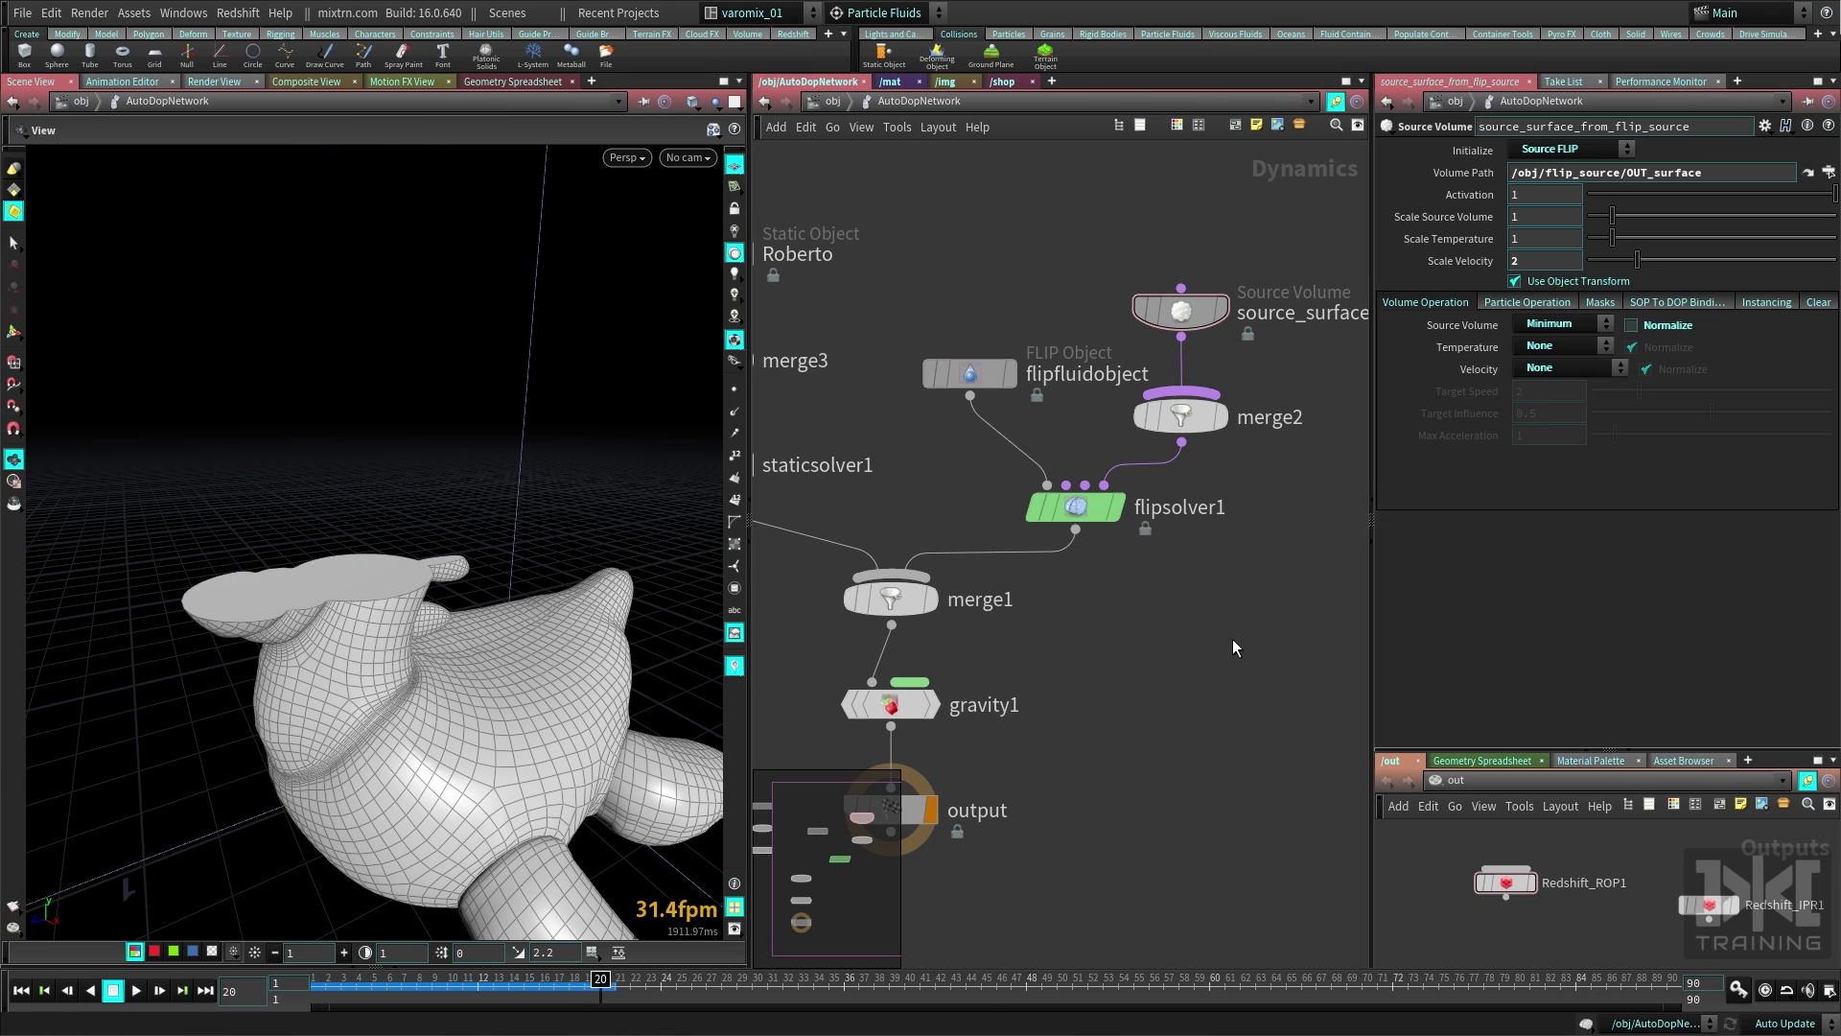
Return to the object level, review the simulation's object nodes, and check the particles at frame 11.
{"action": "scroll", "coordinate": [1180, 628], "scroll_direction": "down", "scroll_amount": 3}
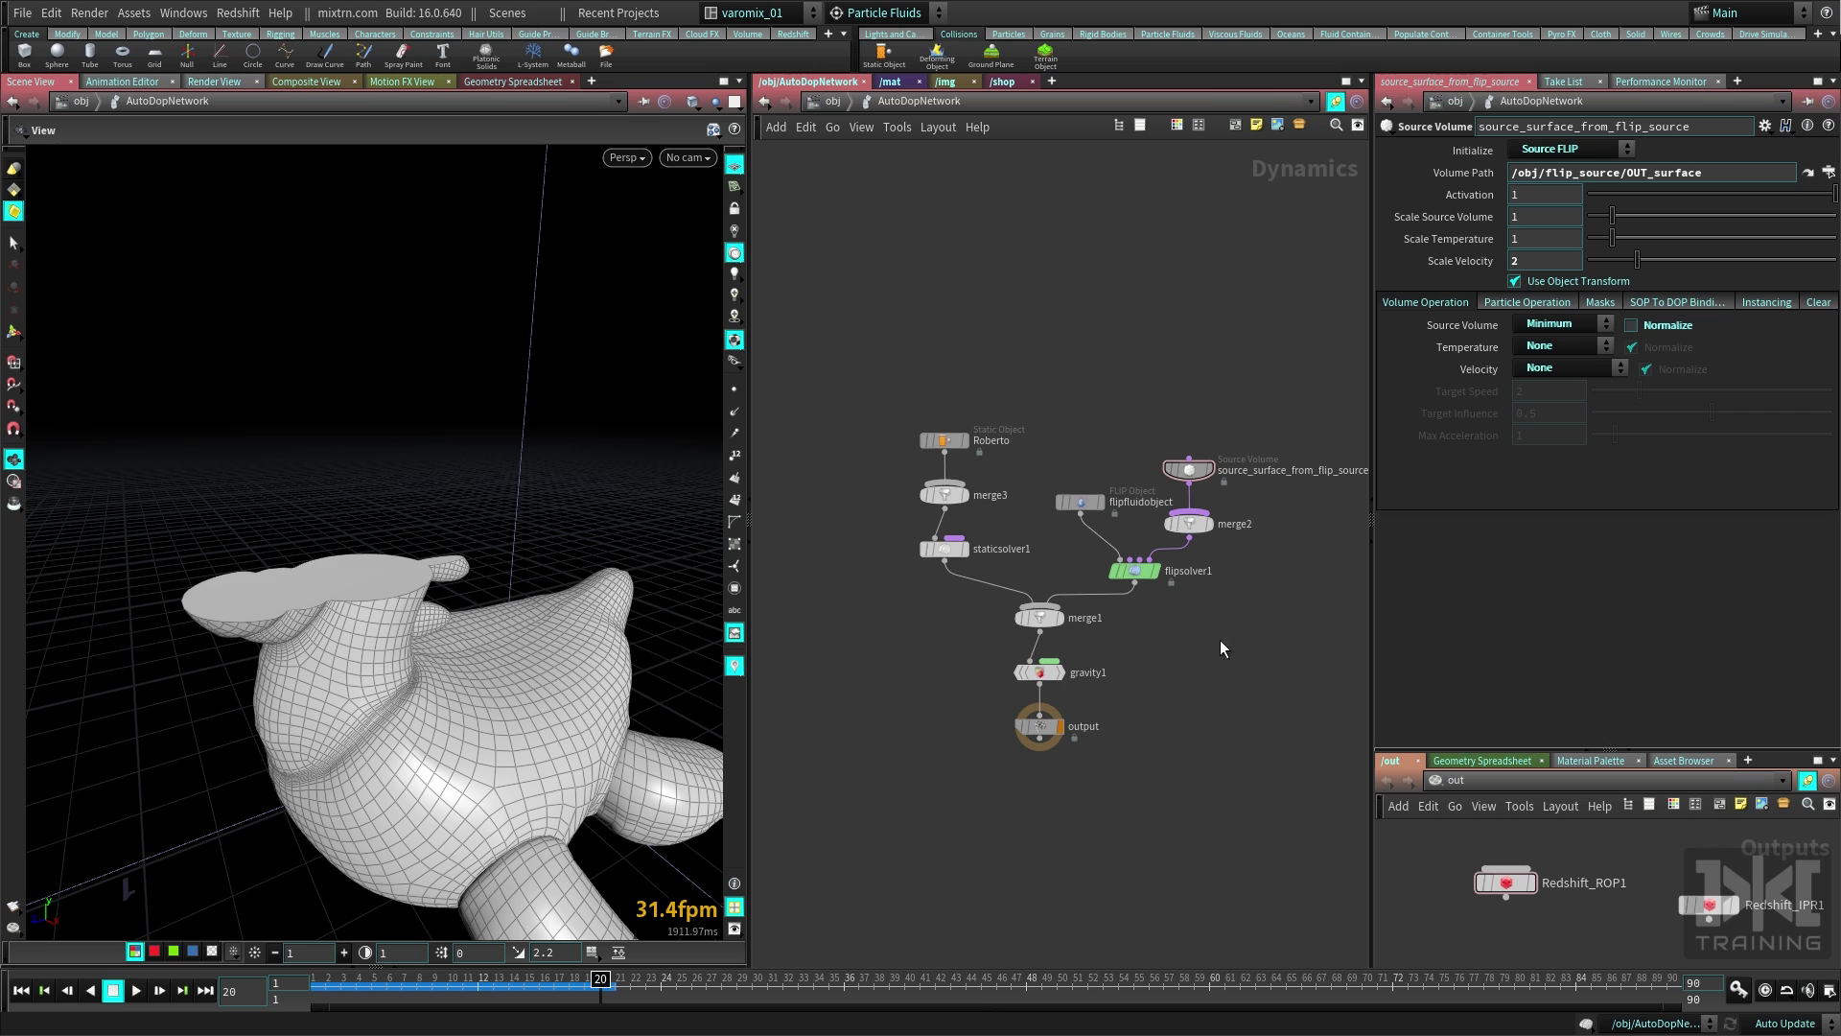
{"action": "key", "text": "u"}
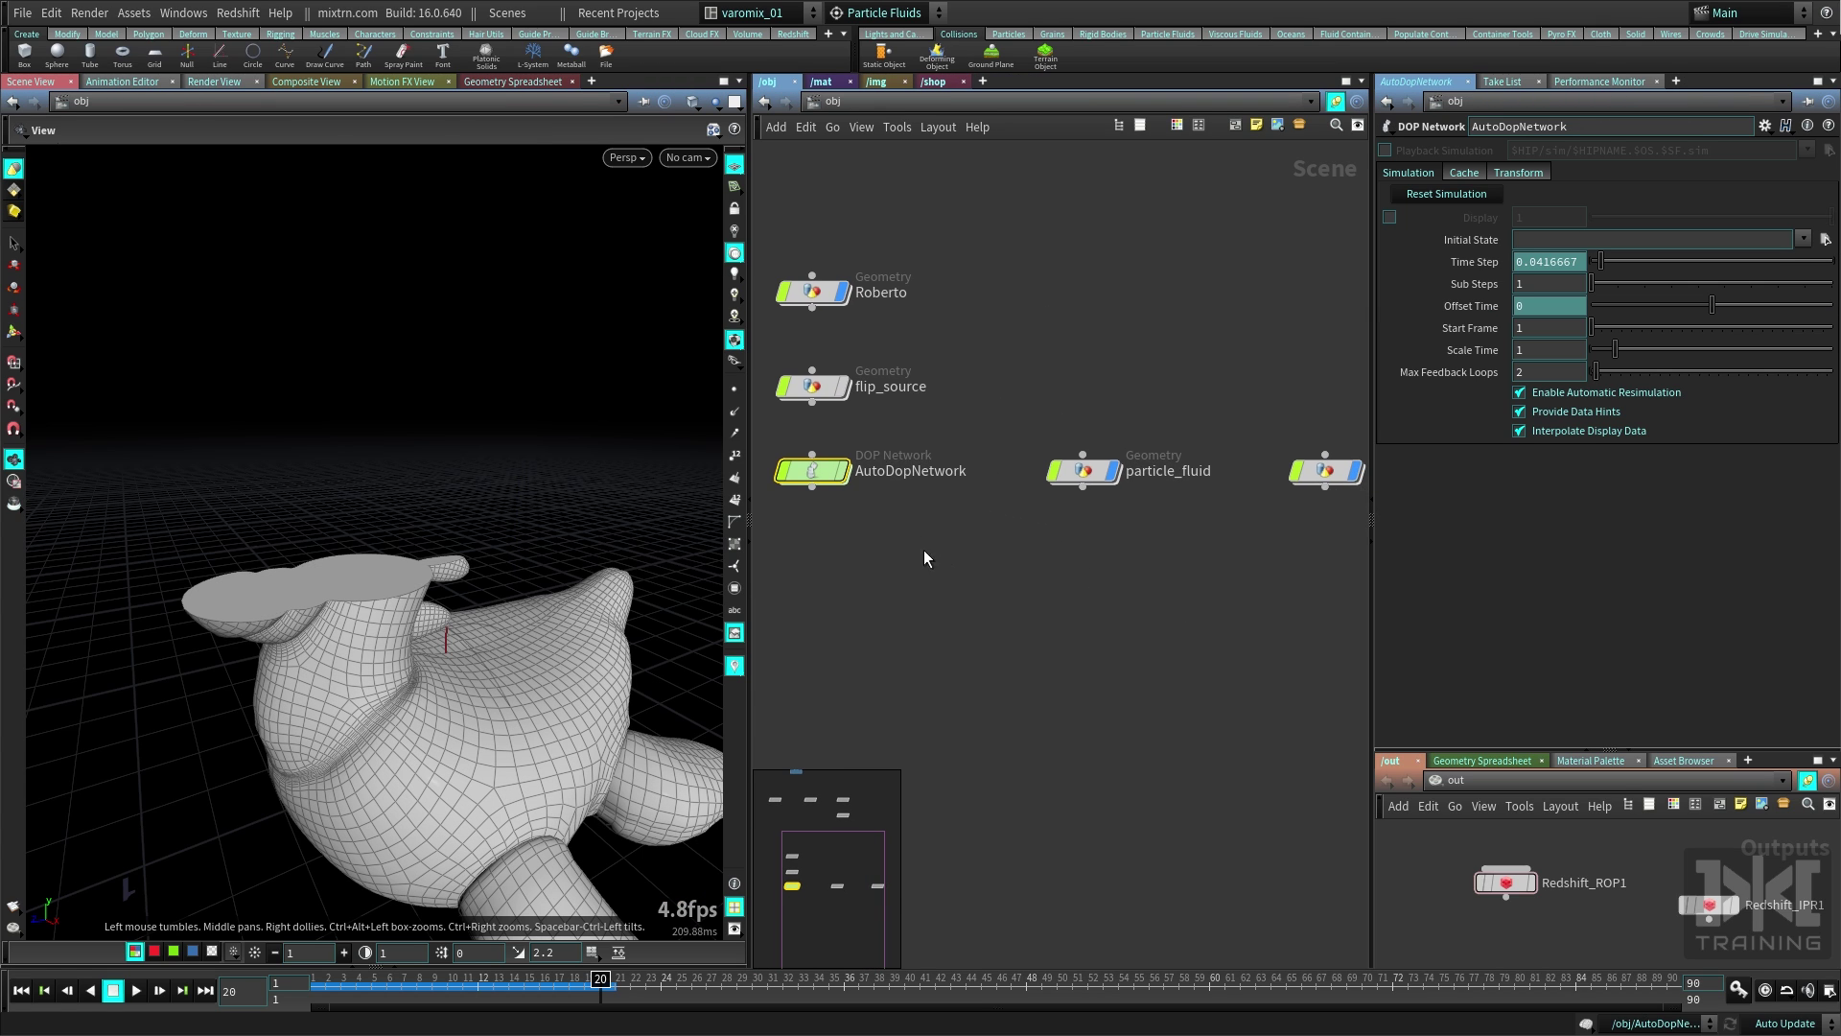
{"action": "scroll", "coordinate": [1131, 562], "scroll_direction": "down", "scroll_amount": 2}
{"action": "middle_click_drag", "start_coordinate": [1131, 562], "coordinate": [1003, 562]}
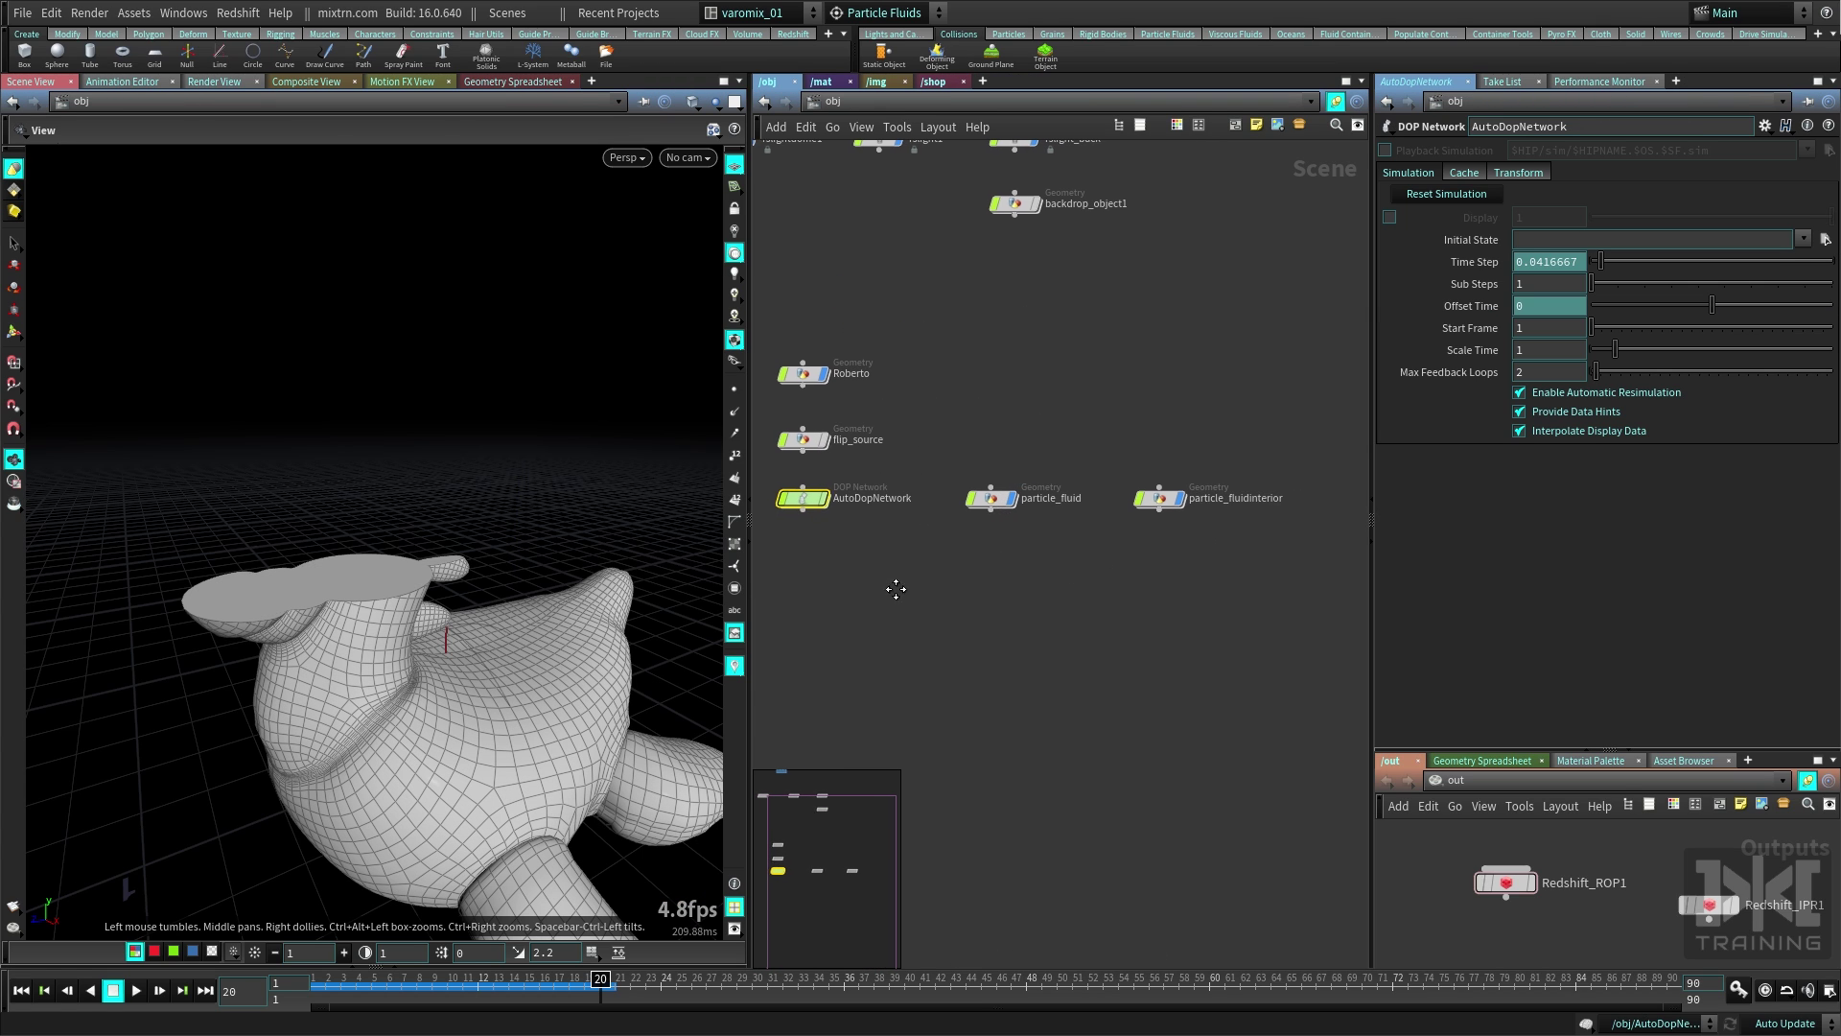
{"action": "middle_click_drag", "start_coordinate": [895, 589], "coordinate": [930, 590]}
{"action": "left_click", "coordinate": [463, 990]}
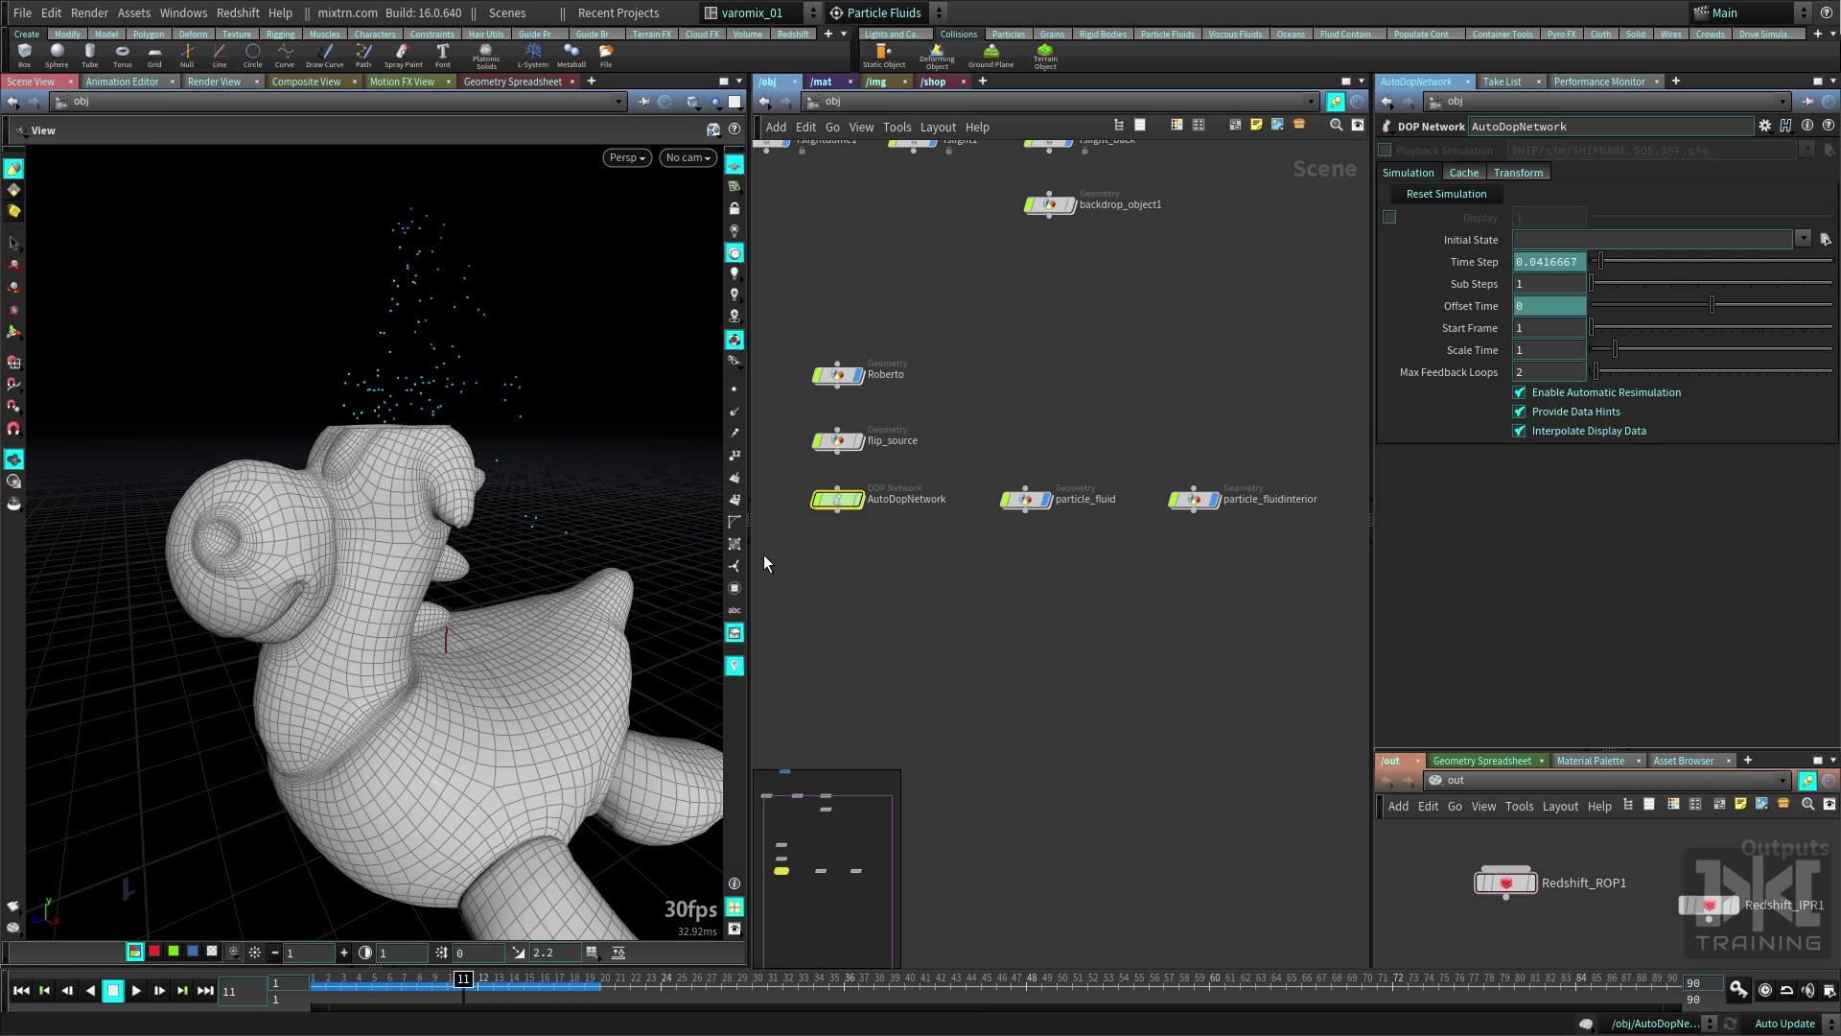
Reopen AutoDopNetwork, rewind to frame 1, and set the Particle Separation of flipfluidobject to 0.03.
{"action": "double_click", "coordinate": [837, 498]}
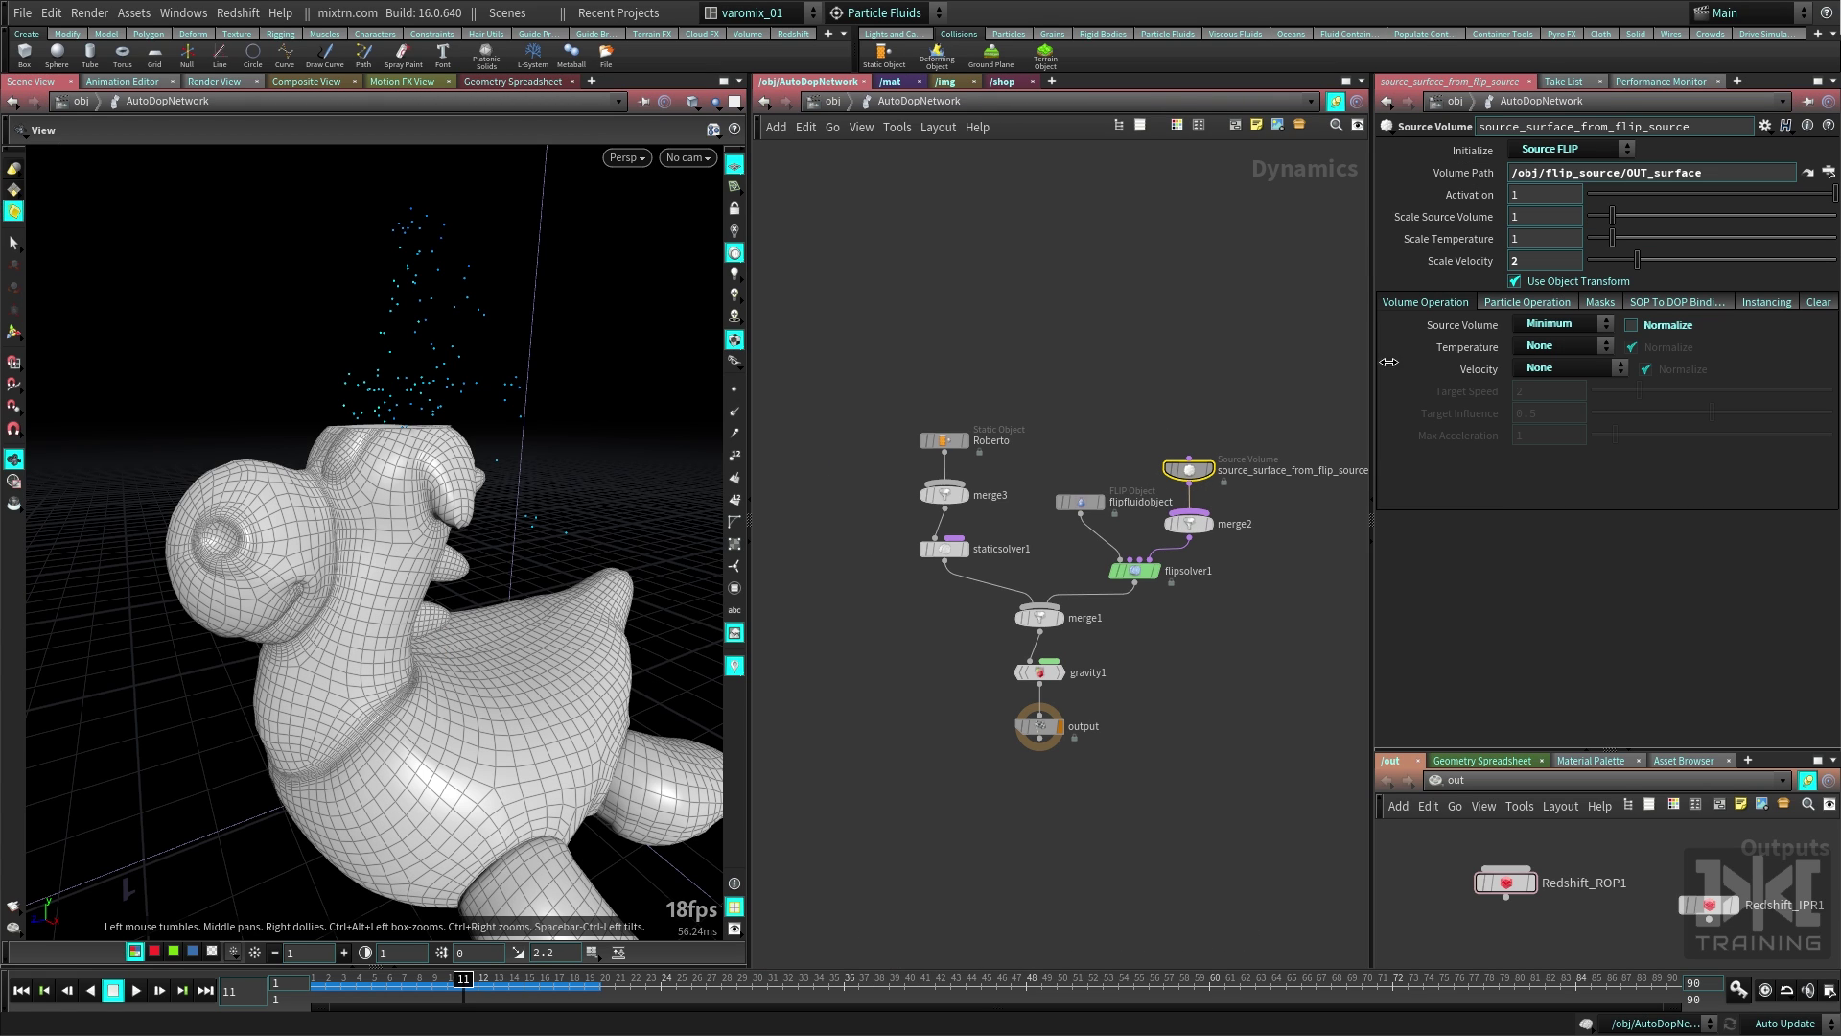
{"action": "left_click", "coordinate": [1075, 513]}
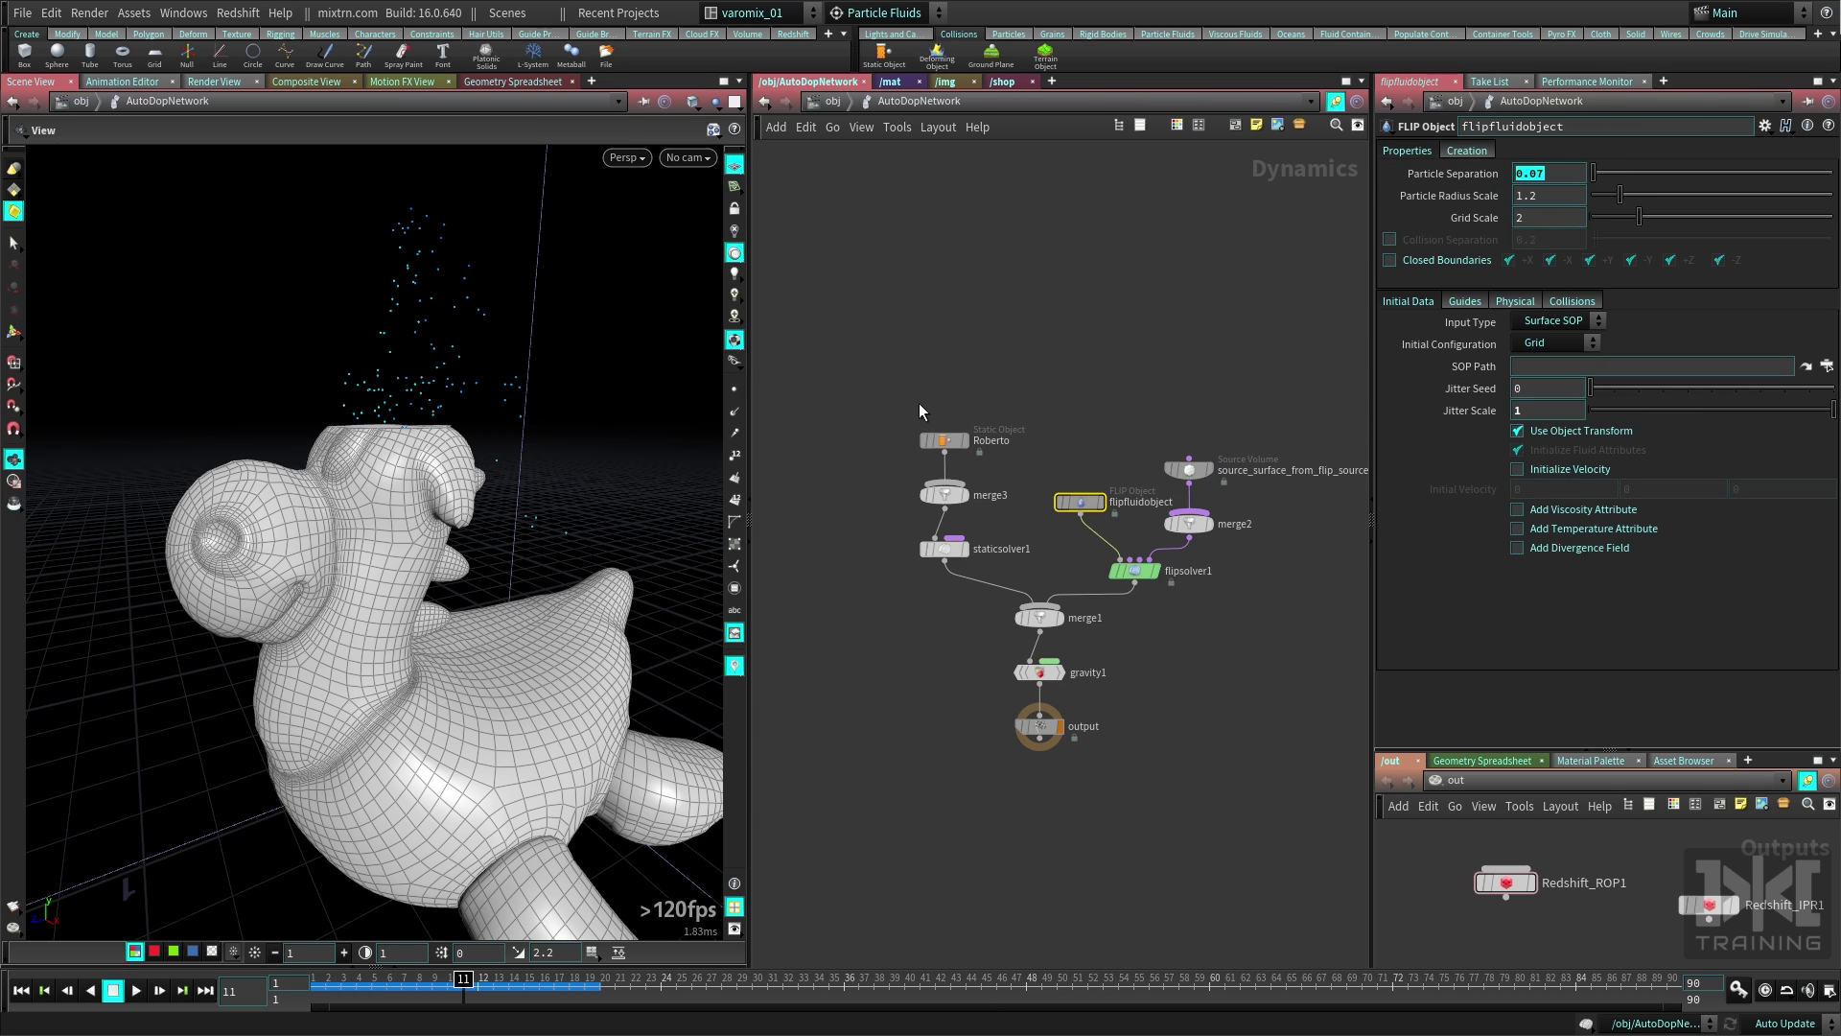
{"action": "key", "text": "ctrl+Up"}
{"action": "type", "text": "0"}
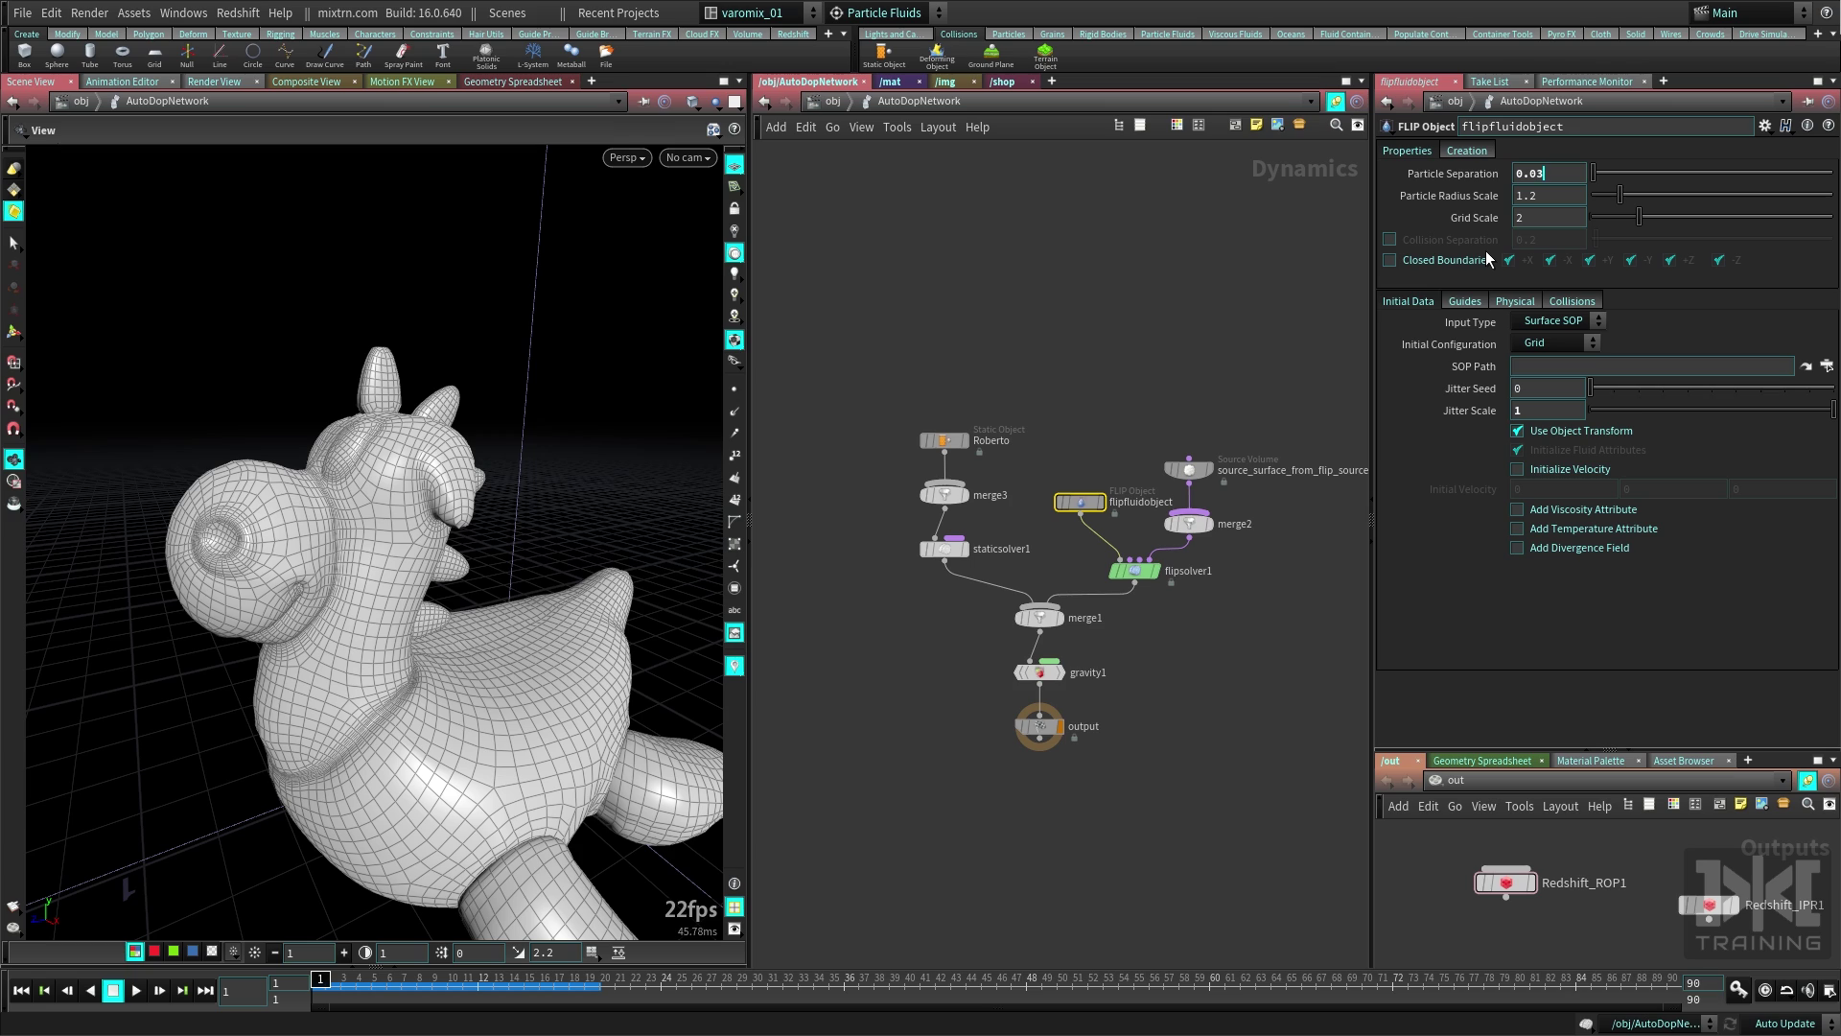
{"action": "key", "text": "Return"}
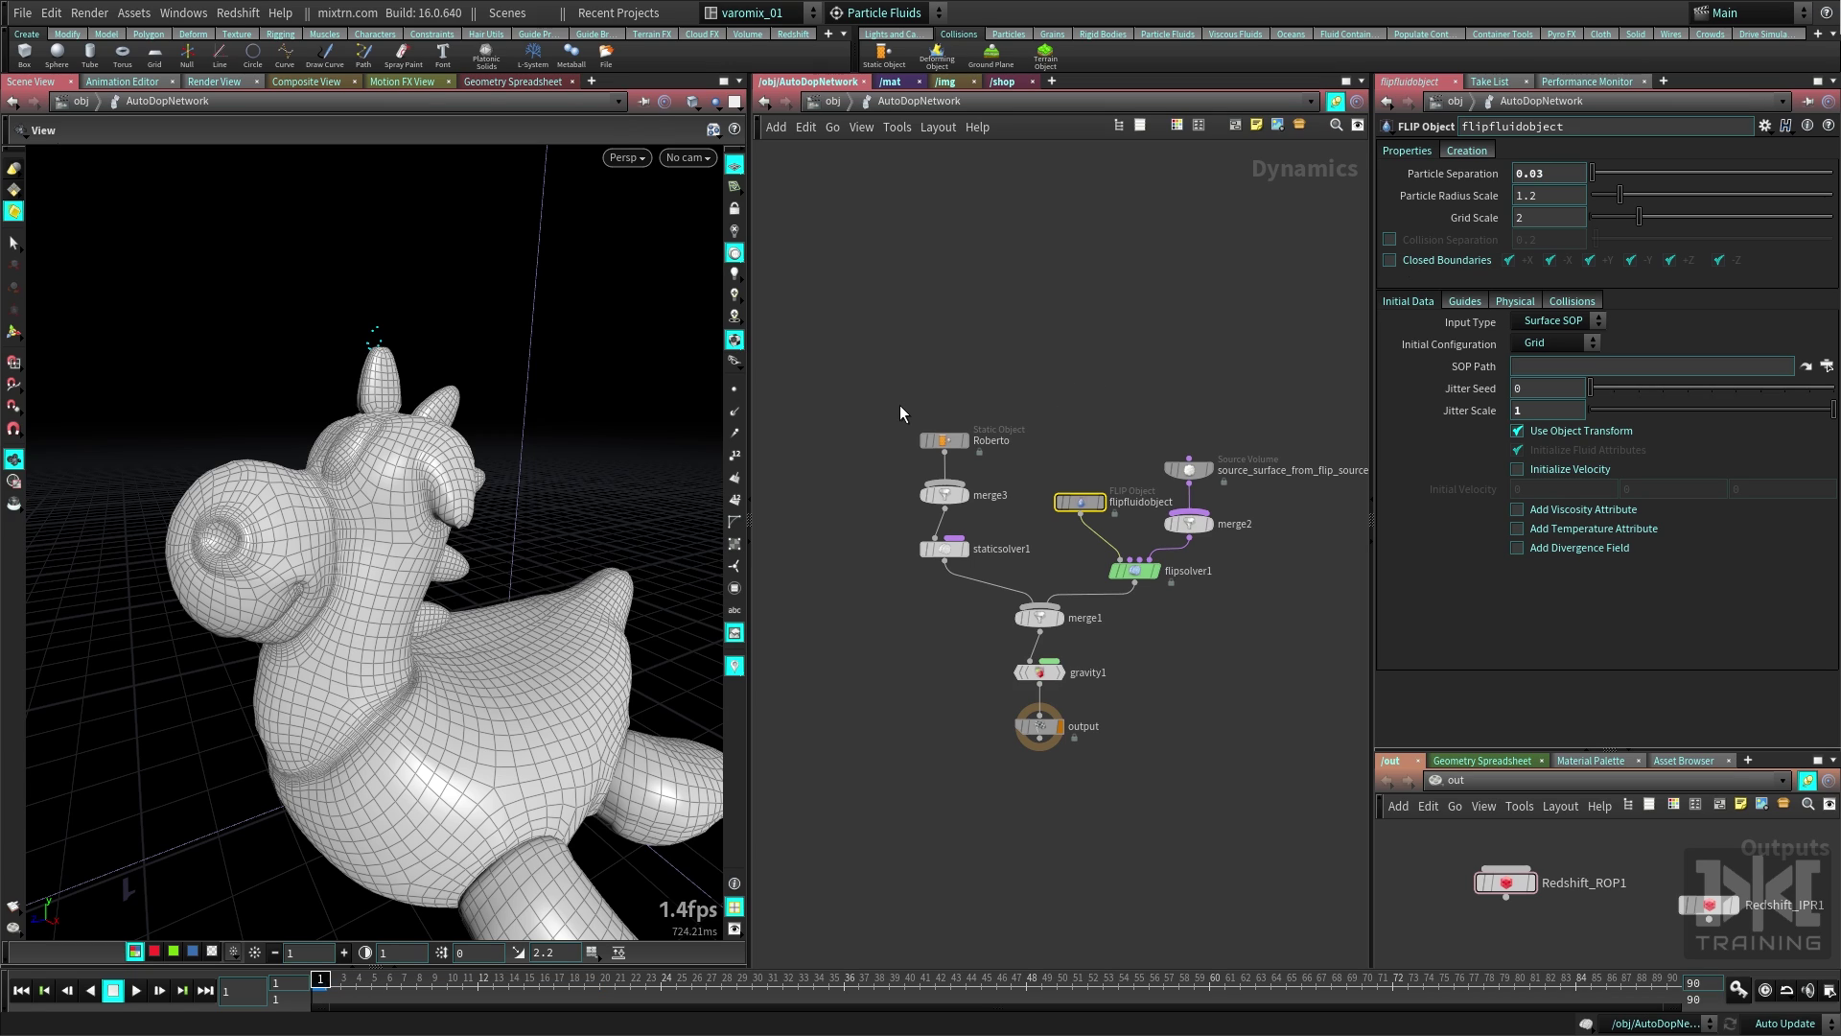
Step the simulation forward to frame 14 and examine the particle splash around the cut toy from several sides.
{"action": "key", "text": "Right"}
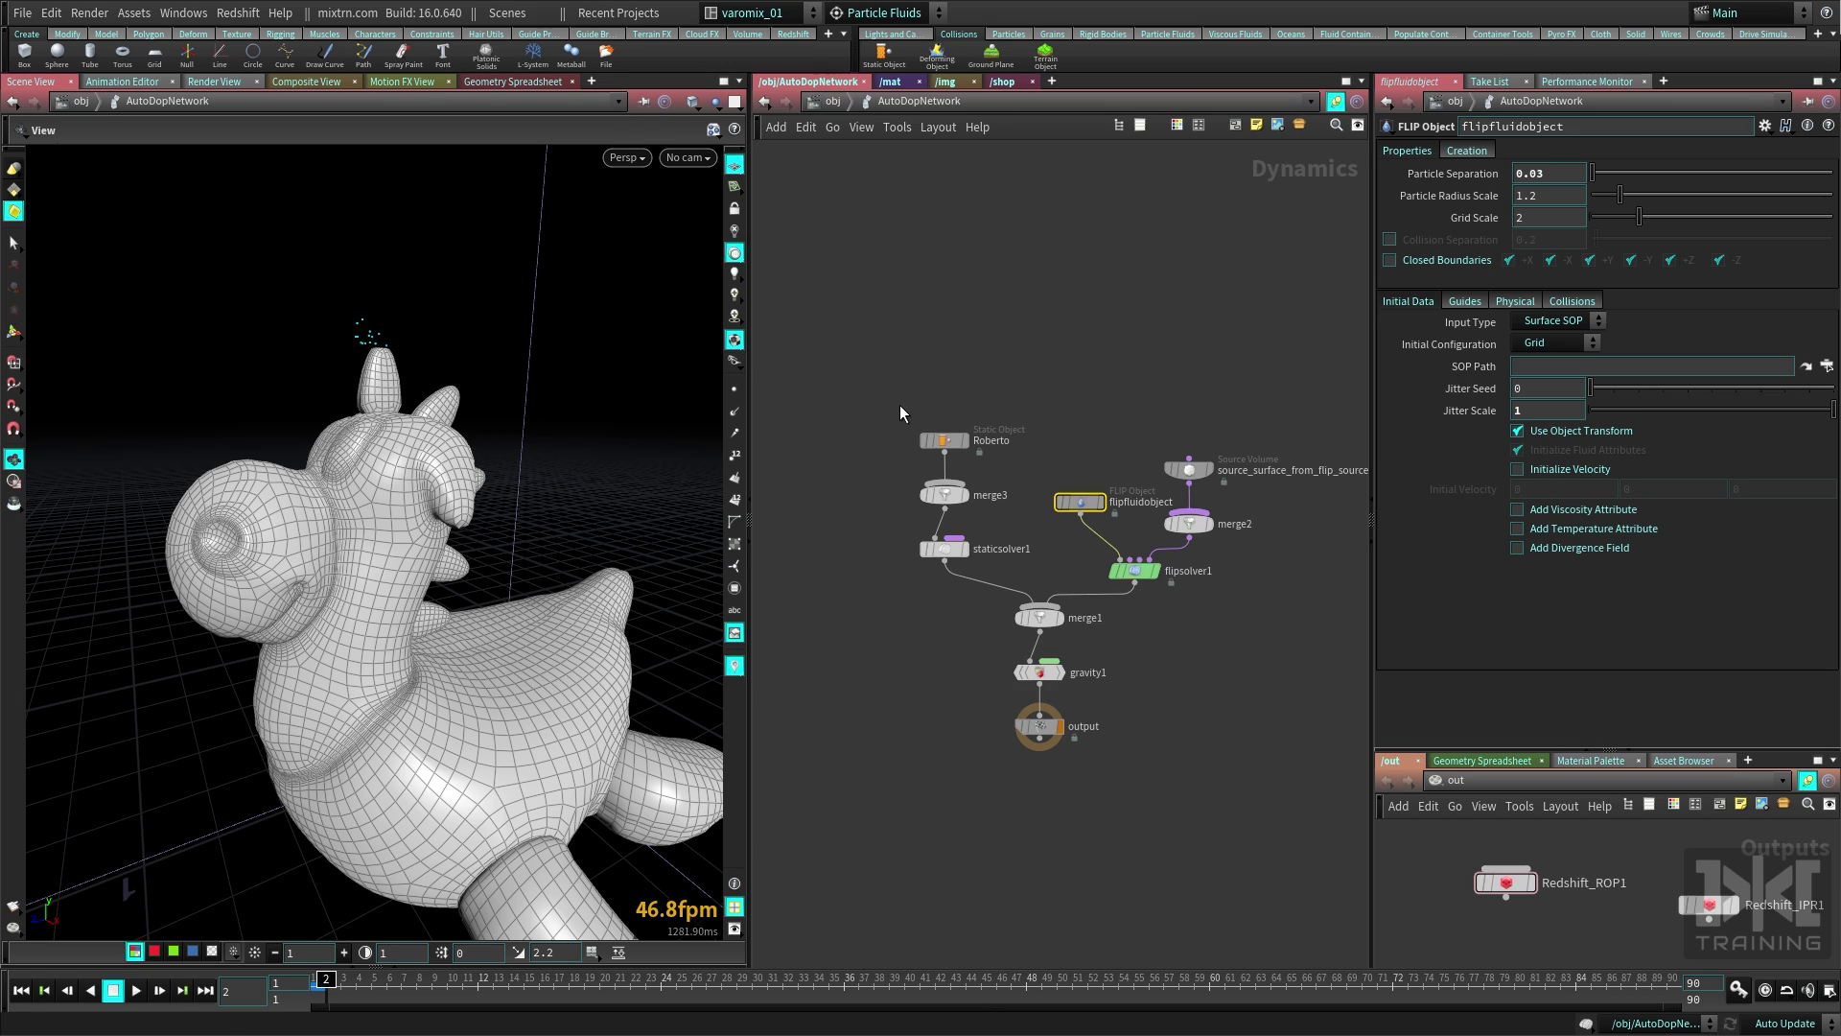
{"action": "key", "text": "Right"}
{"action": "key", "text": "Right"}
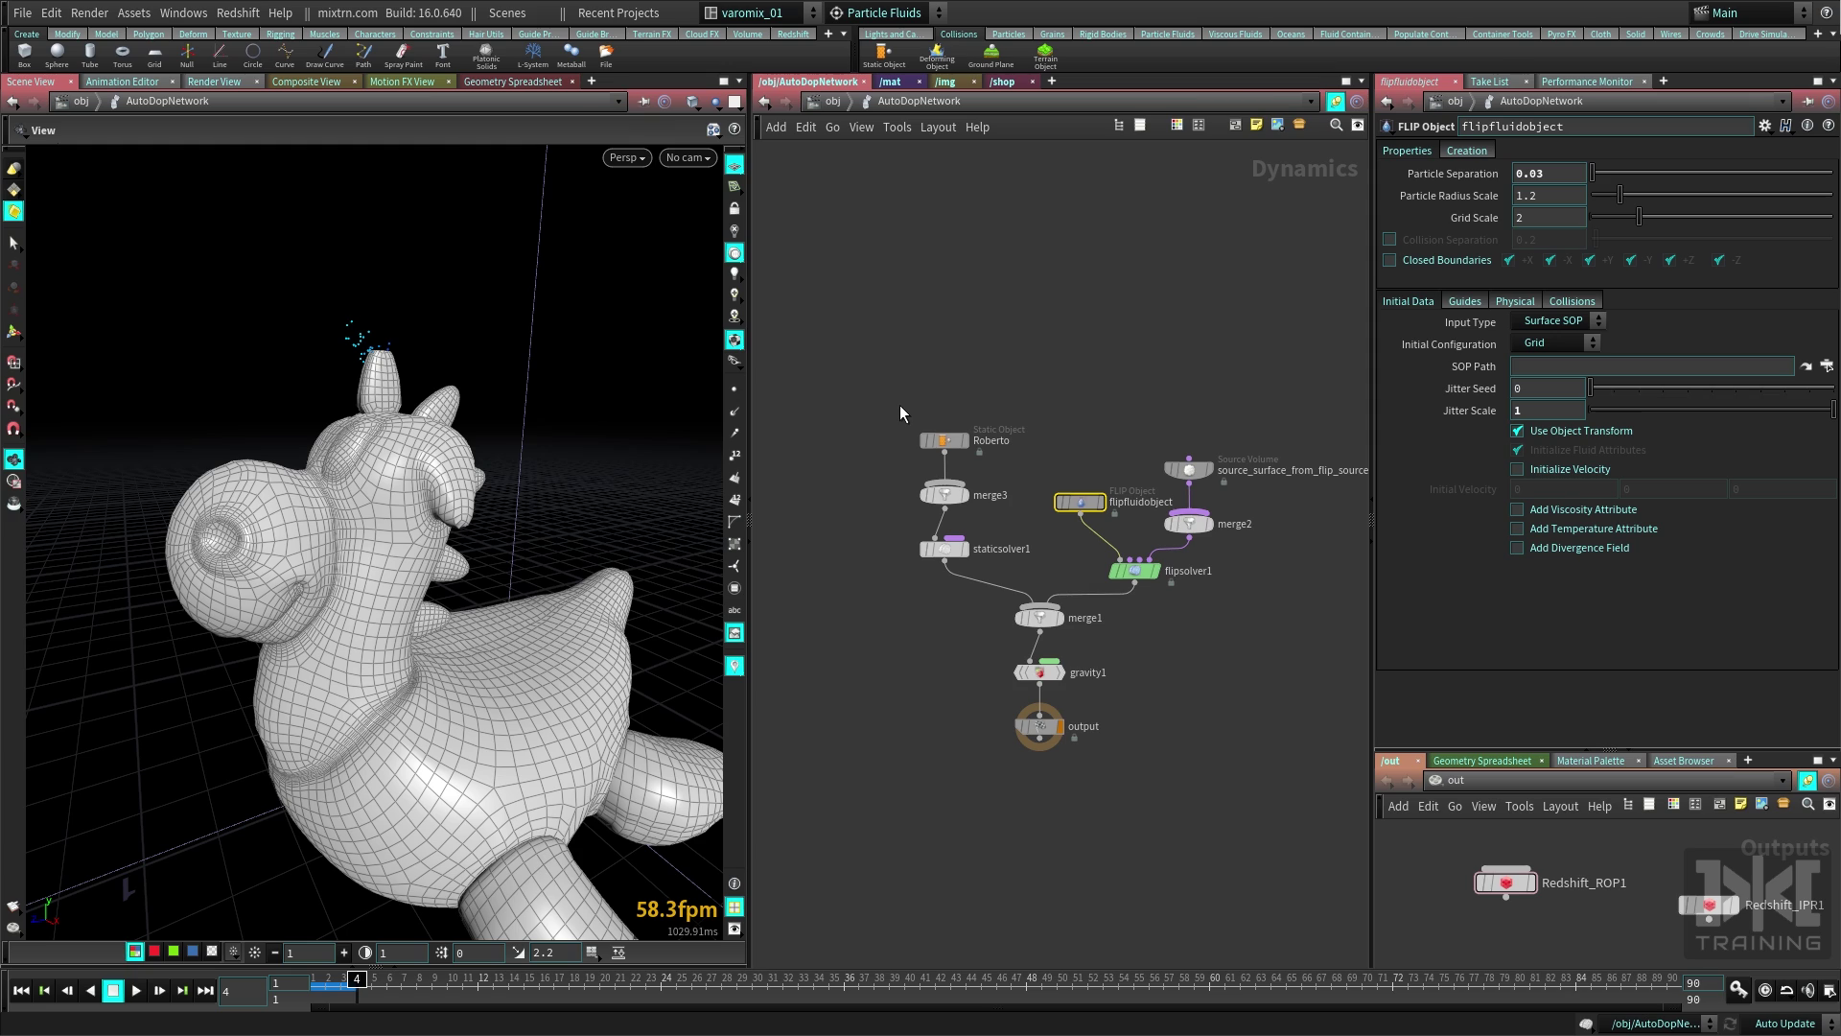
{"action": "key", "text": "Right"}
{"action": "key", "text": "Right"}
{"action": "key", "text": "Right"}
{"action": "key", "text": "Right"}
{"action": "key", "text": "Right"}
{"action": "key", "text": "Right"}
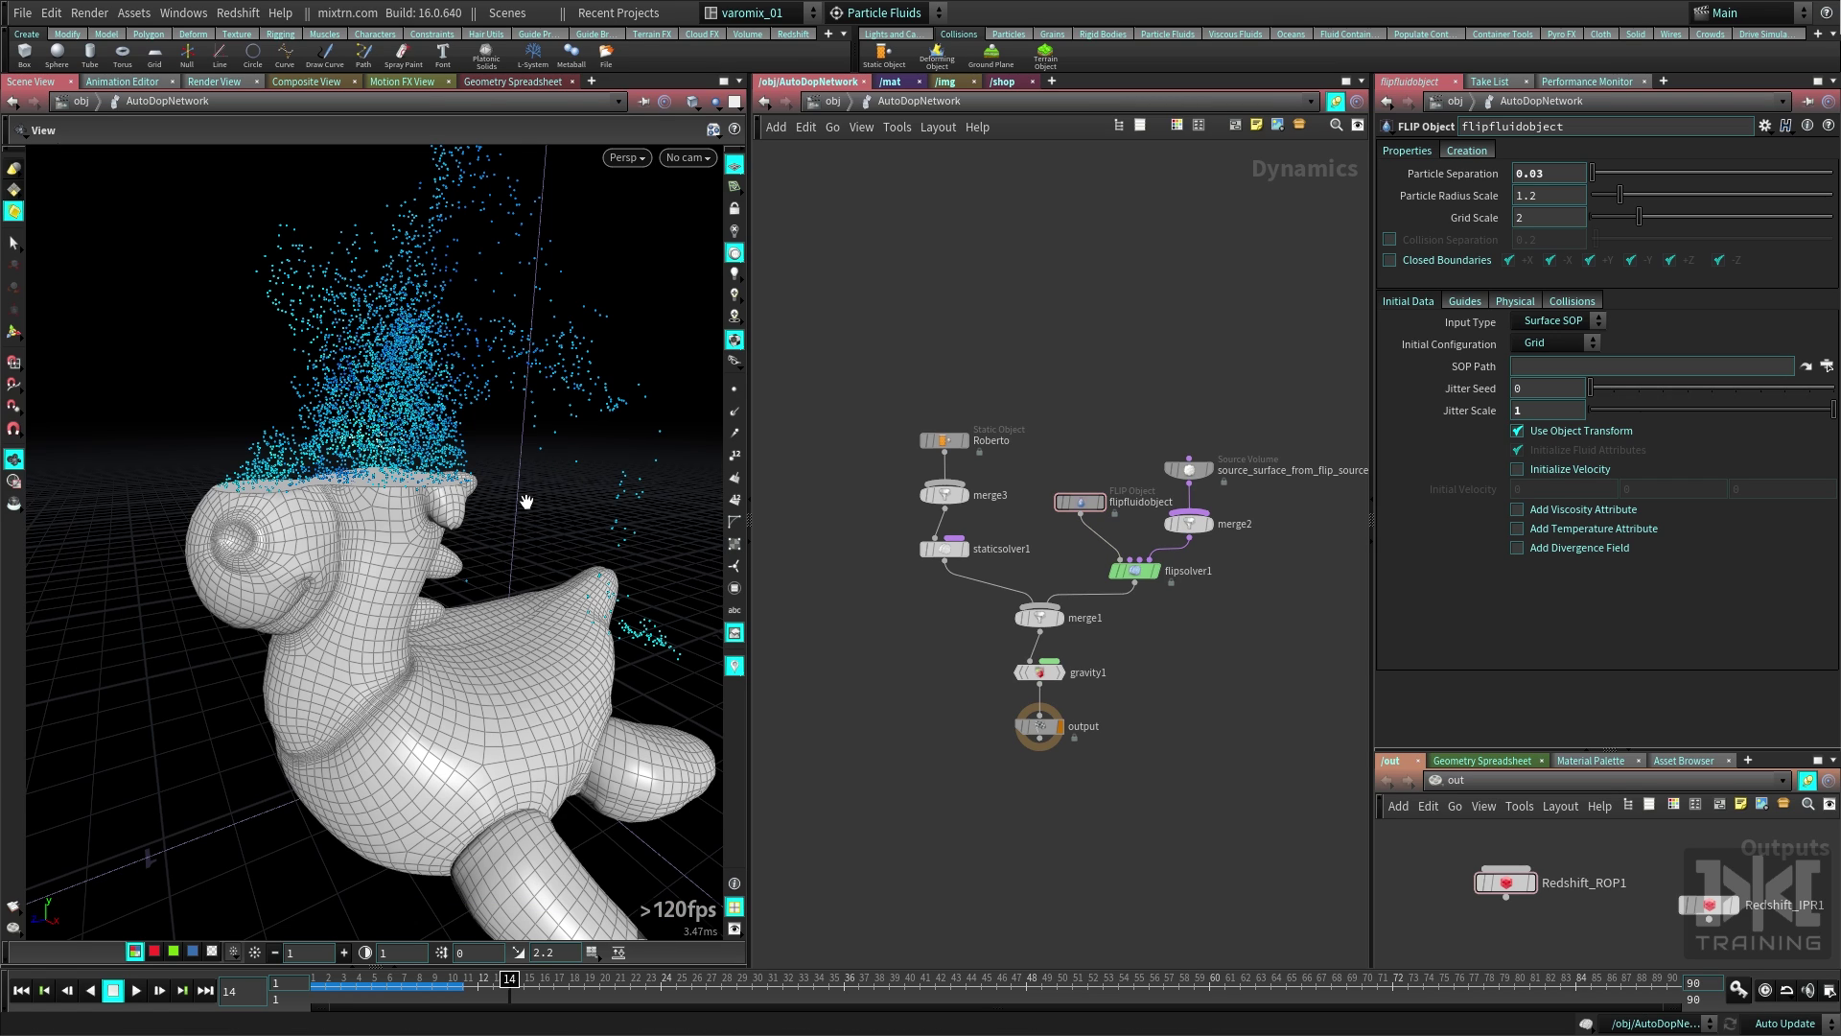
{"action": "left_click_drag", "start_coordinate": [418, 575], "coordinate": [592, 608]}
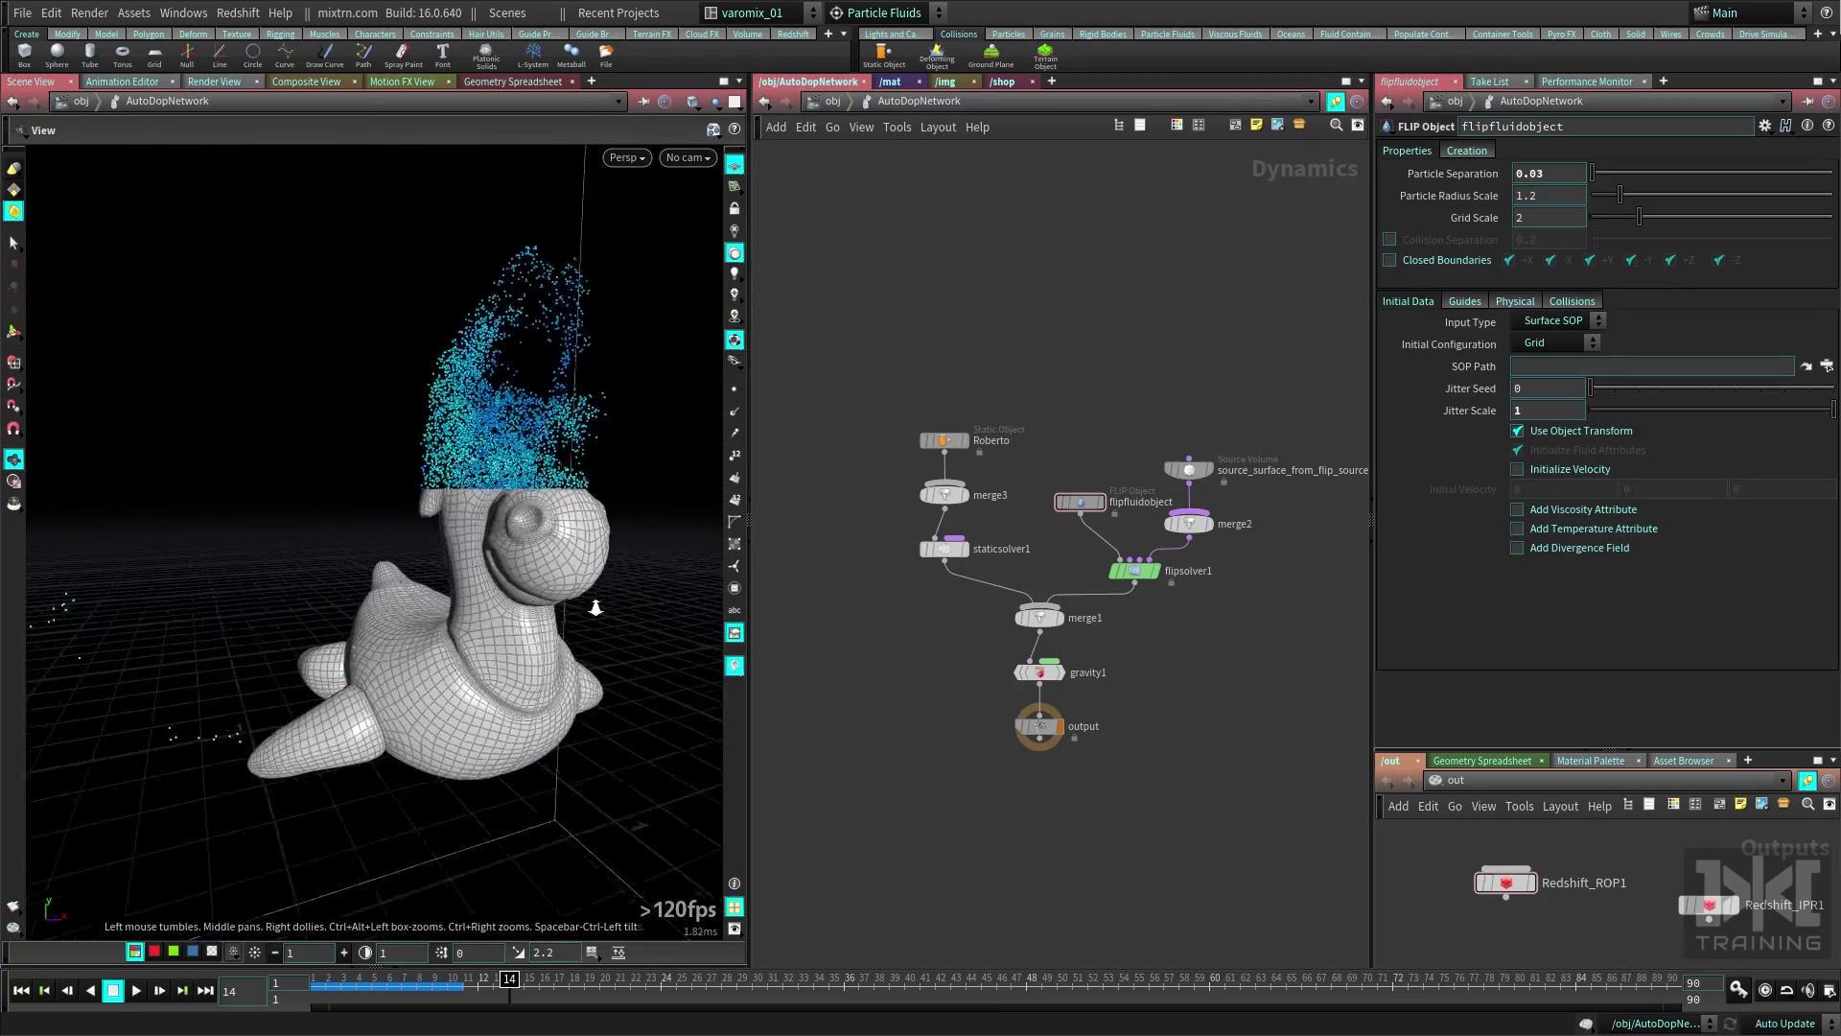
{"action": "right_click_drag", "start_coordinate": [592, 608], "coordinate": [518, 585]}
{"action": "left_click_drag", "start_coordinate": [518, 585], "coordinate": [398, 657]}
{"action": "middle_click_drag", "start_coordinate": [398, 656], "coordinate": [404, 688]}
{"action": "left_click_drag", "start_coordinate": [404, 689], "coordinate": [399, 727]}
{"action": "right_click_drag", "start_coordinate": [399, 727], "coordinate": [456, 736]}
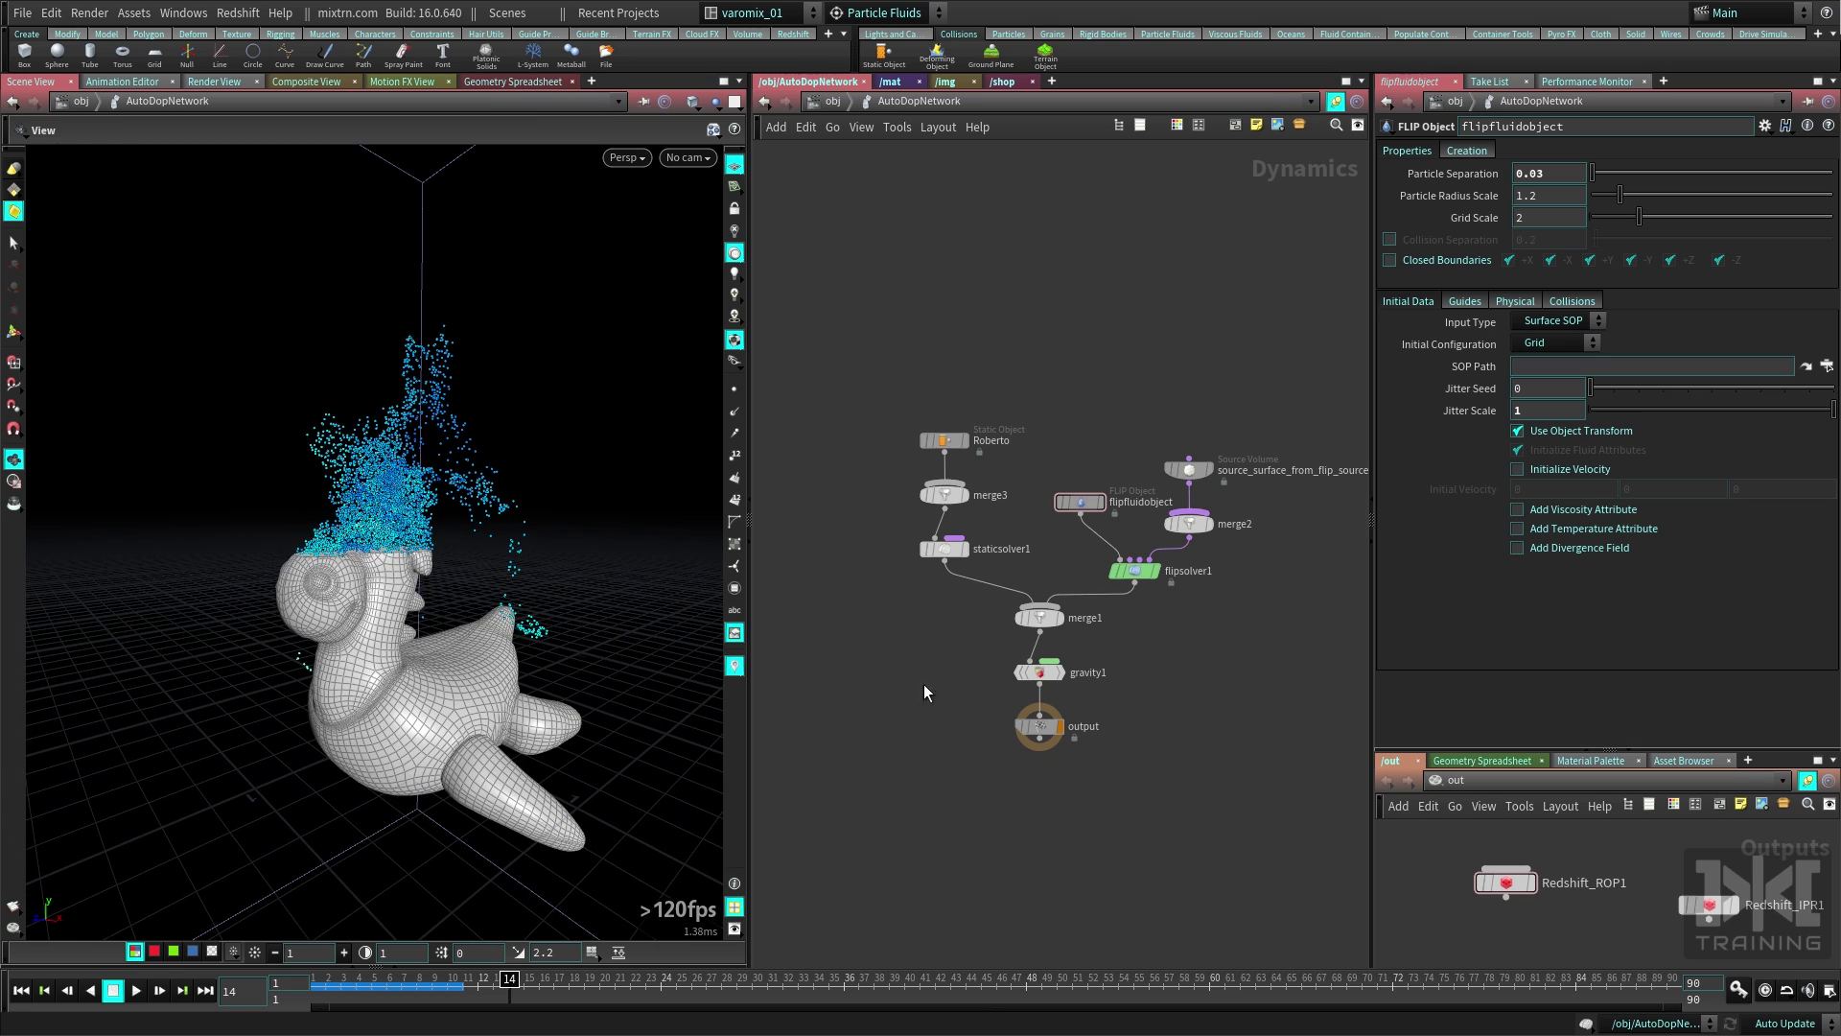
Rewind to frame 1 and set the Particle Separation of flipfluidobject to 0.02.
{"action": "key", "text": "ctrl+Up"}
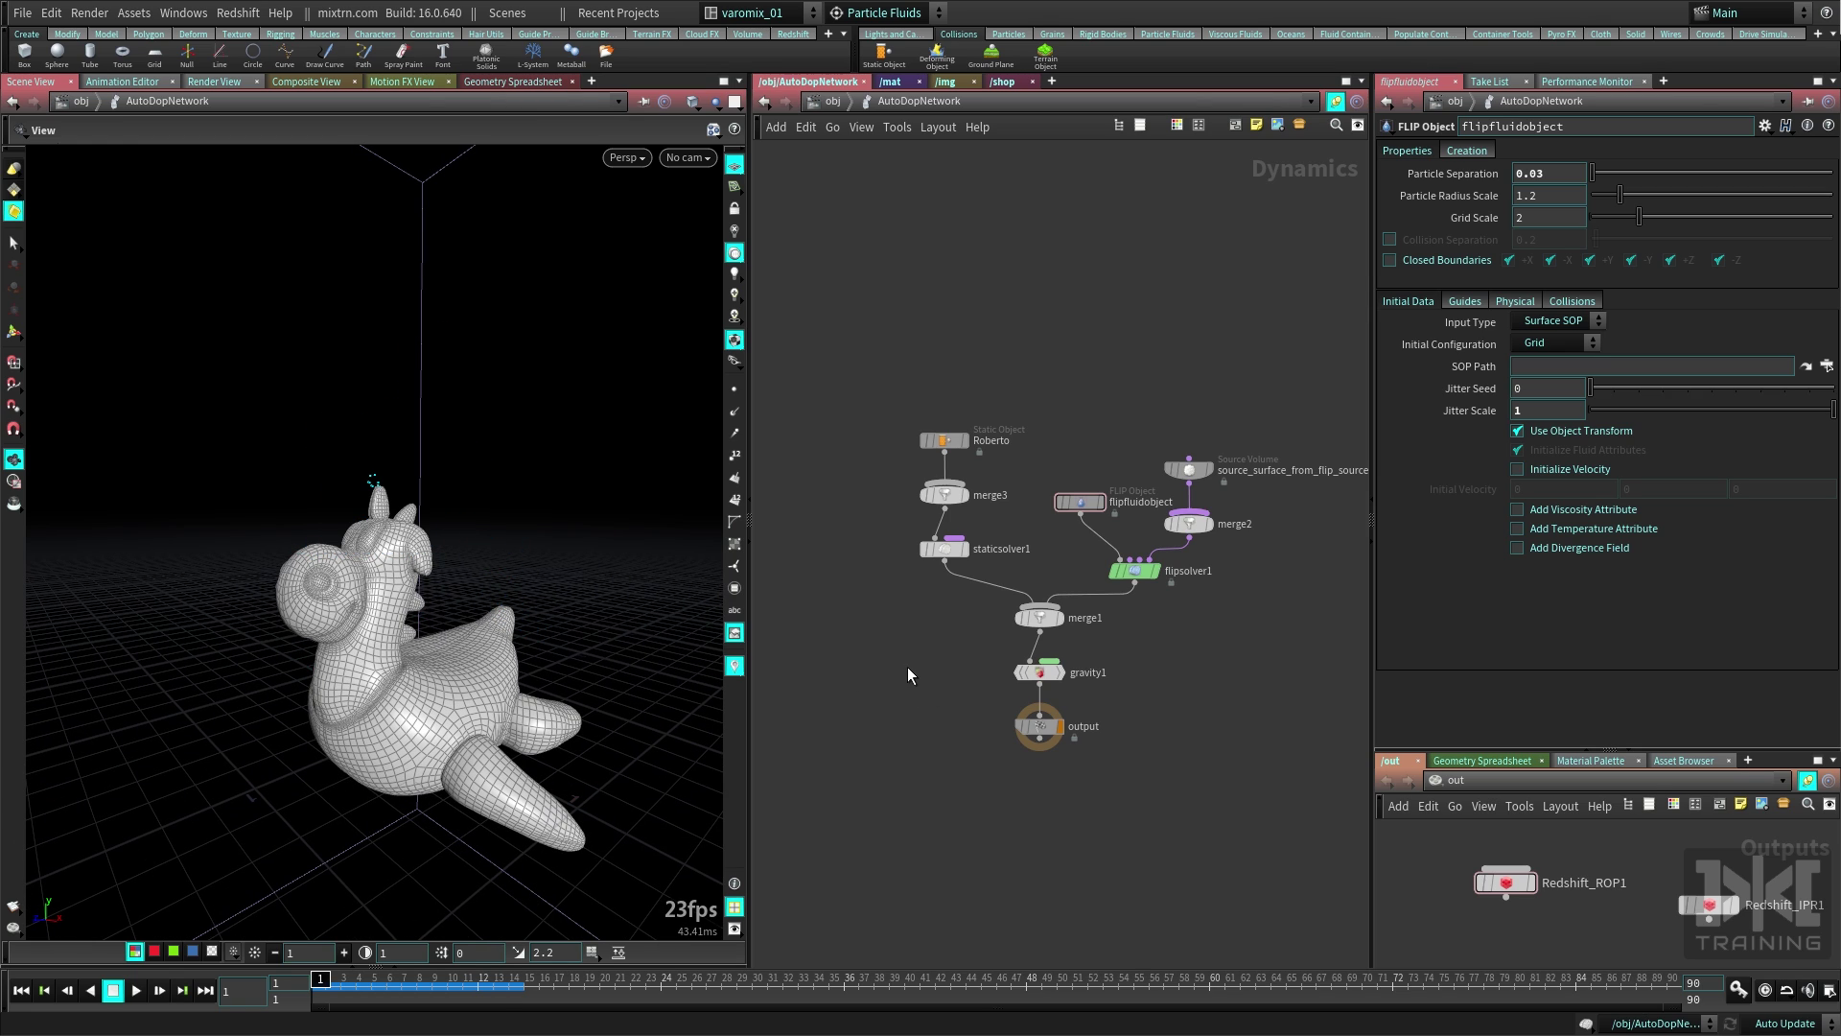
{"action": "double_click", "coordinate": [1535, 174]}
{"action": "type", "text": "0.2"}
{"action": "key", "text": "BackSpace"}
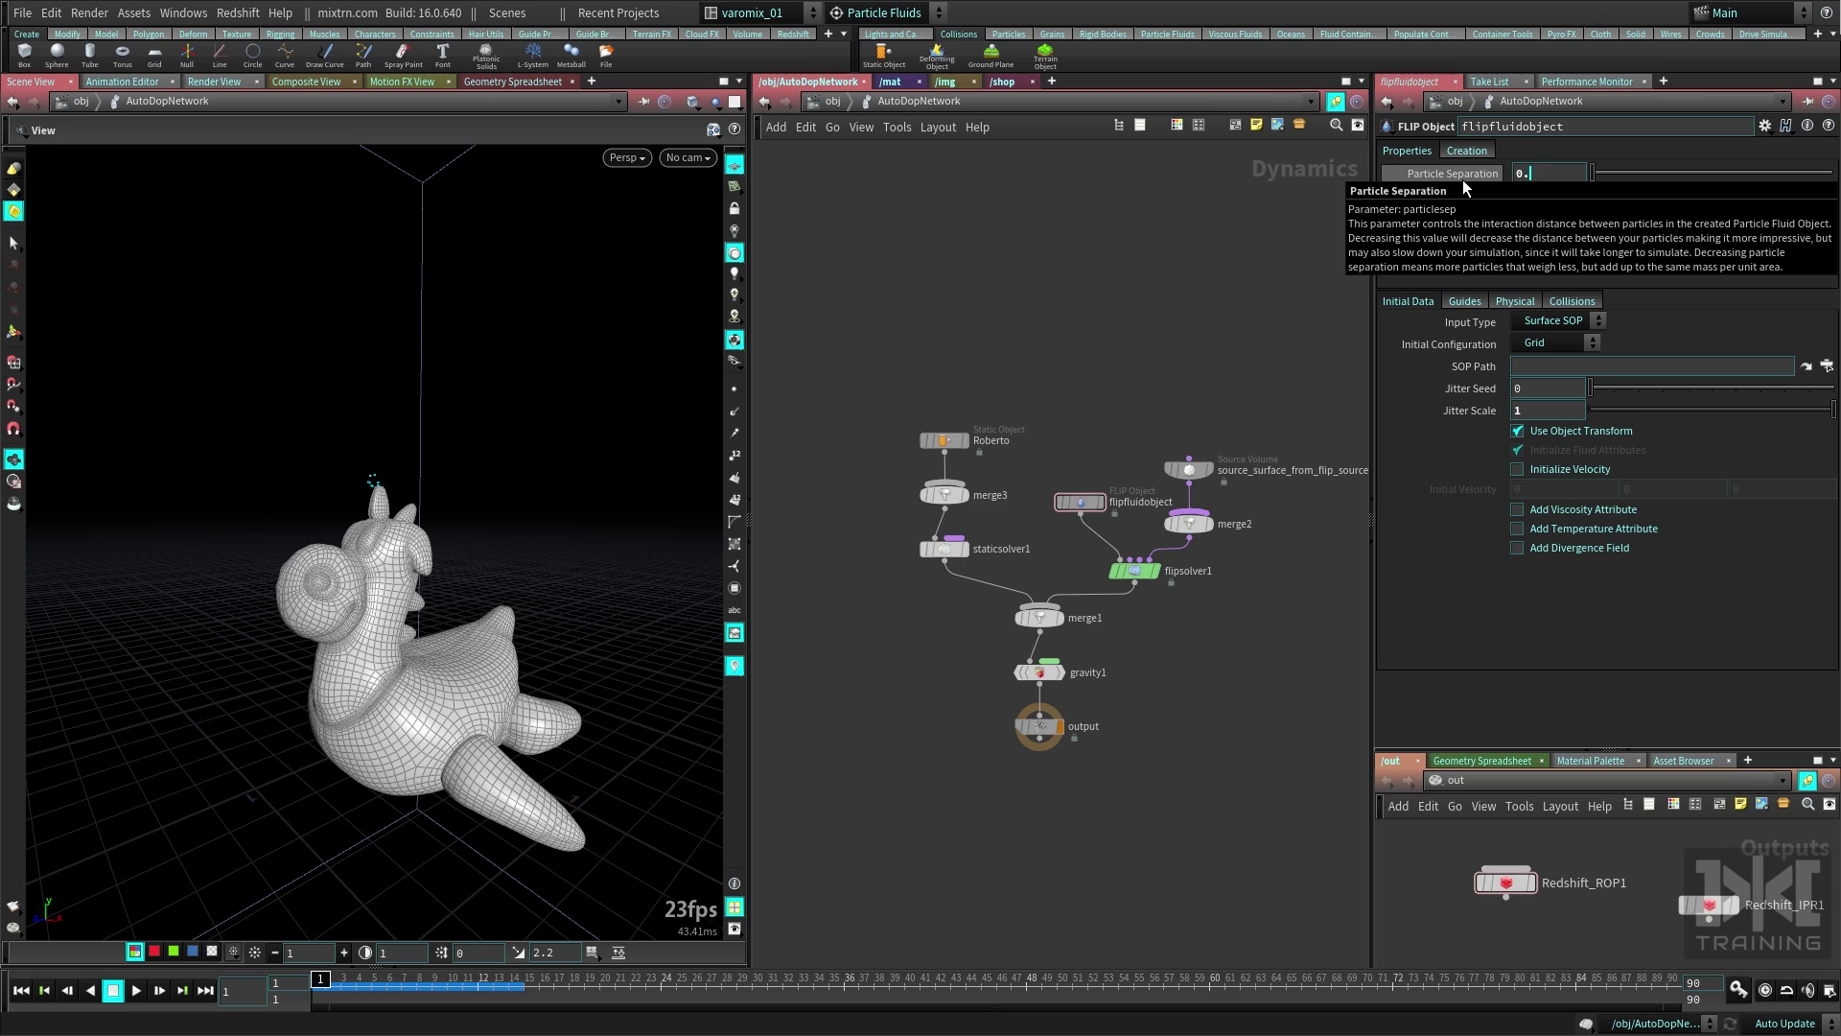
{"action": "type", "text": "02"}
{"action": "key", "text": "Return"}
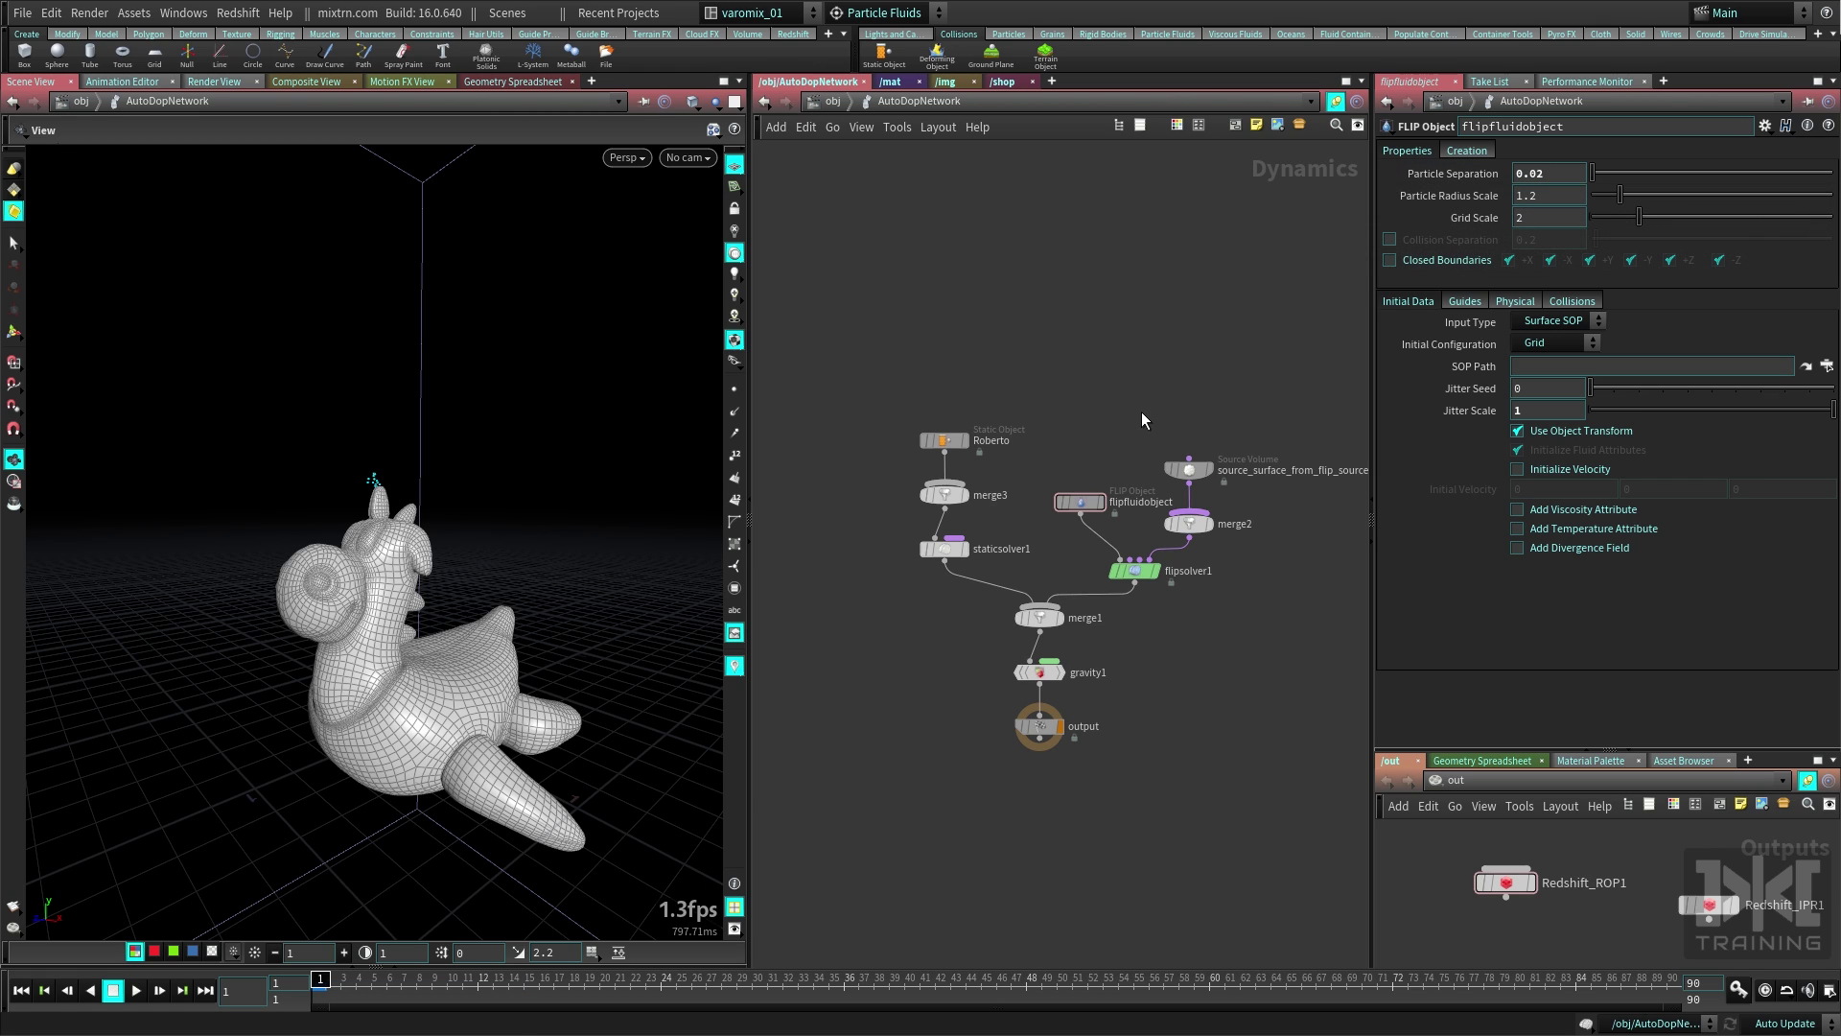
Play the refined simulation, then scrub through the cached frames to frame 17 and inspect the splash from another side.
{"action": "key", "text": "Up"}
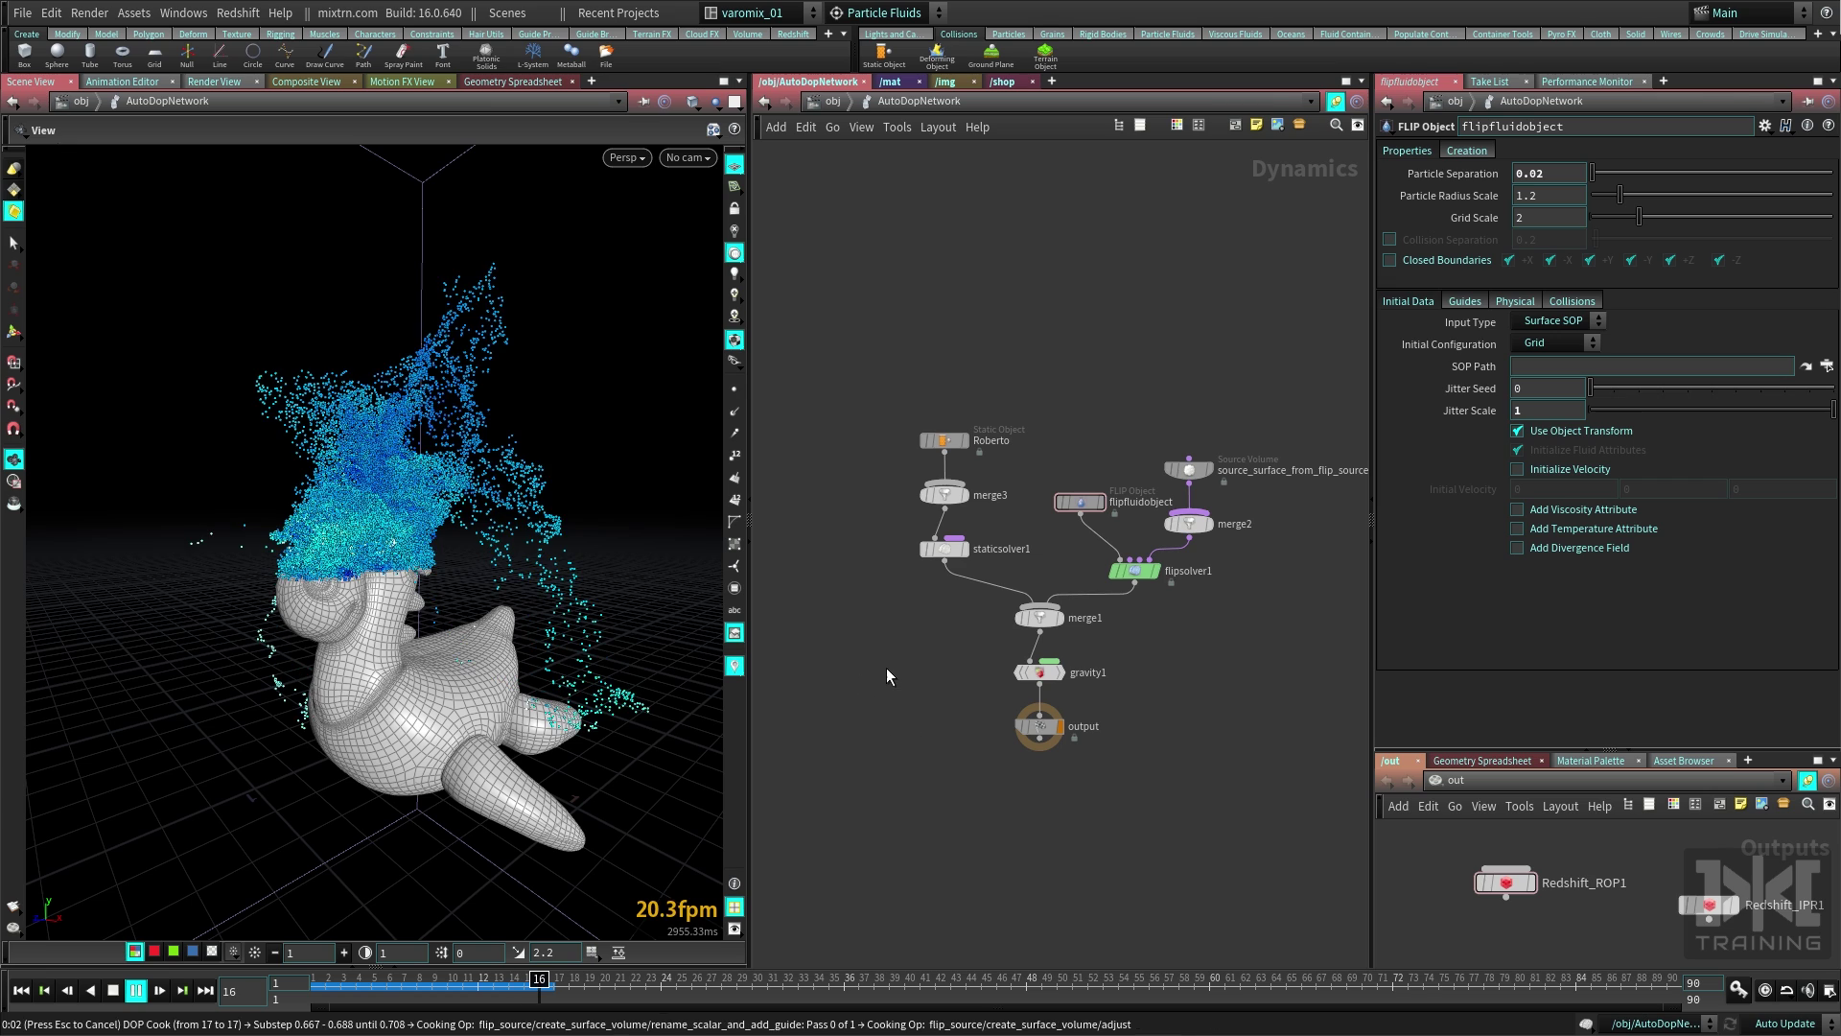
{"action": "left_click_drag", "start_coordinate": [384, 990], "coordinate": [289, 996]}
{"action": "key", "text": "Up"}
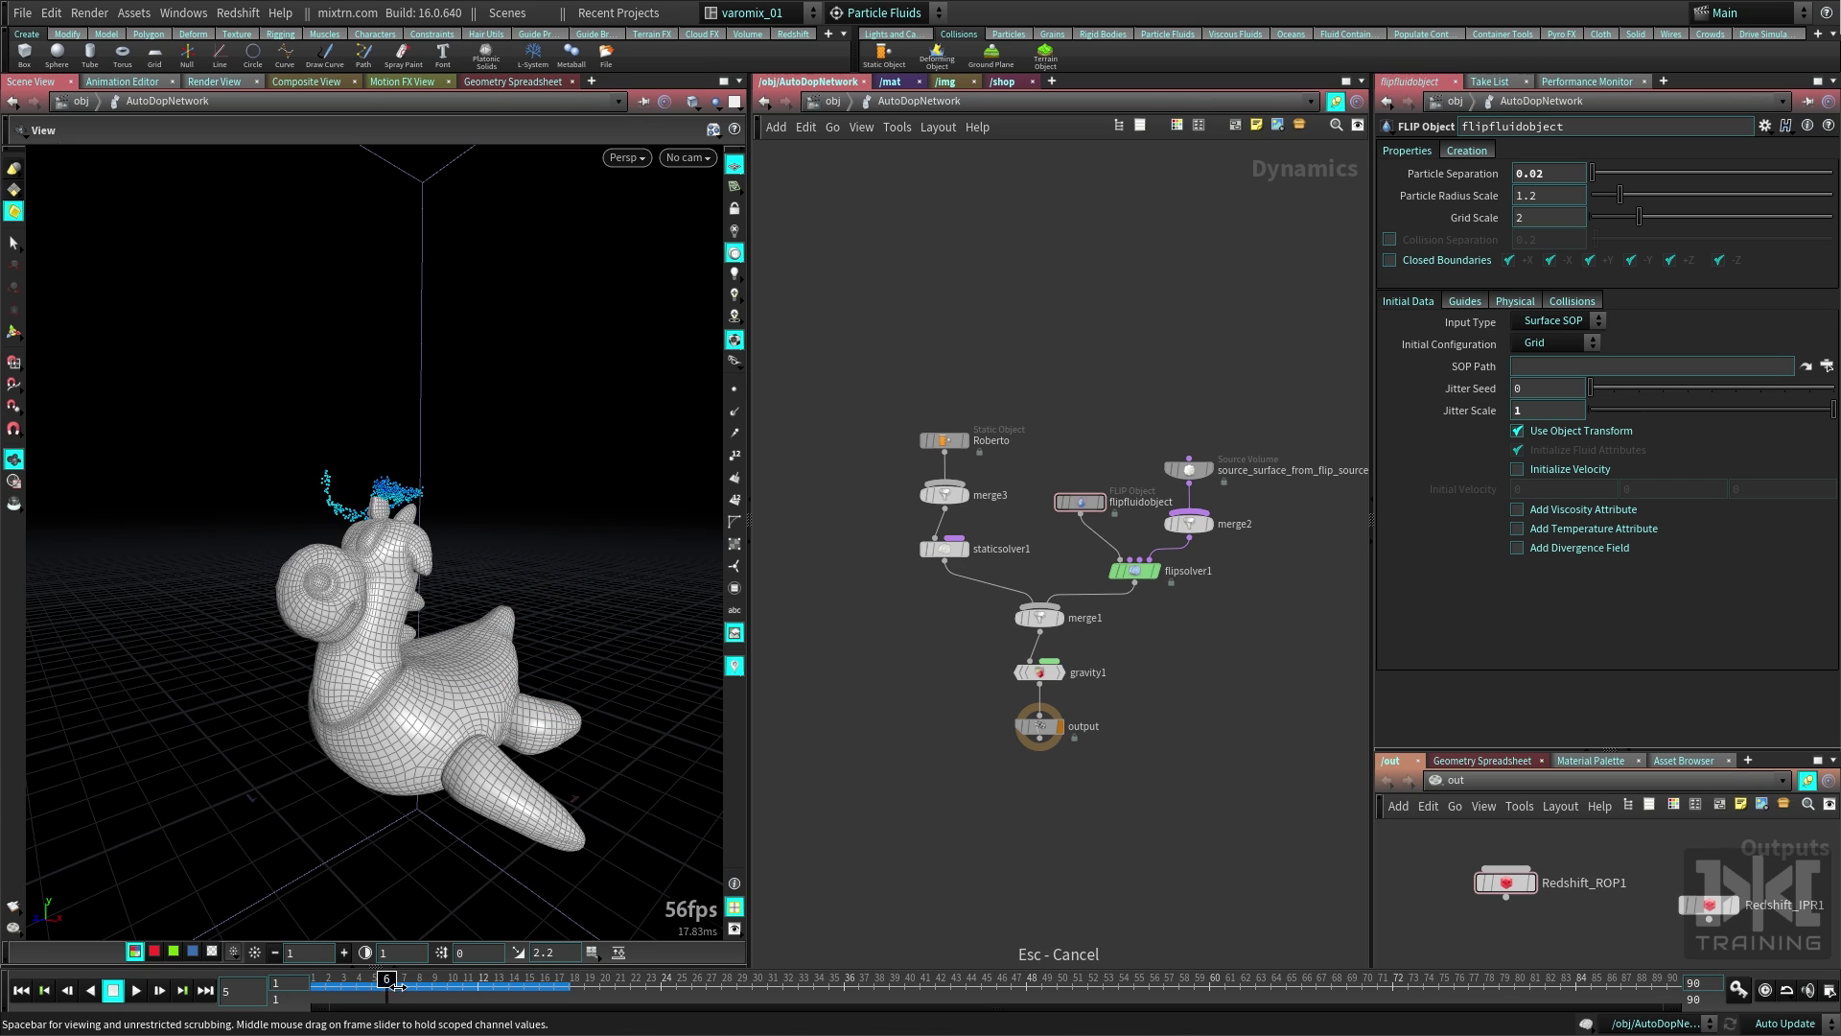
{"action": "mouse_move", "coordinate": [358, 611]}
{"action": "left_mouse_down"}
{"action": "mouse_move", "coordinate": [460, 623]}
{"action": "mouse_move", "coordinate": [341, 629]}
{"action": "mouse_move", "coordinate": [347, 604]}
{"action": "left_mouse_up"}
{"action": "mouse_move", "coordinate": [367, 991]}
{"action": "left_mouse_down"}
{"action": "mouse_move", "coordinate": [300, 982]}
{"action": "mouse_move", "coordinate": [554, 981]}
{"action": "left_mouse_up"}
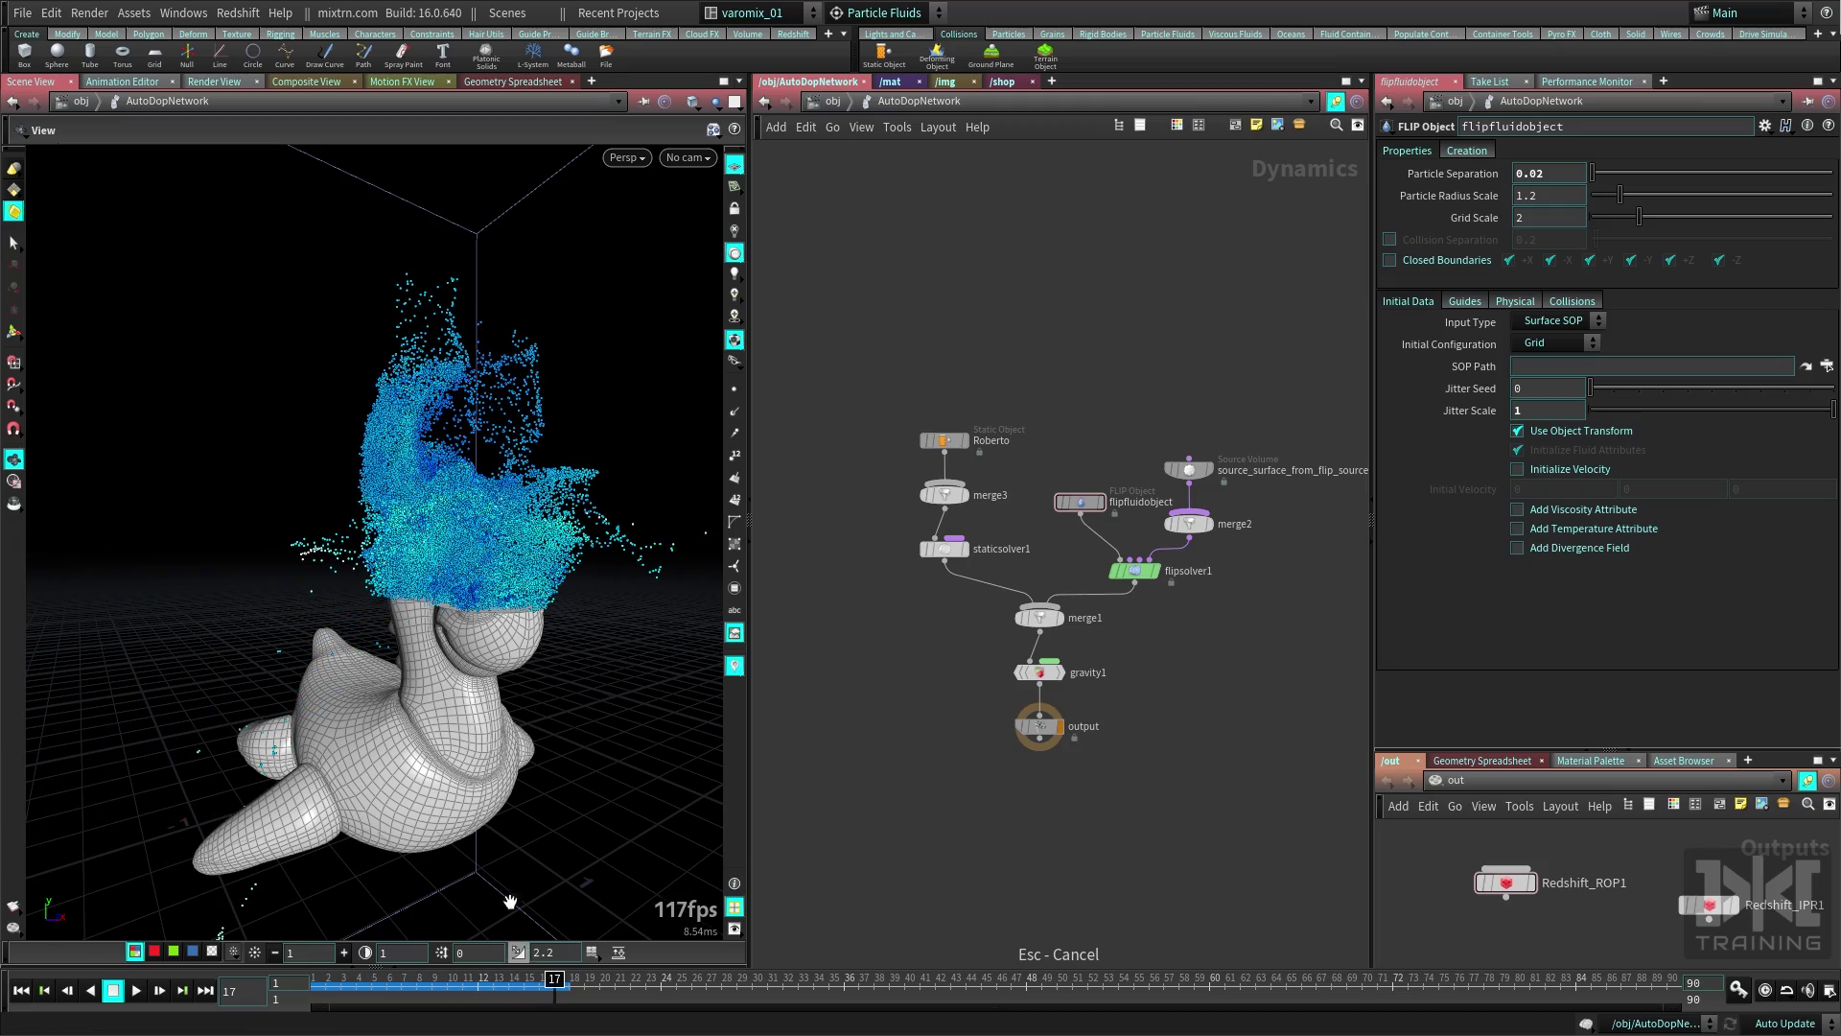
Add a ground plane collision object to the FLIP simulation.
{"action": "left_click_drag", "start_coordinate": [403, 671], "coordinate": [442, 688]}
{"action": "right_click_drag", "start_coordinate": [442, 688], "coordinate": [403, 669]}
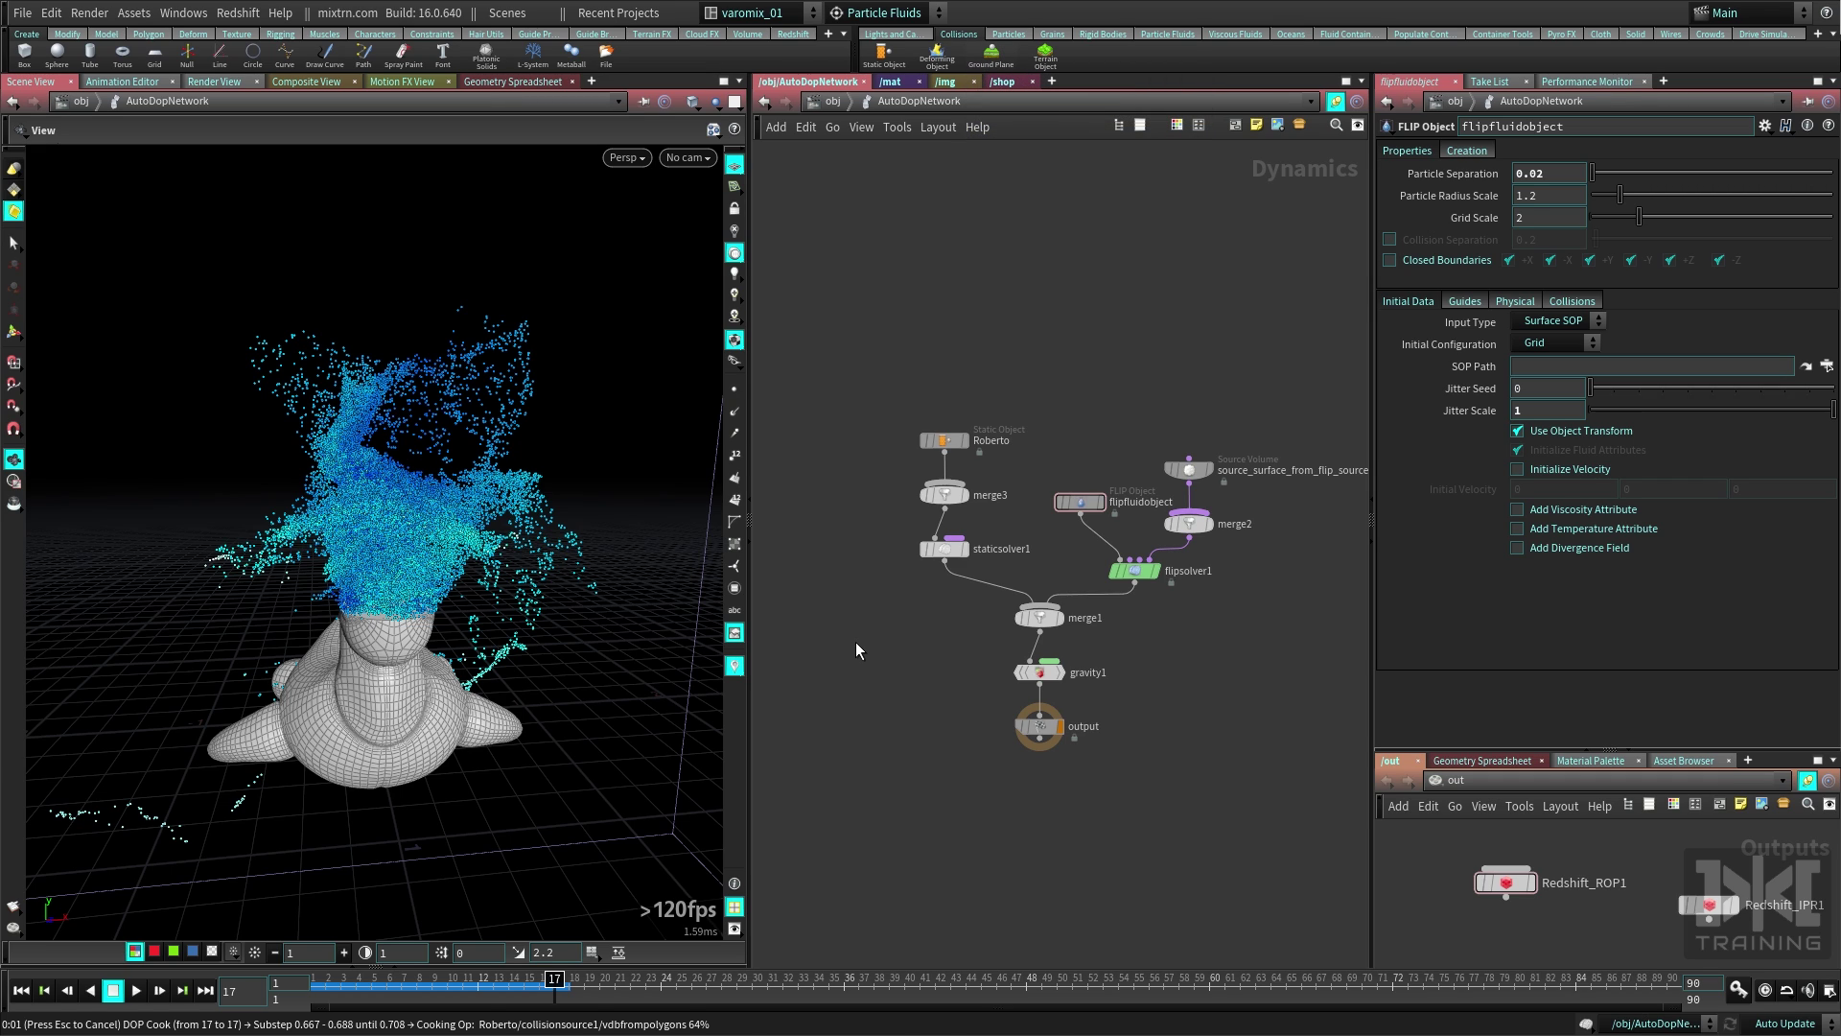
{"action": "left_click", "coordinate": [404, 856]}
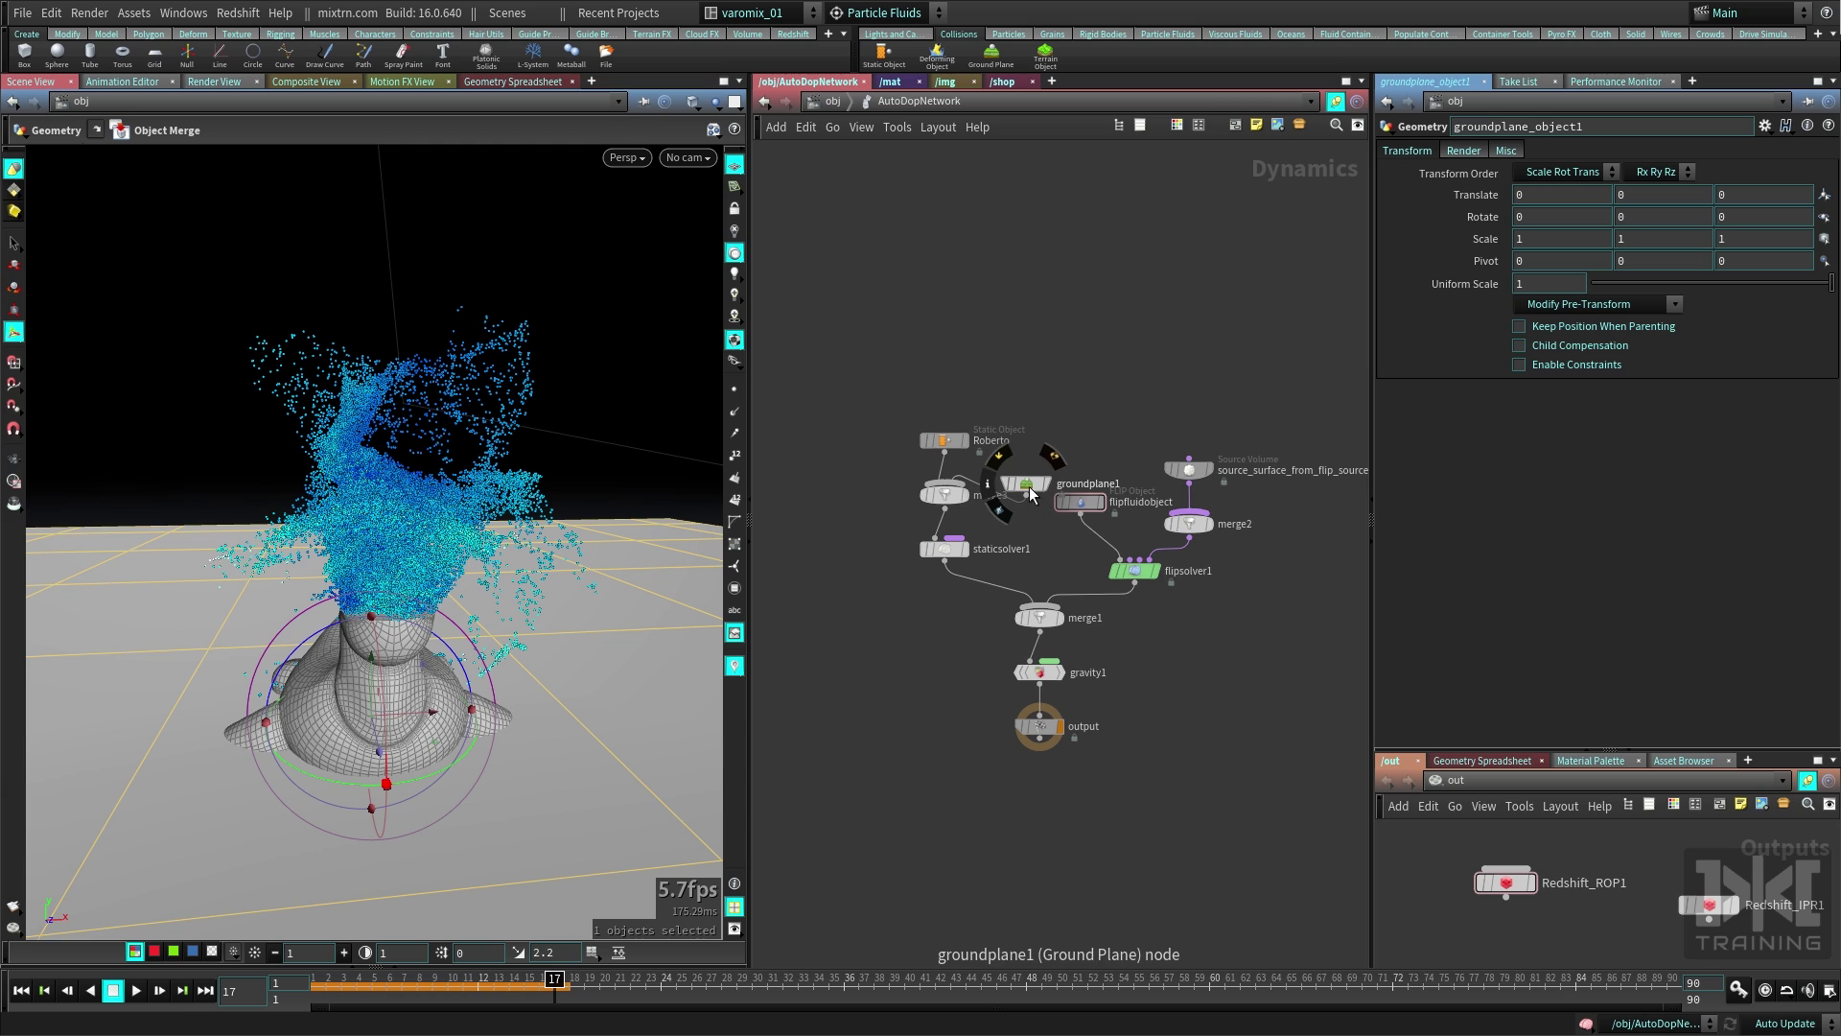
Return to the object level and lower groundplane_object1 beneath the toy by setting its Y translation to -0.4.
{"action": "key", "text": "u"}
{"action": "left_click", "coordinate": [836, 500]}
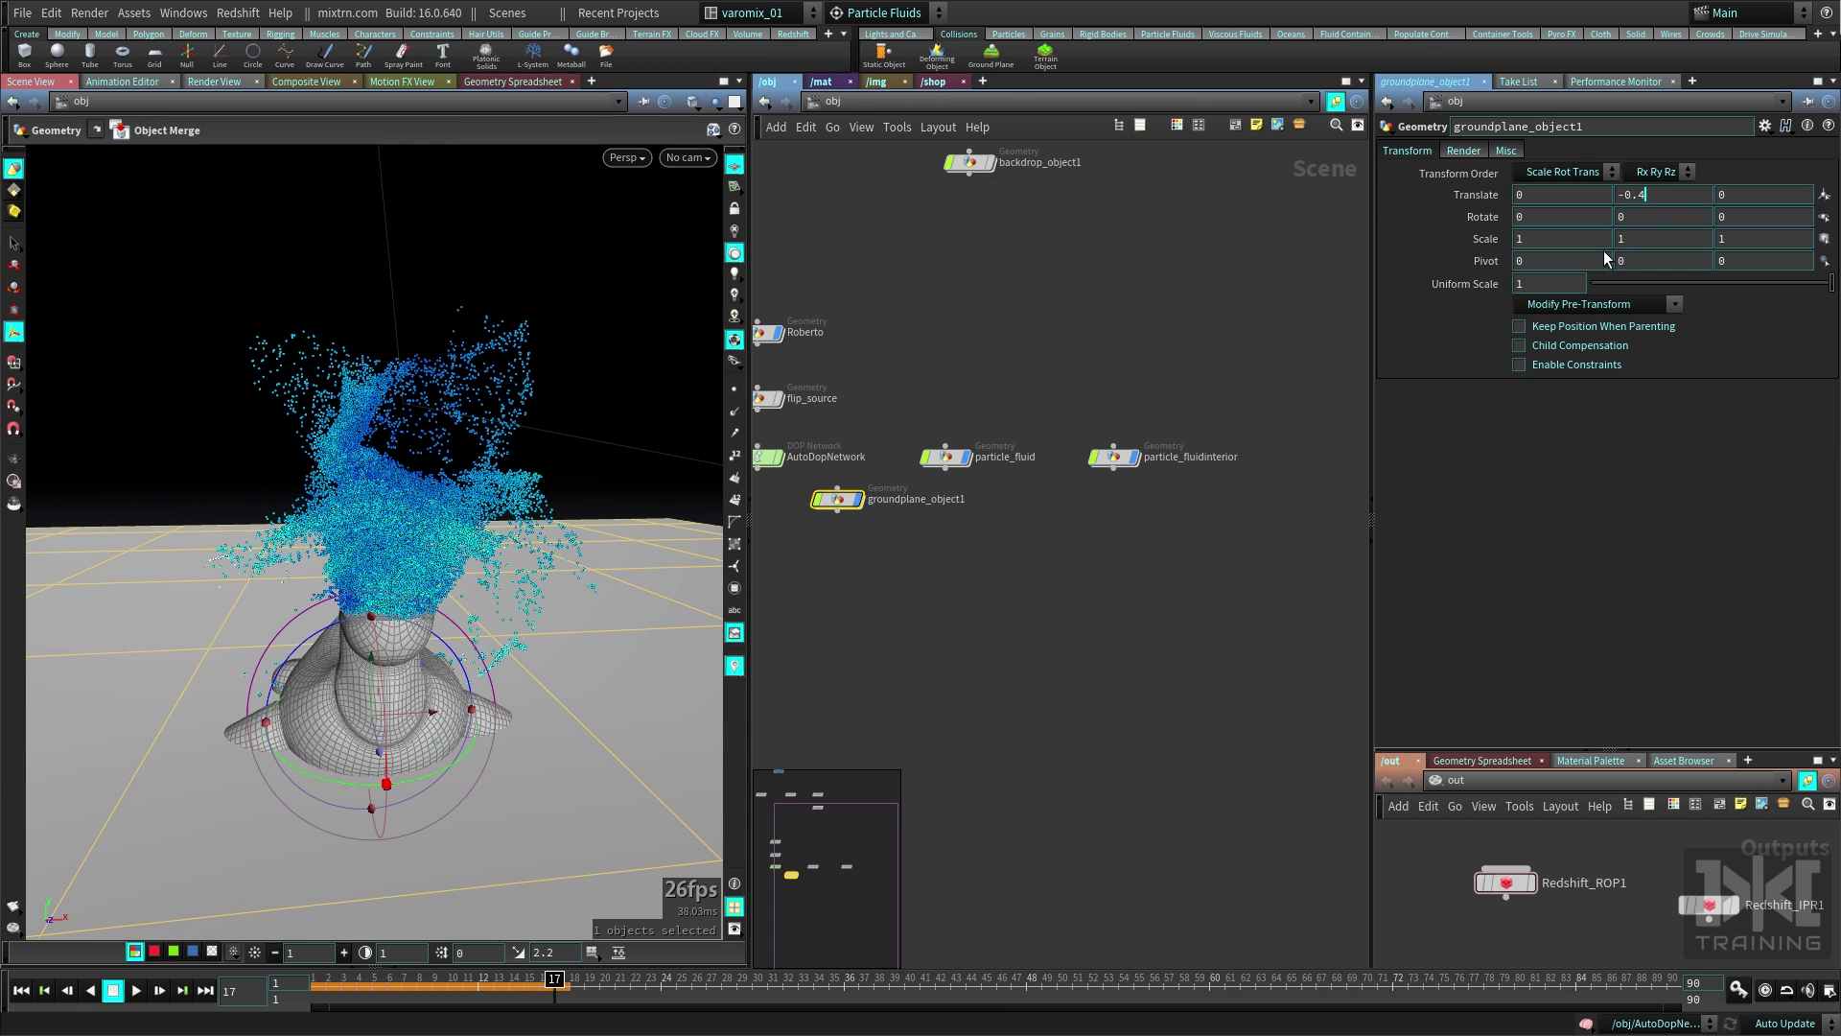
{"action": "key", "text": "Return"}
{"action": "left_click", "coordinate": [882, 649]}
{"action": "left_click_drag", "start_coordinate": [547, 662], "coordinate": [437, 600], "text": "alt"}
{"action": "key", "text": "Return"}
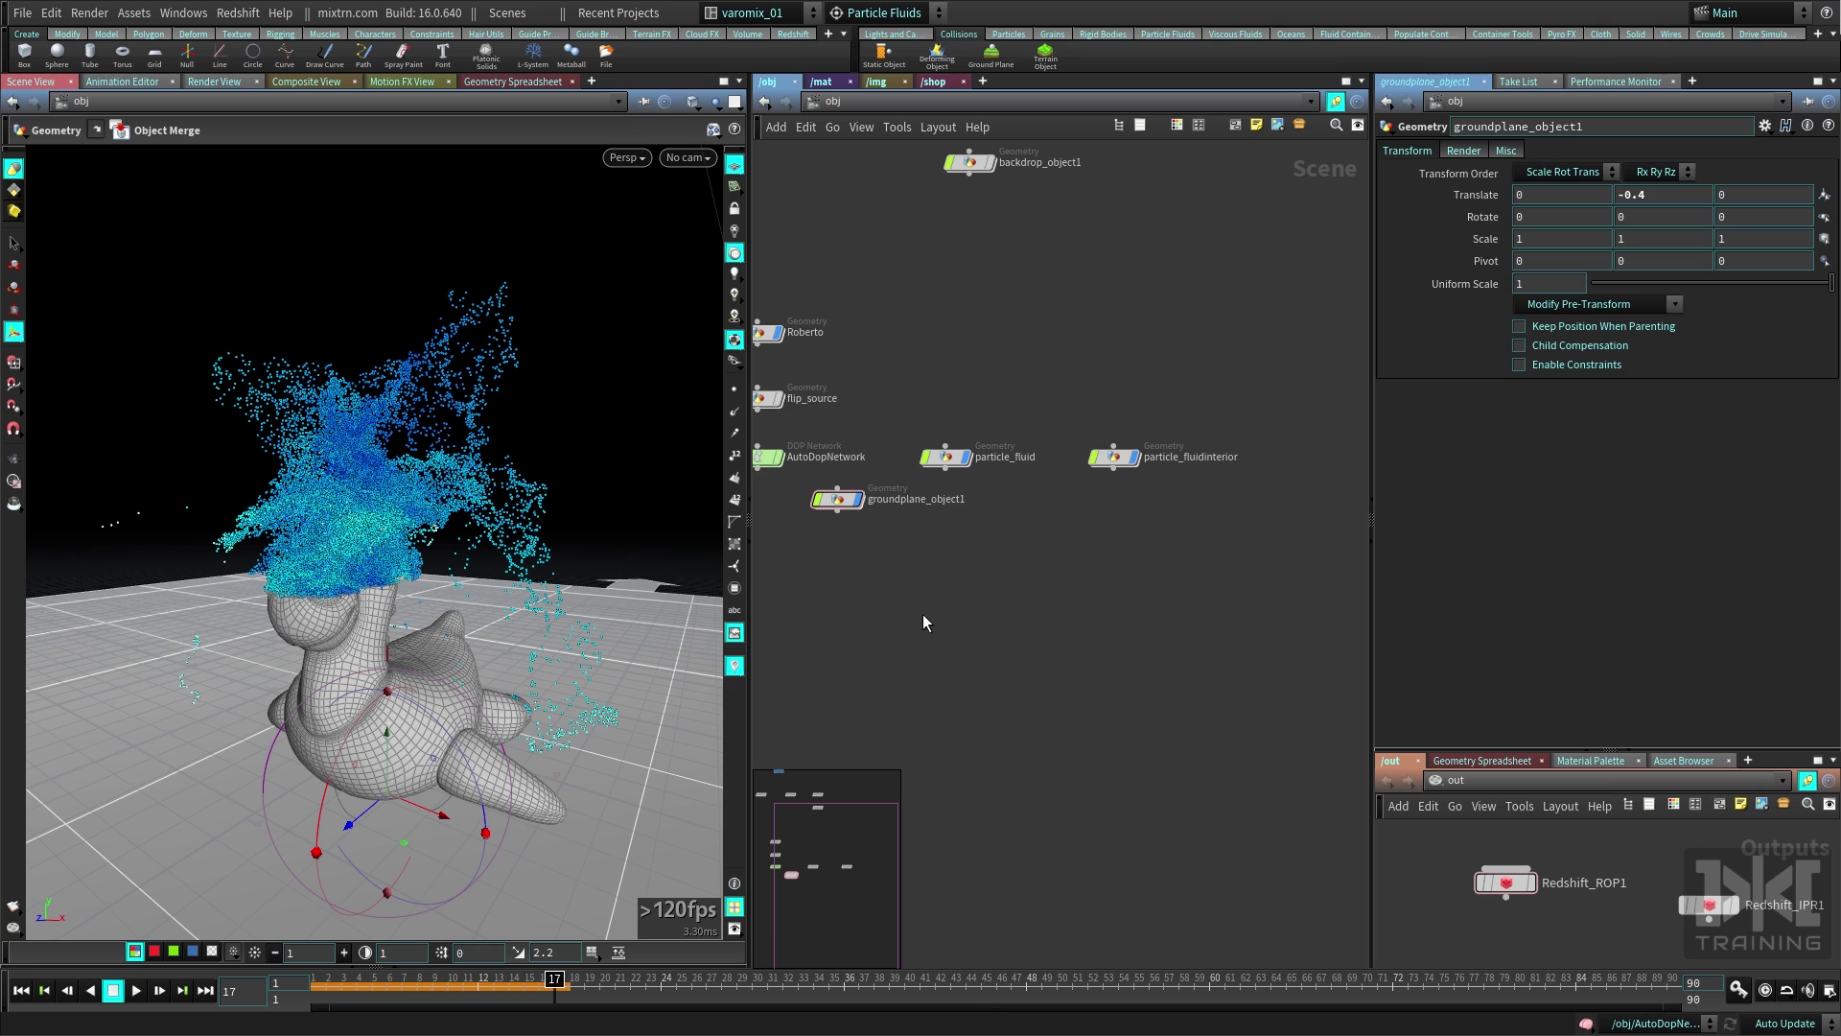
Hide groundplane_object1 in the viewport, then reopen AutoDopNetwork and lay out all its nodes.
{"action": "double_click", "coordinate": [837, 499]}
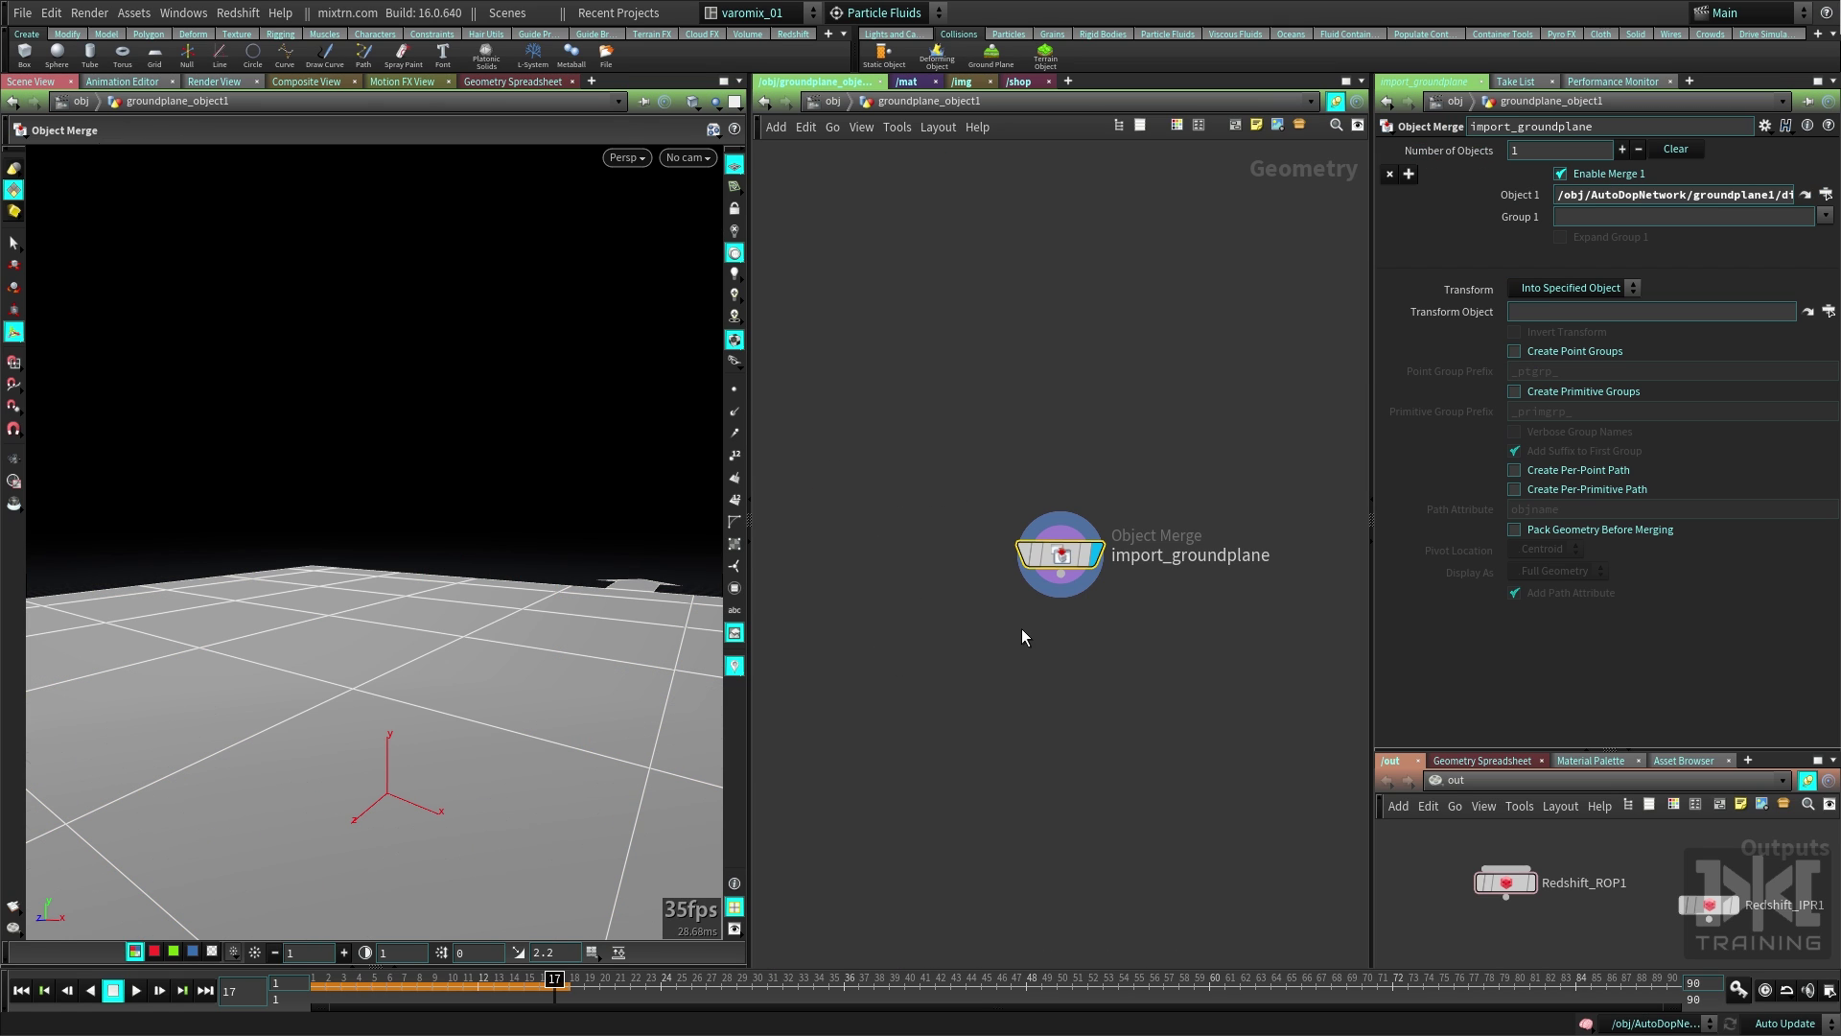
{"action": "key", "text": "u"}
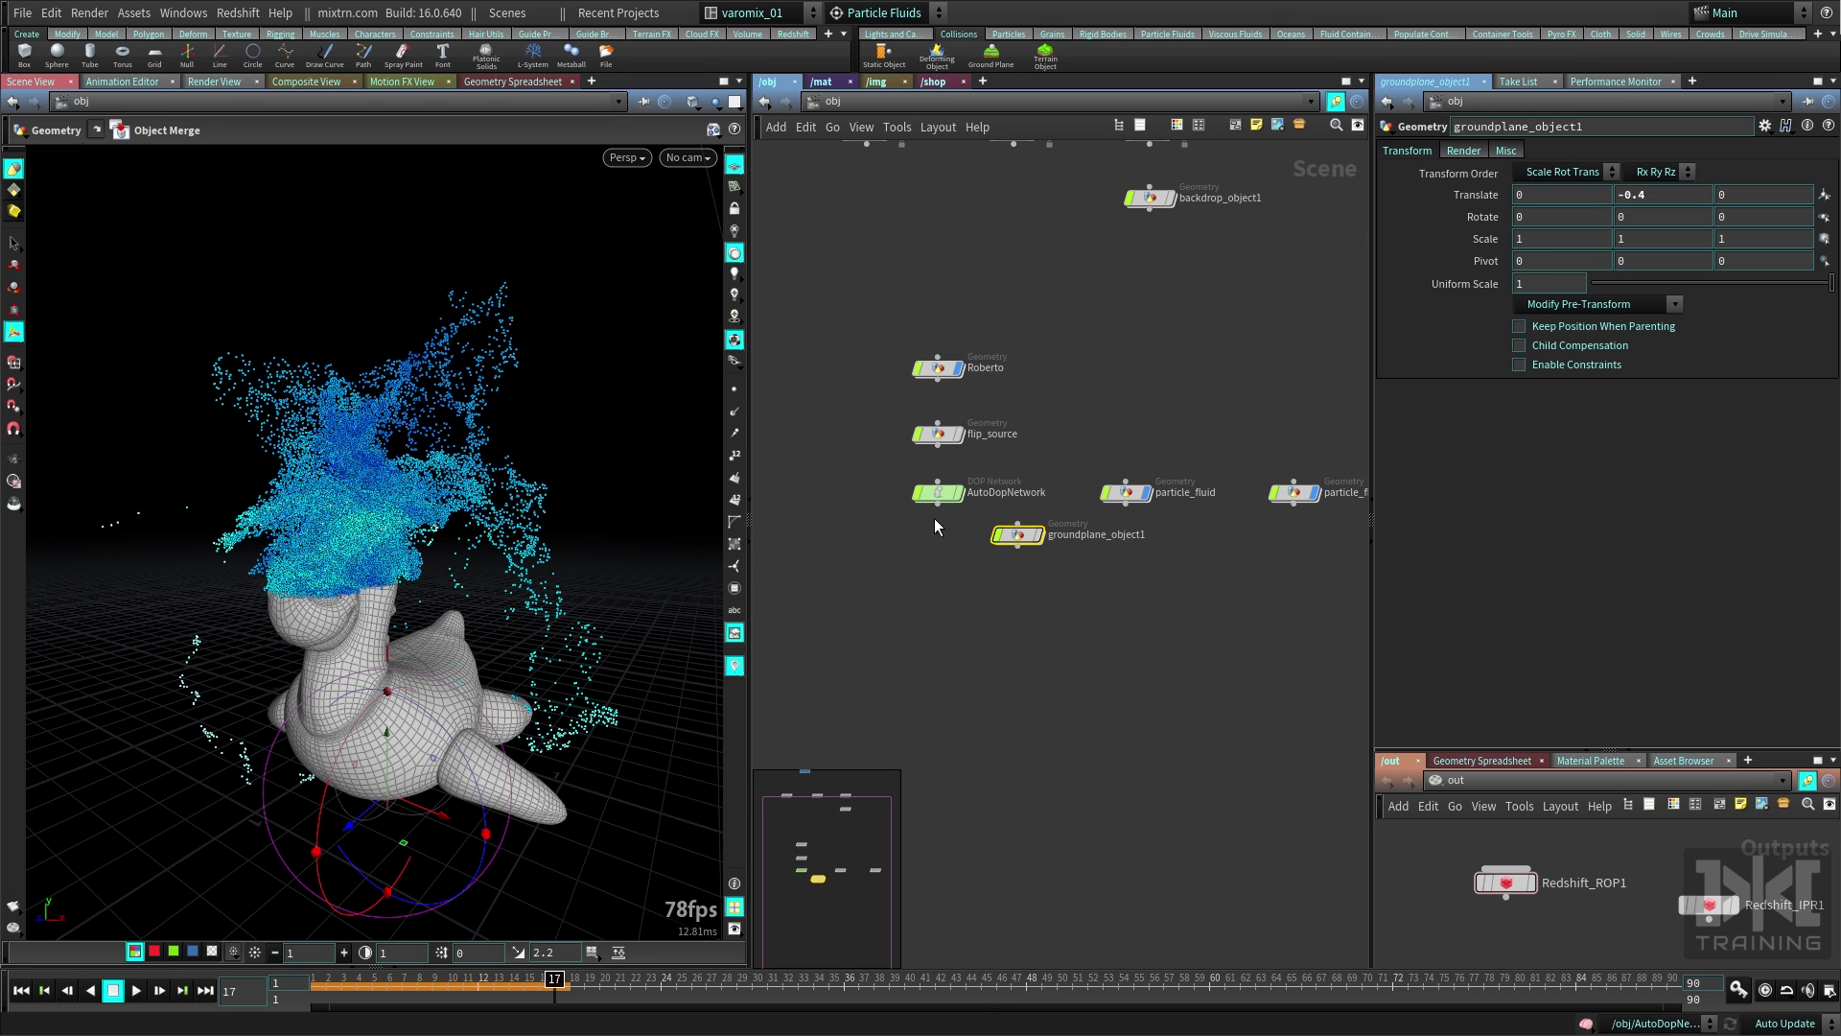
{"action": "double_click", "coordinate": [936, 493]}
{"action": "key", "text": "l"}
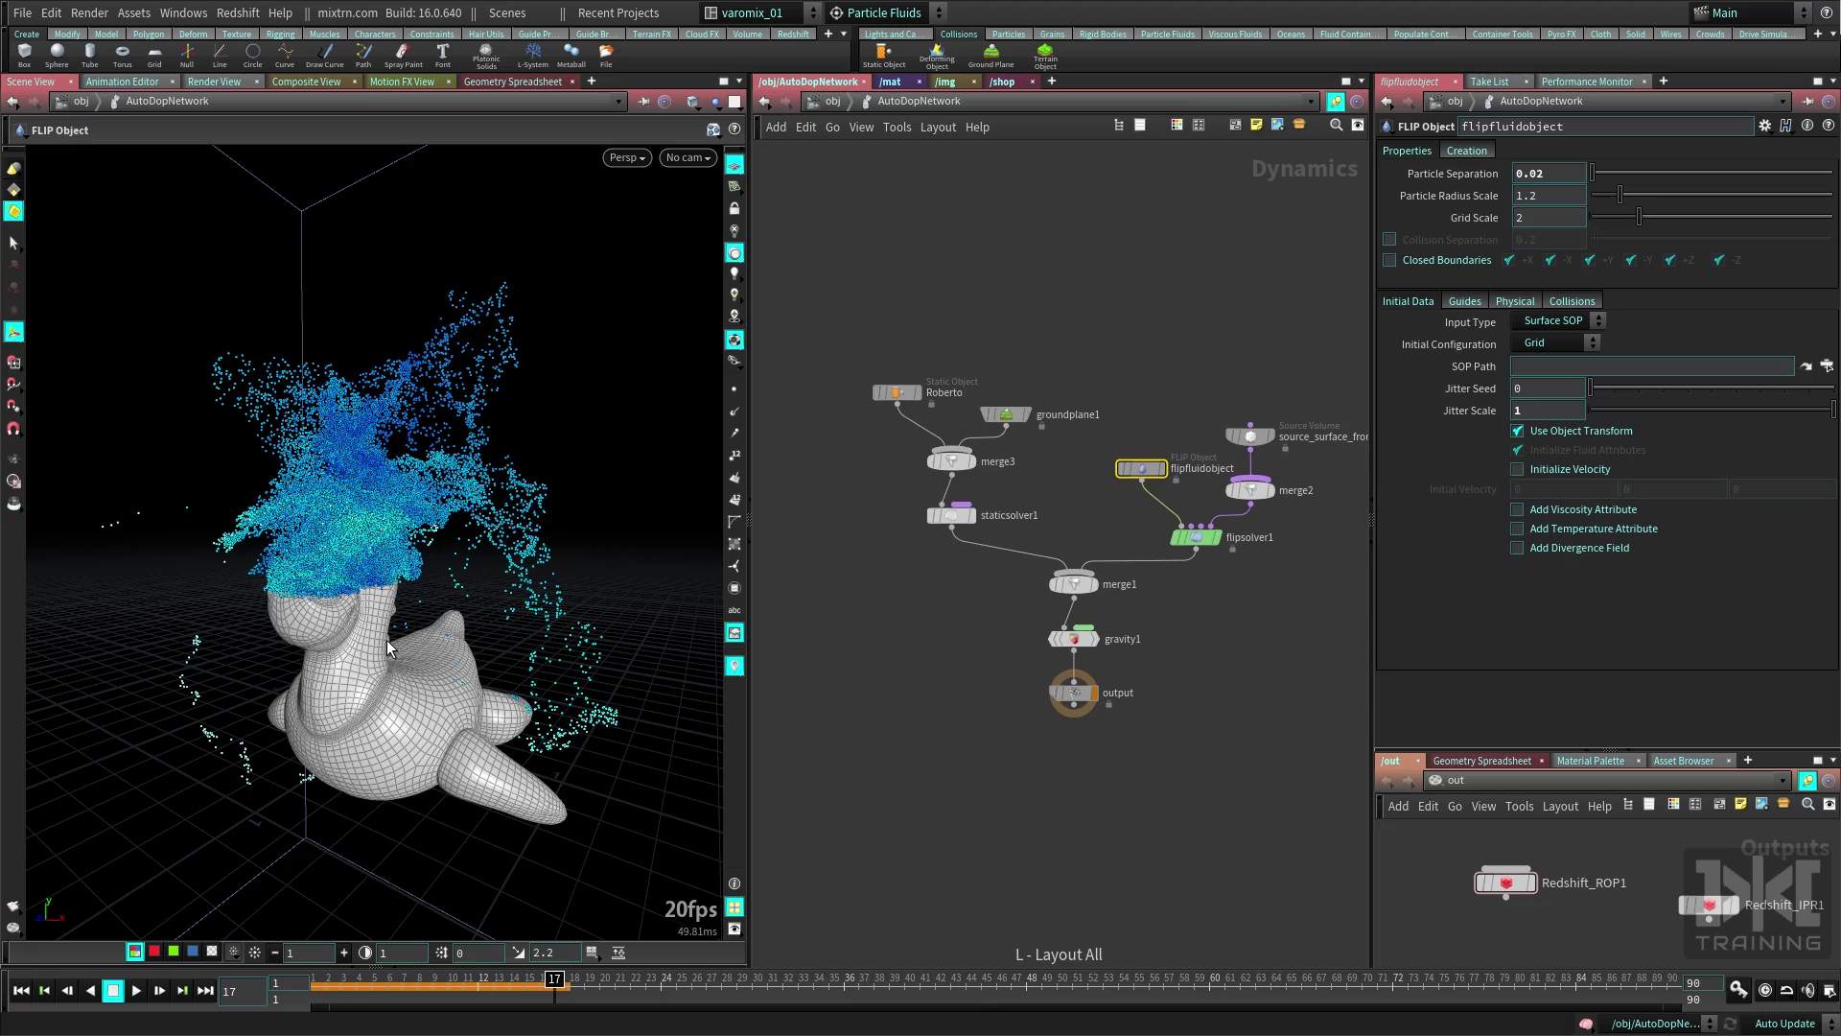
Examine the fluid particles pouring over the cut toy from several sides and distances.
{"action": "mouse_move", "coordinate": [331, 572]}
{"action": "left_mouse_down", "text": "alt"}
{"action": "mouse_move", "coordinate": [398, 548]}
{"action": "mouse_move", "coordinate": [347, 572]}
{"action": "left_mouse_up", "text": "alt"}
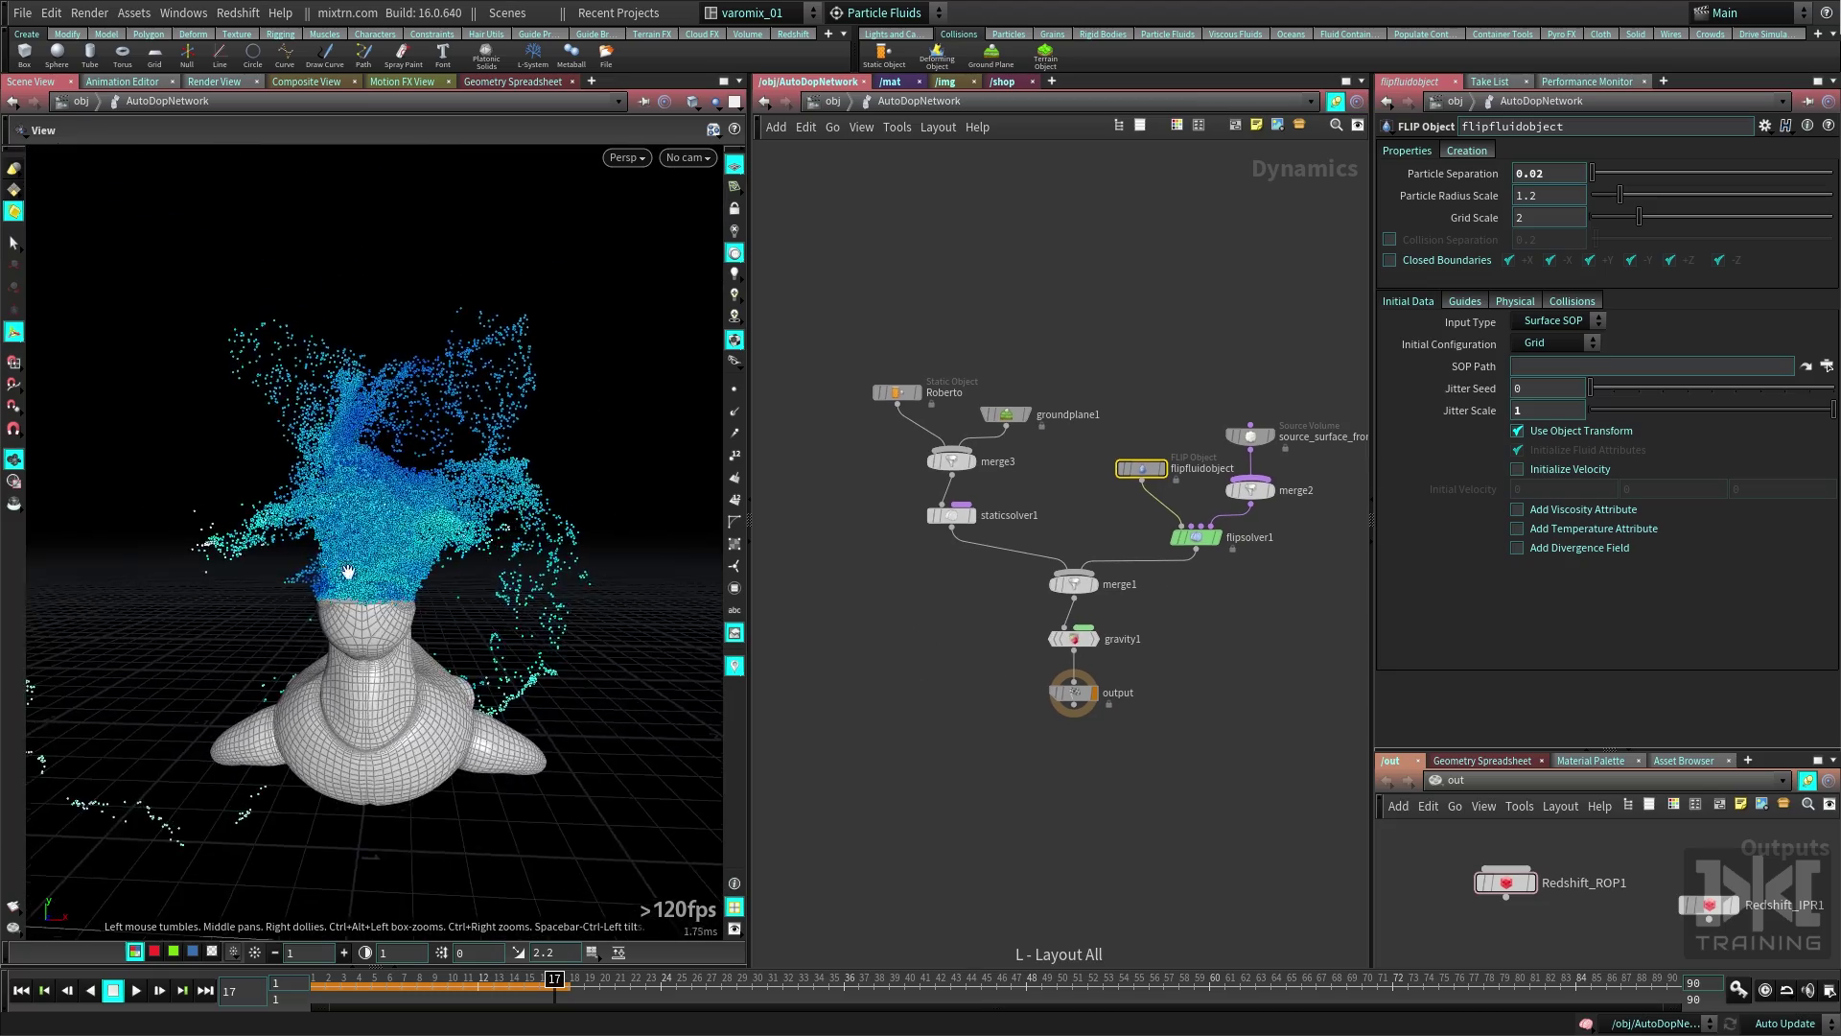
{"action": "right_click_drag", "start_coordinate": [347, 572], "coordinate": [464, 636], "text": "alt"}
{"action": "left_click_drag", "start_coordinate": [464, 635], "coordinate": [480, 676]}
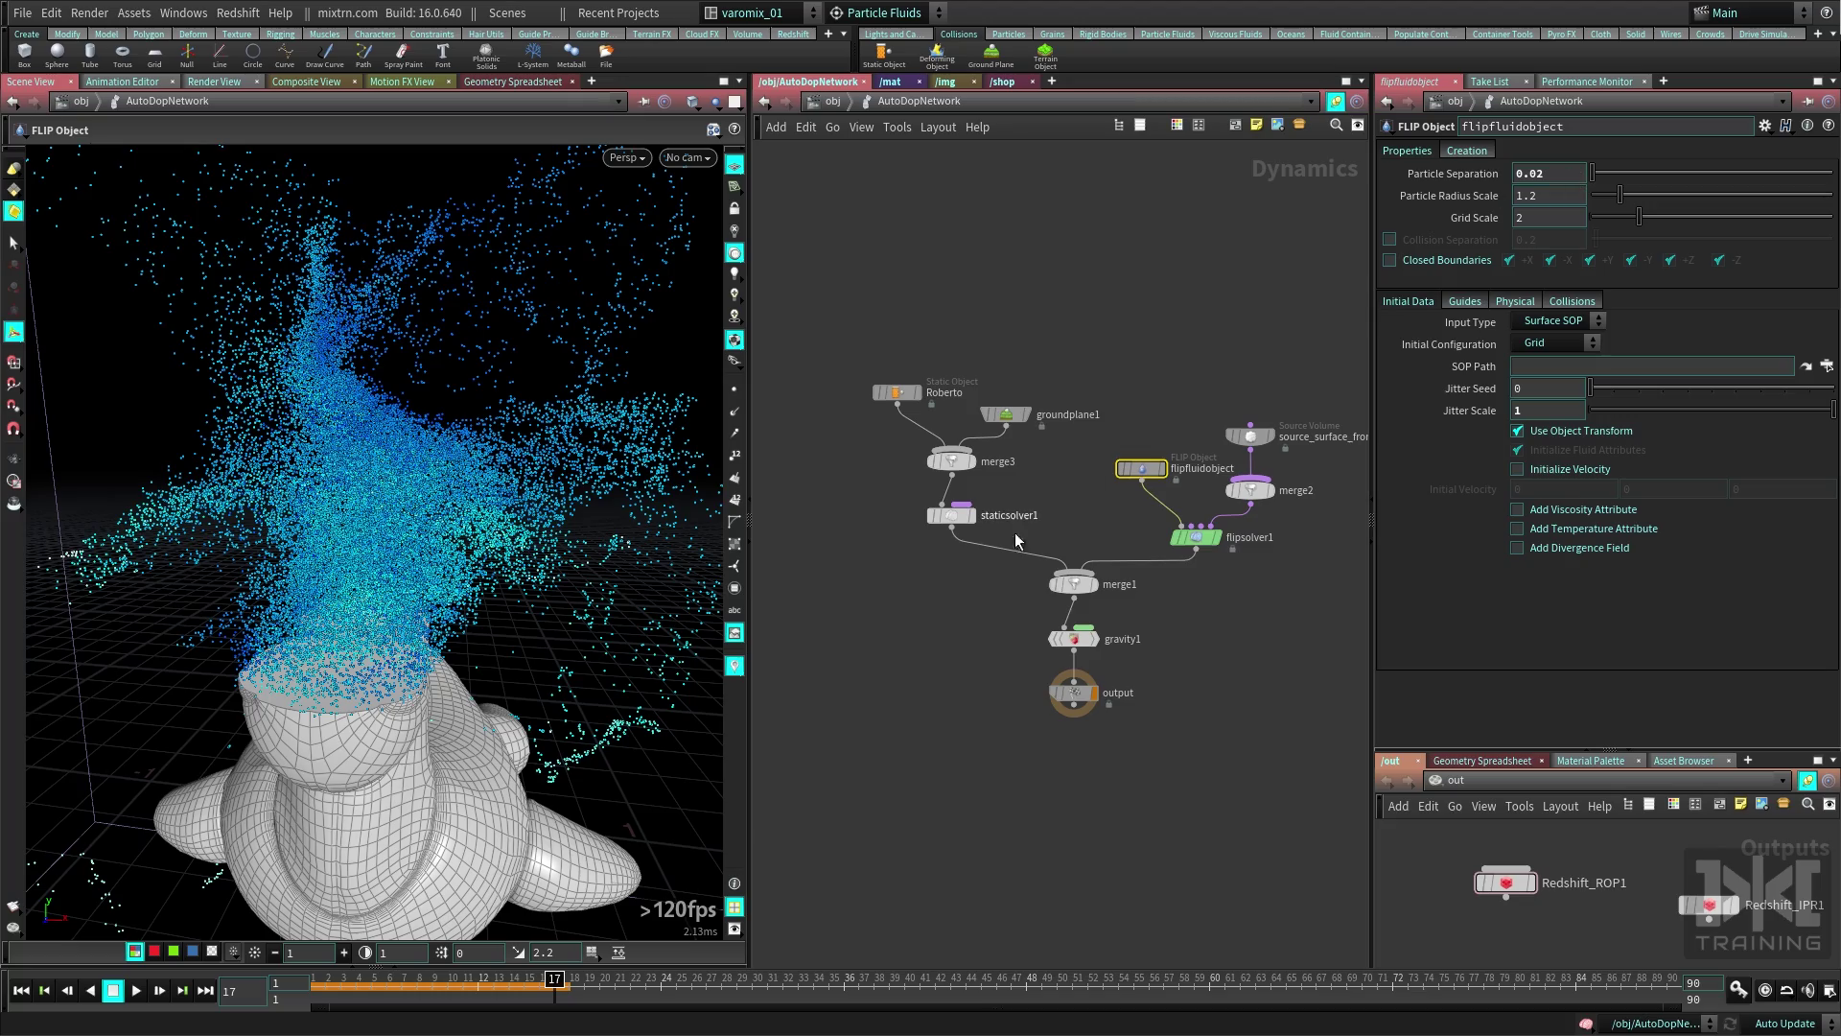
{"action": "right_click_drag", "start_coordinate": [480, 619], "coordinate": [271, 606], "text": "alt"}
{"action": "mouse_move", "coordinate": [271, 606]}
{"action": "left_mouse_down", "text": "alt"}
{"action": "mouse_move", "coordinate": [449, 597]}
{"action": "mouse_move", "coordinate": [255, 618]}
{"action": "left_mouse_up", "text": "alt"}
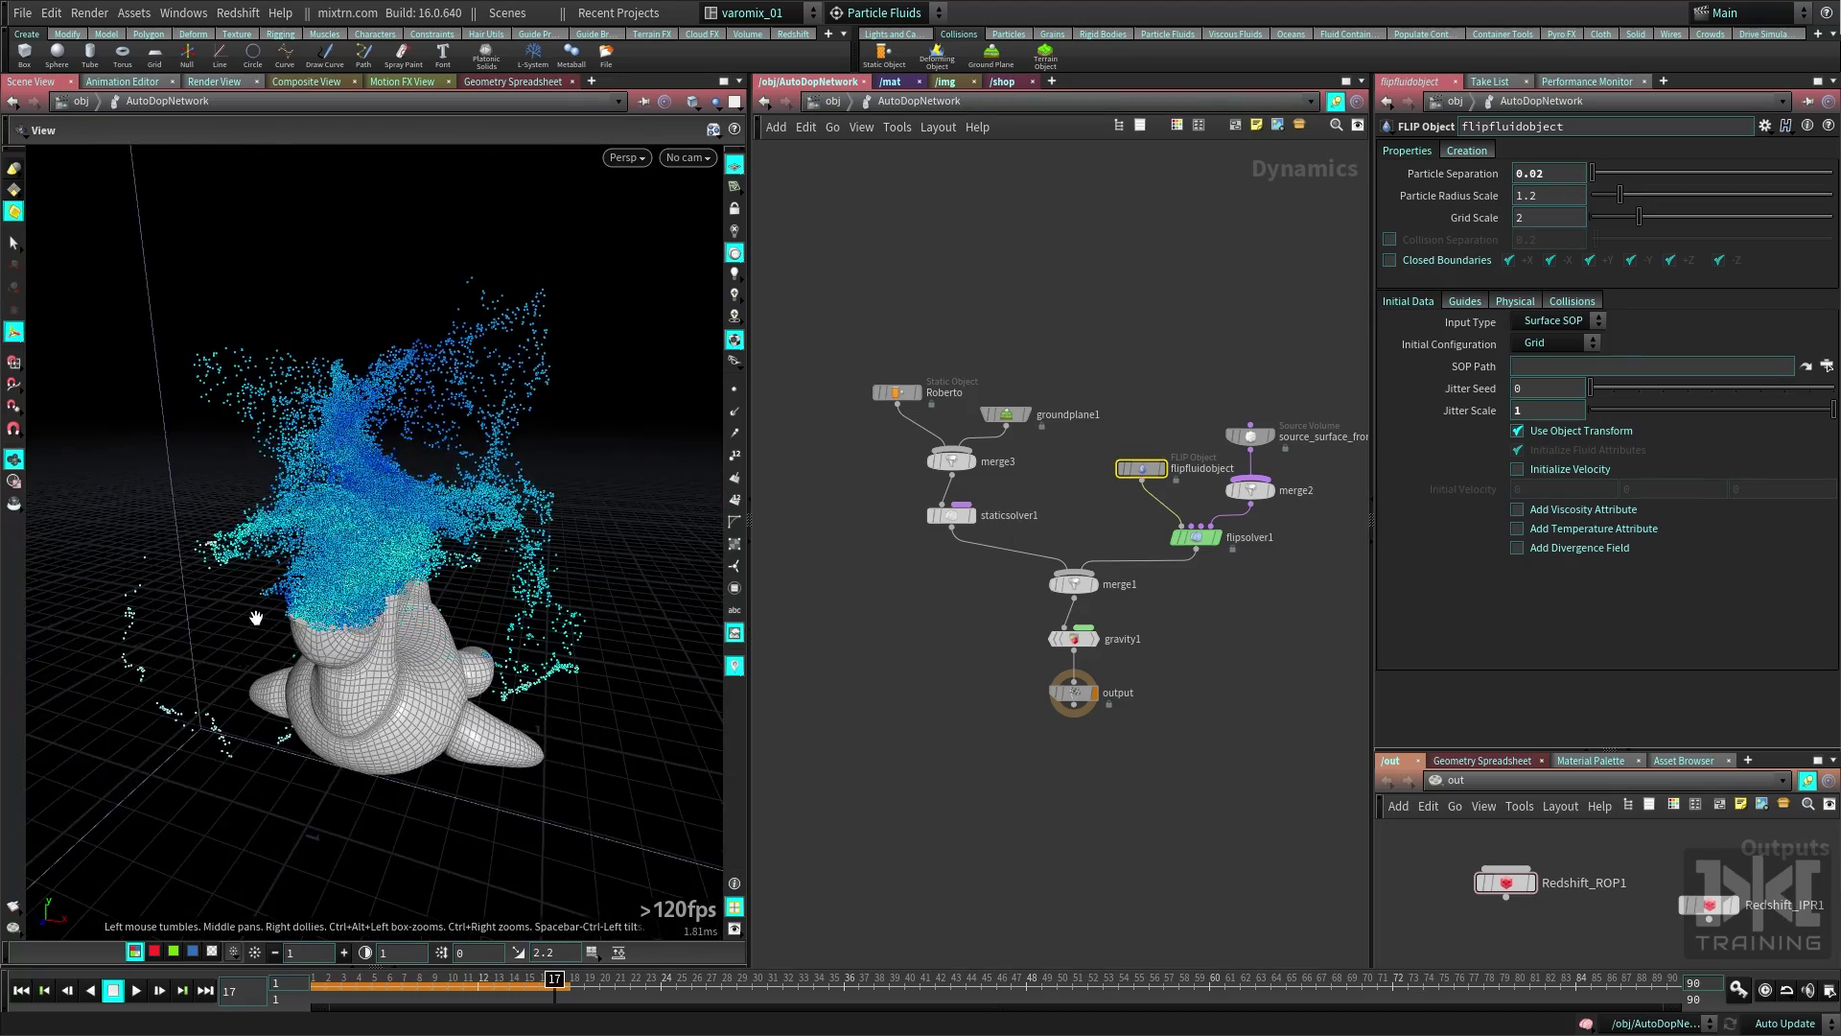
{"action": "right_click_drag", "start_coordinate": [255, 619], "coordinate": [392, 622], "text": "alt"}
{"action": "left_click_drag", "start_coordinate": [392, 621], "coordinate": [398, 615], "text": "alt"}
{"action": "left_click", "coordinate": [915, 629]}
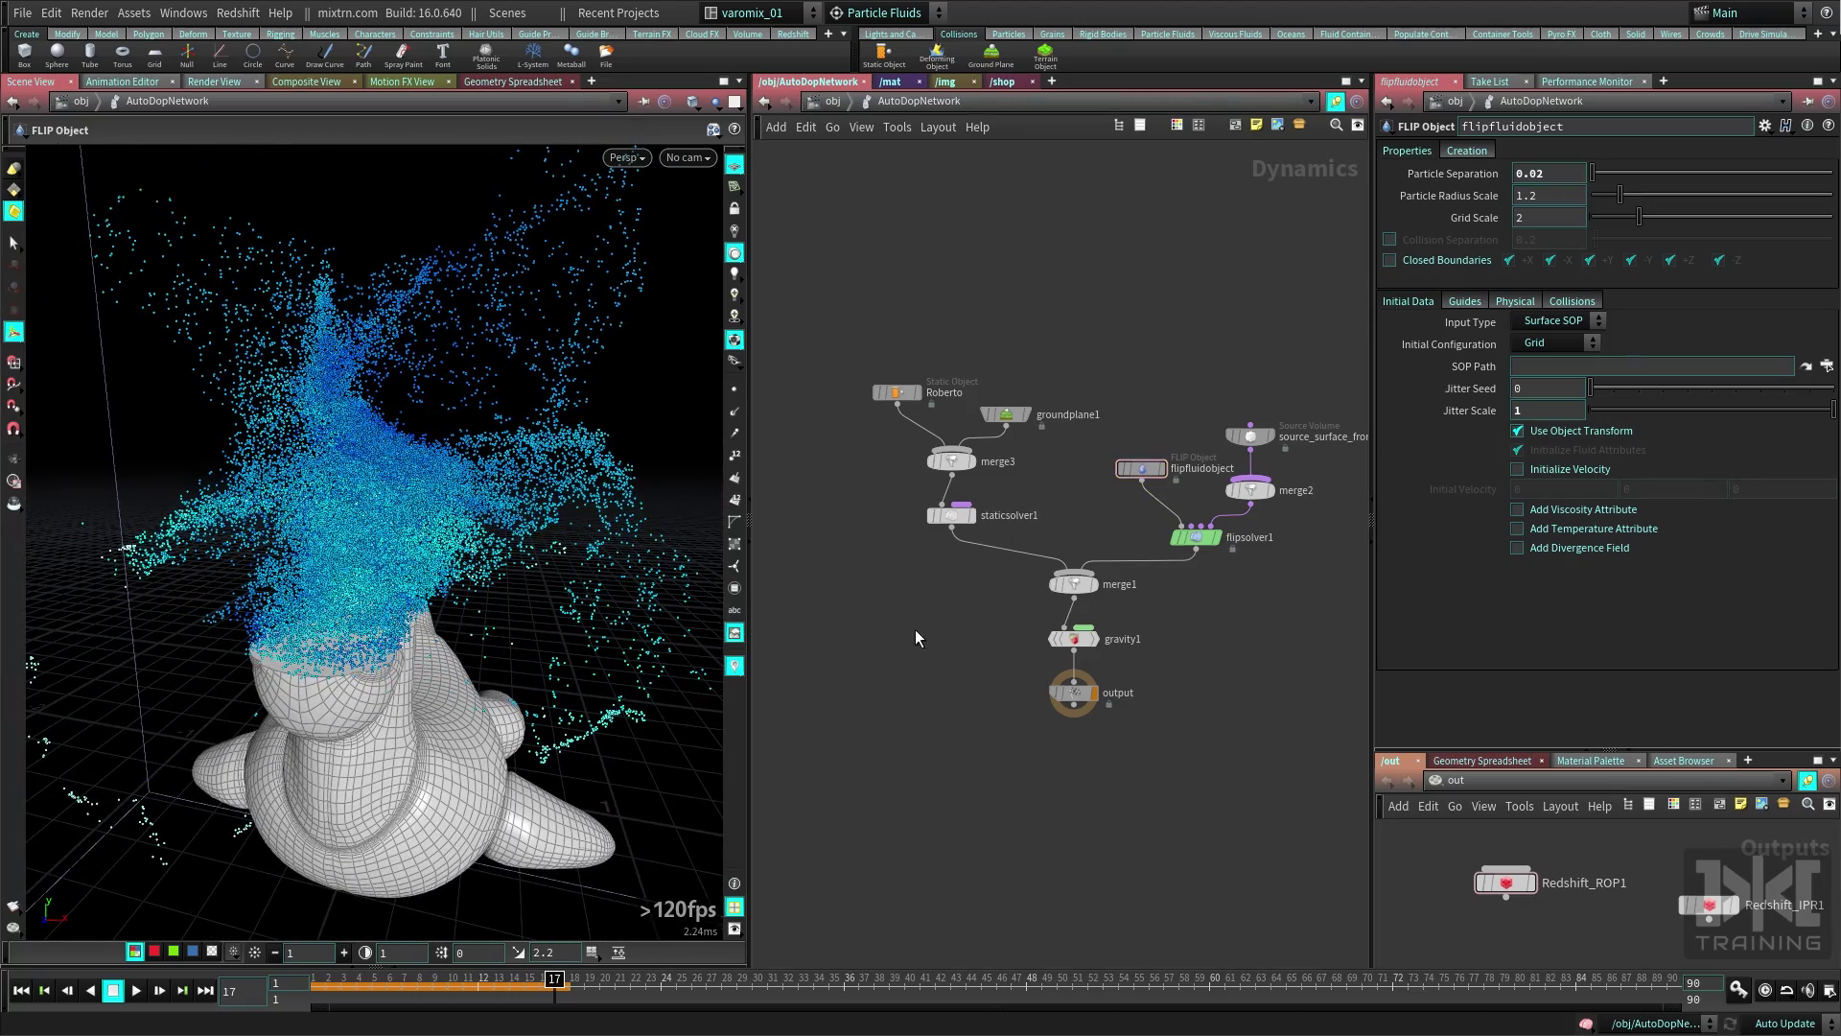
Align groundplane_object1 beneath AutoDopNetwork at the object level, then open the particle_fluid network.
{"action": "key", "text": "u"}
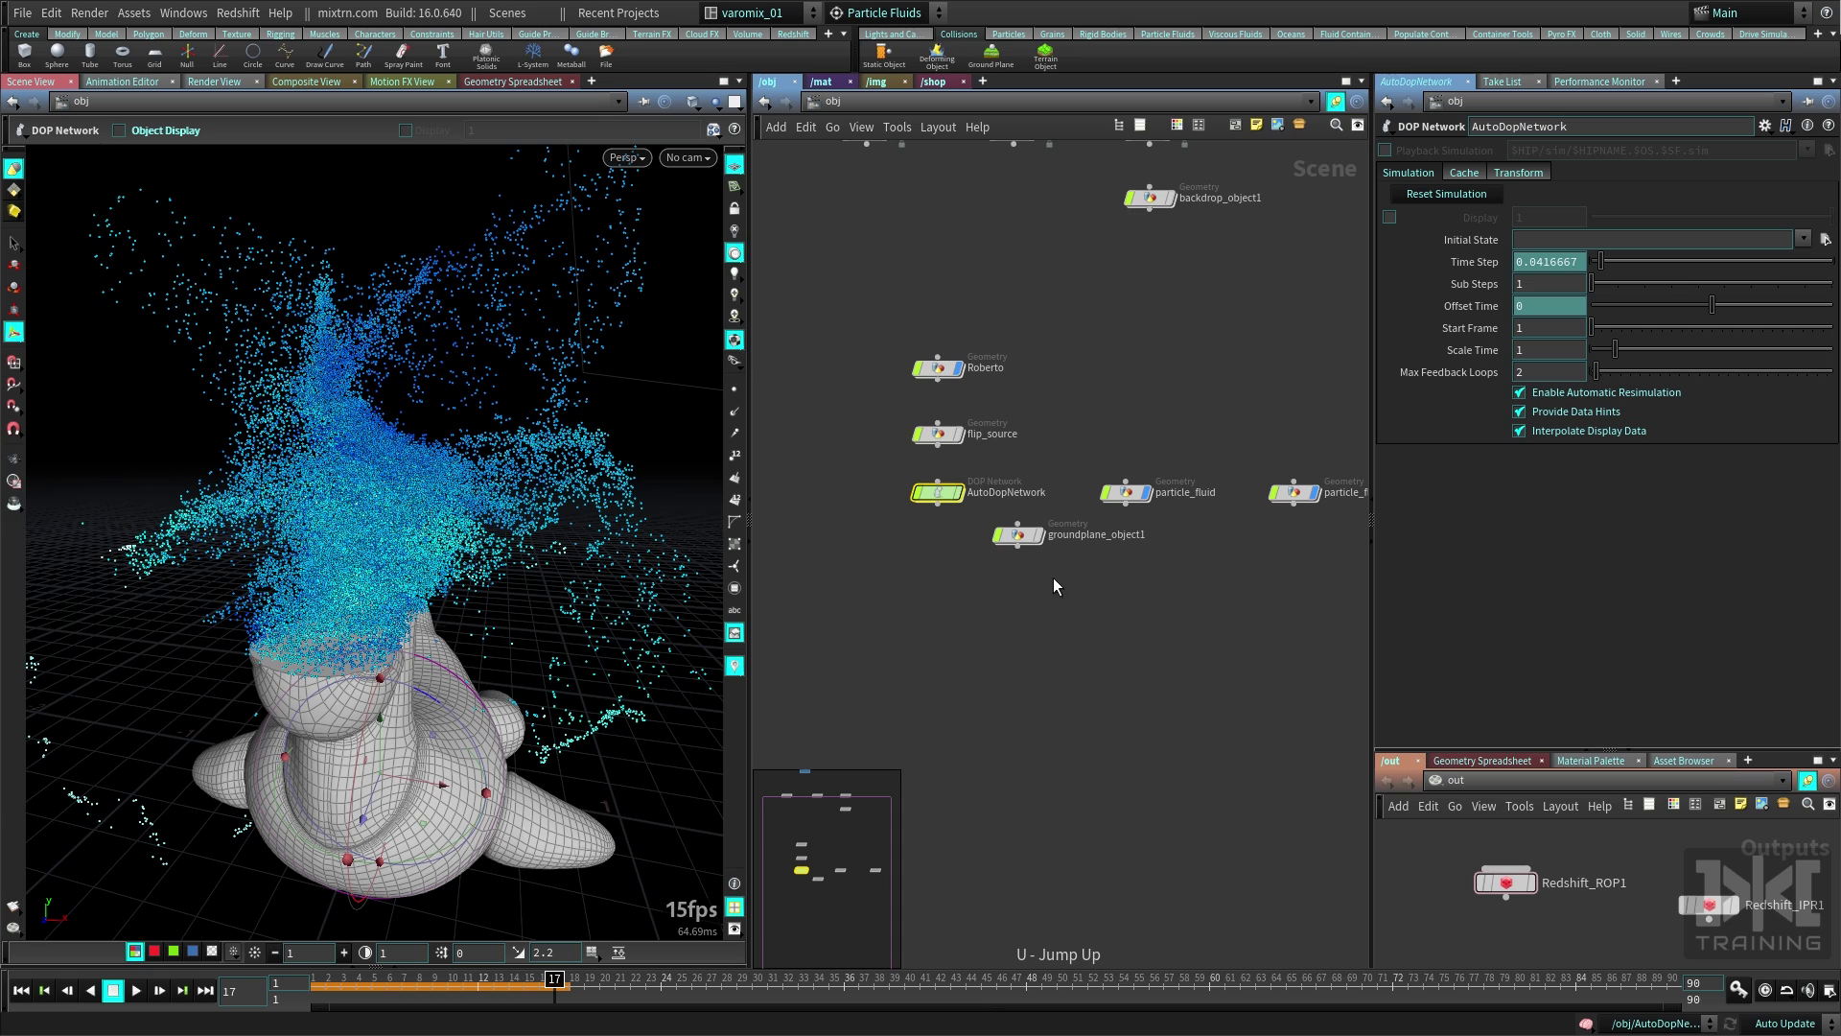
{"action": "left_click_drag", "start_coordinate": [1031, 538], "coordinate": [951, 544]}
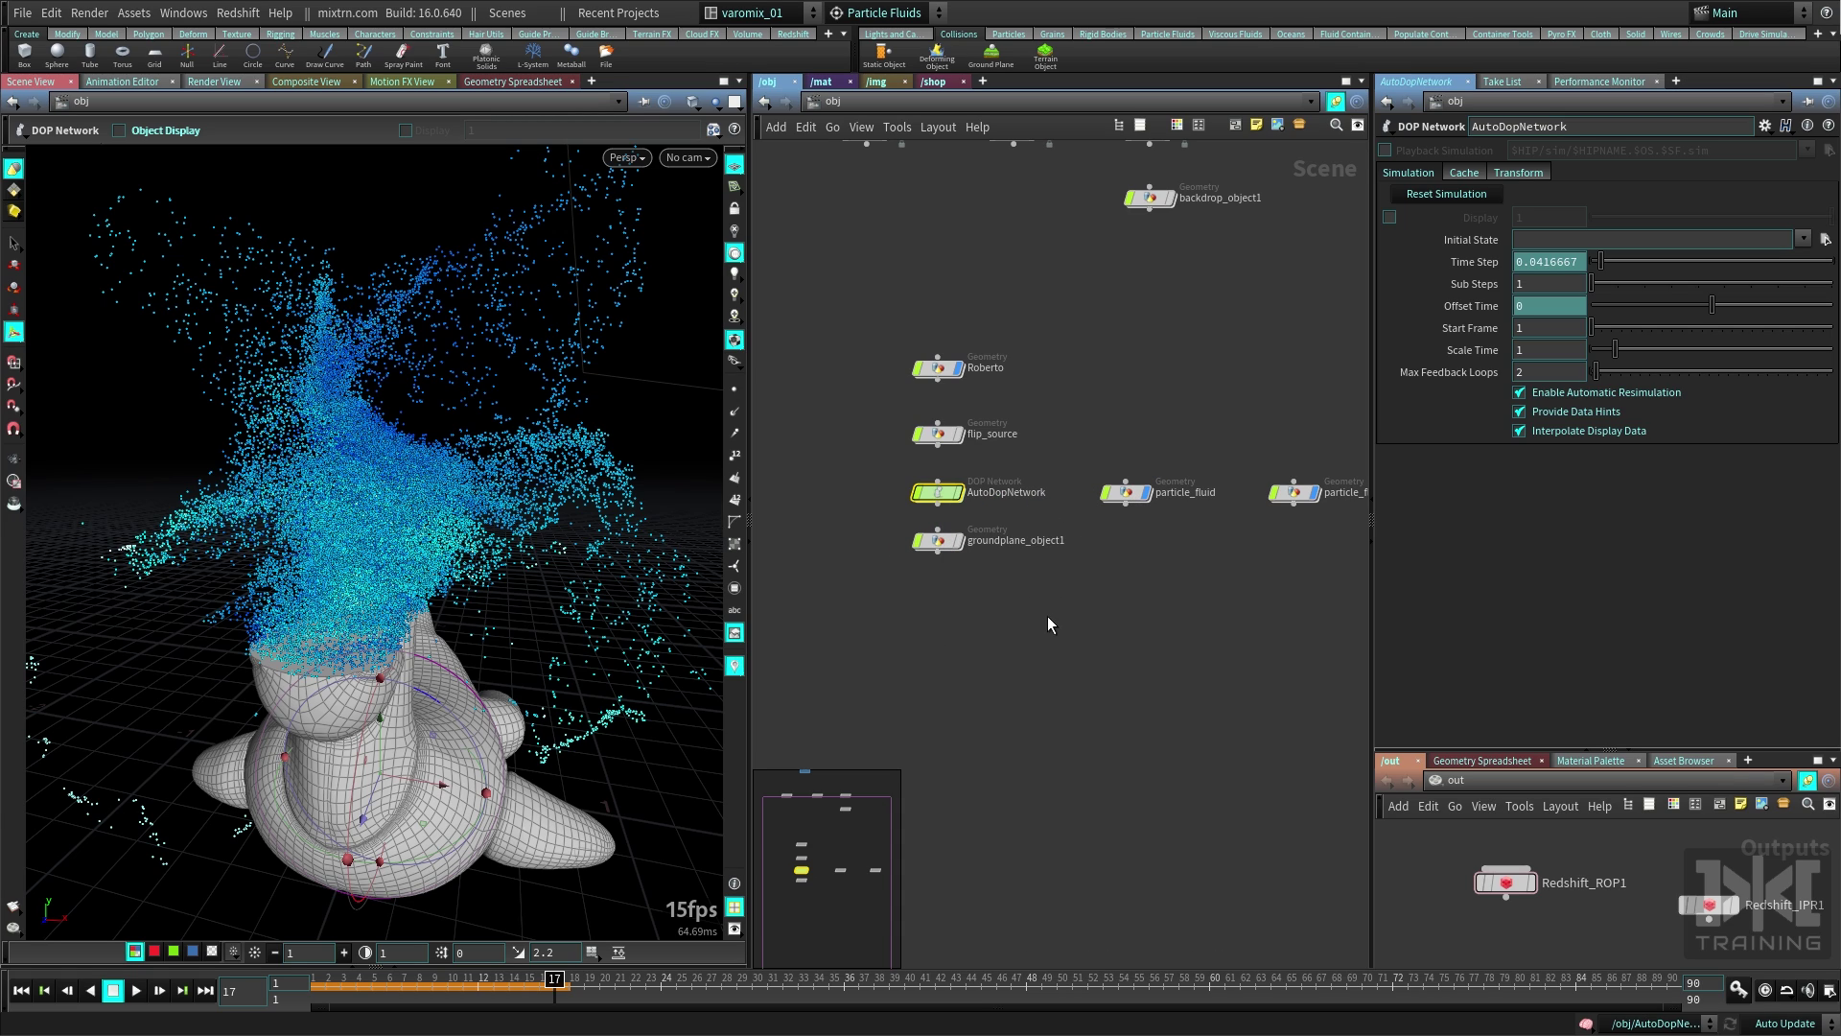
{"action": "middle_click_drag", "start_coordinate": [1157, 567], "coordinate": [1117, 547]}
{"action": "scroll", "coordinate": [1117, 547], "scroll_direction": "up", "scroll_amount": 1}
{"action": "left_click_drag", "start_coordinate": [1072, 460], "coordinate": [1059, 514]}
{"action": "double_click", "coordinate": [1059, 514]}
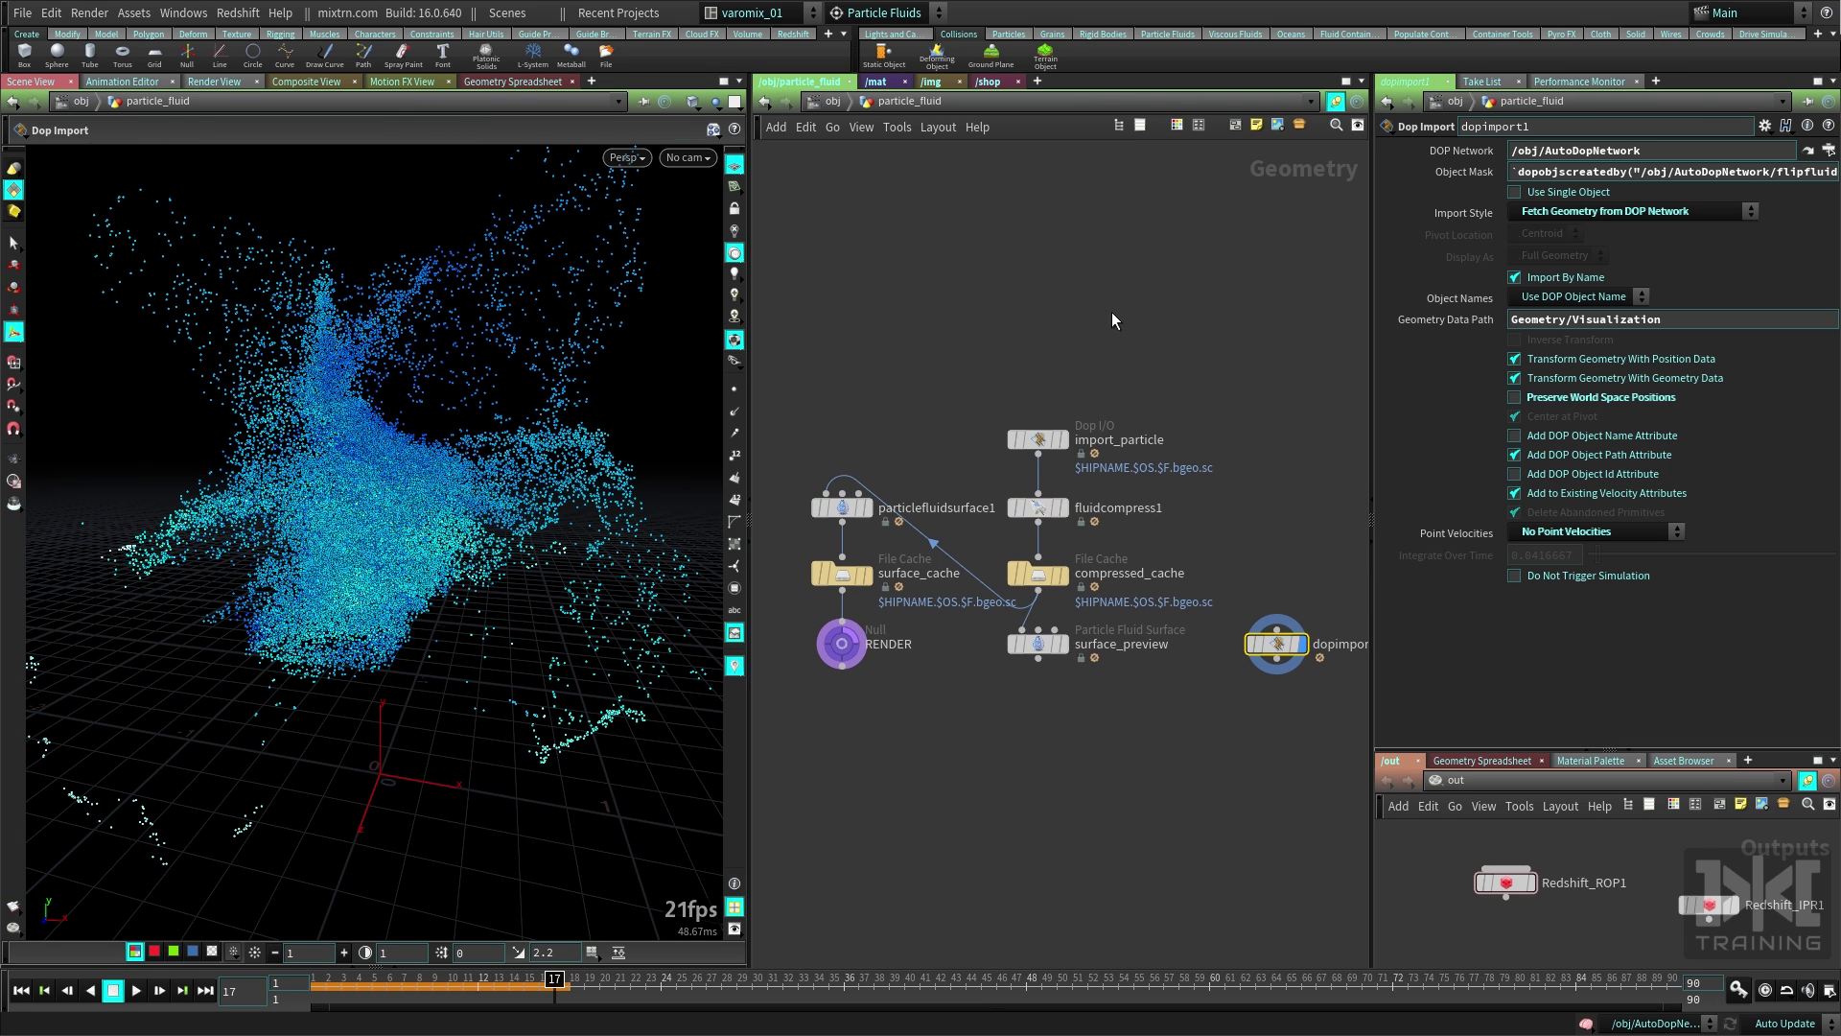
Review the particle import and caching chain in particle_fluid and display surface_preview in the viewport.
{"action": "left_click_drag", "start_coordinate": [1118, 185], "coordinate": [1000, 781]}
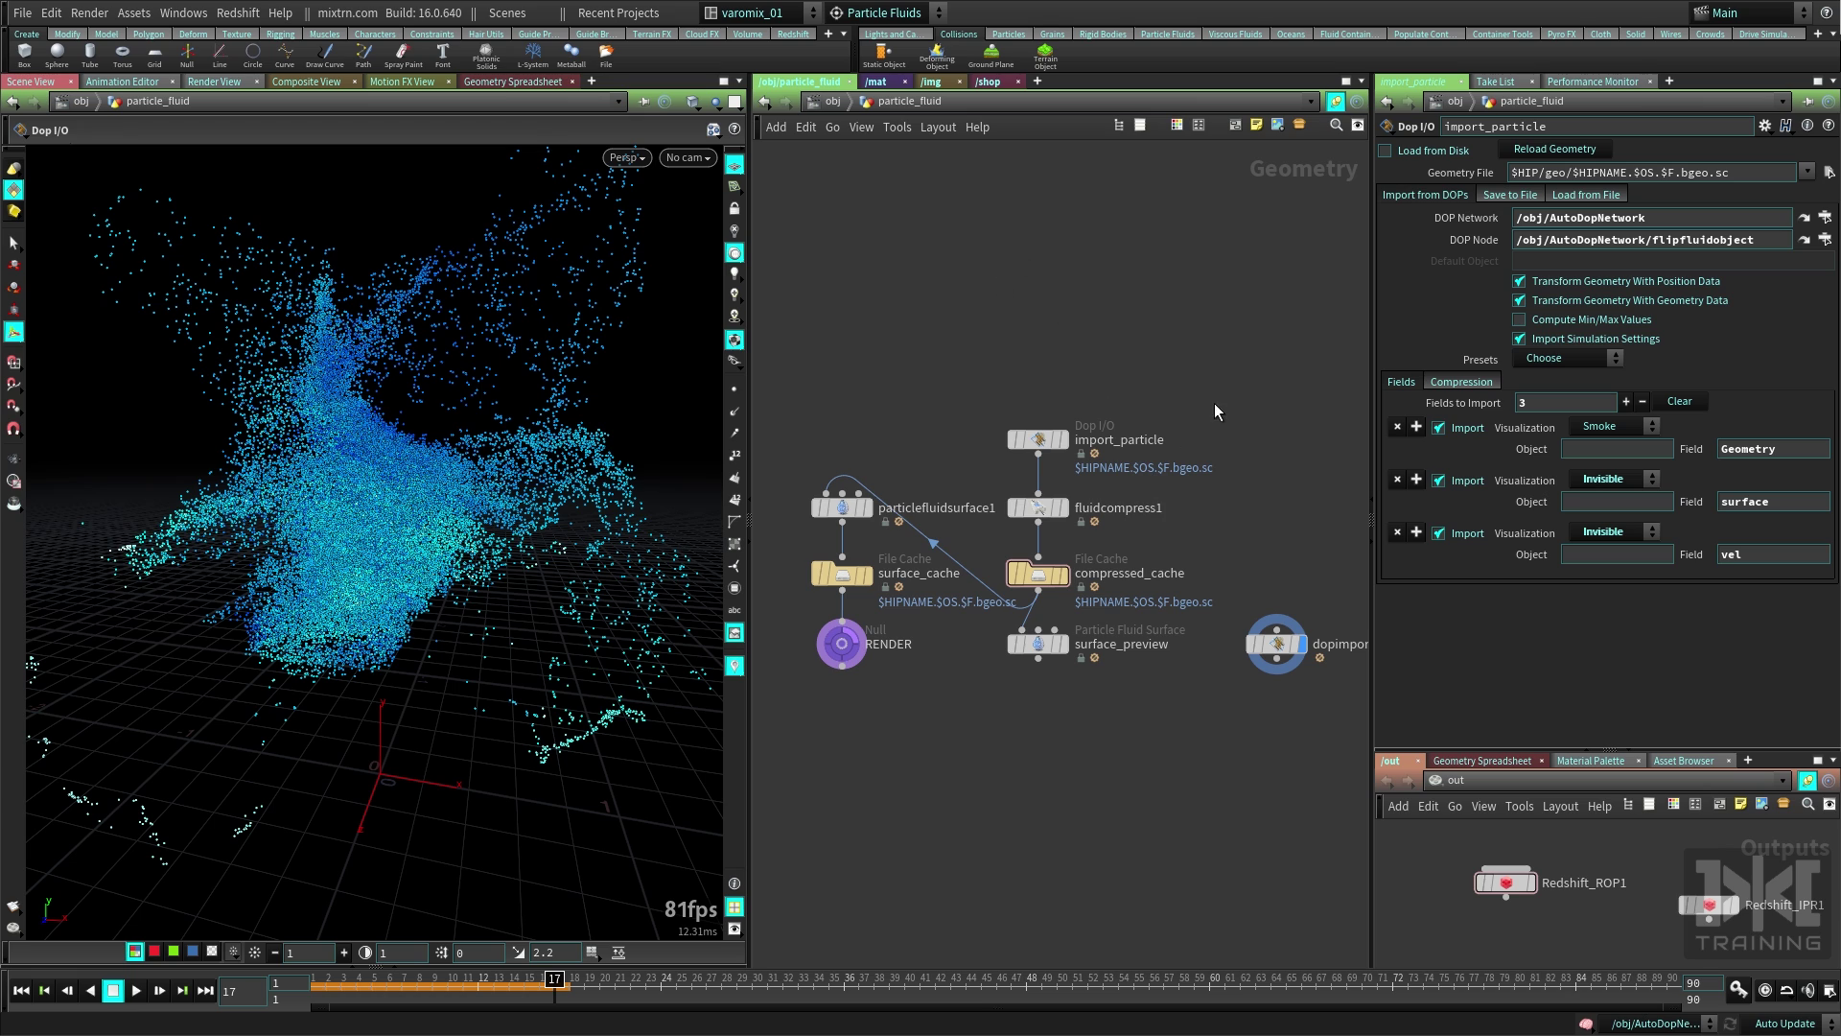
{"action": "left_click_drag", "start_coordinate": [1059, 249], "coordinate": [967, 642]}
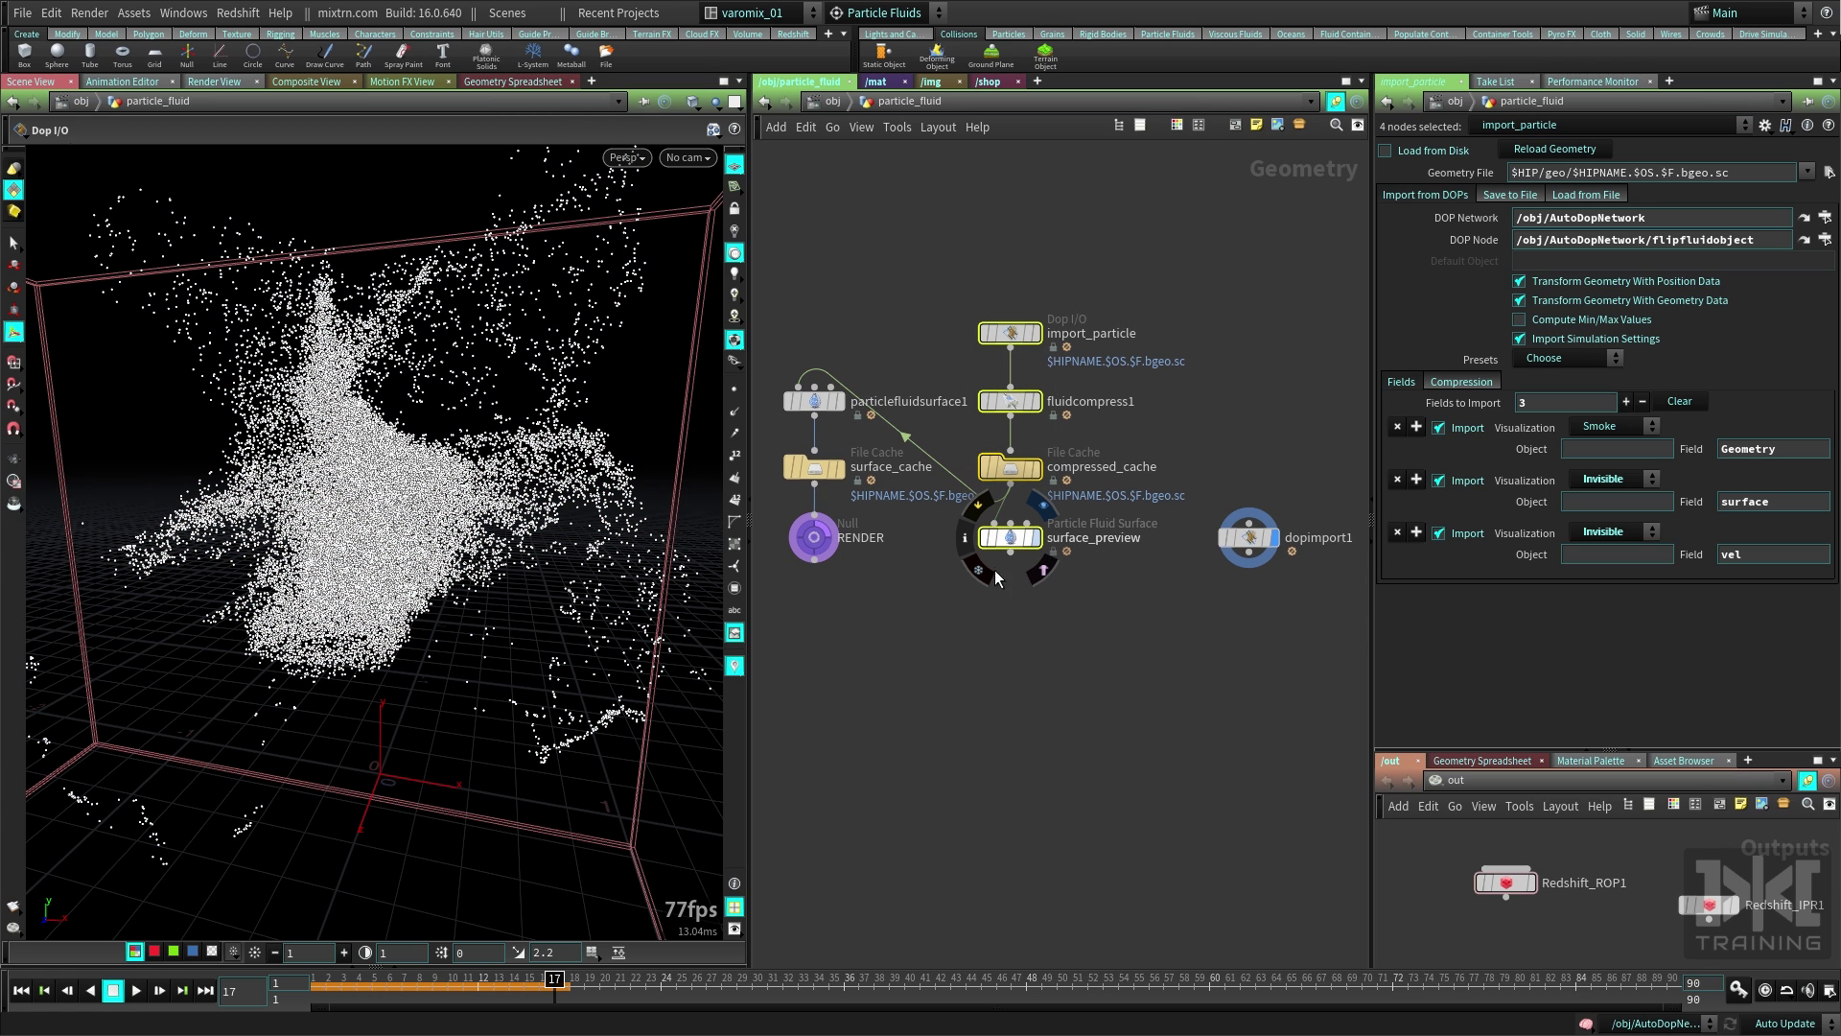
{"action": "left_click", "coordinate": [1044, 571]}
{"action": "left_click", "coordinate": [1003, 526]}
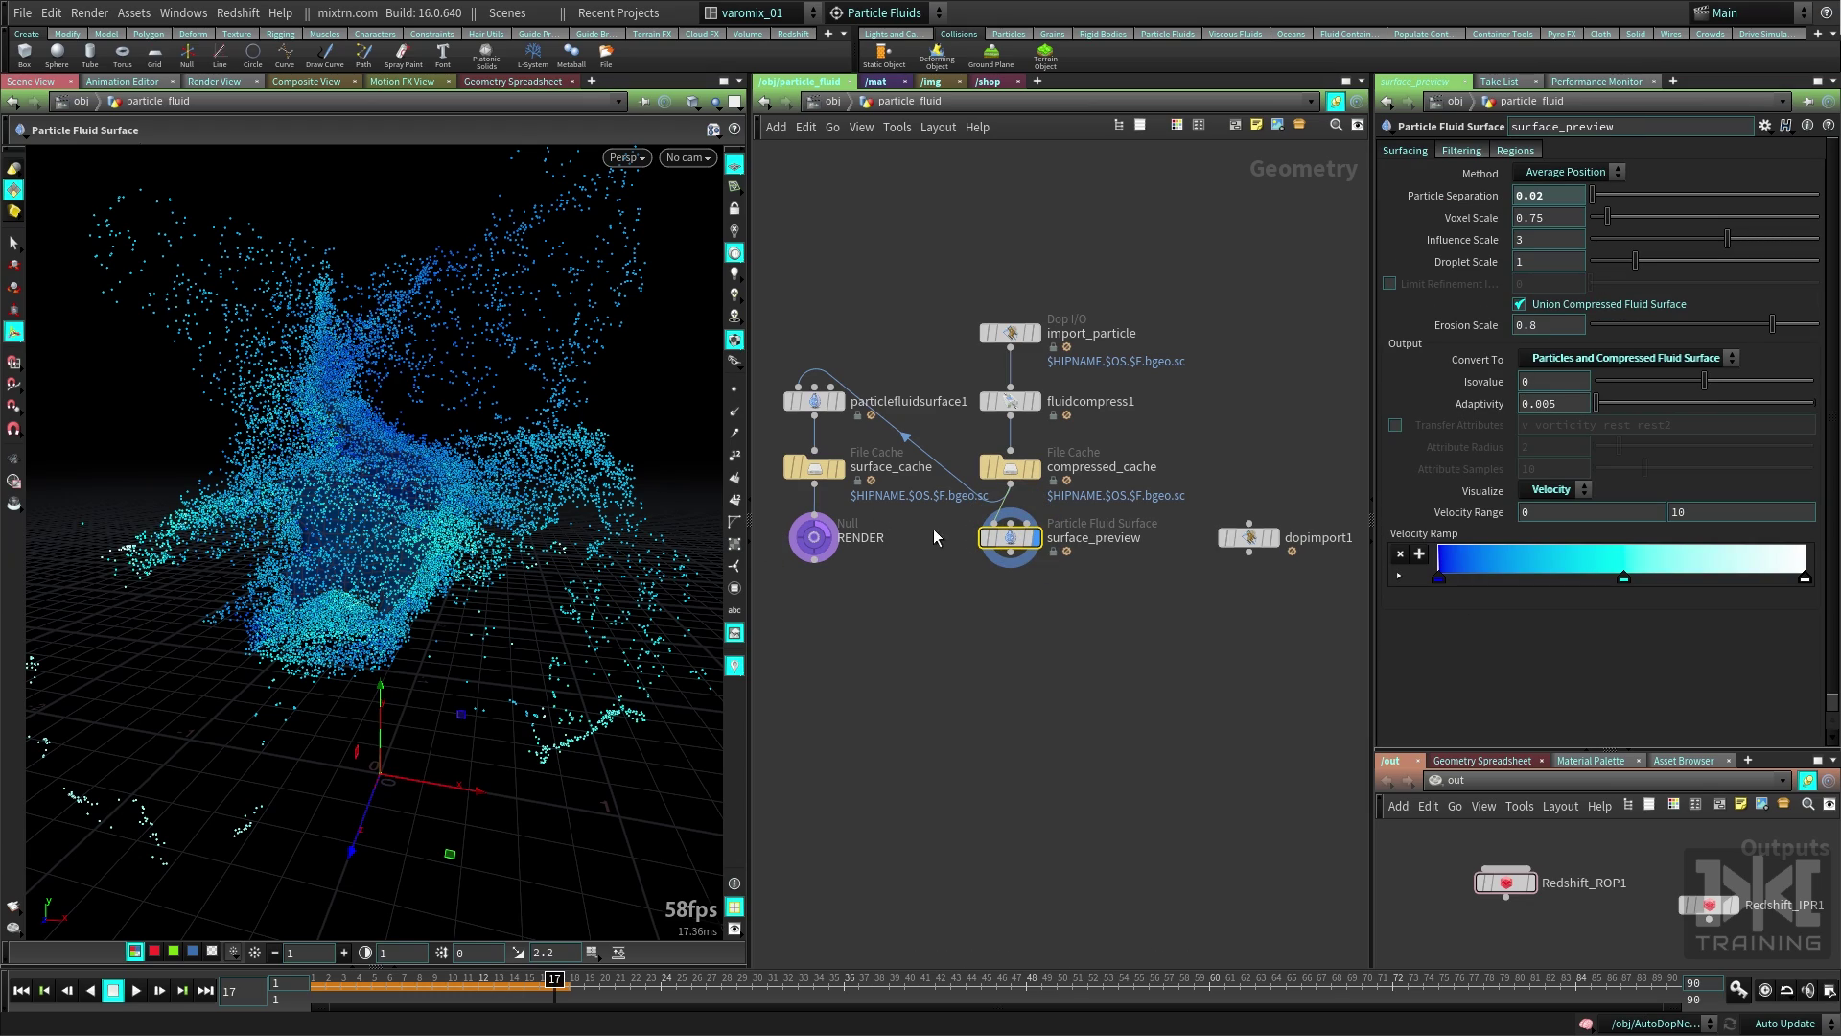
{"action": "left_click_drag", "start_coordinate": [518, 599], "coordinate": [520, 470], "text": "alt"}
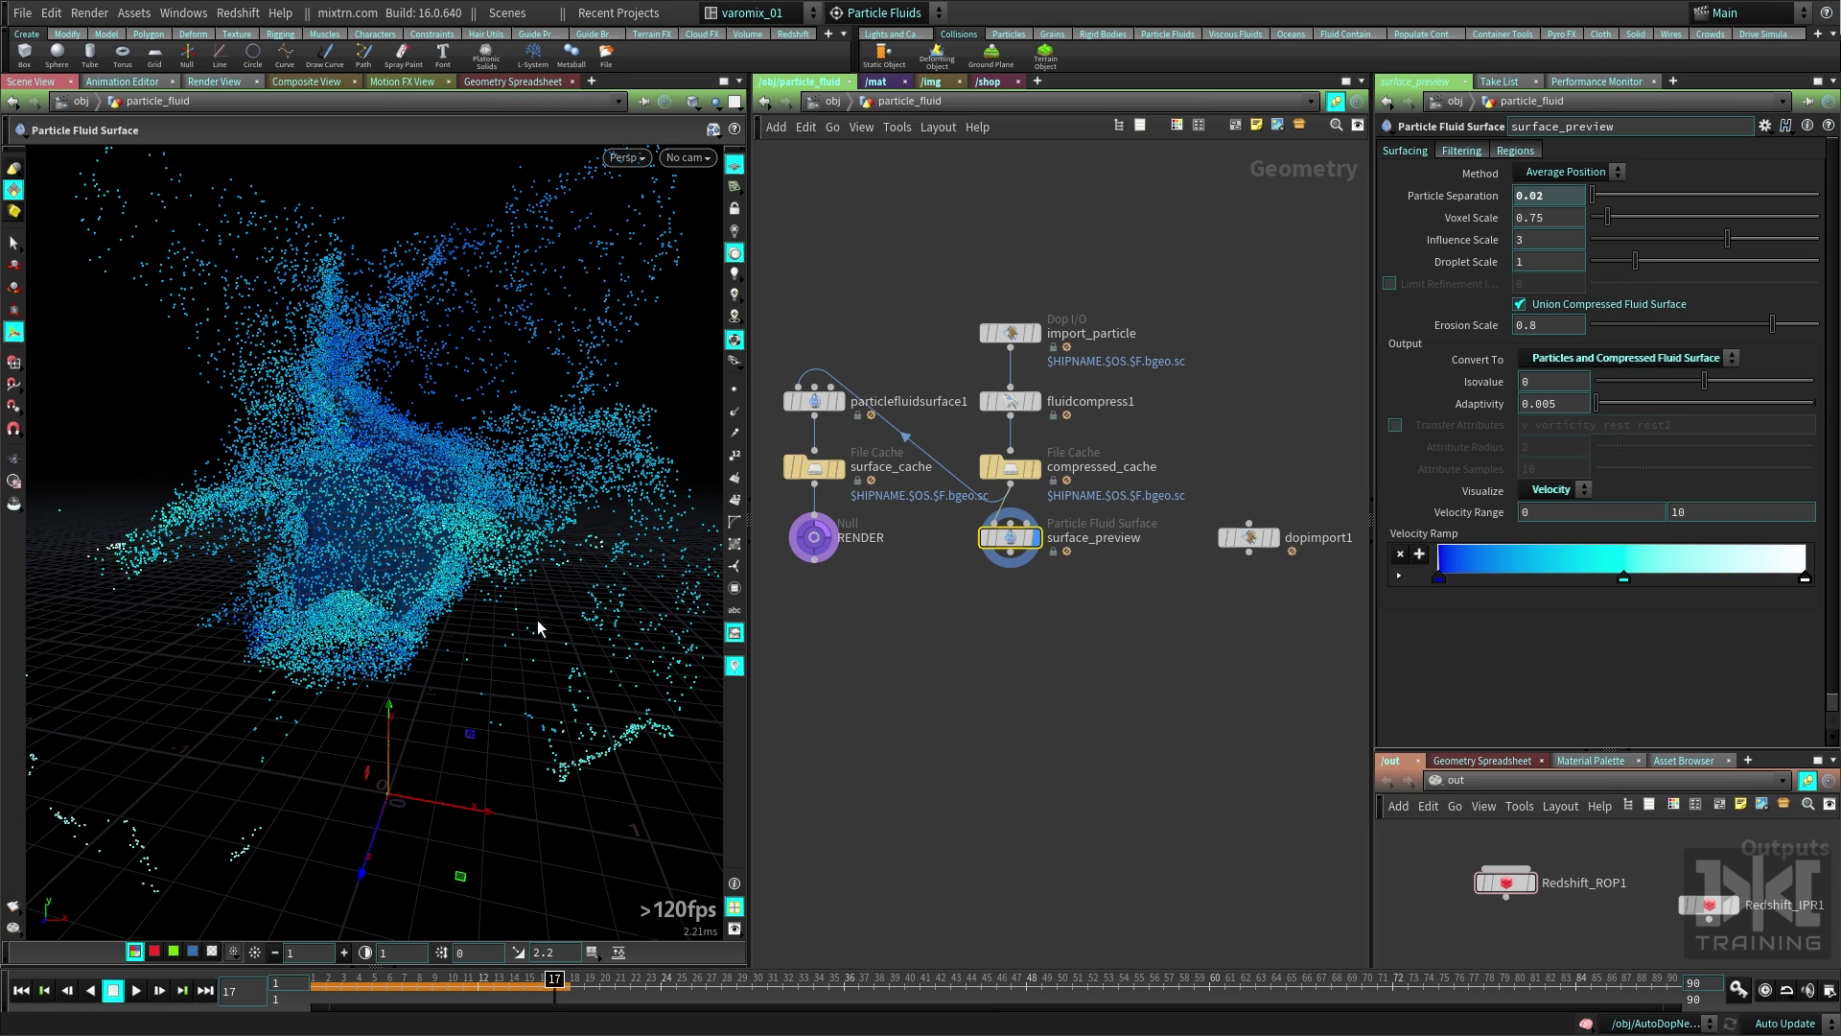
Display the fluidcompress1 output, check the compressed_cache settings, and return the display to surface_preview.
{"action": "left_click", "coordinate": [1042, 415]}
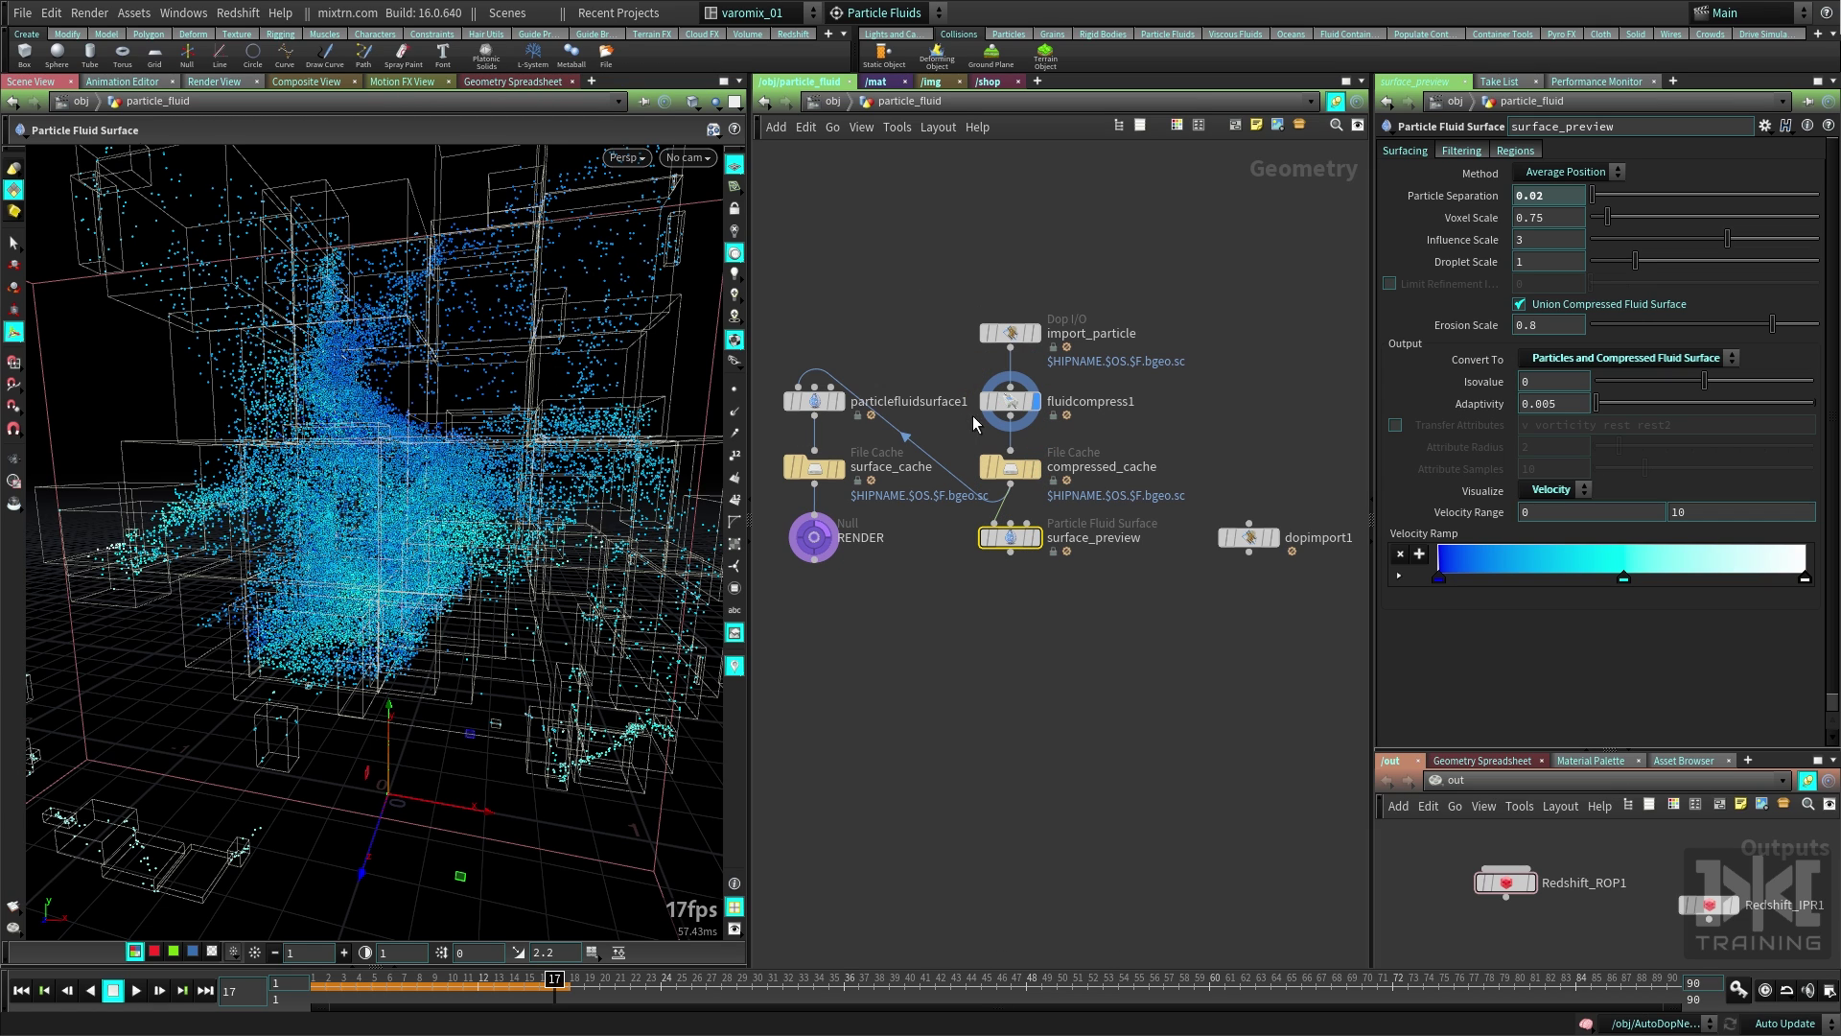
{"action": "left_click", "coordinate": [1029, 470]}
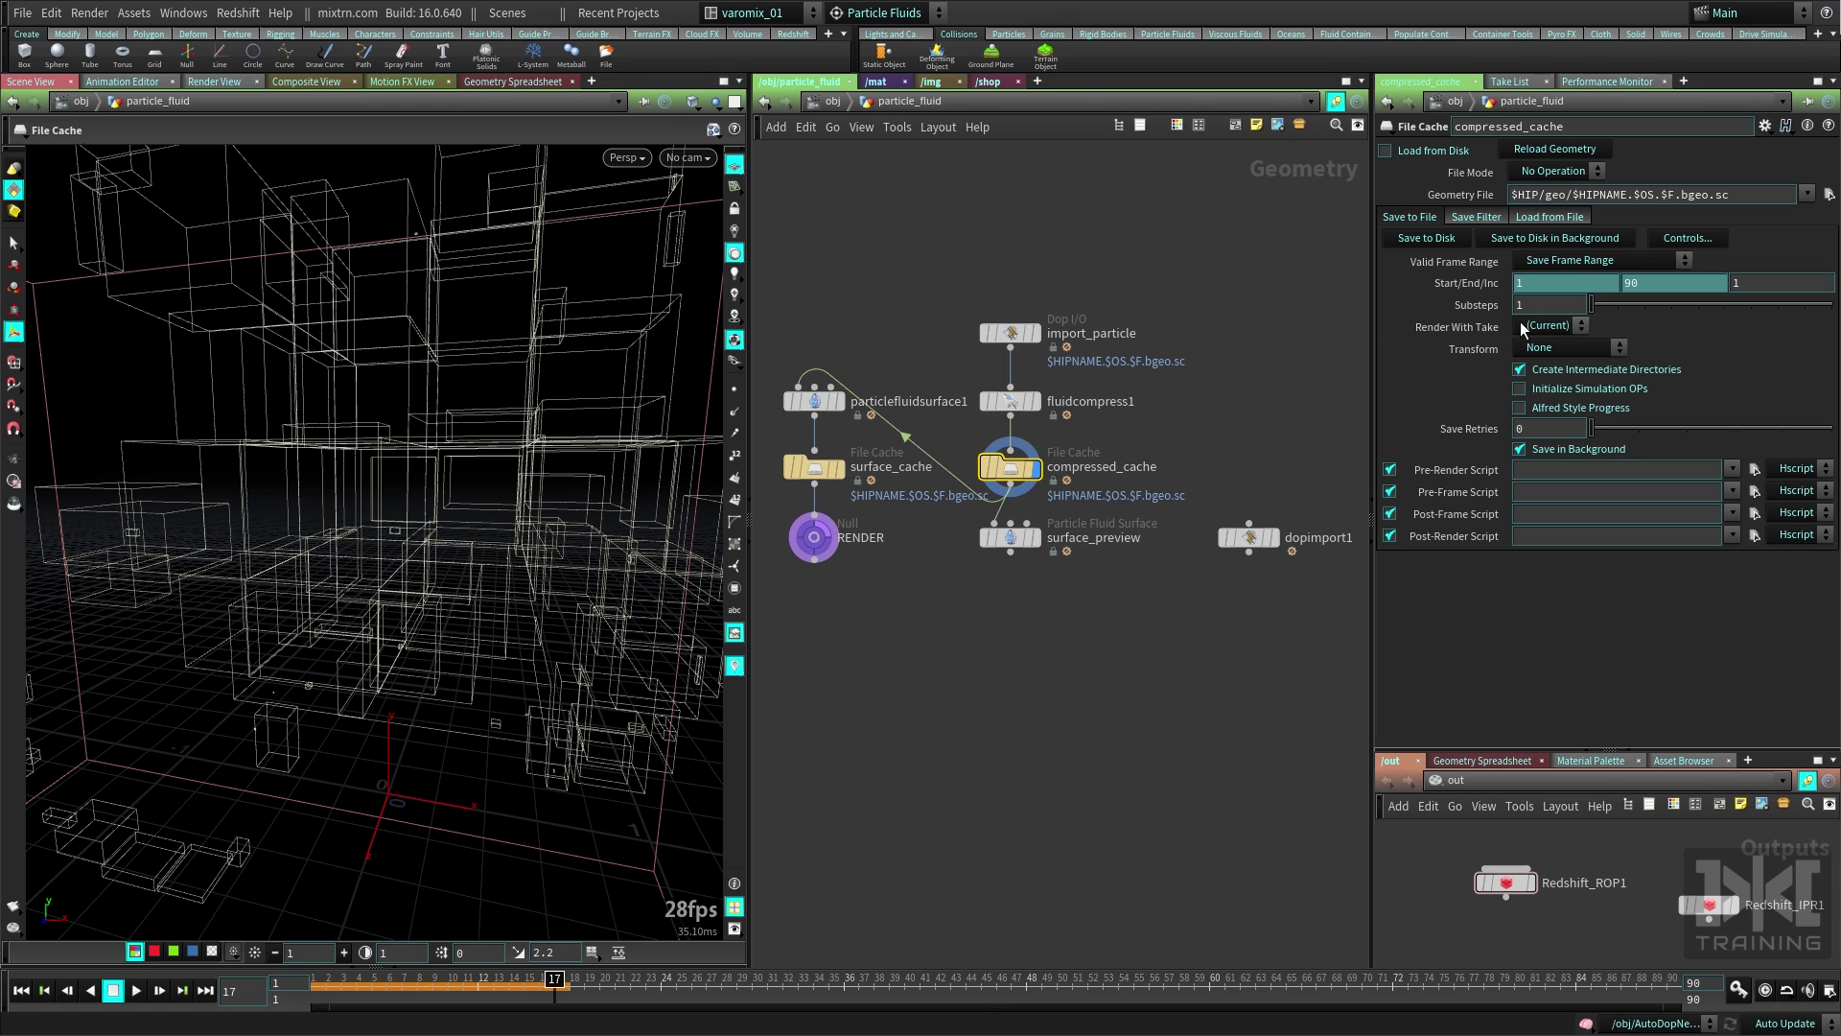
{"action": "left_click", "coordinate": [1034, 537]}
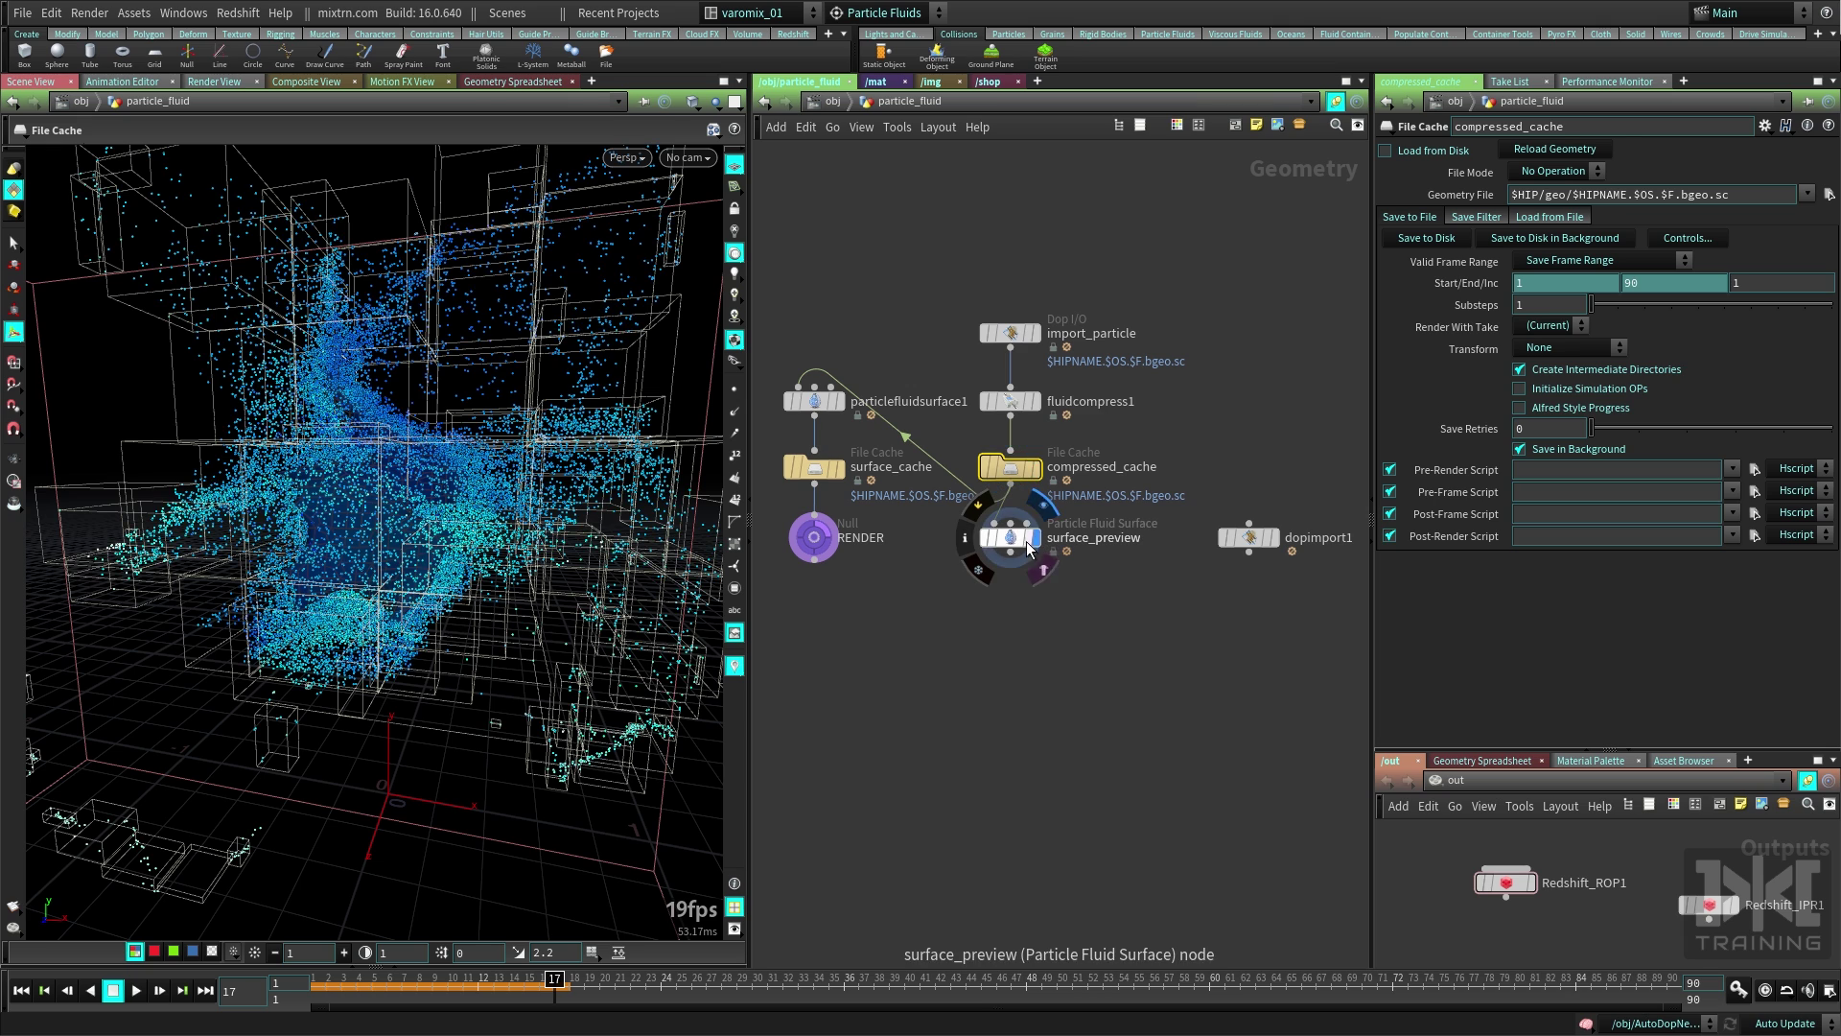
{"action": "left_click", "coordinate": [1010, 537]}
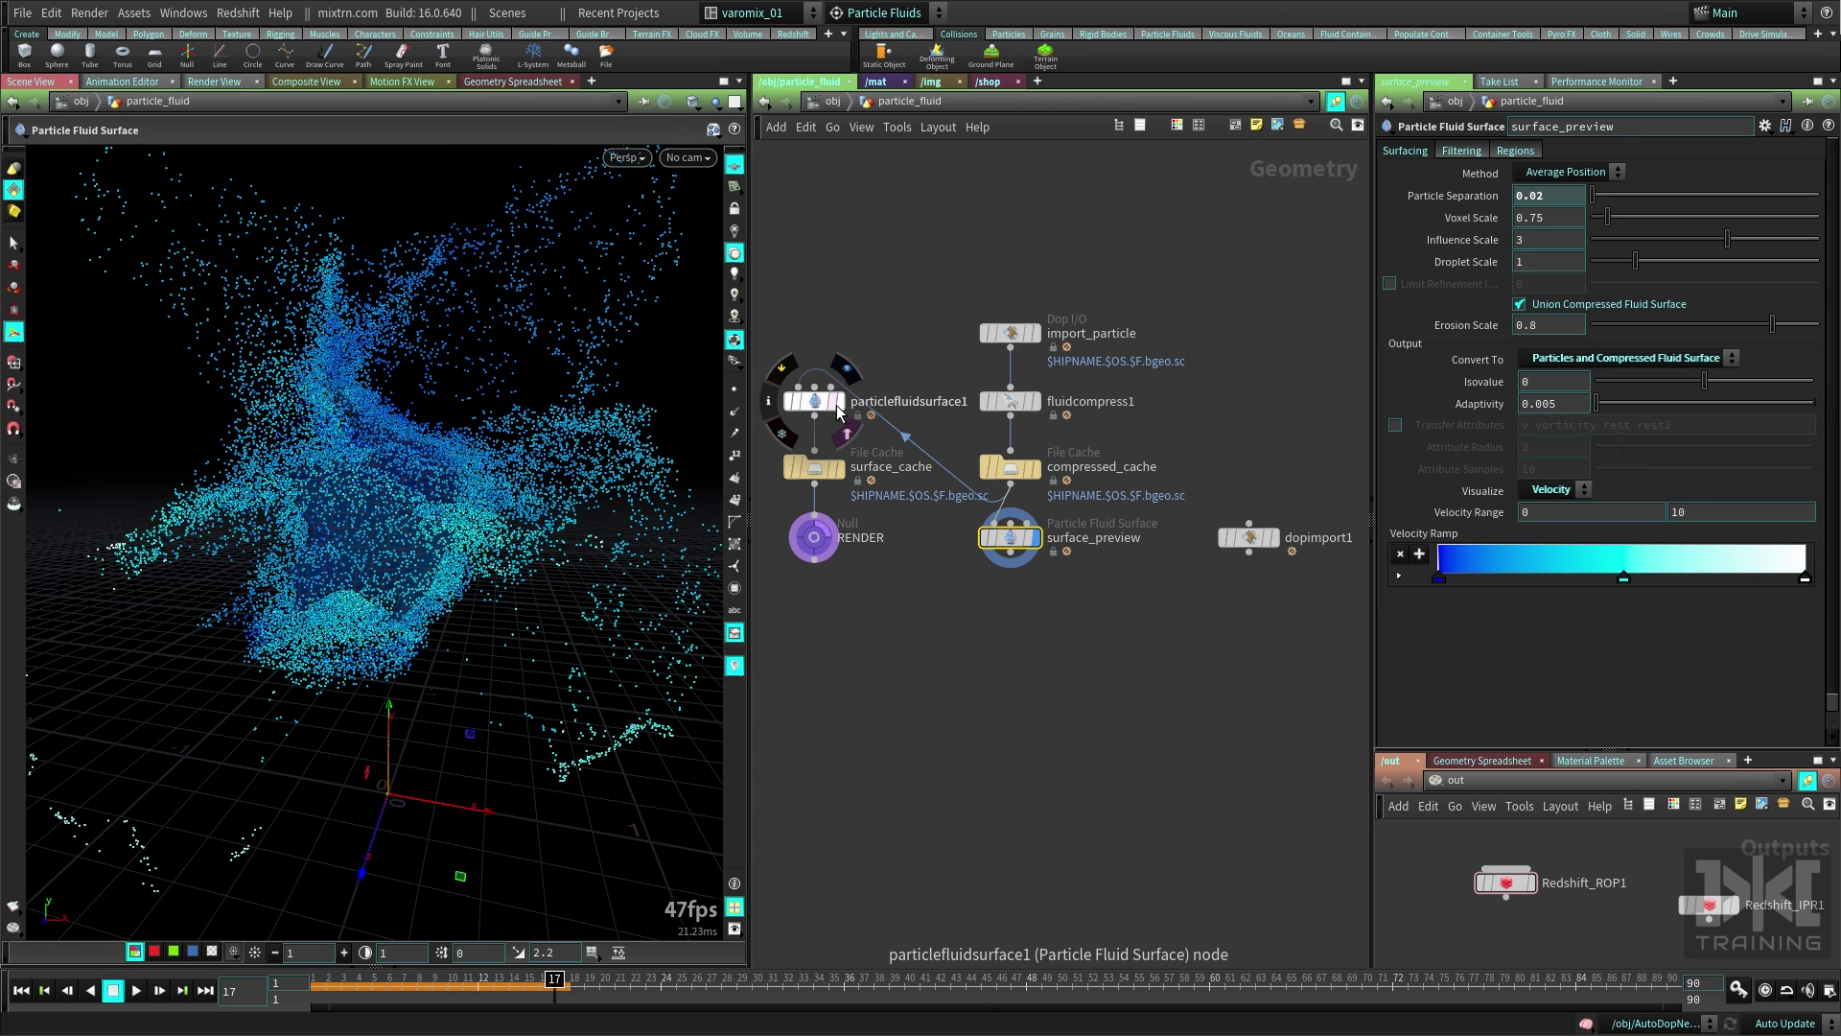
Display particlefluidsurface1 and inspect the meshed fluid surface from several sides.
{"action": "left_click_drag", "start_coordinate": [816, 263], "coordinate": [923, 615]}
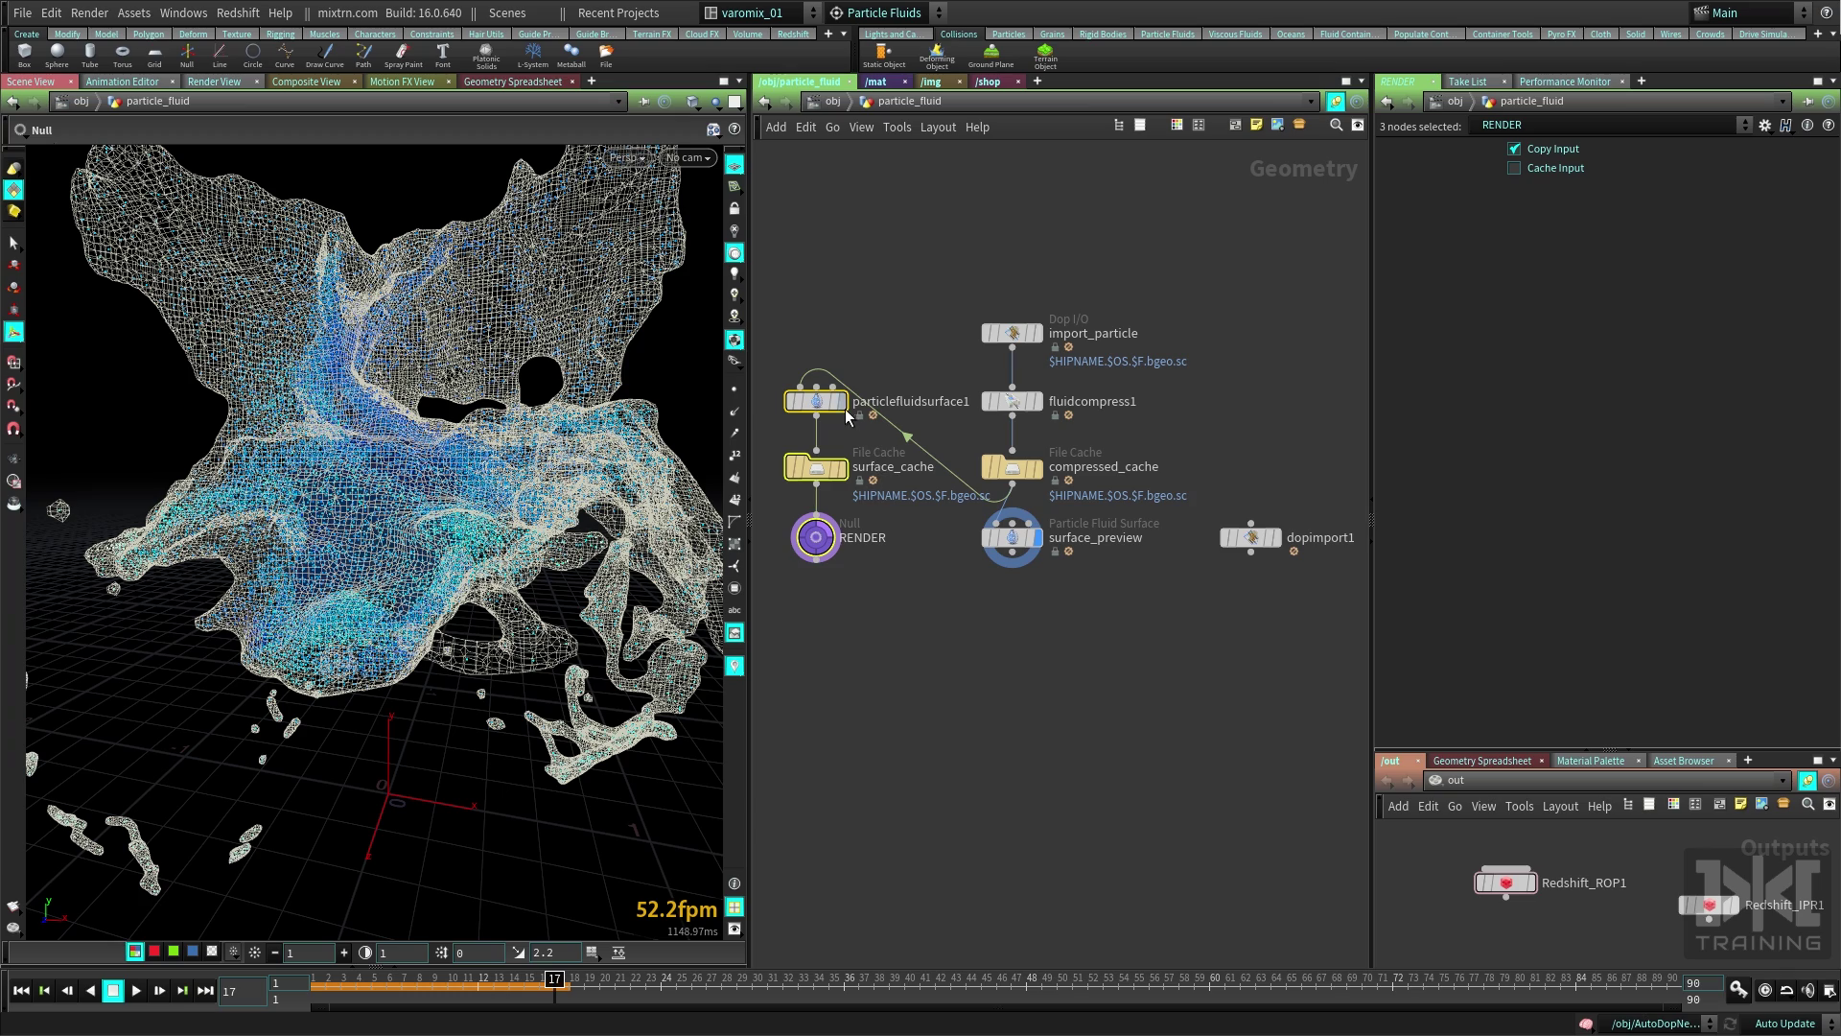
{"action": "left_click", "coordinate": [911, 590]}
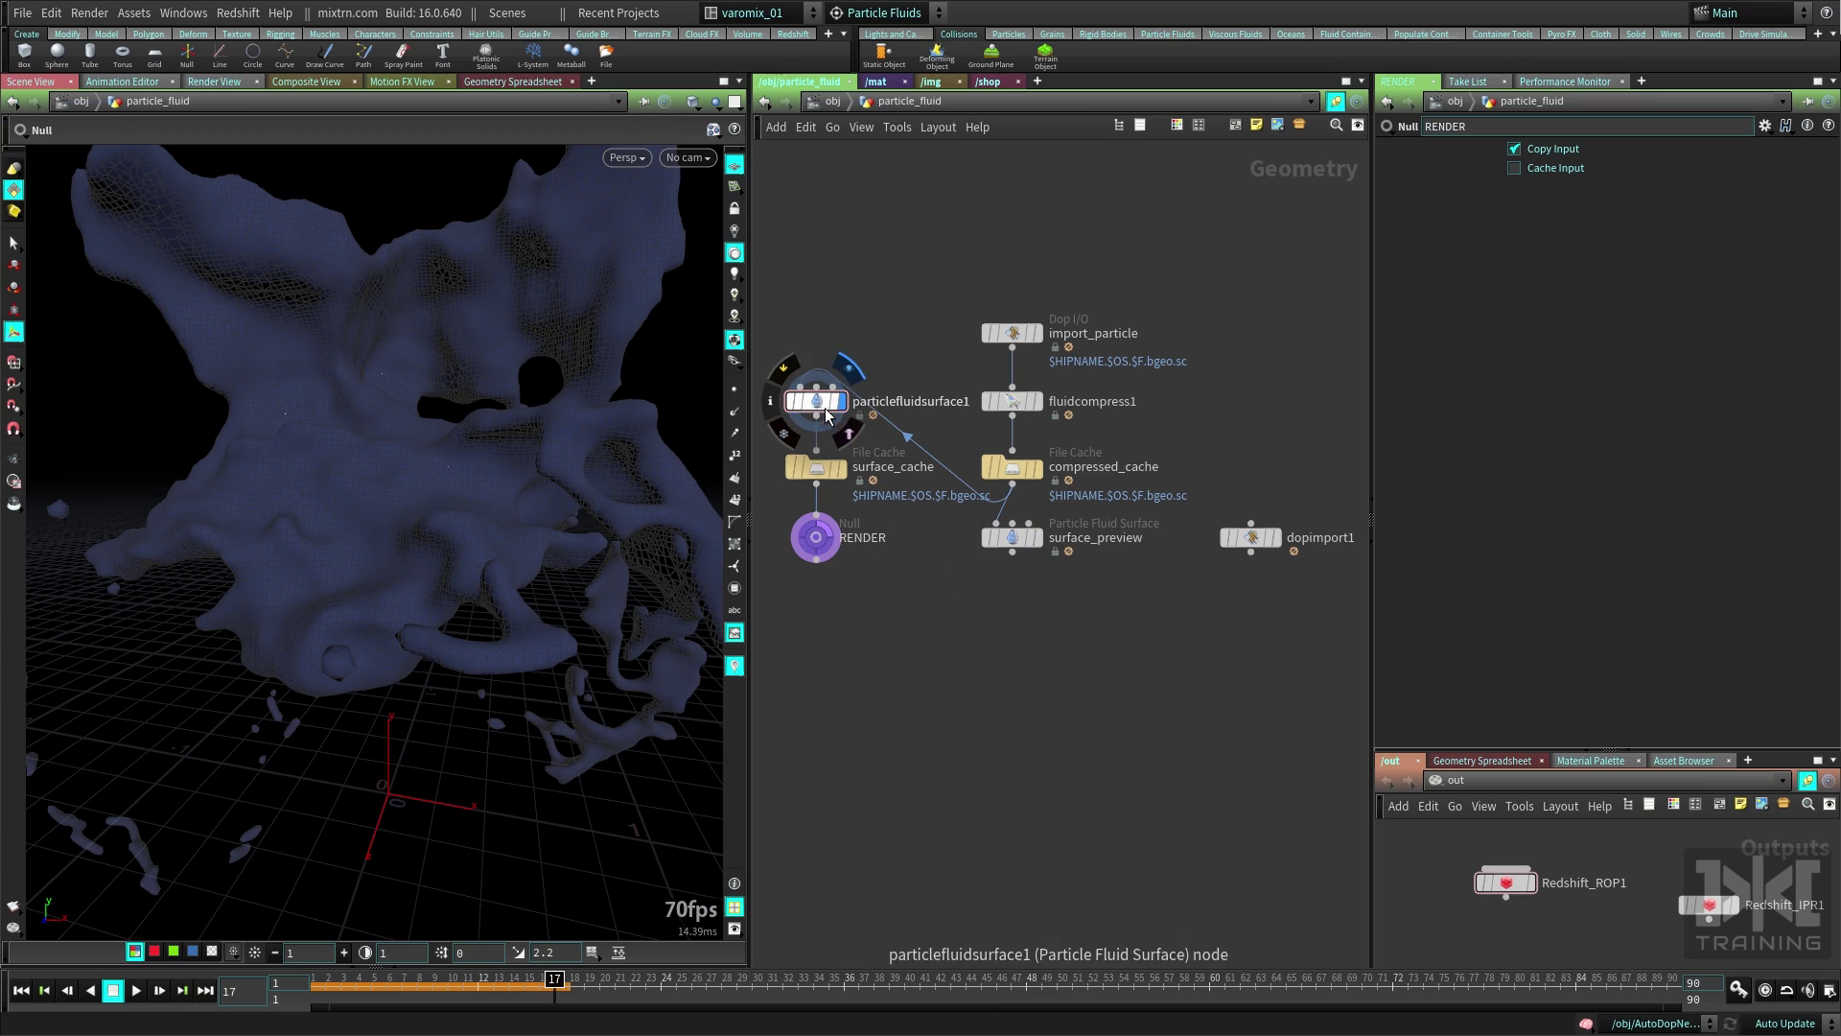
{"action": "left_click_drag", "start_coordinate": [452, 481], "coordinate": [329, 547]}
{"action": "right_click_drag", "start_coordinate": [329, 547], "coordinate": [530, 577]}
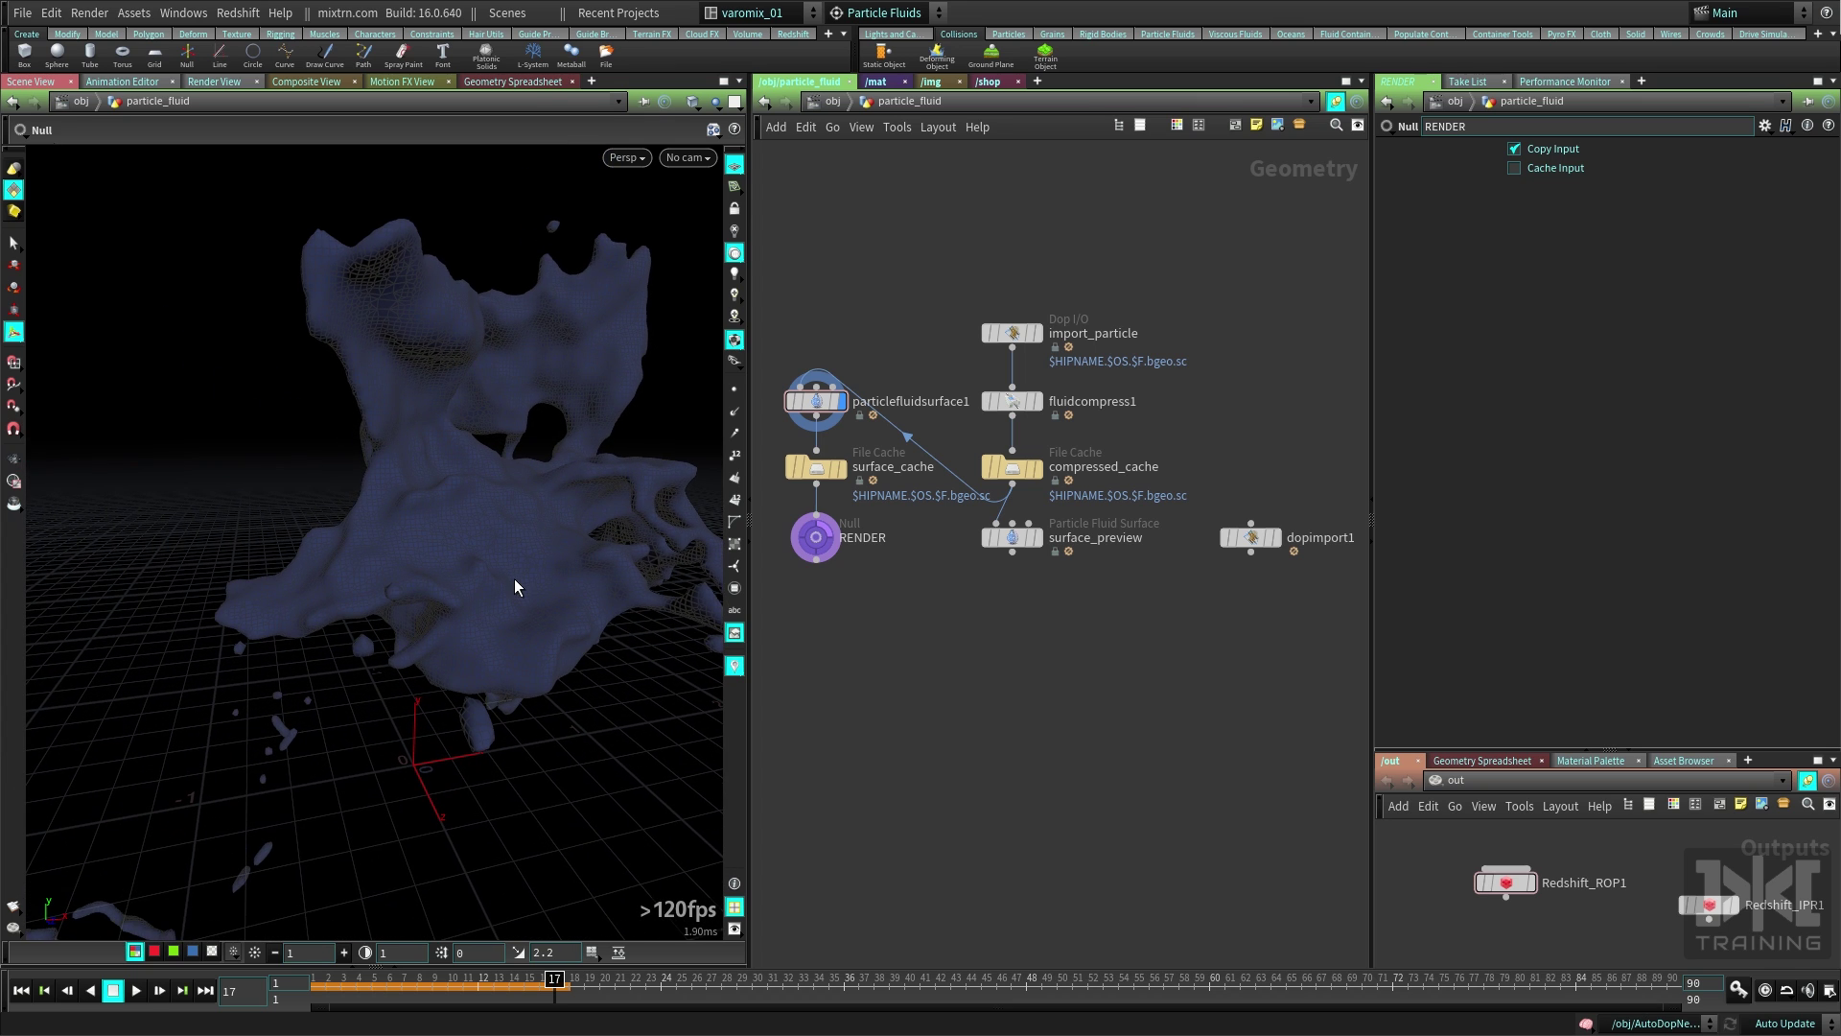
{"action": "key", "text": "Escape"}
{"action": "left_click_drag", "start_coordinate": [579, 572], "coordinate": [423, 586]}
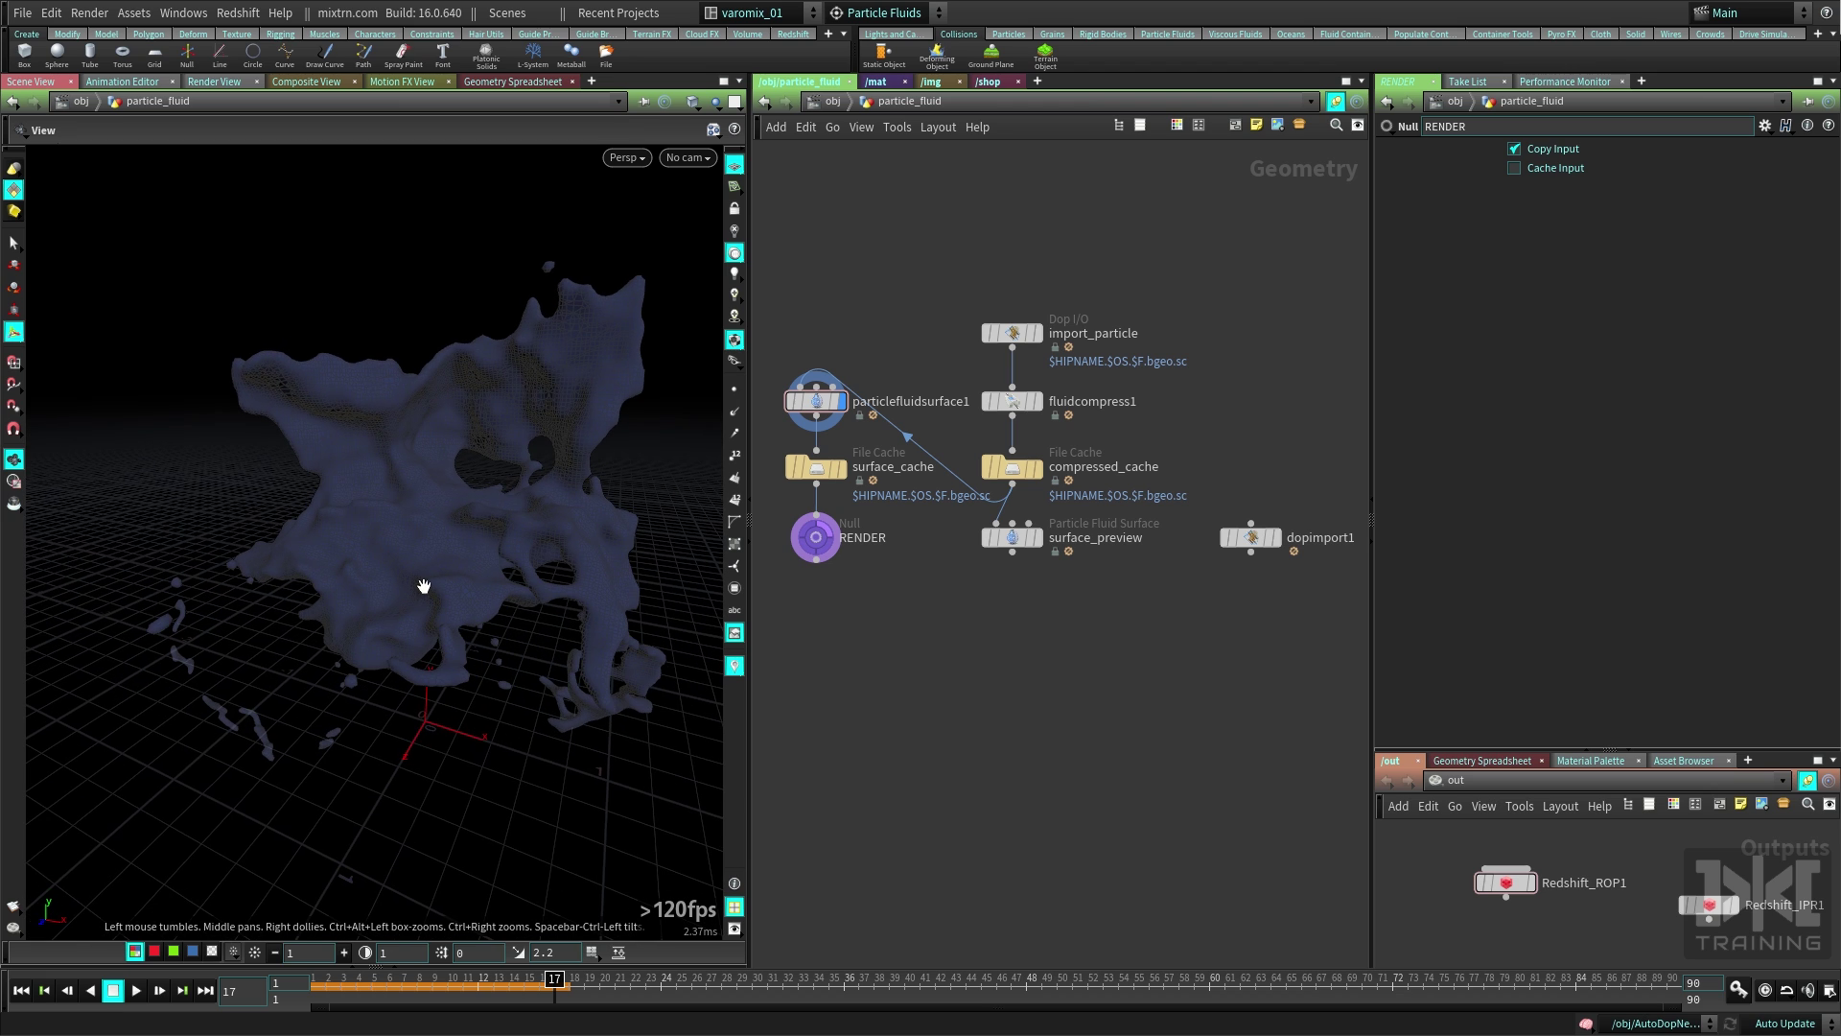
{"action": "key", "text": "Return"}
{"action": "left_click_drag", "start_coordinate": [583, 363], "coordinate": [518, 380], "text": "alt"}
{"action": "right_click_drag", "start_coordinate": [518, 380], "coordinate": [505, 403], "text": "alt"}
{"action": "left_click_drag", "start_coordinate": [505, 403], "coordinate": [493, 408], "text": "alt"}
Try the Dilate and Erode filters on particlefluidsurface1 with both values at 5.44.
{"action": "left_click", "coordinate": [827, 401]}
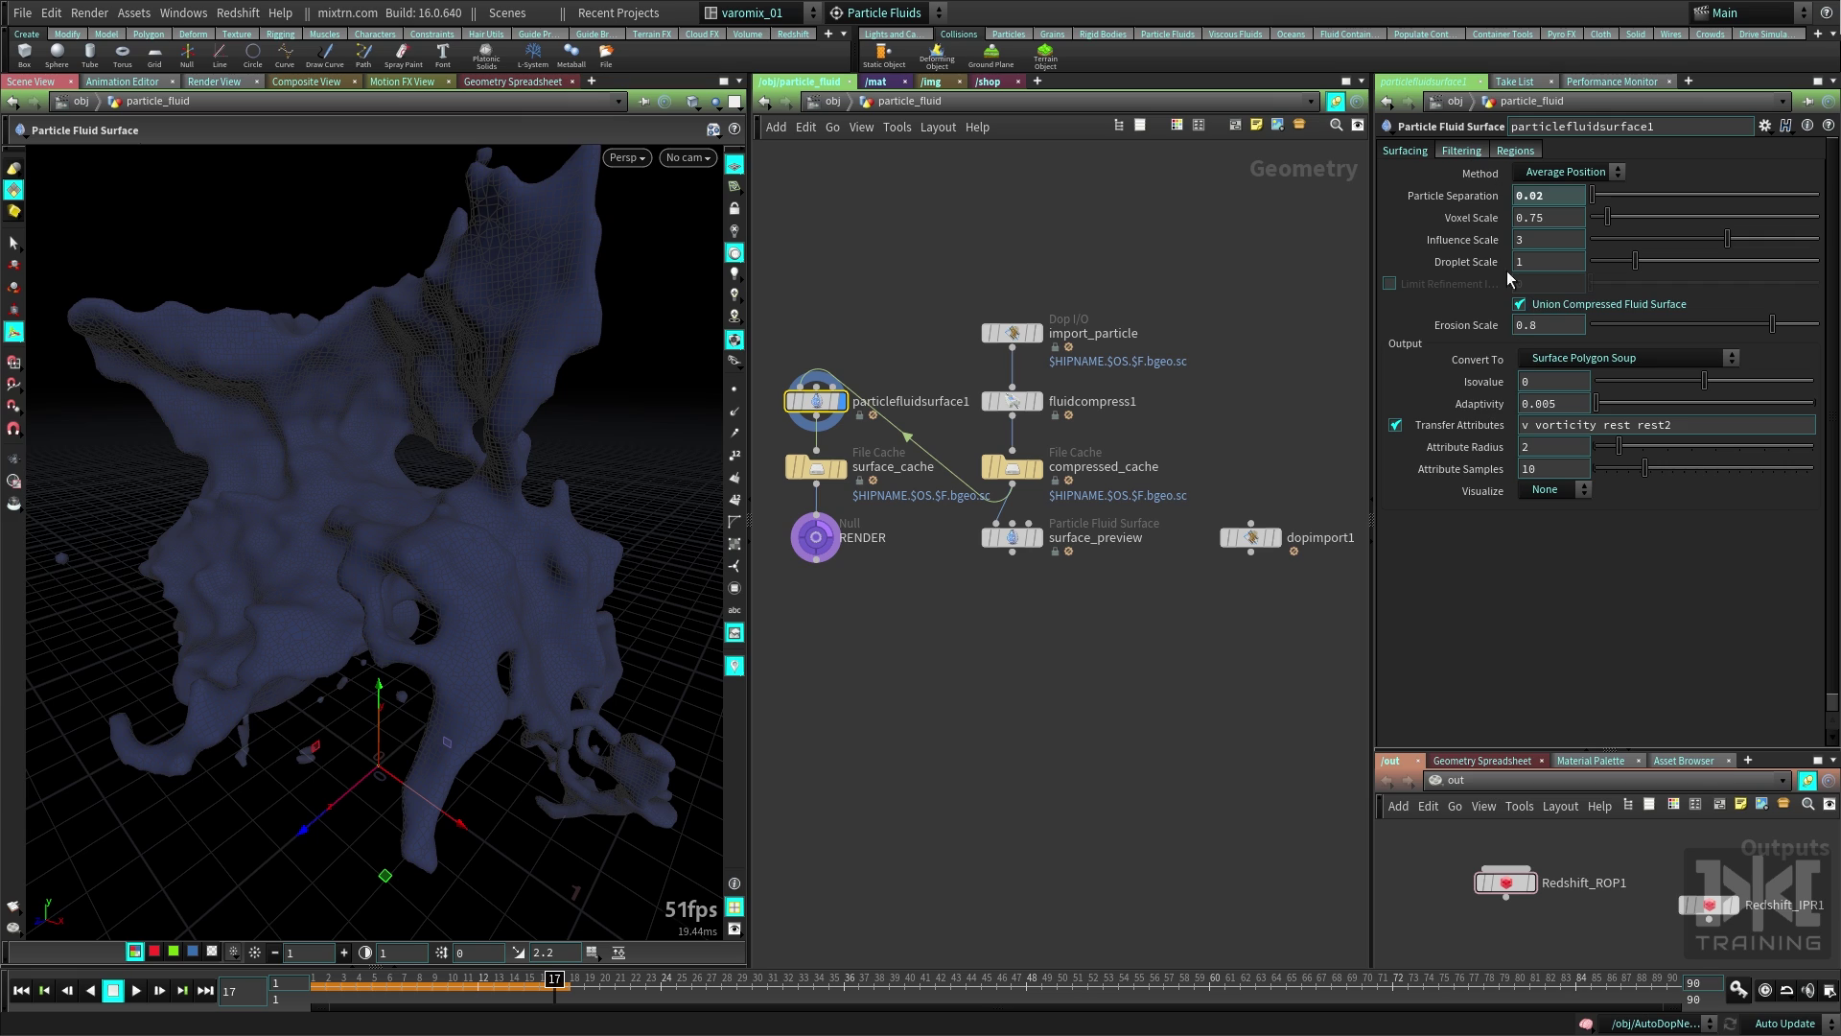
{"action": "left_click", "coordinate": [1473, 152]}
{"action": "left_click", "coordinate": [1392, 217]}
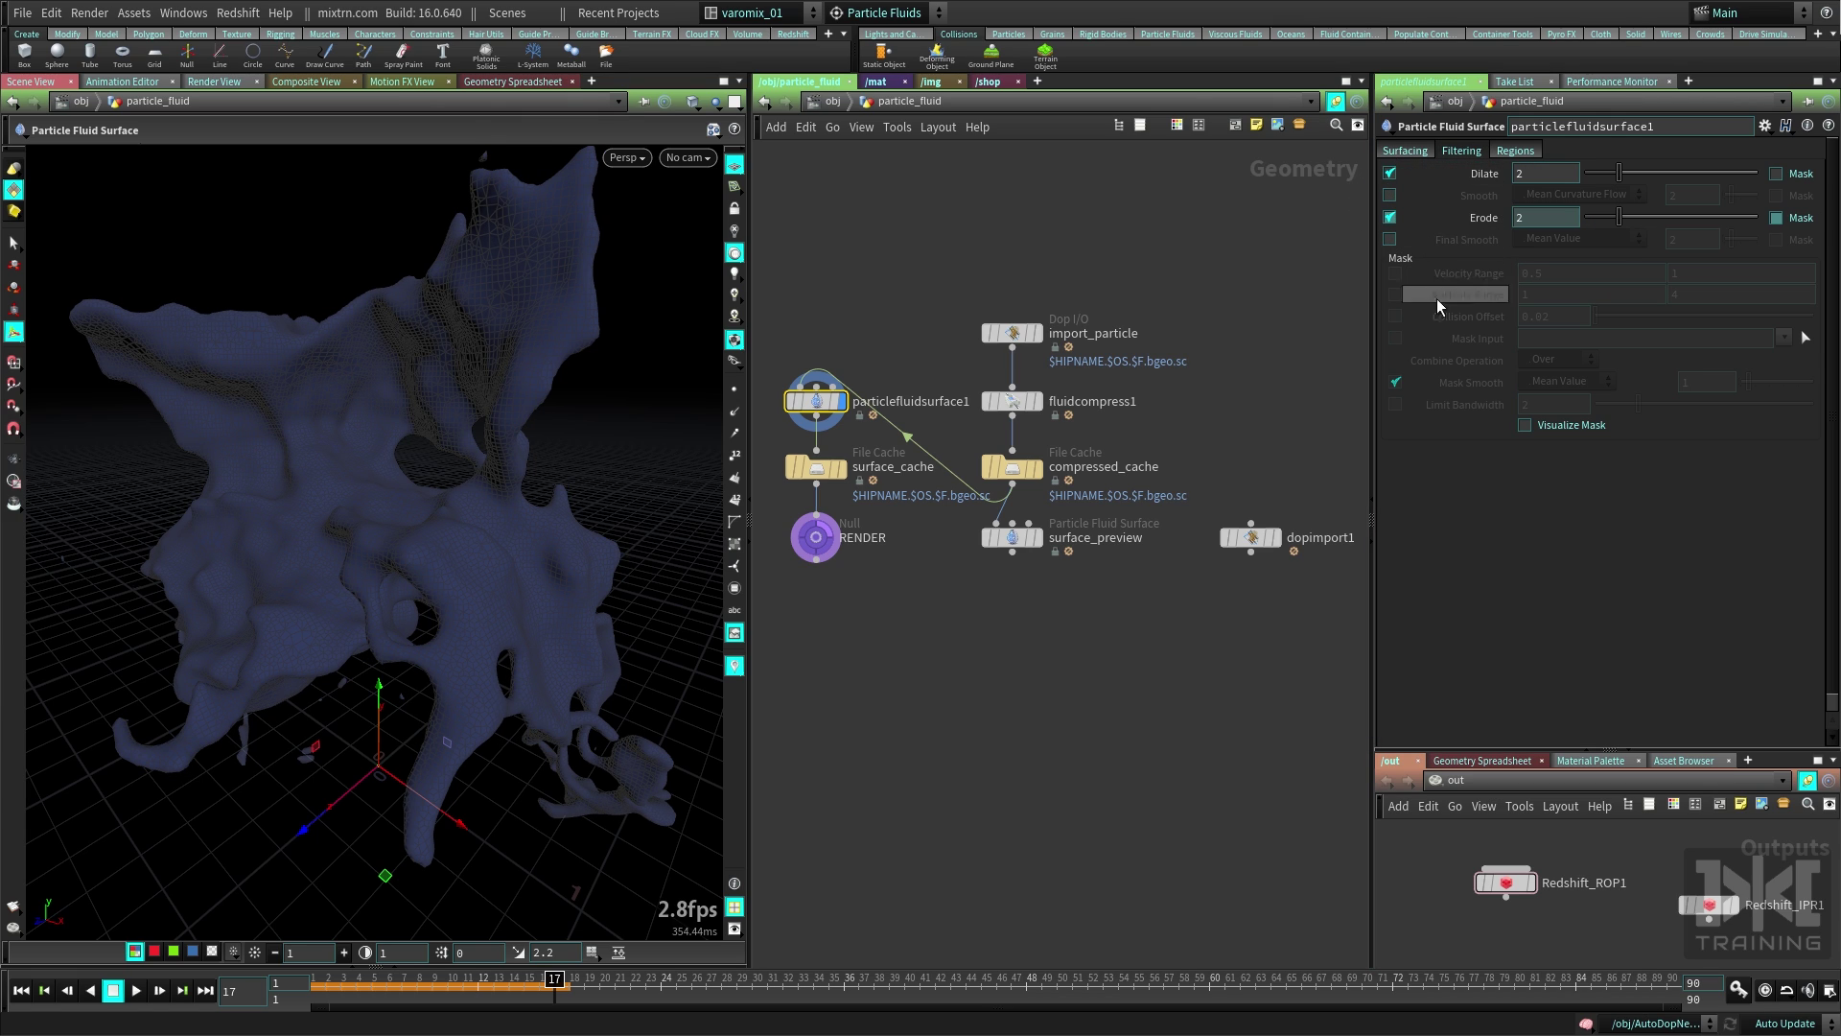
{"action": "left_click_drag", "start_coordinate": [1624, 180], "coordinate": [1673, 175]}
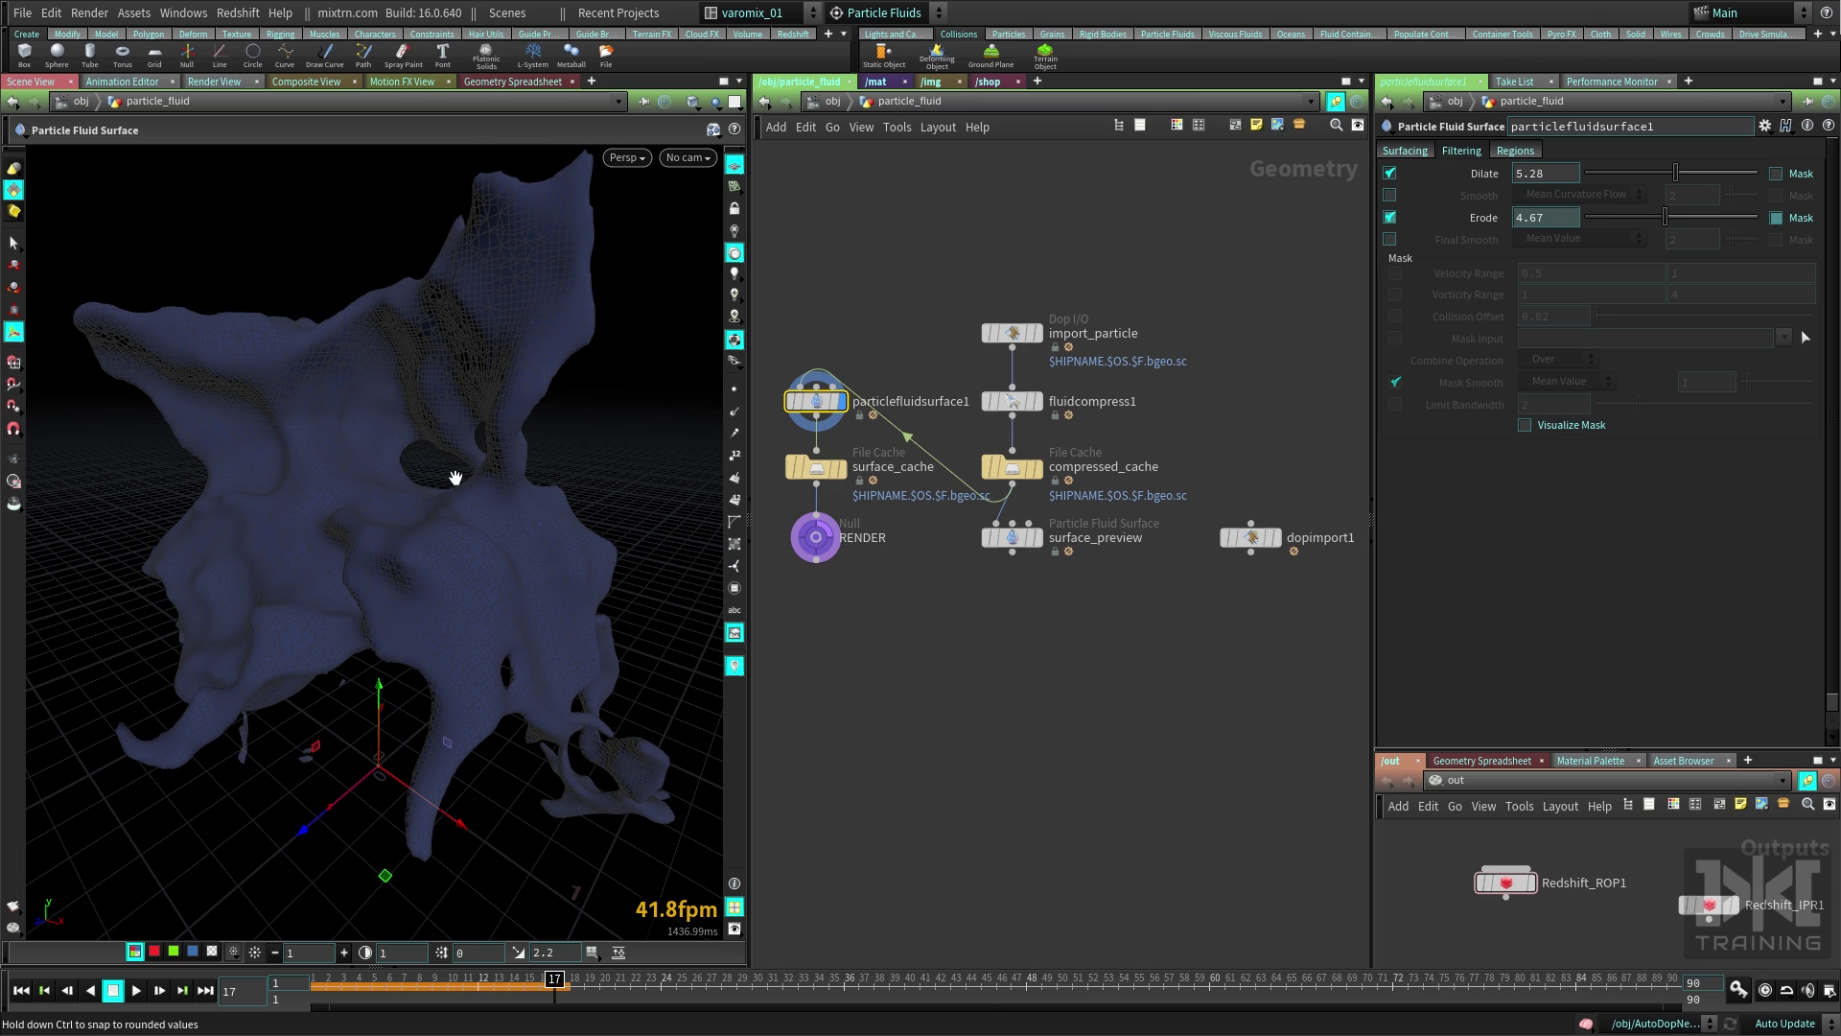
{"action": "left_click_drag", "start_coordinate": [358, 485], "coordinate": [457, 481], "text": "alt"}
{"action": "right_click_drag", "start_coordinate": [456, 480], "coordinate": [479, 480], "text": "alt"}
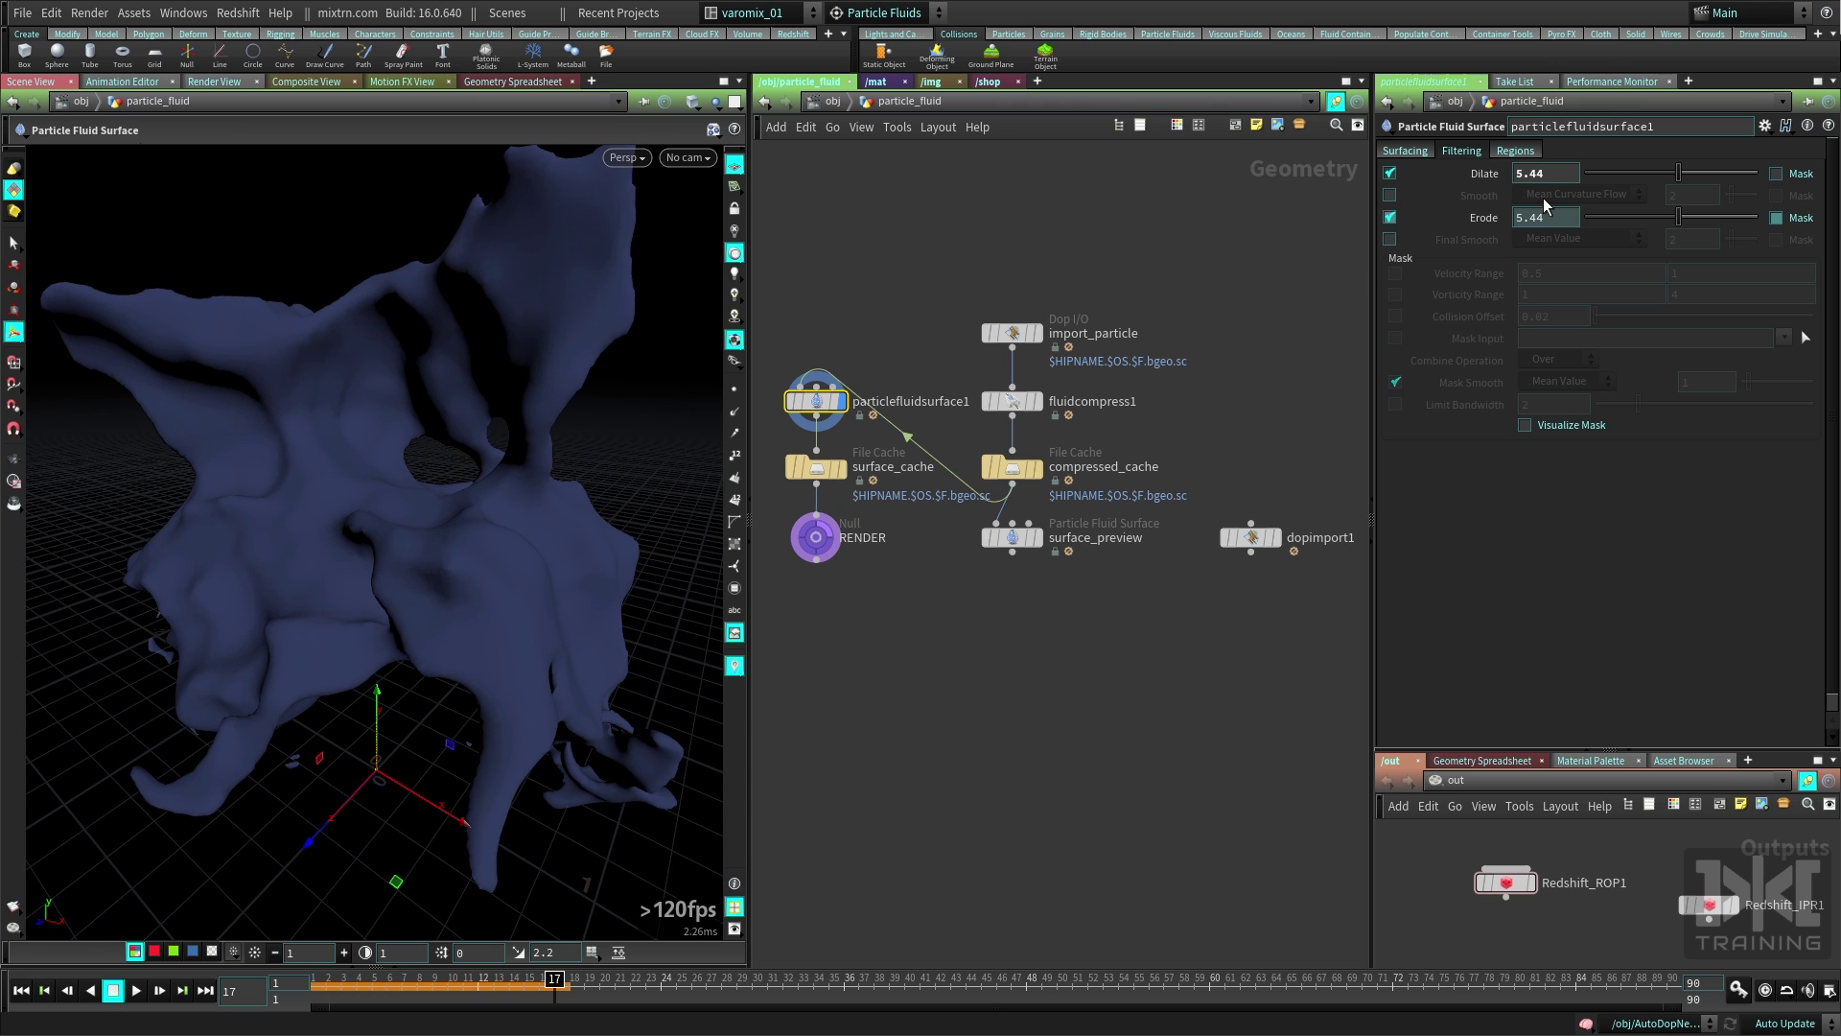
Turn off the Dilate and Erode filtering of particlefluidsurface1 and inspect the fluid mesh from other angles.
{"action": "left_click", "coordinate": [1390, 173]}
{"action": "right_click_drag", "start_coordinate": [485, 563], "coordinate": [279, 567], "text": "alt"}
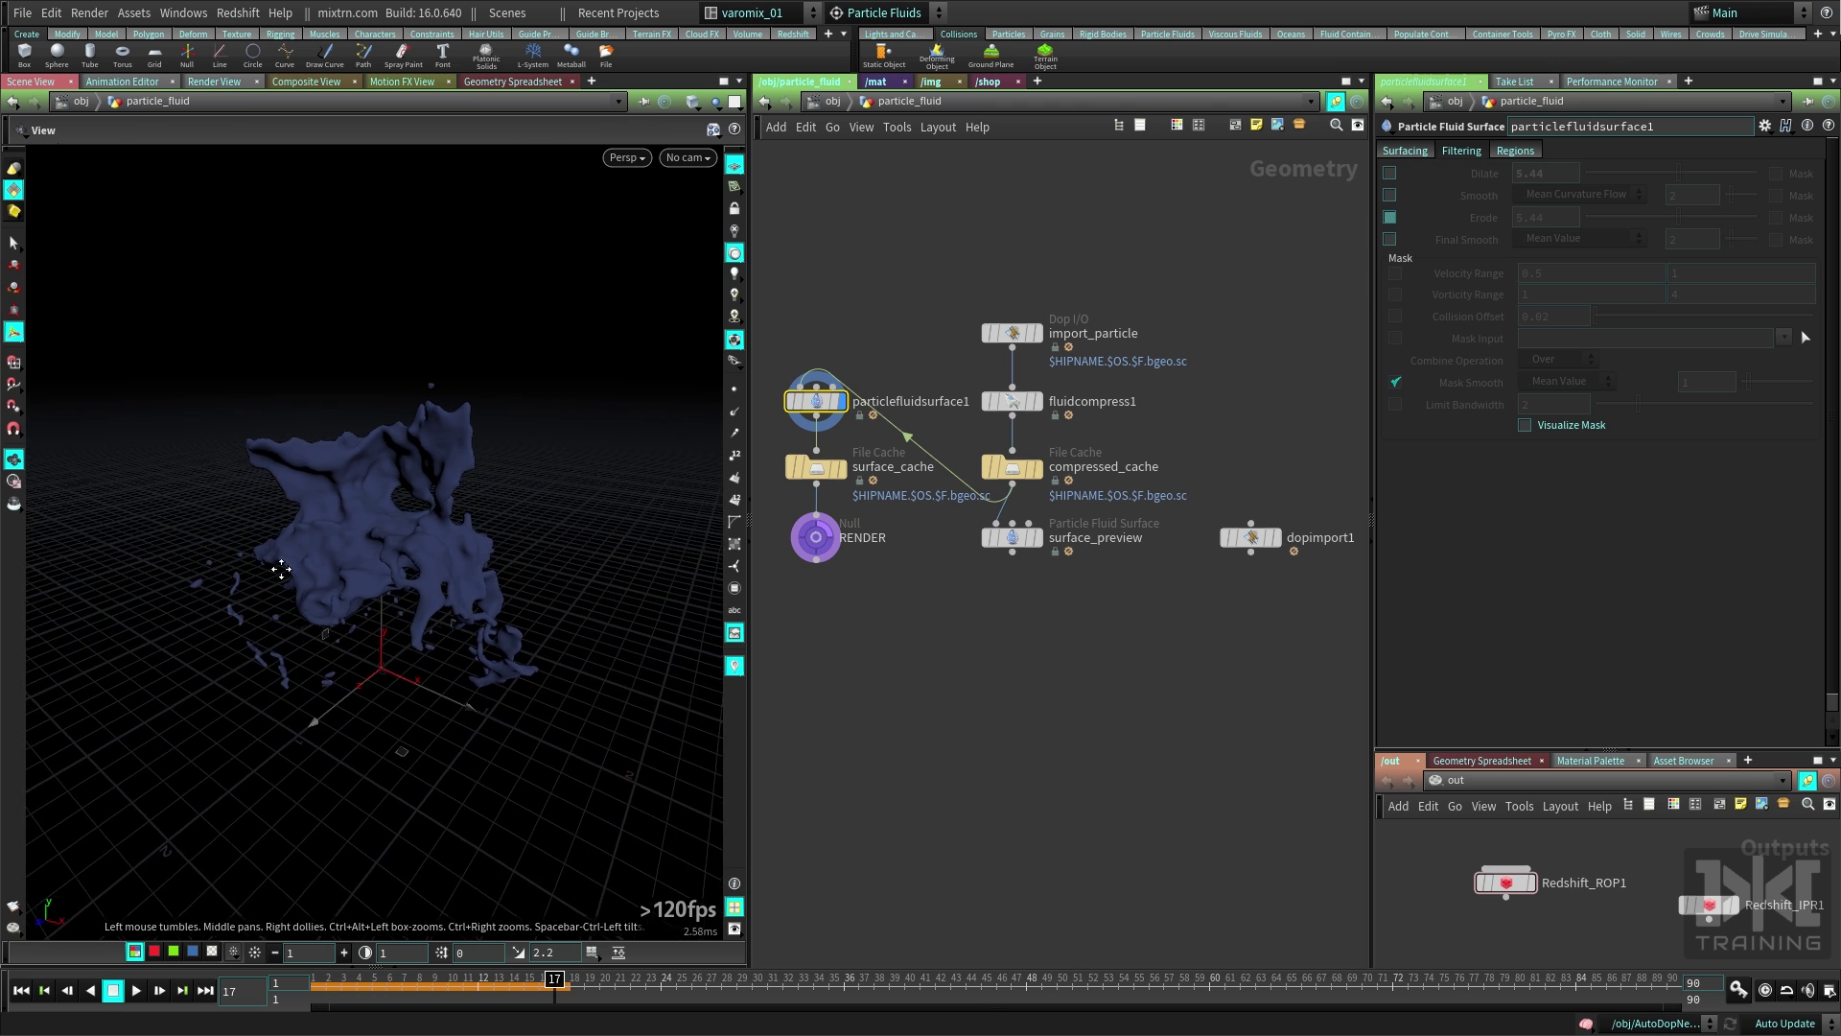
{"action": "left_click_drag", "start_coordinate": [279, 567], "coordinate": [345, 549], "text": "alt"}
{"action": "right_click_drag", "start_coordinate": [345, 548], "coordinate": [431, 562], "text": "alt"}
{"action": "left_click_drag", "start_coordinate": [431, 562], "coordinate": [297, 576], "text": "alt"}
Review the File Cache settings of surface_cache, then switch to the material network.
{"action": "middle_click_drag", "start_coordinate": [910, 599], "coordinate": [1033, 592]}
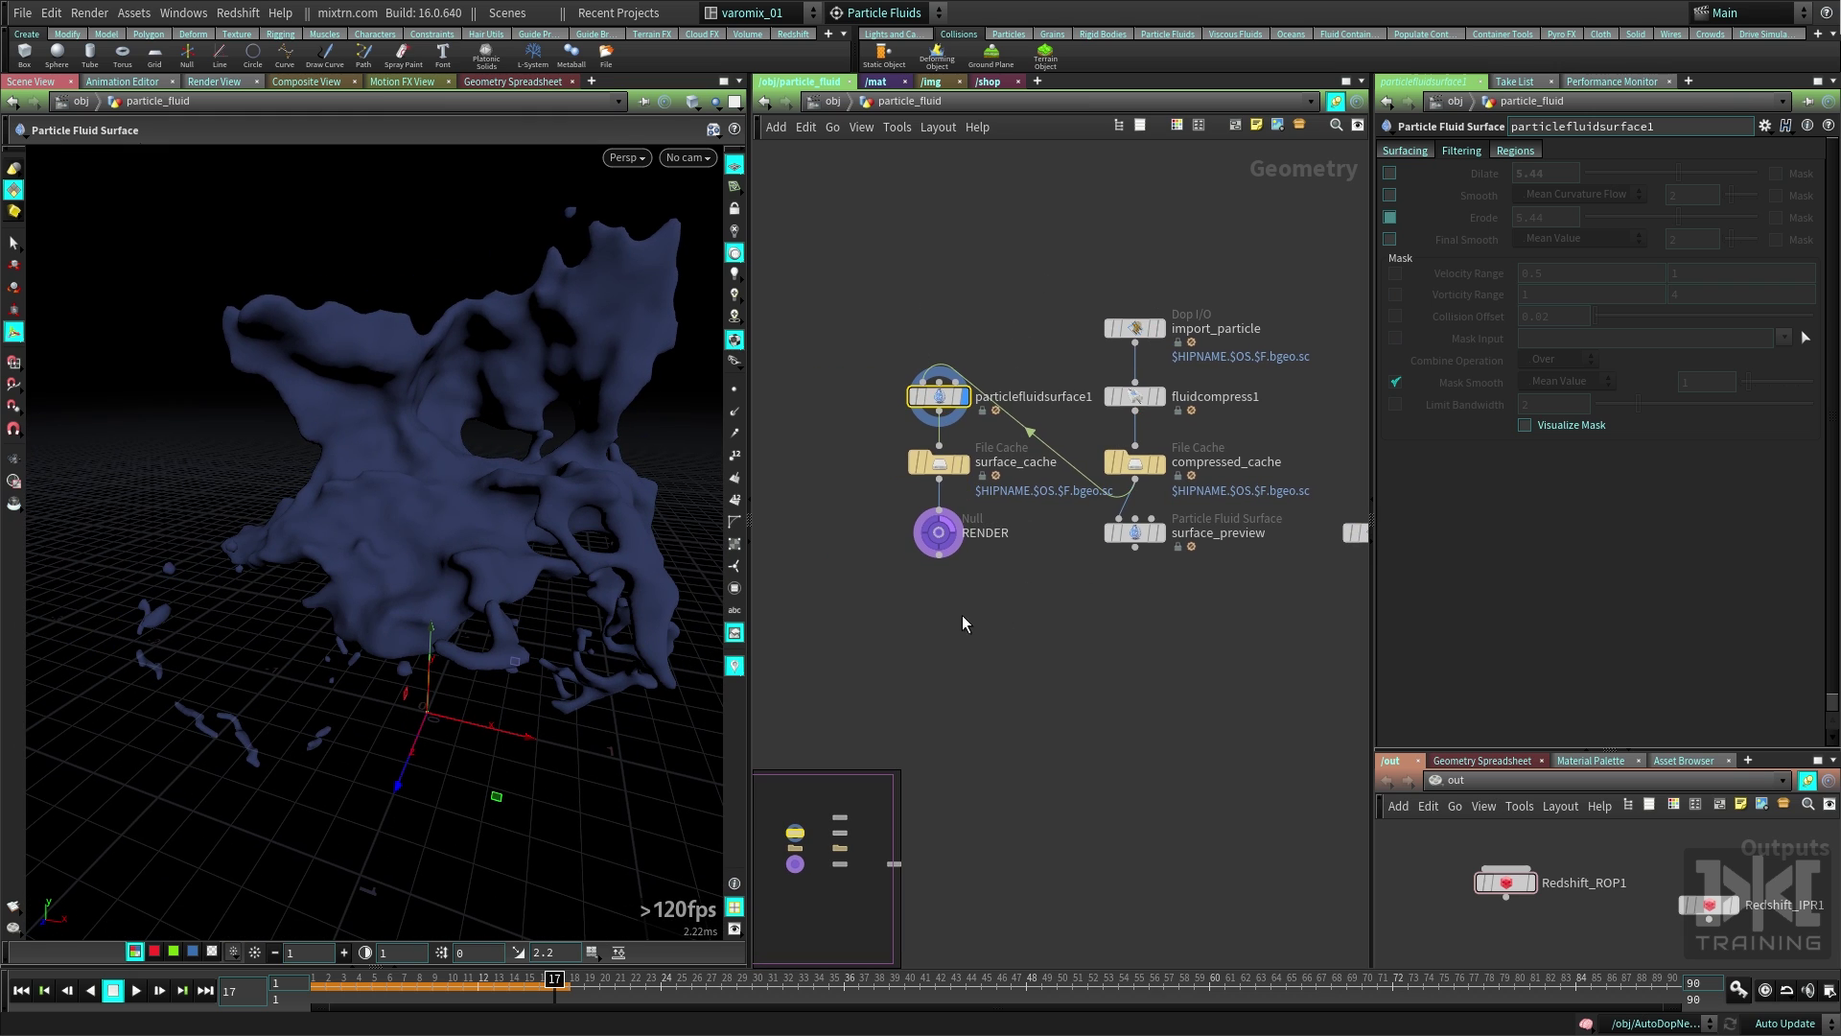
{"action": "left_click", "coordinate": [939, 463]}
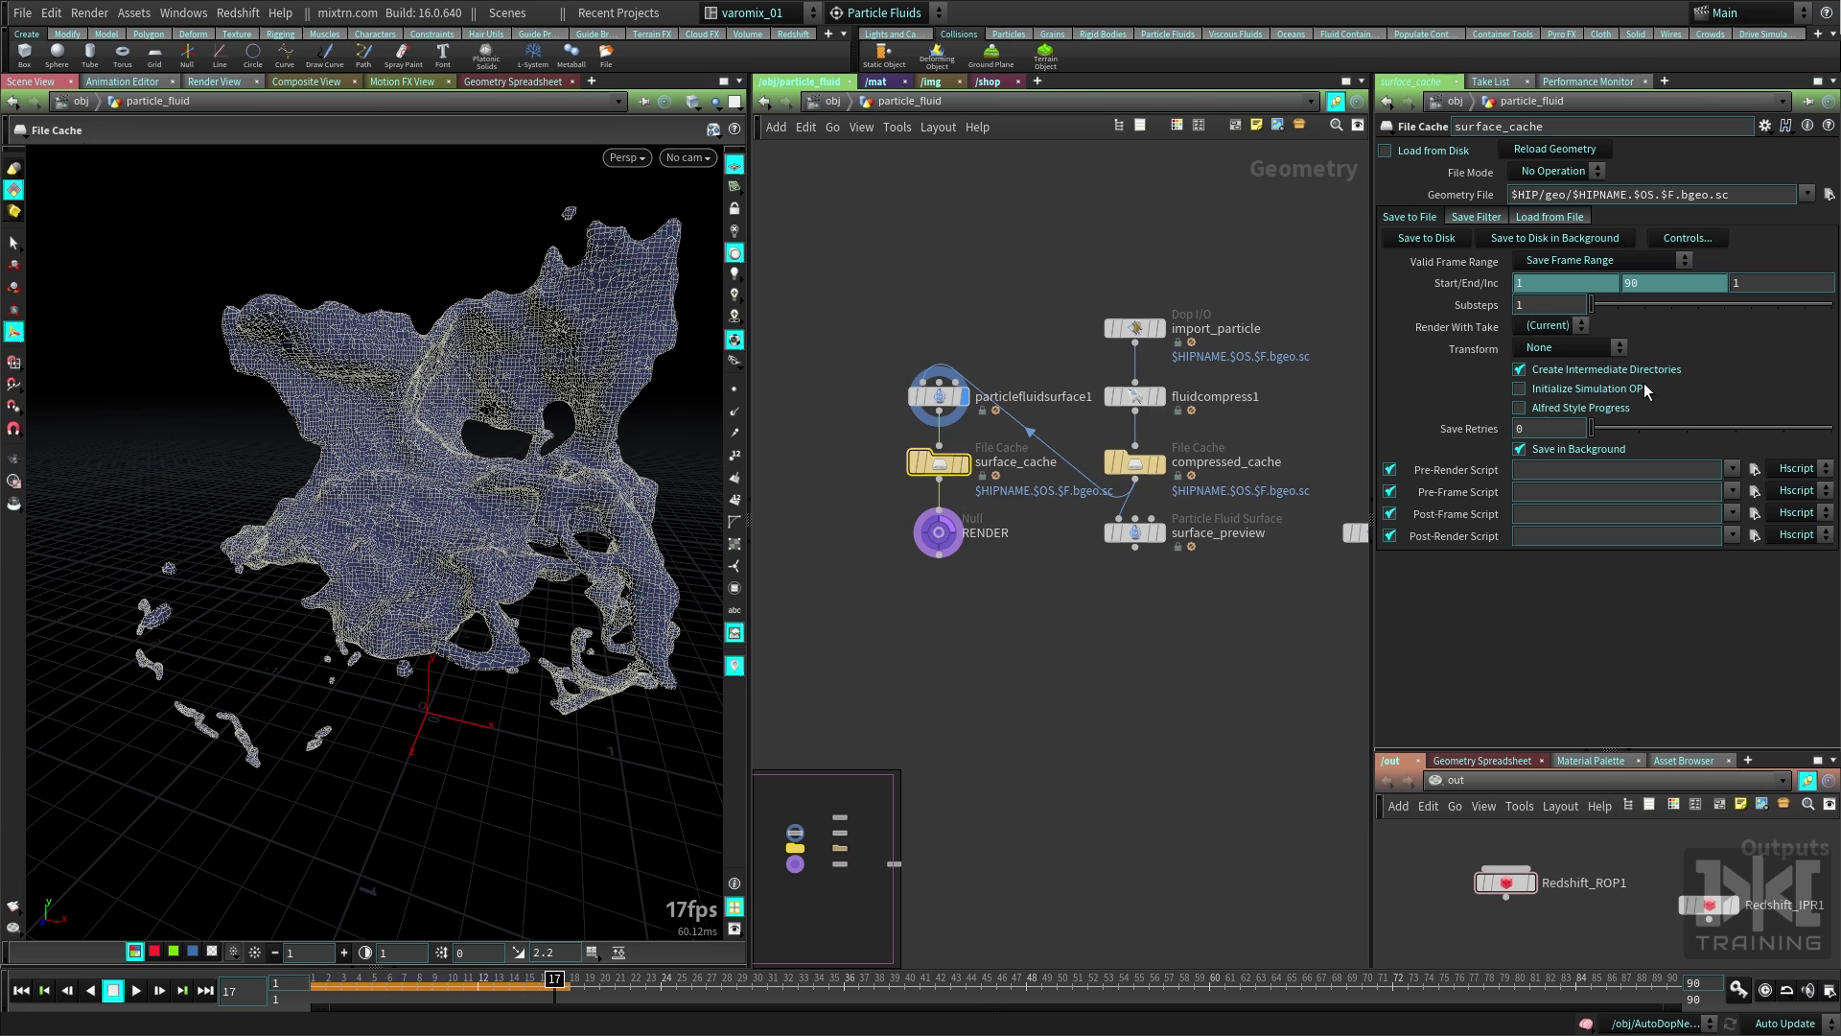
{"action": "left_click", "coordinate": [1032, 656]}
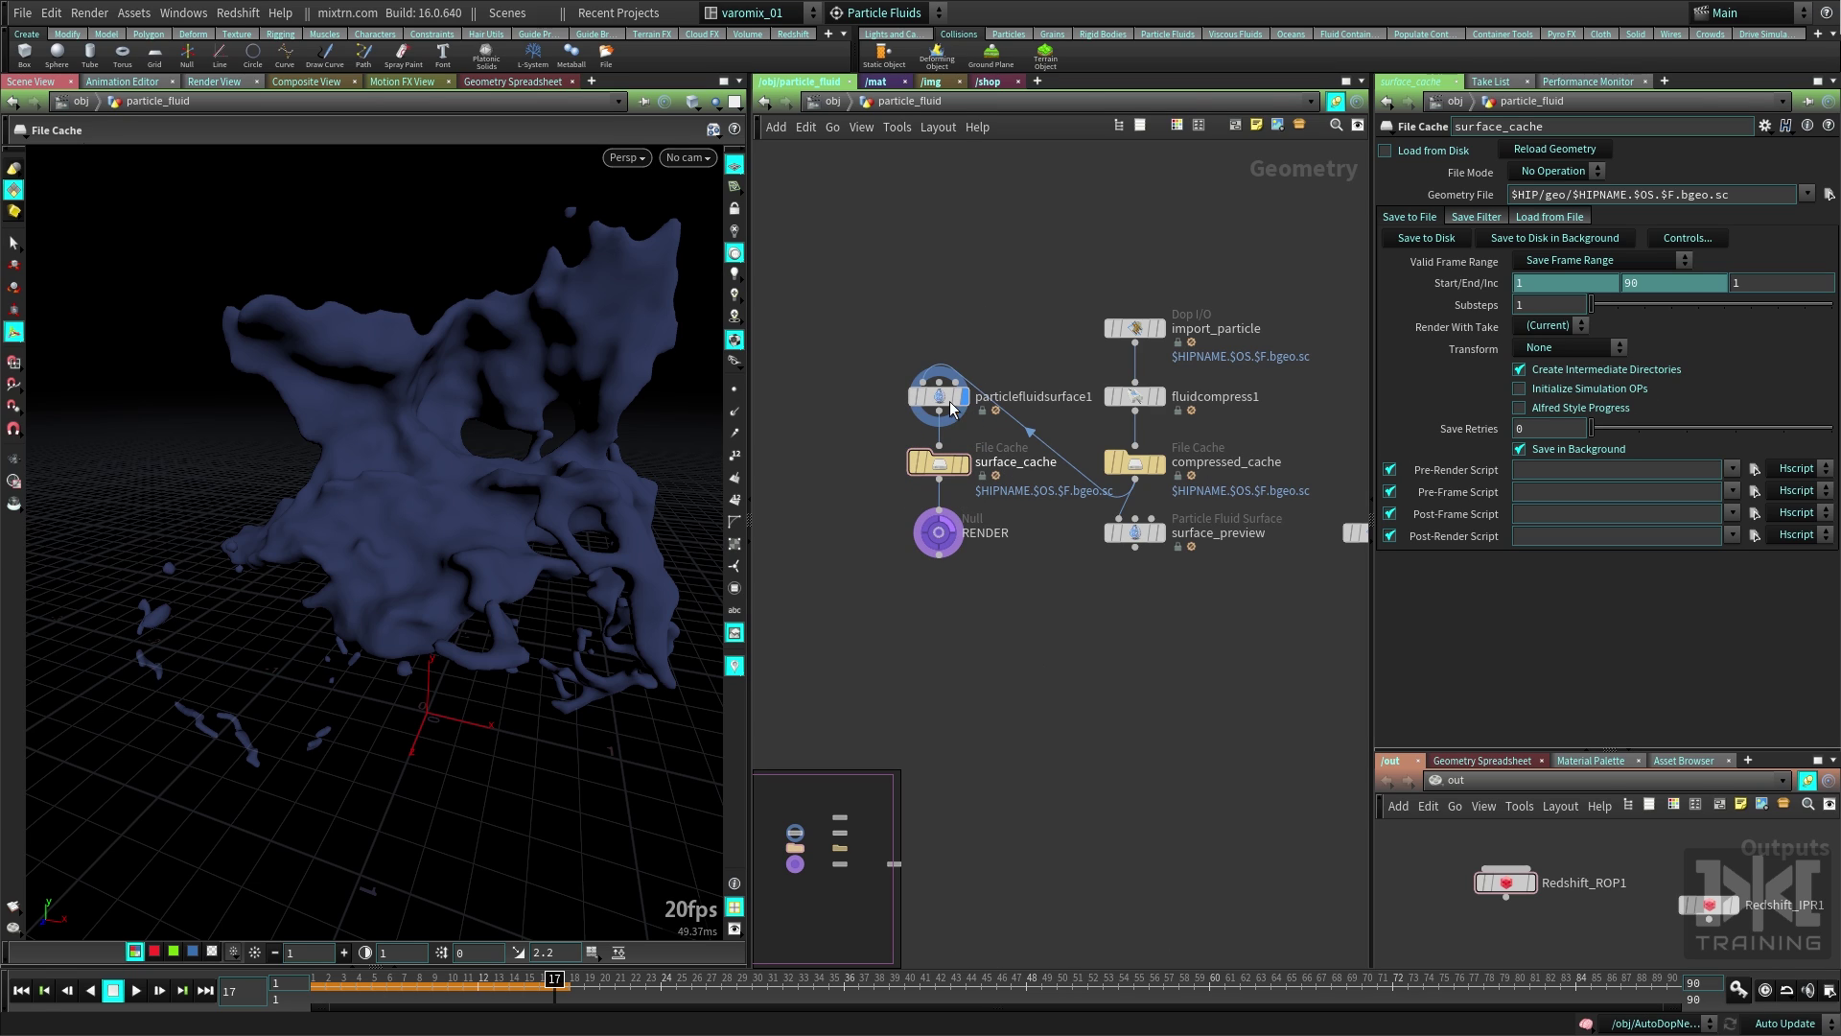
{"action": "left_click", "coordinate": [874, 83]}
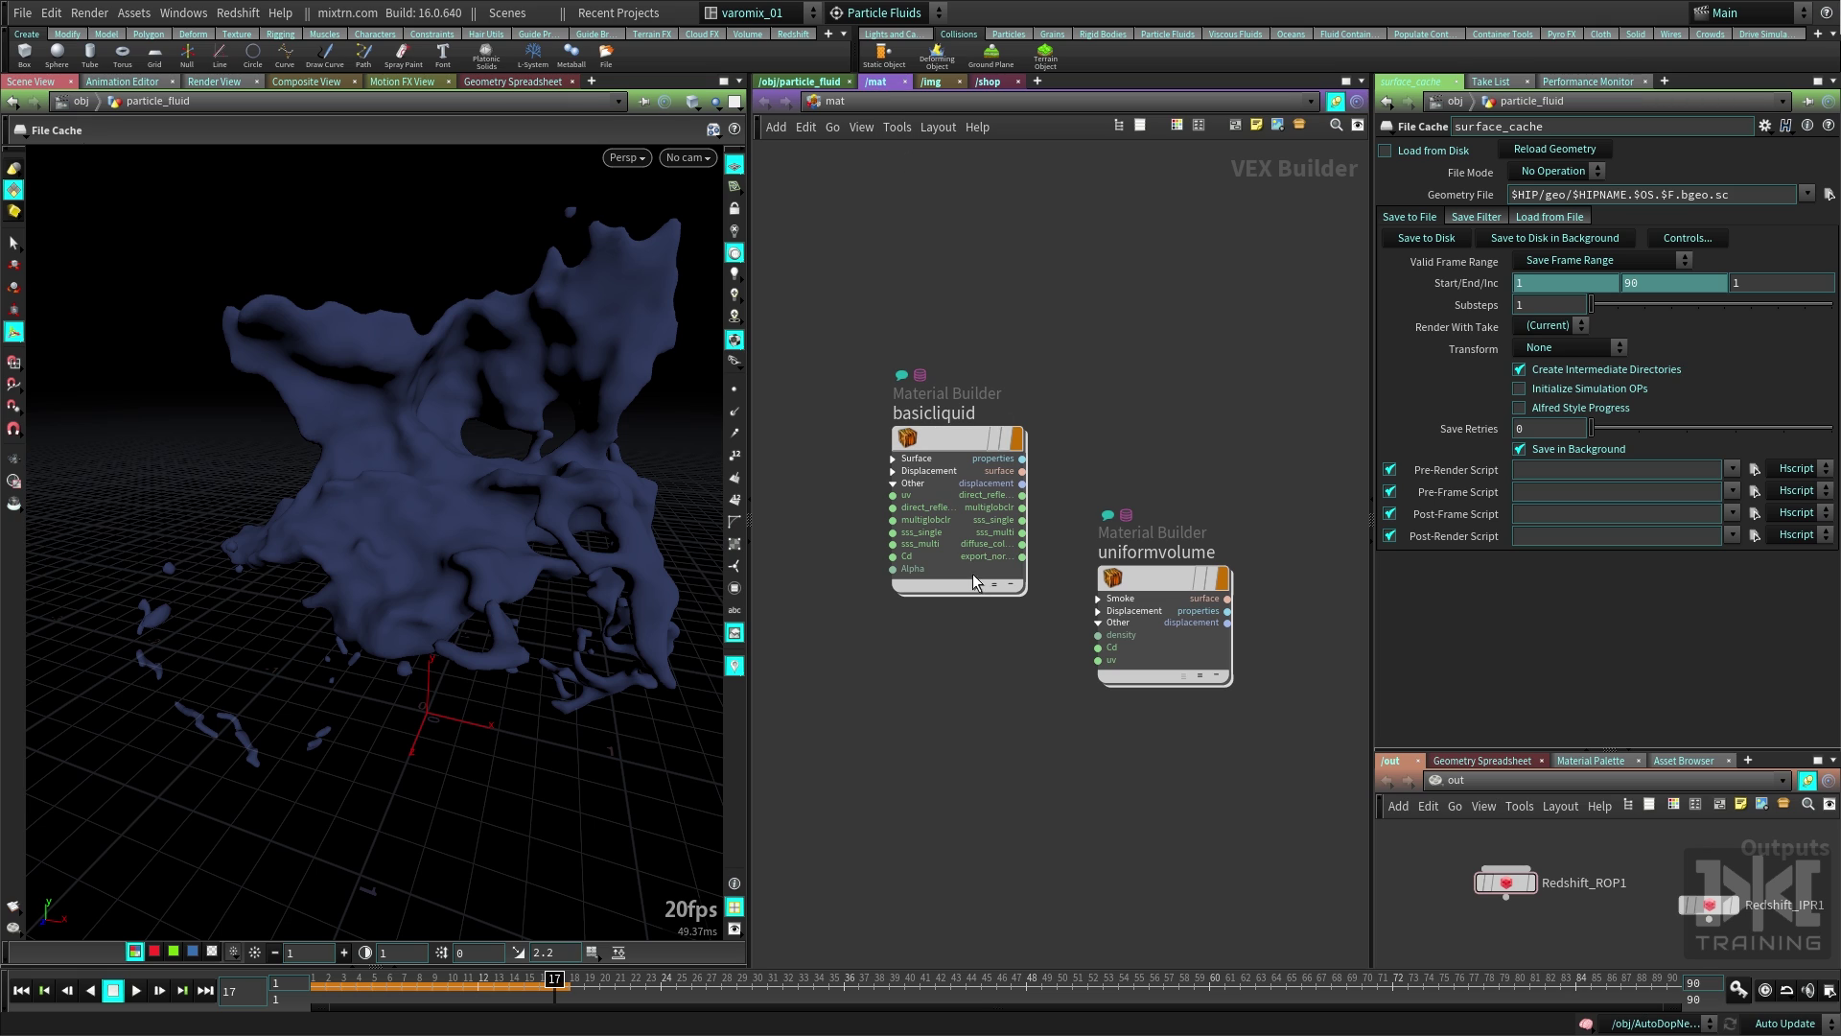
Space apart the basicliquid and uniformvolume materials, show basicliquid's parameters, and return to the object-level network.
{"action": "left_click_drag", "start_coordinate": [961, 443], "coordinate": [903, 511]}
{"action": "left_click_drag", "start_coordinate": [1150, 575], "coordinate": [1186, 527]}
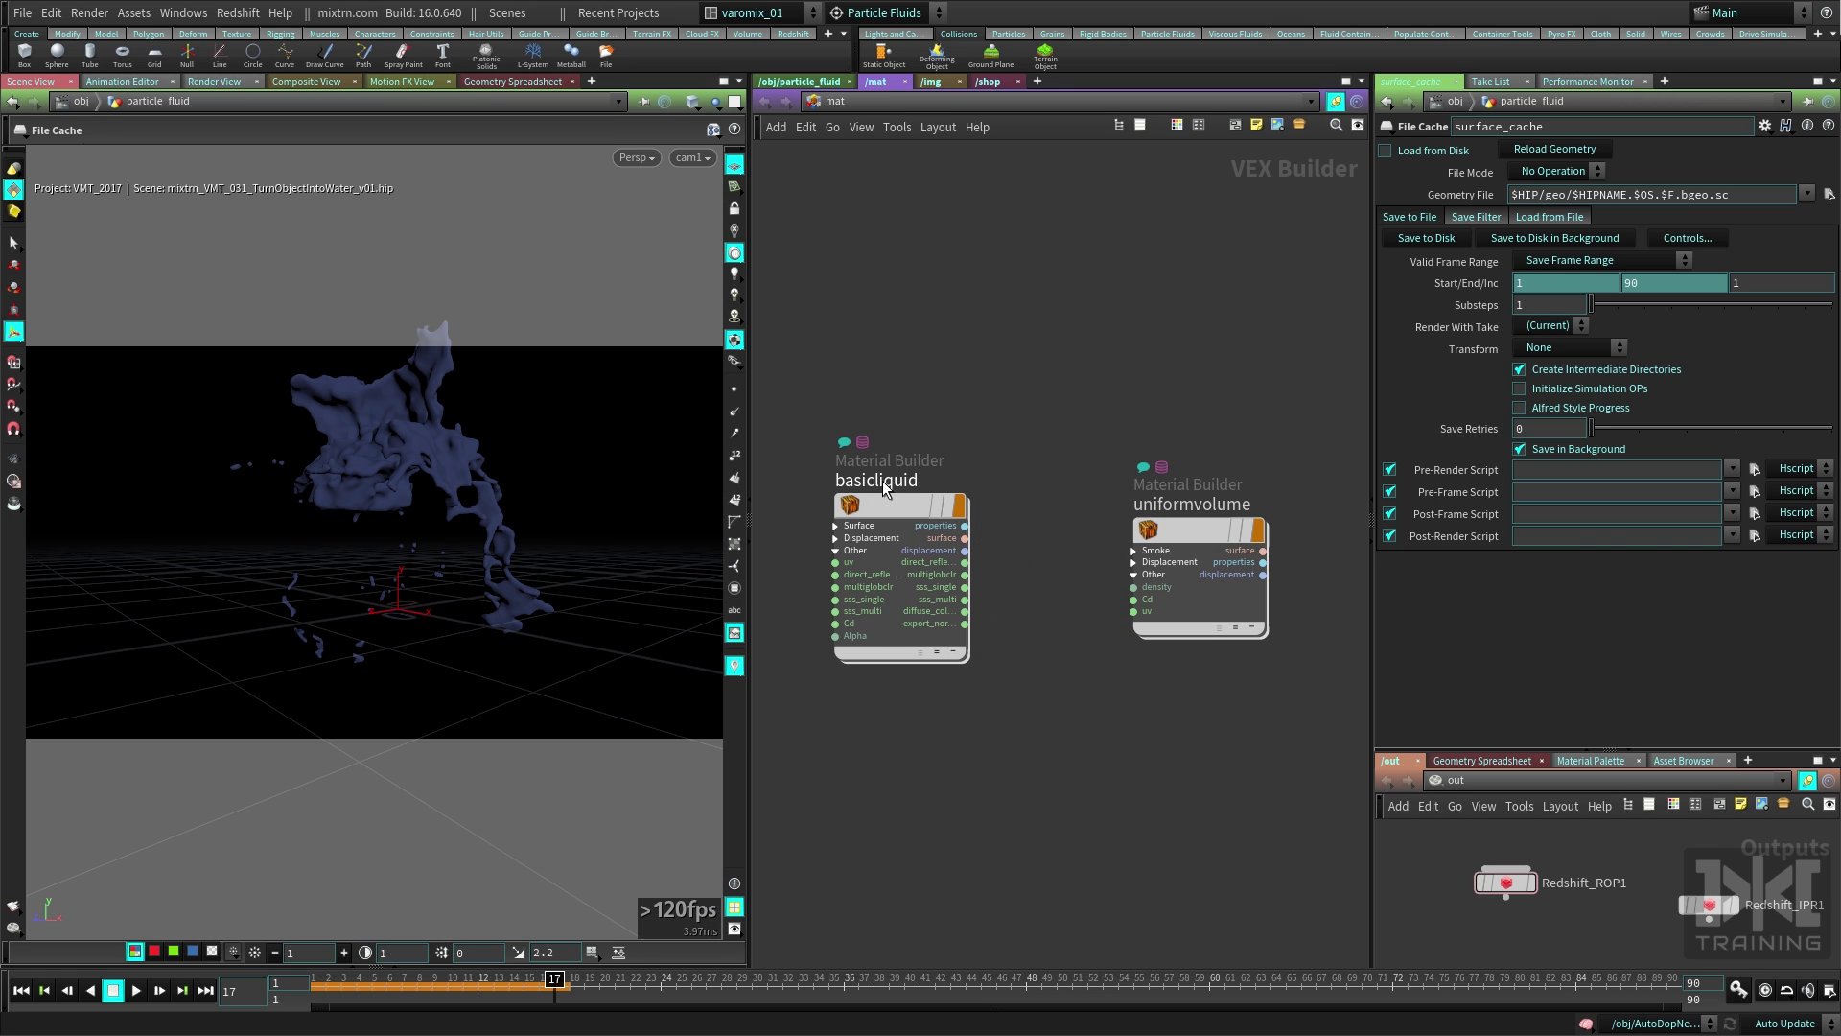
{"action": "left_click", "coordinate": [884, 489]}
{"action": "left_click", "coordinate": [794, 83]}
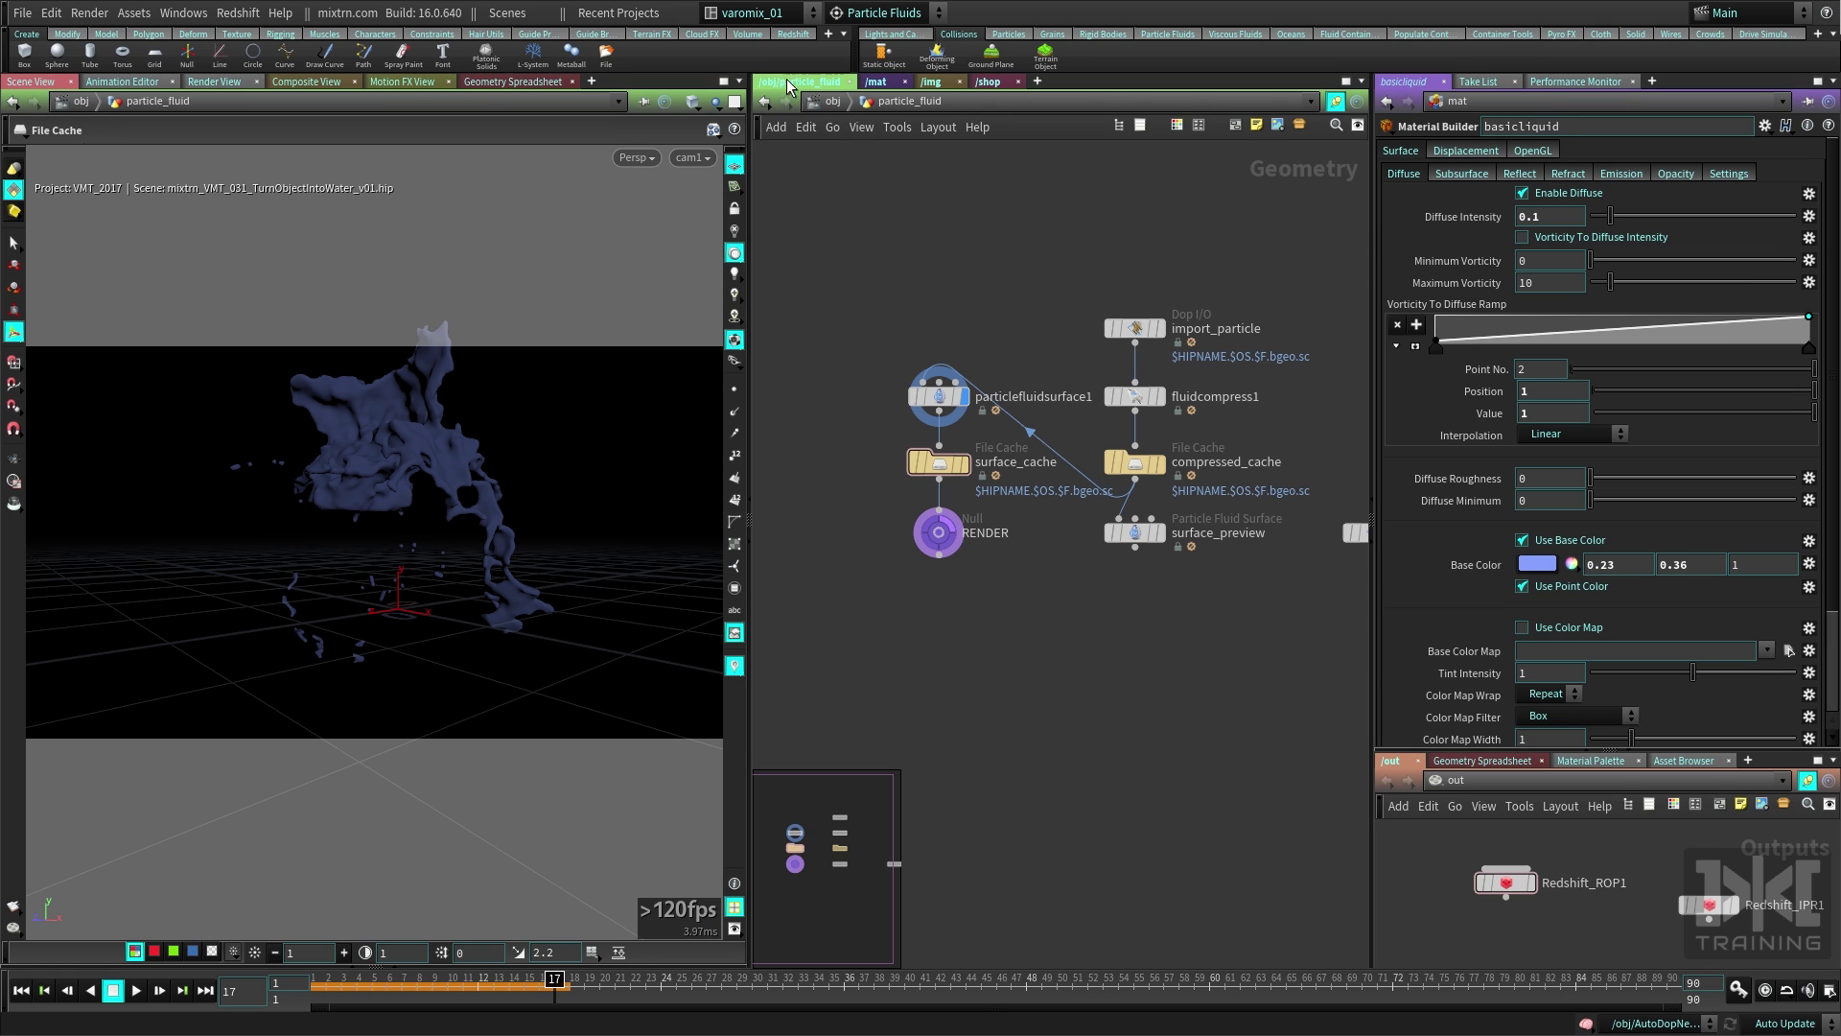
{"action": "left_click", "coordinate": [831, 100]}
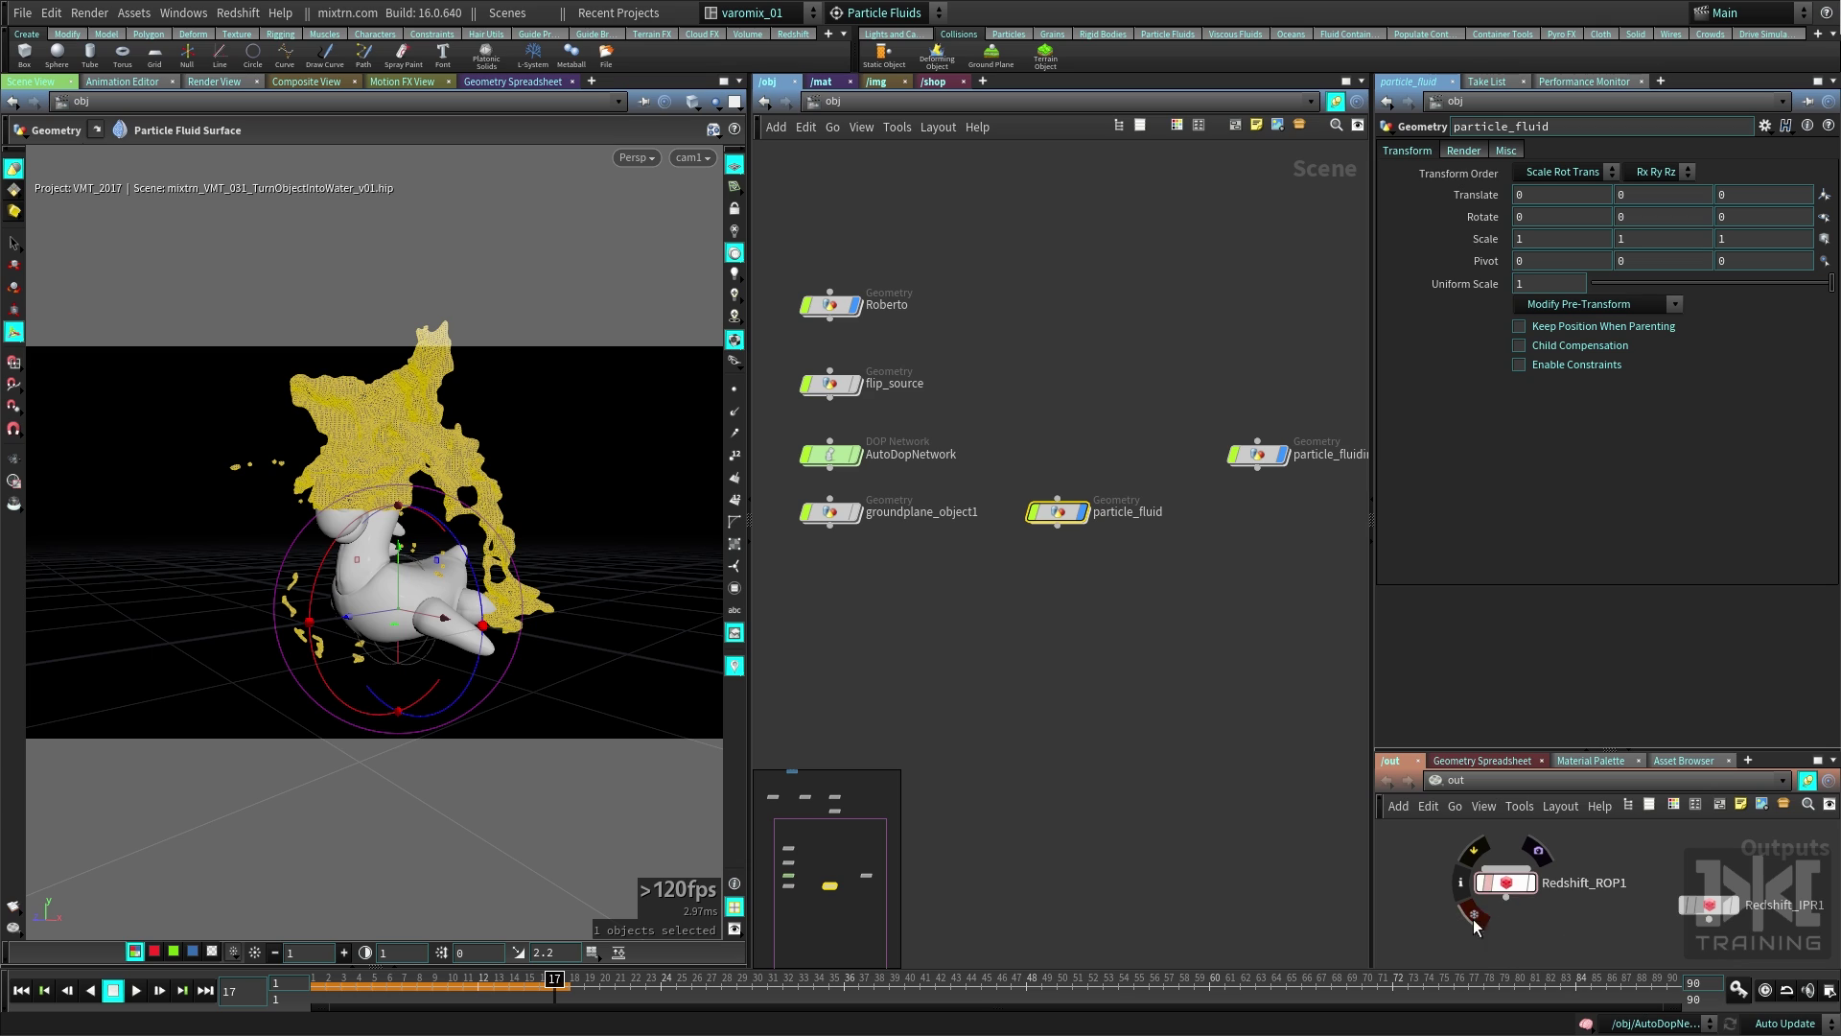
Delete the Redshift_ROP1 and Redshift_IPR1 output nodes and create a Mantra - PBR render node.
{"action": "left_click_drag", "start_coordinate": [1462, 931], "coordinate": [1731, 885]}
{"action": "key", "text": "Delete"}
{"action": "key", "text": "Tab"}
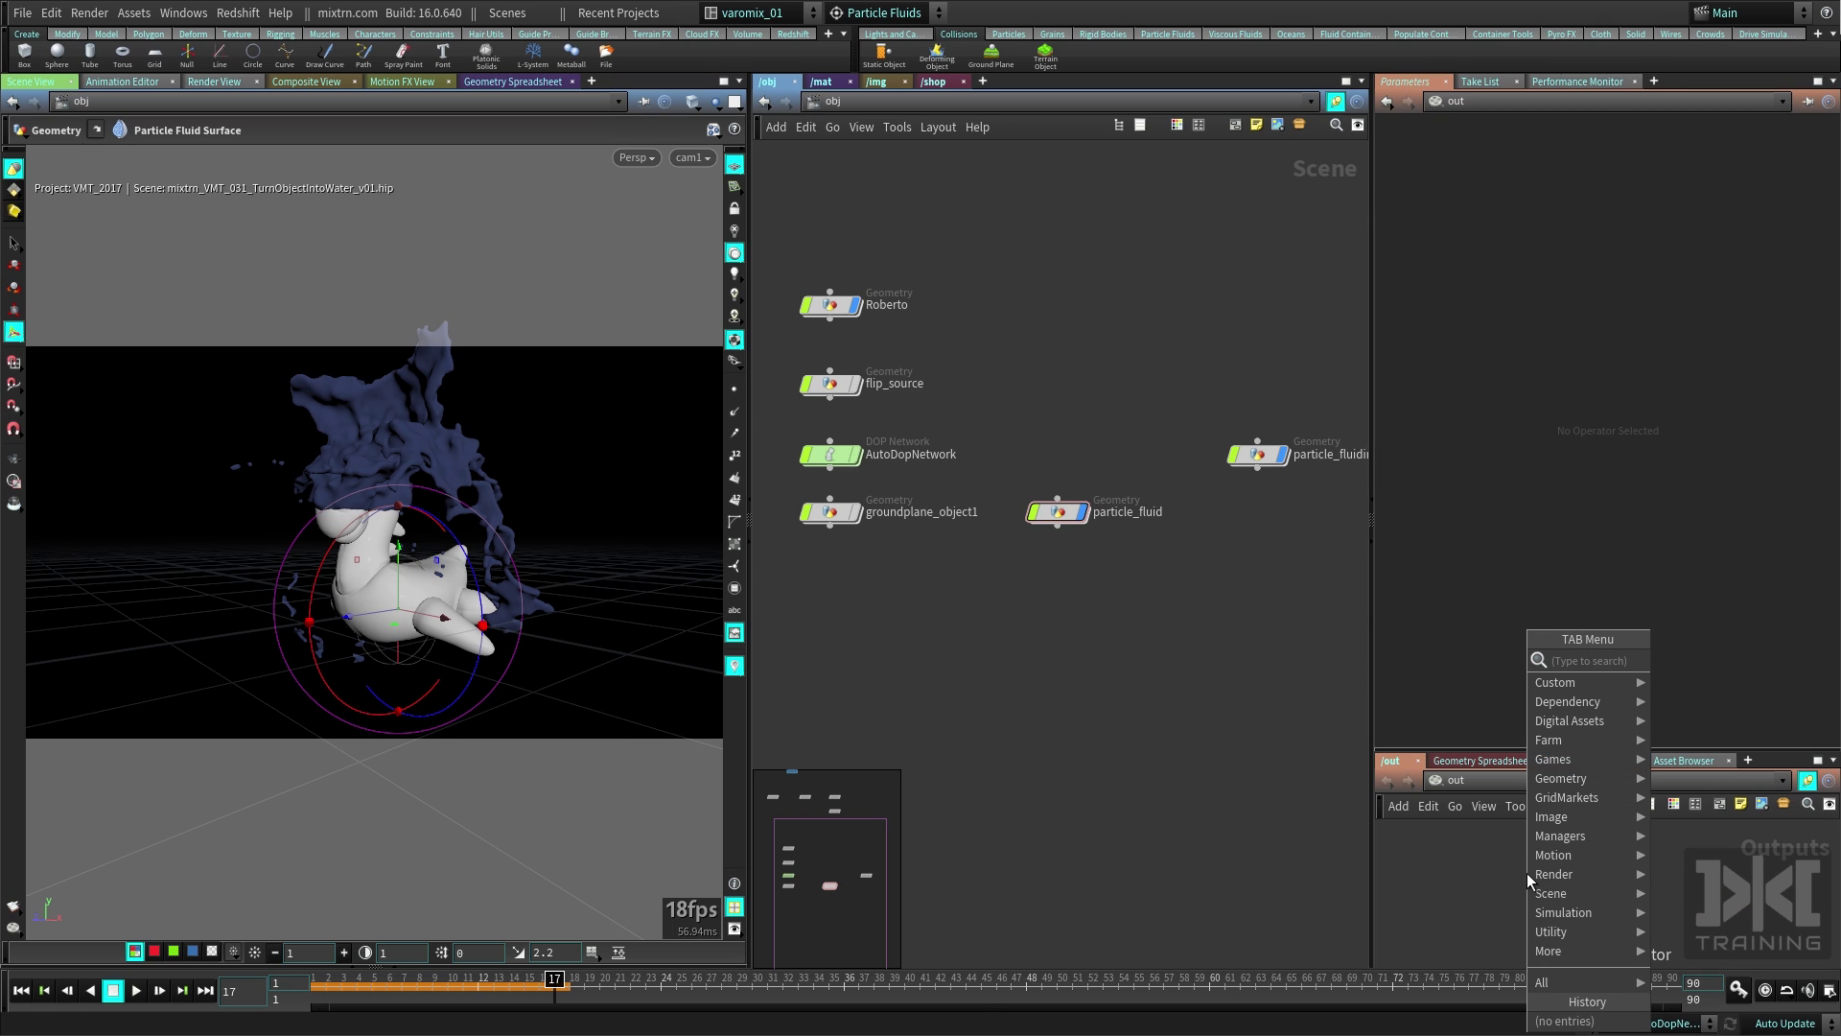
{"action": "left_click", "coordinate": [89, 12]}
{"action": "mouse_move", "coordinate": [166, 88]}
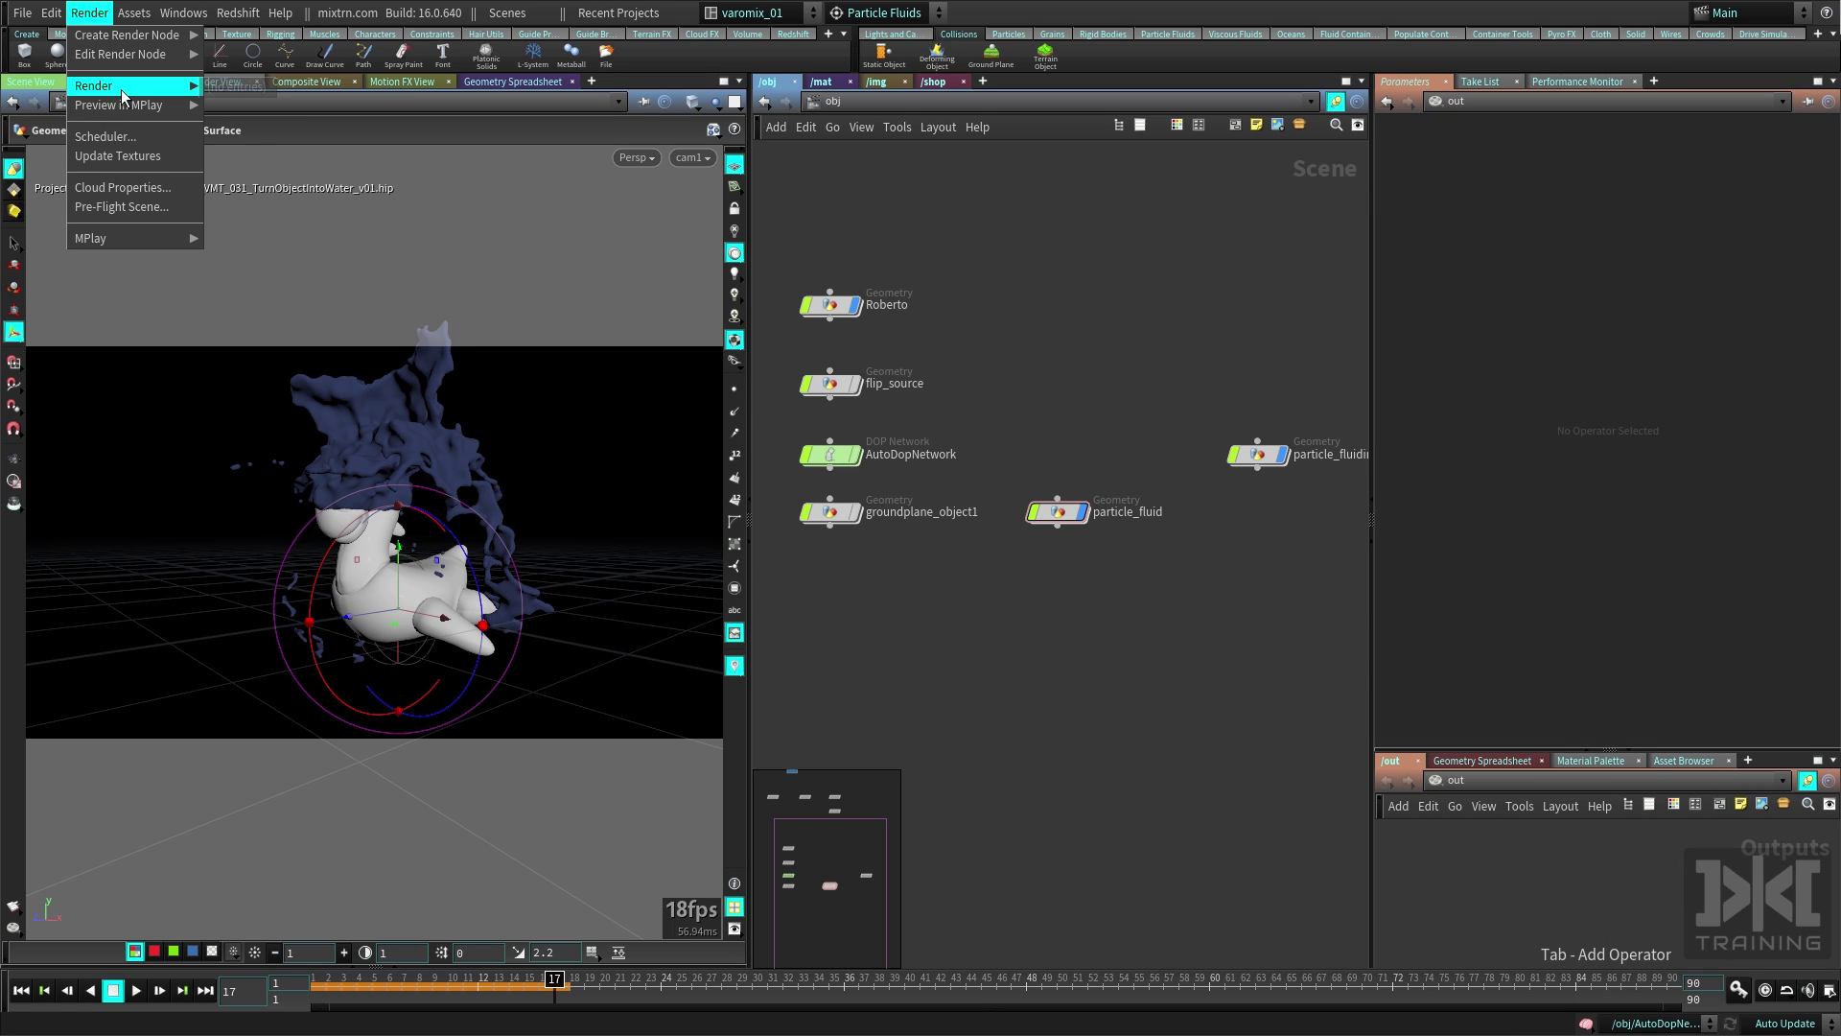
{"action": "mouse_move", "coordinate": [104, 37]}
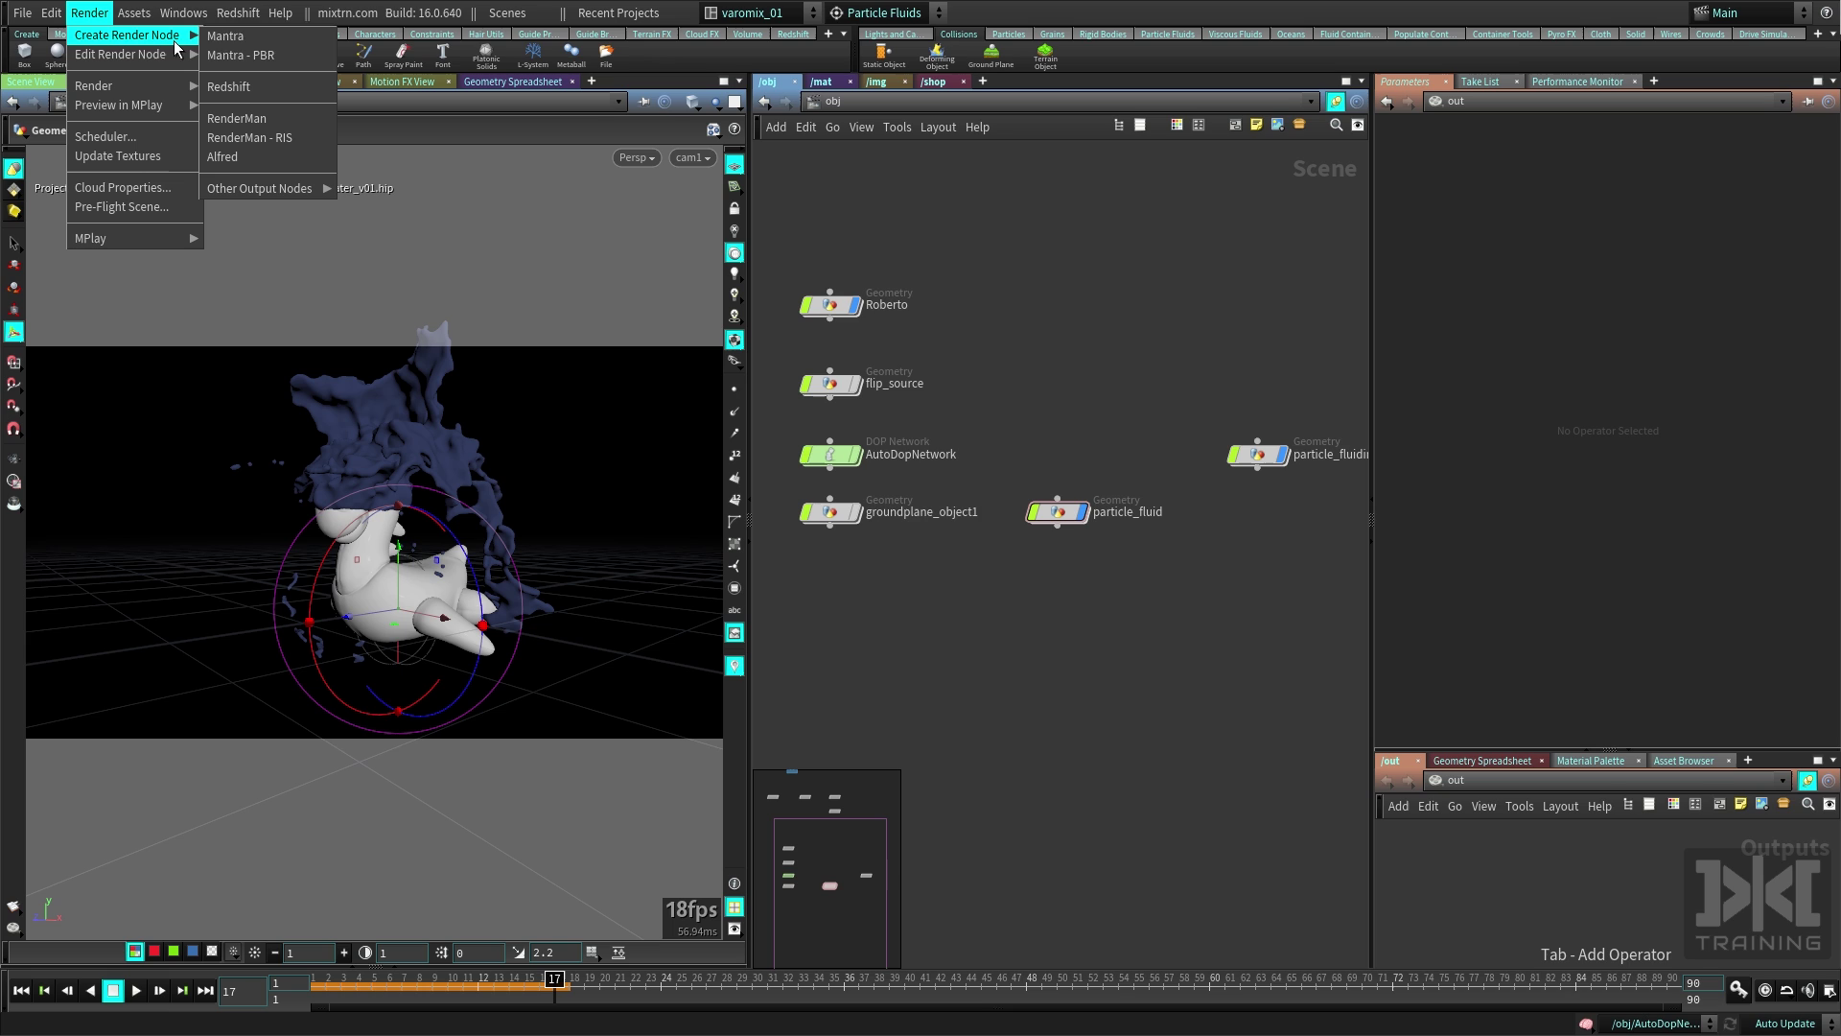
{"action": "left_click", "coordinate": [240, 55]}
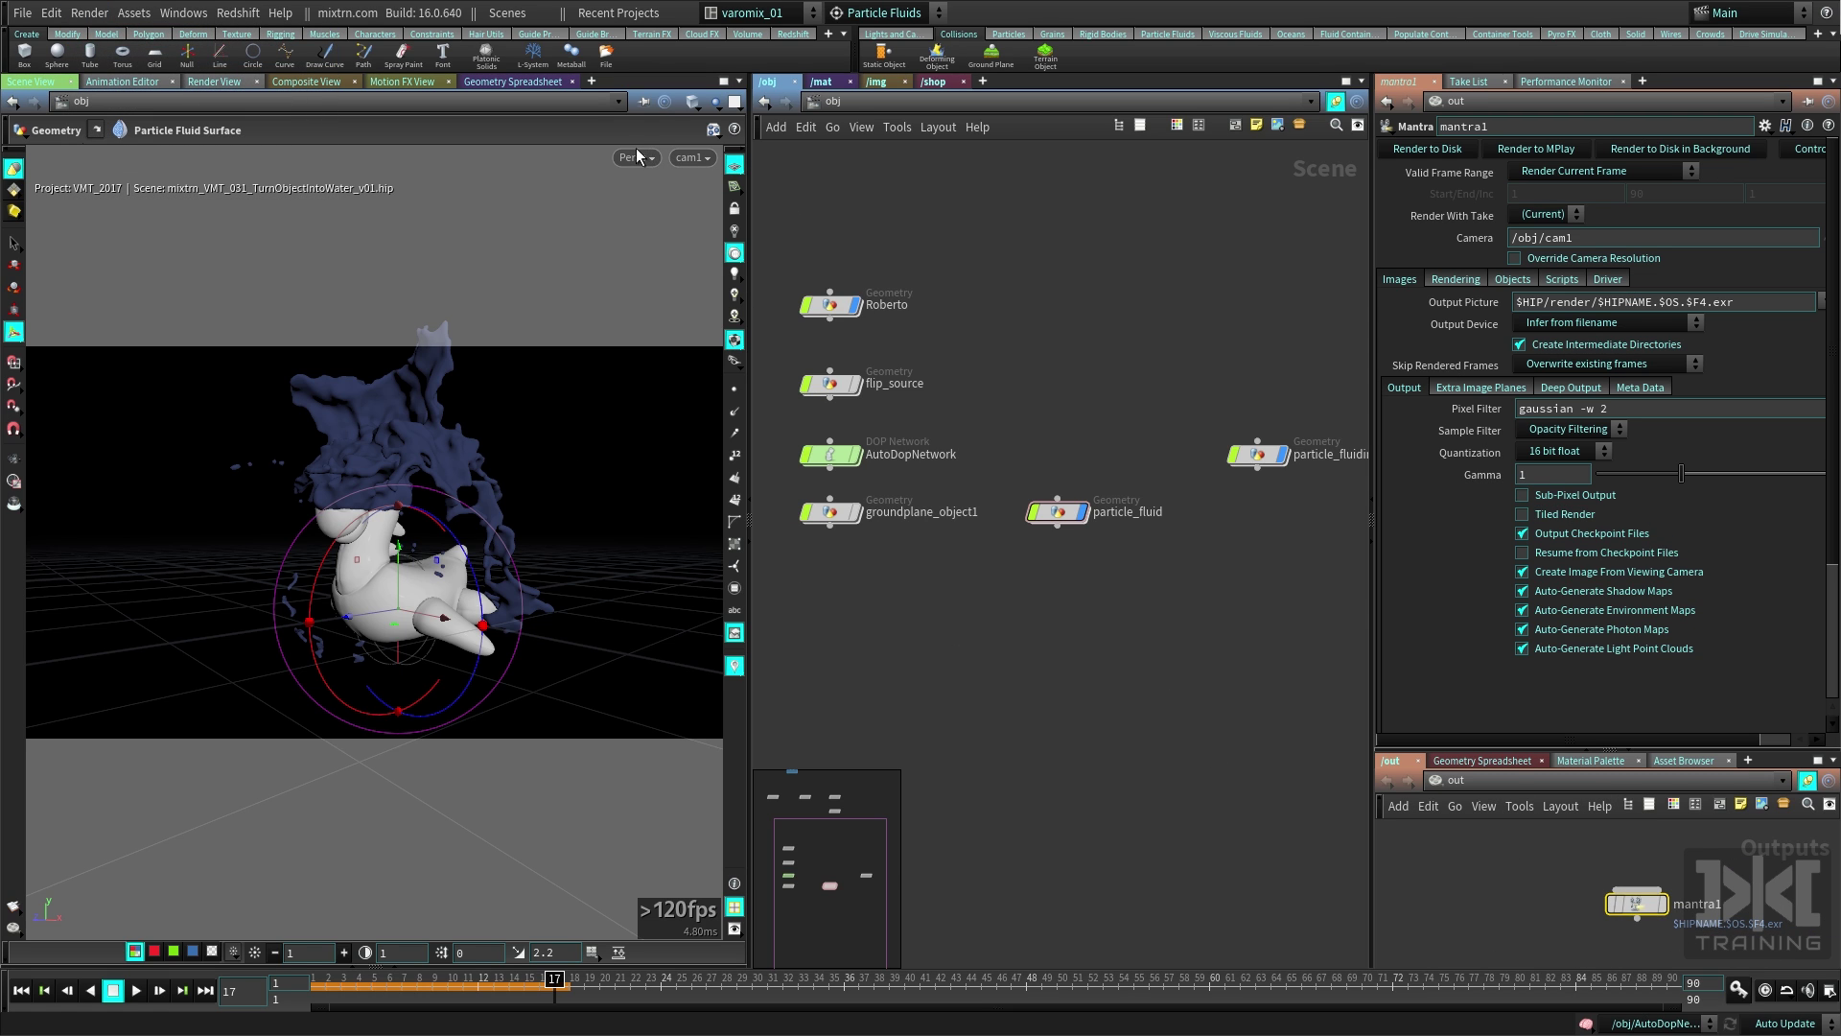
Replace the three Redshift lights with a Sky Light, and display backdrop_object1 with its node placed below cam1.
{"action": "key", "text": "h"}
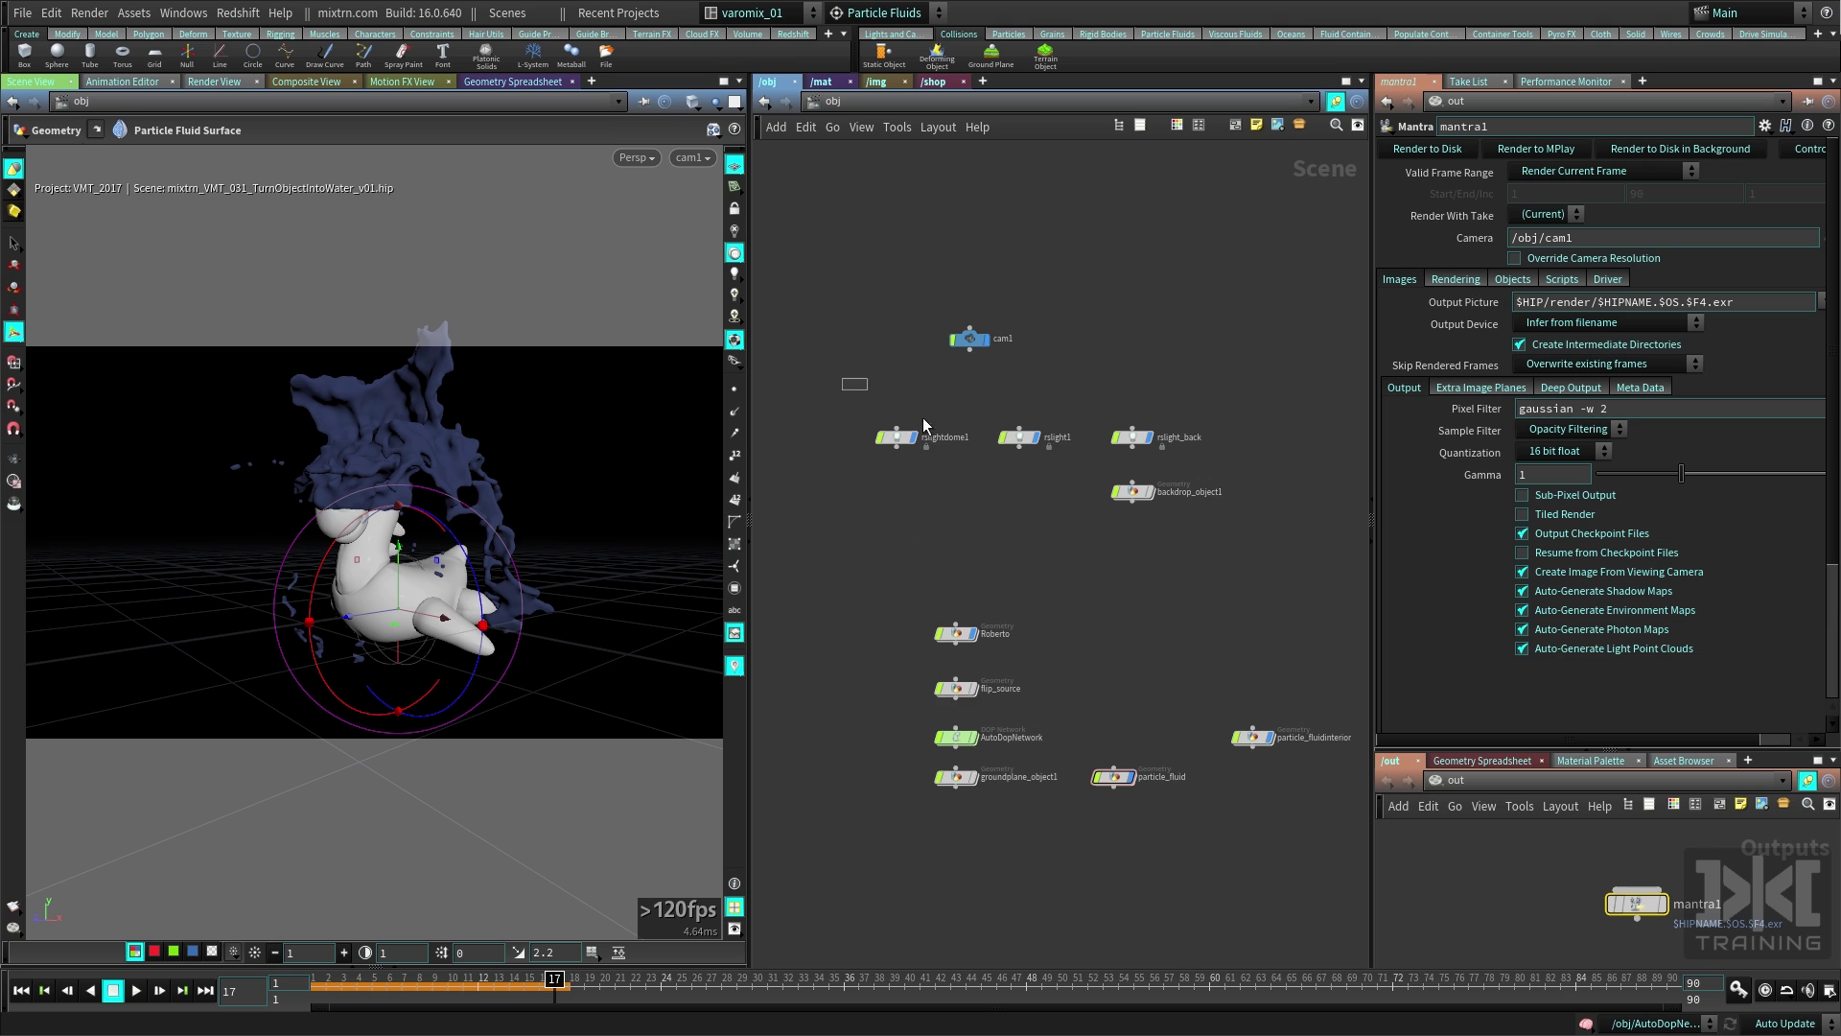
{"action": "left_click_drag", "start_coordinate": [923, 417], "coordinate": [1241, 472]}
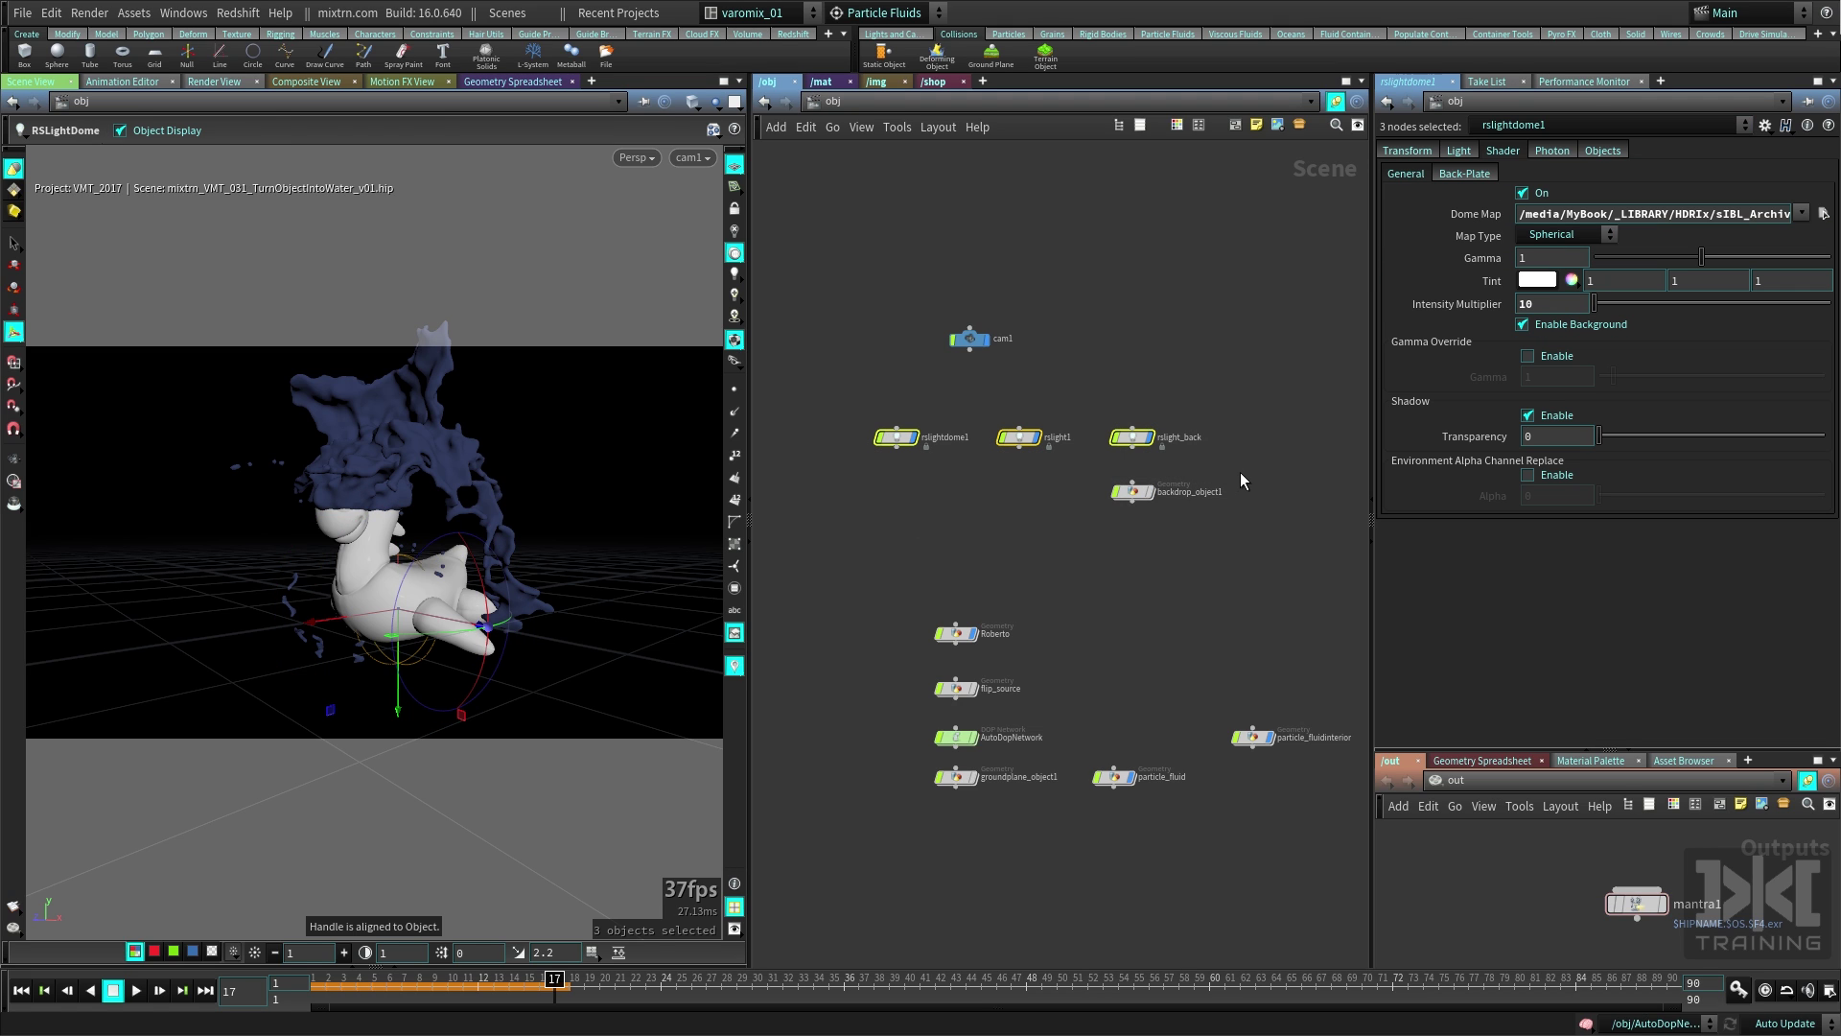
{"action": "key", "text": "Delete"}
{"action": "left_click_drag", "start_coordinate": [1132, 491], "coordinate": [1023, 410]}
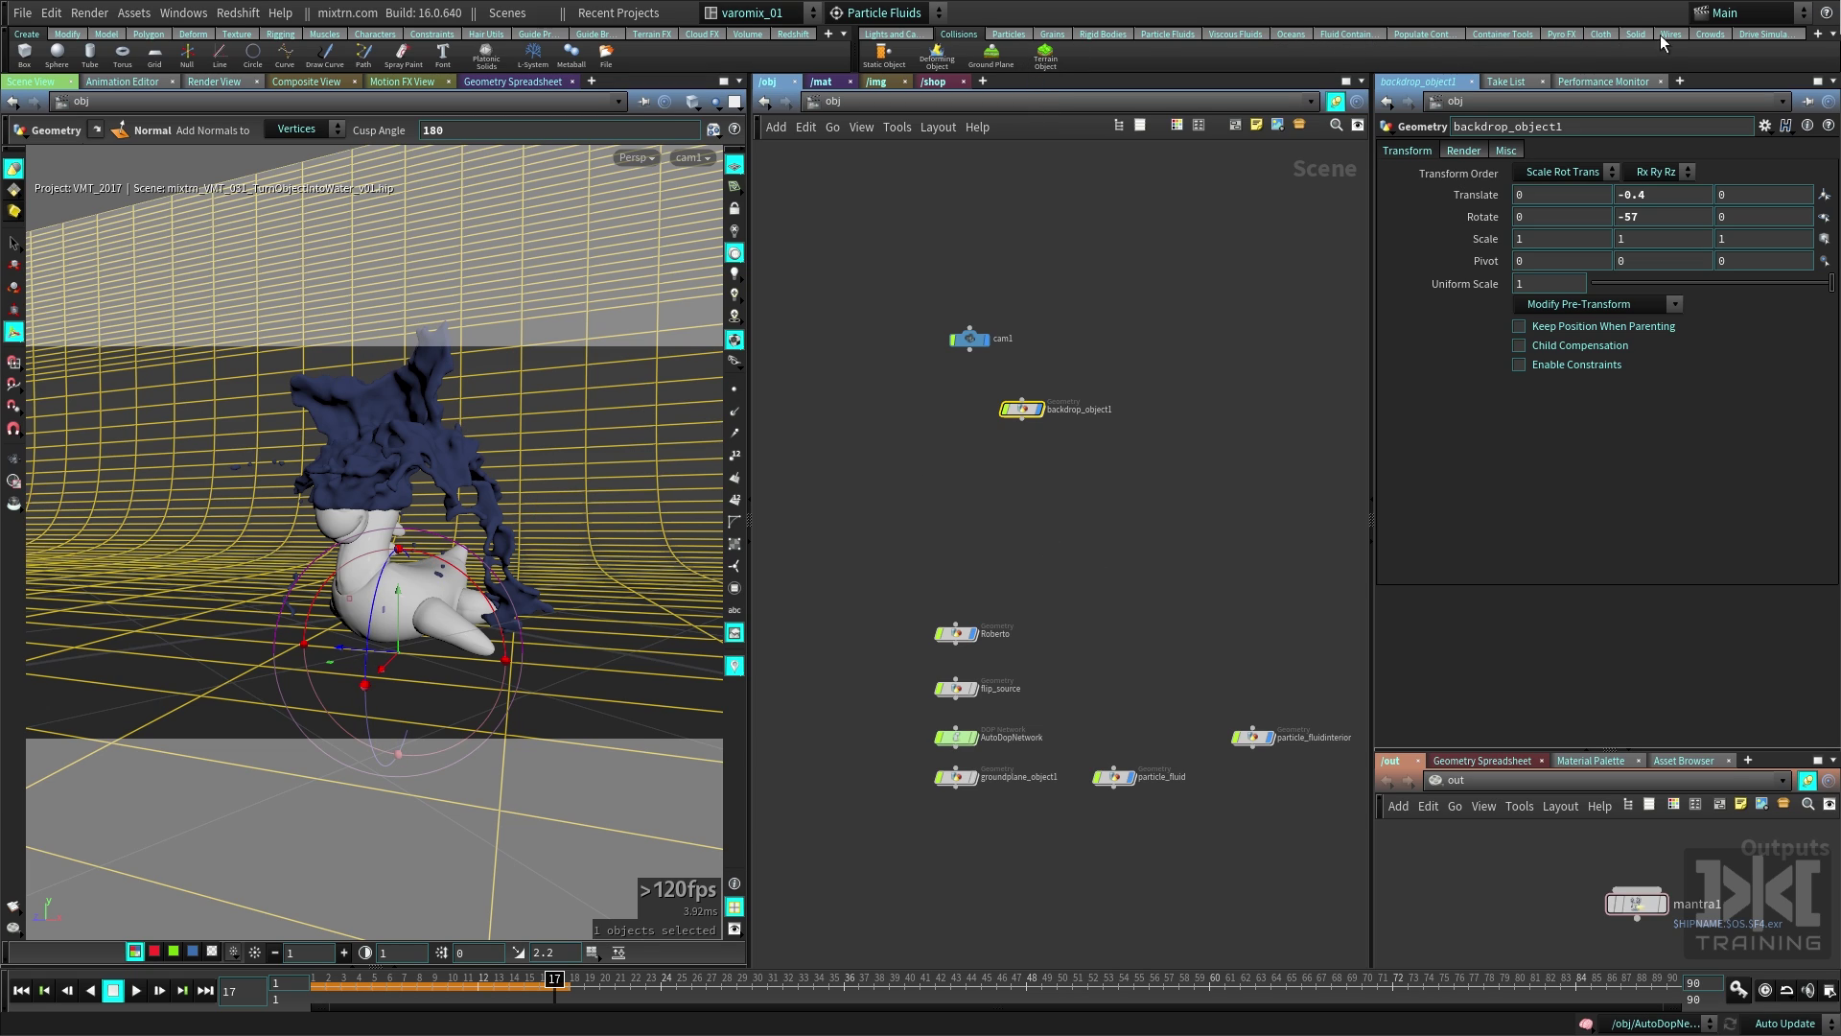
{"action": "left_click", "coordinate": [891, 34]}
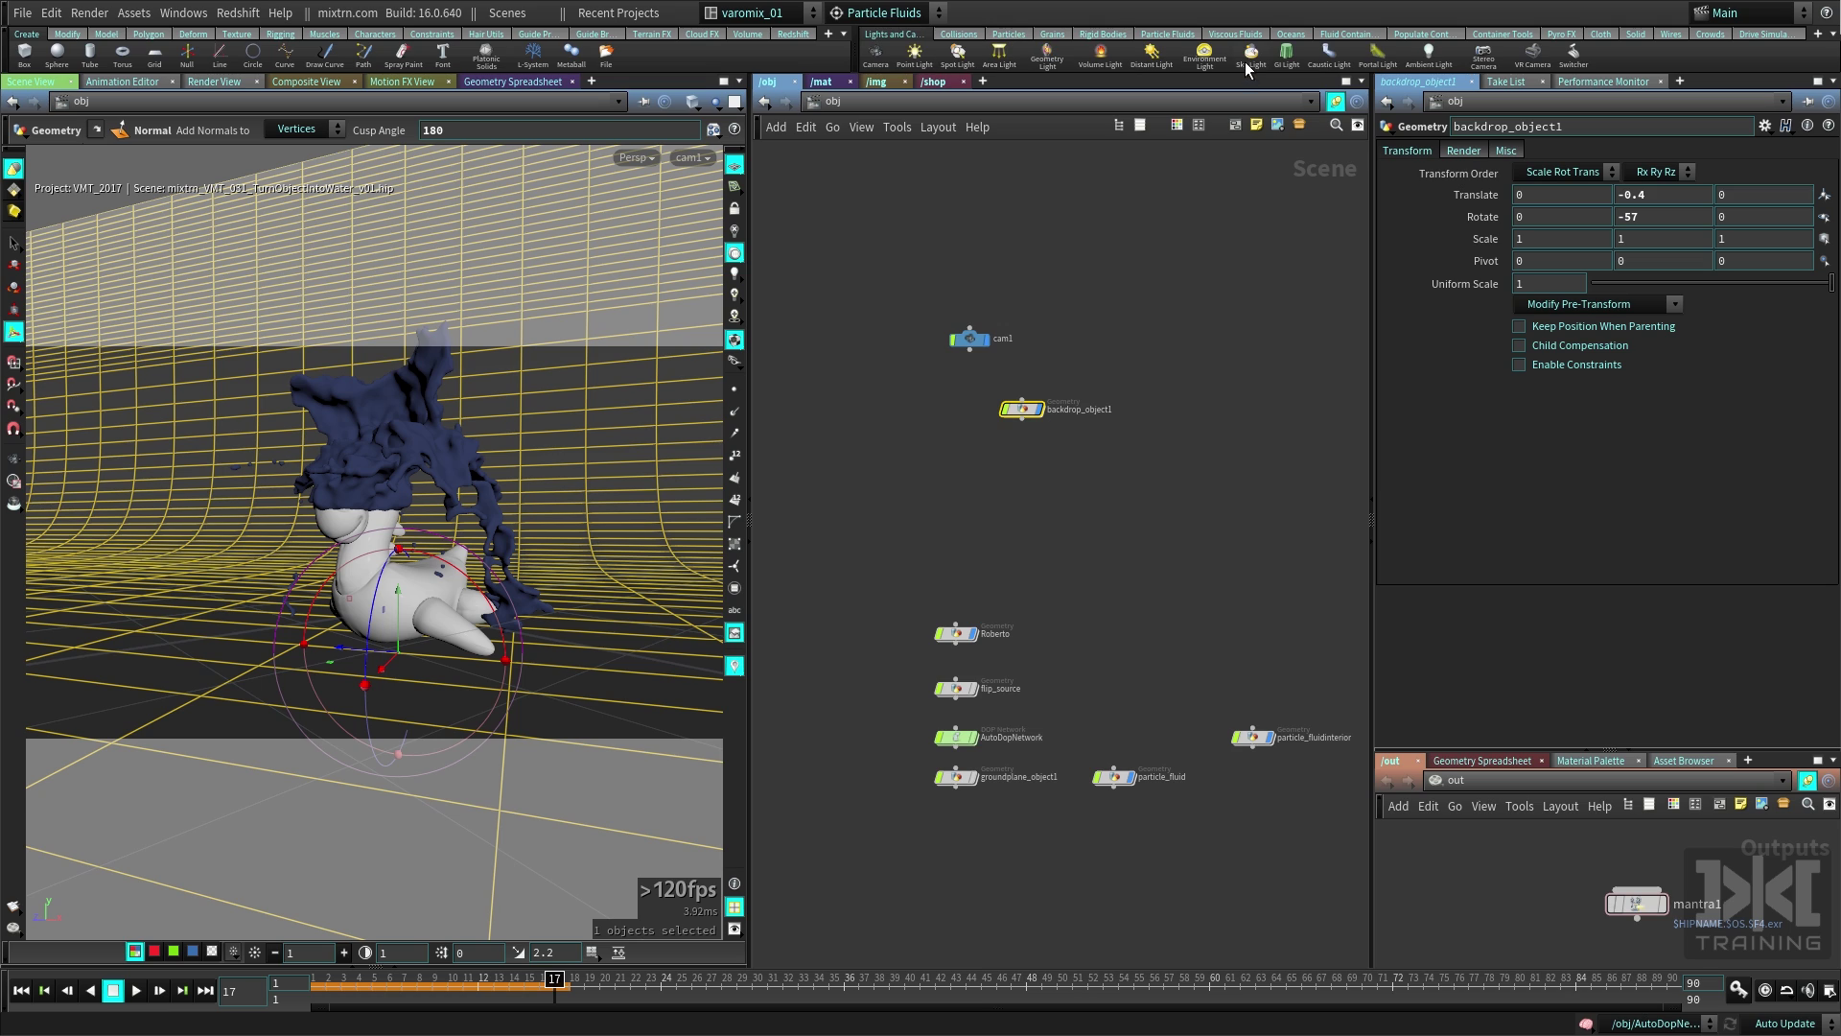
{"action": "left_click", "coordinate": [1249, 64]}
Override mantra1's camera resolution at 1/2 (Half Resolution) and render the current frame to MPlay.
{"action": "left_click", "coordinate": [1667, 929]}
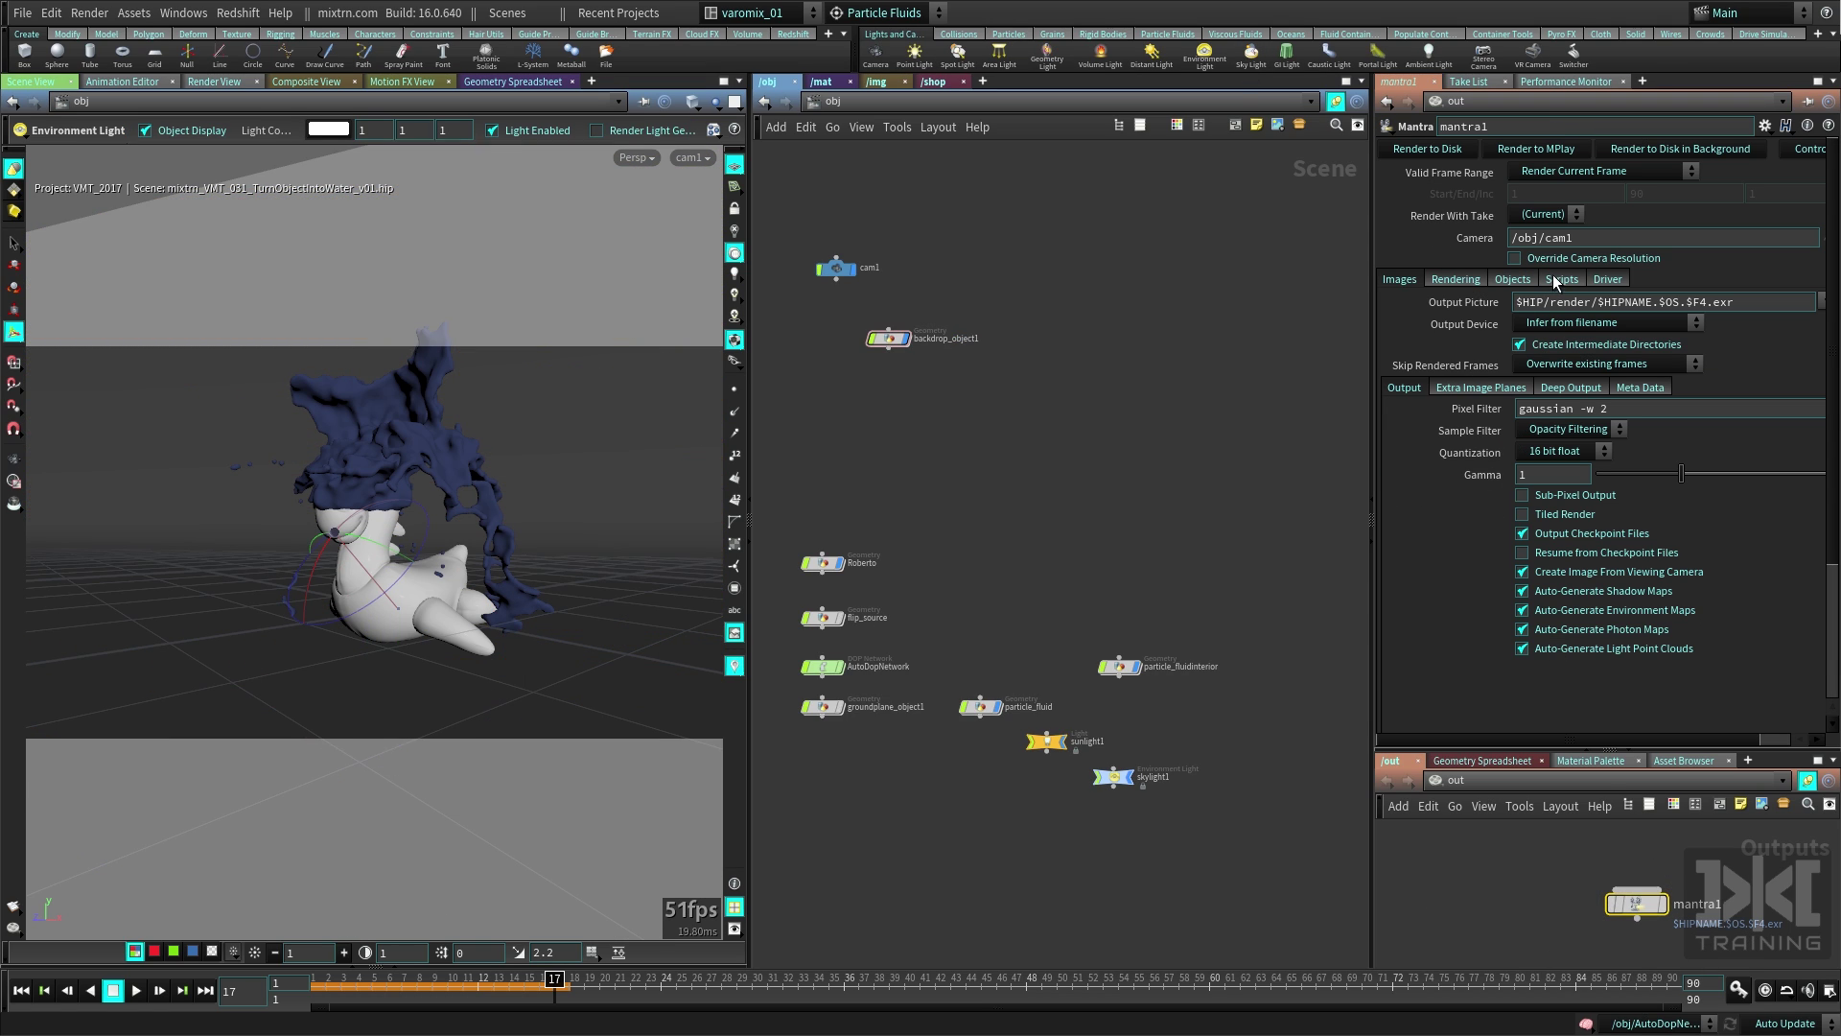
{"action": "scroll", "coordinate": [1551, 261], "scroll_direction": "up", "scroll_amount": 2}
{"action": "left_click", "coordinate": [1545, 146]}
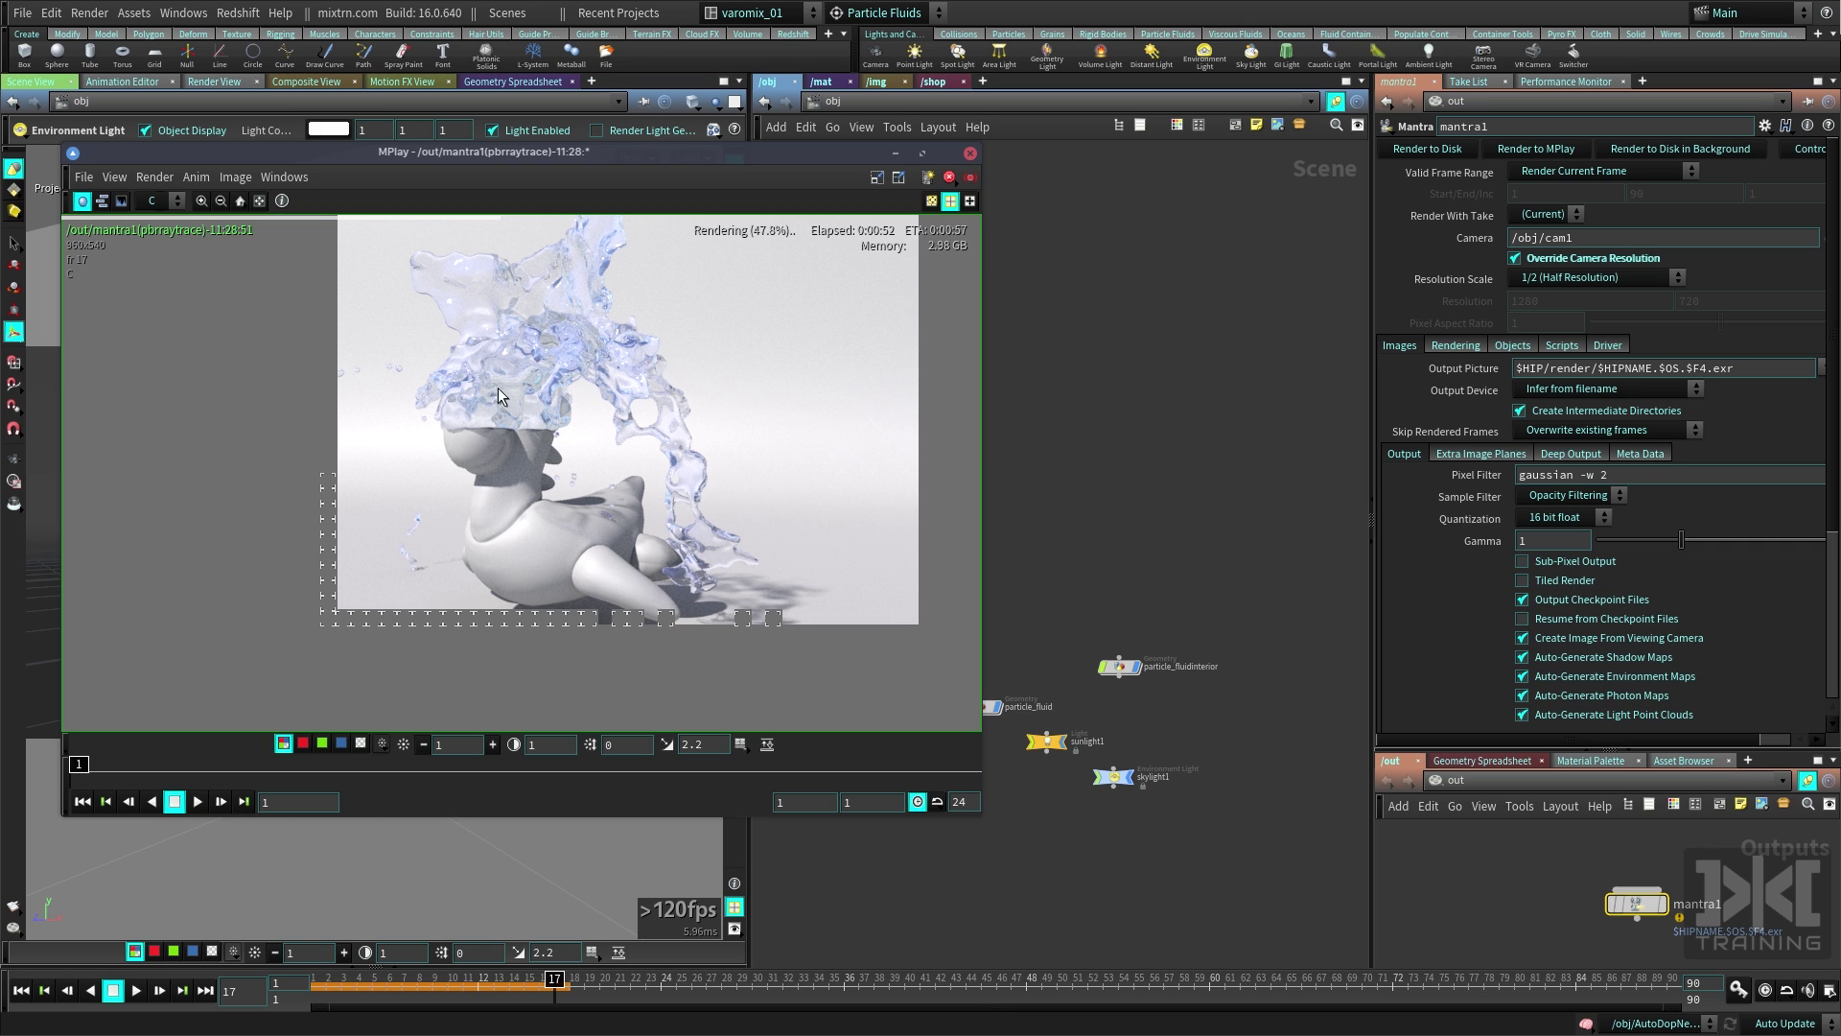
Replace the RS_Water material on the Roberto object with /mat/basicliquid.
{"action": "left_click_drag", "start_coordinate": [724, 163], "coordinate": [511, 331]}
{"action": "middle_click_drag", "start_coordinate": [970, 411], "coordinate": [1157, 254]}
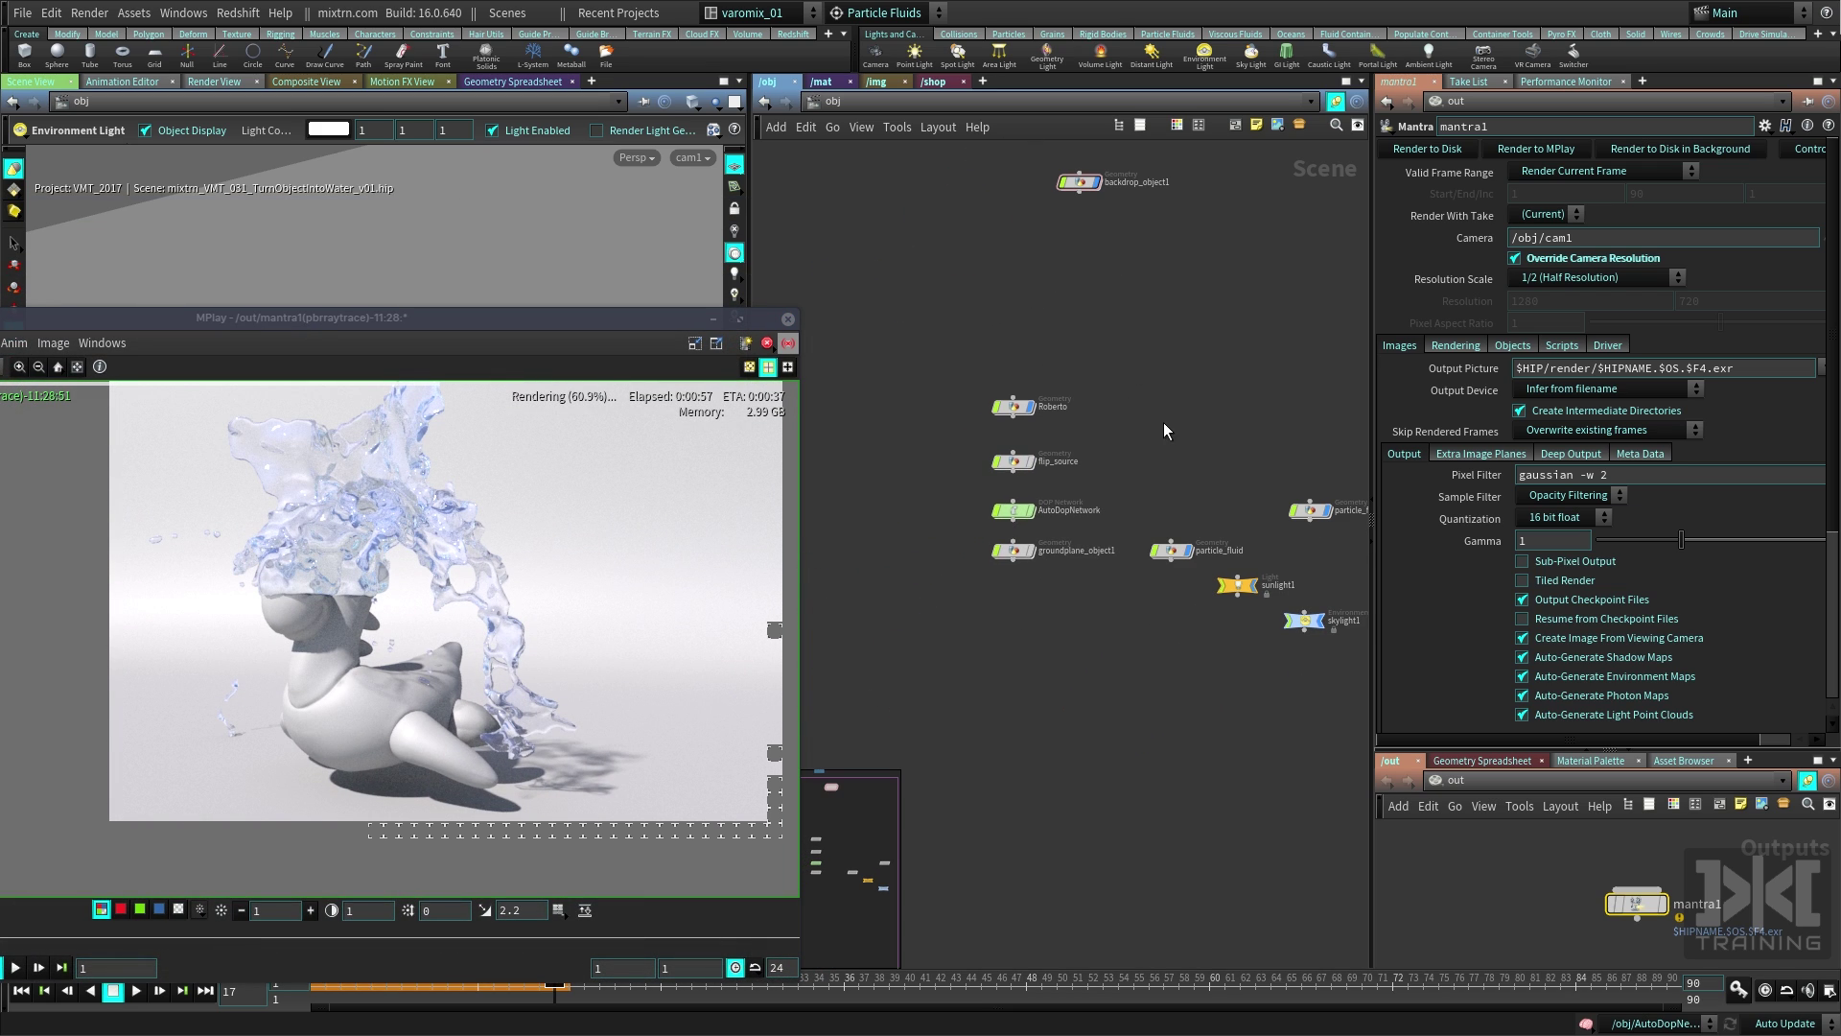
{"action": "left_click", "coordinate": [1012, 406]}
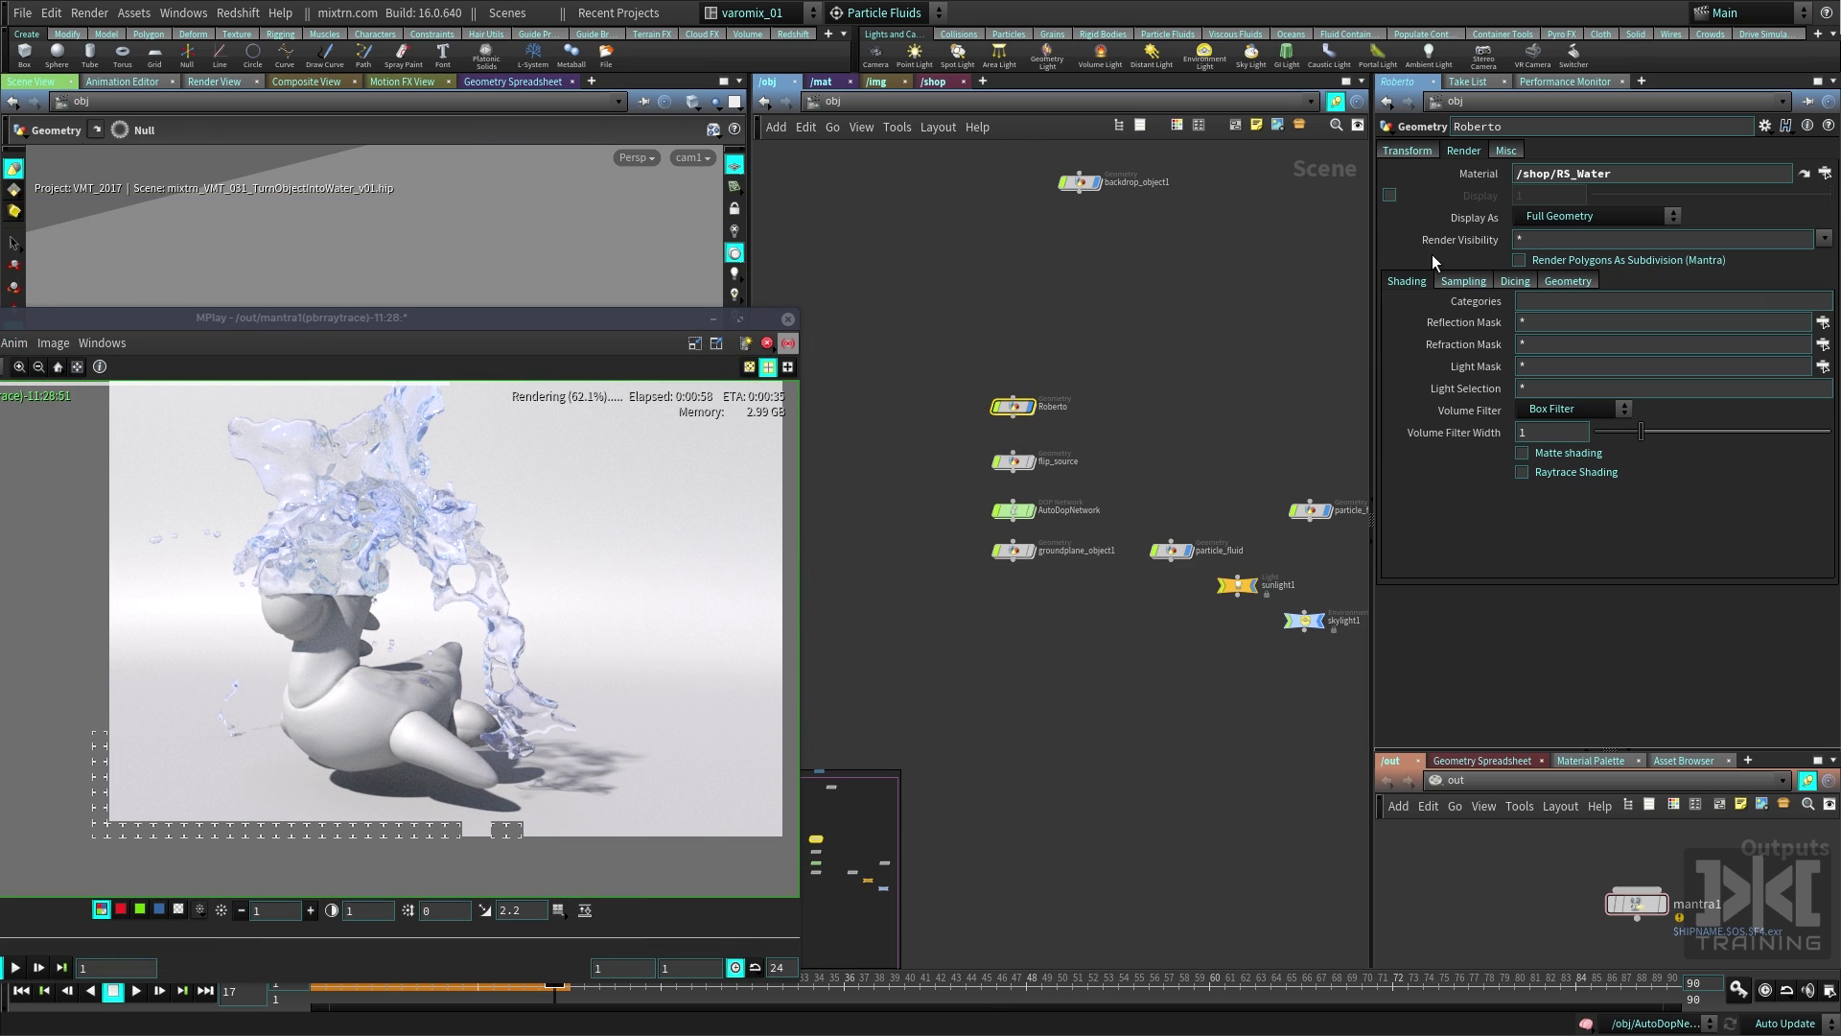
{"action": "left_click", "coordinate": [1824, 173]}
{"action": "left_click", "coordinate": [1623, 91]}
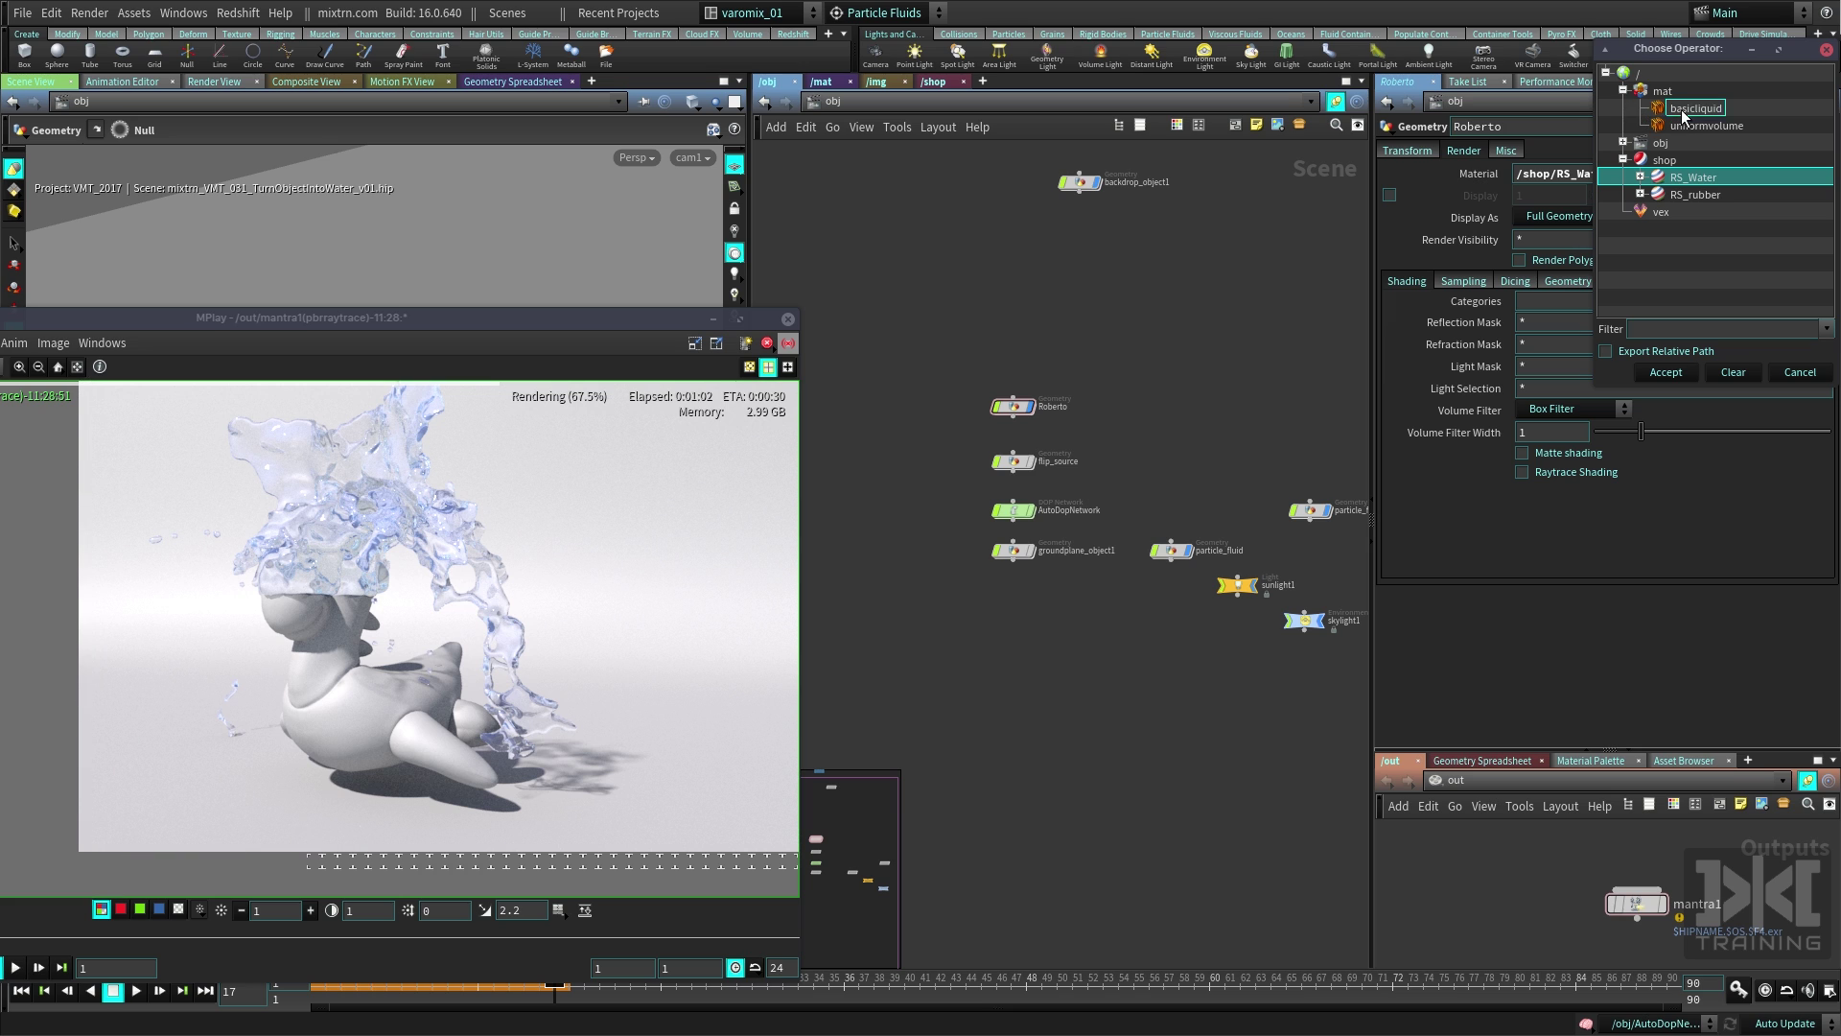
{"action": "left_click", "coordinate": [1683, 108]}
{"action": "left_click", "coordinate": [1669, 372]}
Stop the running render and render mantra1 to MPlay again with Roberto's new material.
{"action": "left_click_drag", "start_coordinate": [552, 347], "coordinate": [837, 177]}
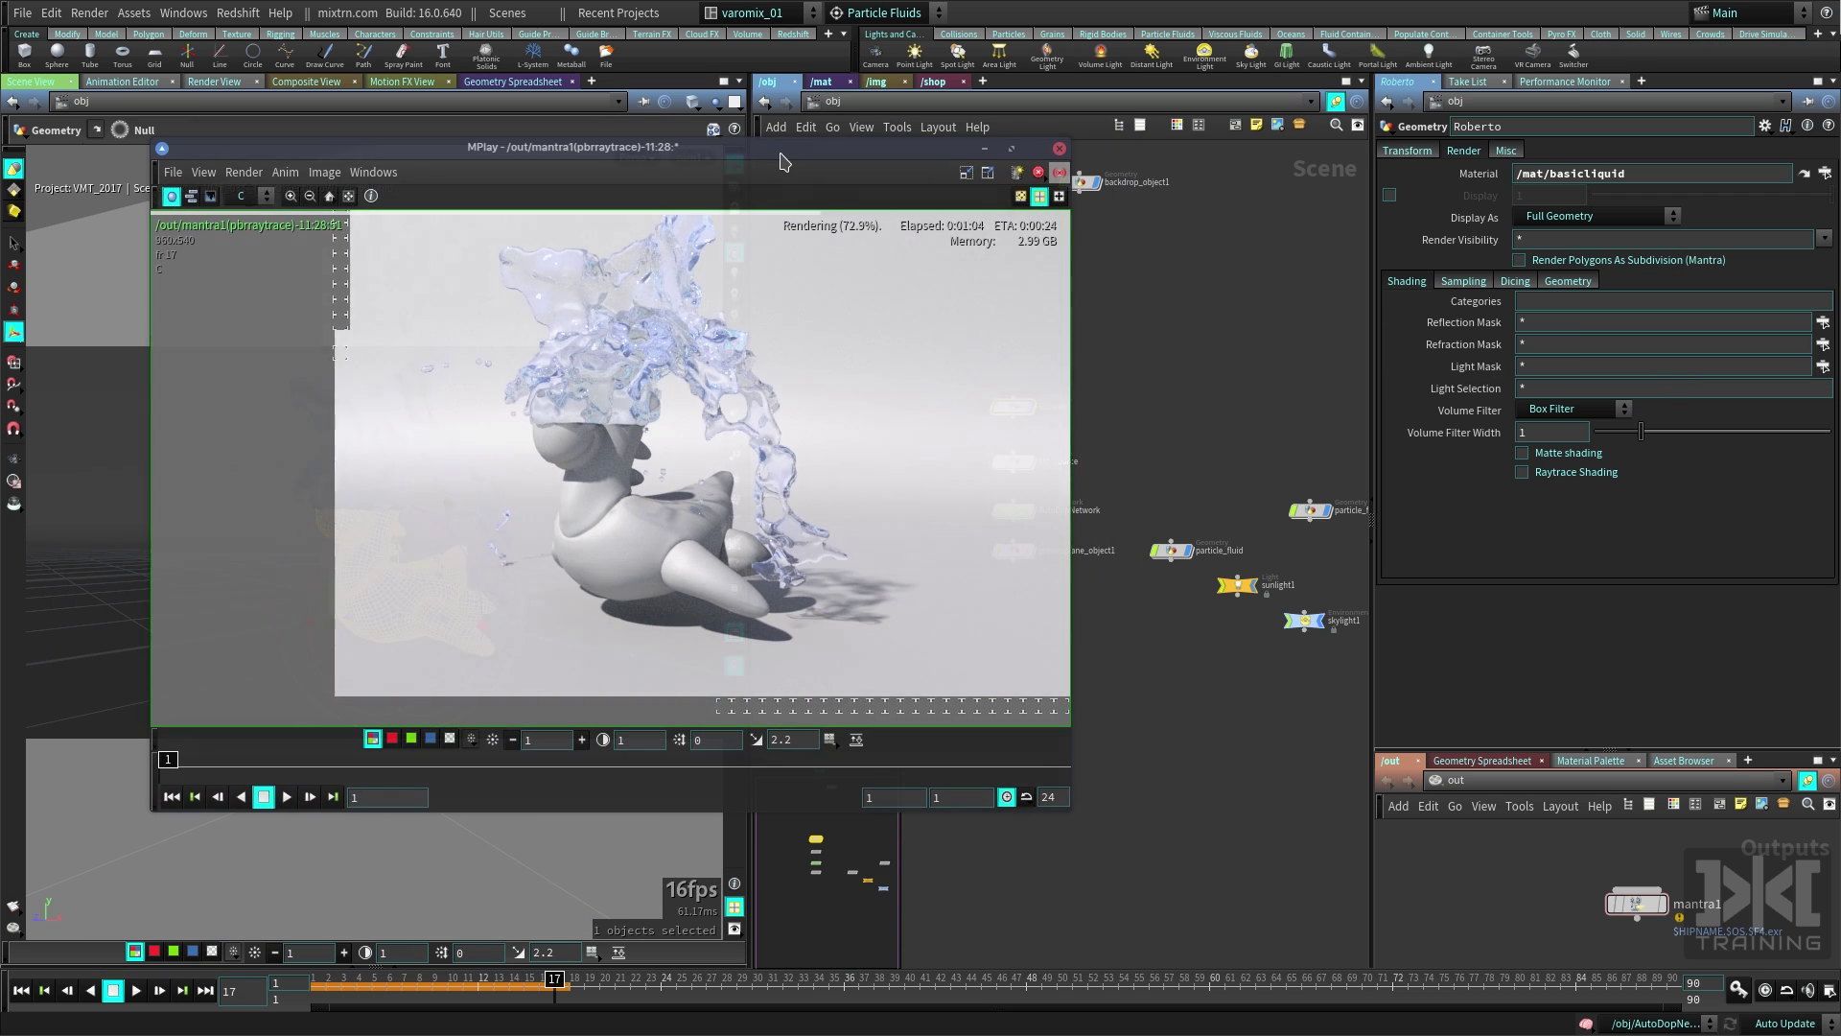
{"action": "left_click", "coordinate": [1039, 173]}
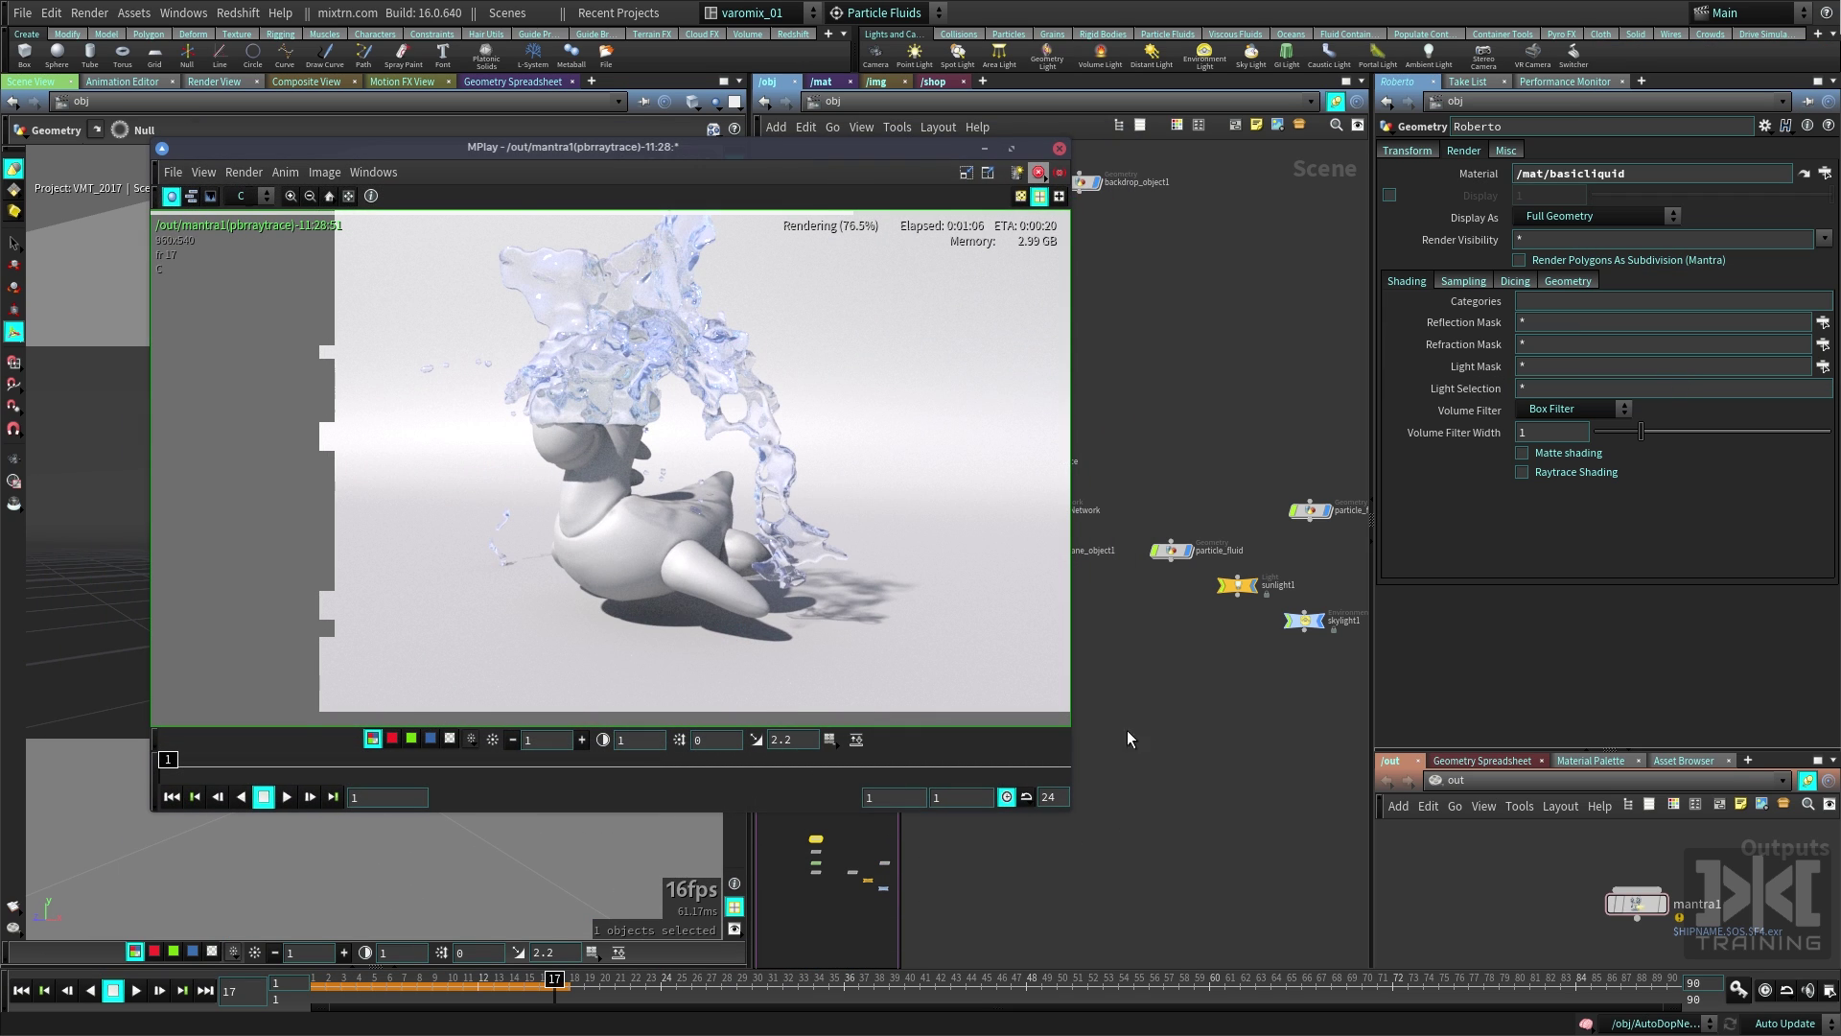
{"action": "left_click", "coordinate": [1651, 904]}
{"action": "left_click", "coordinate": [1653, 909]}
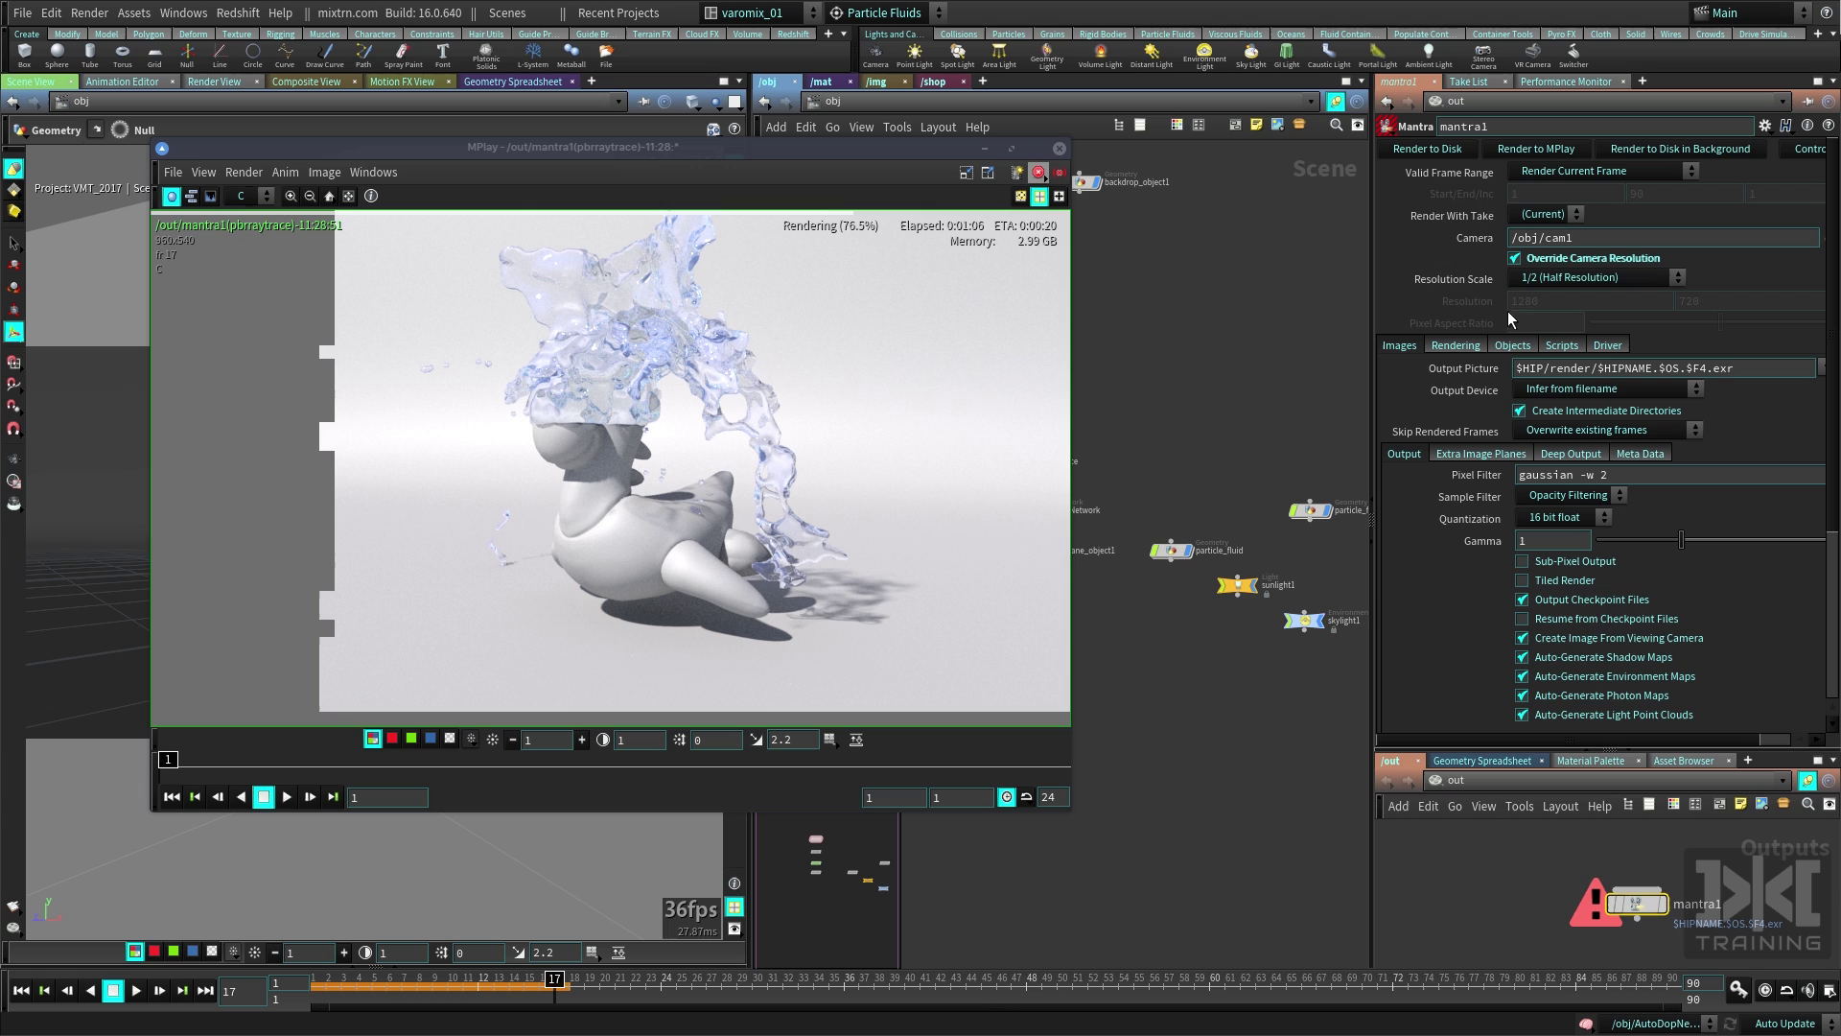
{"action": "left_click", "coordinate": [1525, 146]}
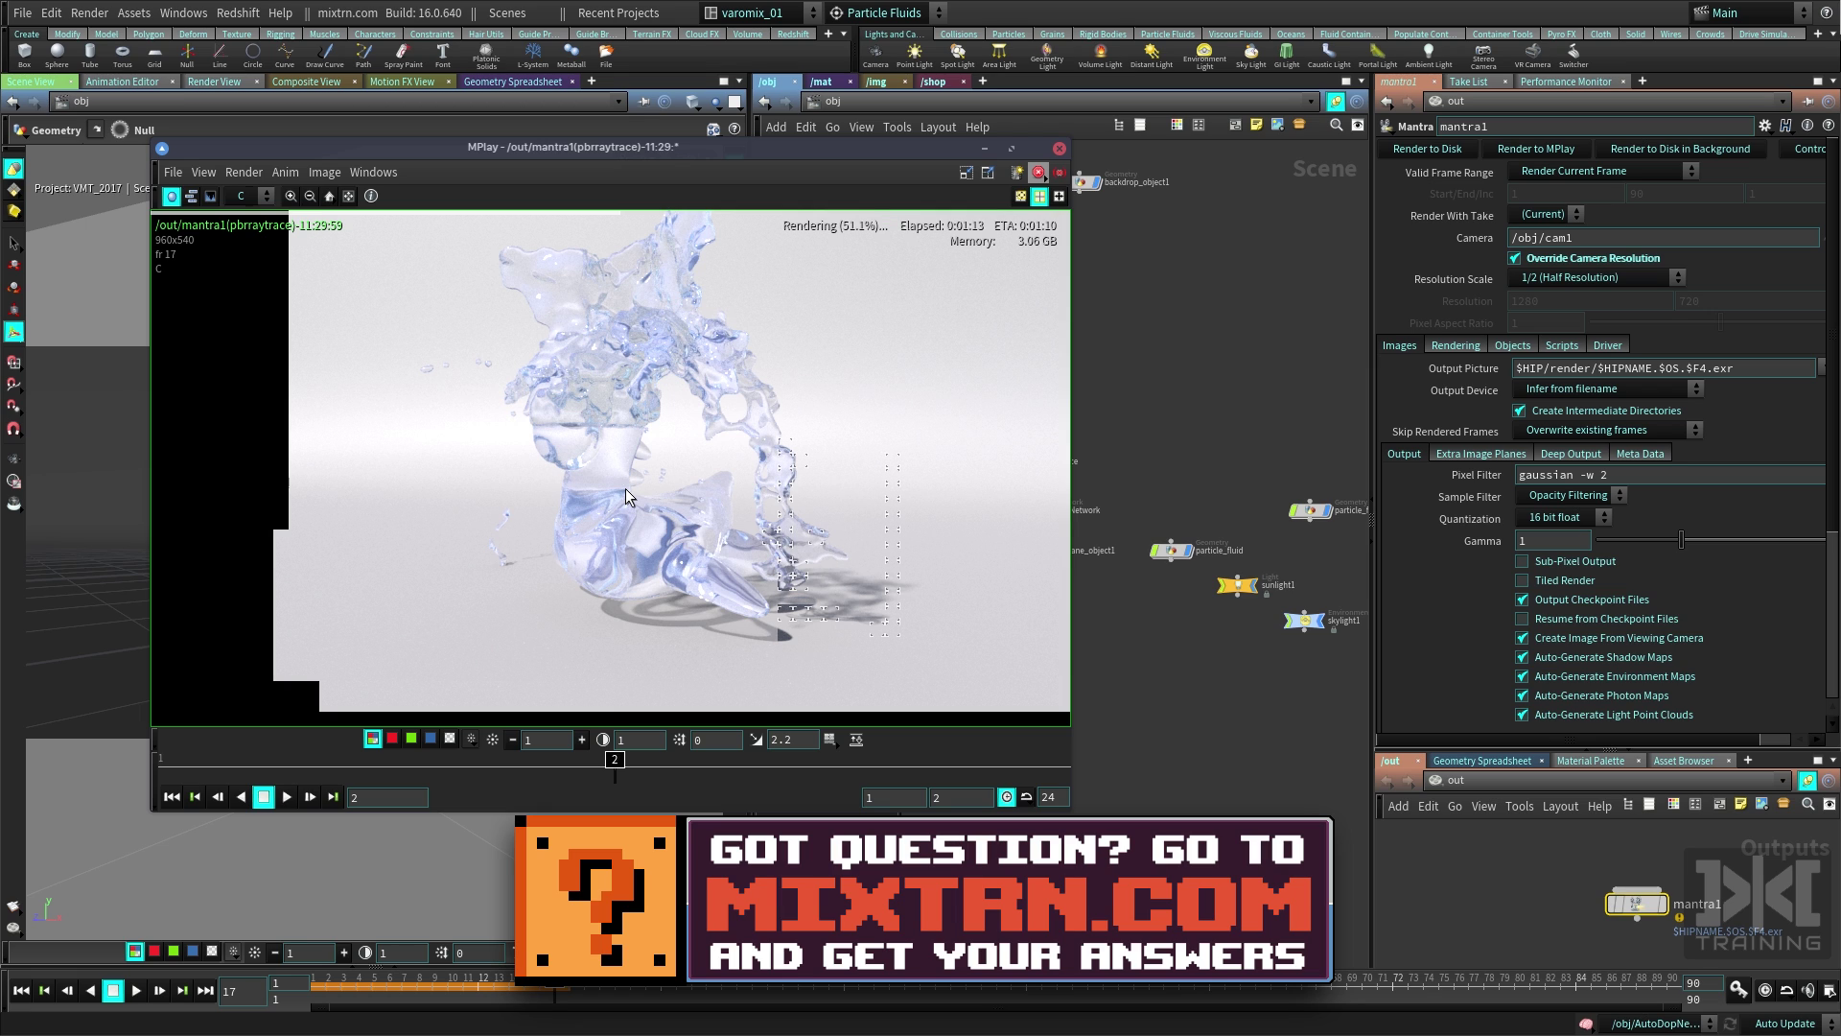
{"action": "left_click_drag", "start_coordinate": [774, 148], "coordinate": [853, 159]}
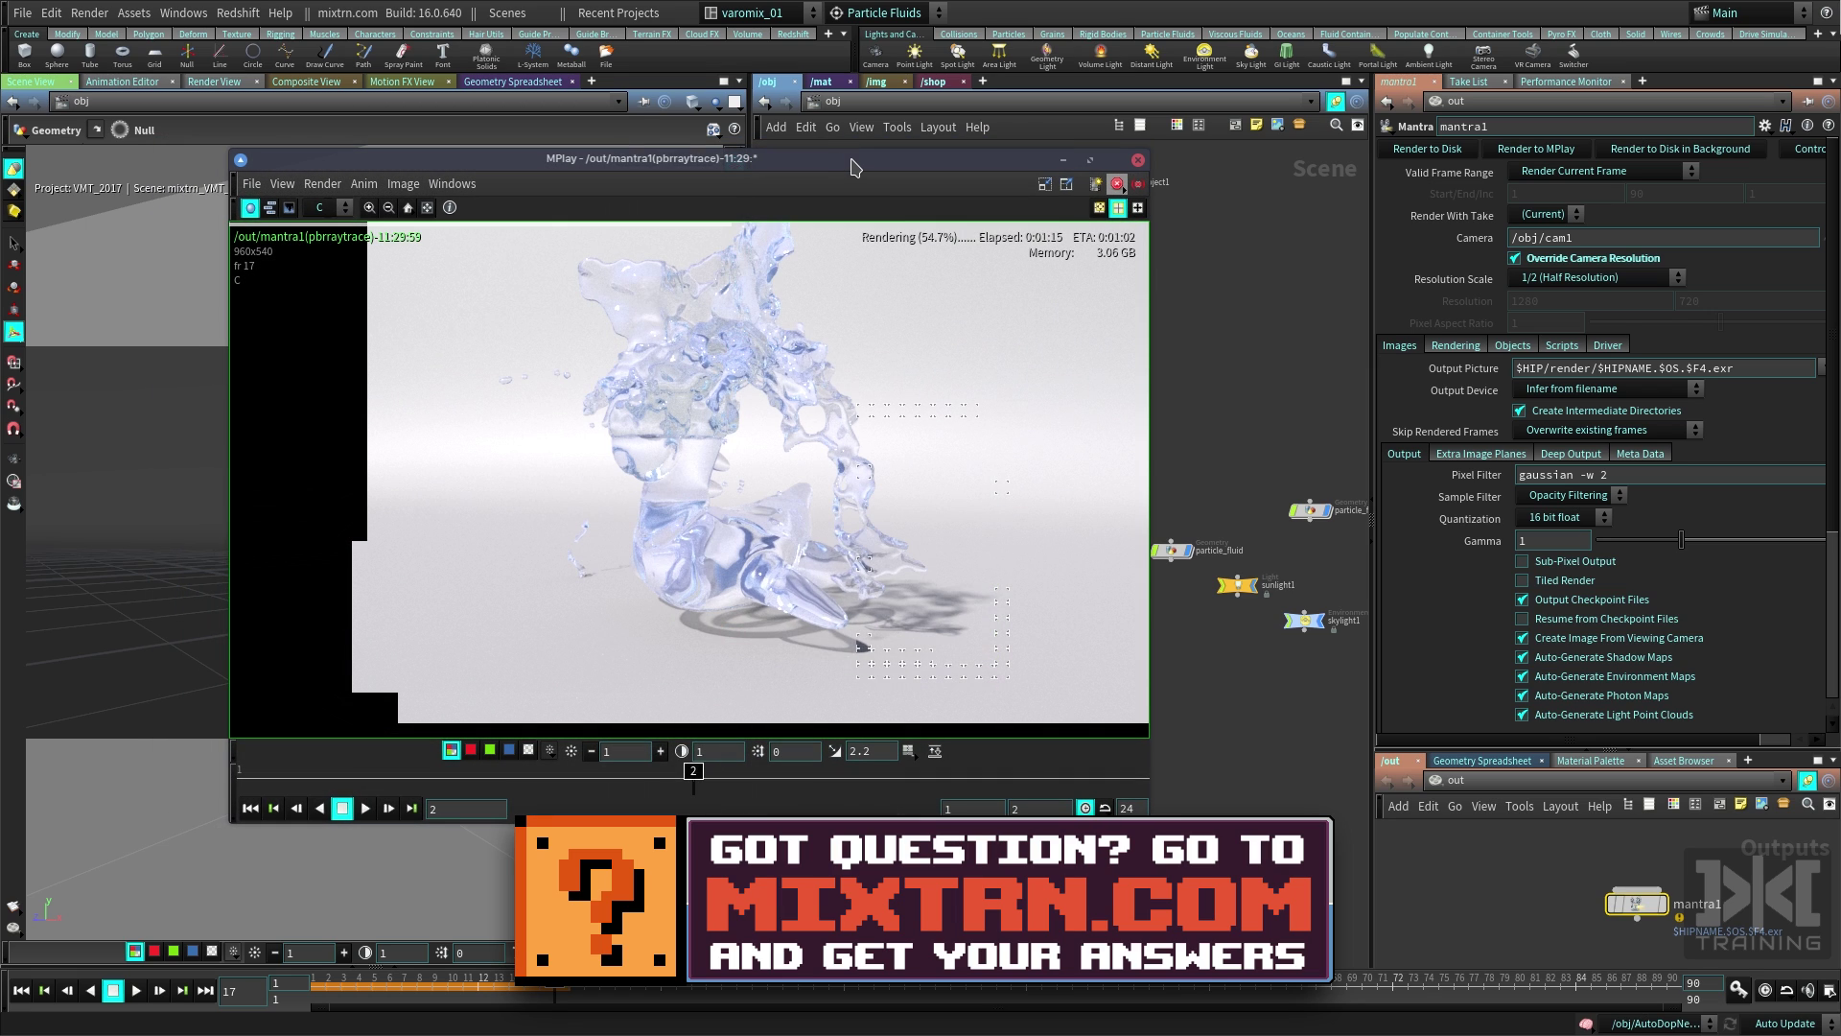